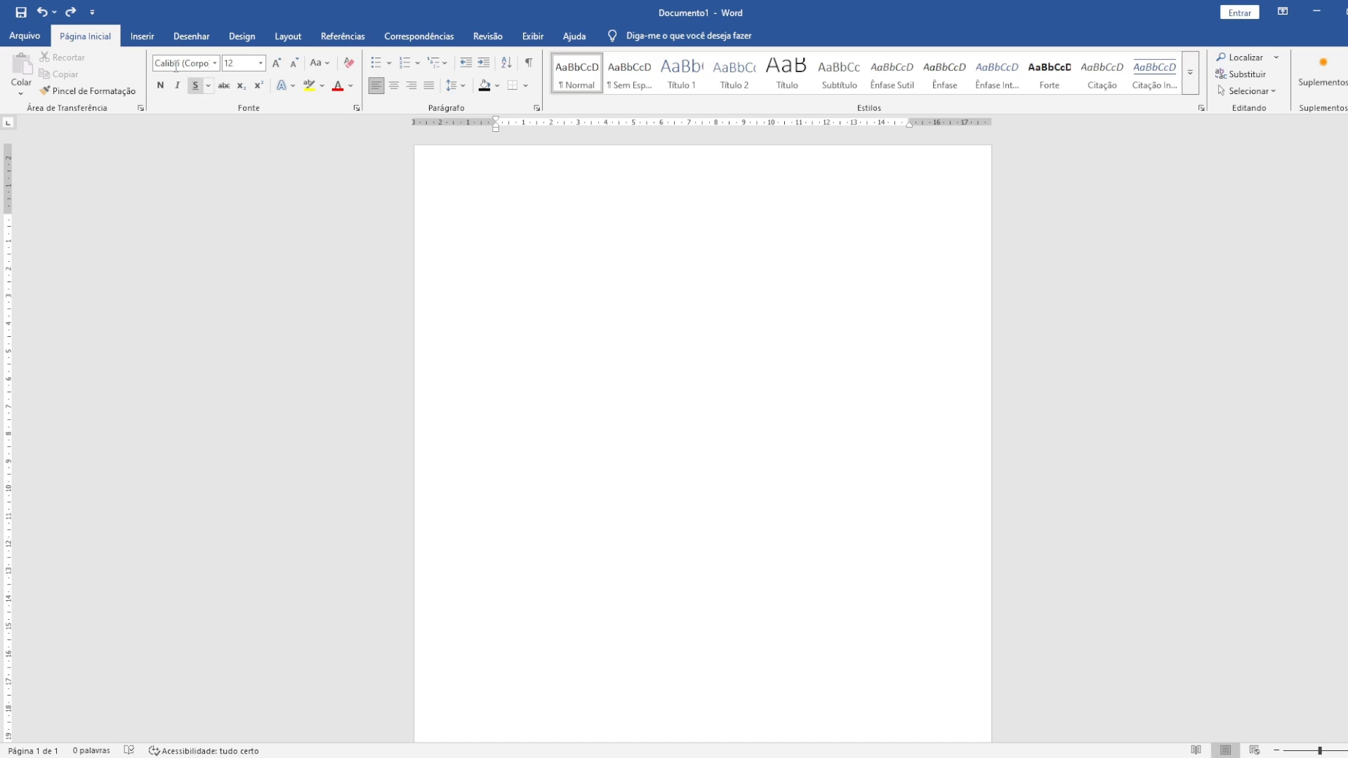
- Insert a table with three columns and three rows on the blank page and undo the insertion
{"action": "left_click", "coordinate": [143, 37]}
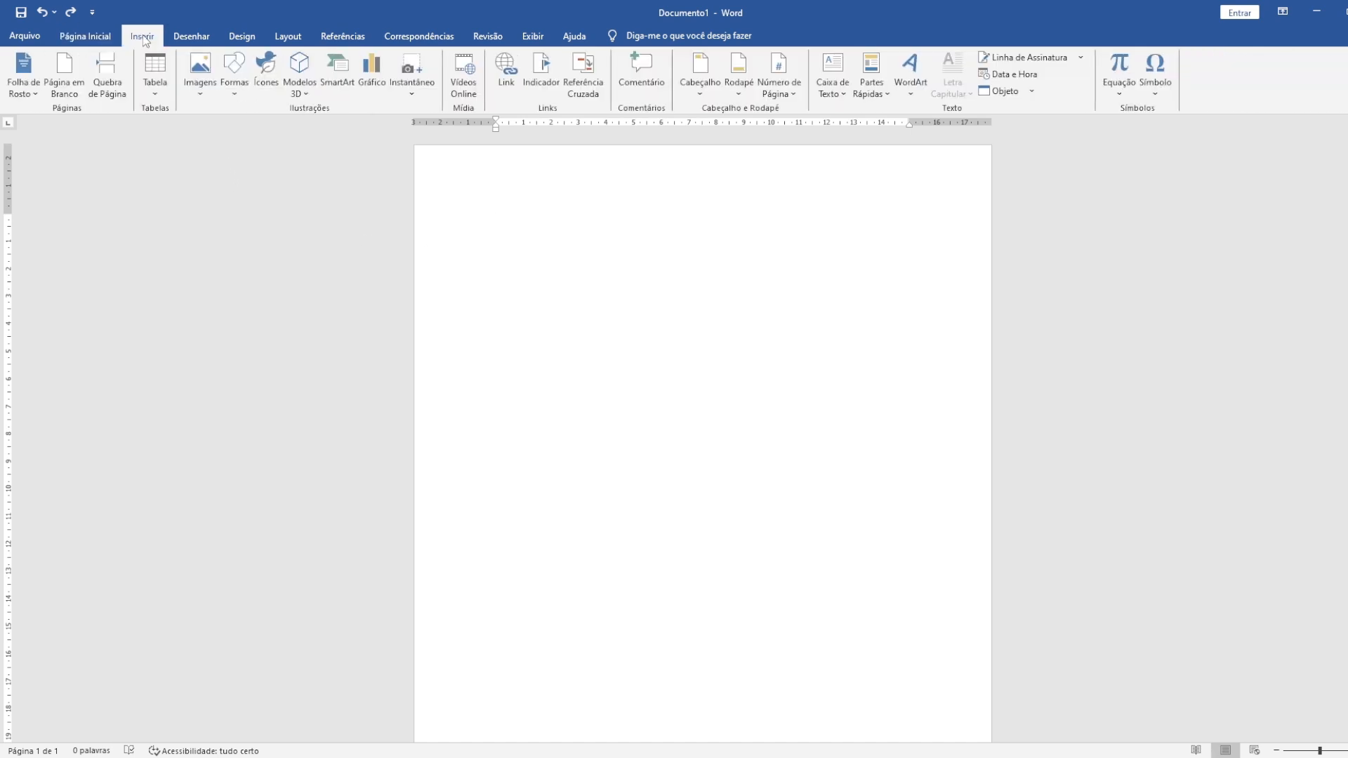
{"action": "left_click", "coordinate": [167, 94]}
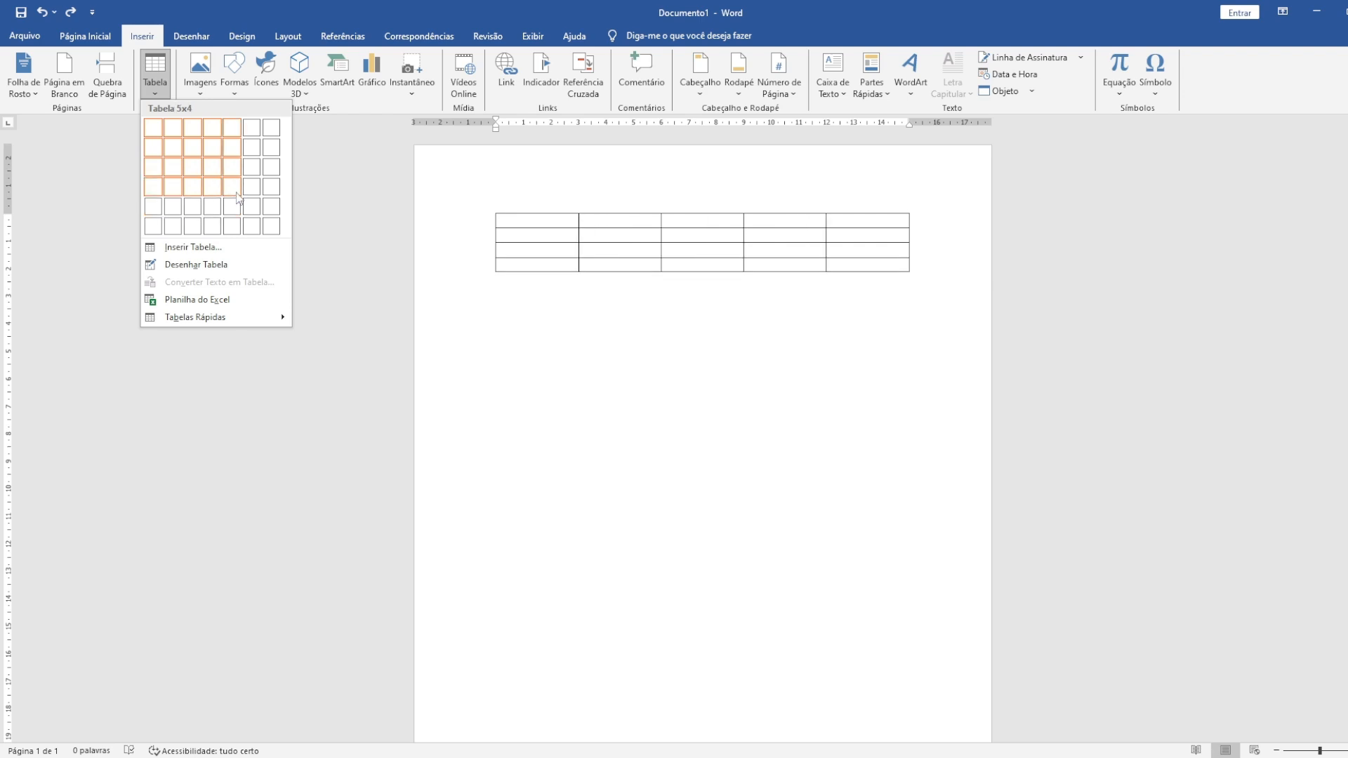
{"action": "left_click", "coordinate": [196, 175]}
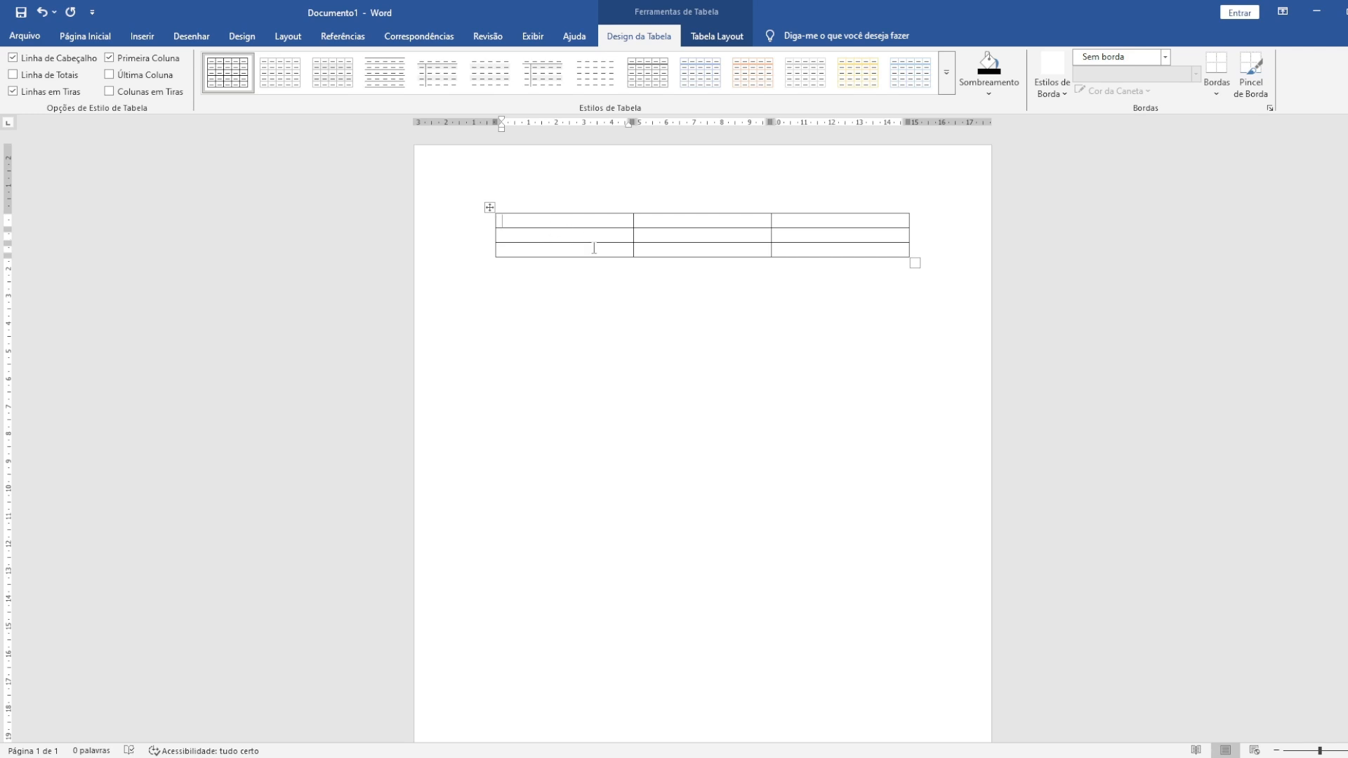
{"action": "key", "text": "ctrl+z"}
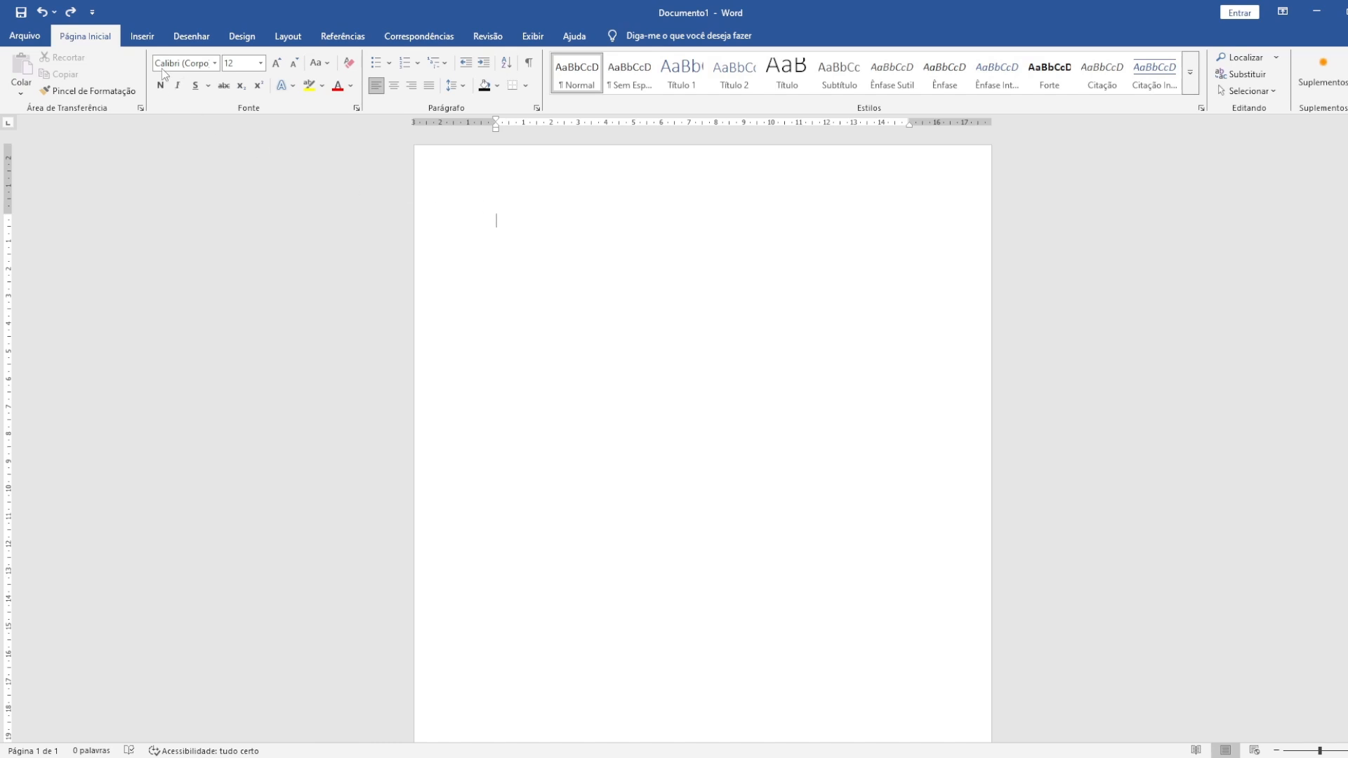
- Set up a new table with 8 columns and 30 rows in the table insertion settings
{"action": "left_click", "coordinate": [142, 39]}
{"action": "left_click", "coordinate": [166, 93]}
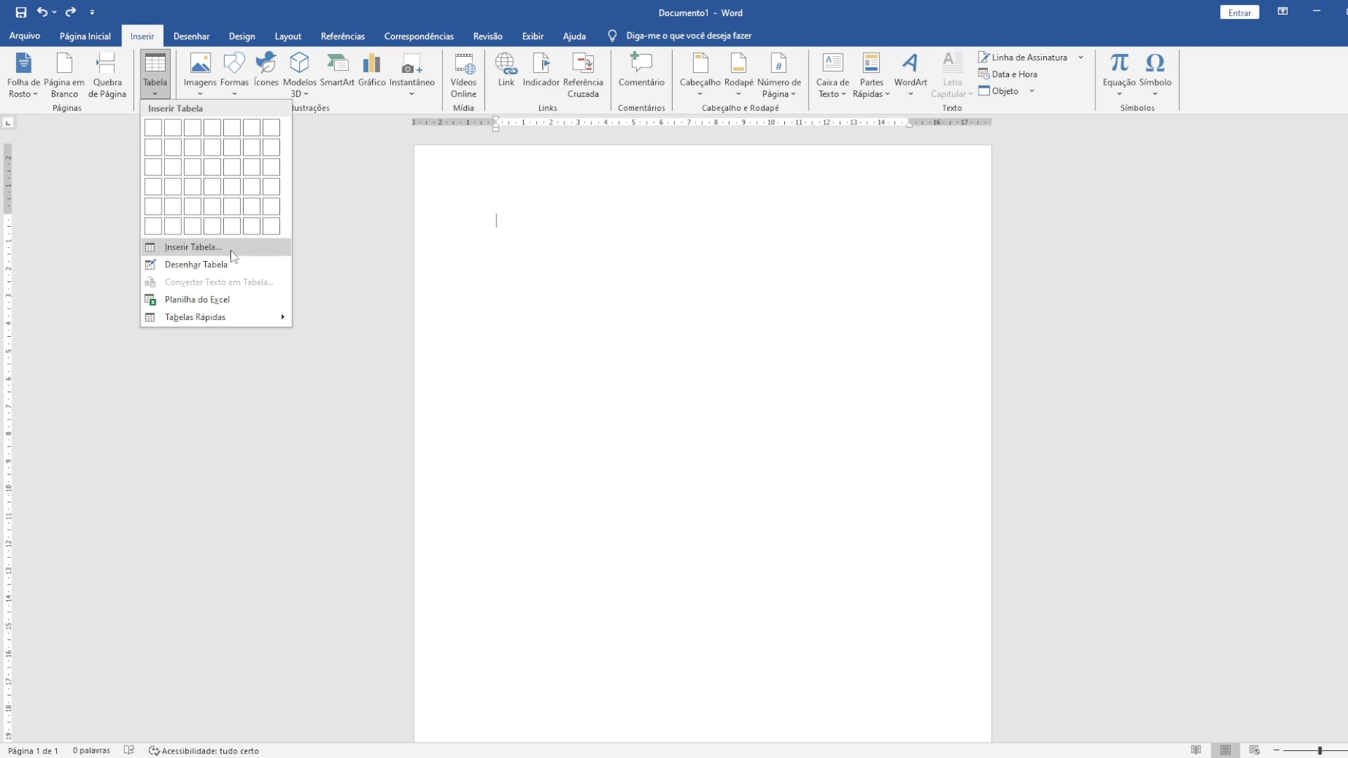
{"action": "left_click", "coordinate": [201, 247]}
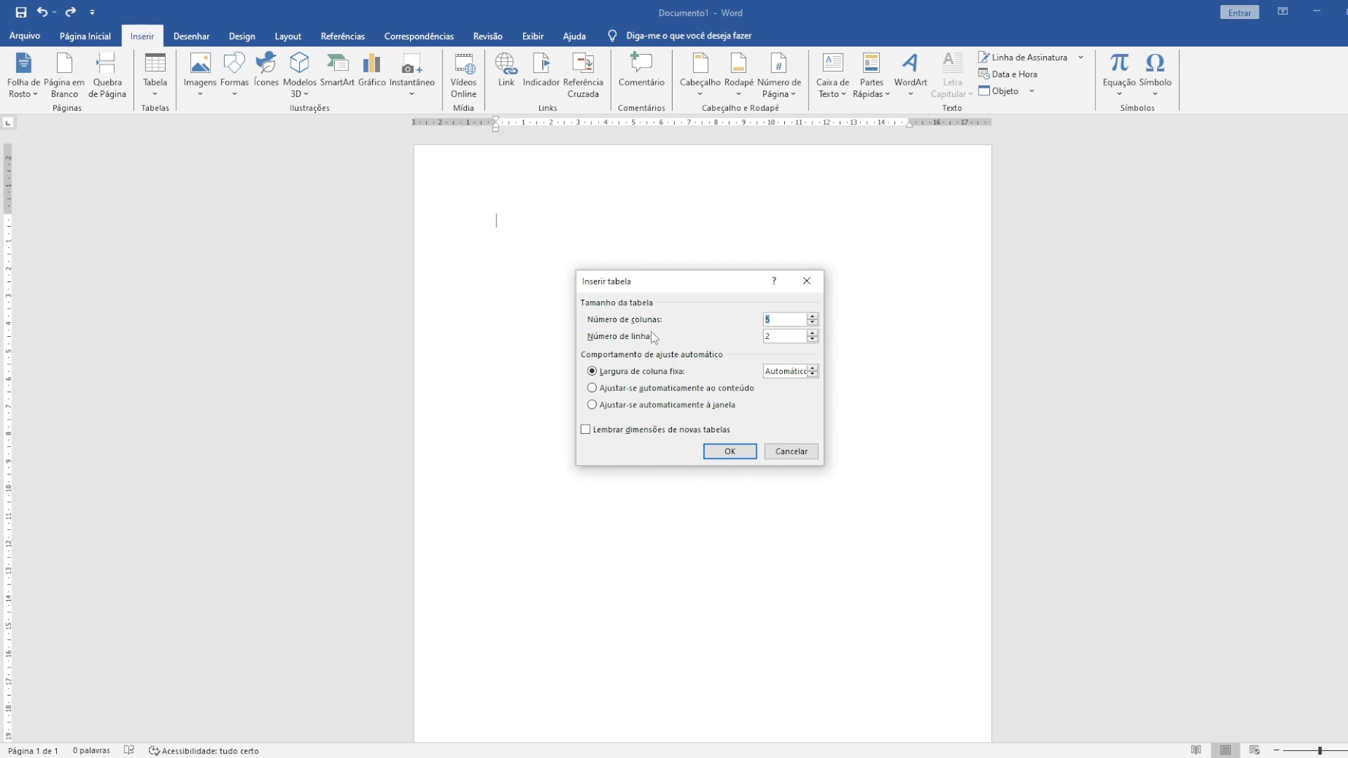
{"action": "left_click", "coordinate": [784, 320]}
{"action": "left_click_drag", "start_coordinate": [783, 319], "coordinate": [753, 322]}
{"action": "type", "text": "8"}
{"action": "key", "text": "Tab"}
{"action": "type", "text": "30"}
- Keep the fixed column width on Automático without remembering the dimensions for new tables, and insert the table
{"action": "left_click", "coordinate": [812, 368]}
{"action": "left_click", "coordinate": [813, 368]}
{"action": "left_click", "coordinate": [812, 368]}
{"action": "left_click", "coordinate": [812, 368]}
{"action": "left_click", "coordinate": [586, 431]}
{"action": "left_click", "coordinate": [587, 431]}
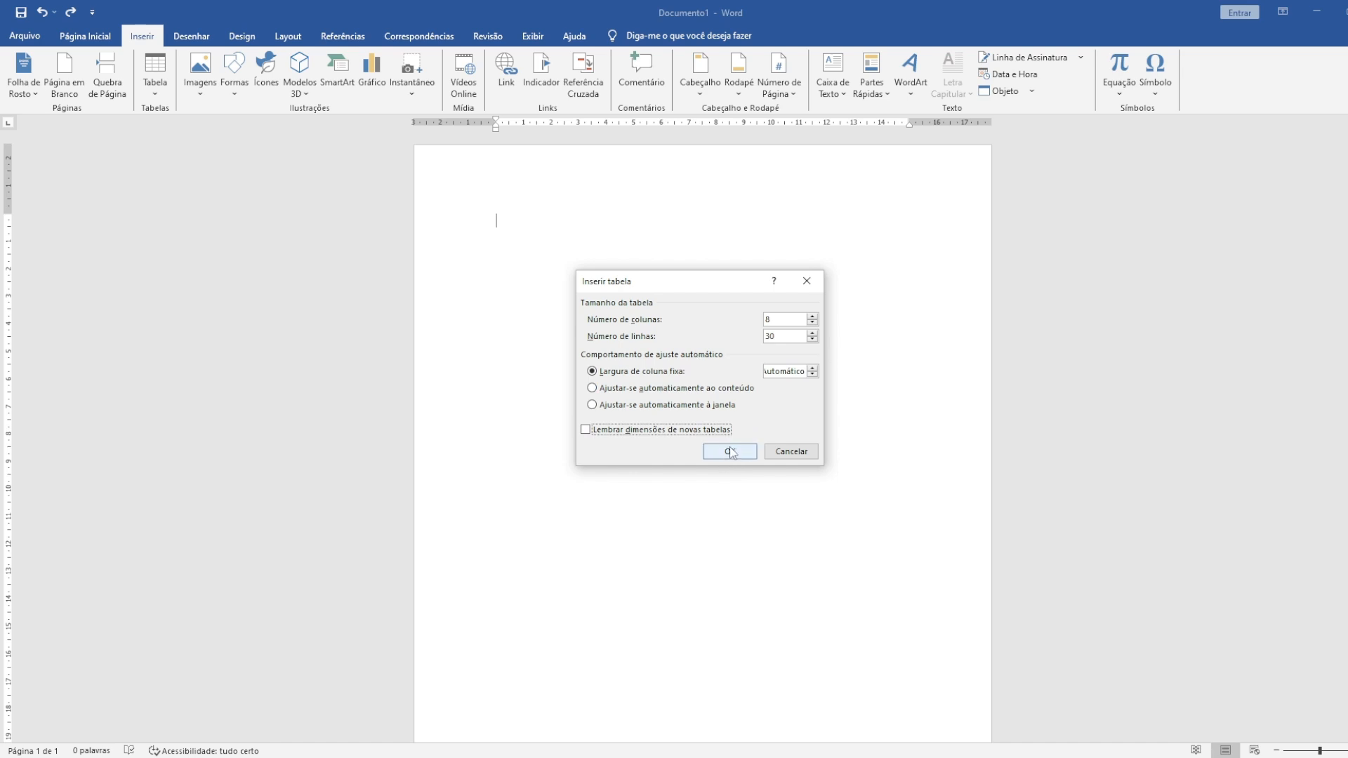
{"action": "left_click", "coordinate": [781, 319]}
{"action": "left_click", "coordinate": [740, 453]}
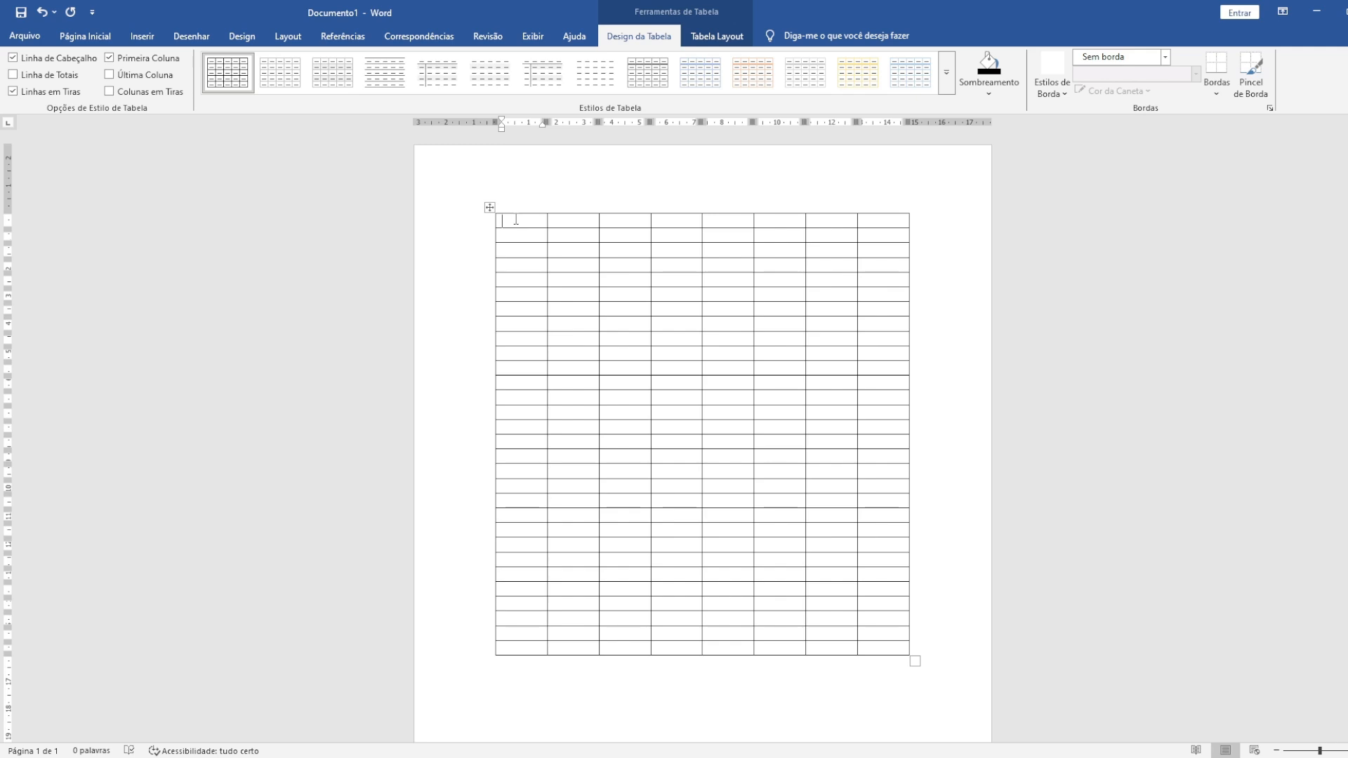
- Fill the first three header cells of the table with Nº, Nome and Formação
{"action": "type", "text": "Nº"}
{"action": "key", "text": "Tab"}
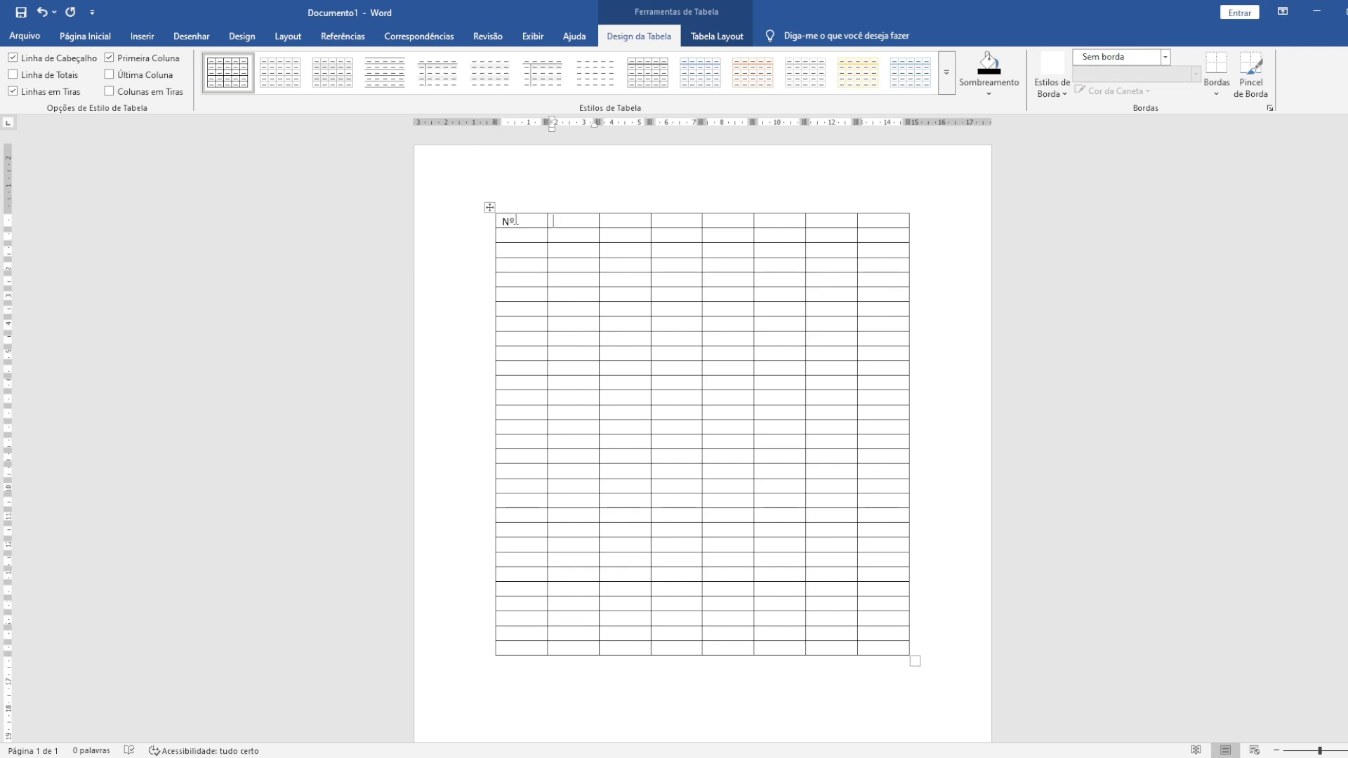
{"action": "type", "text": "Nome"}
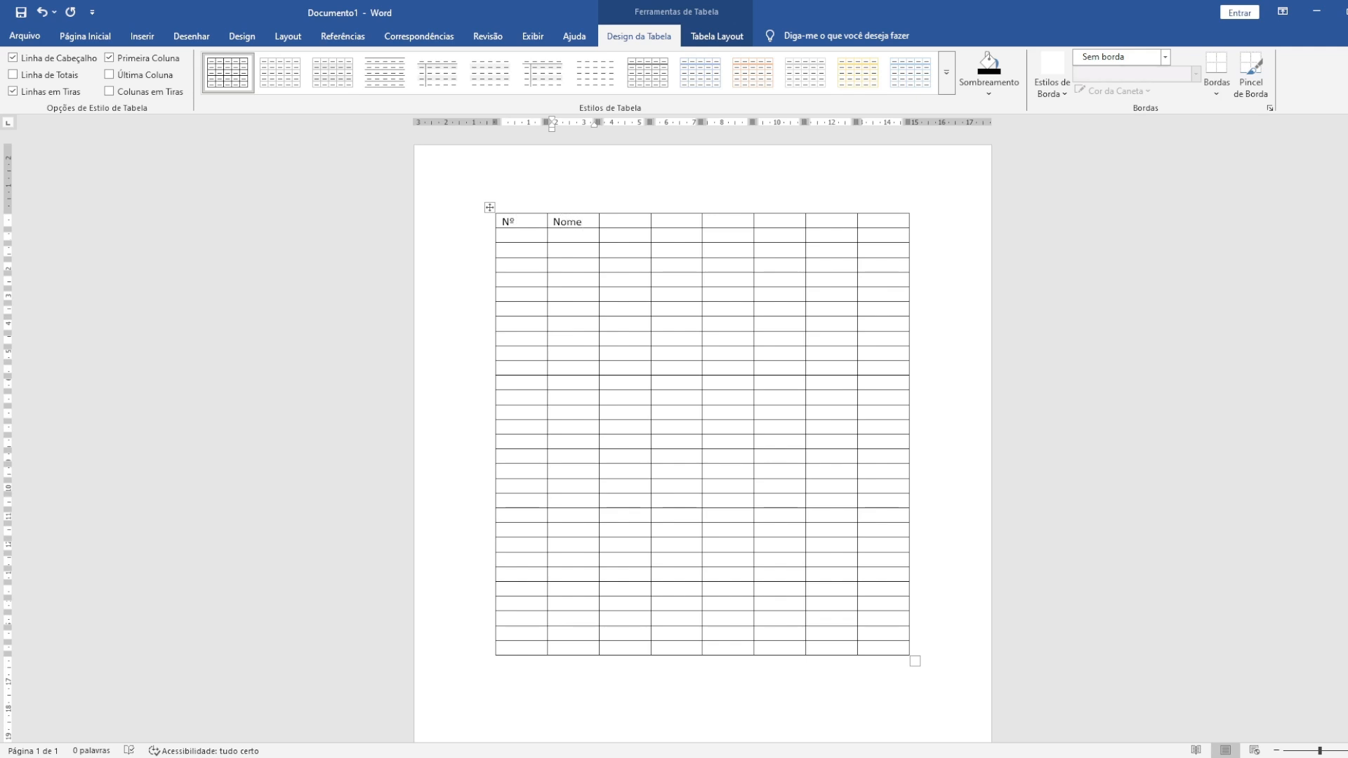
{"action": "key", "text": "Tab"}
{"action": "type", "text": "Formação"}
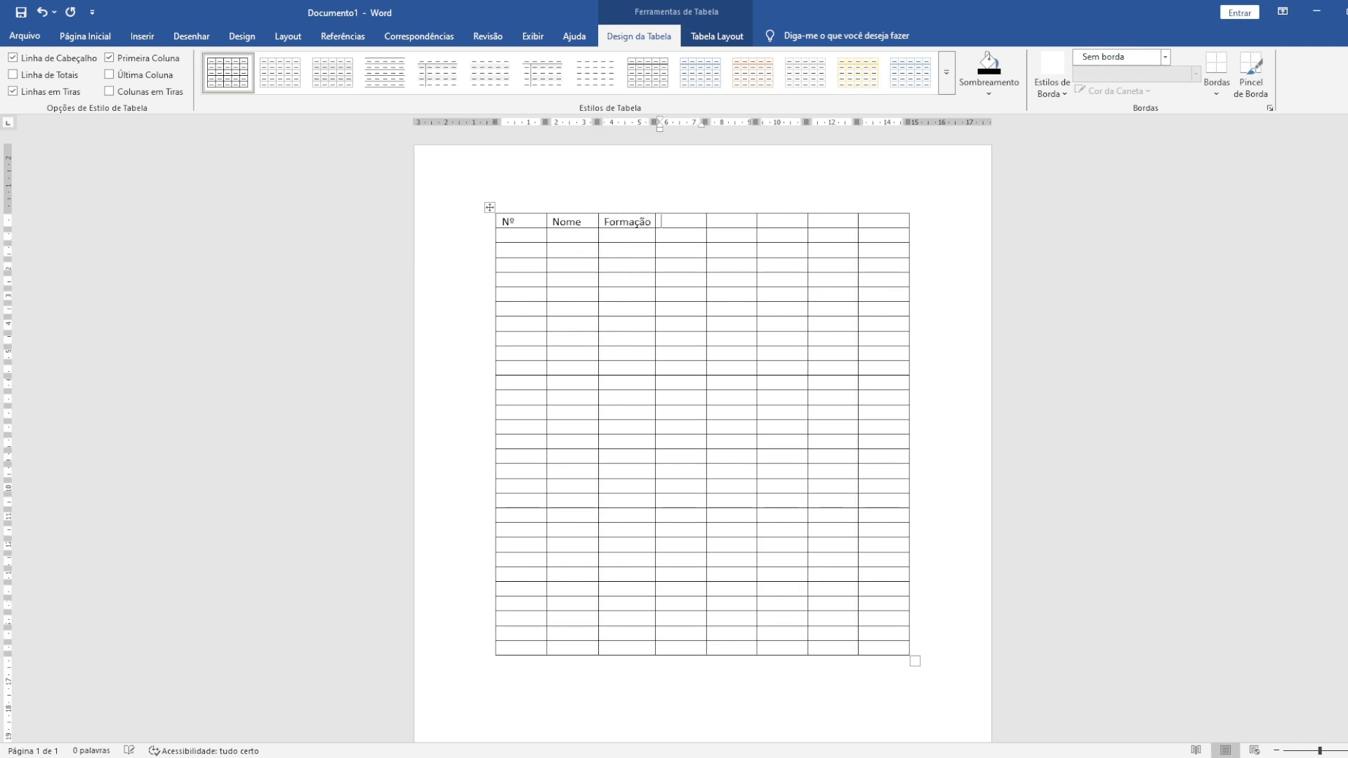
{"action": "key", "text": "Tab"}
- Select the whole 30-row table and delete it from the document
{"action": "left_click", "coordinate": [540, 246]}
{"action": "left_click", "coordinate": [490, 208]}
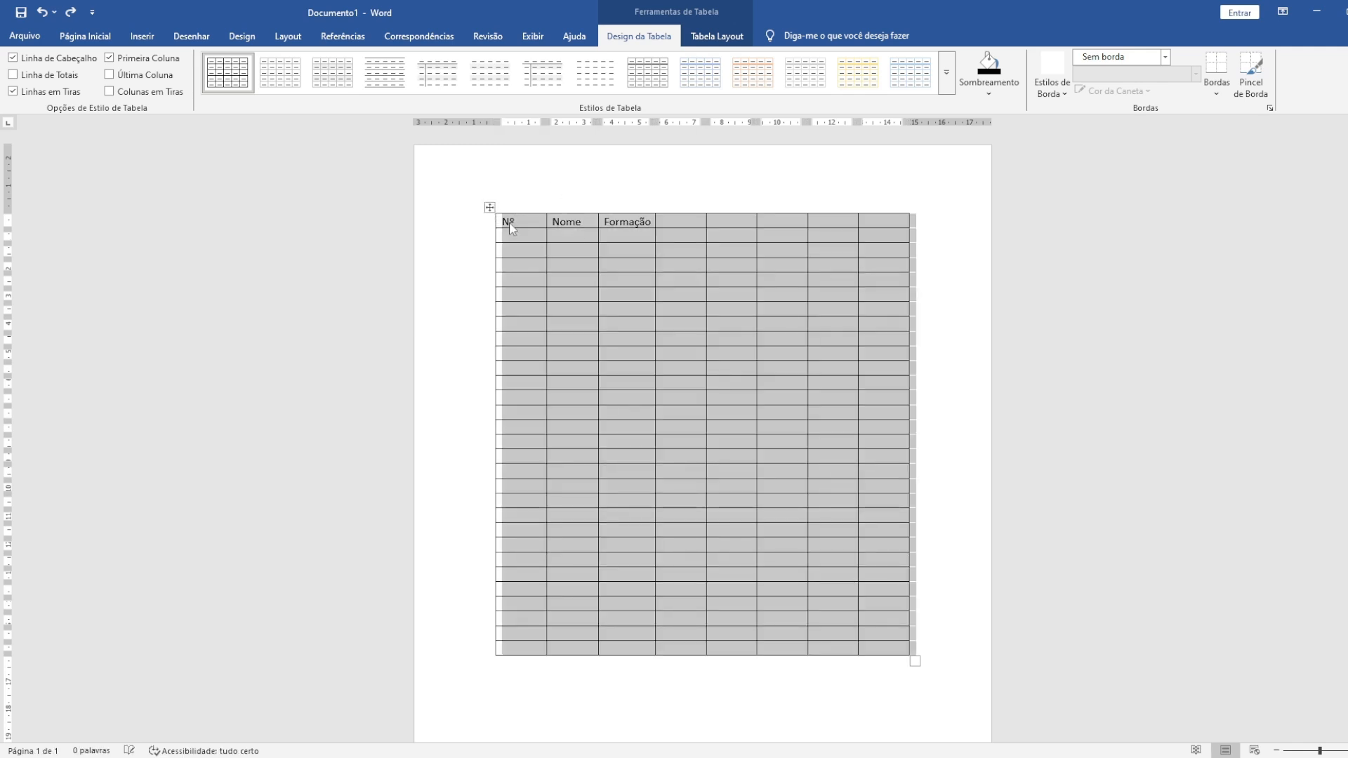
{"action": "right_click", "coordinate": [510, 227]}
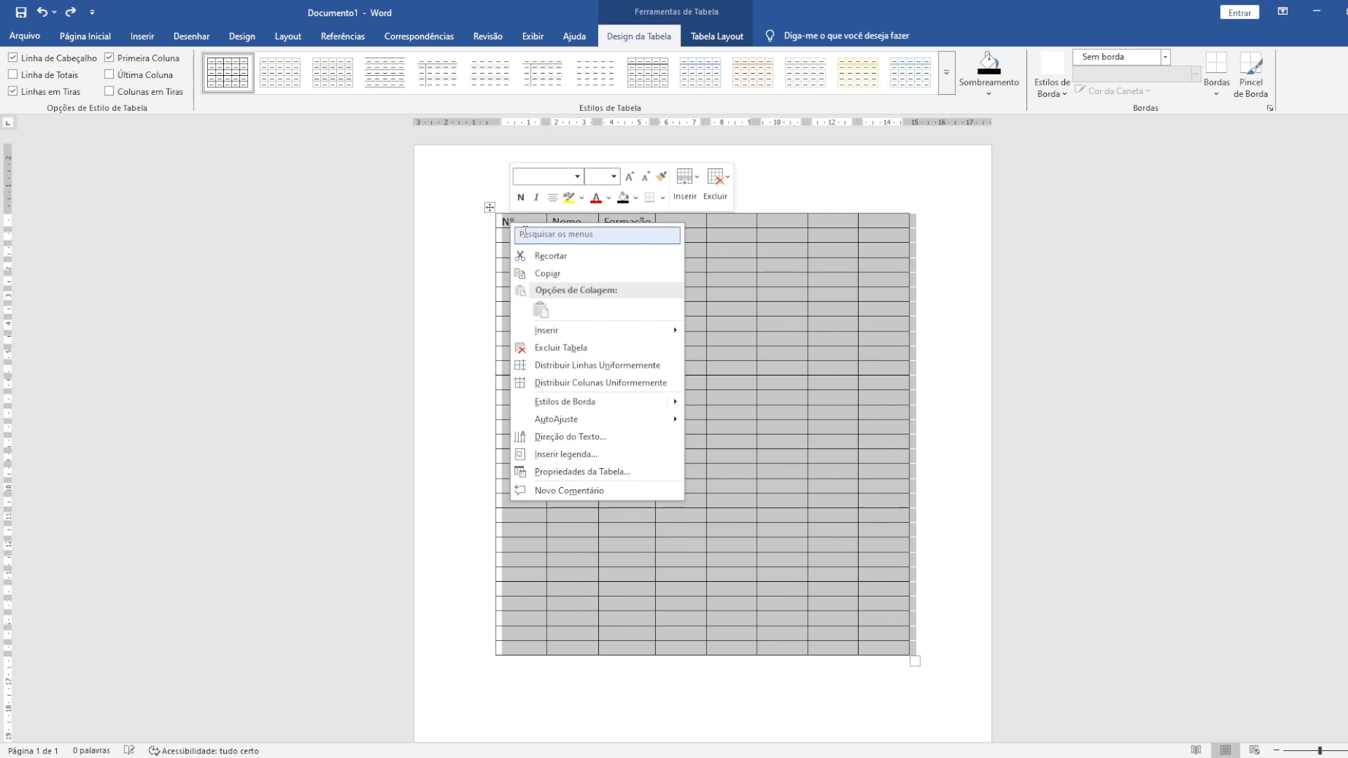
{"action": "left_click", "coordinate": [589, 350]}
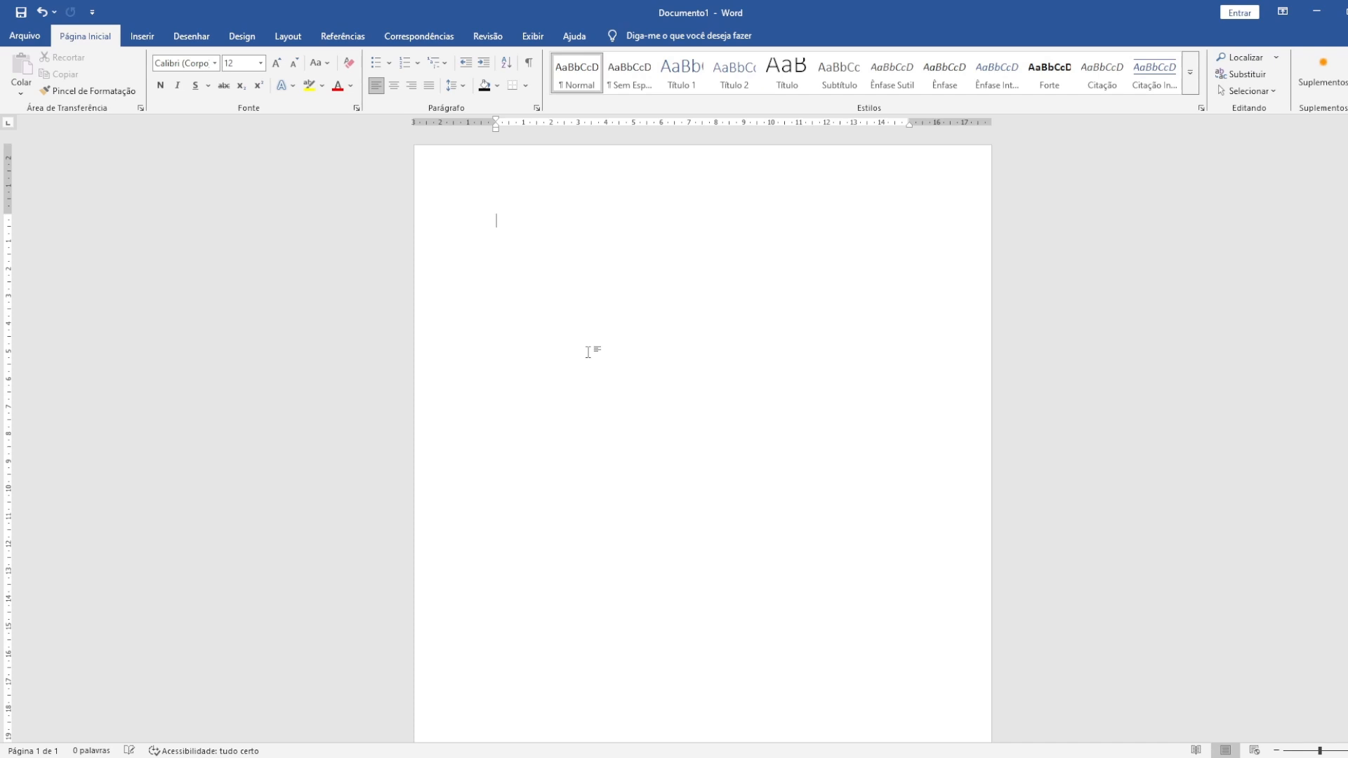
- Browse the quick table gallery and insert the Lista Tabular template at the start of the page
{"action": "left_click", "coordinate": [156, 40]}
{"action": "left_click", "coordinate": [155, 73]}
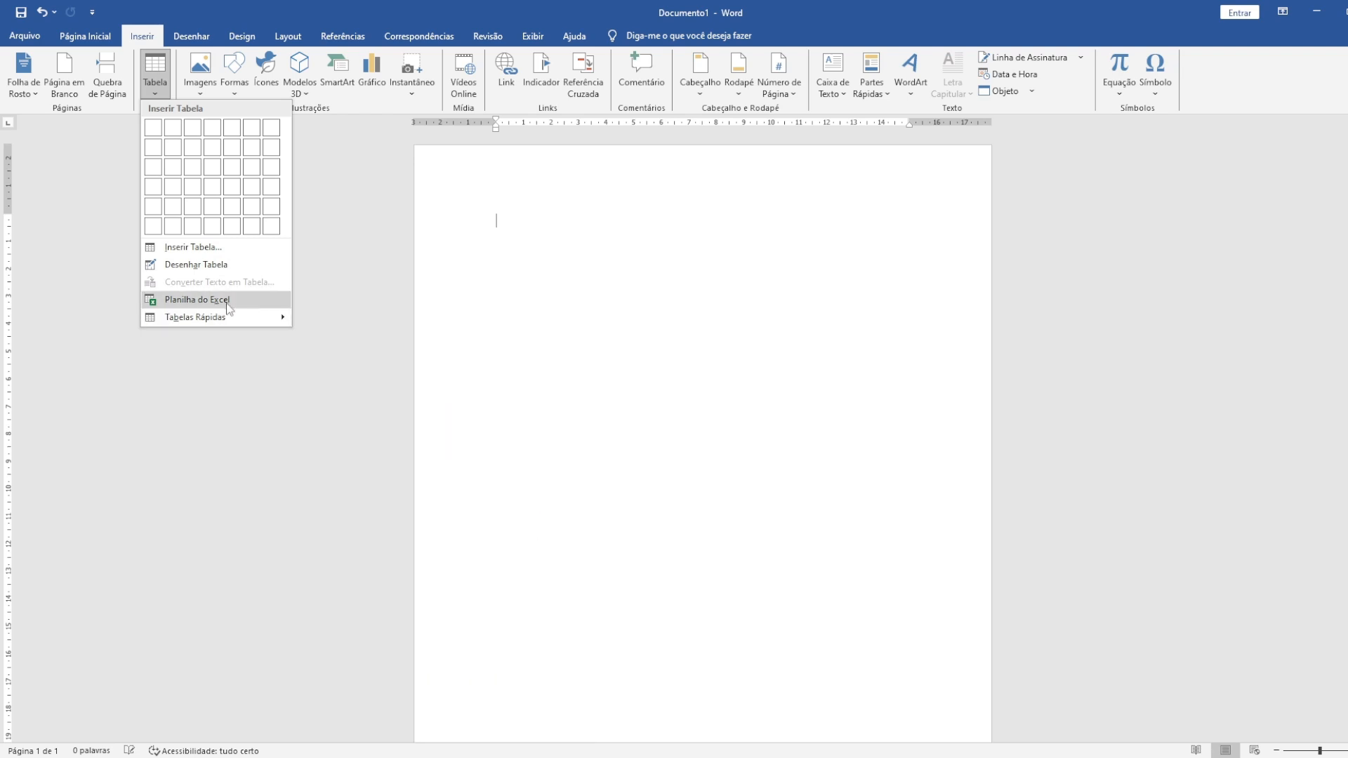
{"action": "mouse_move", "coordinate": [228, 322]}
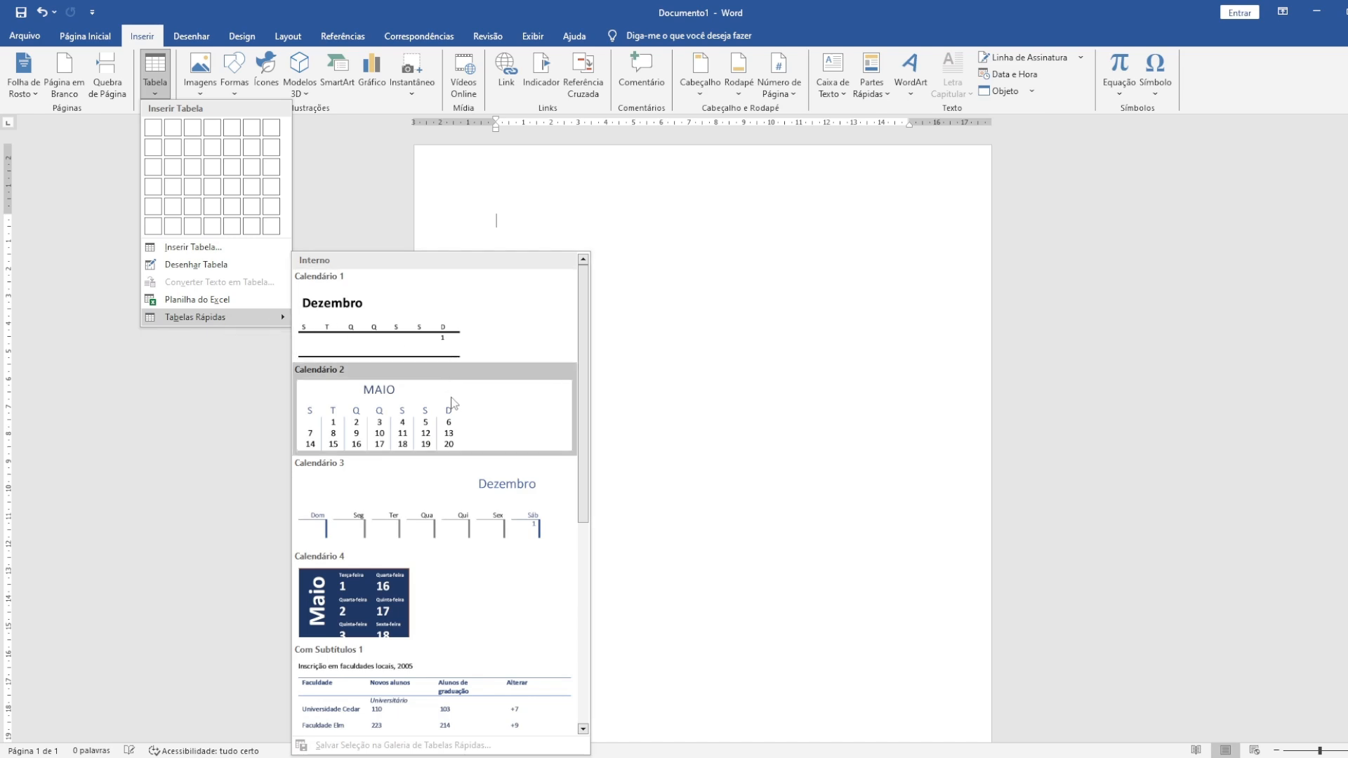
{"action": "scroll", "coordinate": [455, 407], "scroll_direction": "down", "scroll_amount": 4}
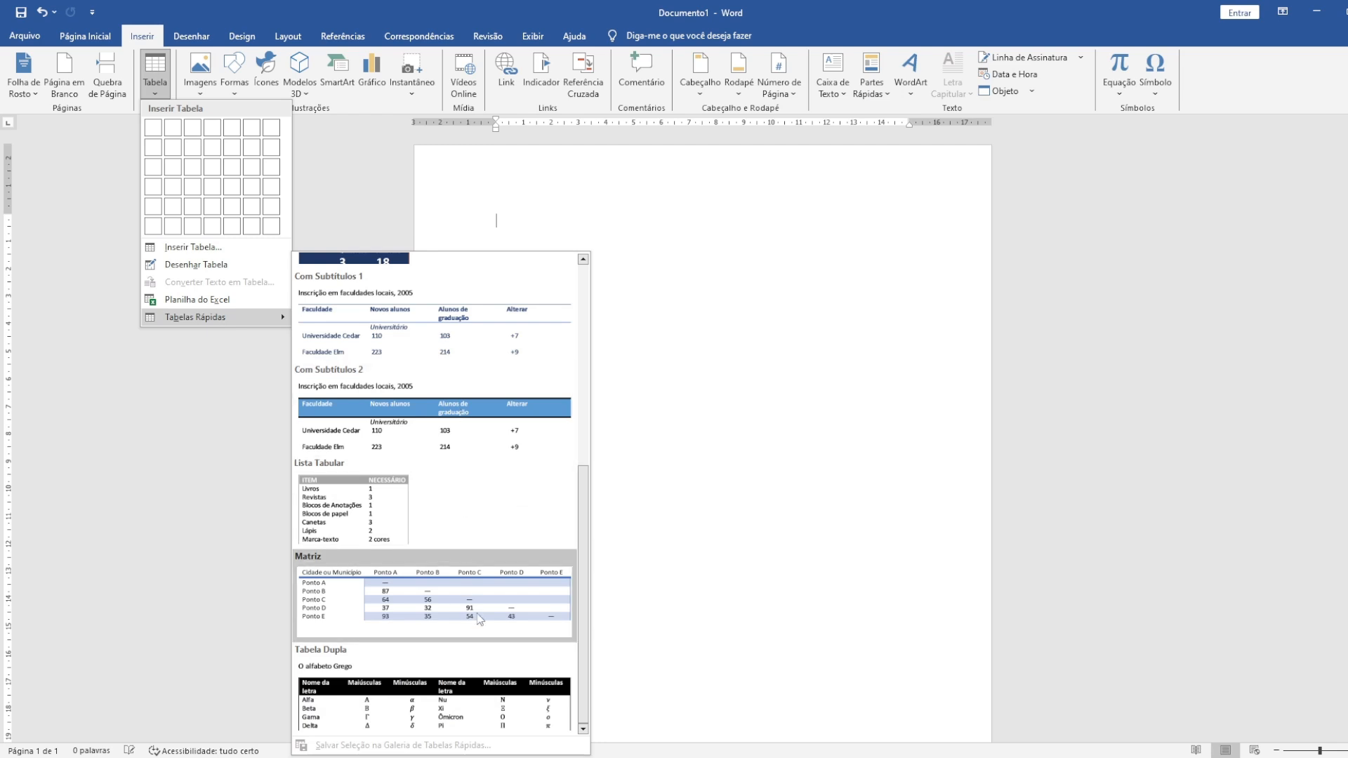
{"action": "scroll", "coordinate": [427, 542], "scroll_direction": "up", "scroll_amount": 4}
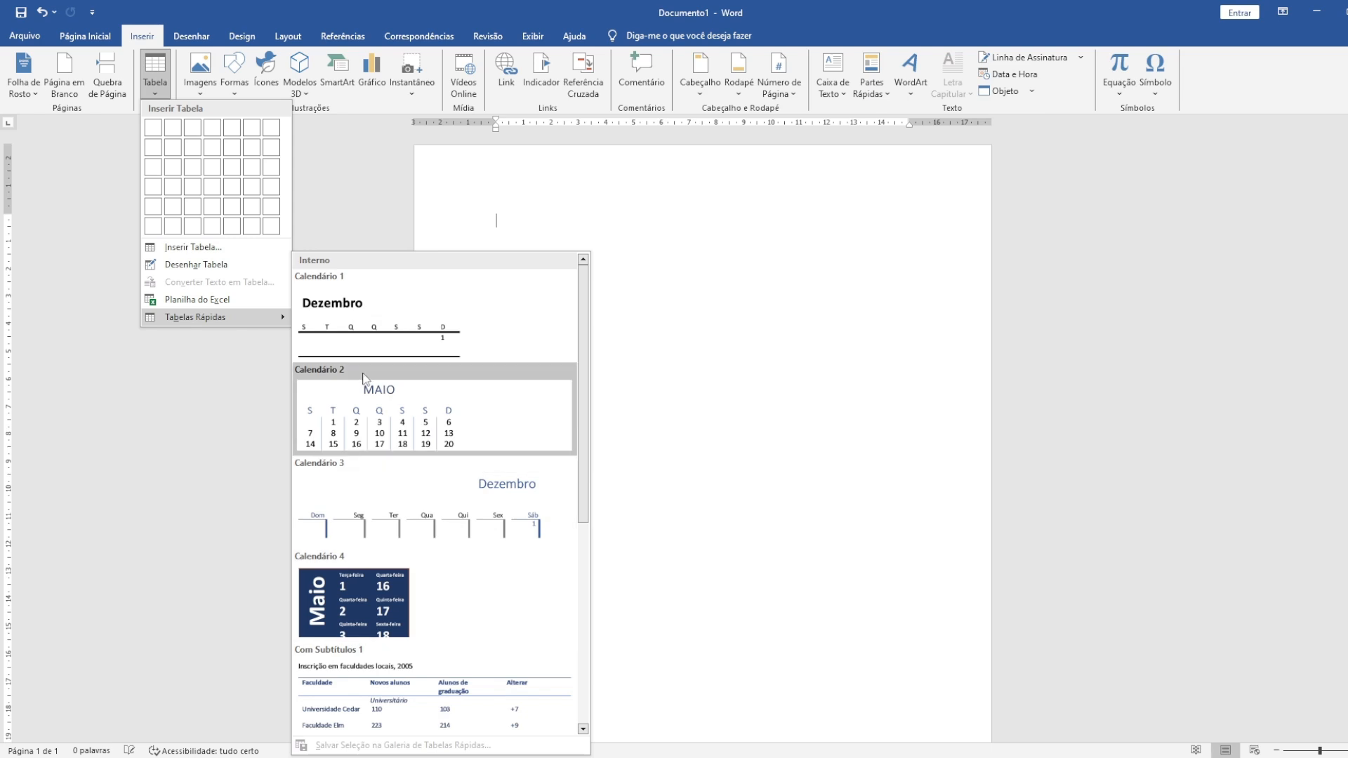
{"action": "scroll", "coordinate": [506, 400], "scroll_direction": "down", "scroll_amount": 4}
{"action": "scroll", "coordinate": [398, 495], "scroll_direction": "up", "scroll_amount": 5}
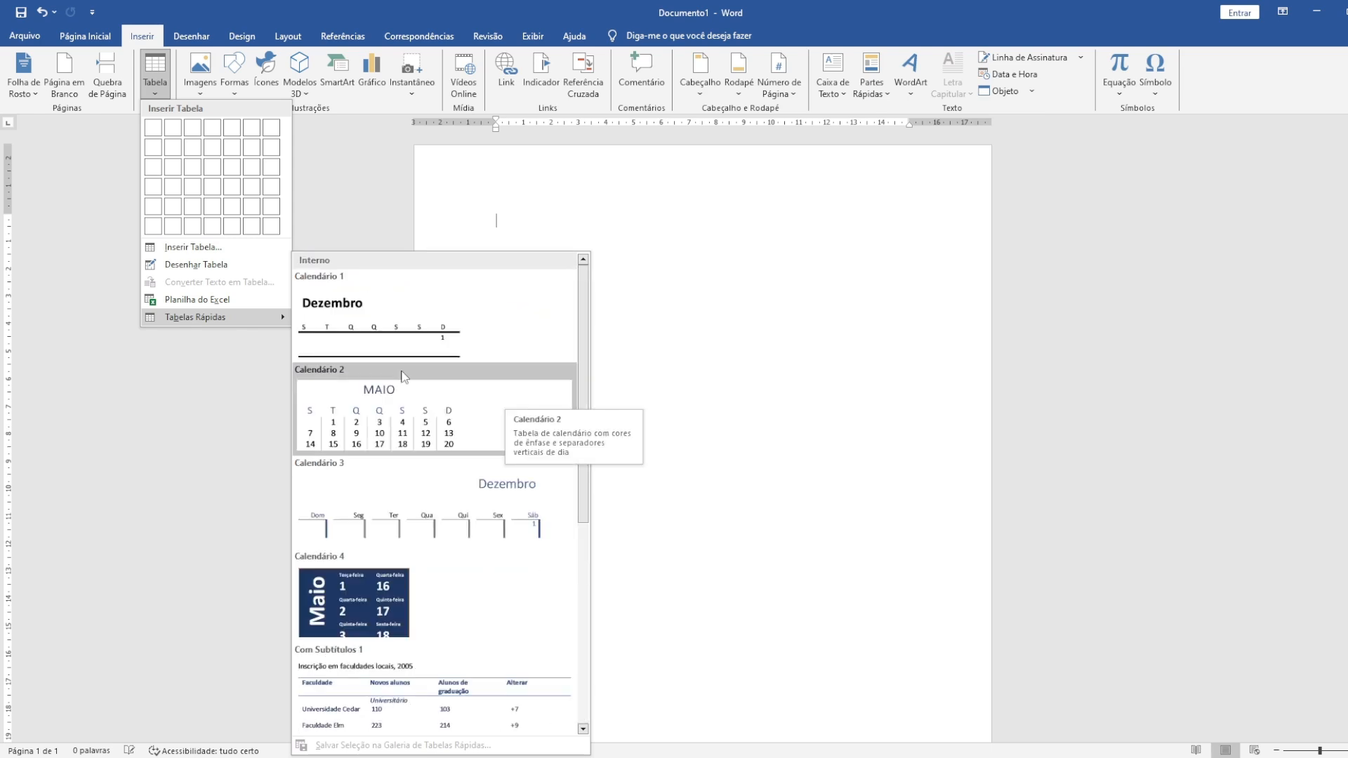
{"action": "scroll", "coordinate": [391, 346], "scroll_direction": "down", "scroll_amount": 4}
{"action": "scroll", "coordinate": [391, 346], "scroll_direction": "up", "scroll_amount": 3}
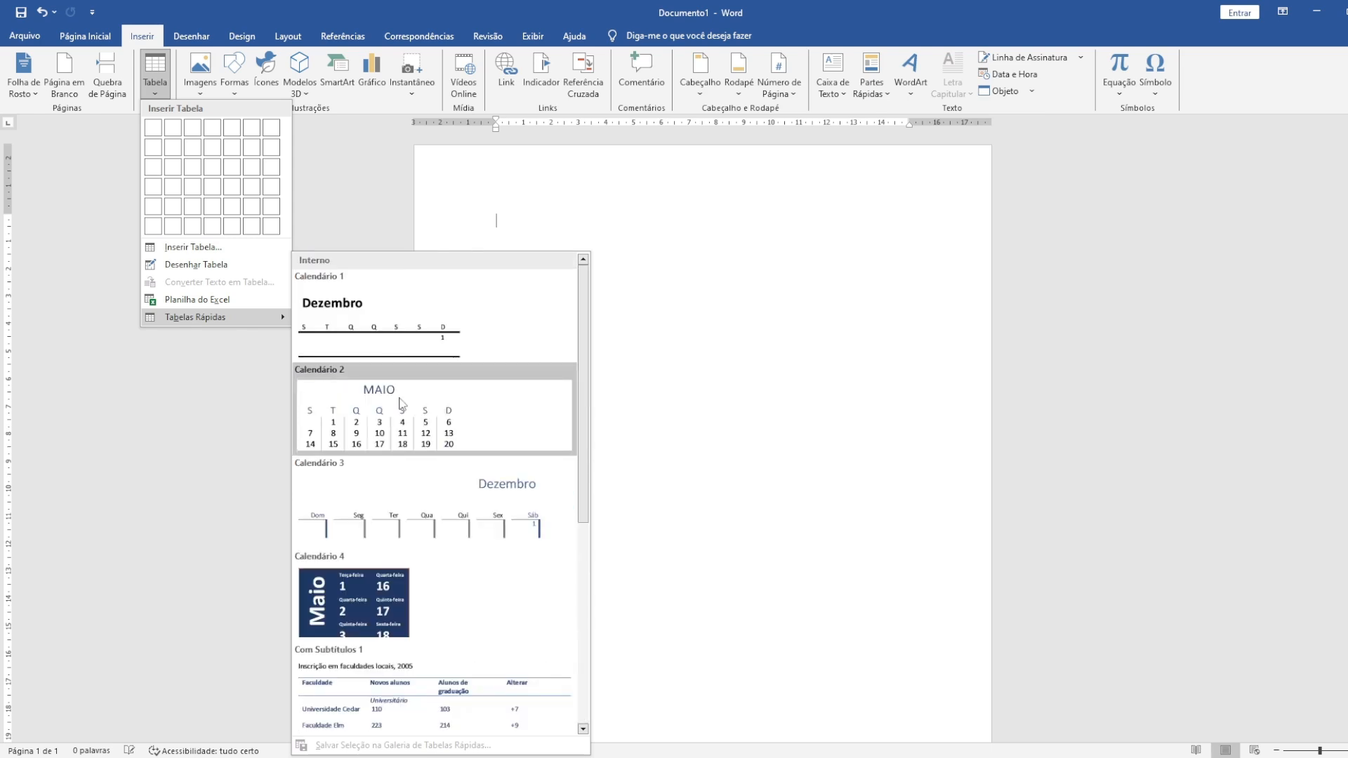
{"action": "scroll", "coordinate": [448, 419], "scroll_direction": "down", "scroll_amount": 3}
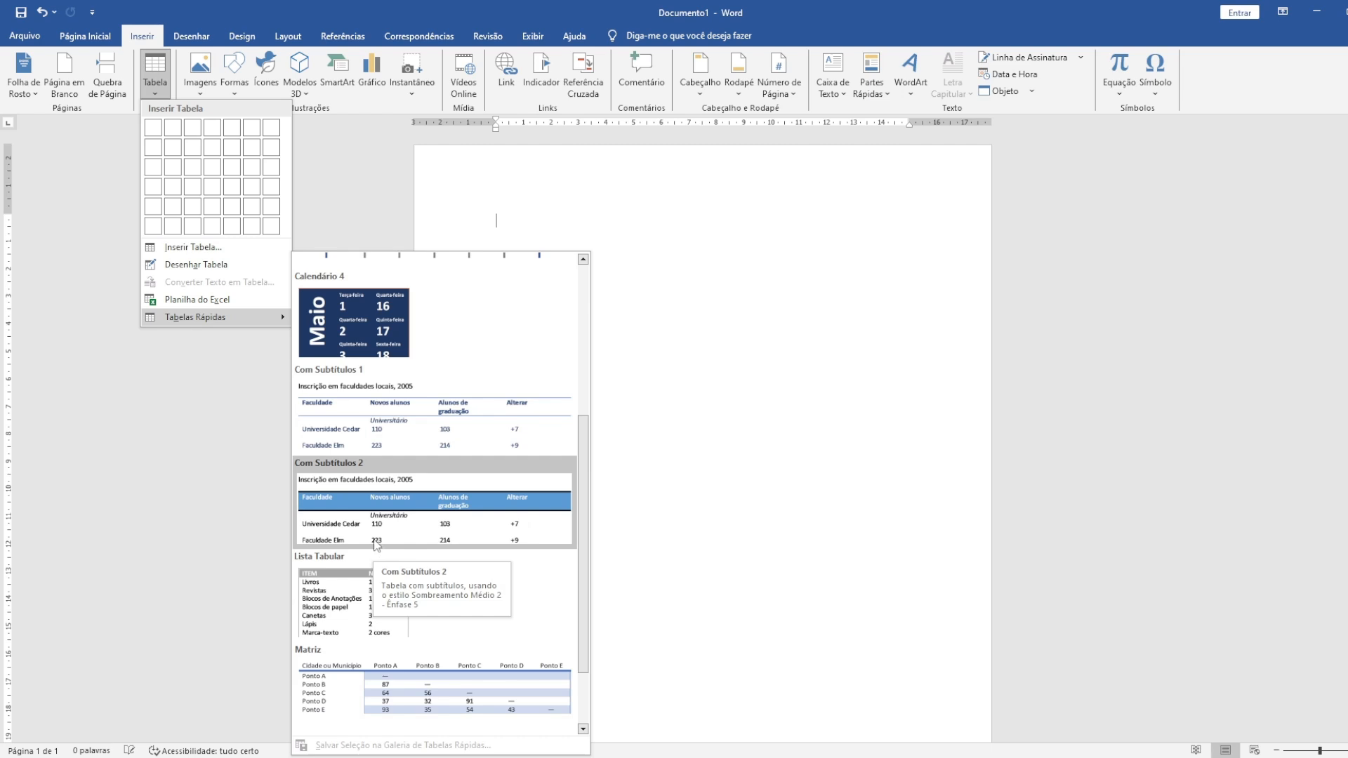
{"action": "scroll", "coordinate": [353, 610], "scroll_direction": "down", "scroll_amount": 1}
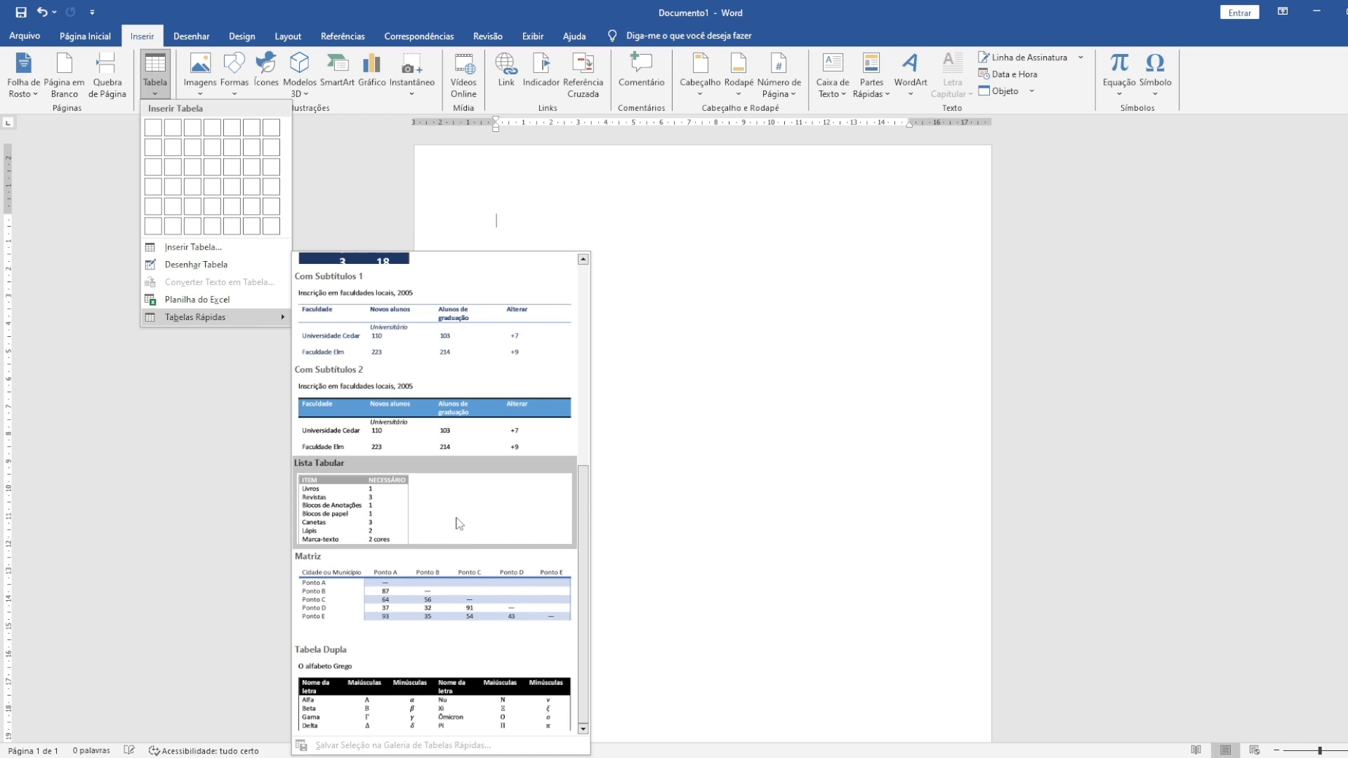
{"action": "left_click", "coordinate": [401, 513]}
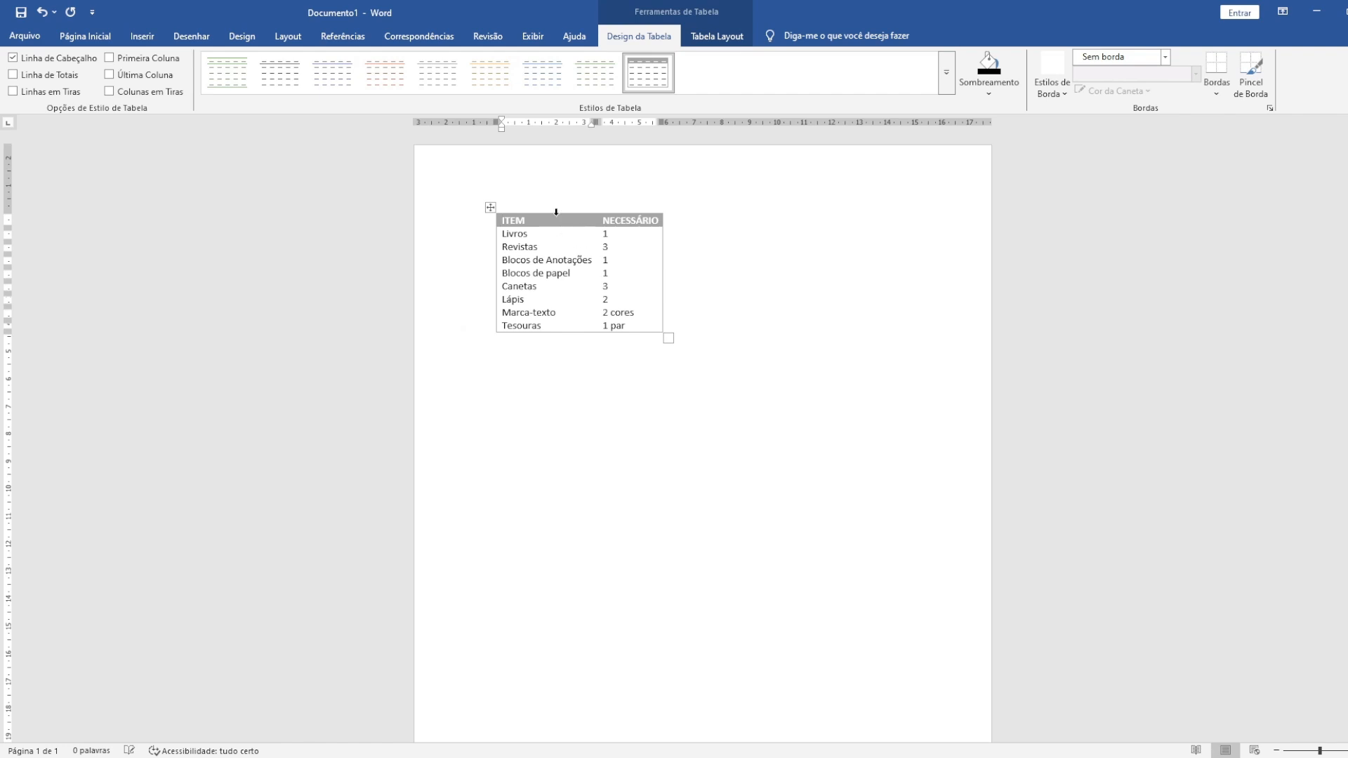
- Replace the heading ITEM in the table's first header cell with Produtos
{"action": "left_click_drag", "start_coordinate": [502, 221], "coordinate": [639, 225]}
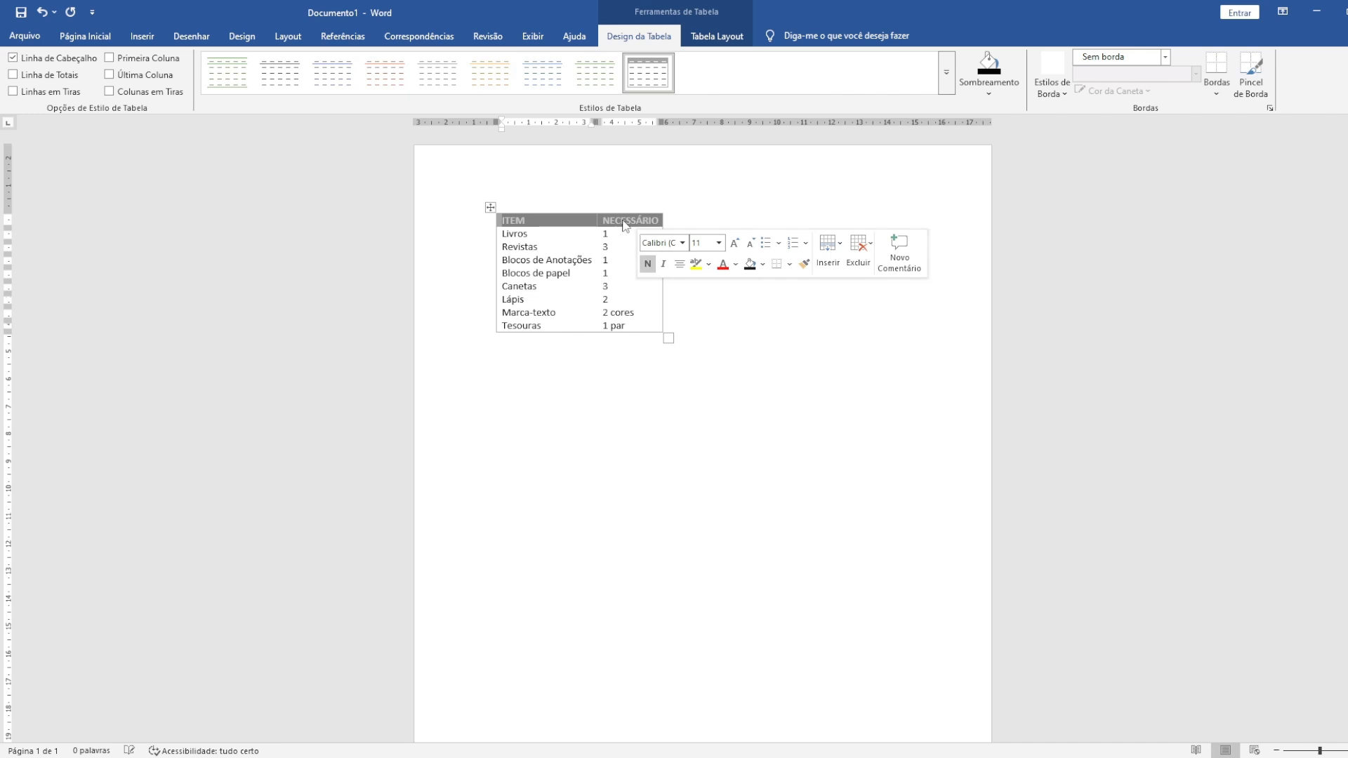
{"action": "left_click", "coordinate": [549, 223]}
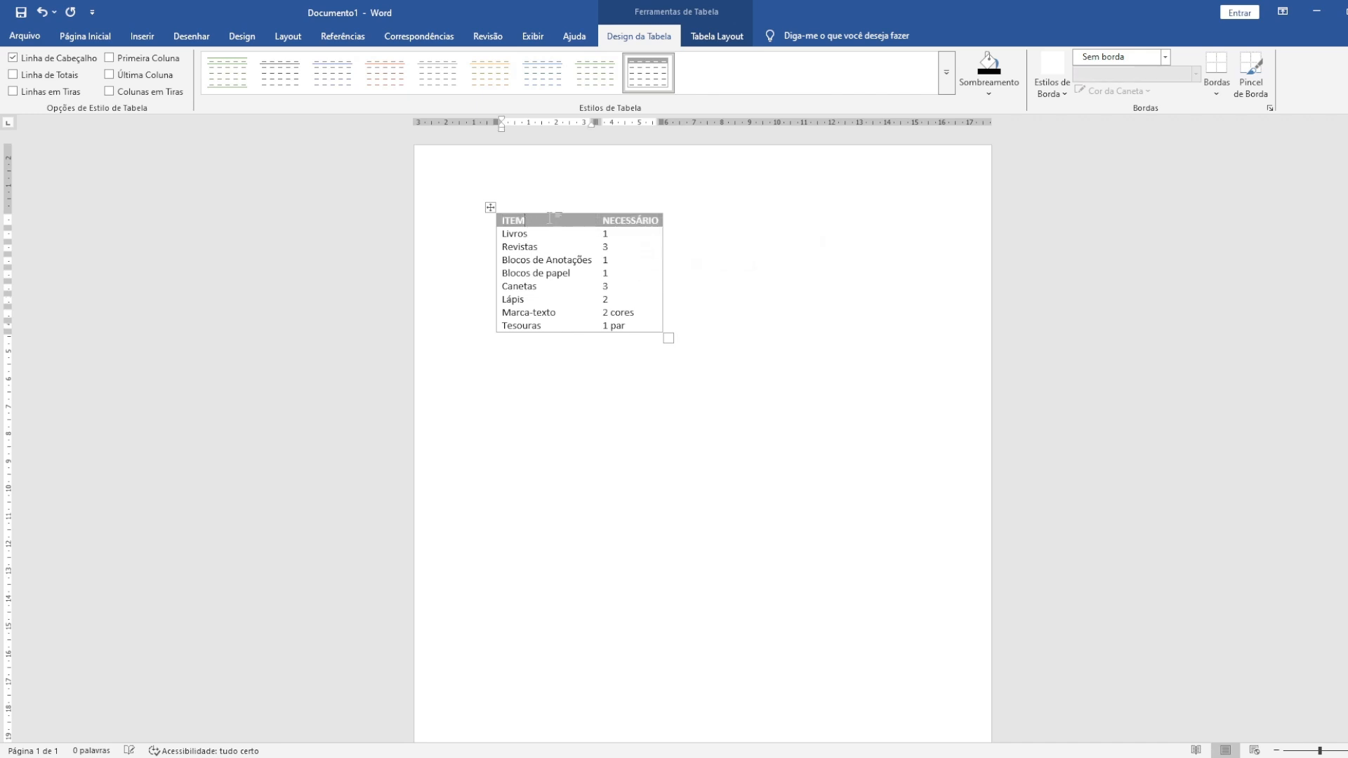
{"action": "left_click", "coordinate": [536, 213]}
{"action": "left_click", "coordinate": [537, 224]}
{"action": "key", "text": "BackSpace"}
{"action": "key", "text": "BackSpace"}
{"action": "key", "text": "BackSpace"}
{"action": "key", "text": "BackSpace"}
{"action": "type", "text": "Produtos"}
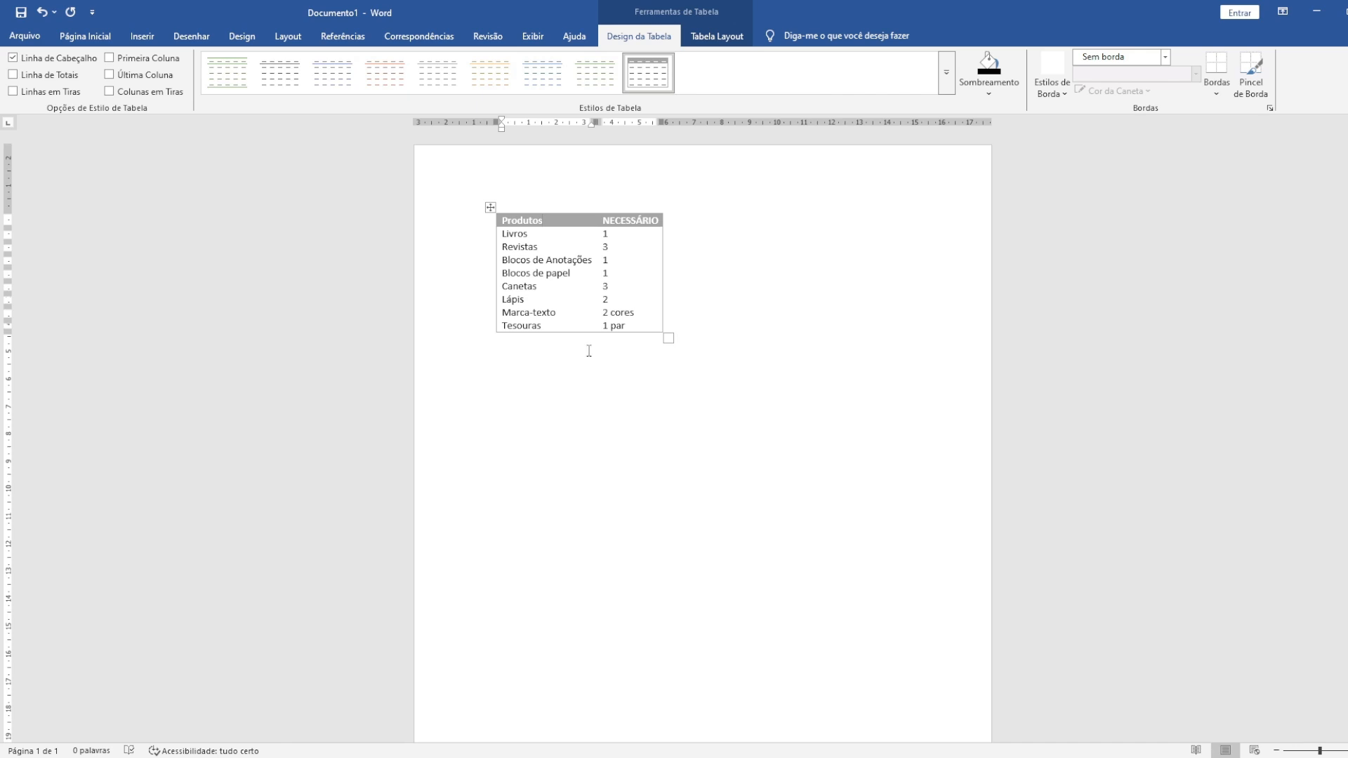
{"action": "key", "text": "Tab"}
{"action": "left_click", "coordinate": [543, 236]}
{"action": "double_click", "coordinate": [529, 326]}
{"action": "type", "text": "Te"}
{"action": "key", "text": "ctrl+z"}
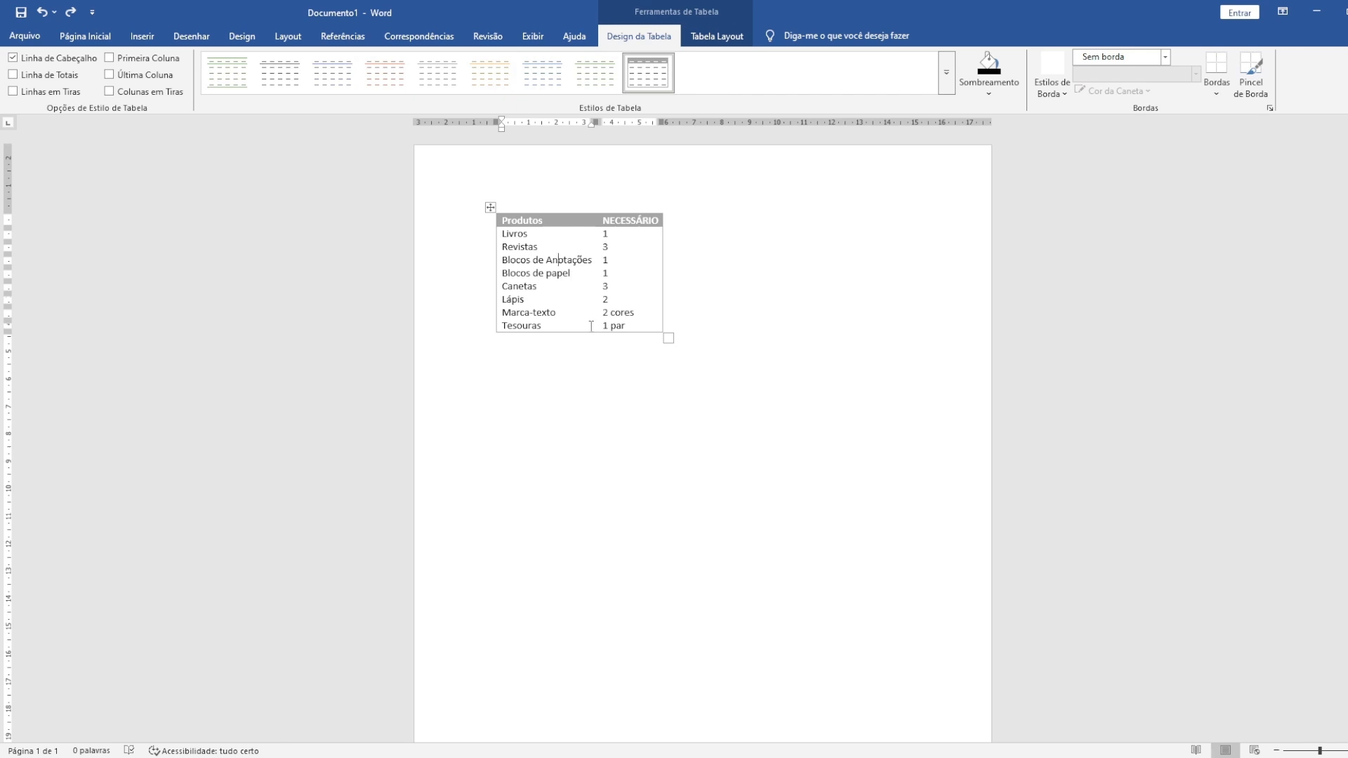
- Select the whole Produtos table and delete it from the document
{"action": "left_click", "coordinate": [489, 208]}
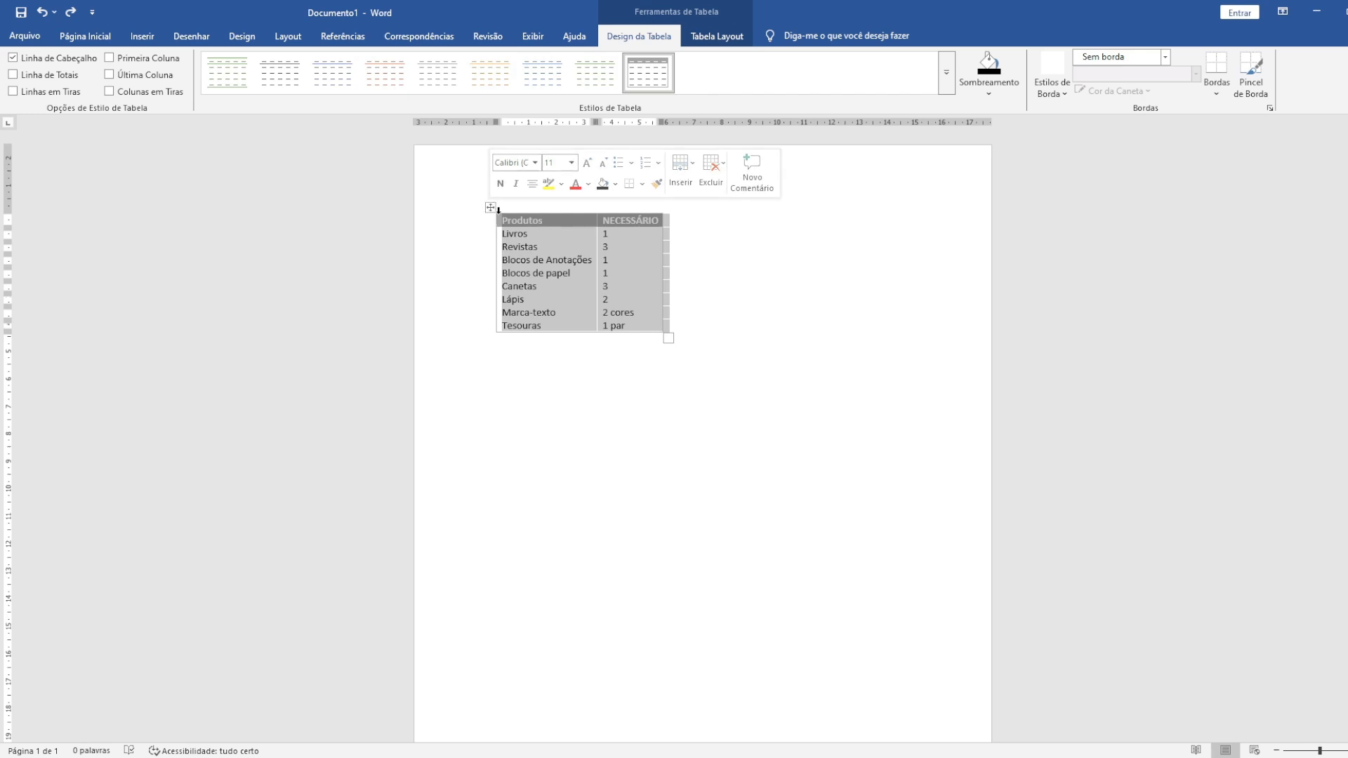
{"action": "right_click", "coordinate": [541, 242]}
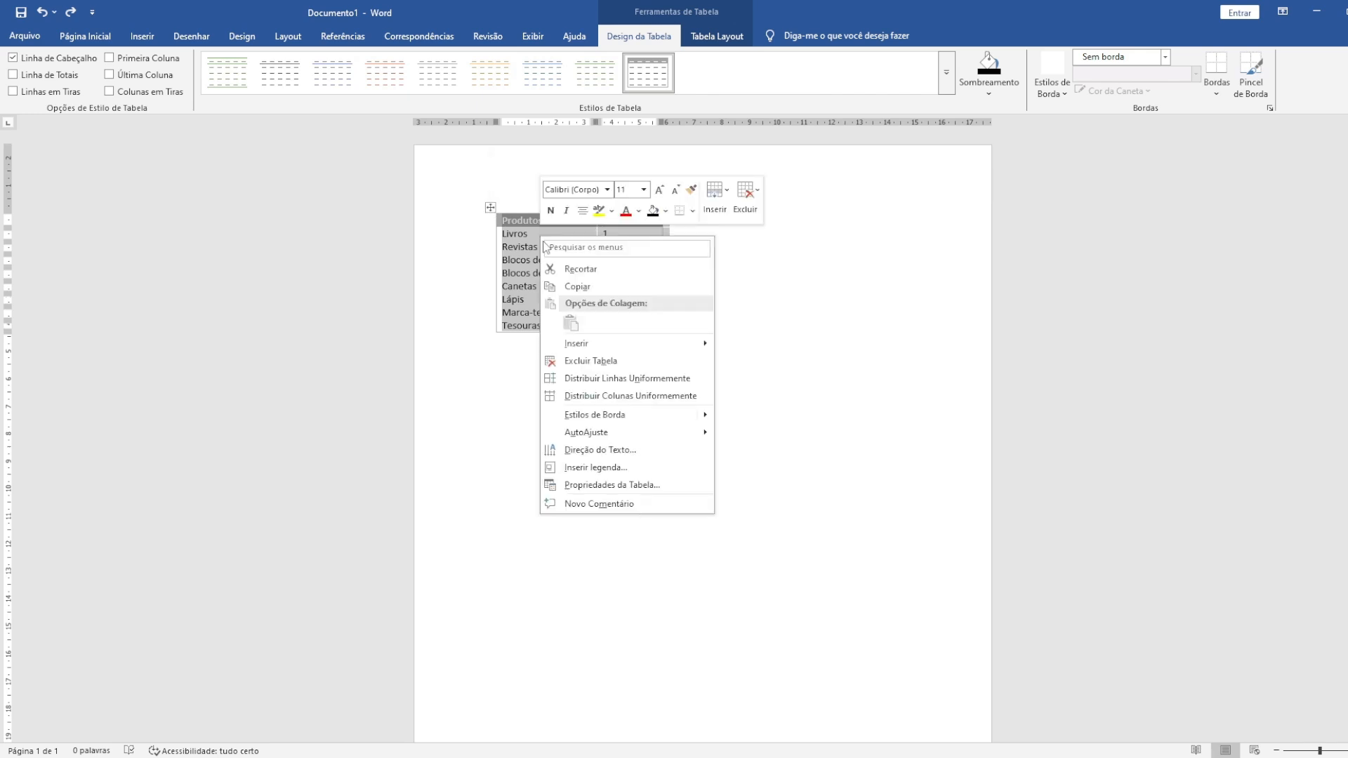
{"action": "left_click", "coordinate": [576, 360]}
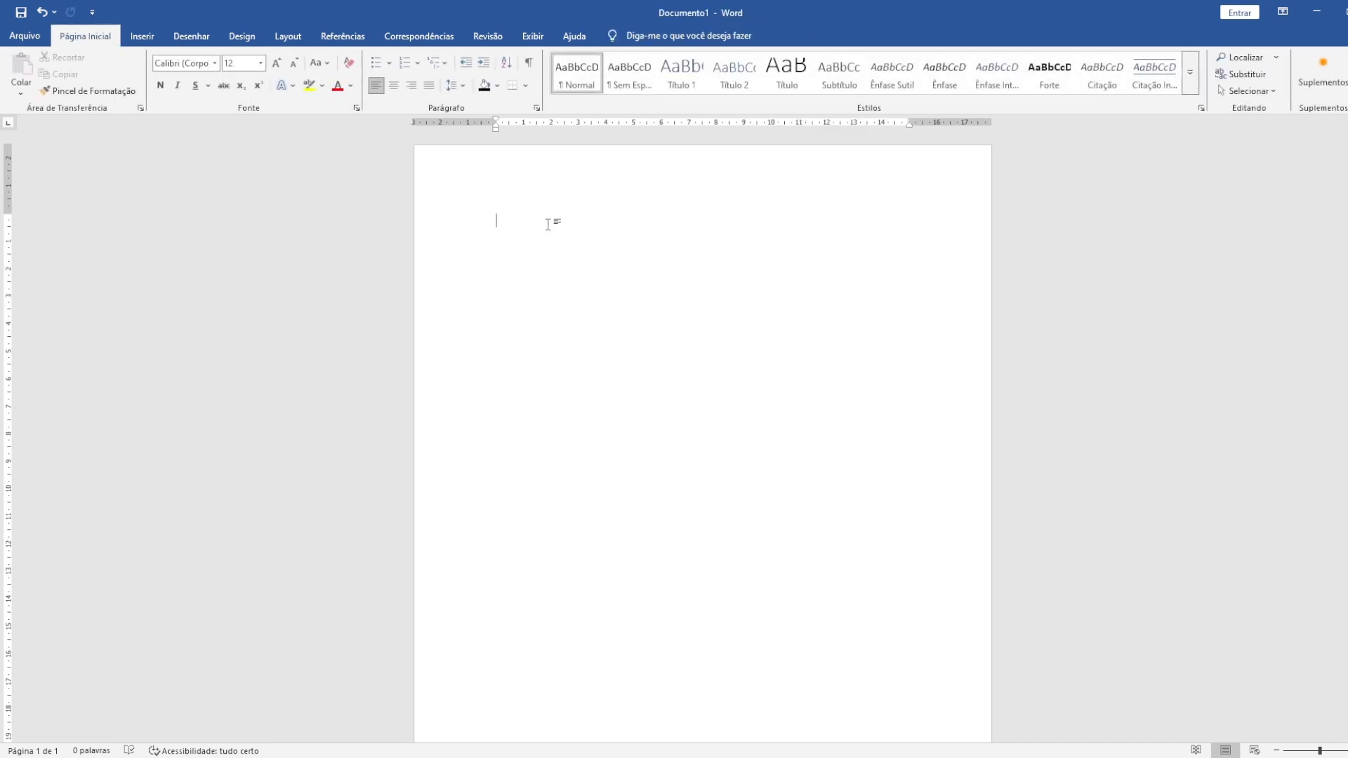
{"action": "left_click", "coordinate": [146, 36]}
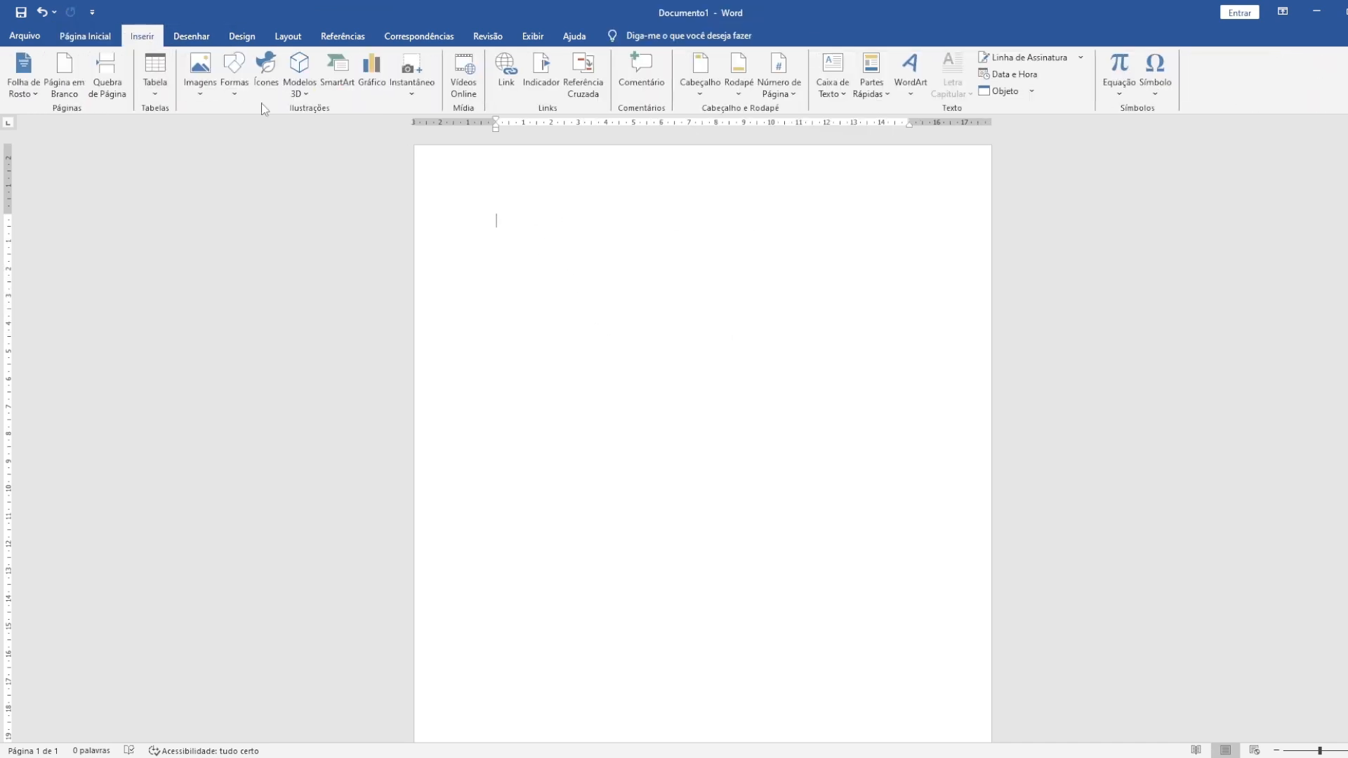
{"action": "left_click", "coordinate": [156, 95]}
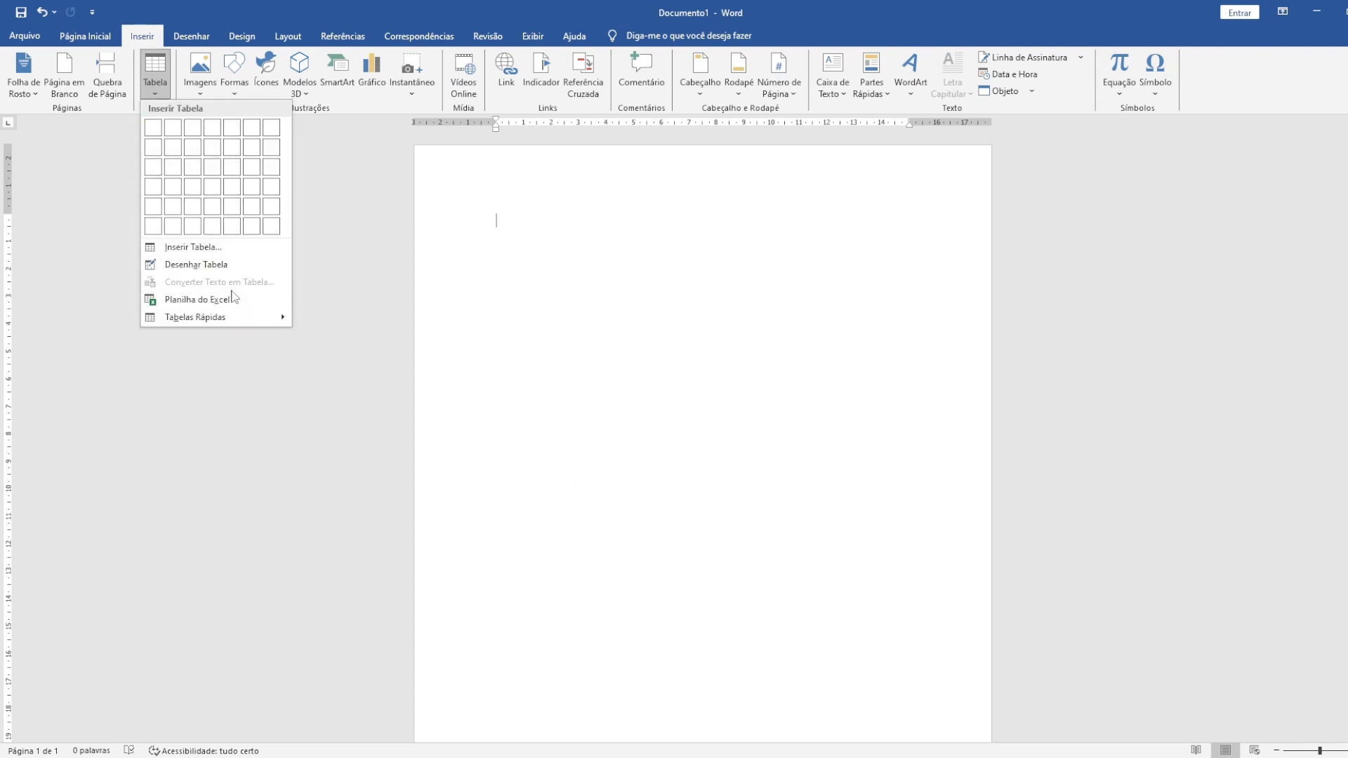
{"action": "left_click", "coordinate": [646, 240]}
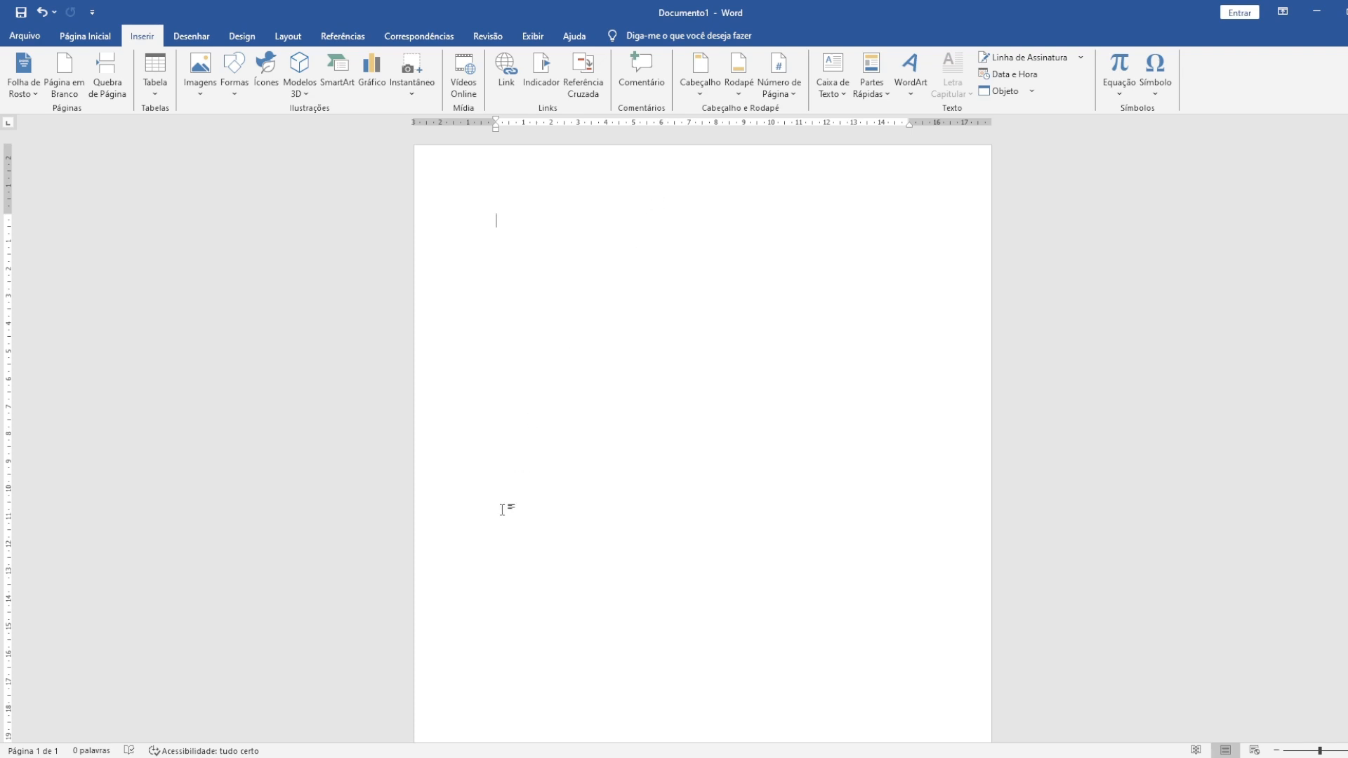
- Switch to TABELAS.pdf in the browser and examine the layouts of its sample tables on both pages
{"action": "left_click", "coordinate": [373, 756]}
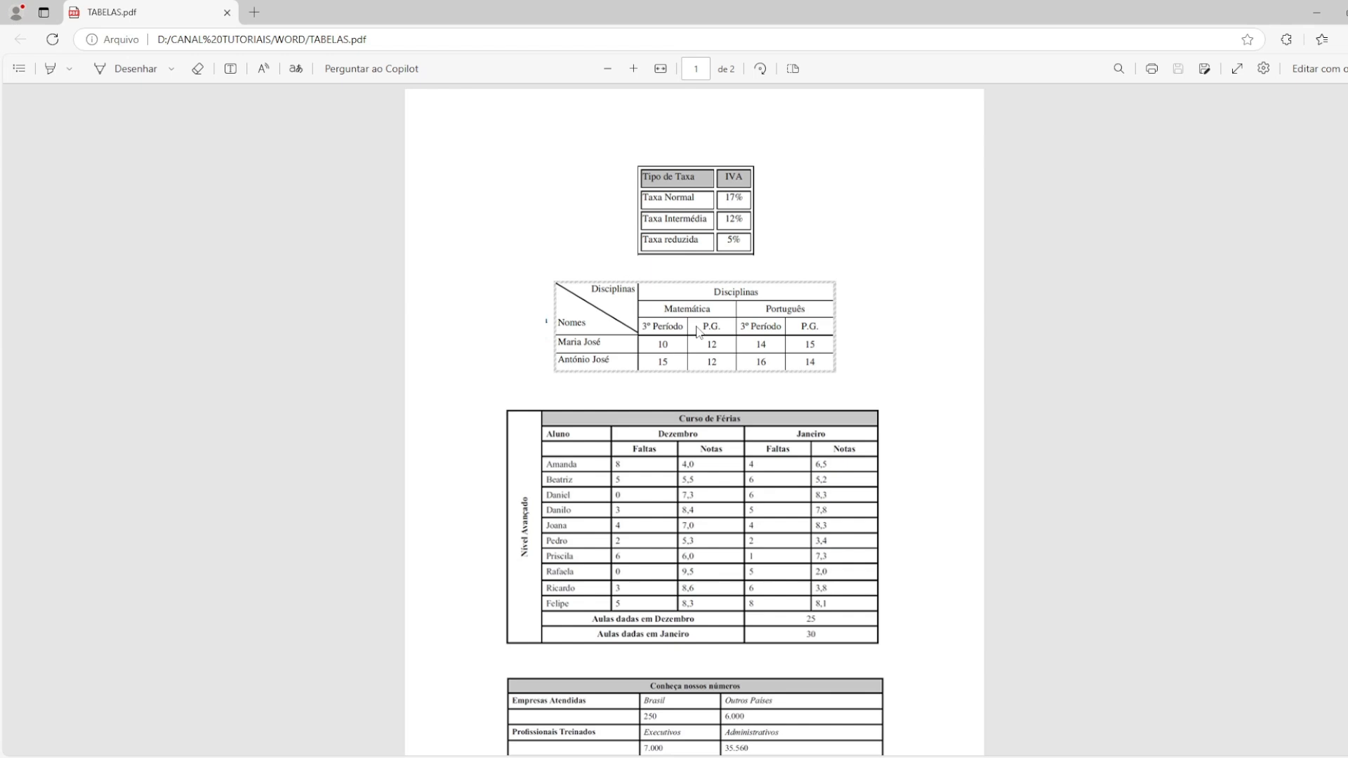
{"action": "scroll", "coordinate": [758, 491], "scroll_direction": "down", "scroll_amount": 6}
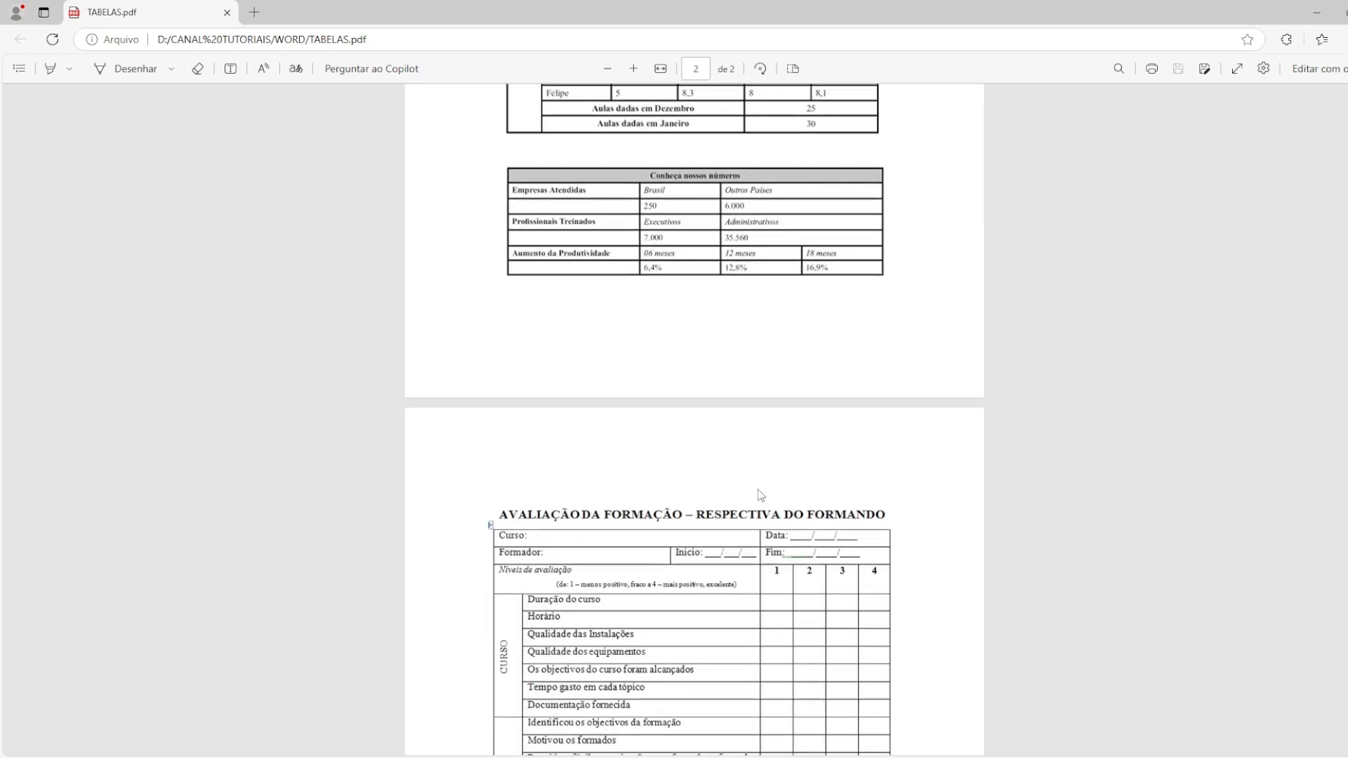
- Review the first sample table in TABELAS.pdf and insert a table of 2 columns and 4 rows in the Word document
{"action": "scroll", "coordinate": [763, 520], "scroll_direction": "up", "scroll_amount": 4}
{"action": "scroll", "coordinate": [762, 520], "scroll_direction": "up", "scroll_amount": 2}
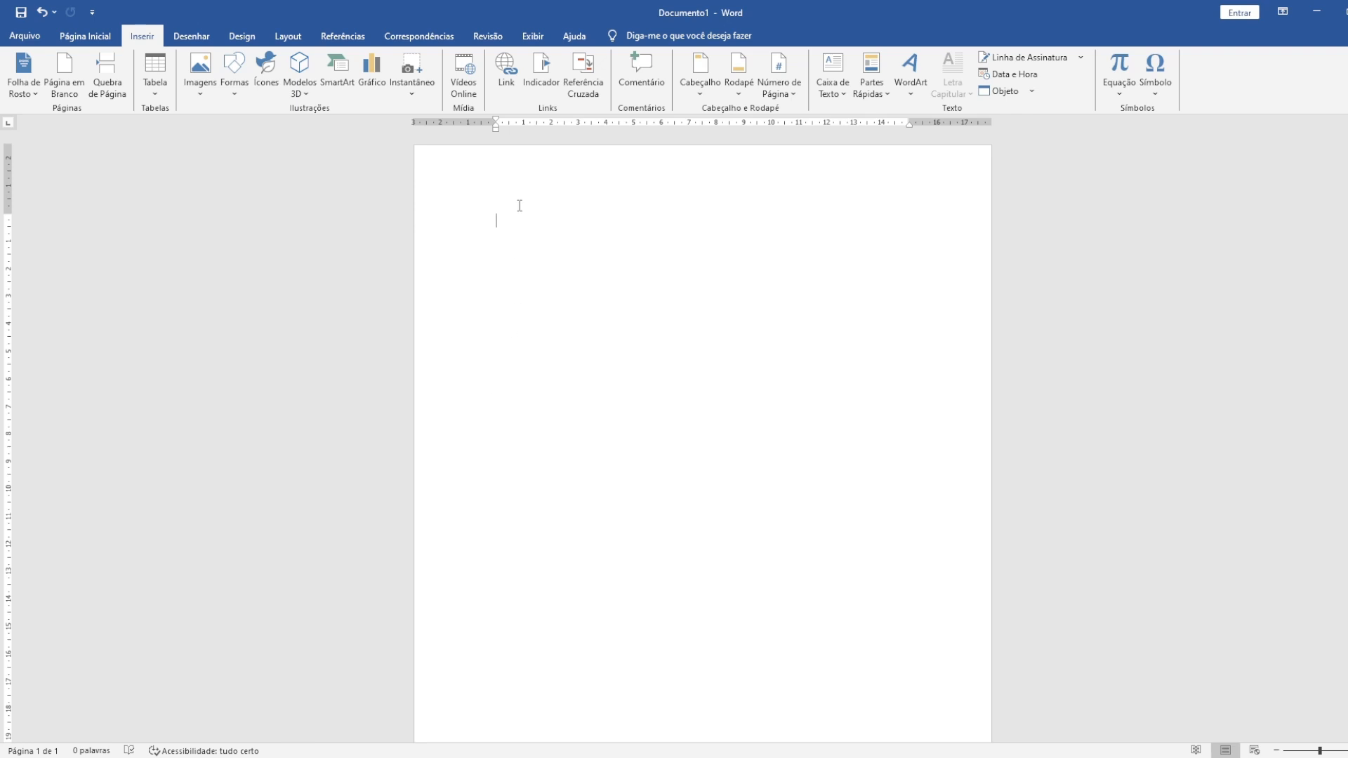
{"action": "left_click", "coordinate": [155, 94]}
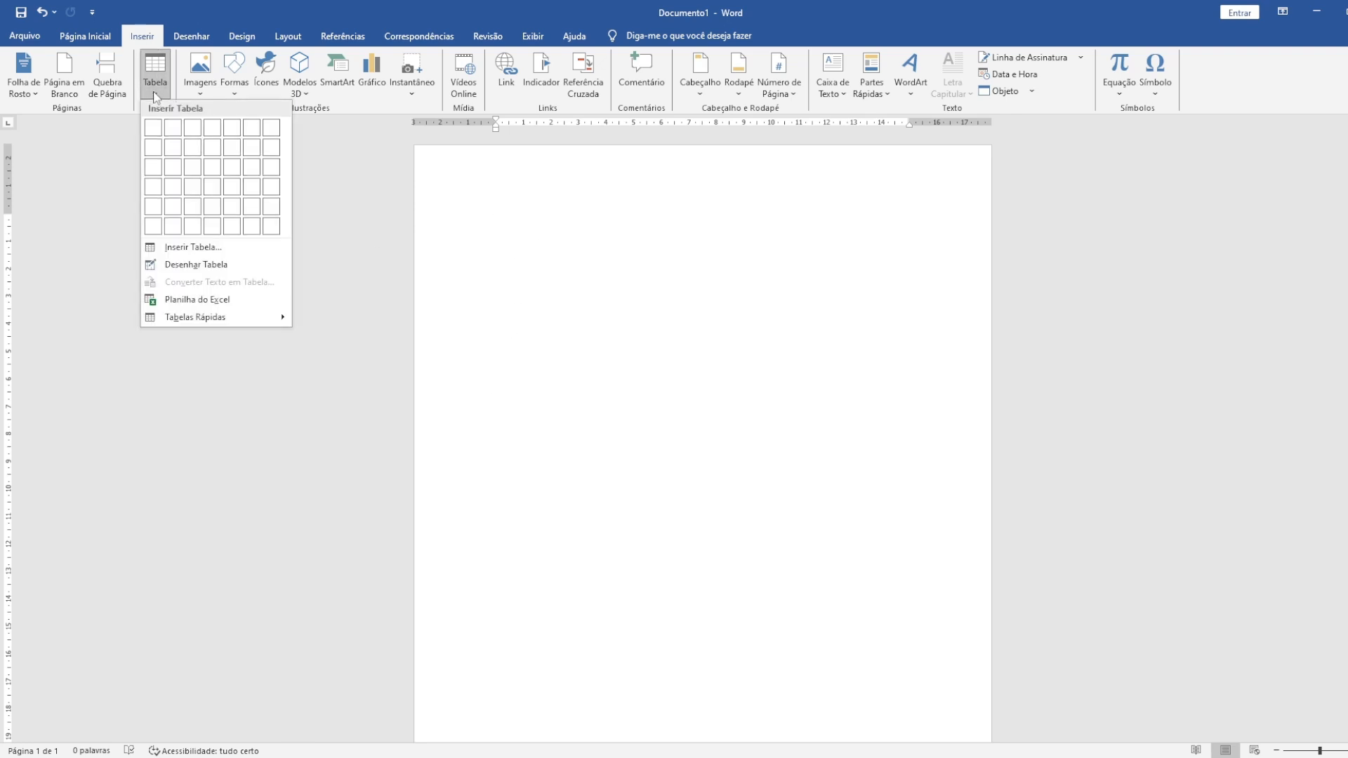
{"action": "left_click", "coordinate": [206, 249]}
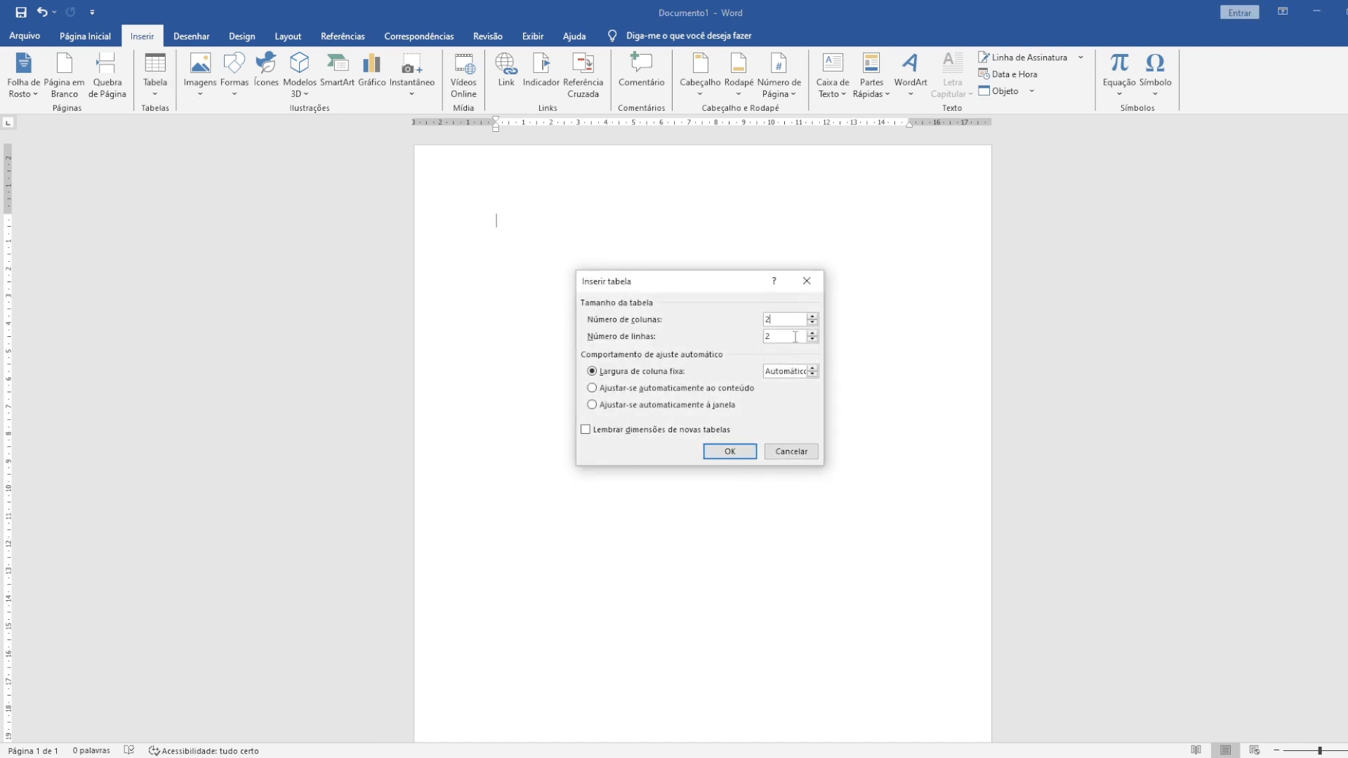
{"action": "key", "text": "Tab"}
{"action": "type", "text": "4"}
{"action": "left_click", "coordinate": [730, 453]}
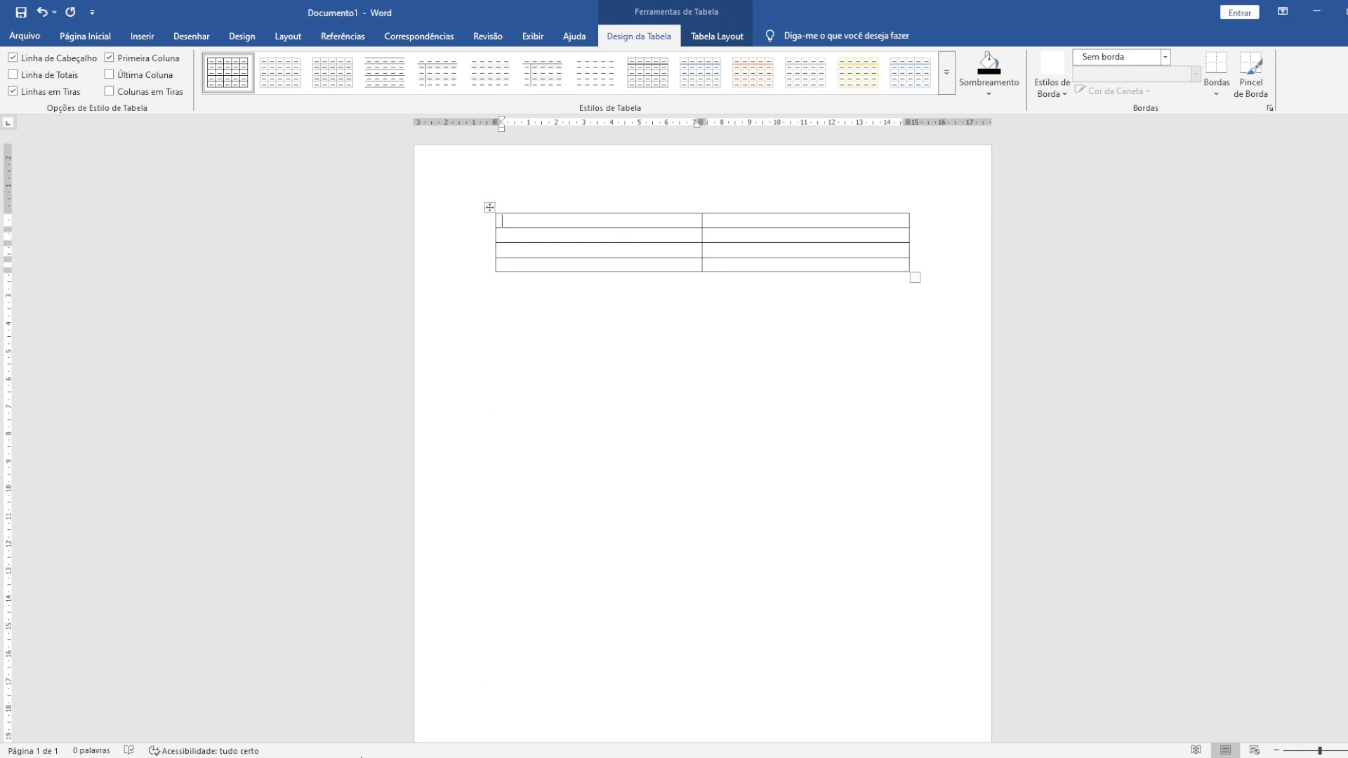
- Fill the table from the PDF sample: Tipo de Taxa/IVA, Taxa Normal/17%, Taxa Intermédia/12% and Taxa Reduzida/5%
{"action": "left_click", "coordinate": [544, 757]}
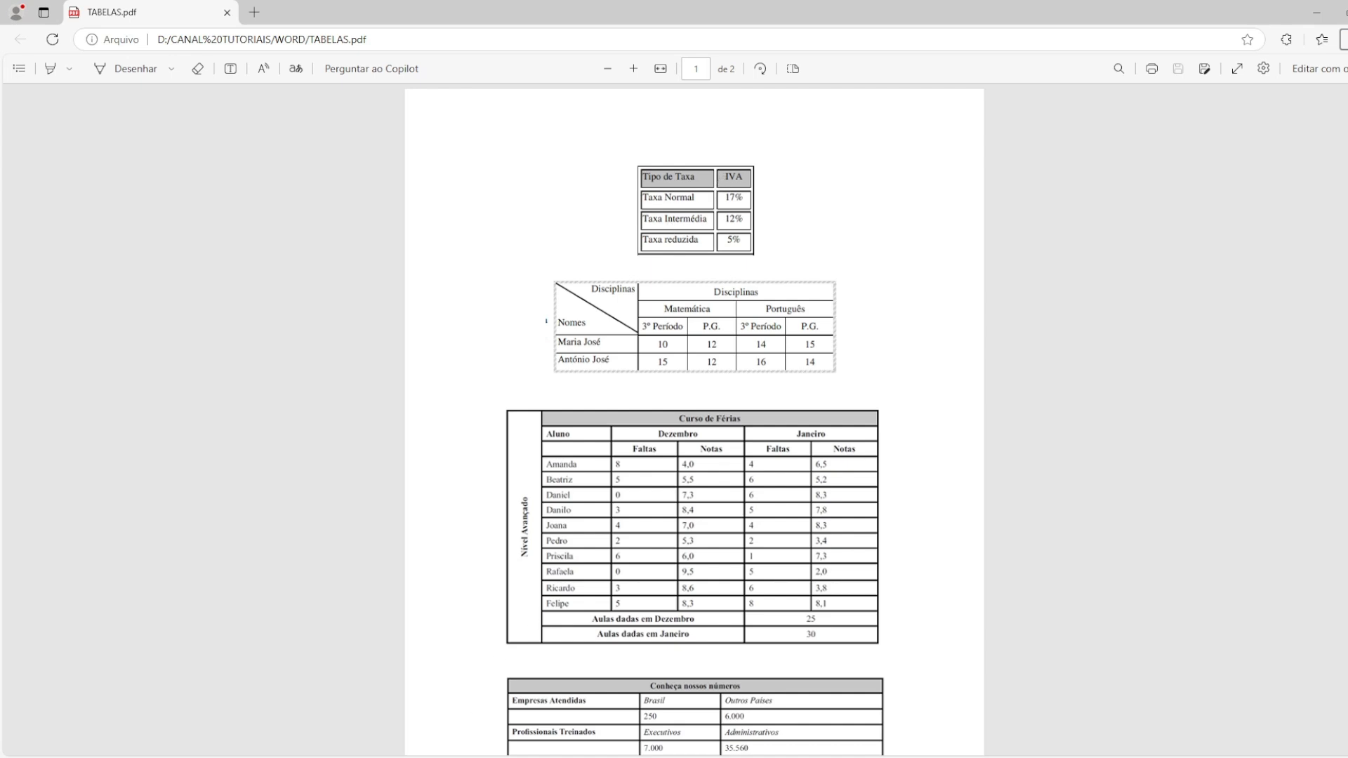
{"action": "key", "text": "alt+Tab"}
{"action": "type", "text": "Tipo"}
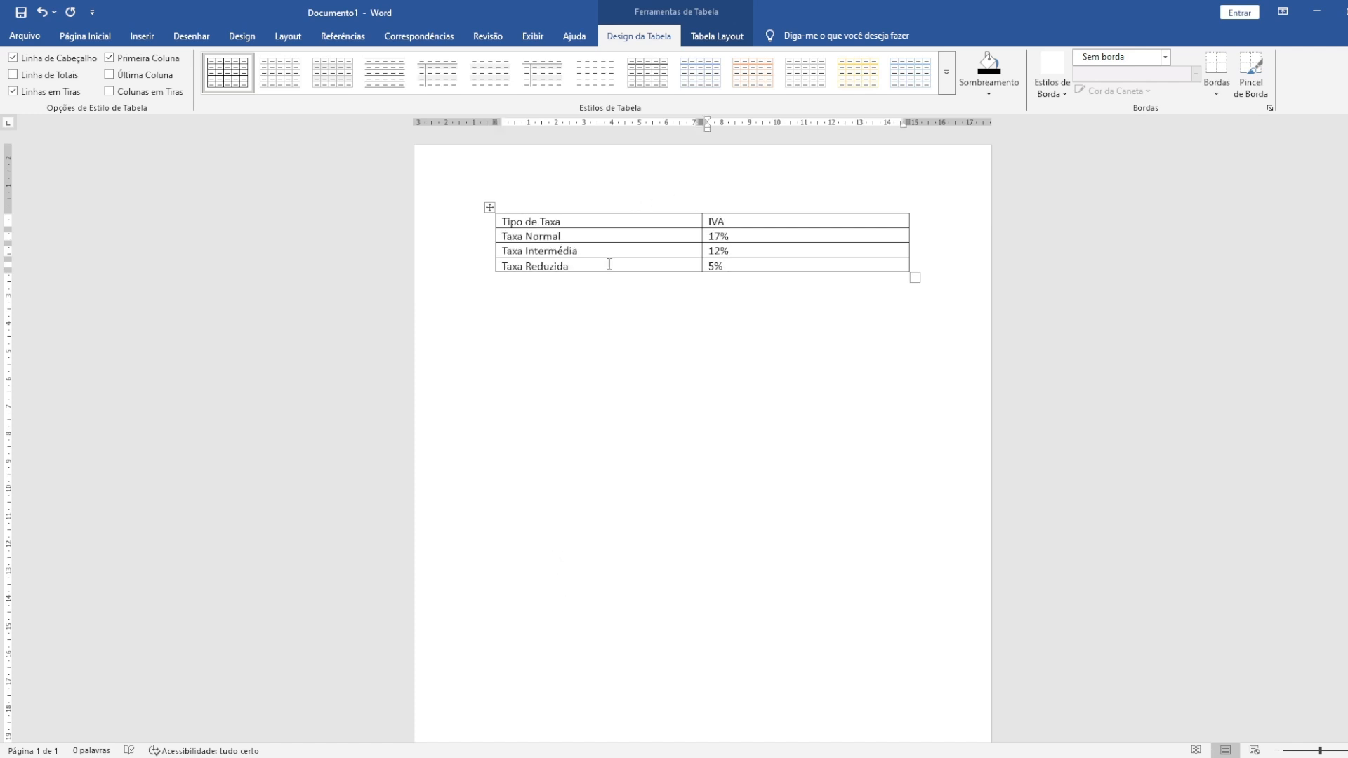
- Compare the filled tax table with the first sample table in TABELAS.pdf
{"action": "left_click", "coordinate": [598, 235]}
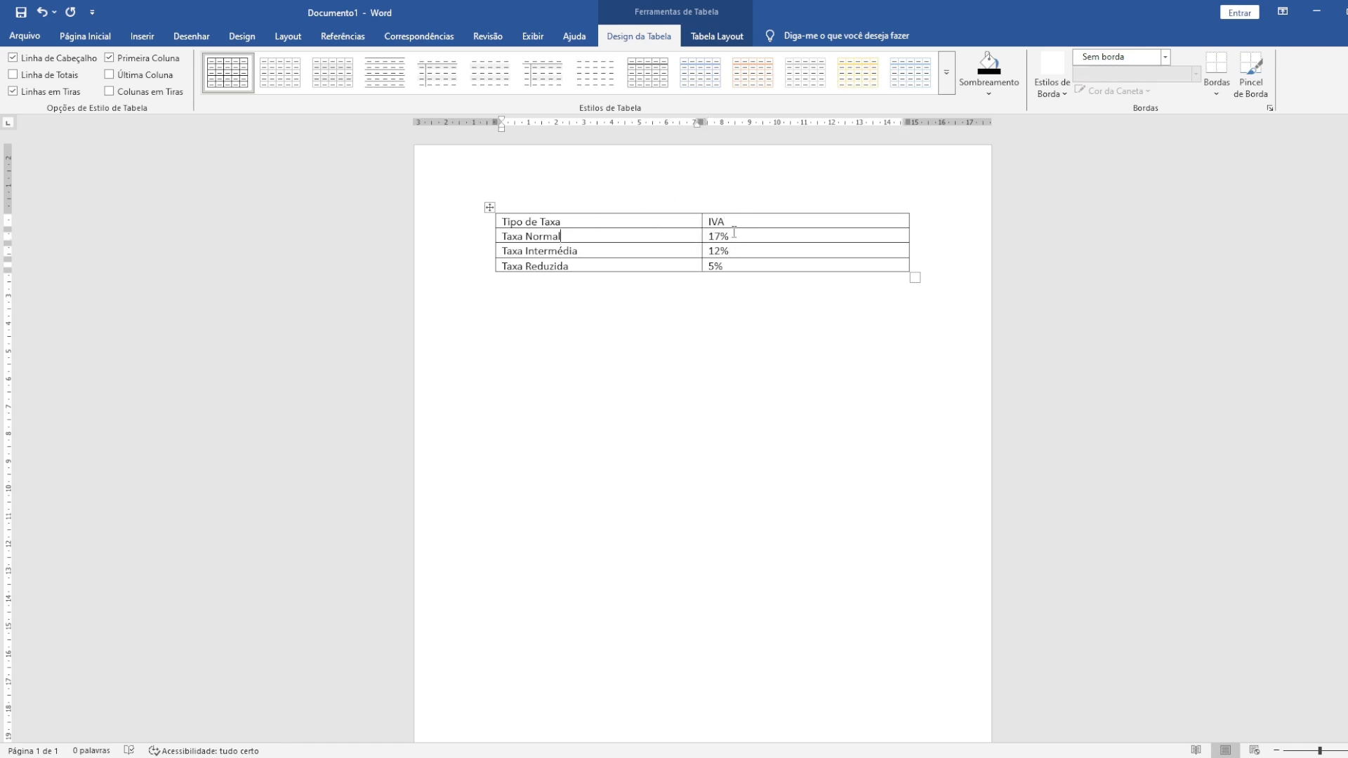
{"action": "left_click", "coordinate": [721, 251]}
{"action": "left_click", "coordinate": [736, 453]}
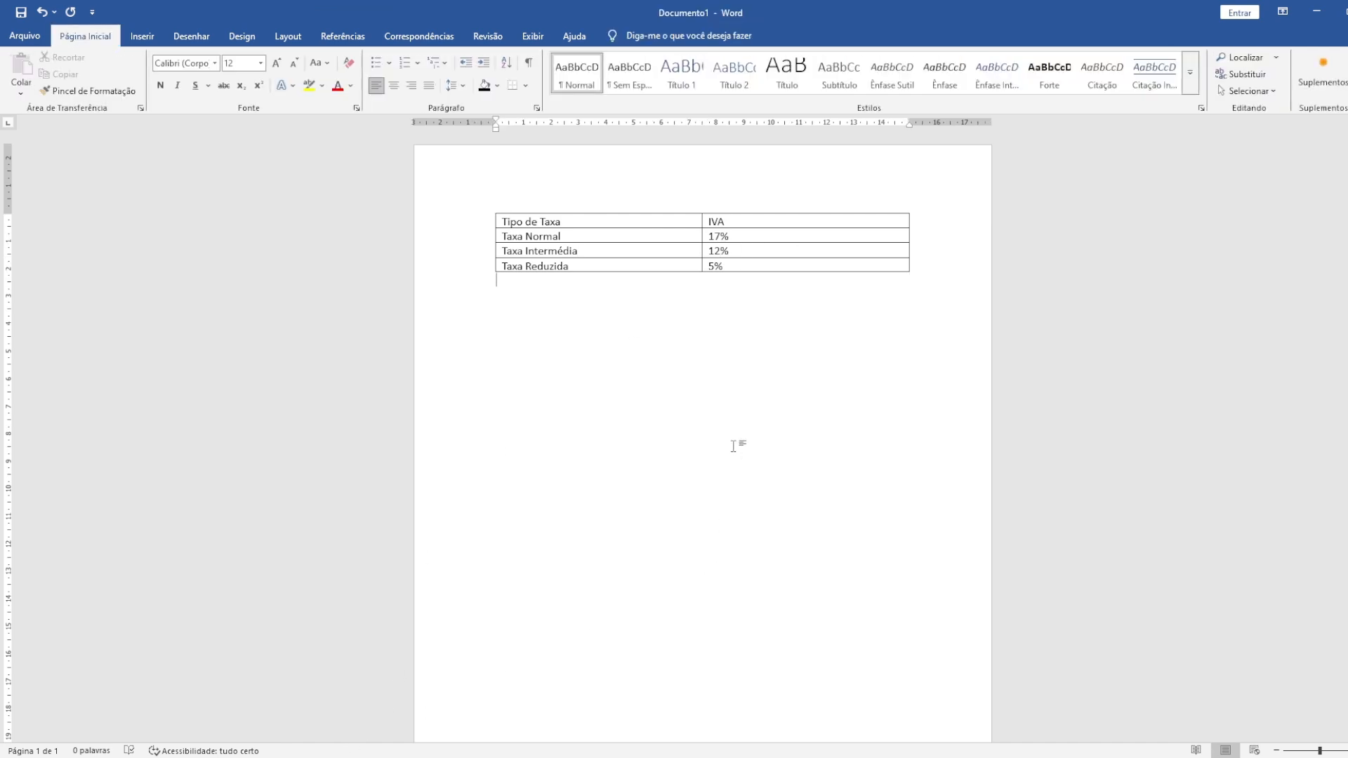
{"action": "left_click", "coordinate": [771, 237]}
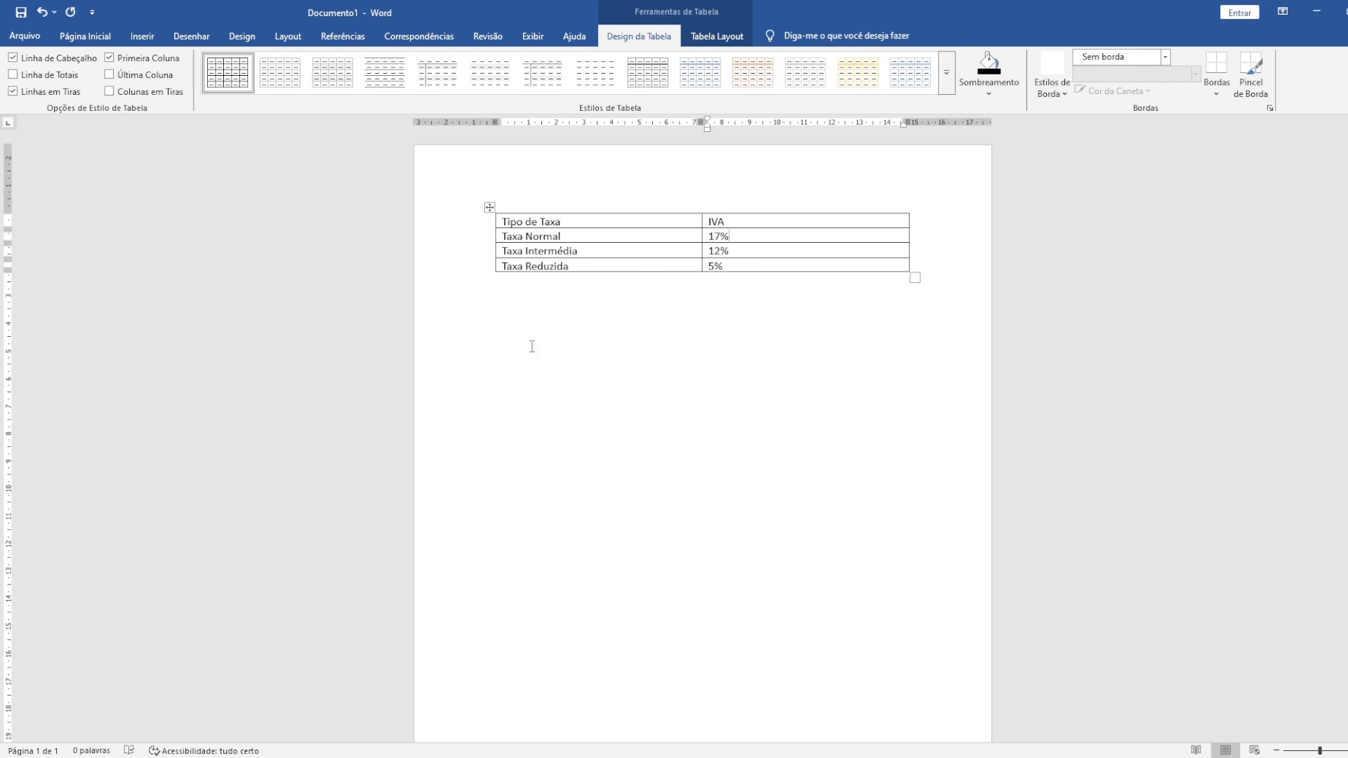
{"action": "key", "text": "alt+Tab"}
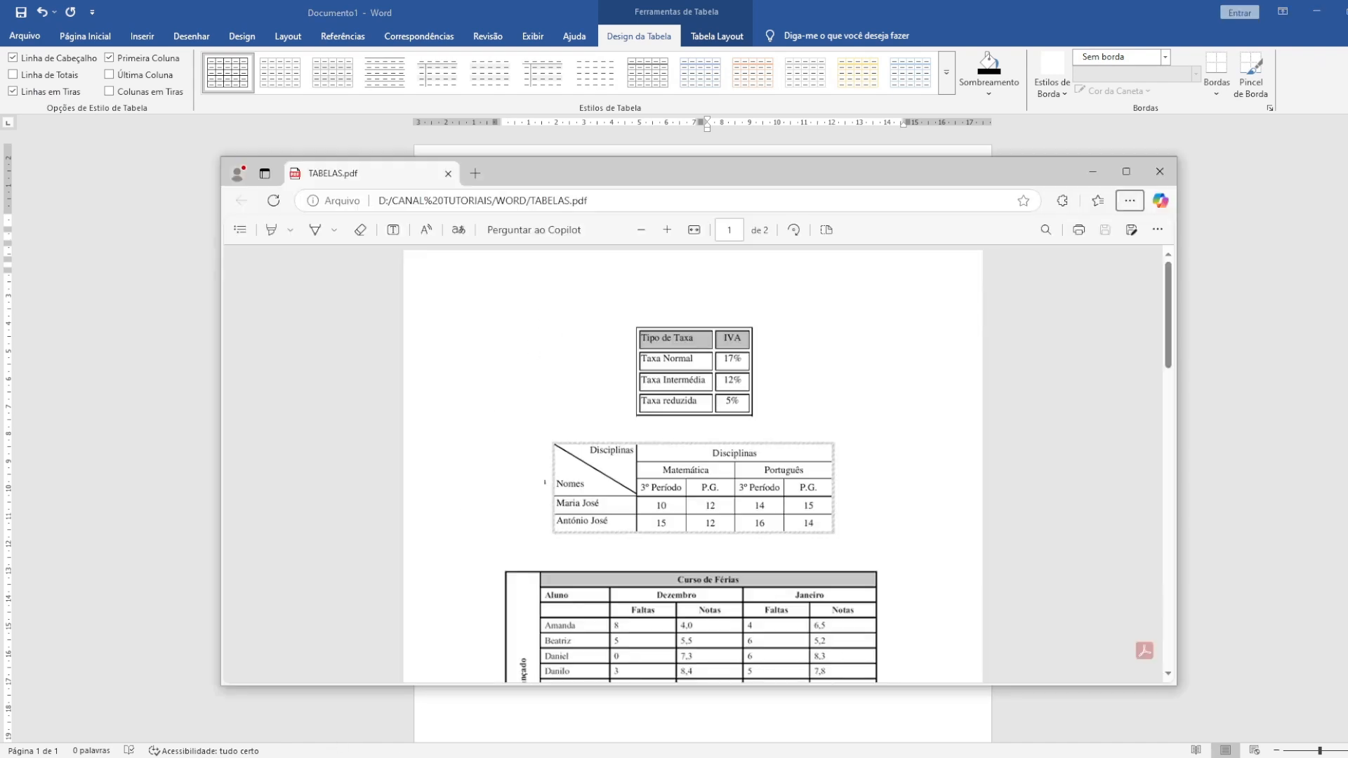
{"action": "left_click", "coordinate": [1126, 171]}
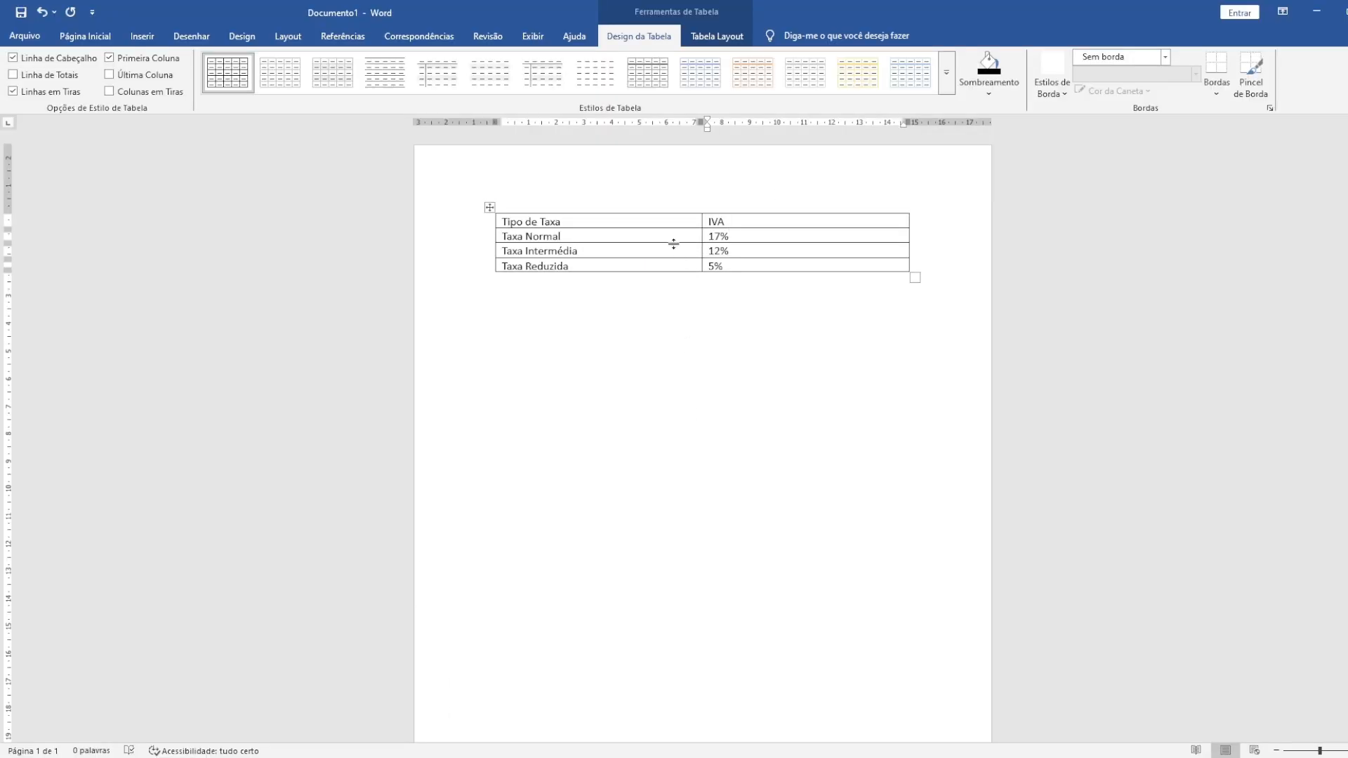
{"action": "left_click", "coordinate": [620, 307]}
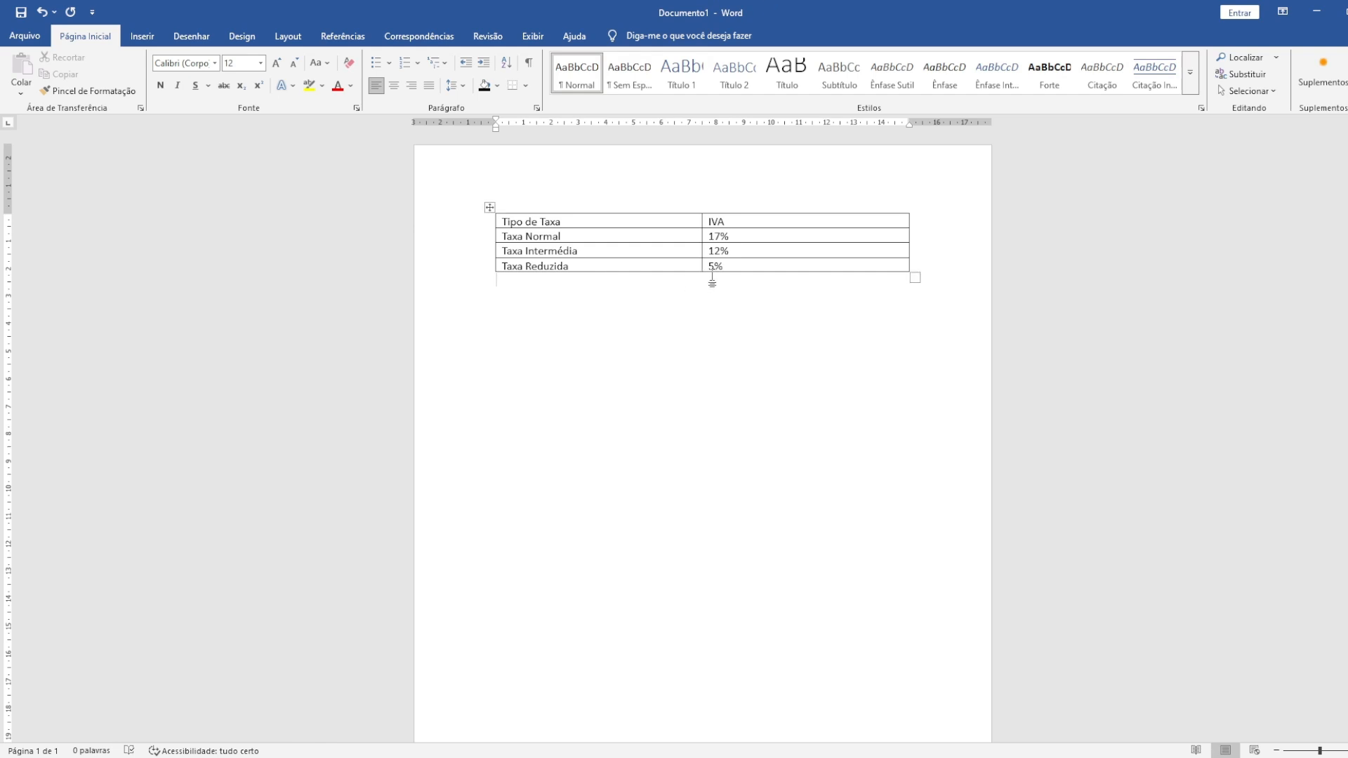
{"action": "left_click", "coordinate": [673, 225]}
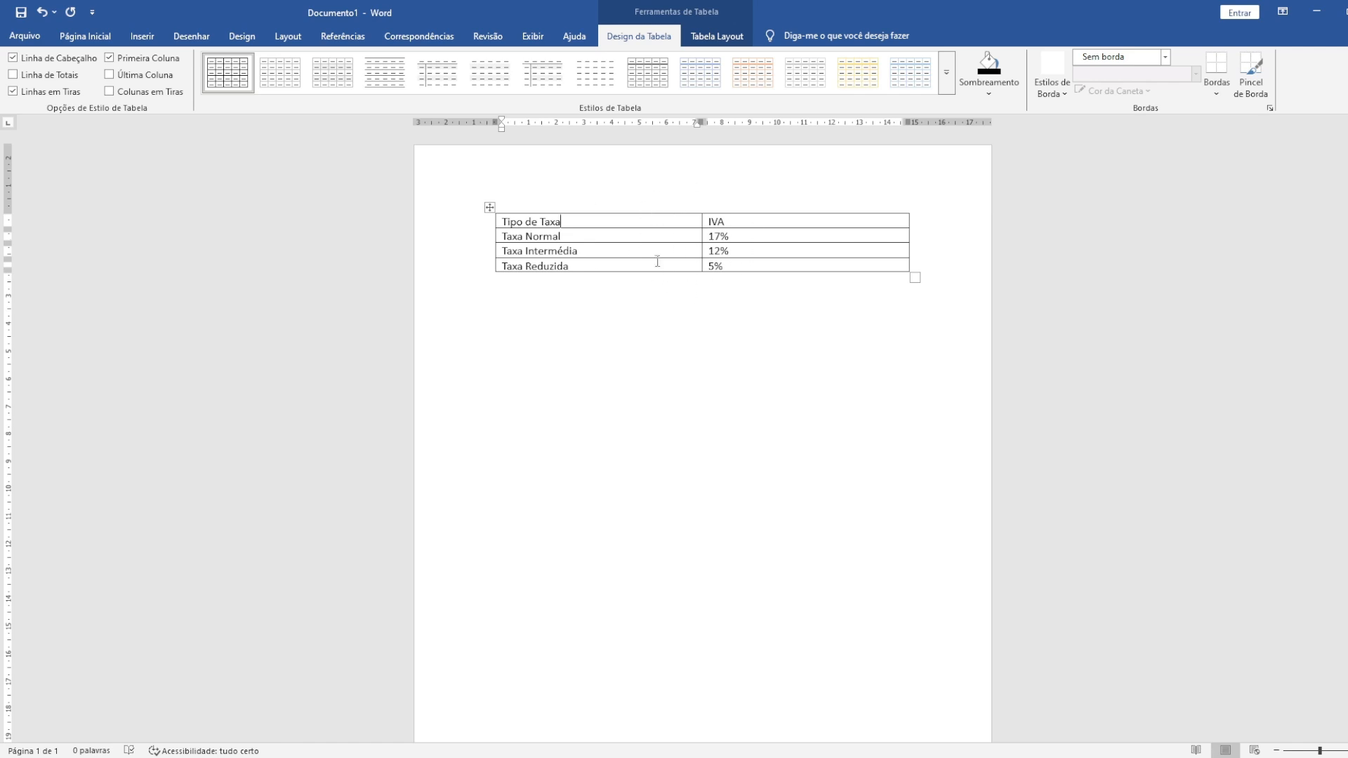
- Shade the header row with Tipo de Taxa and IVA in grey
{"action": "left_click", "coordinate": [725, 45]}
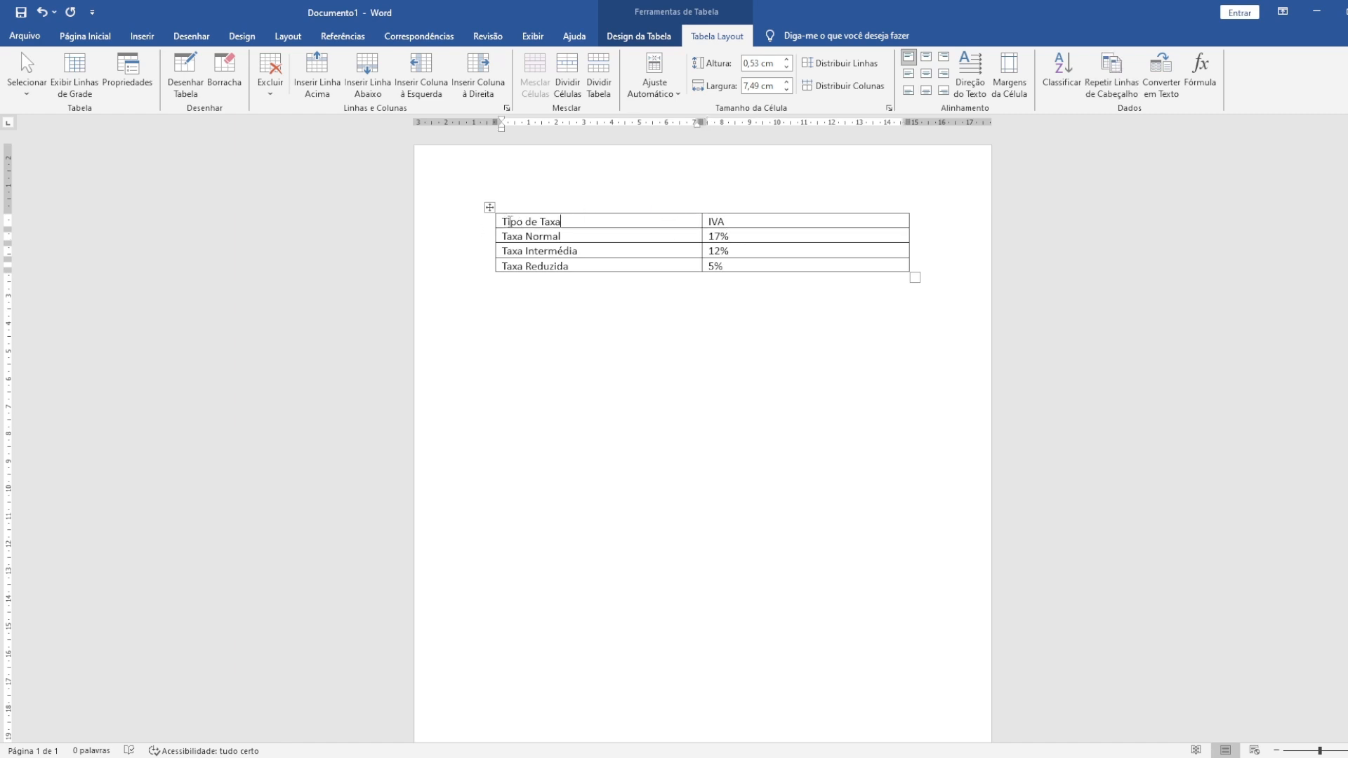
{"action": "left_click_drag", "start_coordinate": [502, 222], "coordinate": [719, 214]}
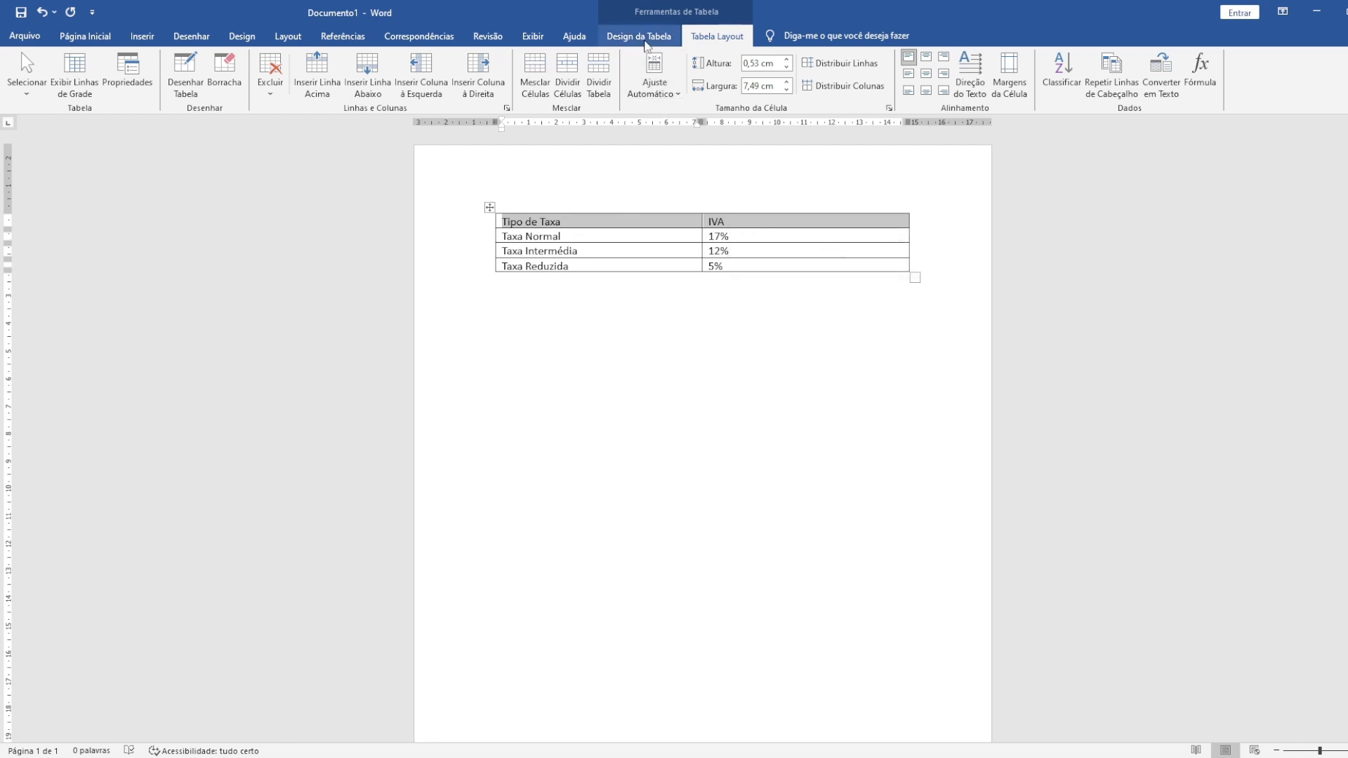
{"action": "left_click", "coordinate": [646, 39]}
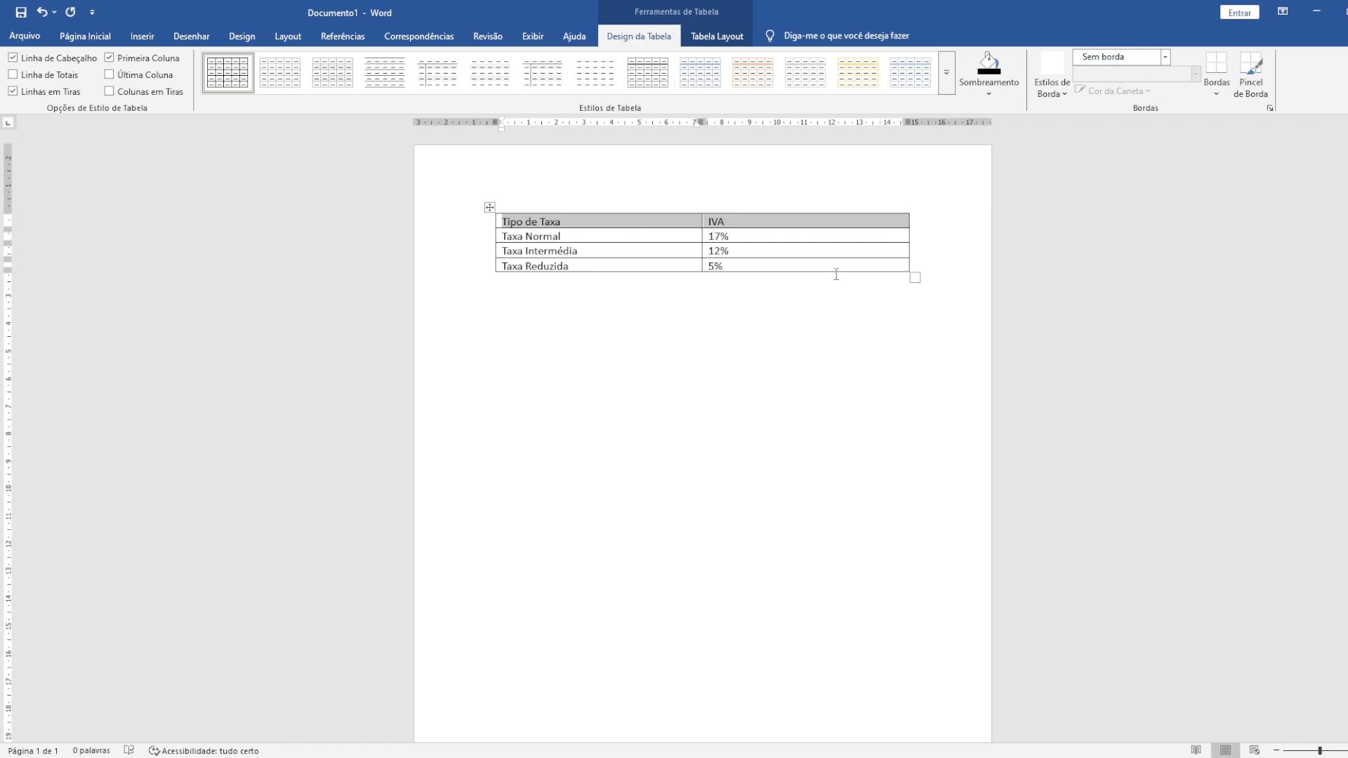
{"action": "left_click", "coordinate": [981, 95]}
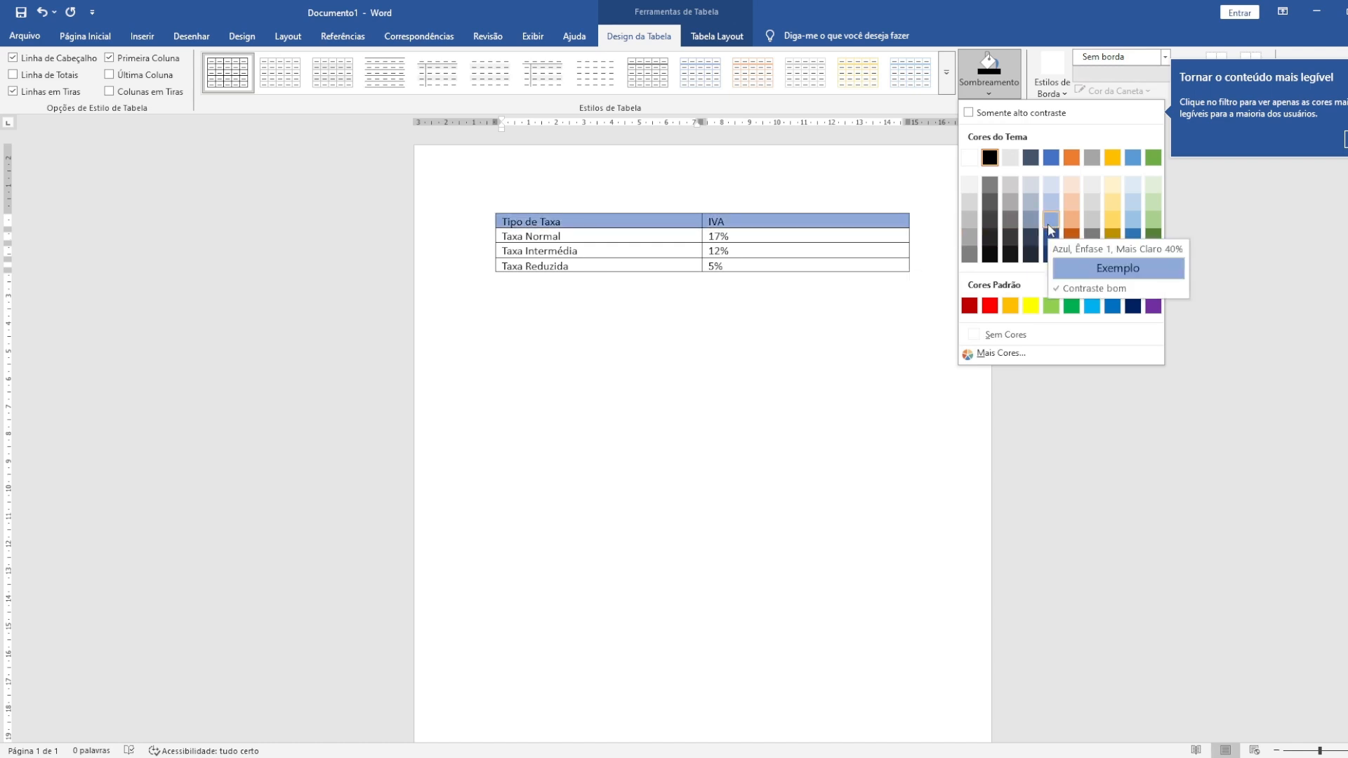
{"action": "left_click", "coordinate": [970, 221]}
{"action": "left_click", "coordinate": [954, 300]}
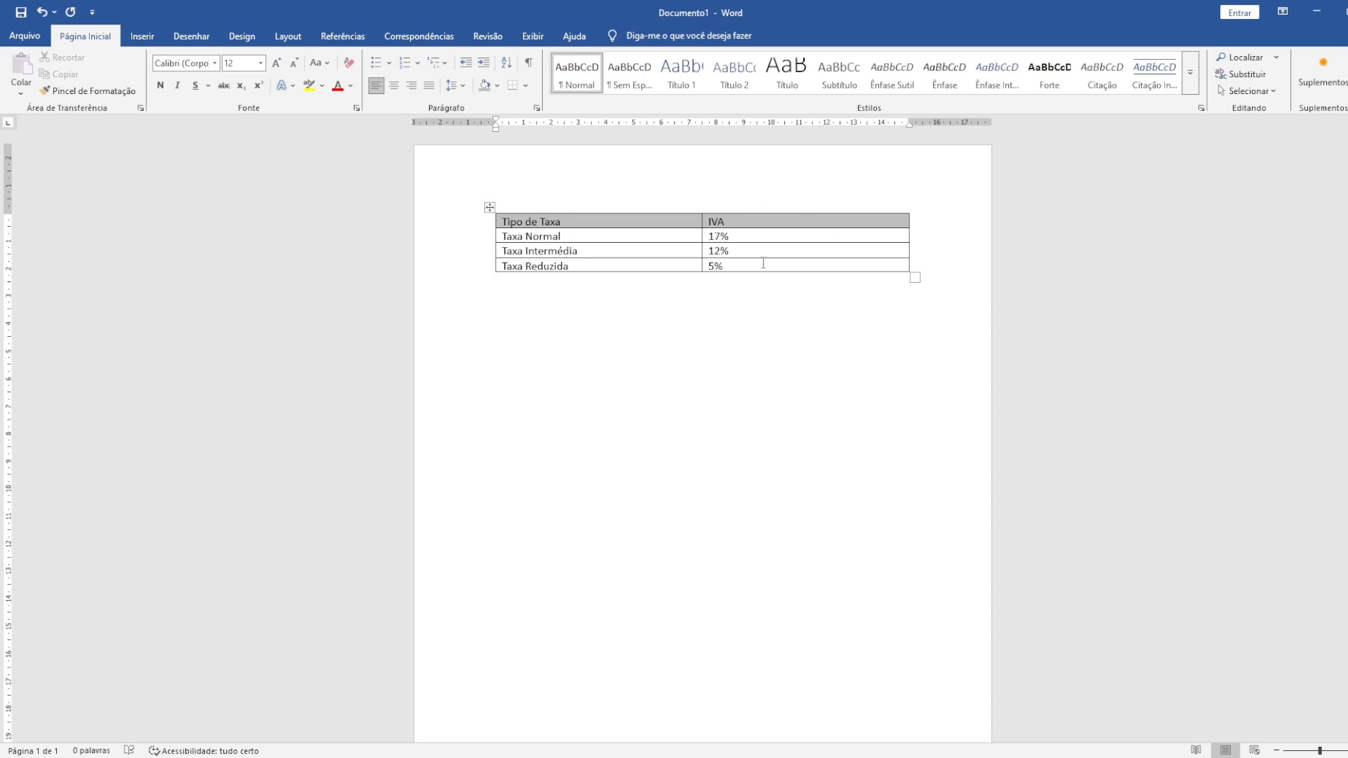
- Narrow both columns of the tax table to roughly the width of their text, as in the PDF sample
{"action": "left_click", "coordinate": [694, 228]}
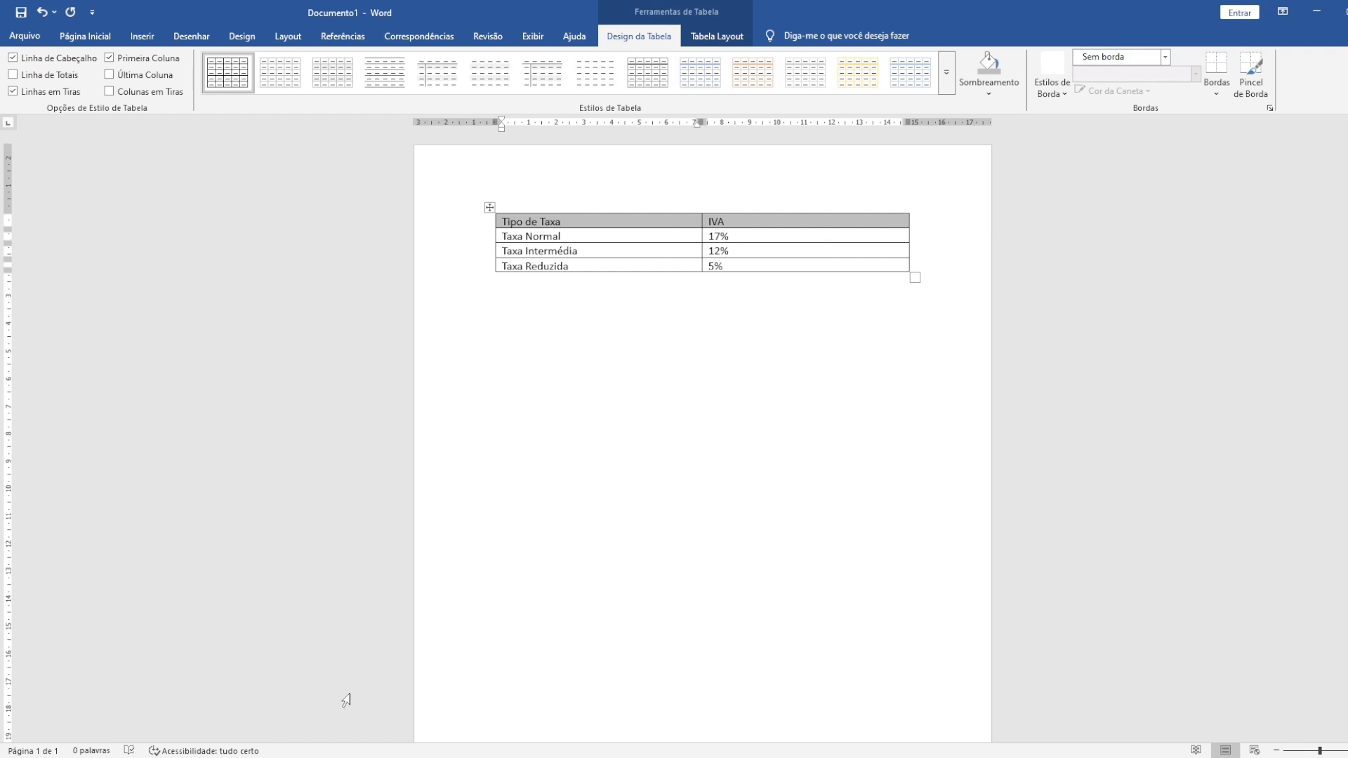
{"action": "key", "text": "alt+Tab"}
{"action": "left_click_drag", "start_coordinate": [700, 236], "coordinate": [586, 238]}
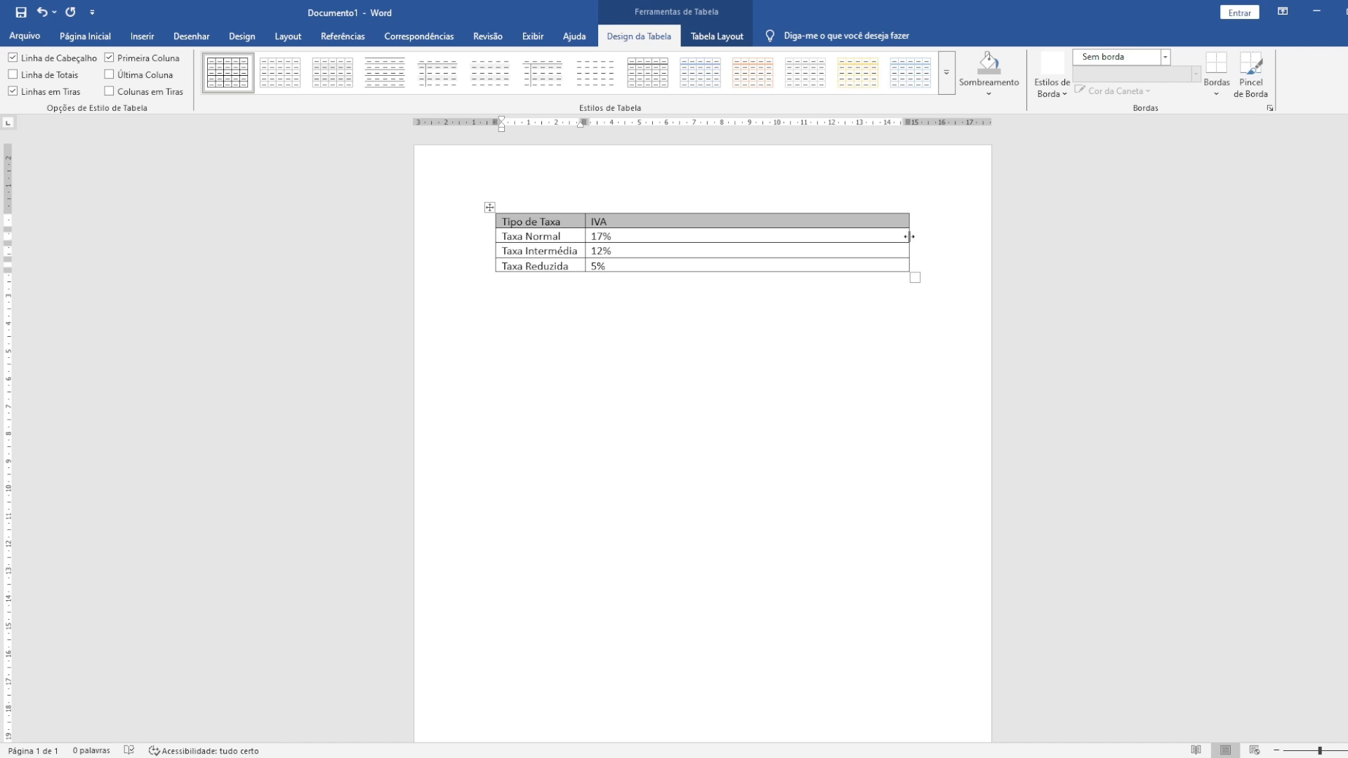
{"action": "left_click_drag", "start_coordinate": [909, 237], "coordinate": [623, 233]}
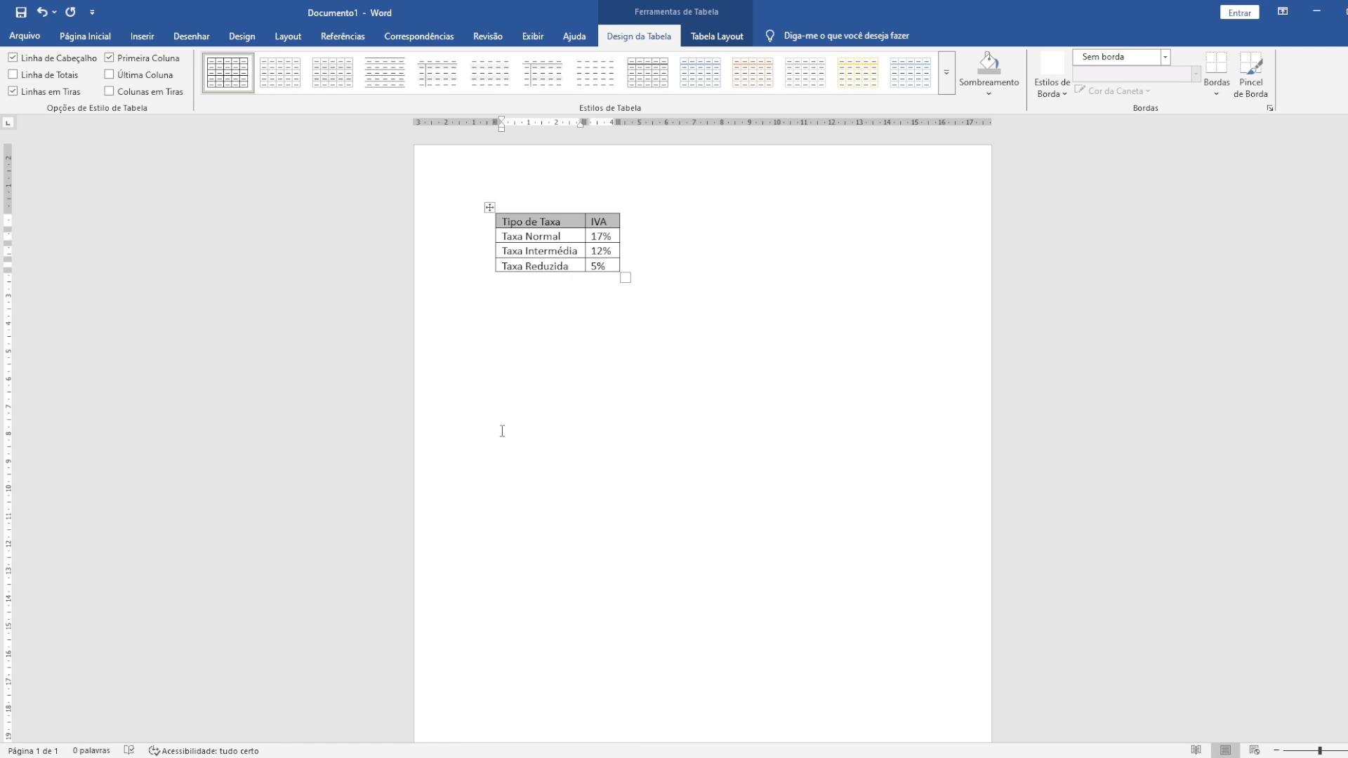
- Try an orange grid table style with a solid header row and first column on the tax table, and undo it
{"action": "left_click", "coordinate": [390, 757]}
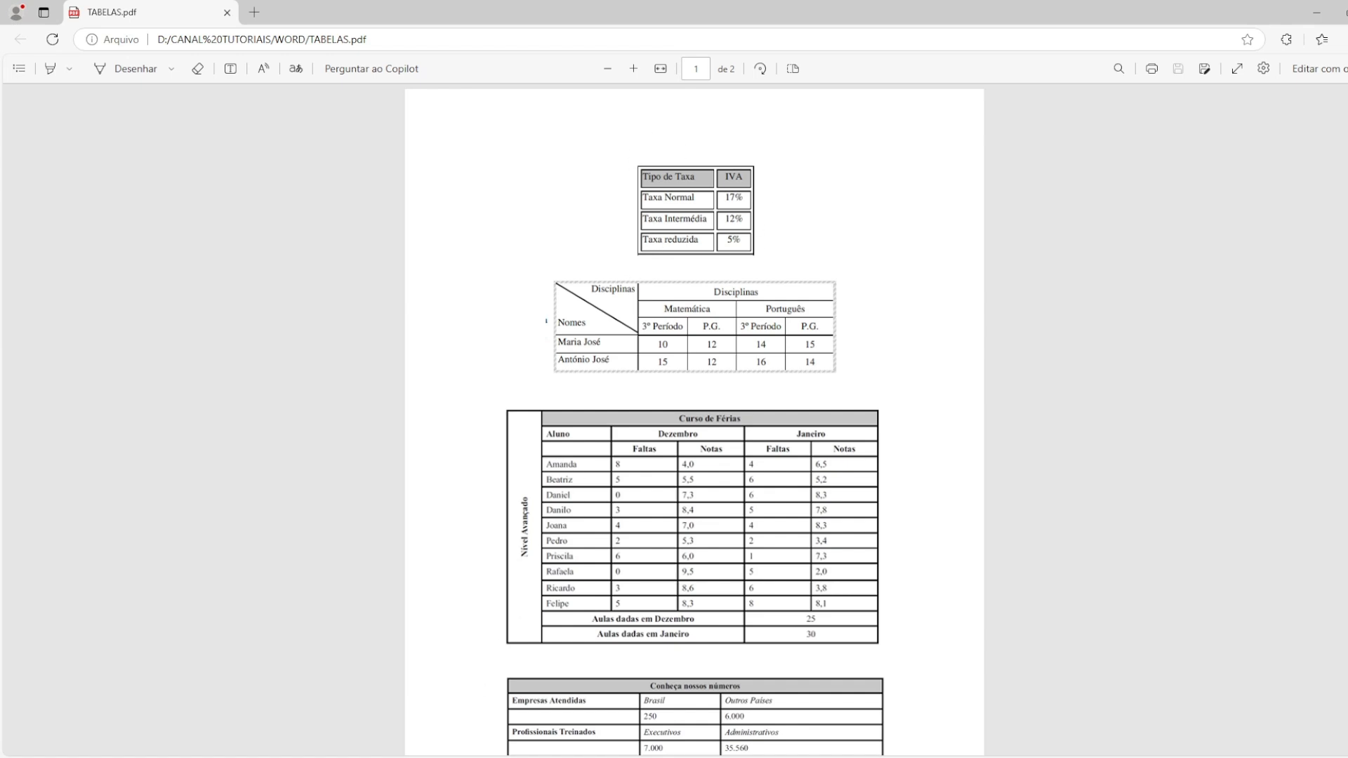
{"action": "left_click", "coordinate": [477, 757]}
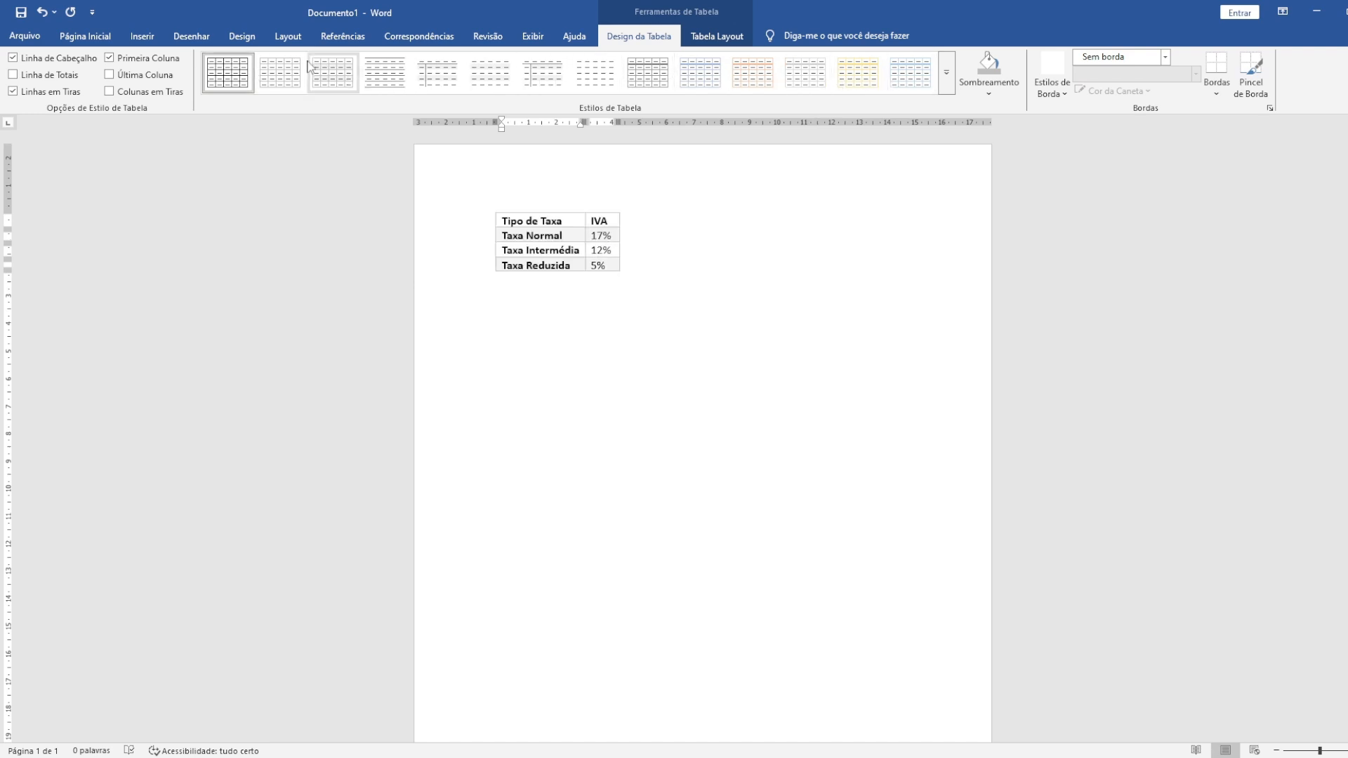
{"action": "left_click", "coordinate": [946, 79]}
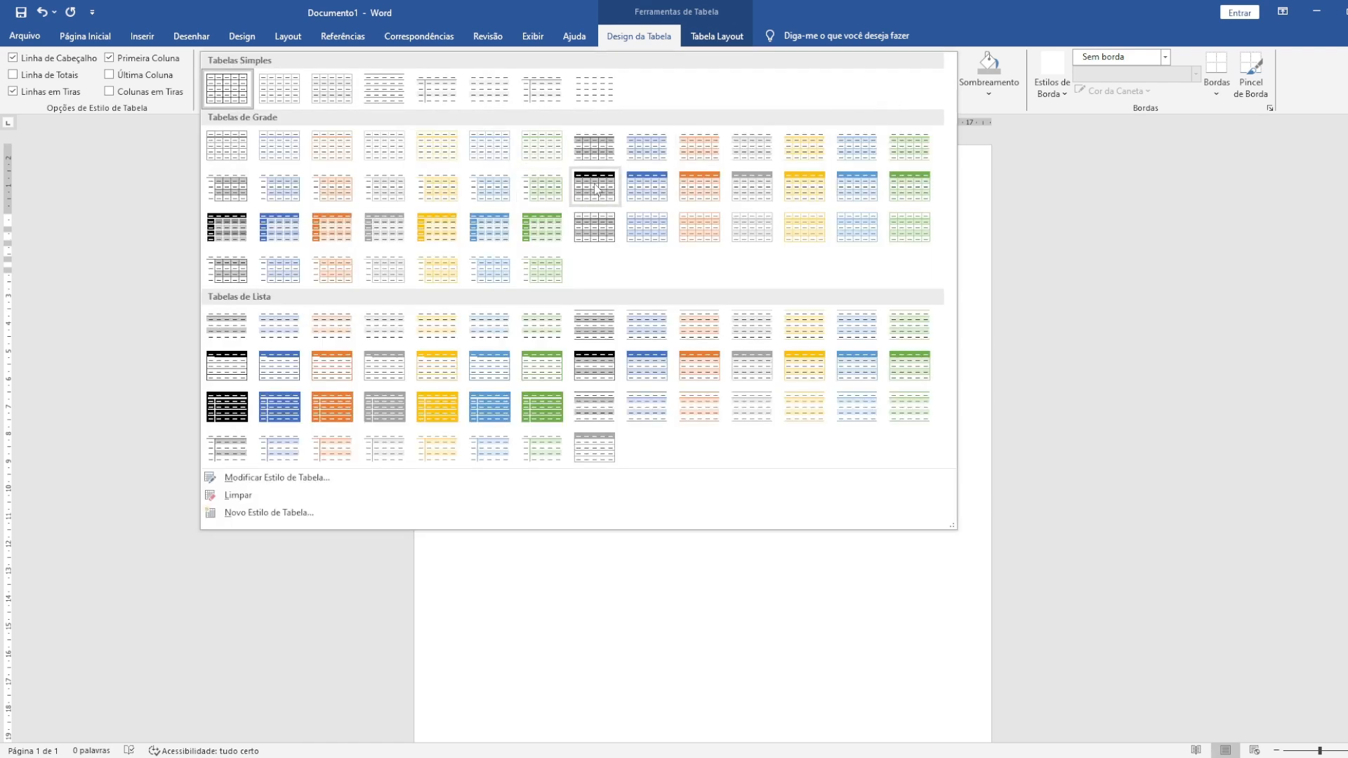
{"action": "left_click", "coordinate": [329, 233]}
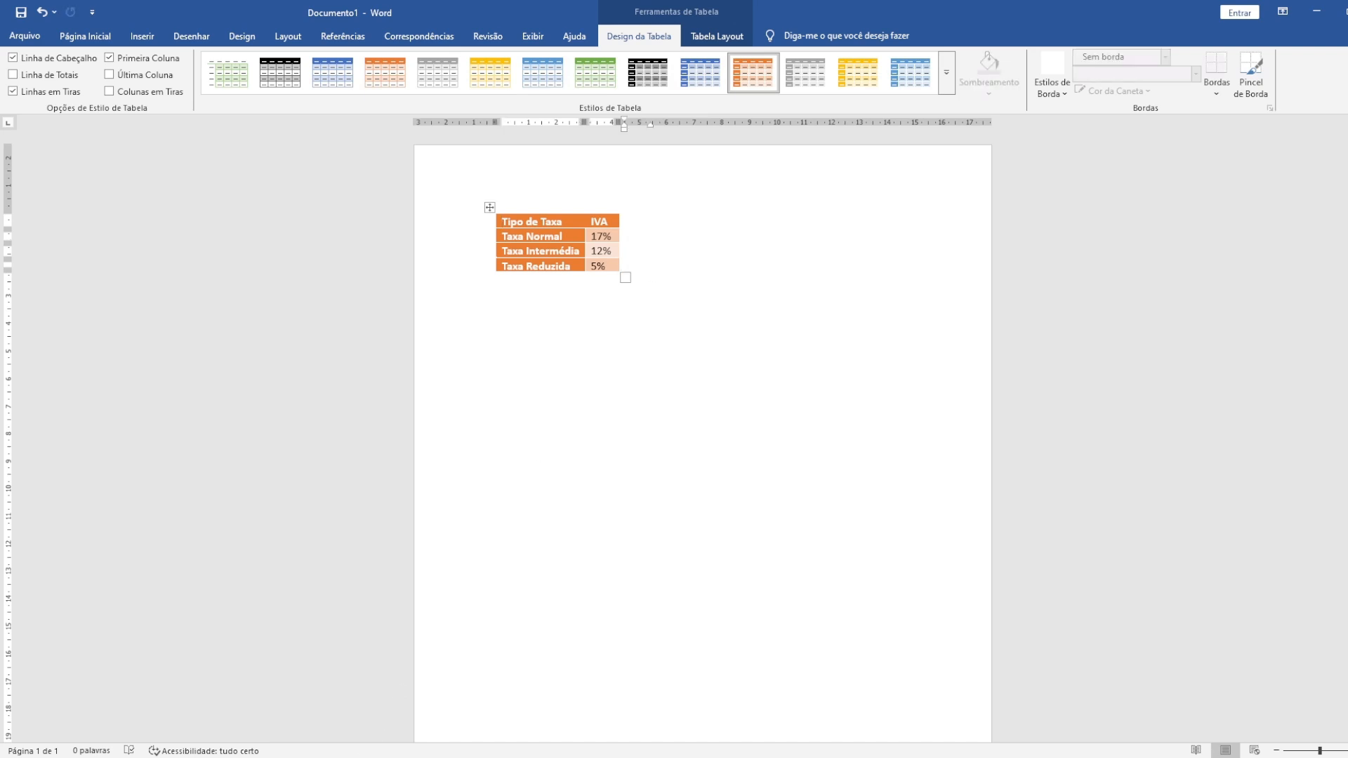
{"action": "key", "text": "alt+Tab"}
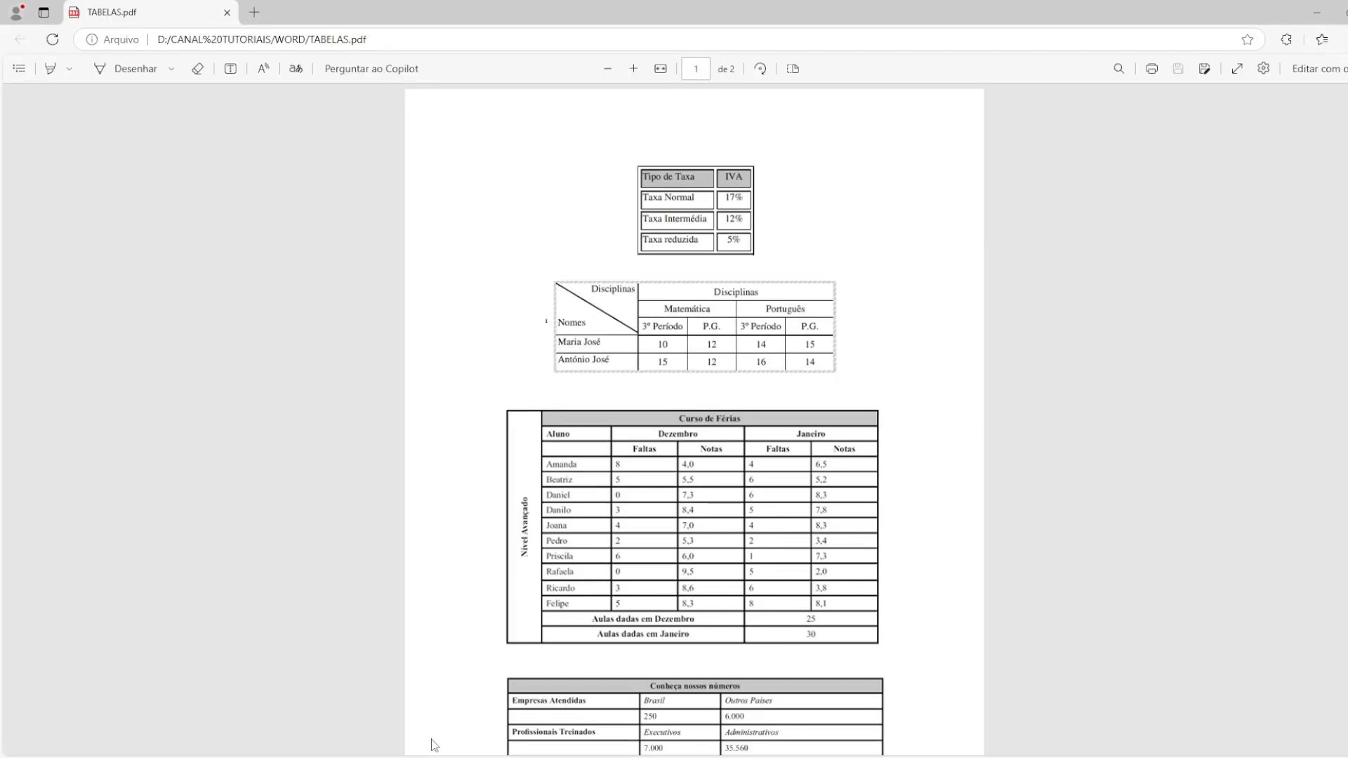
{"action": "key", "text": "alt+Tab"}
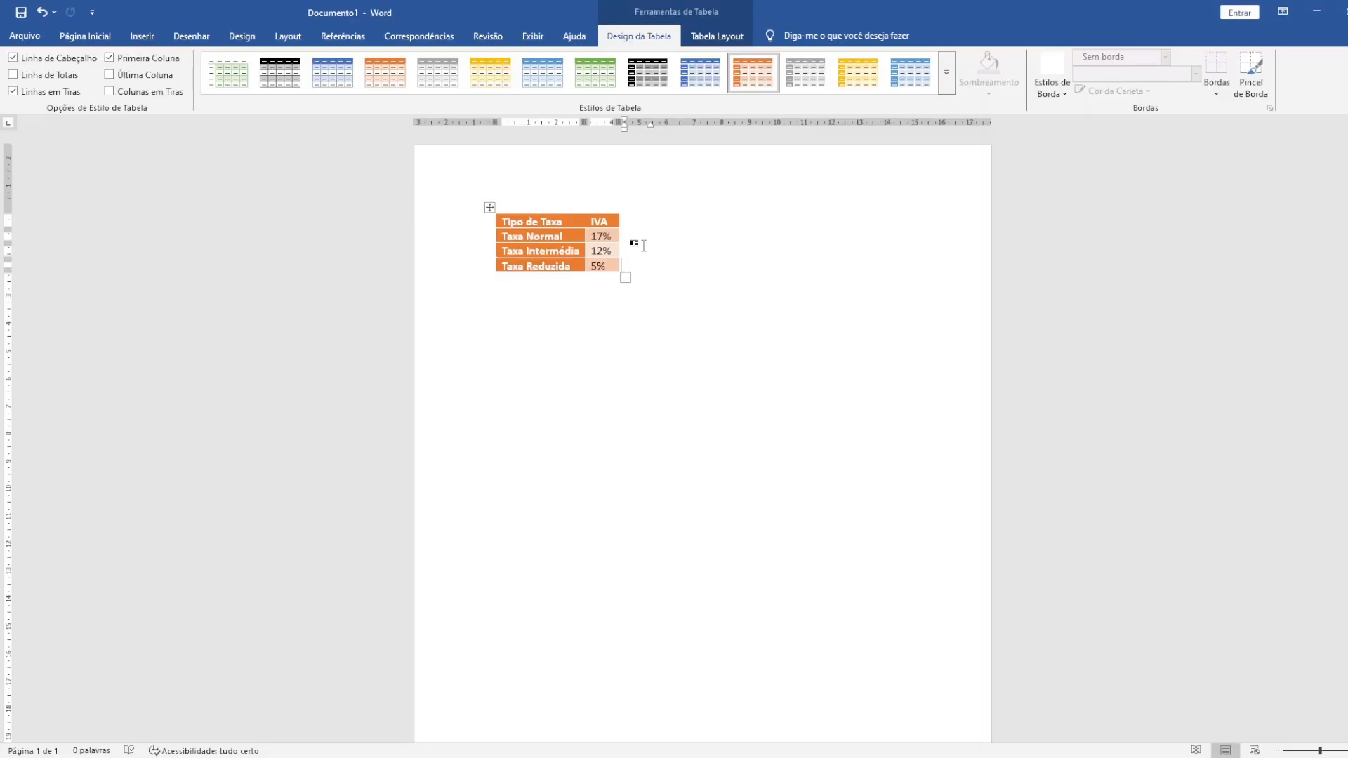
{"action": "key", "text": "ctrl+z"}
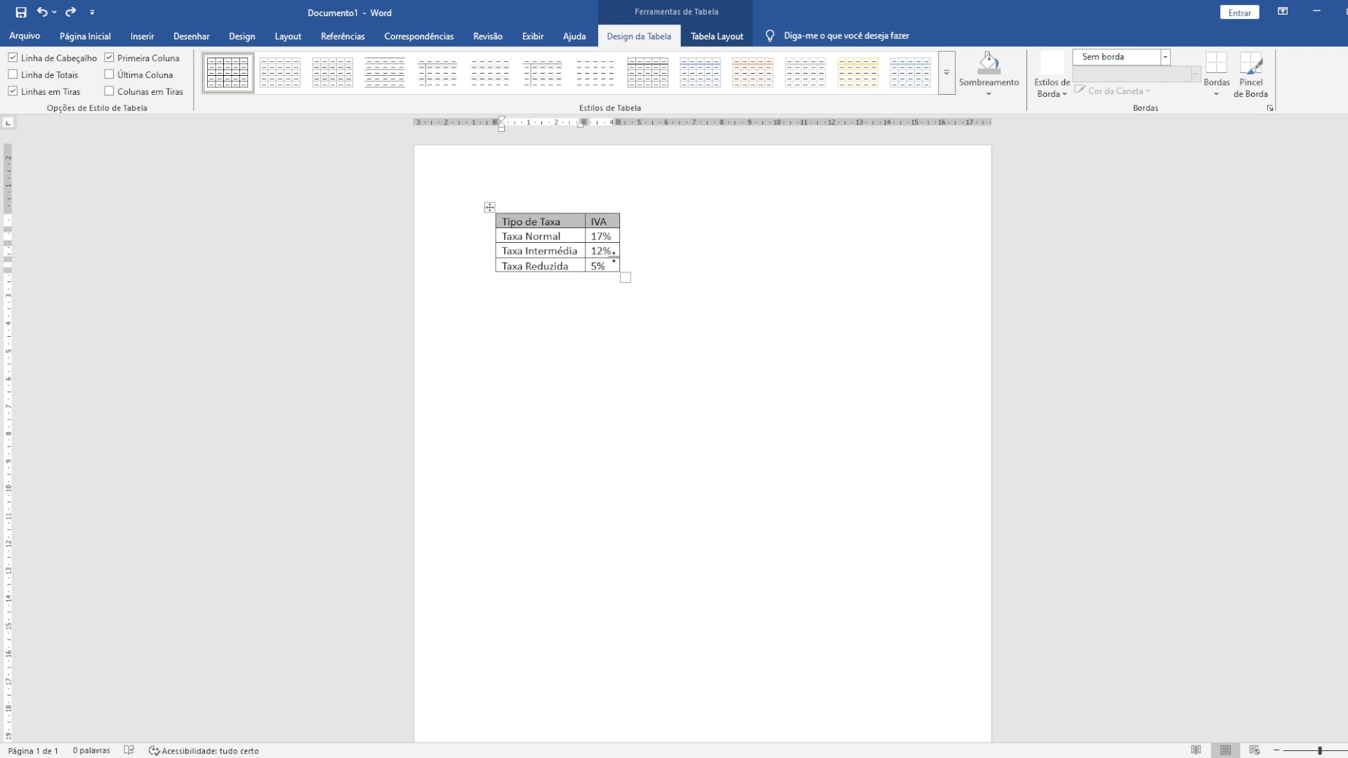
- Paint all four outer borders of the tax table with a 3 pt multi-line border style using the Border Painter
{"action": "left_click", "coordinate": [550, 222]}
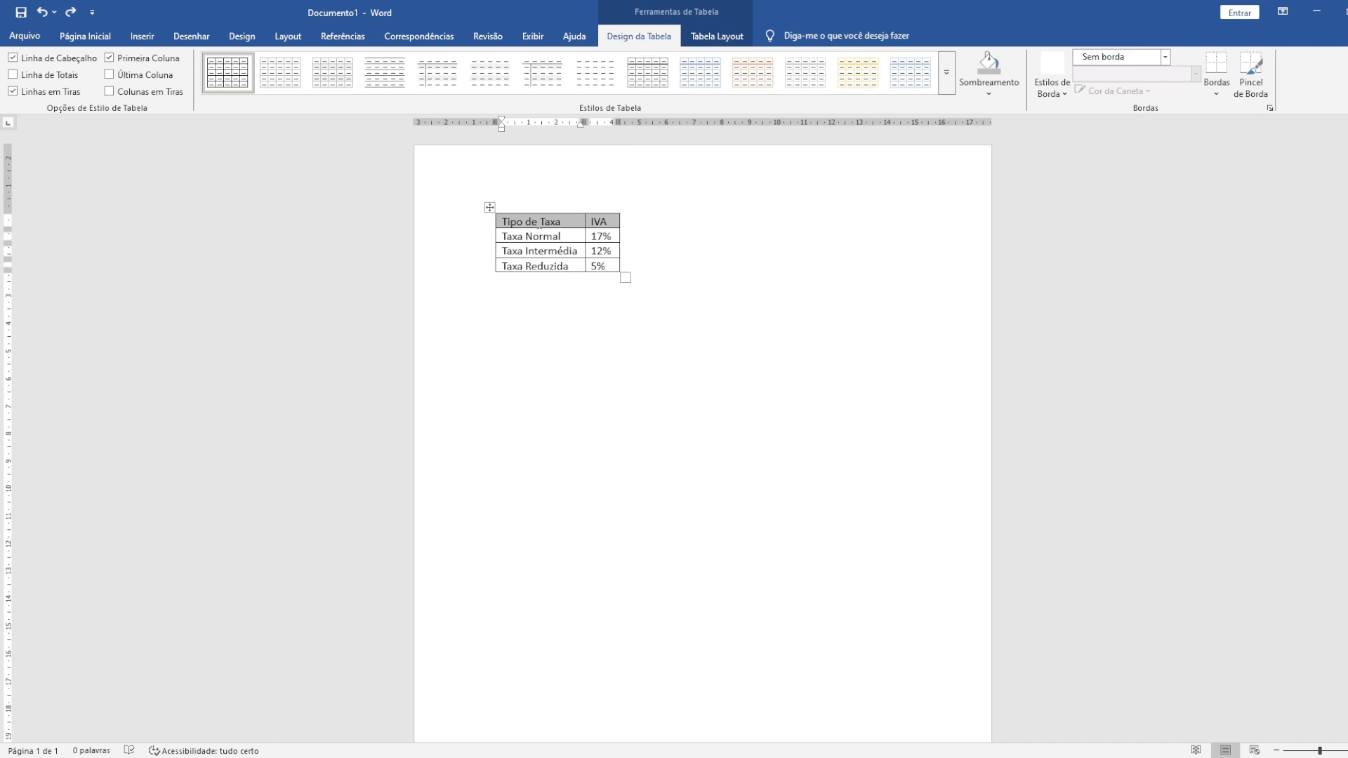
{"action": "left_click", "coordinate": [539, 223]}
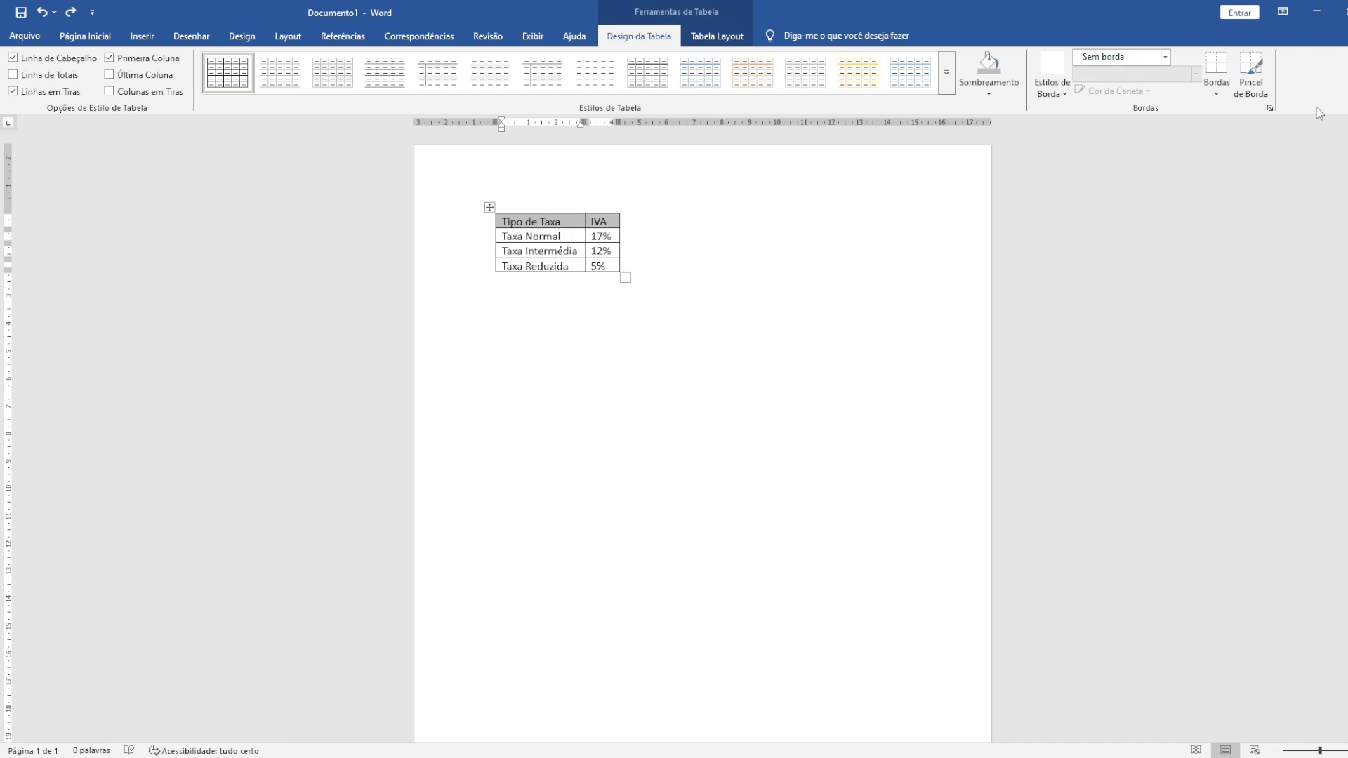
{"action": "left_click", "coordinate": [1251, 85]}
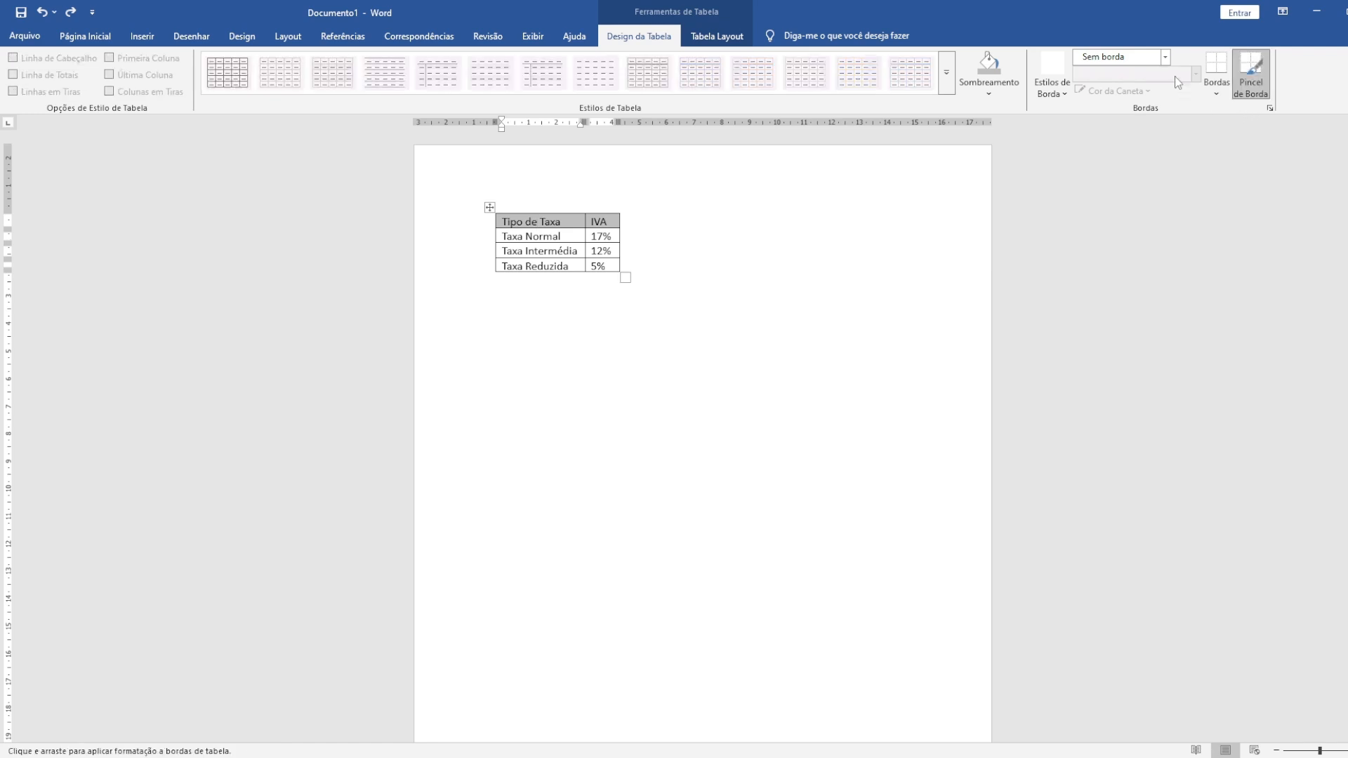
{"action": "left_click", "coordinate": [1123, 62]}
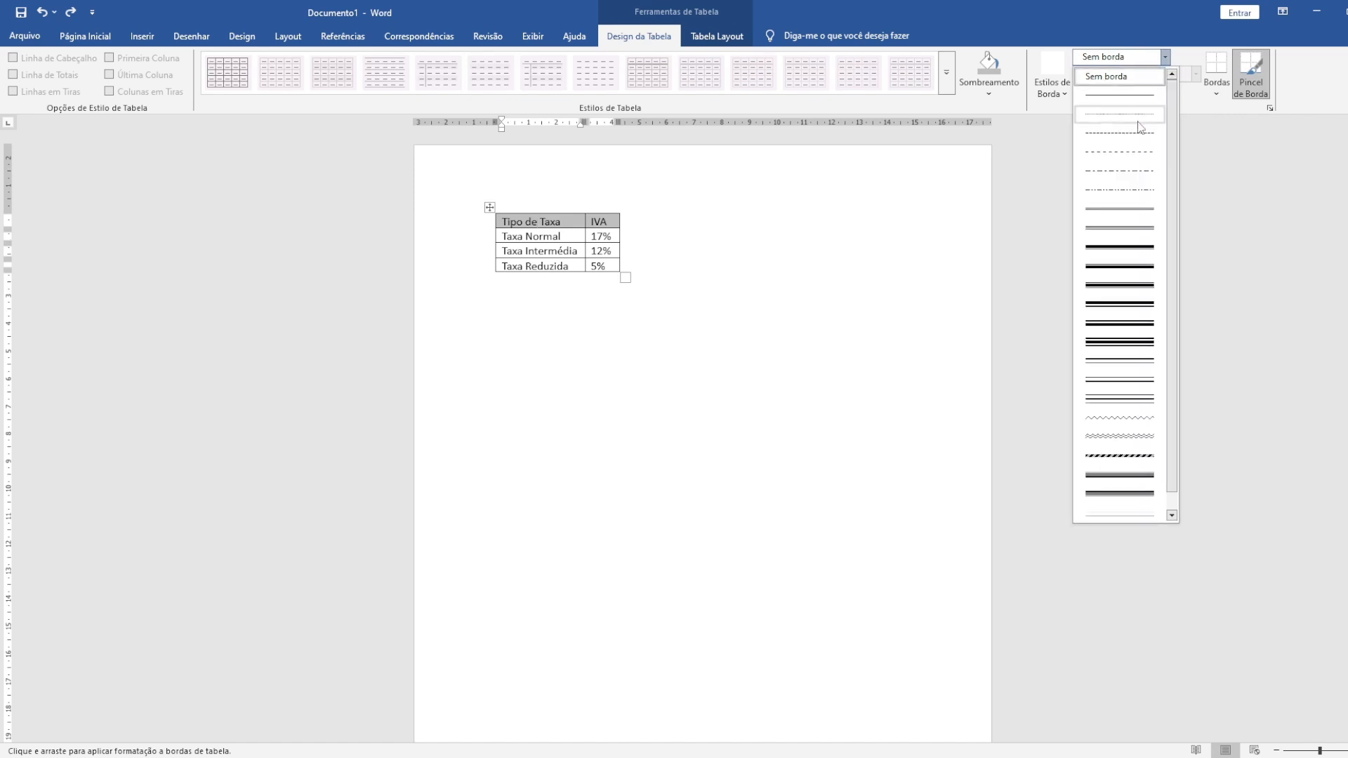
{"action": "scroll", "coordinate": [1119, 232], "scroll_direction": "down", "scroll_amount": 1}
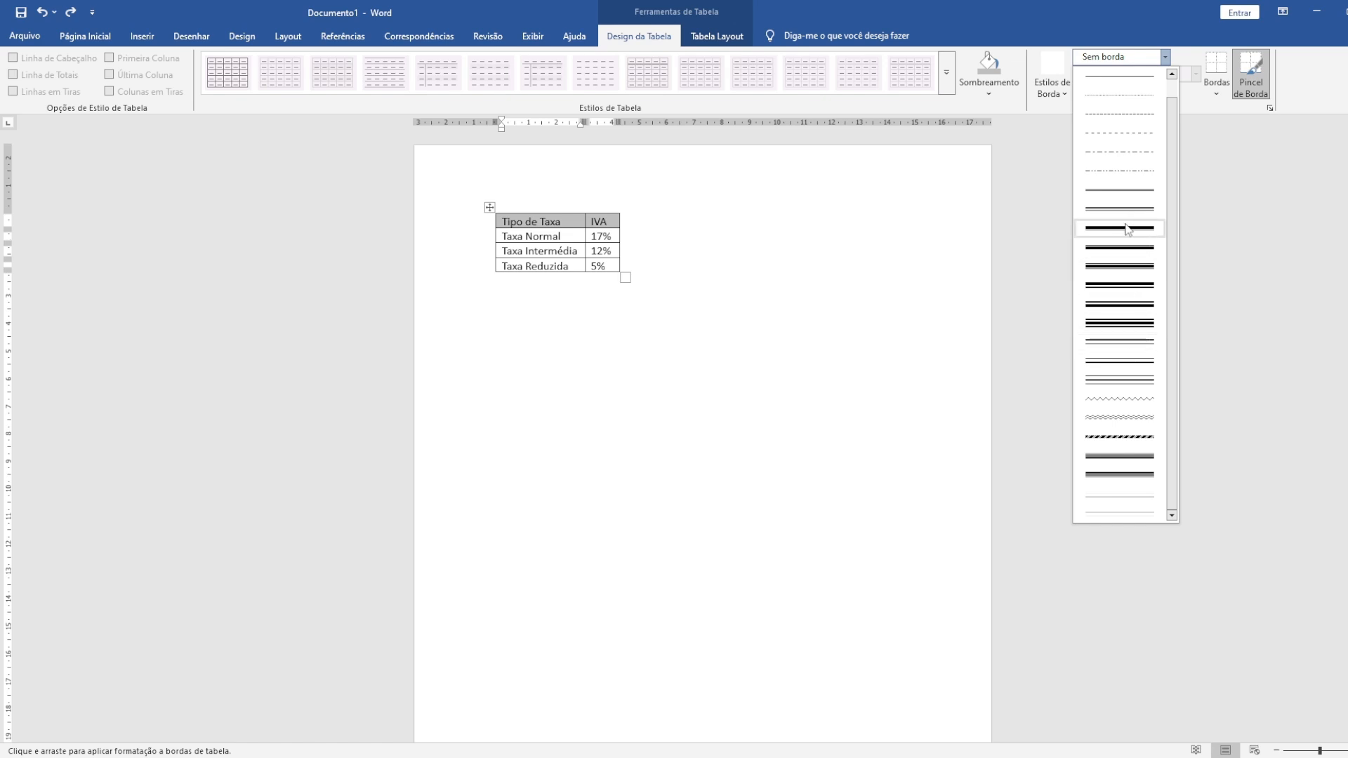
{"action": "left_click", "coordinate": [1106, 370]}
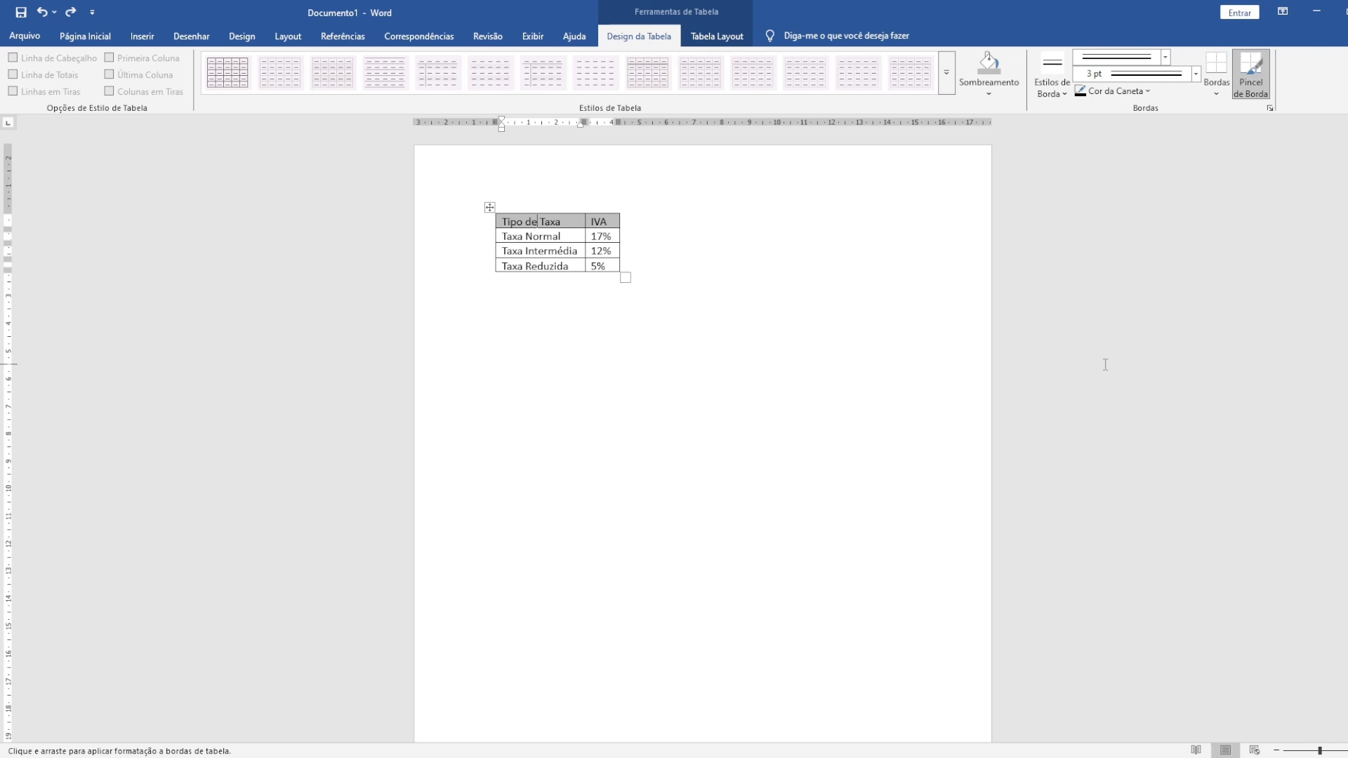
{"action": "left_click", "coordinate": [507, 213]}
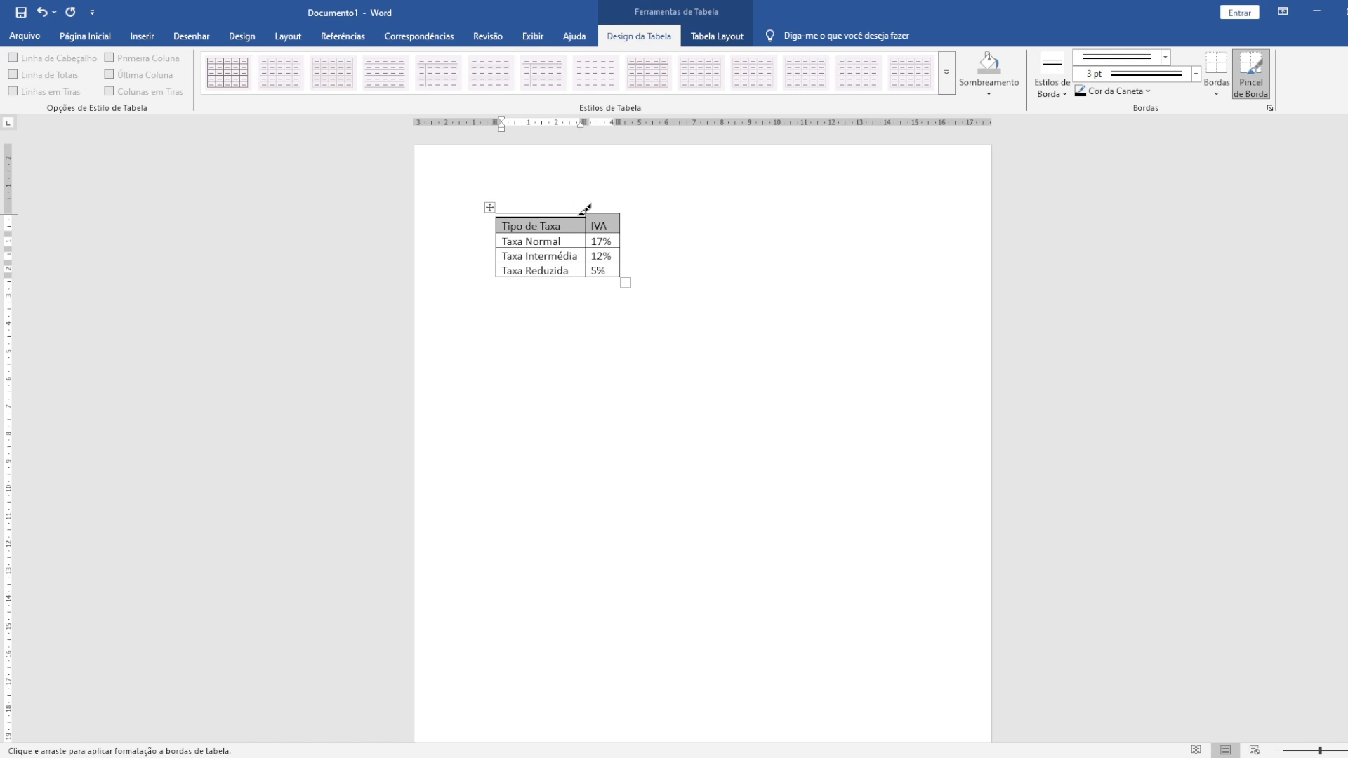
{"action": "left_click_drag", "start_coordinate": [579, 215], "coordinate": [596, 215]}
{"action": "mouse_move", "coordinate": [620, 213]}
{"action": "left_mouse_down"}
{"action": "mouse_move", "coordinate": [622, 274]}
{"action": "mouse_move", "coordinate": [475, 283]}
{"action": "left_mouse_up"}
{"action": "left_click_drag", "start_coordinate": [625, 209], "coordinate": [625, 265]}
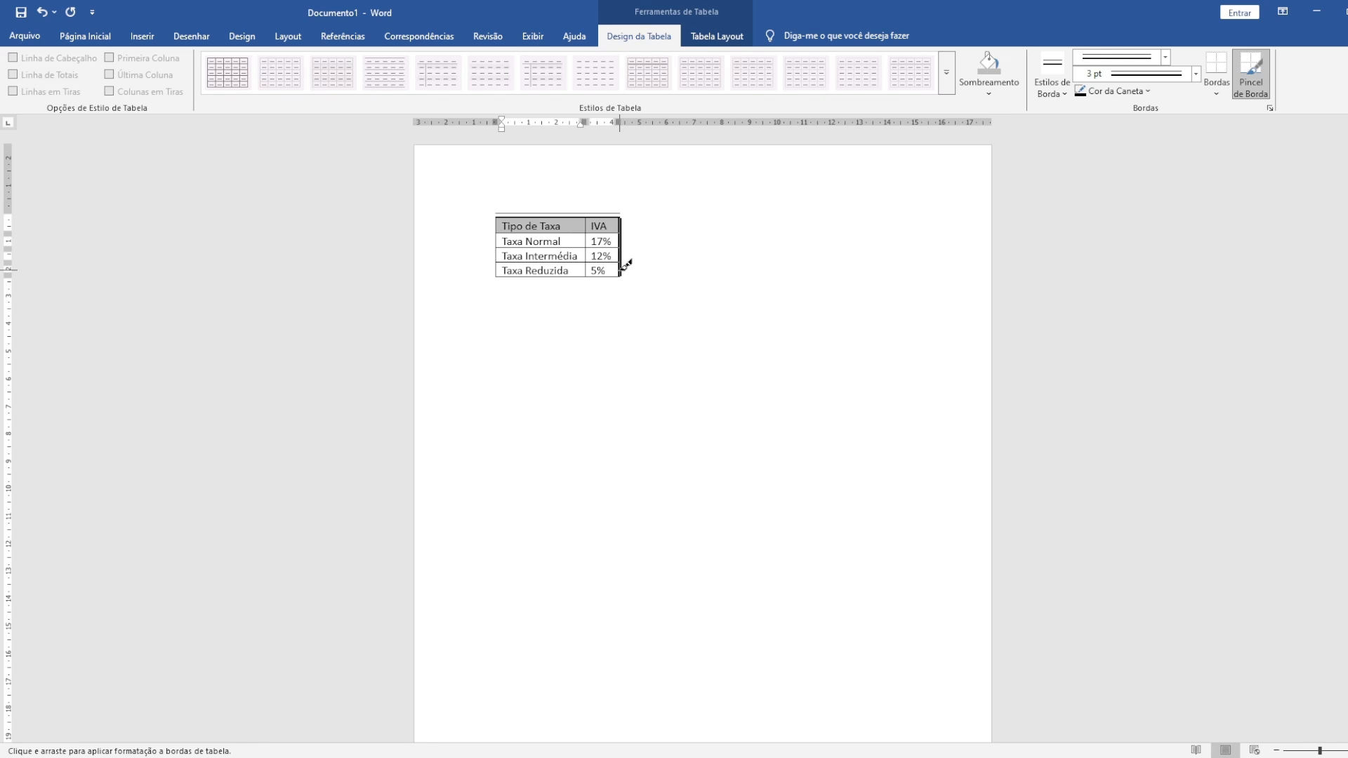
{"action": "left_click_drag", "start_coordinate": [626, 265], "coordinate": [556, 273]}
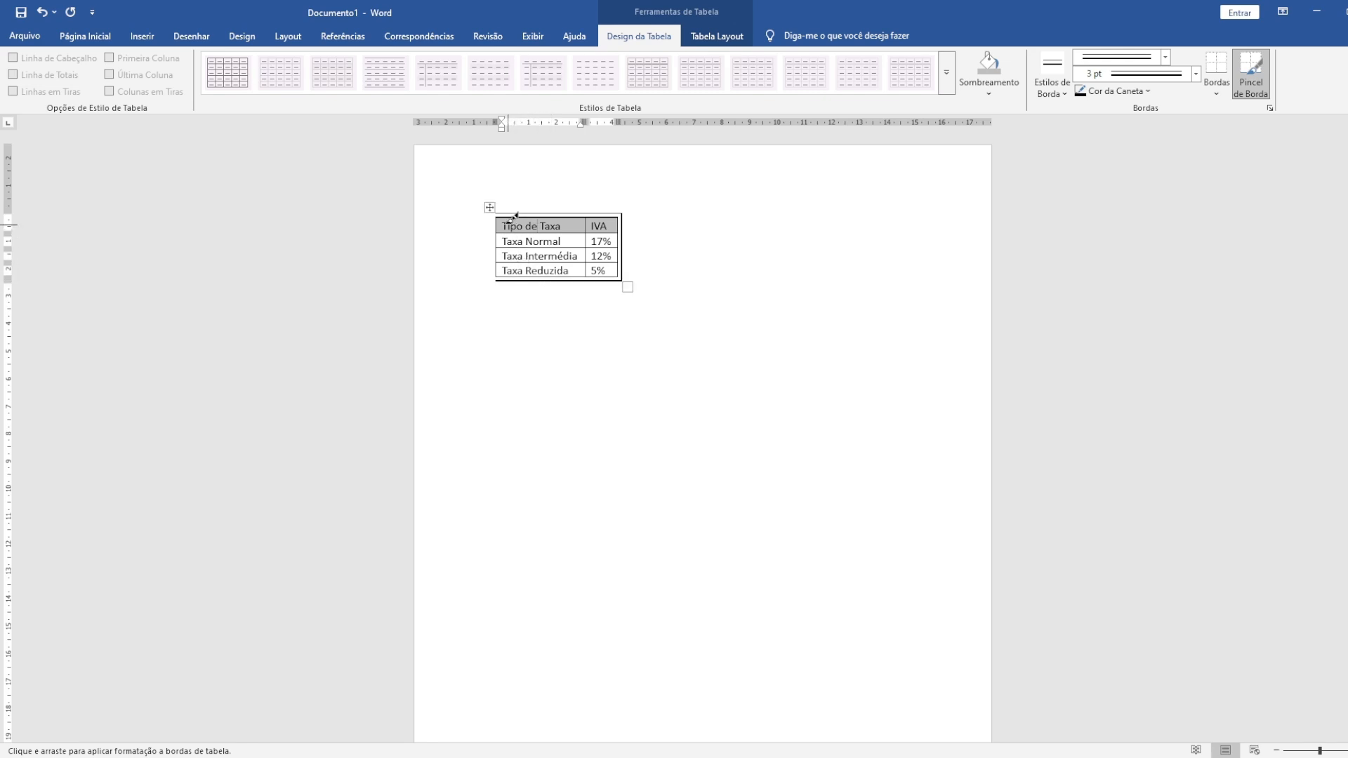
{"action": "left_click_drag", "start_coordinate": [499, 215], "coordinate": [499, 276]}
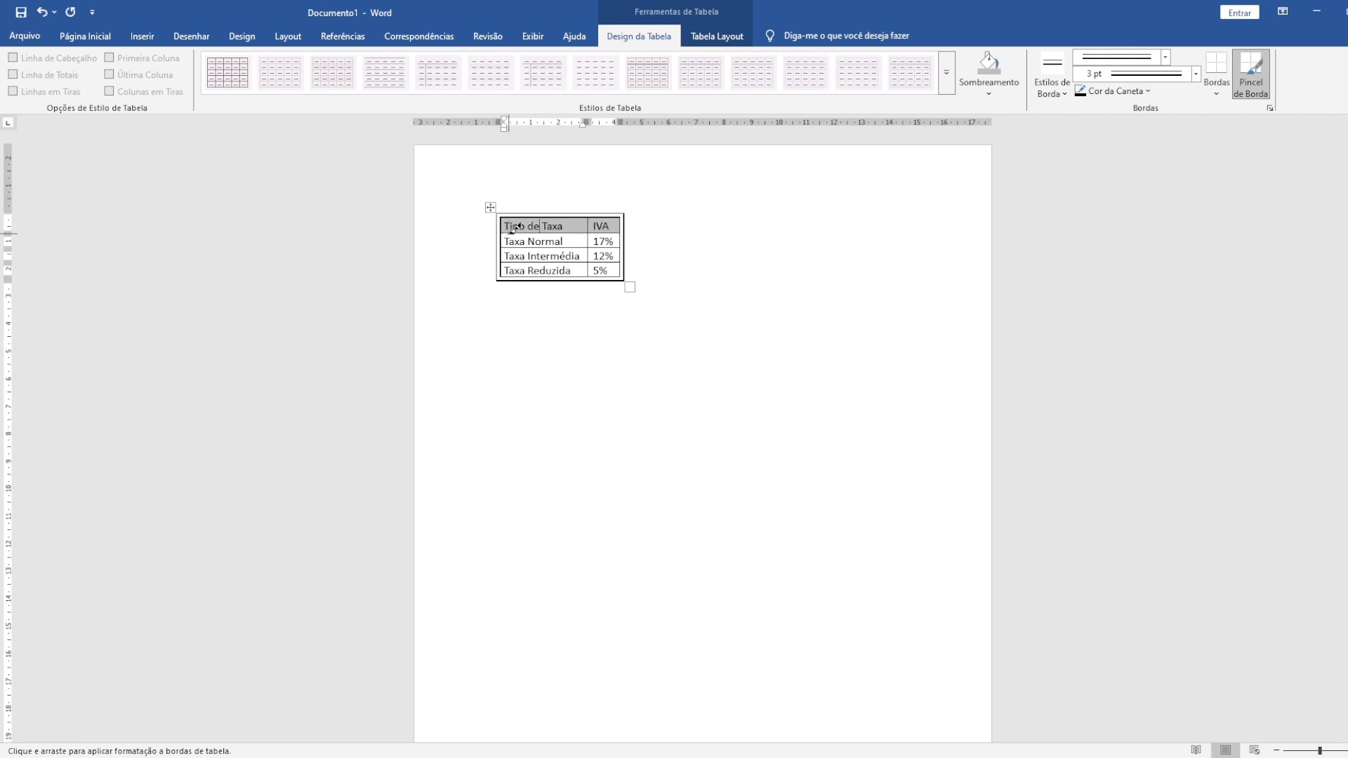
- Paint the tax table's inner row and column borders with the same 3 pt style and compare it with the sample in TABELAS.pdf
{"action": "mouse_move", "coordinate": [507, 234]}
{"action": "left_mouse_down"}
{"action": "mouse_move", "coordinate": [620, 234]}
{"action": "mouse_move", "coordinate": [602, 265]}
{"action": "left_mouse_up"}
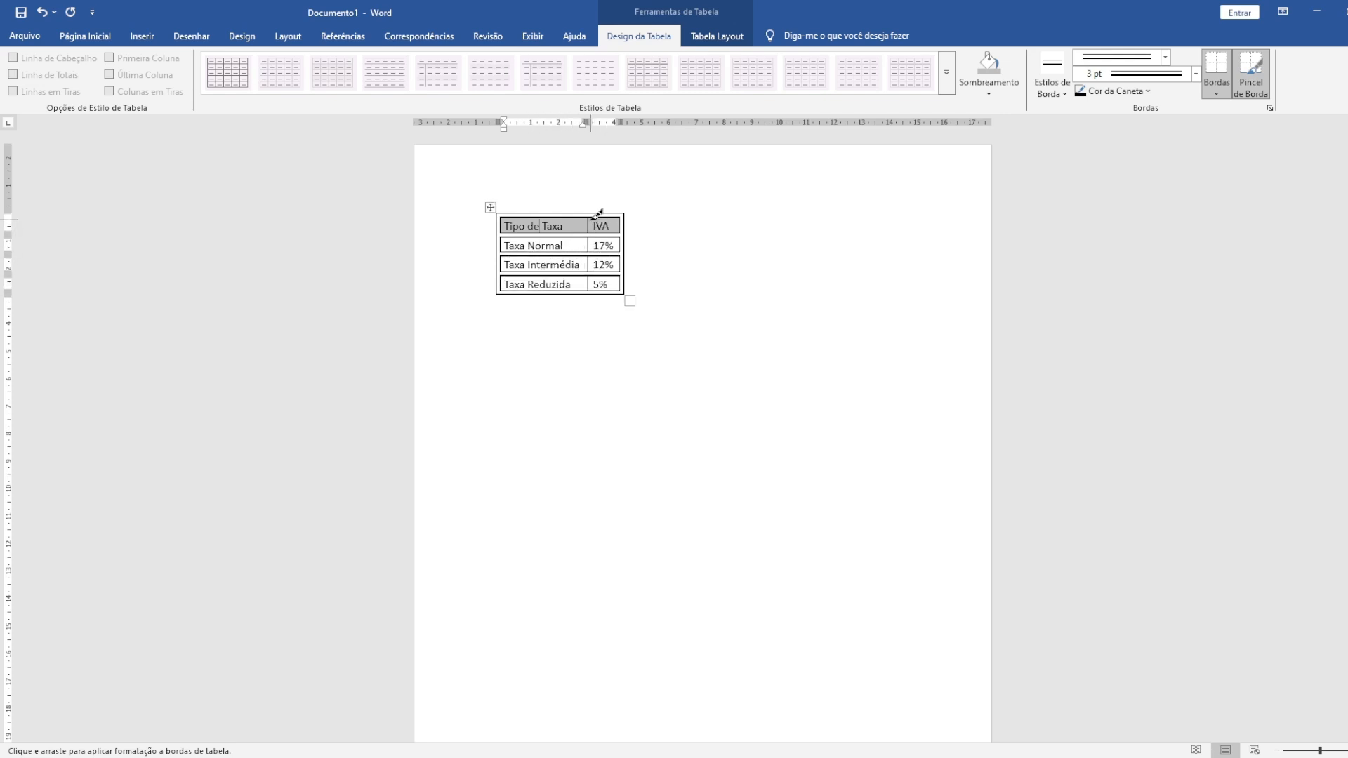
{"action": "left_click_drag", "start_coordinate": [594, 215], "coordinate": [593, 287]}
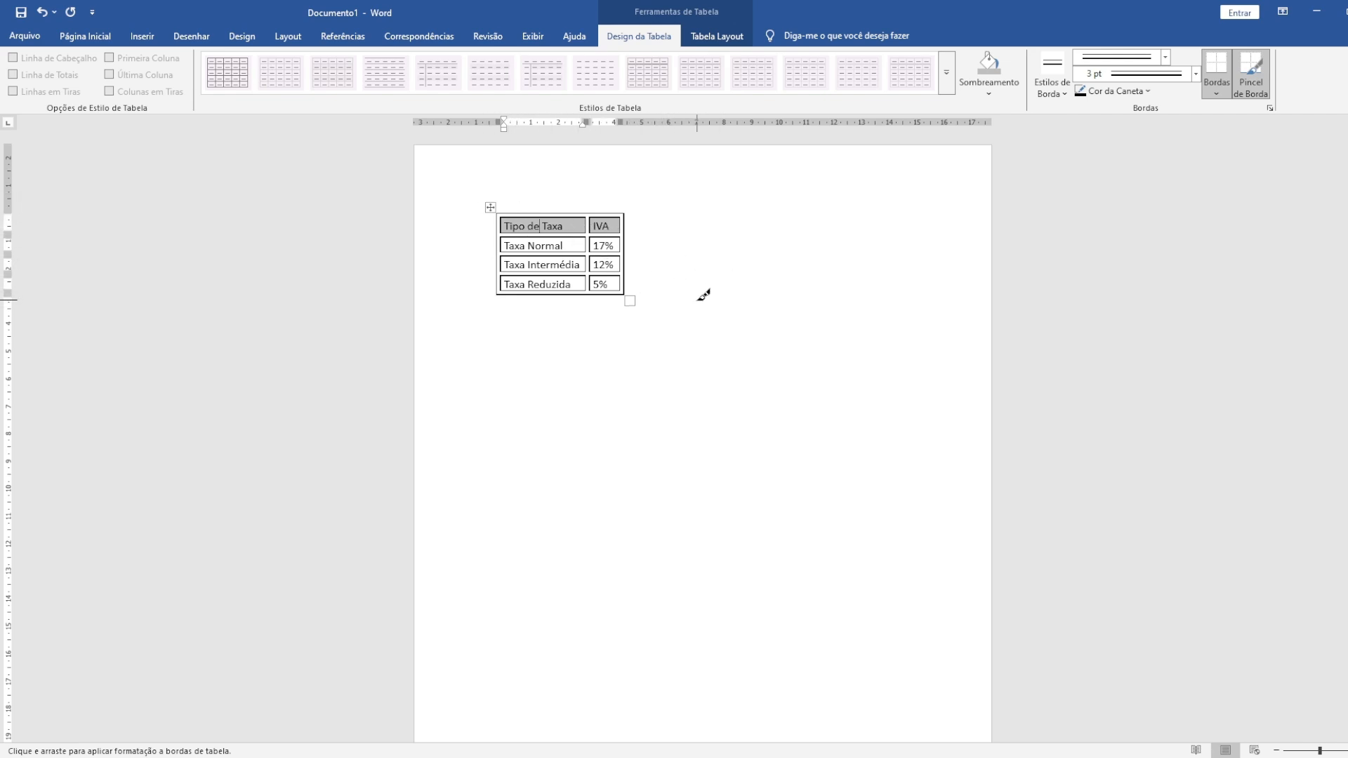
{"action": "left_click", "coordinate": [1254, 78]}
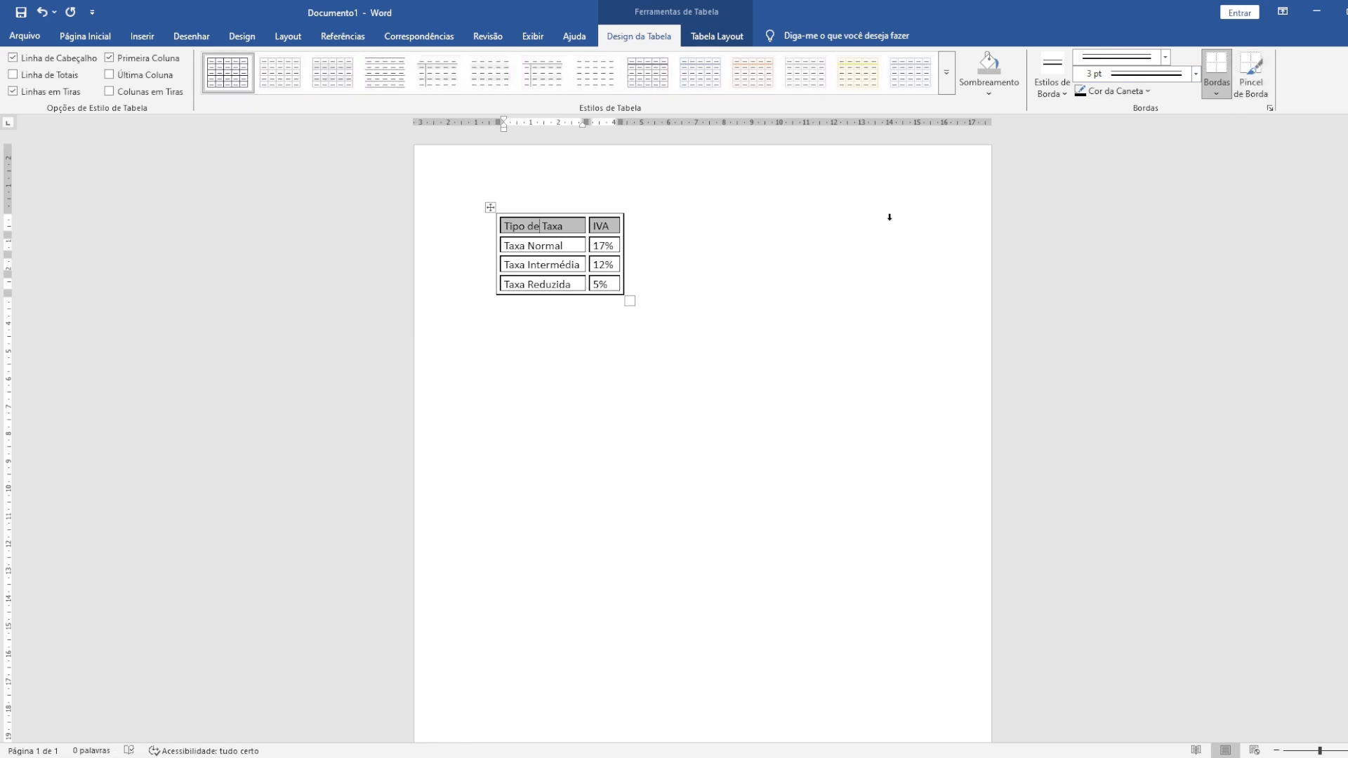
{"action": "left_click", "coordinate": [656, 292]}
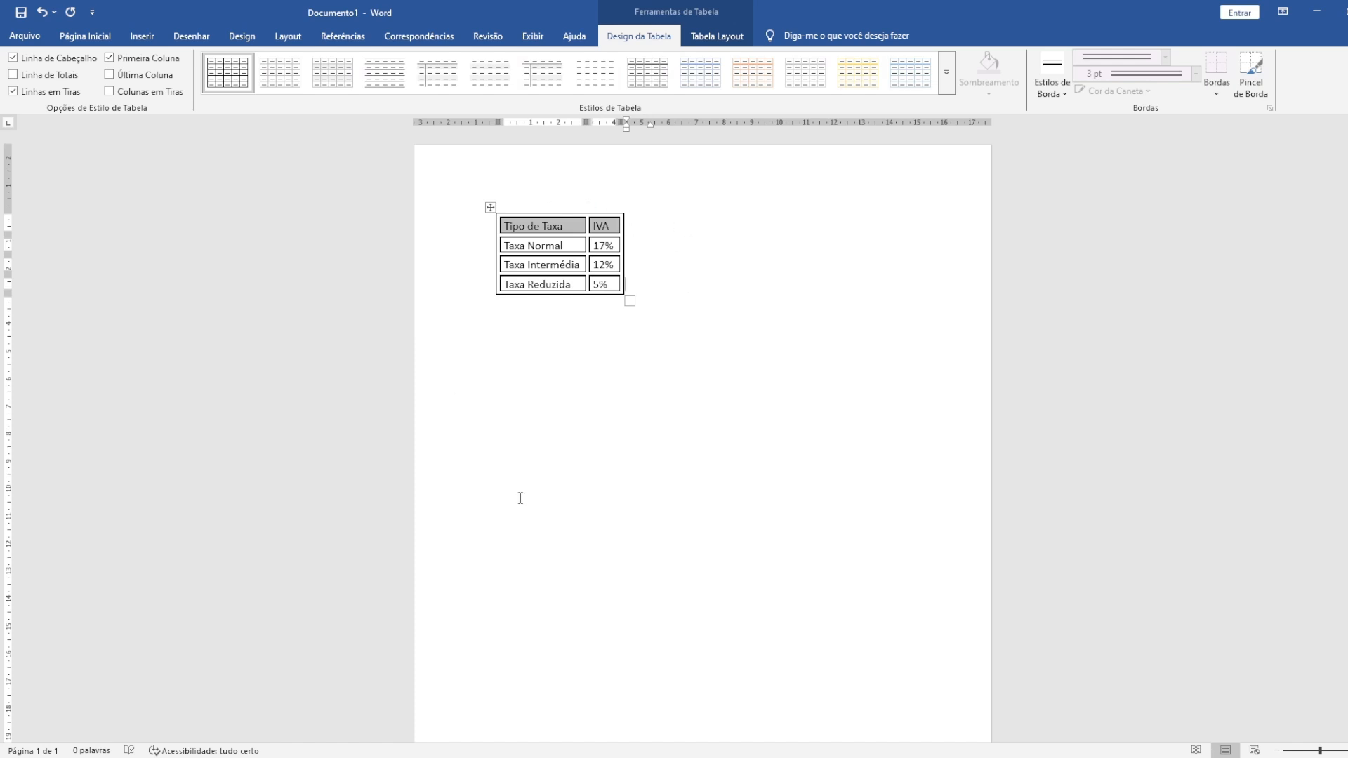
{"action": "left_click", "coordinate": [351, 757]}
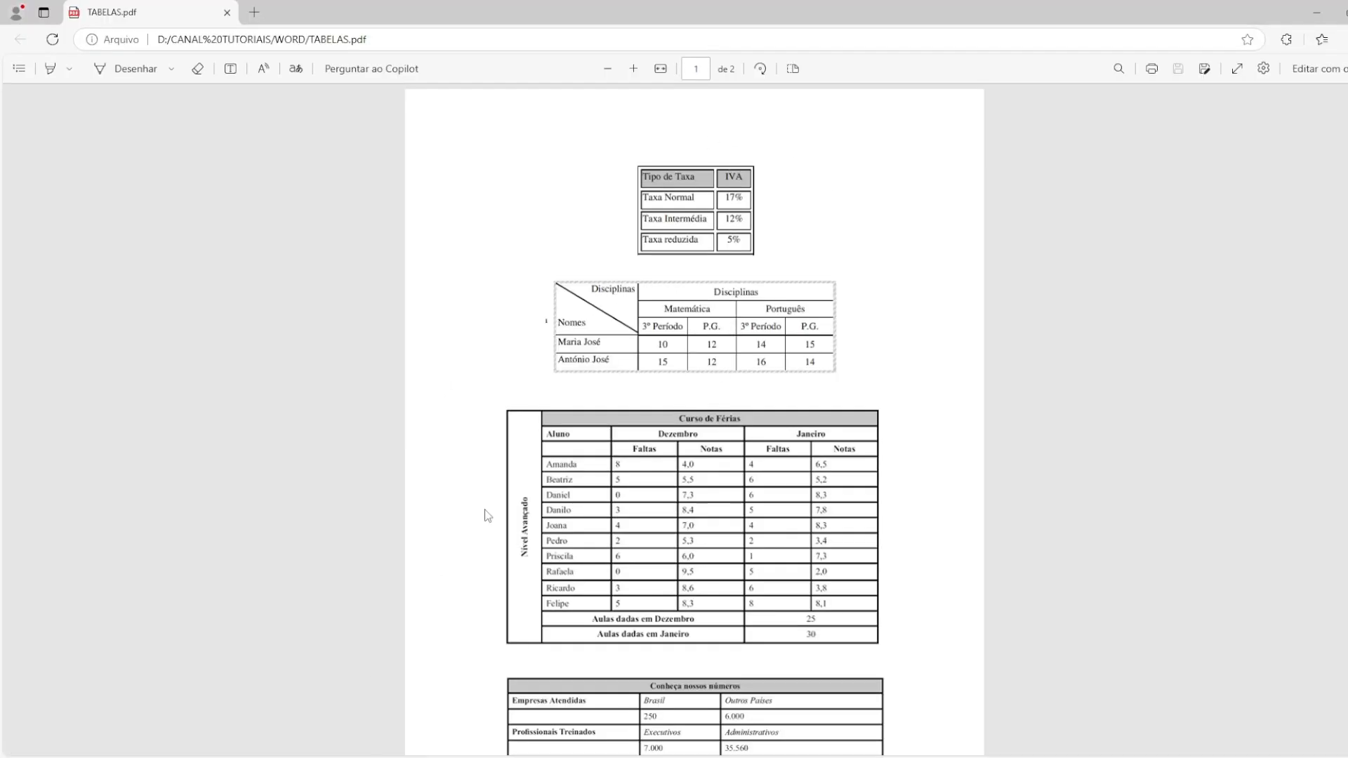
{"action": "left_click", "coordinate": [421, 757]}
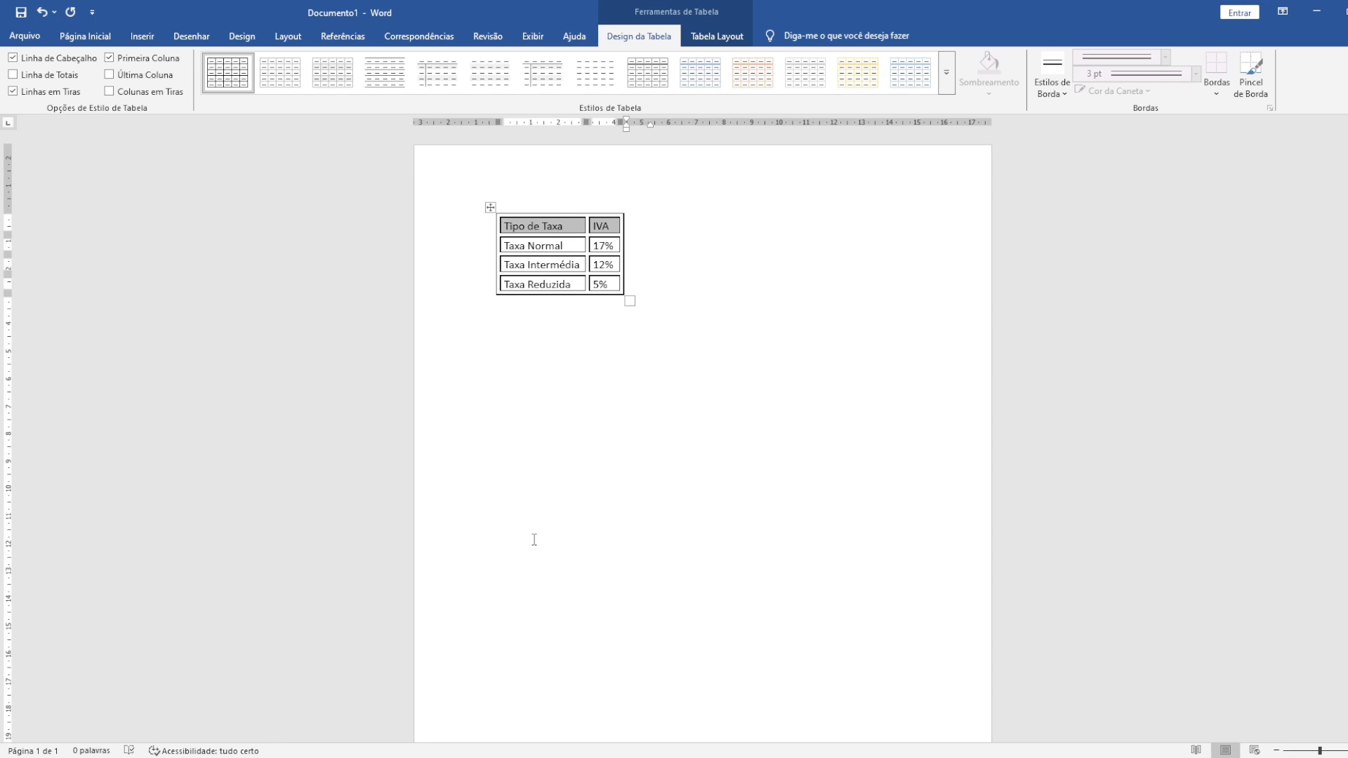
- Insert a table with 5 columns and 5 rows below the tax table for the second PDF sample
{"action": "left_click", "coordinate": [503, 358]}
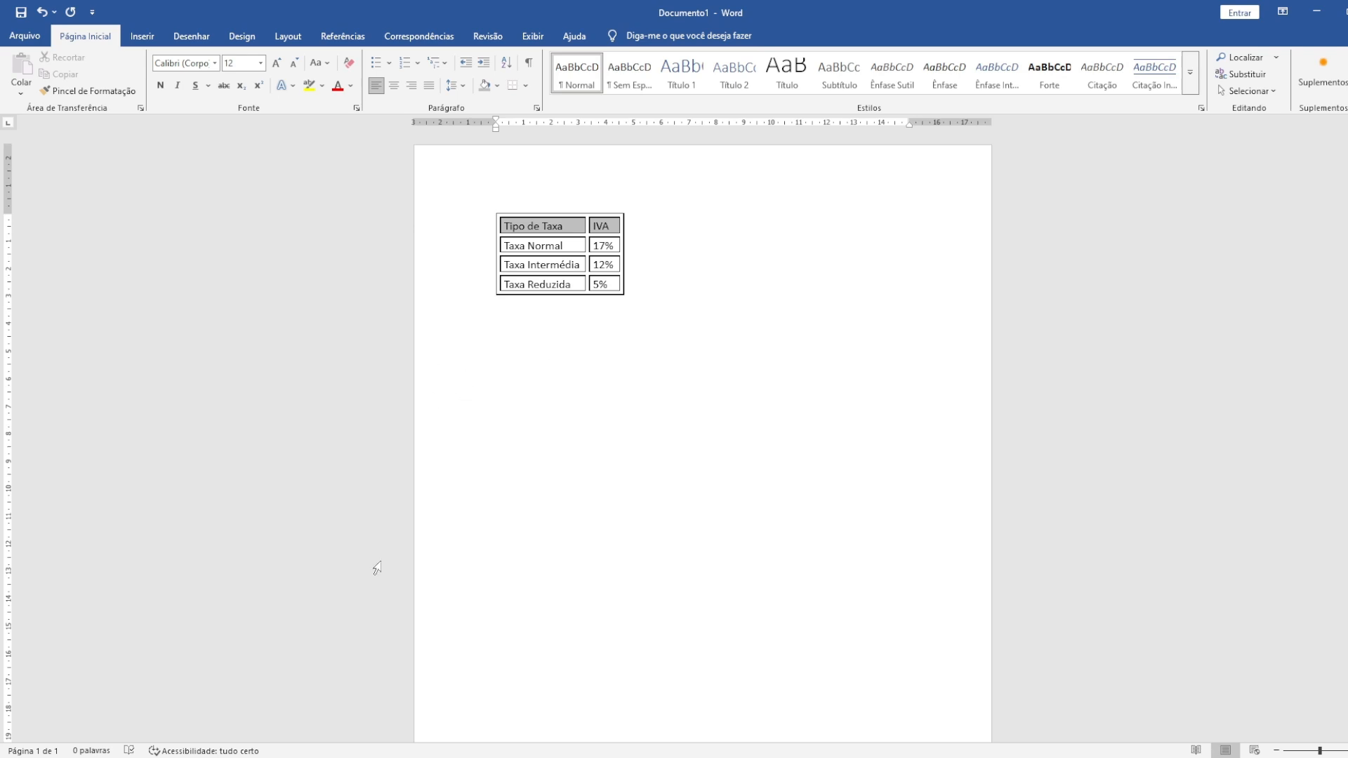
{"action": "left_click", "coordinate": [316, 756]}
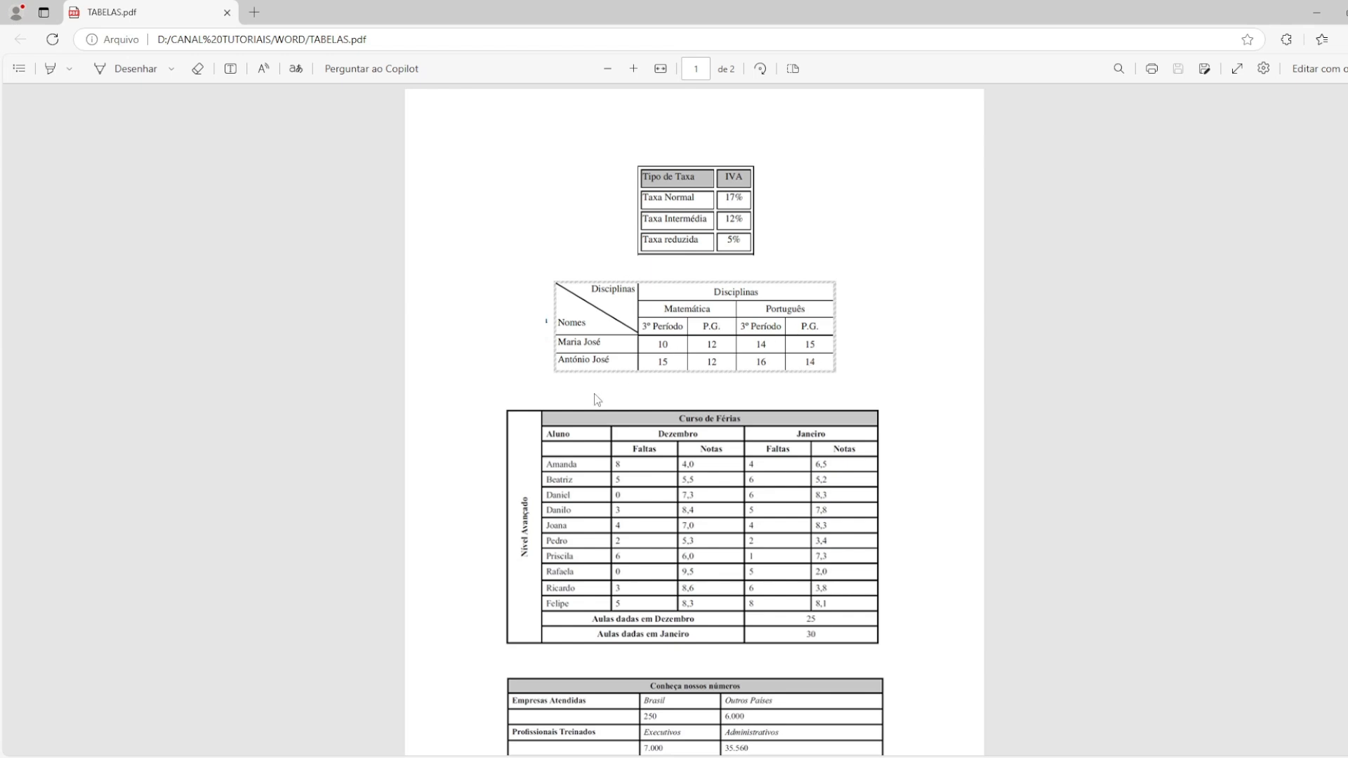
{"action": "key", "text": "alt+Tab"}
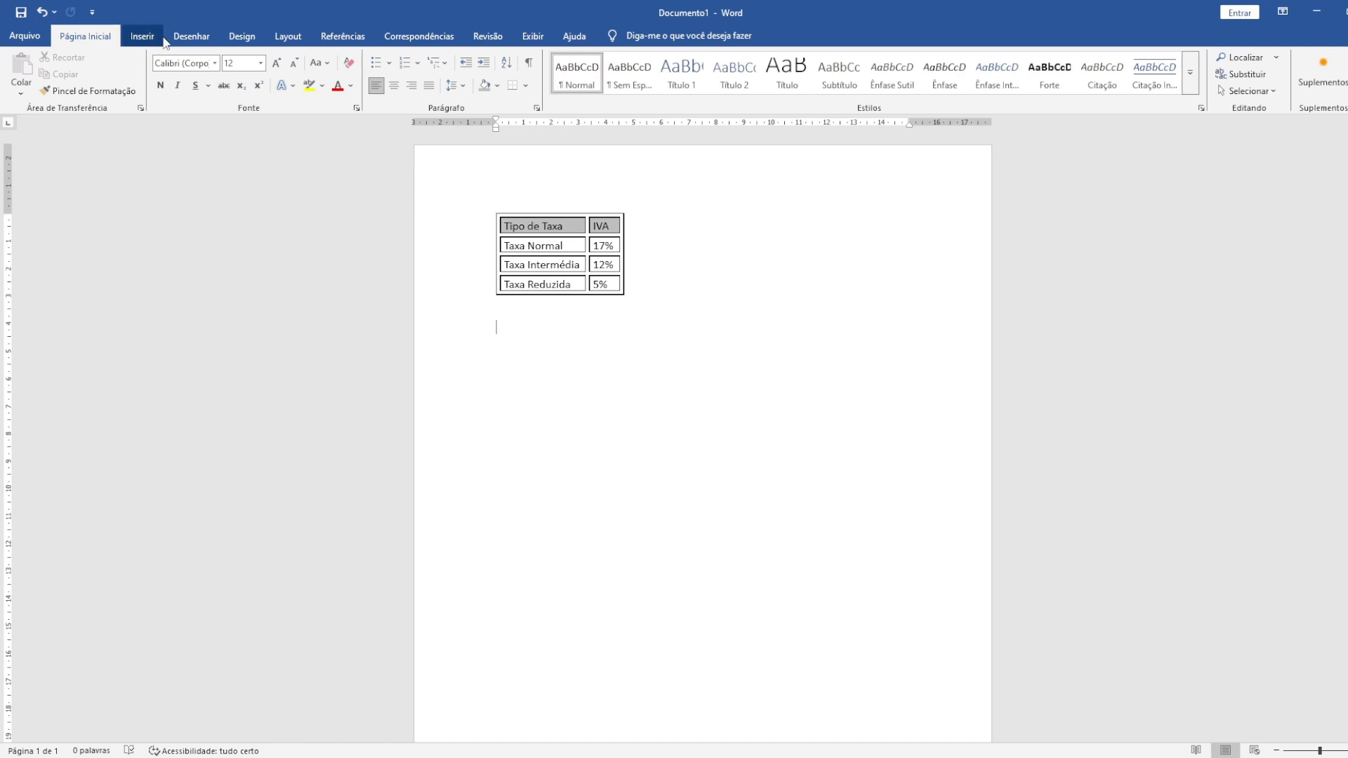
{"action": "left_click", "coordinate": [143, 36]}
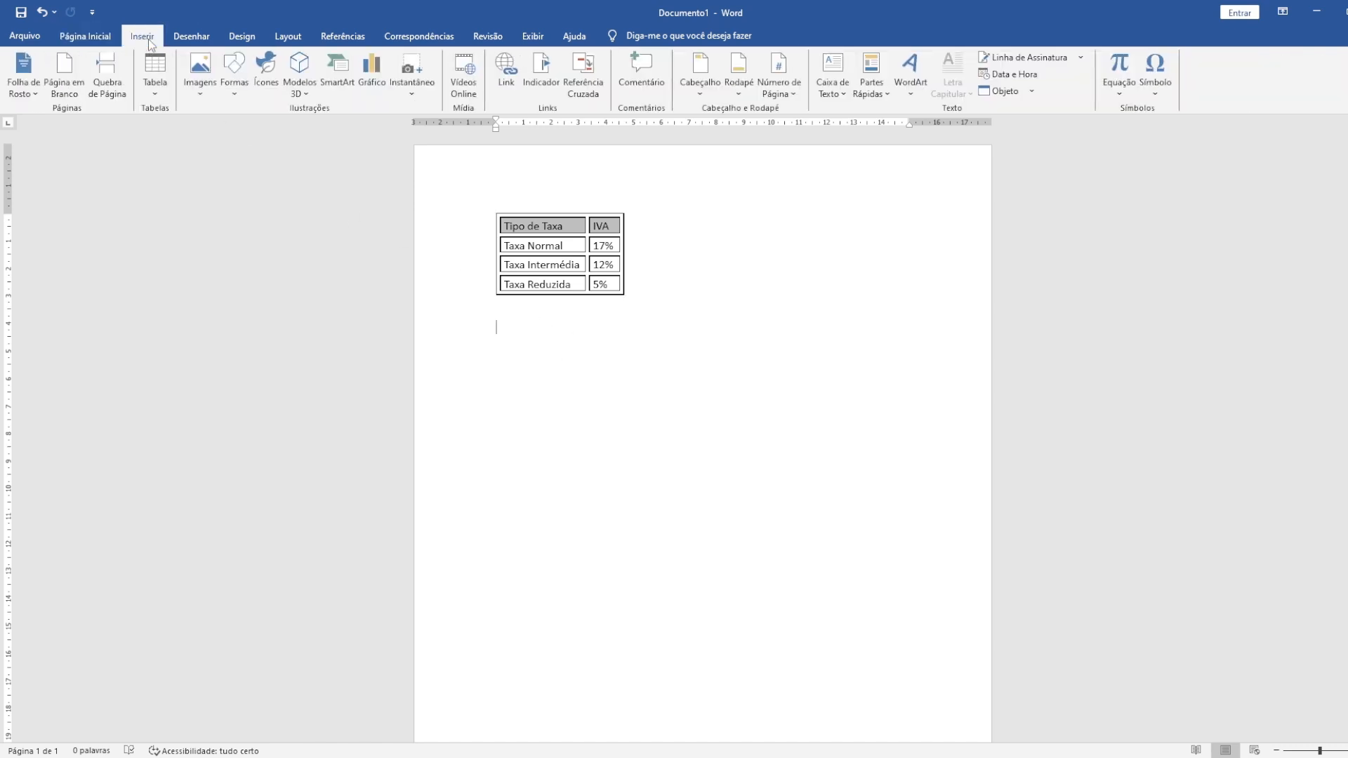
{"action": "left_click", "coordinate": [154, 84]}
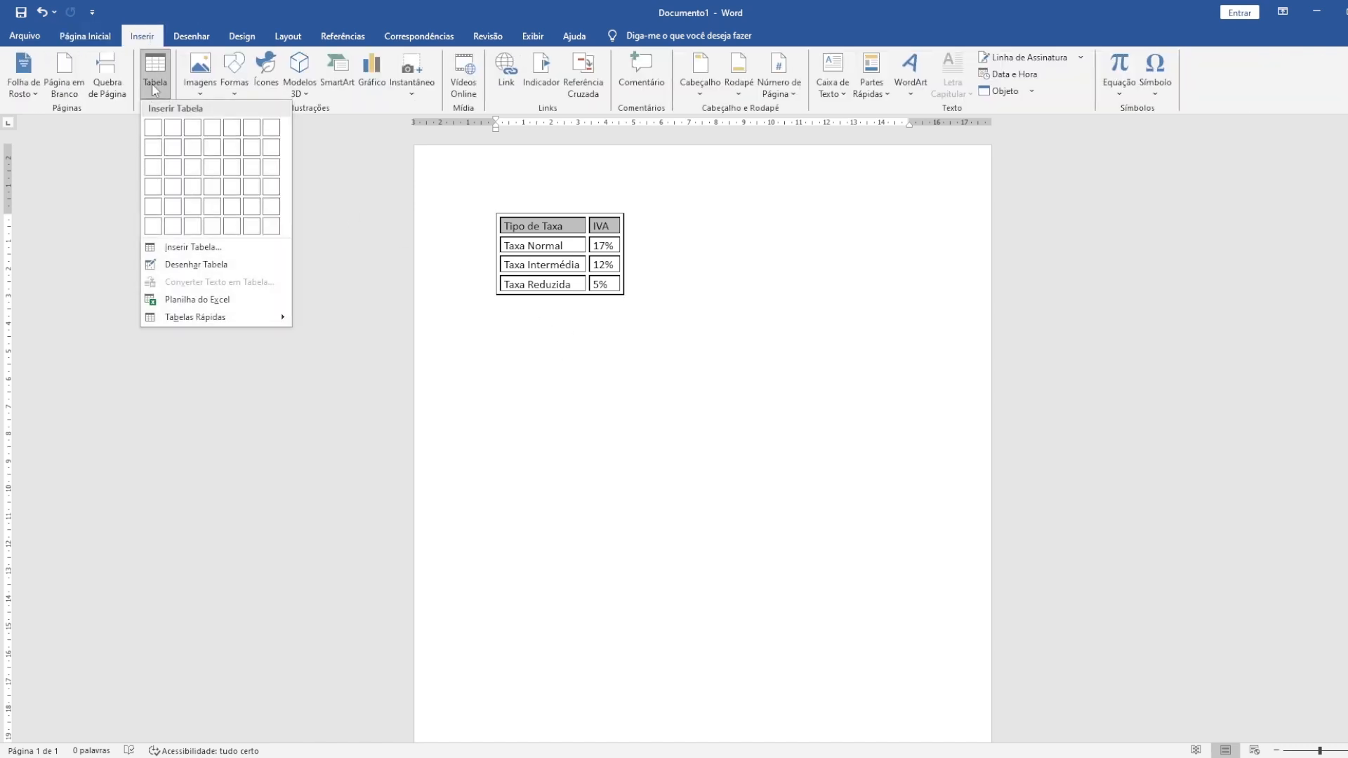
{"action": "left_click", "coordinate": [193, 246]}
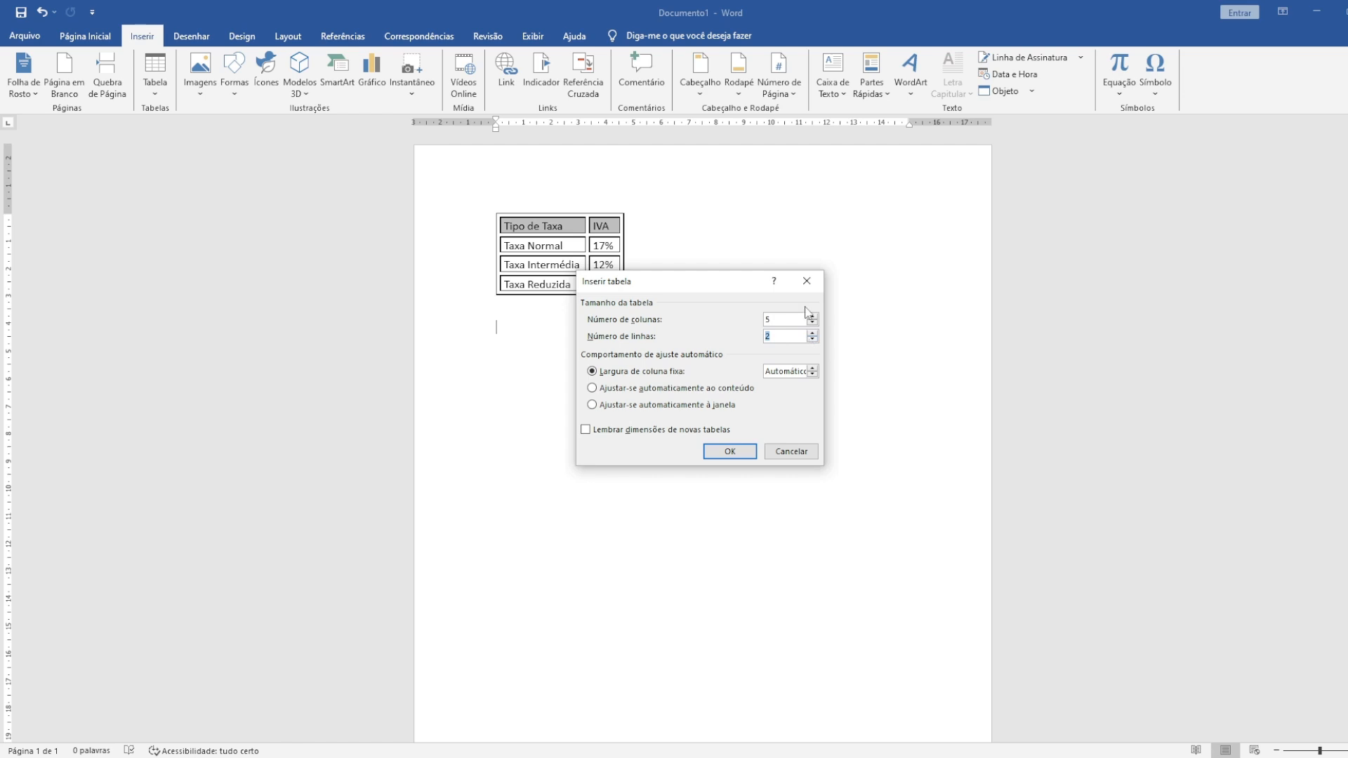
{"action": "left_click", "coordinate": [729, 452]}
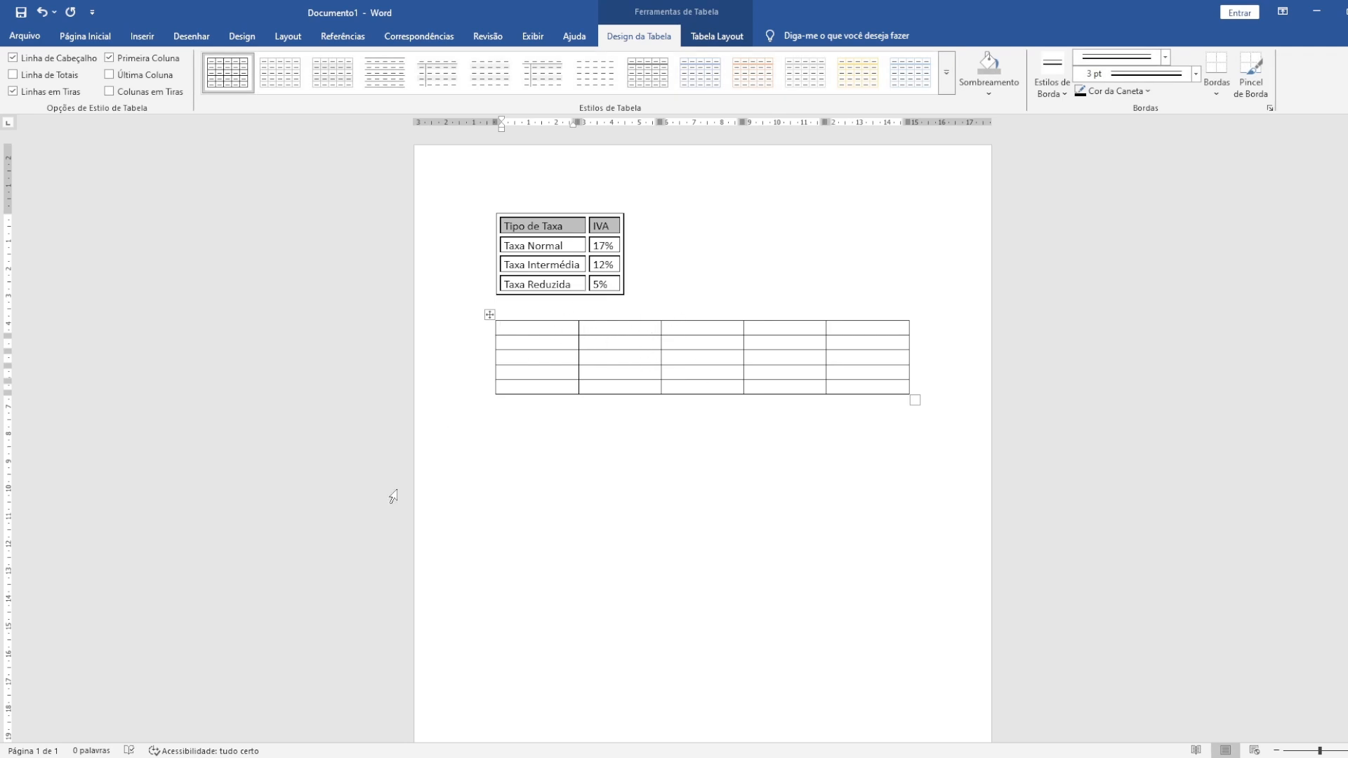
- Check the second sample in TABELAS.pdf and merge the top three cells of the new table's first column
{"action": "left_click", "coordinate": [336, 757]}
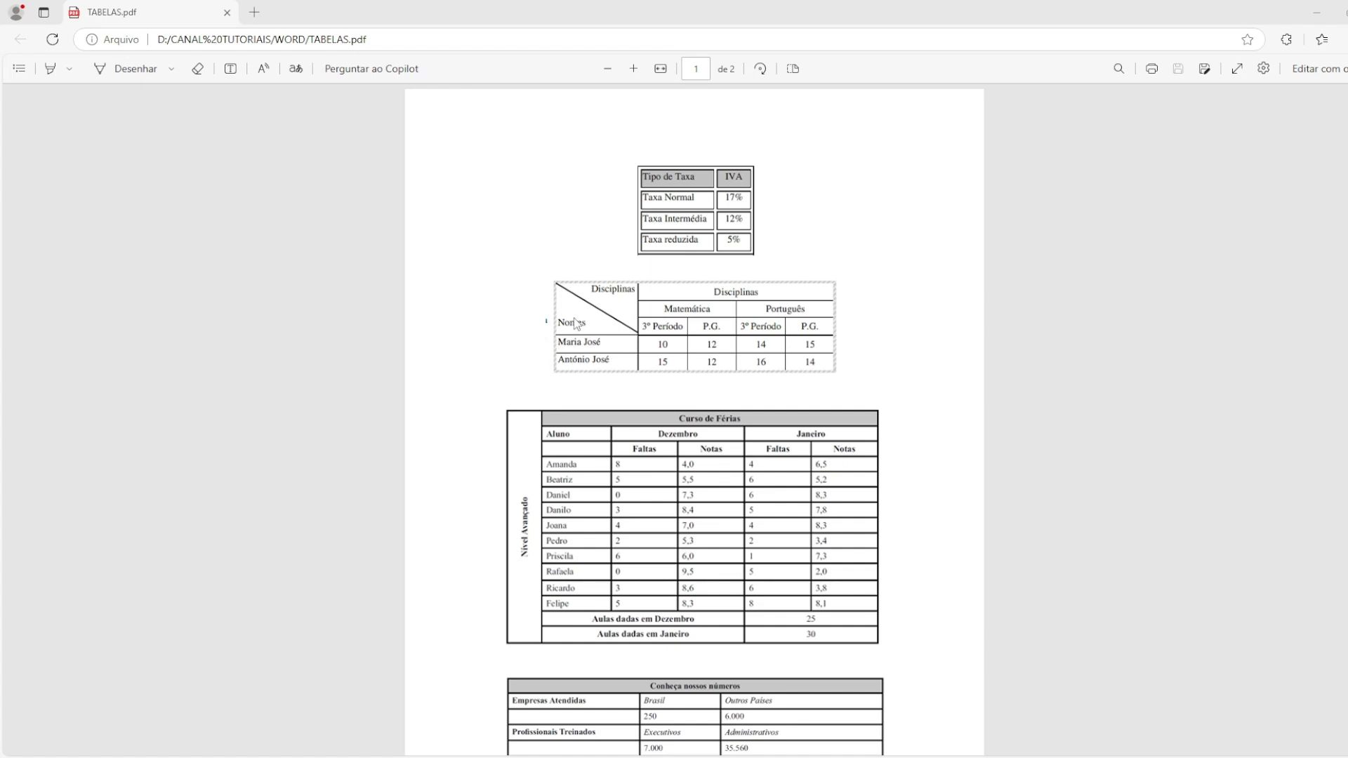
{"action": "key", "text": "alt+Tab"}
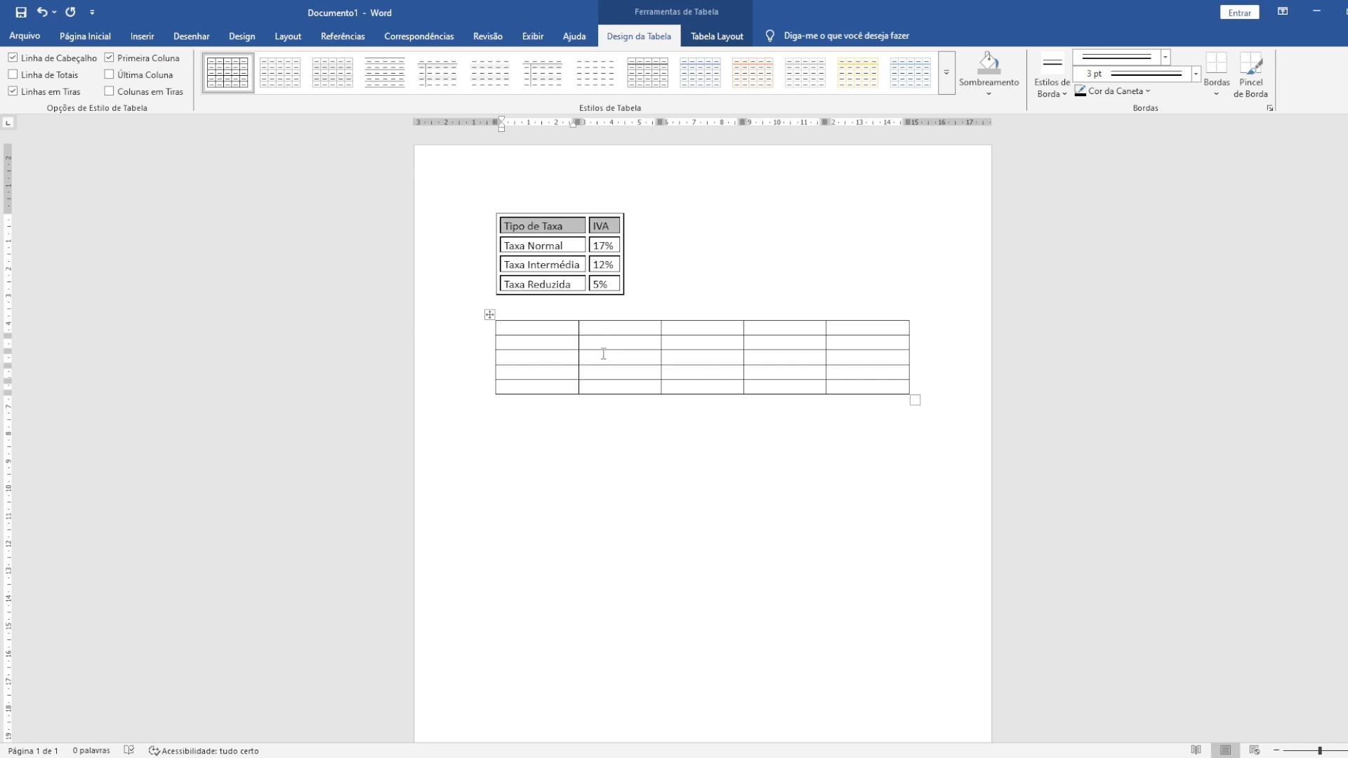
{"action": "mouse_move", "coordinate": [549, 333]}
{"action": "left_mouse_down"}
{"action": "mouse_move", "coordinate": [554, 361]}
{"action": "mouse_move", "coordinate": [568, 362]}
{"action": "left_mouse_up"}
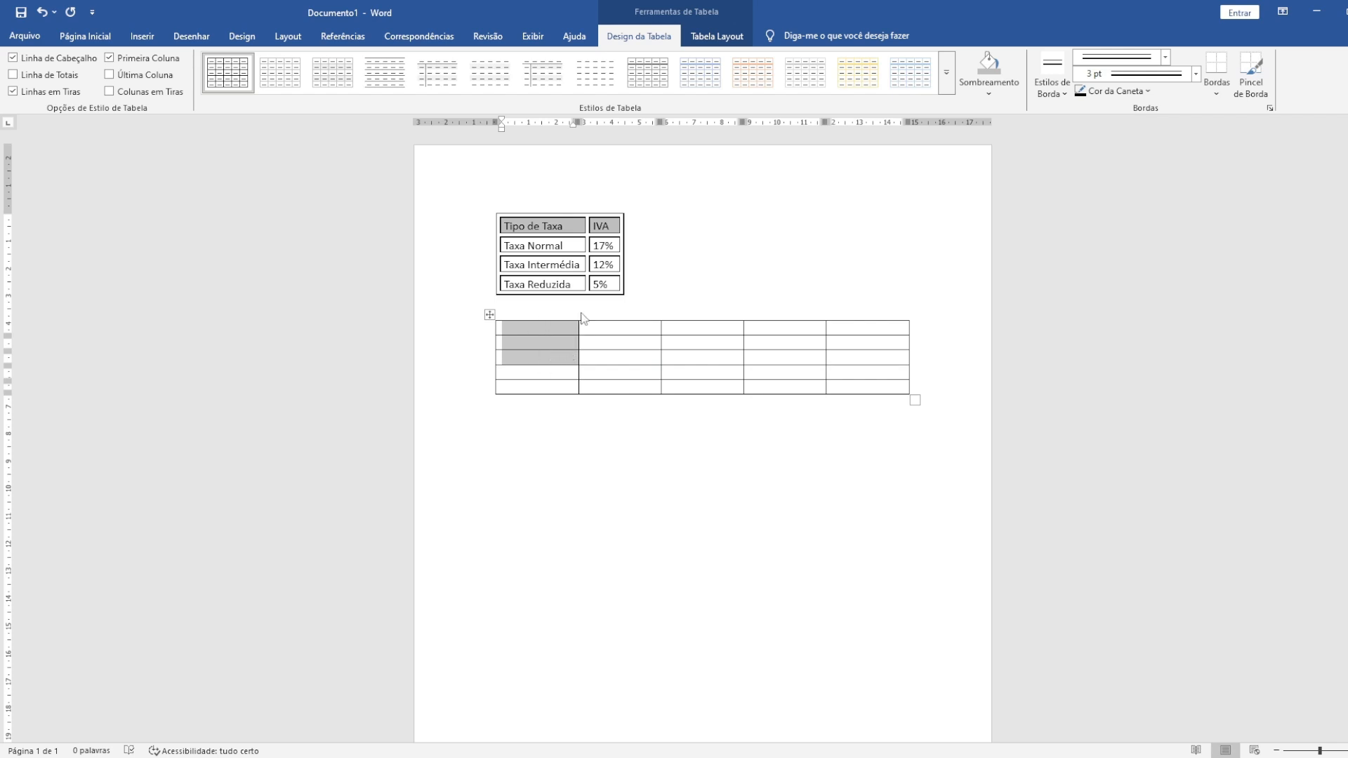
{"action": "left_click", "coordinate": [728, 41]}
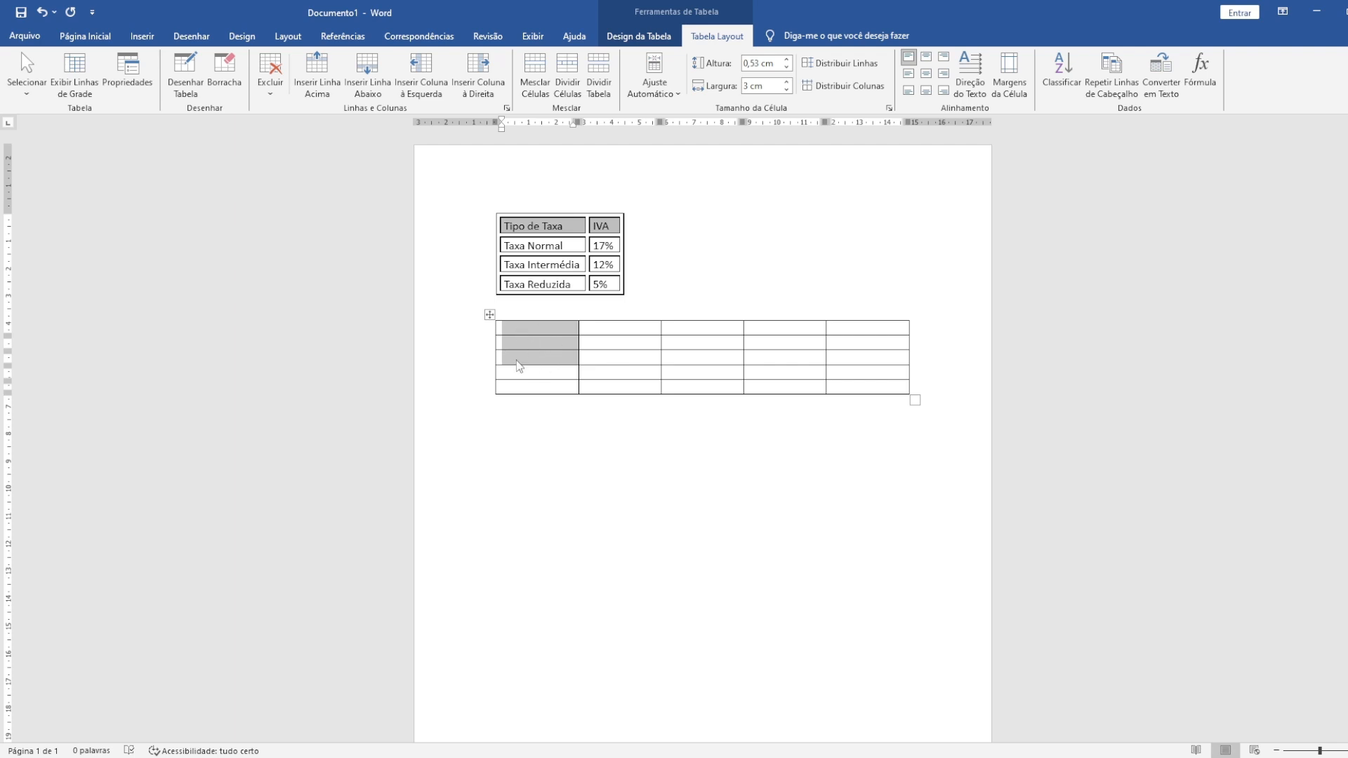
{"action": "left_click", "coordinate": [541, 333]}
{"action": "left_click_drag", "start_coordinate": [541, 334], "coordinate": [531, 355]}
{"action": "left_click", "coordinate": [537, 74]}
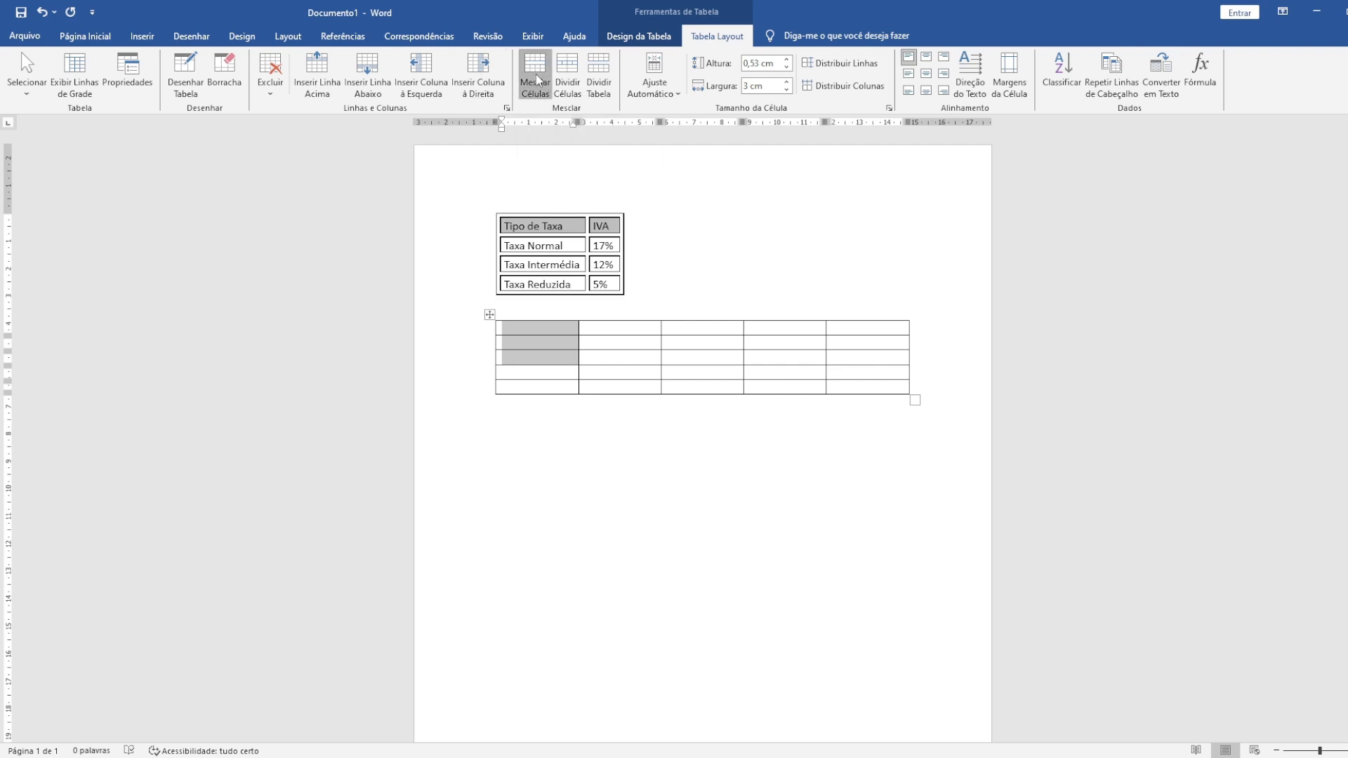
- Enter Disciplinas at the top of the merged first-column cell and Nomes on its last line
{"action": "left_click", "coordinate": [528, 339]}
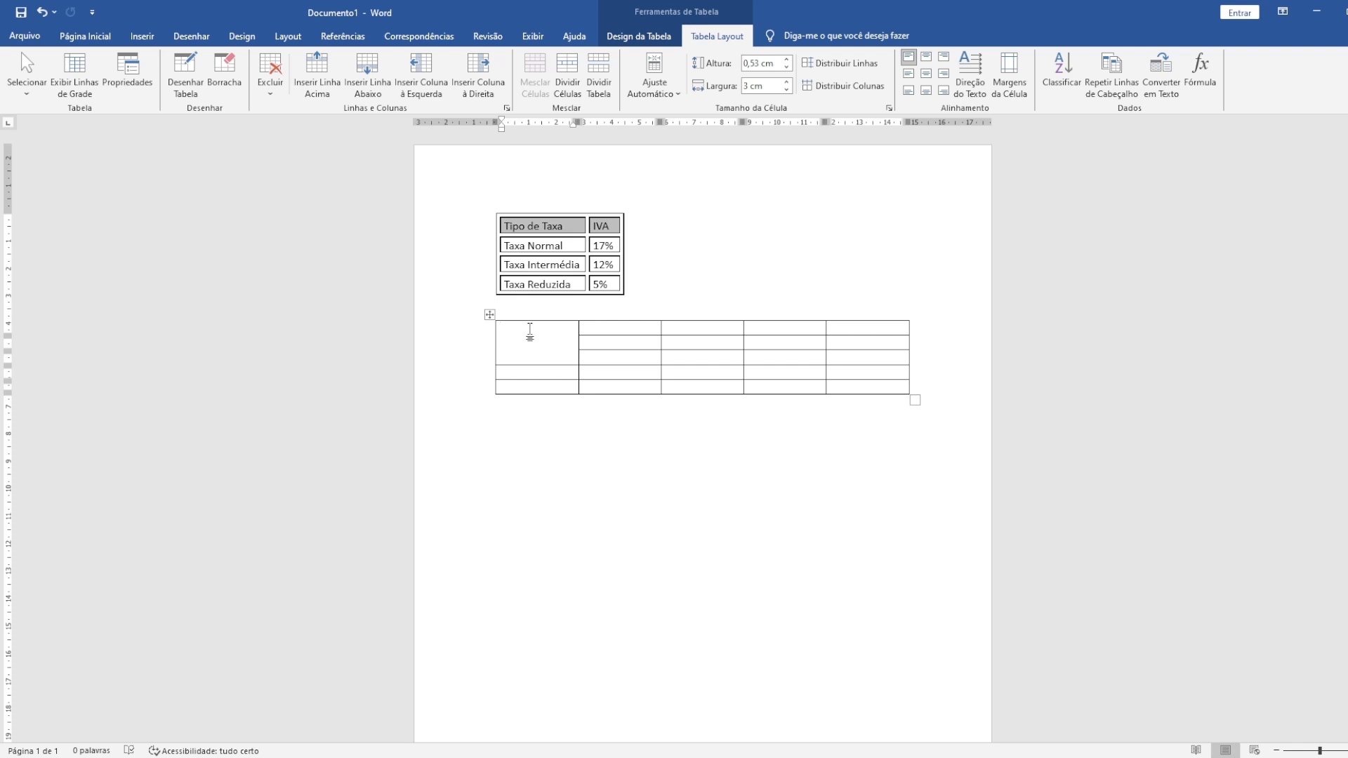
{"action": "type", "text": "Disciplinas"}
{"action": "type", "text": "Nom"}
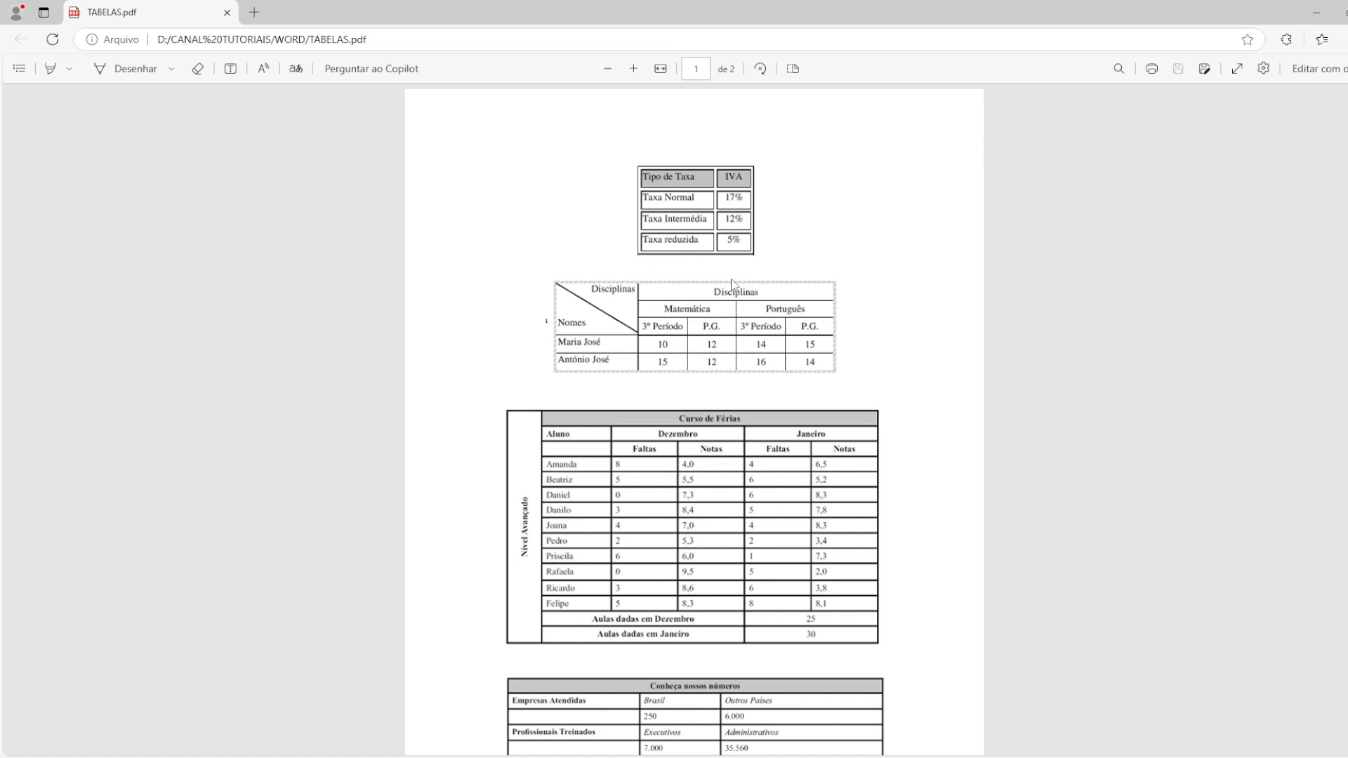
- Merge the four first-row cells beside the Disciplinas/Nomes cell into one
{"action": "key", "text": "alt+Tab"}
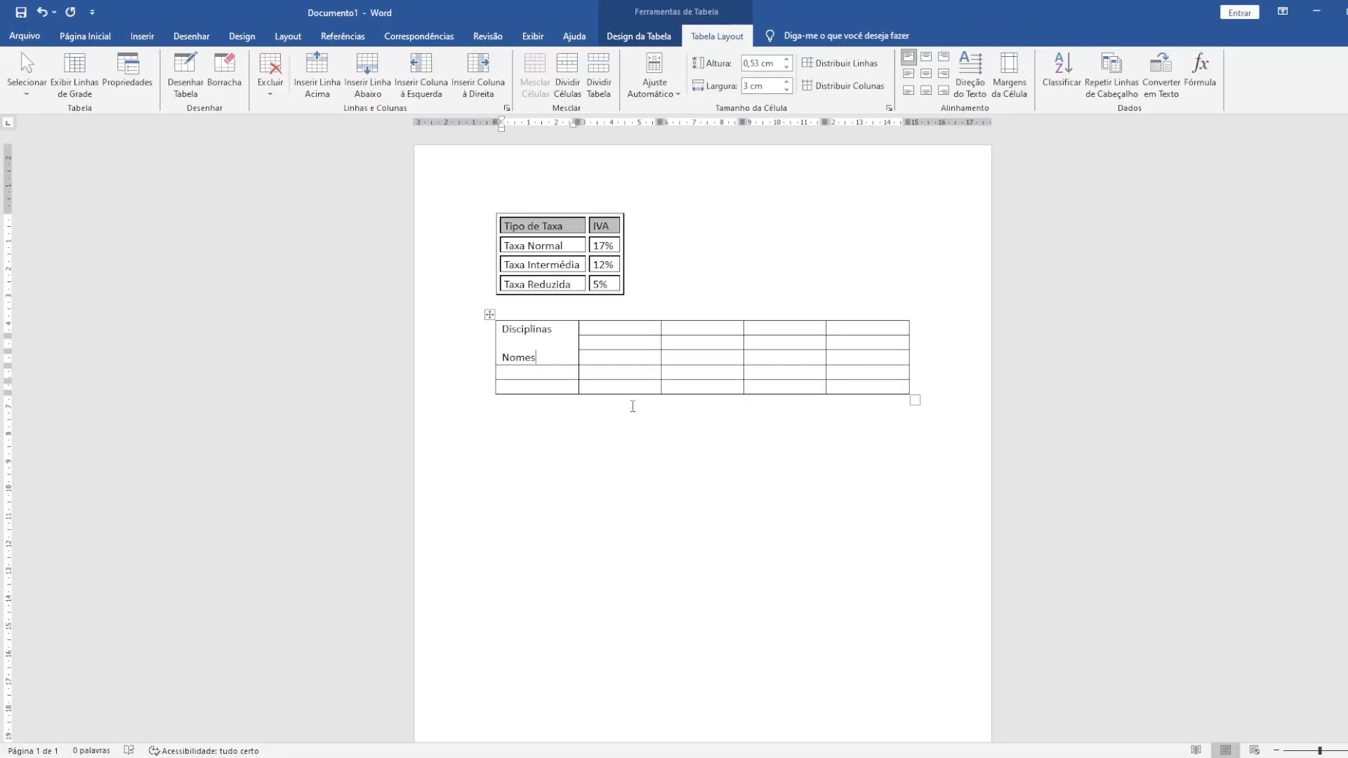
{"action": "left_click", "coordinate": [636, 327]}
{"action": "left_click_drag", "start_coordinate": [598, 330], "coordinate": [871, 335]}
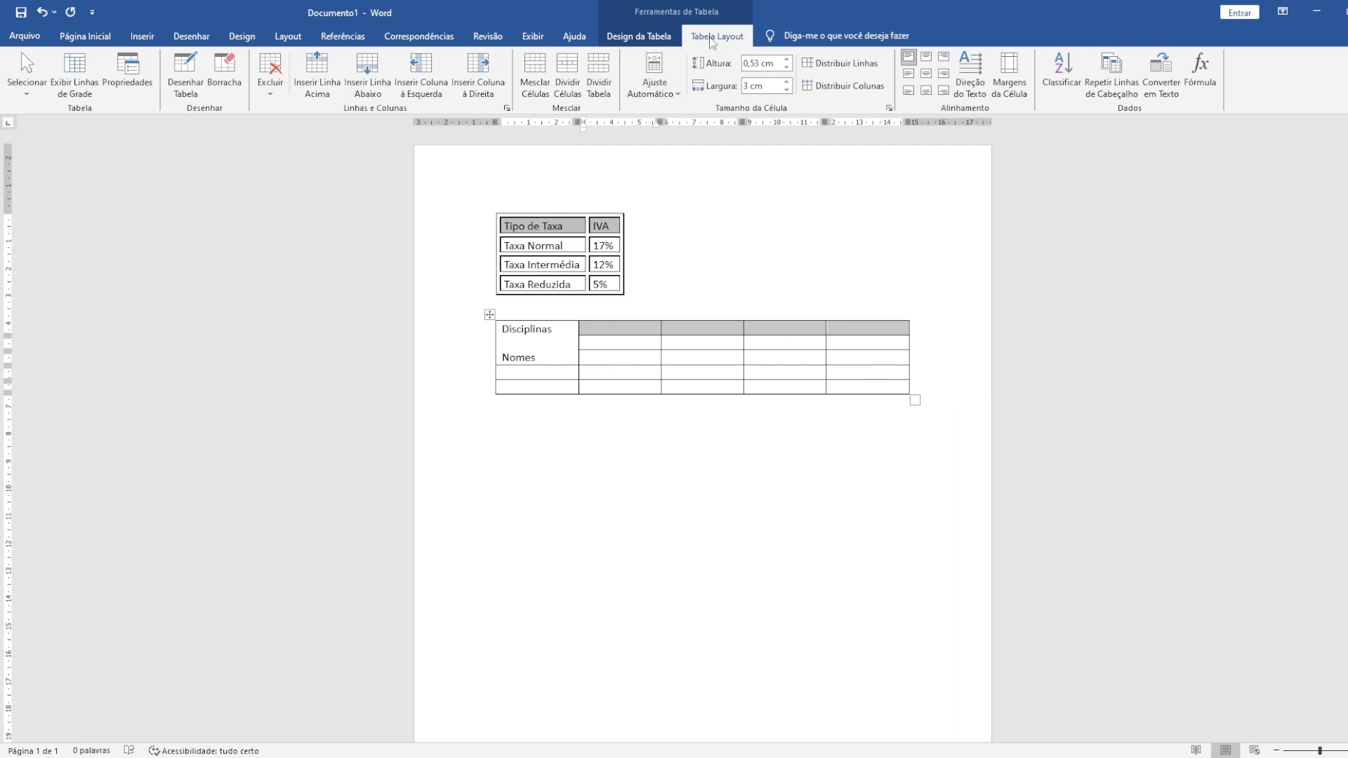
{"action": "left_click", "coordinate": [537, 76]}
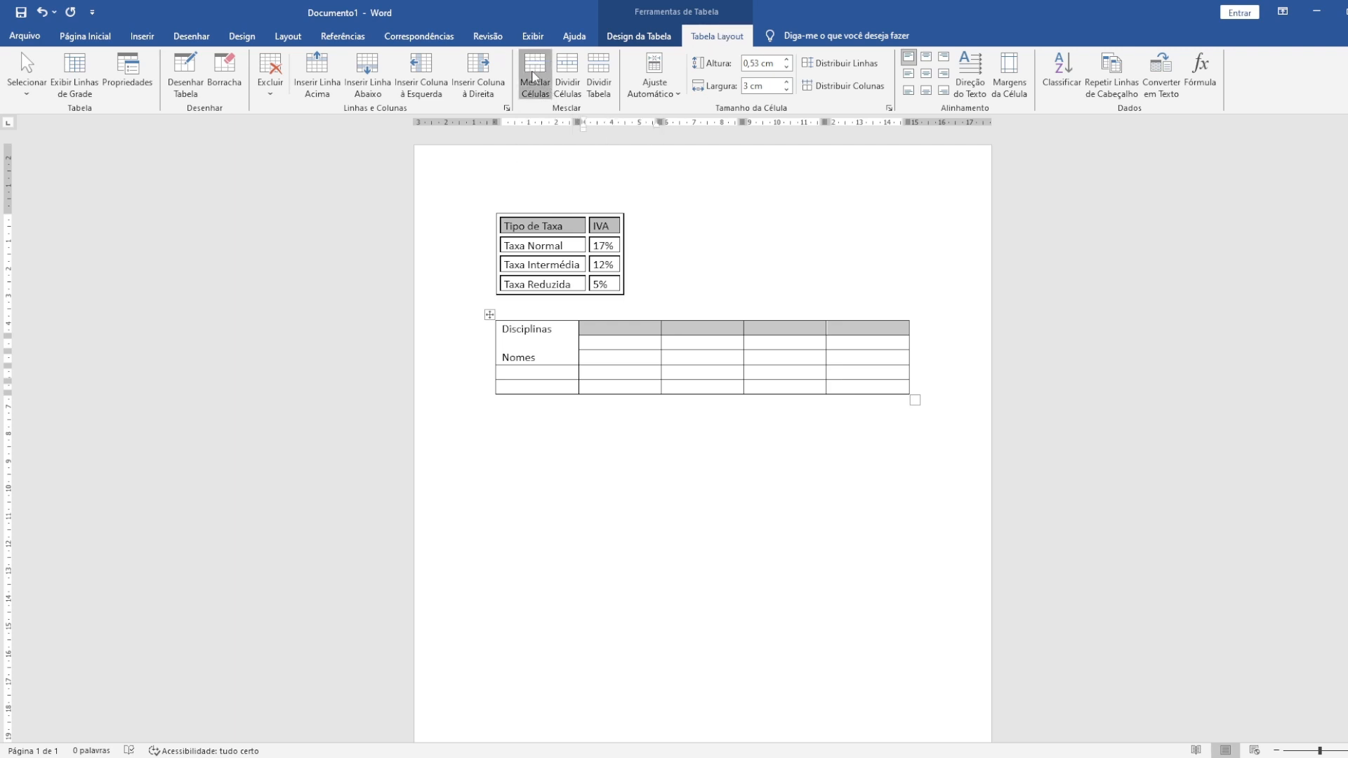
- Enter the heading Disciplinas in the merged first-row cell, following the PDF sample
{"action": "left_click", "coordinate": [733, 332]}
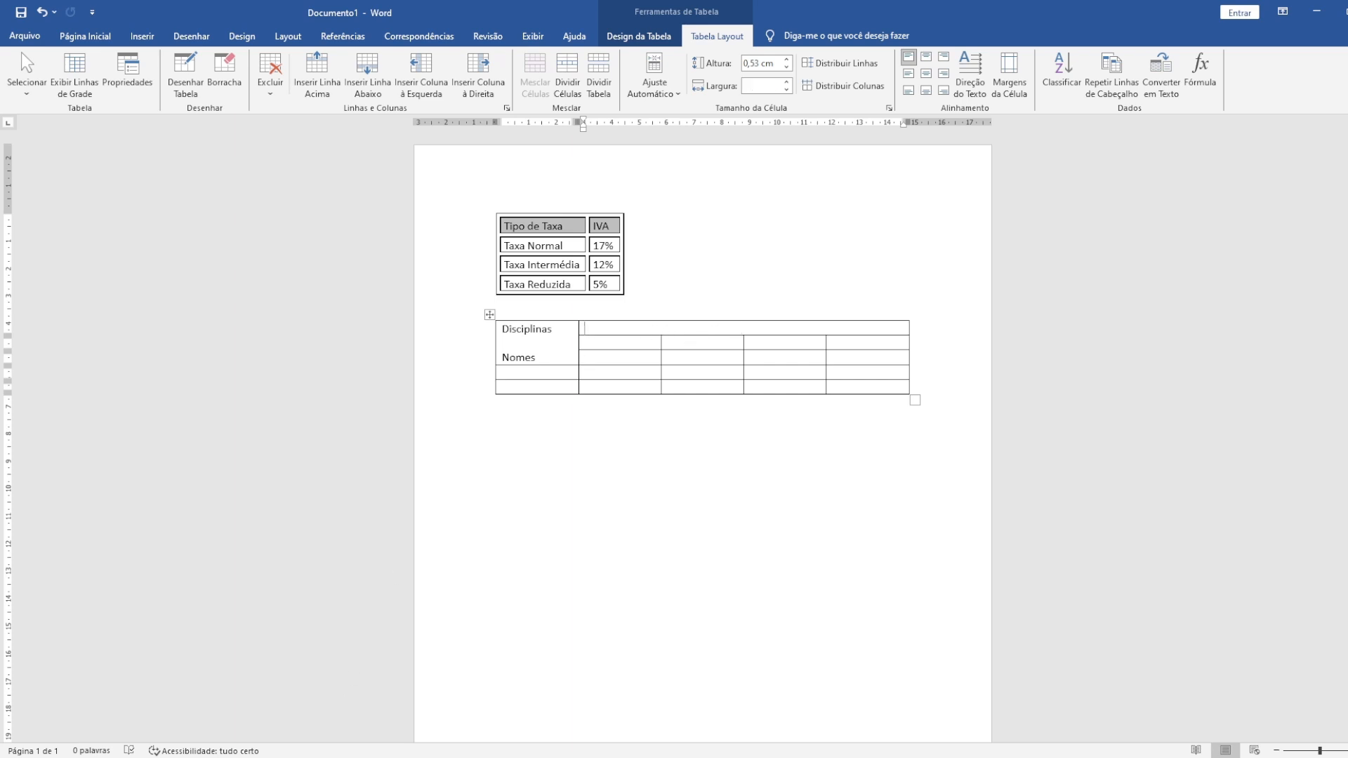
{"action": "key", "text": "alt+Tab"}
{"action": "key", "text": "alt+Tab"}
{"action": "type", "text": "Disciplinas"}
{"action": "left_click", "coordinate": [659, 342]}
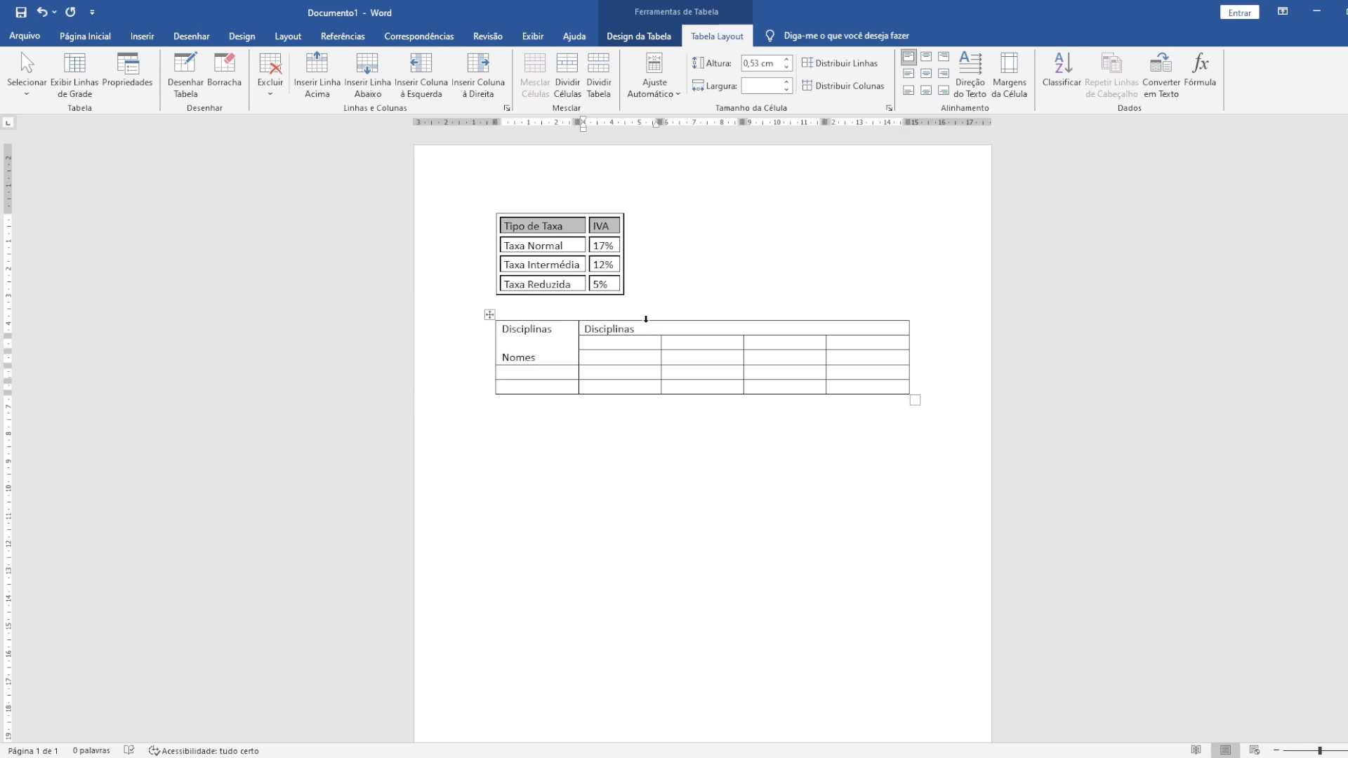
- Check the second sample in TABELAS.pdf and merge the first two second-row cells beneath the Disciplinas heading
{"action": "key", "text": "alt+Tab"}
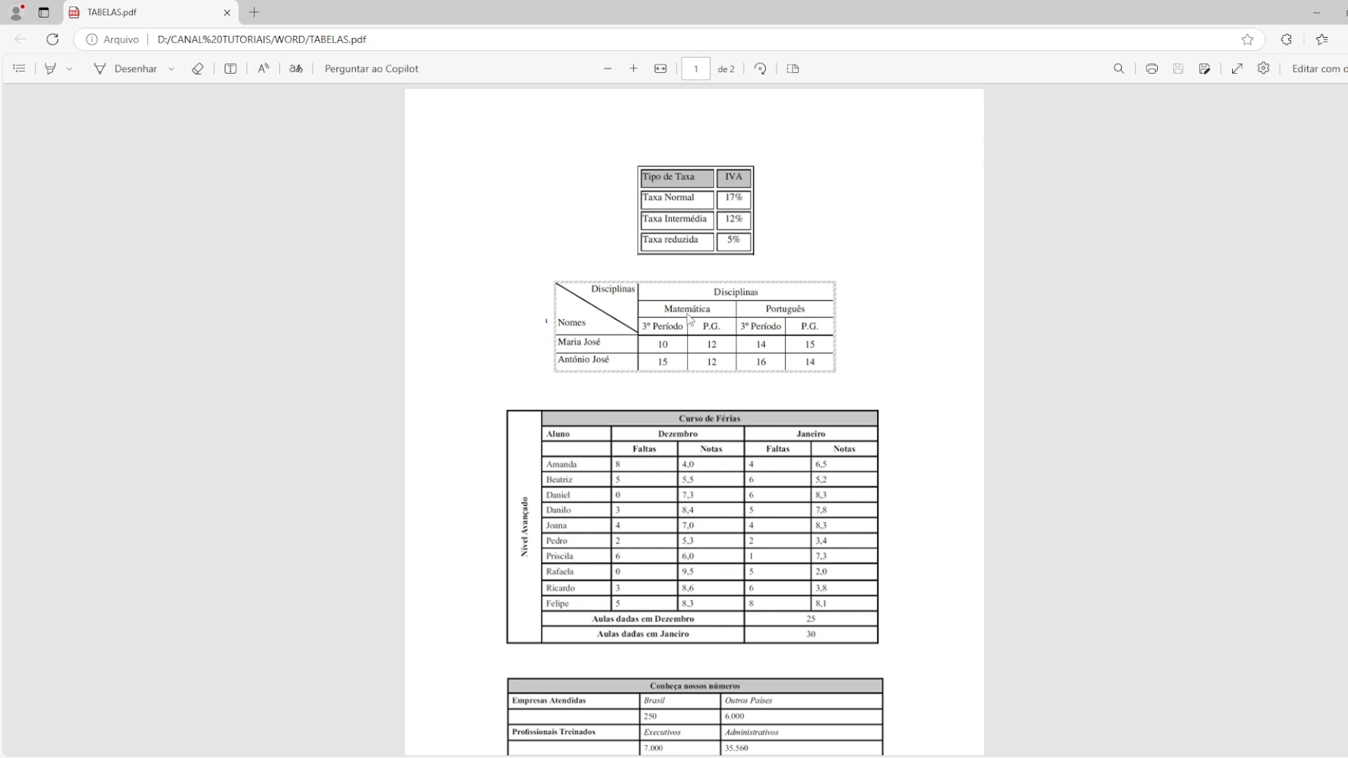
{"action": "left_click", "coordinate": [460, 757]}
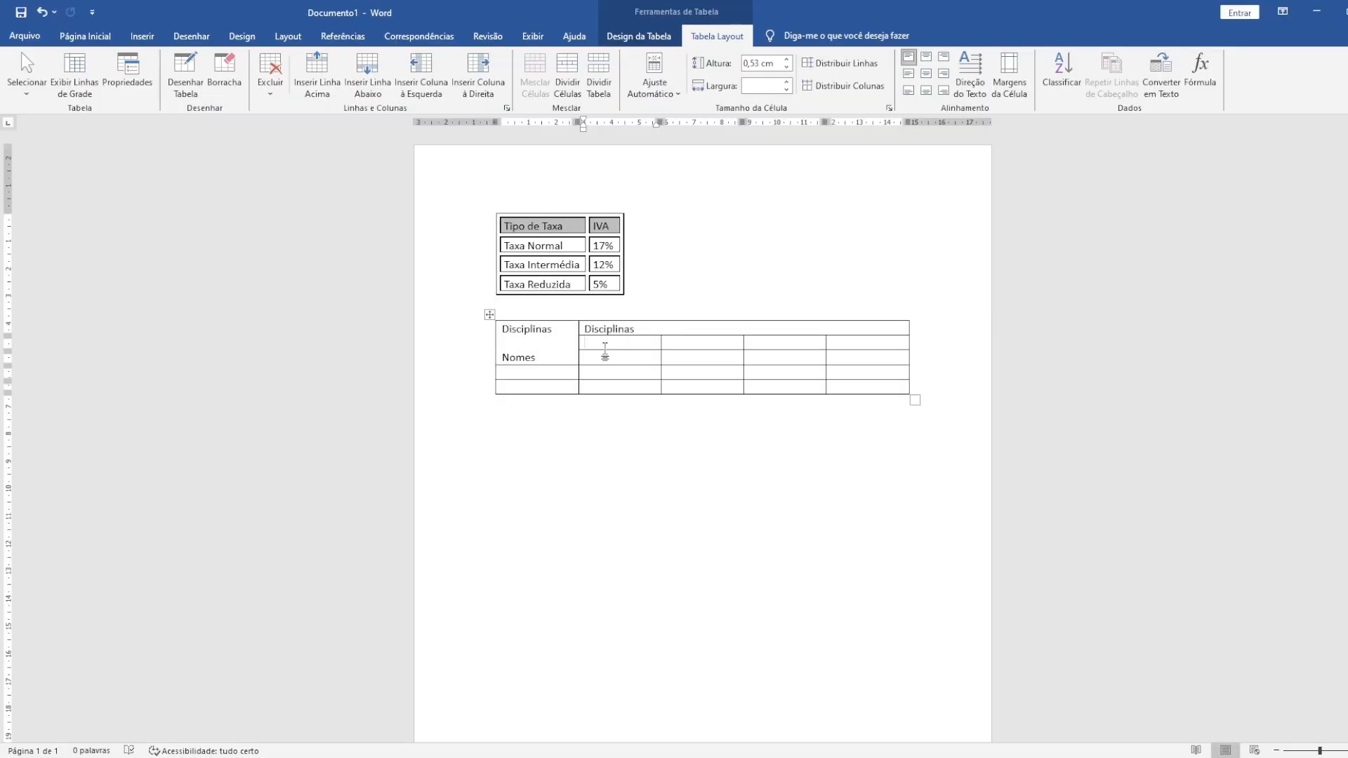
{"action": "left_click_drag", "start_coordinate": [607, 342], "coordinate": [687, 344]}
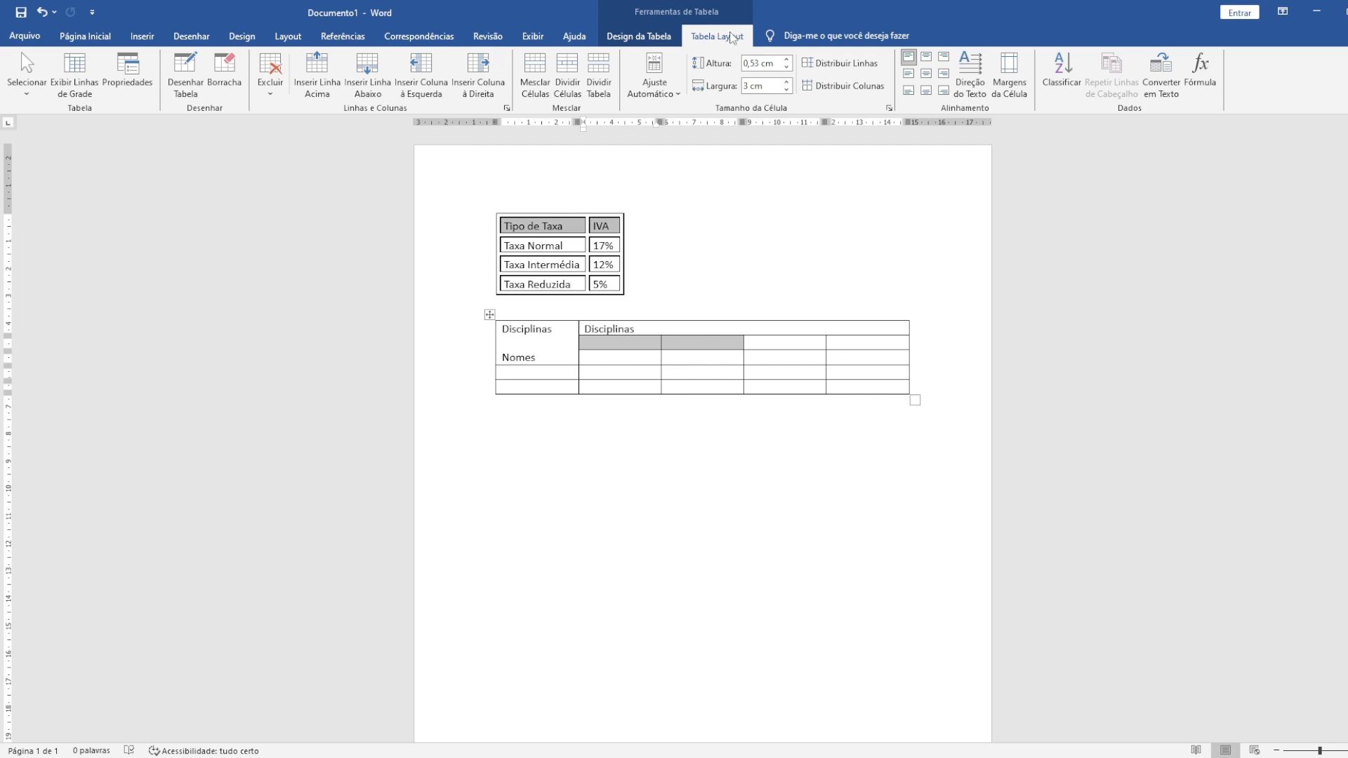
{"action": "left_click", "coordinate": [531, 95]}
{"action": "left_click", "coordinate": [692, 347]}
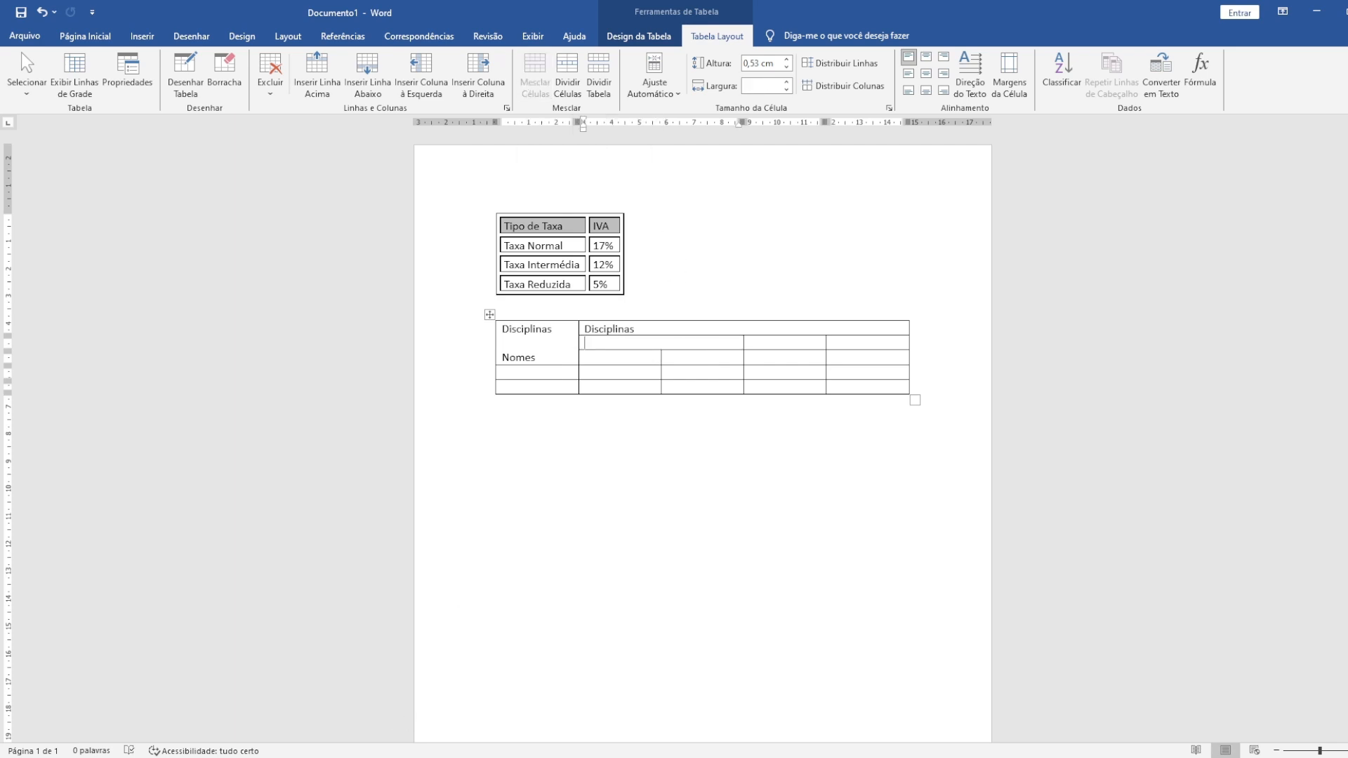
- Merge the remaining two second-row cells into one, following the Português header in the PDF sample
{"action": "key", "text": "alt+Tab"}
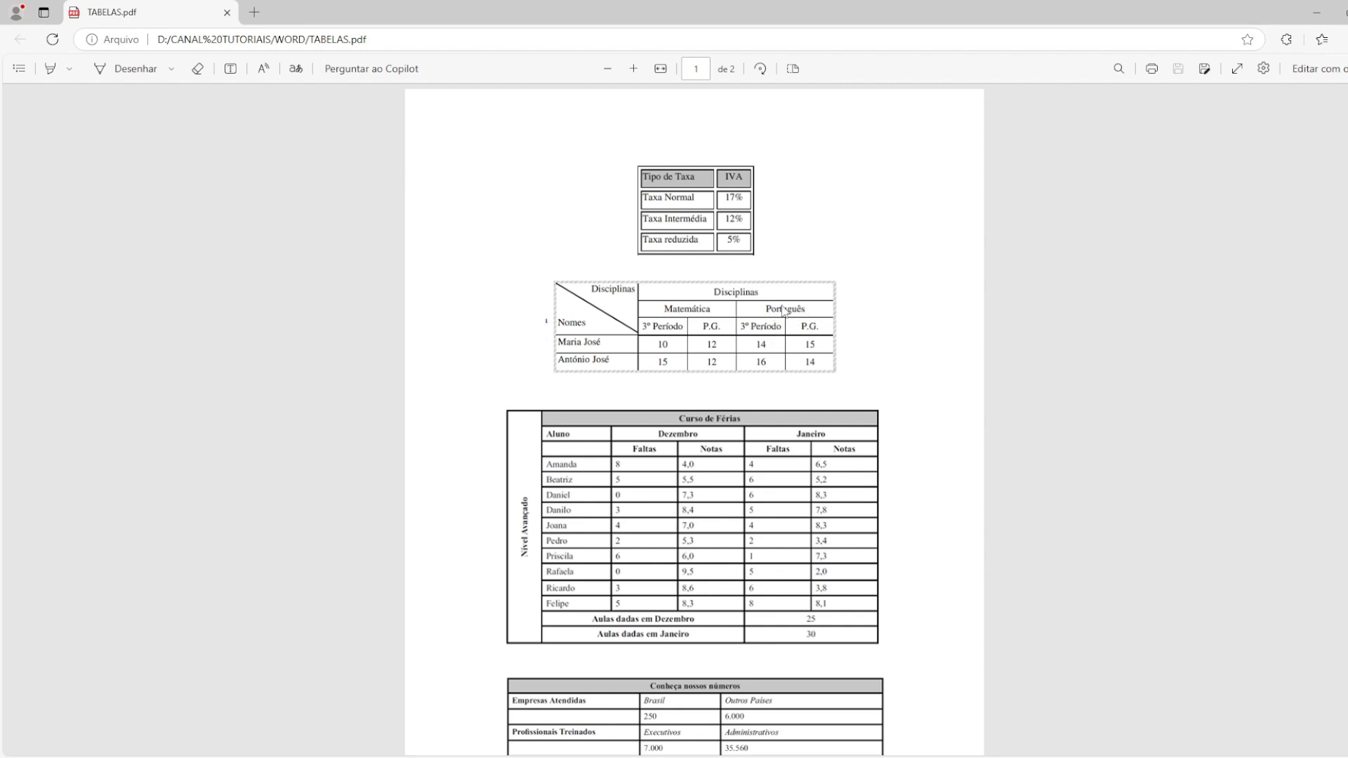
{"action": "key", "text": "alt+Tab"}
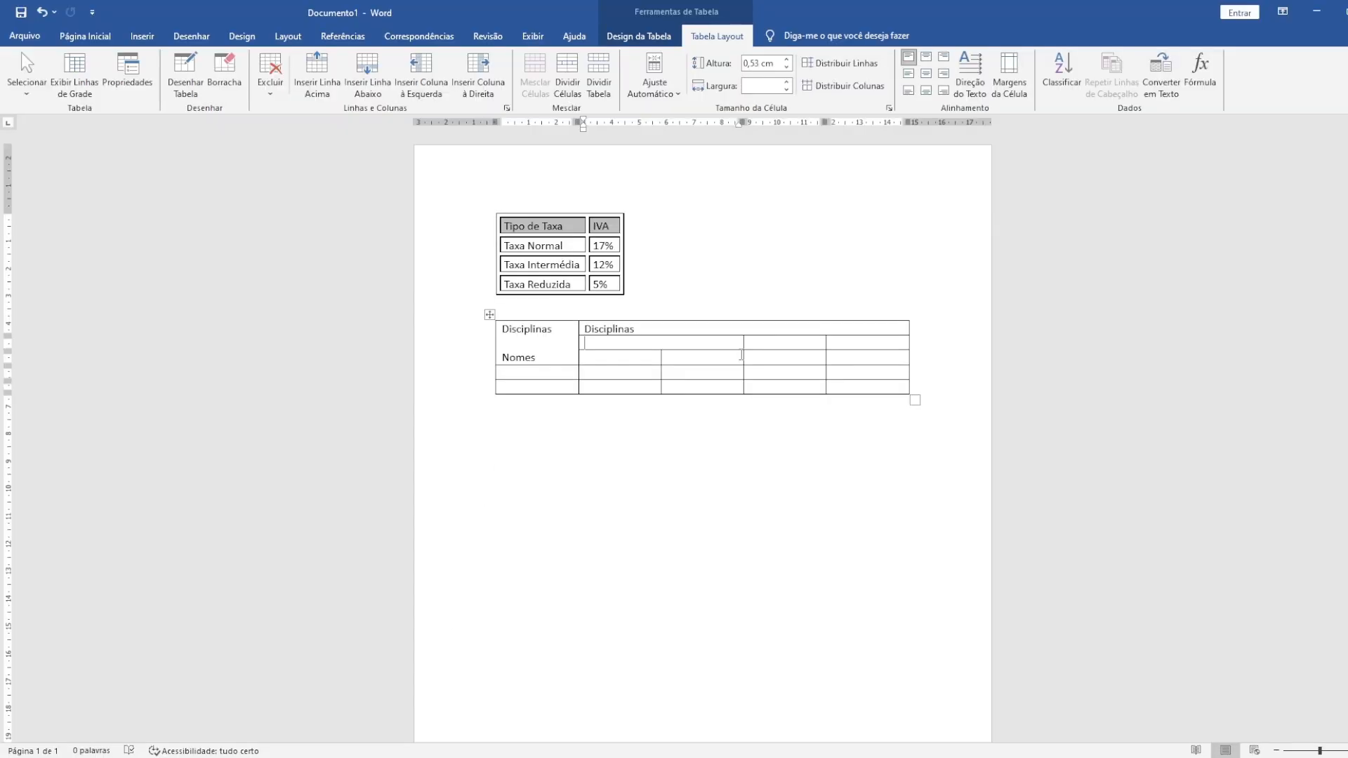
{"action": "left_click_drag", "start_coordinate": [778, 343], "coordinate": [830, 339]}
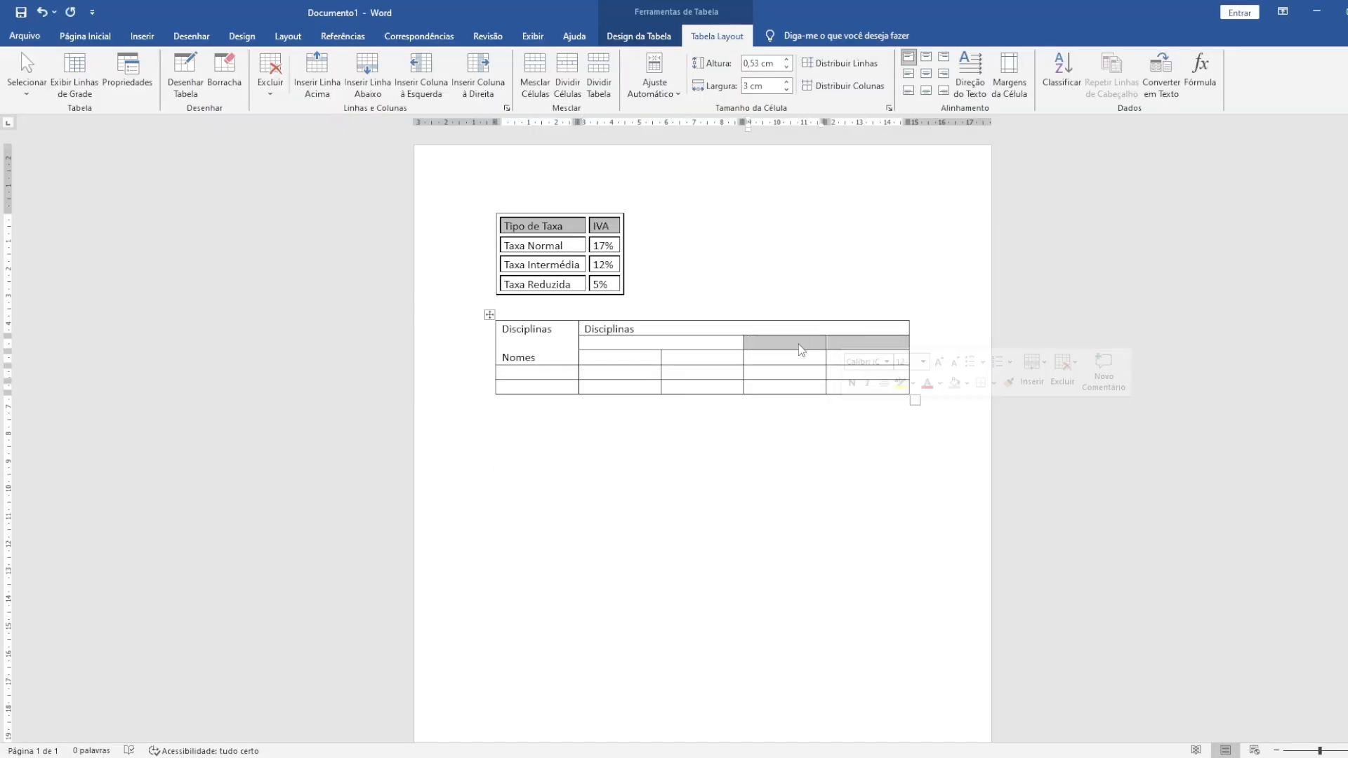
{"action": "left_click", "coordinate": [536, 73]}
{"action": "left_click", "coordinate": [724, 346]}
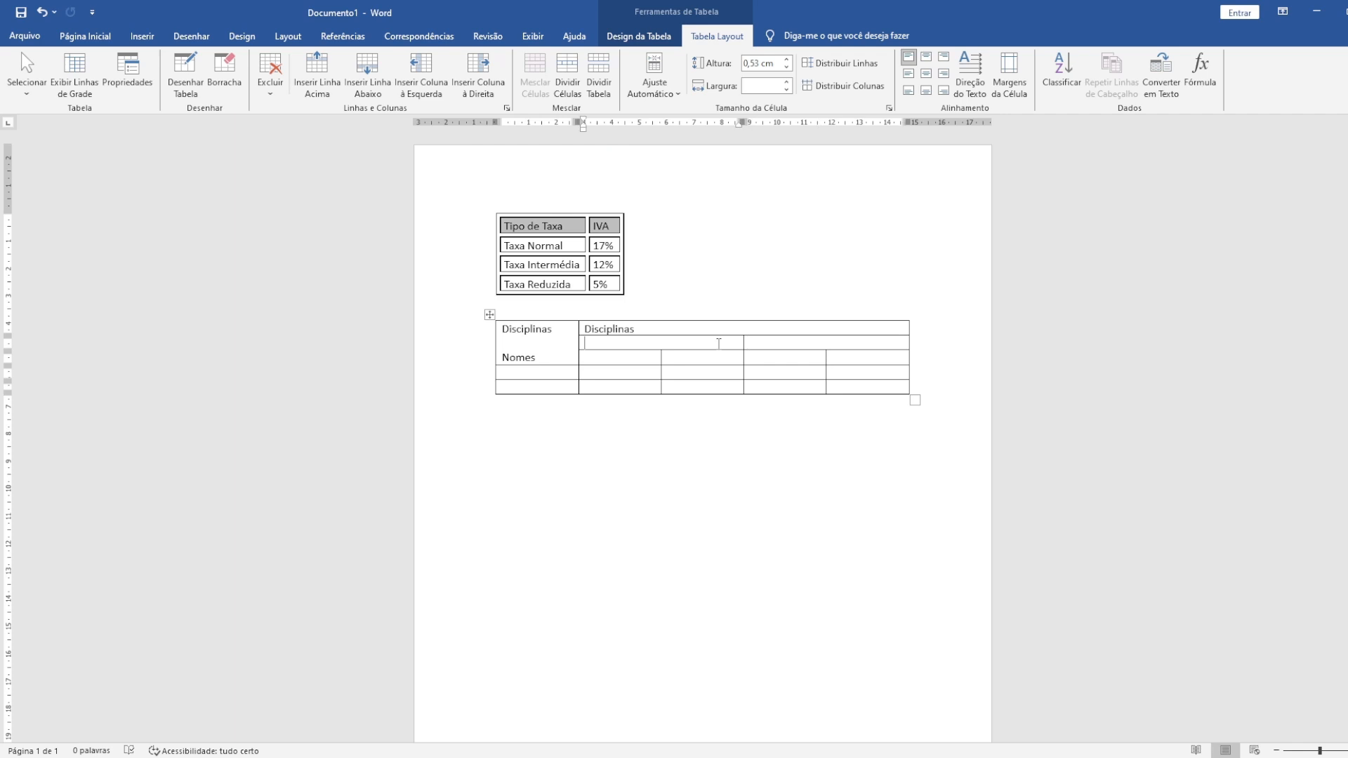
- Enter the subject headings Matemática and Português in the two merged second-row cells
{"action": "type", "text": "Matemática"}
{"action": "key", "text": "Tab"}
{"action": "type", "text": "Português"}
{"action": "key", "text": "Tab"}
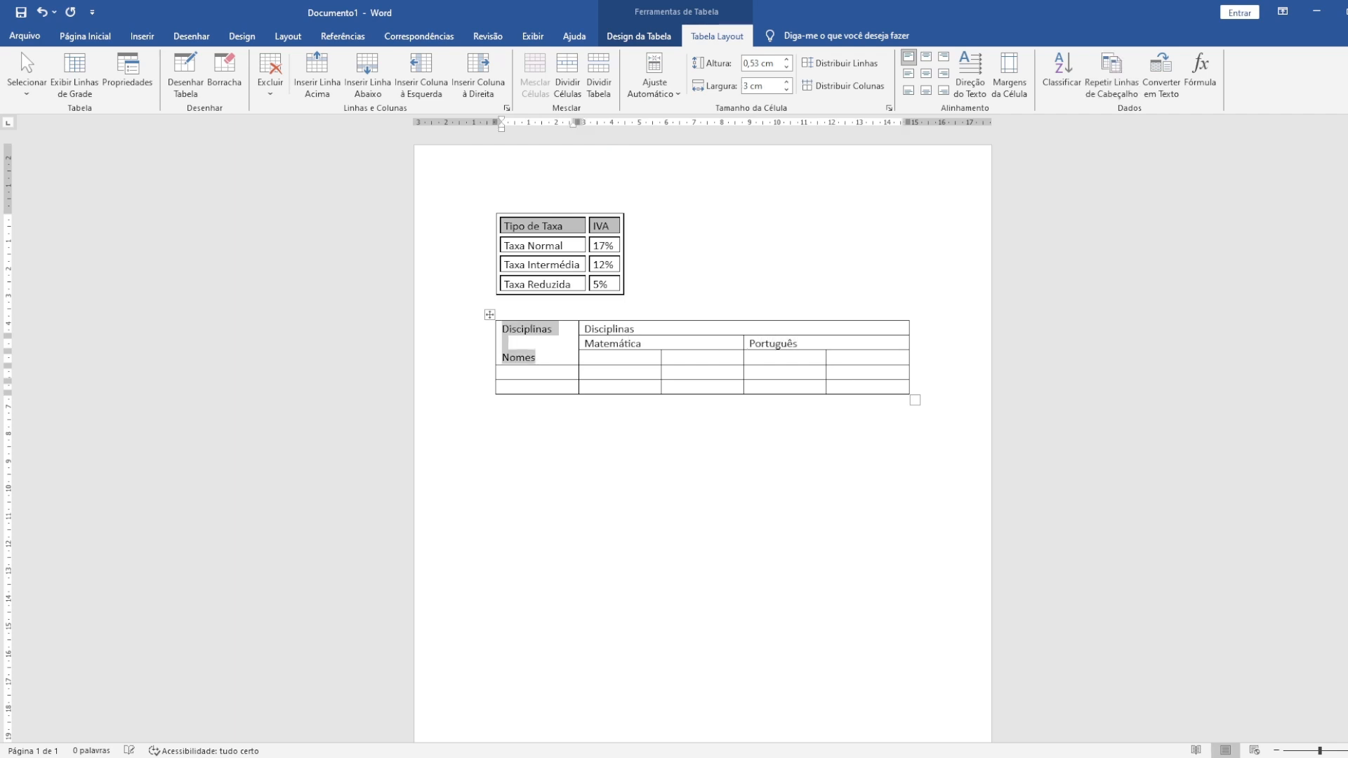
{"action": "key", "text": "Tab"}
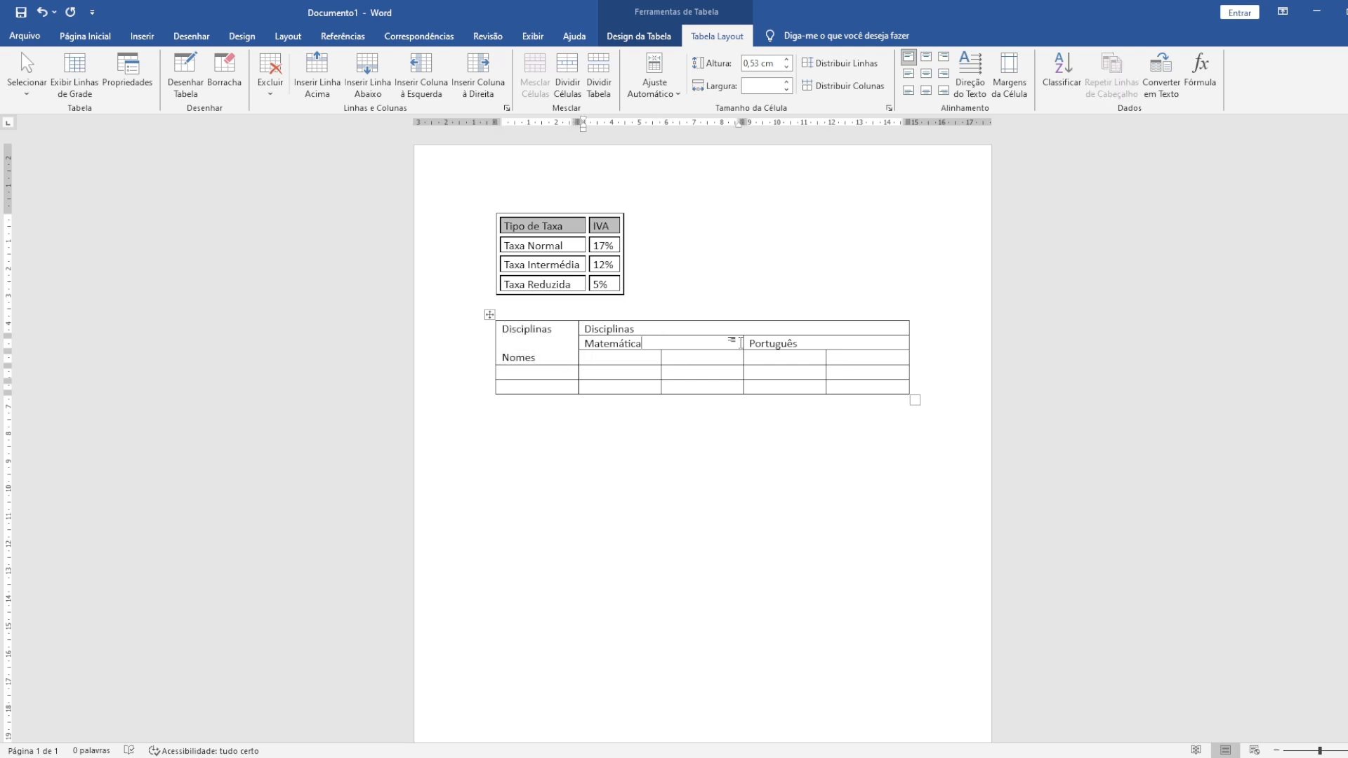
{"action": "left_click", "coordinate": [801, 338]}
- Enter the subheadings 3º Período and P.G. in the two cells beneath Matemática, following the PDF sample
{"action": "left_click", "coordinate": [336, 757]}
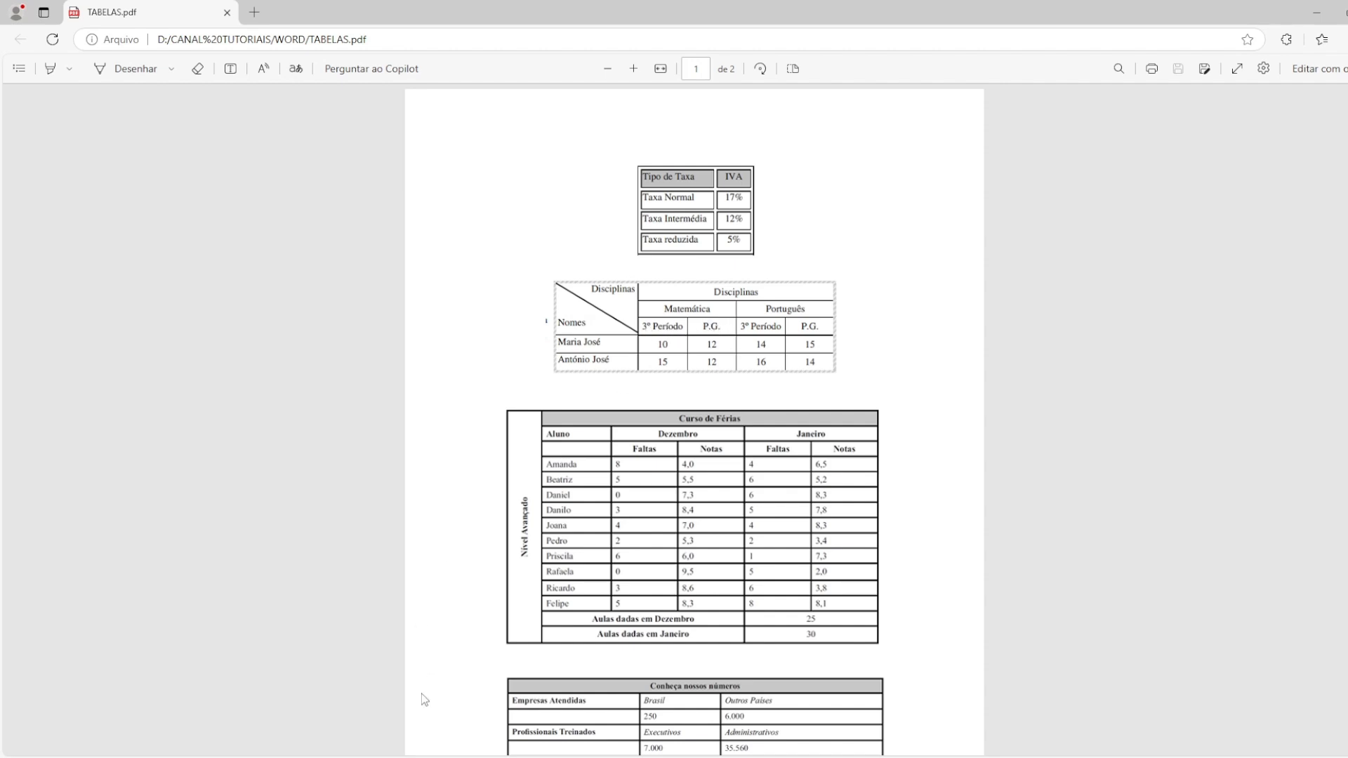
{"action": "key", "text": "alt+Tab"}
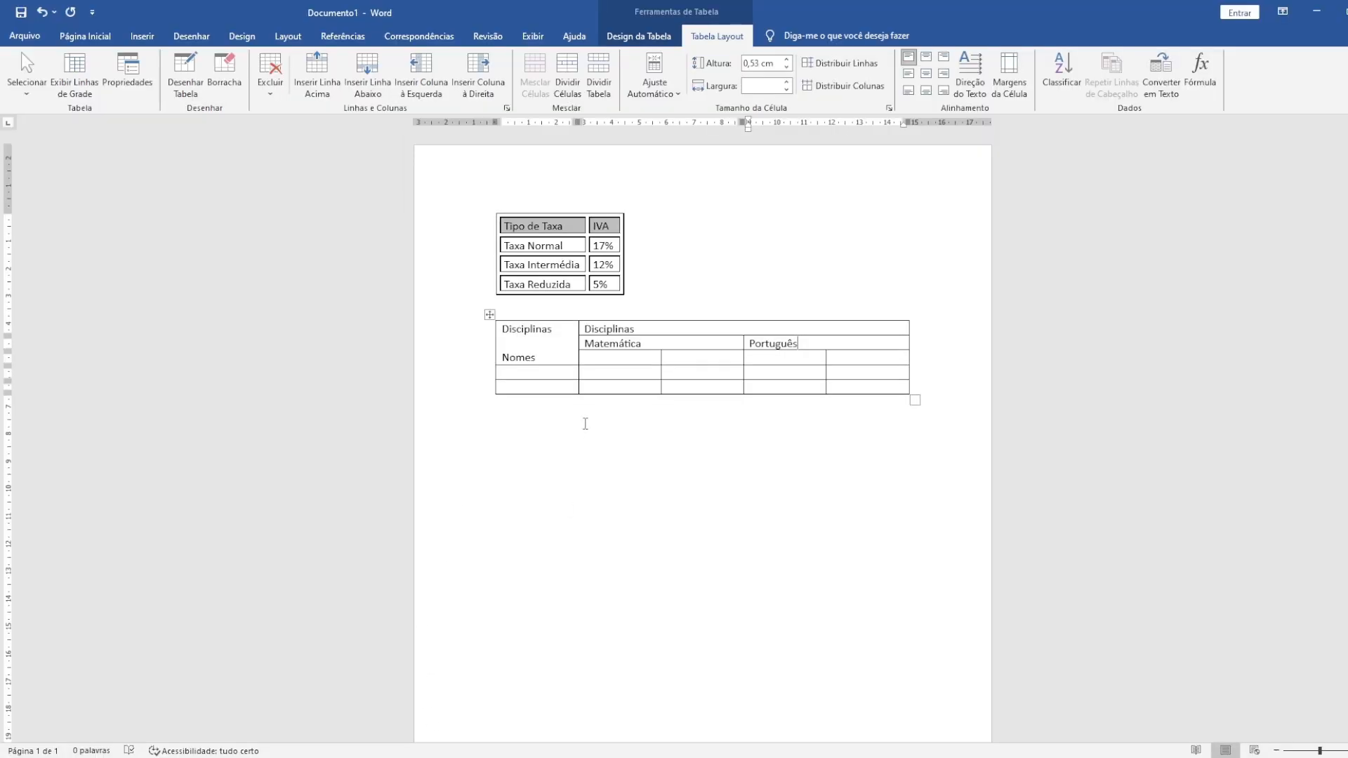
{"action": "left_click", "coordinate": [602, 357]}
{"action": "type", "text": "3º Período"}
{"action": "key", "text": "Tab"}
{"action": "key", "text": "alt+Tab"}
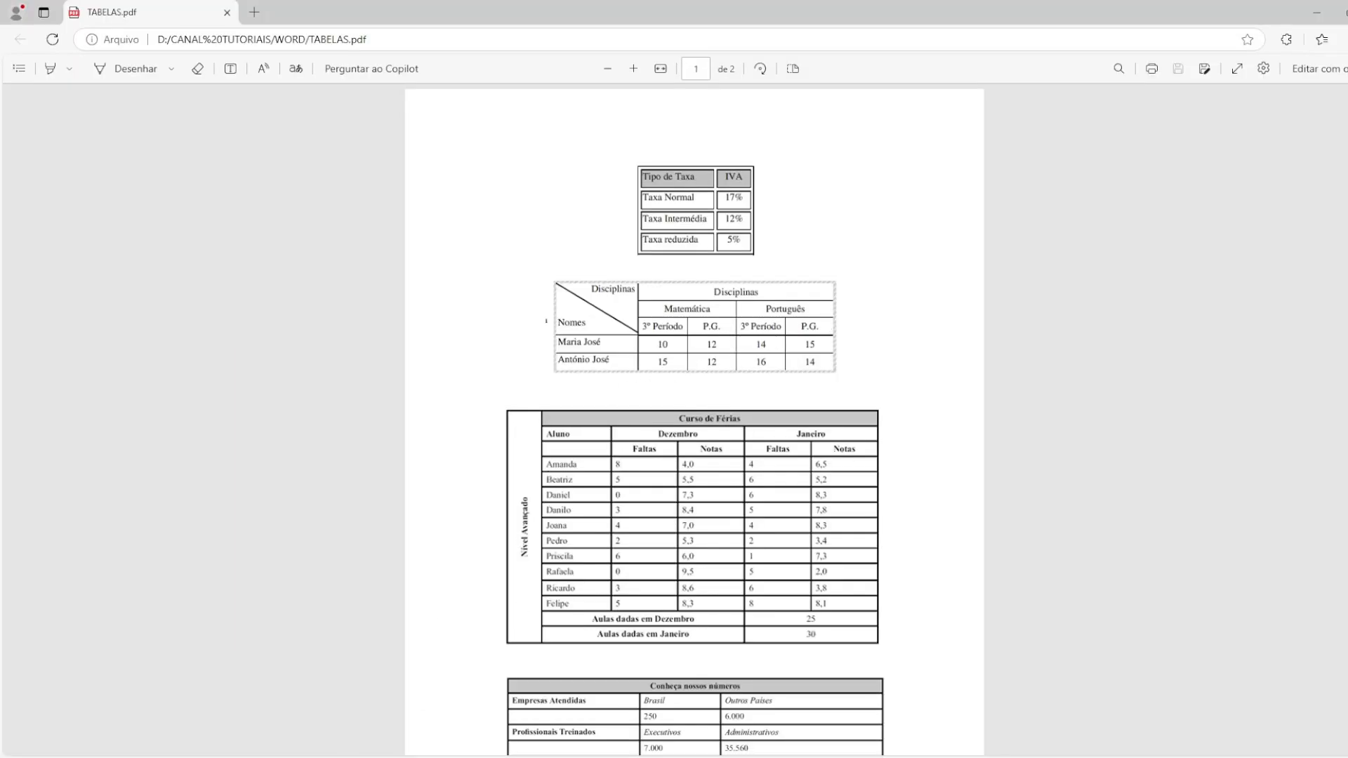
{"action": "left_click", "coordinate": [429, 700]}
- Enter the subheadings 3º Período and P.G. in the two cells beneath Português
{"action": "left_click", "coordinate": [777, 364]}
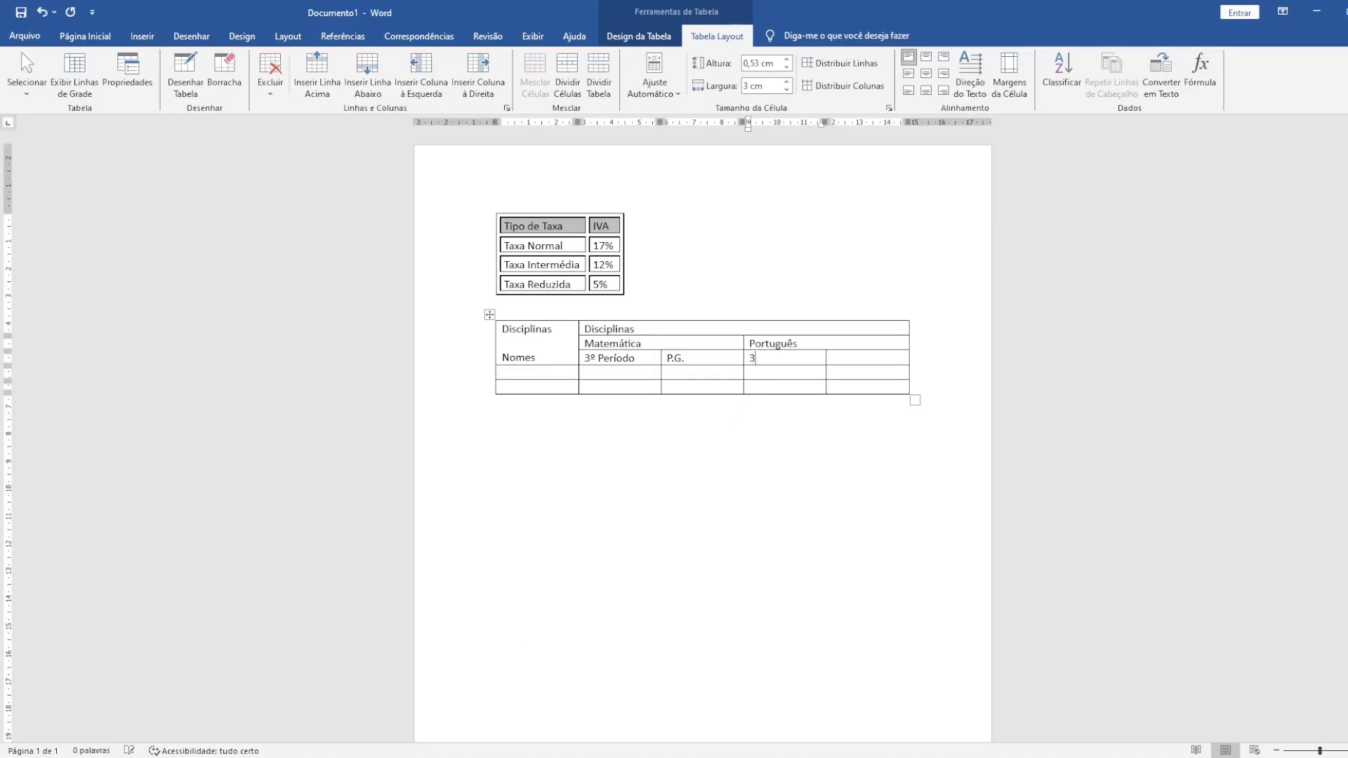
{"action": "type", "text": "3º M"}
{"action": "key", "text": "BackSpace"}
{"action": "type", "text": "Período"}
{"action": "key", "text": "Tab"}
{"action": "type", "text": "P.G"}
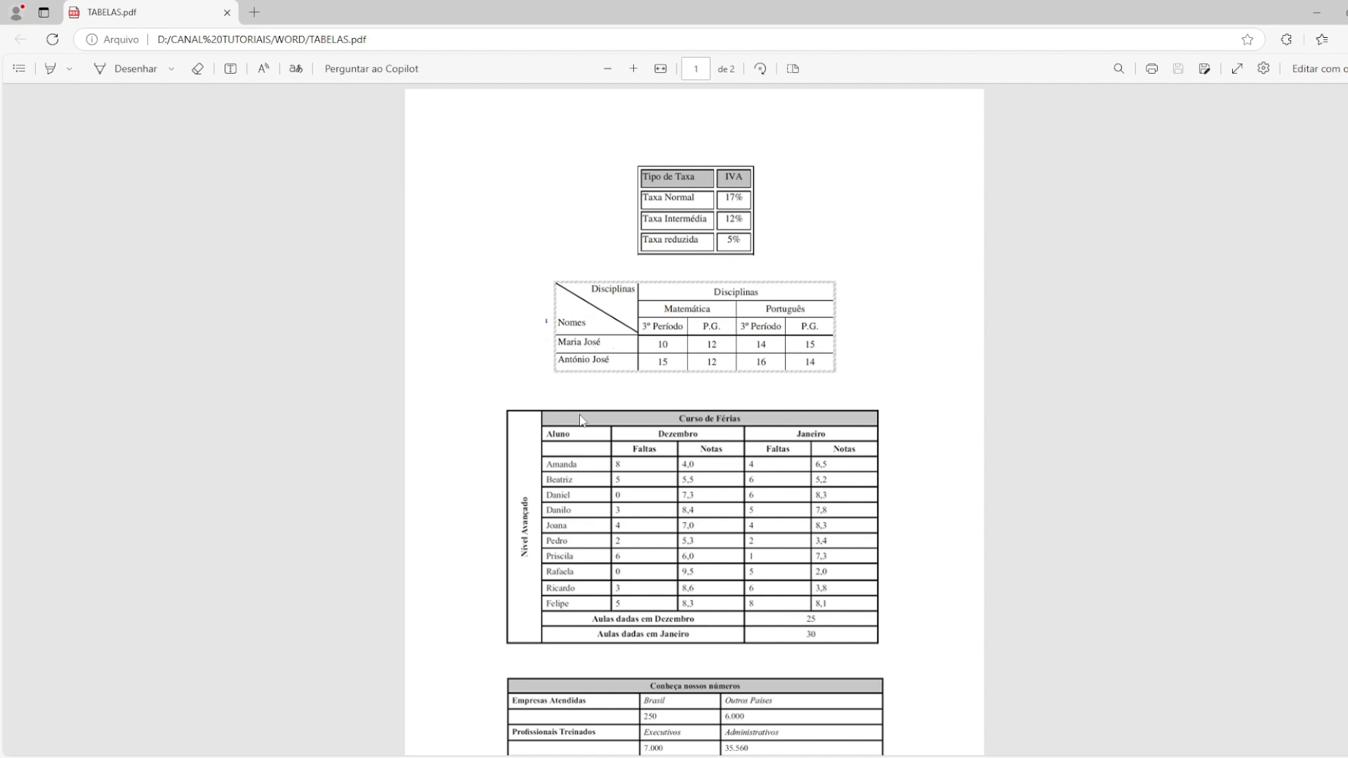
- Fill the last two rows with the students' names and grades from the PDF: 10, 12, 14, 15 and 15, 12, 16, 14
{"action": "key", "text": "alt+Tab"}
{"action": "left_click", "coordinate": [523, 375]}
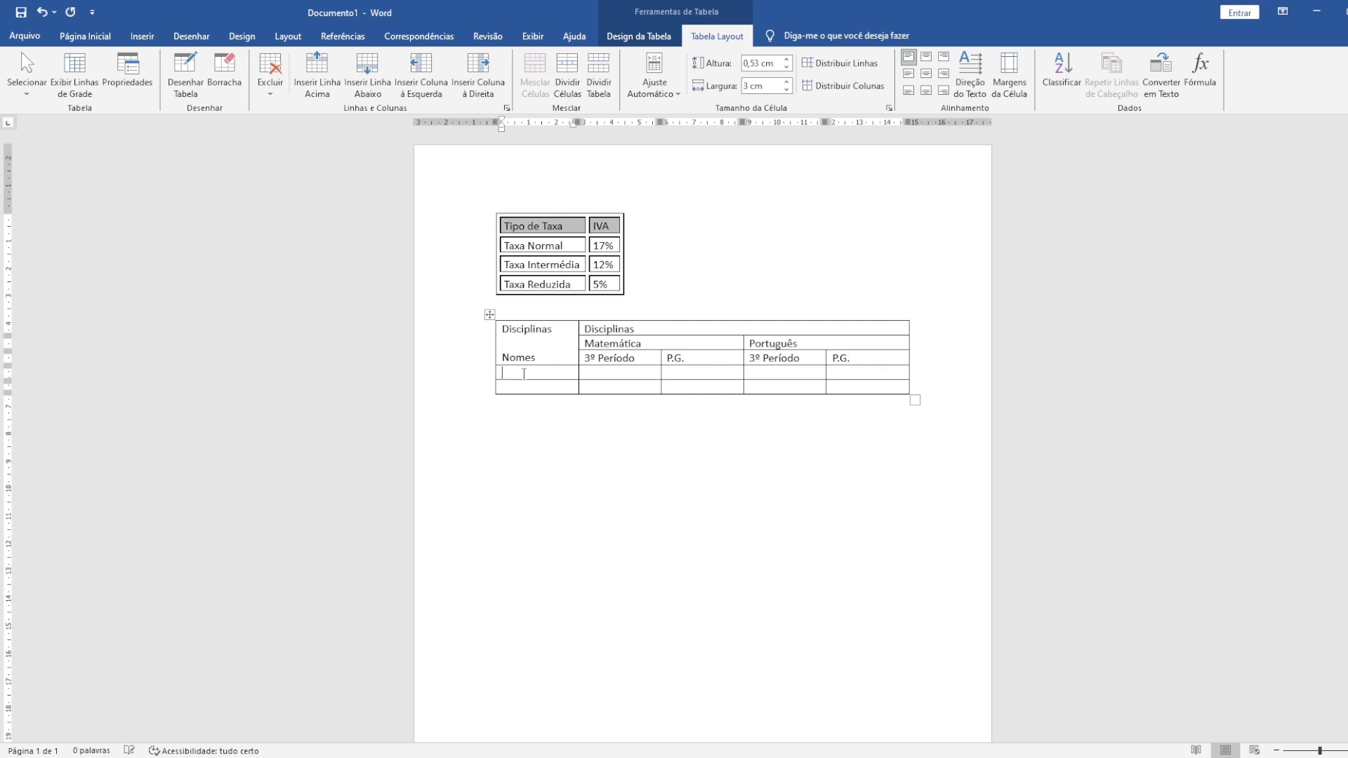
{"action": "type", "text": "Maria José"}
{"action": "left_click", "coordinate": [601, 370]}
{"action": "left_click", "coordinate": [550, 374]}
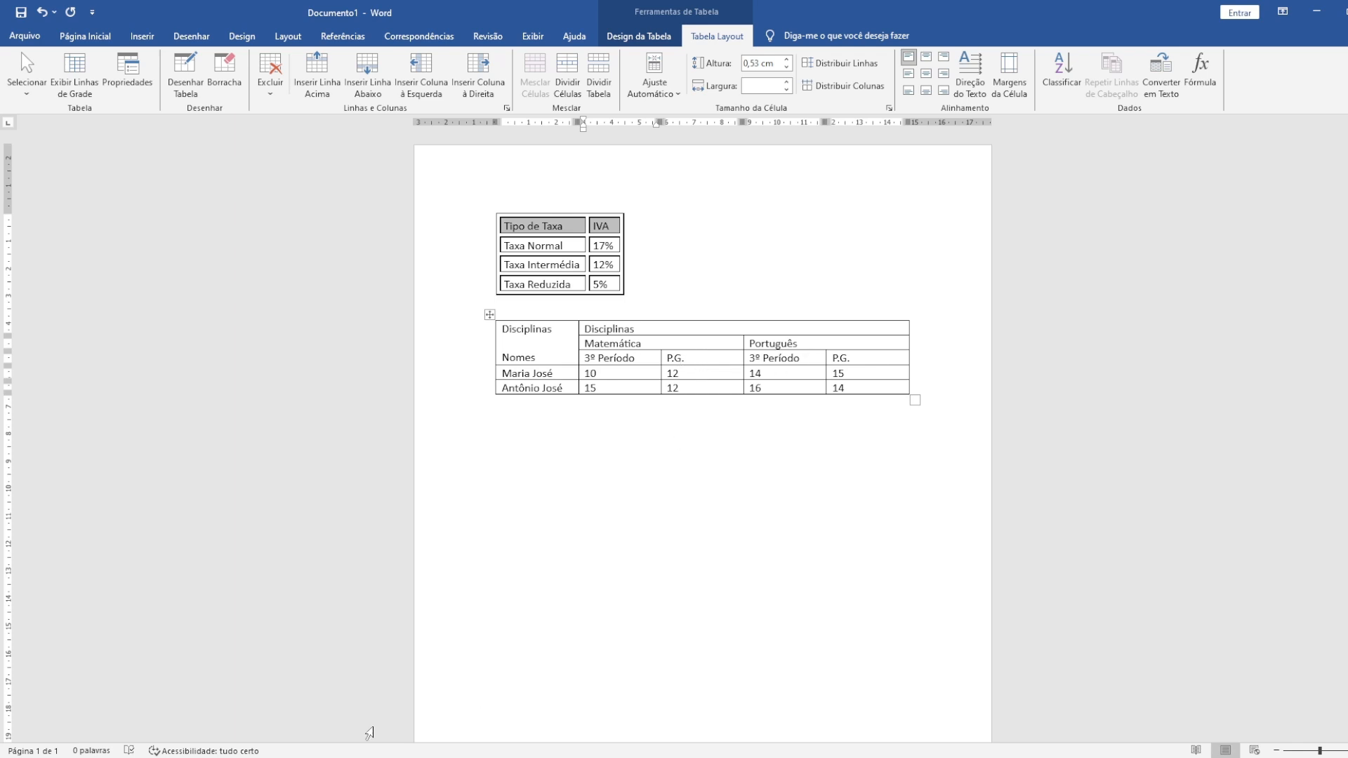
- Compare with the PDF sample and narrow the 3º Período column under Matemática to fit its heading
{"action": "left_click", "coordinate": [358, 756]}
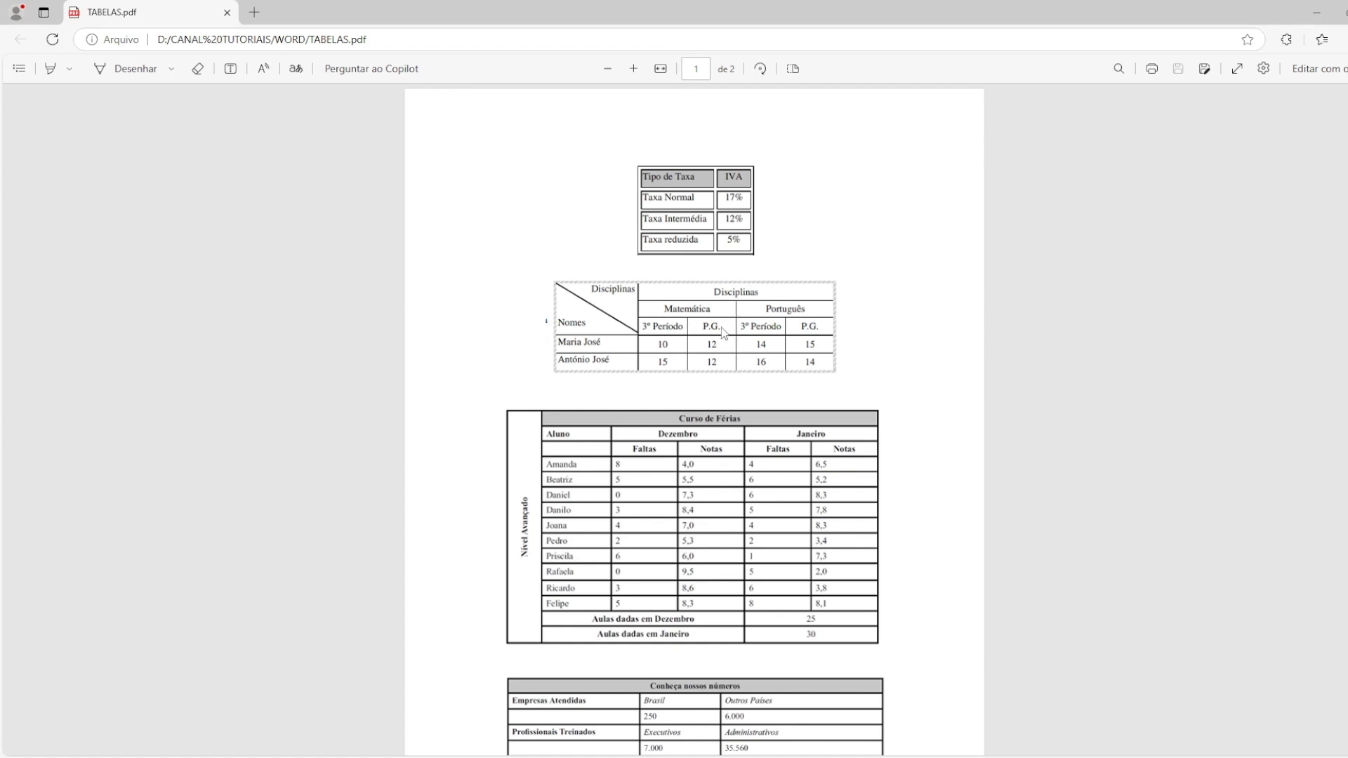
{"action": "left_click", "coordinate": [351, 757]}
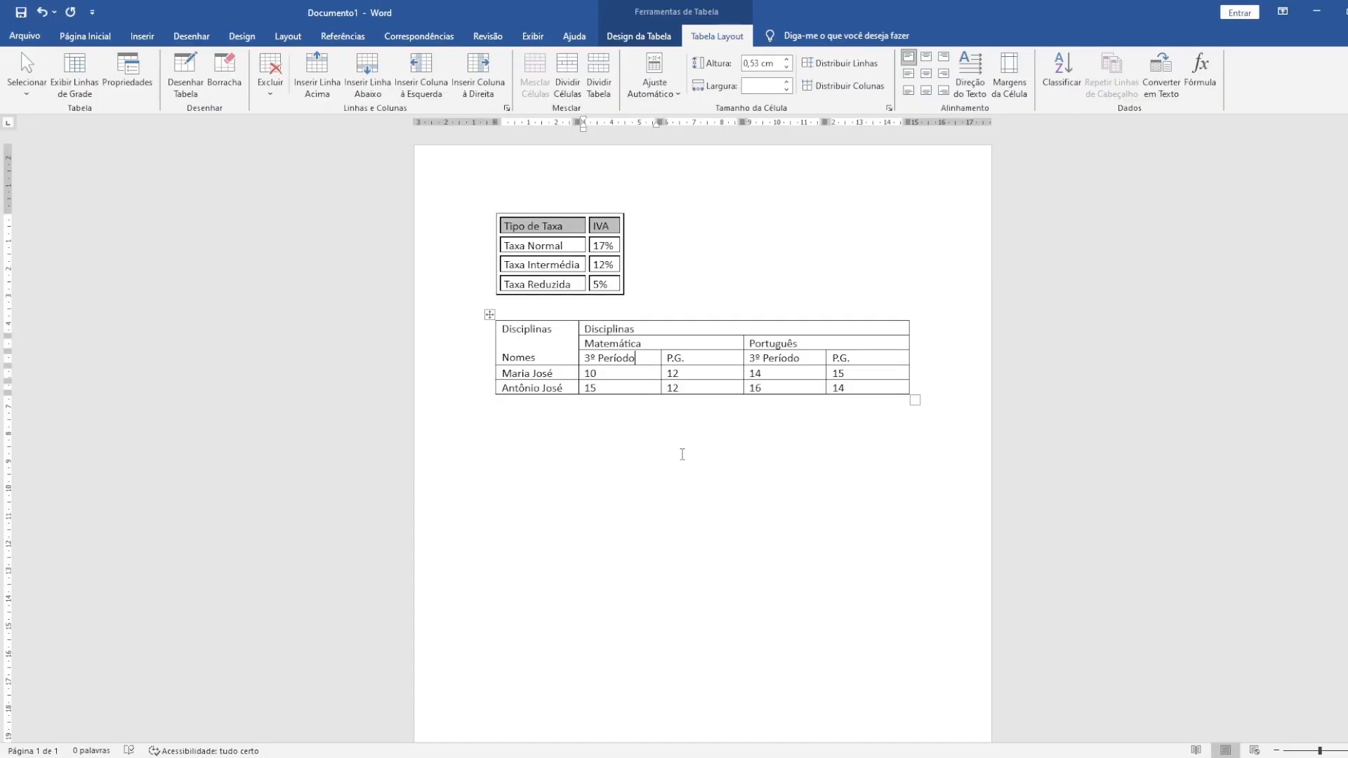
{"action": "mouse_move", "coordinate": [661, 358]}
{"action": "left_mouse_down"}
{"action": "mouse_move", "coordinate": [640, 359]}
{"action": "mouse_move", "coordinate": [668, 359]}
{"action": "left_mouse_up"}
{"action": "left_click_drag", "start_coordinate": [668, 373], "coordinate": [641, 374]}
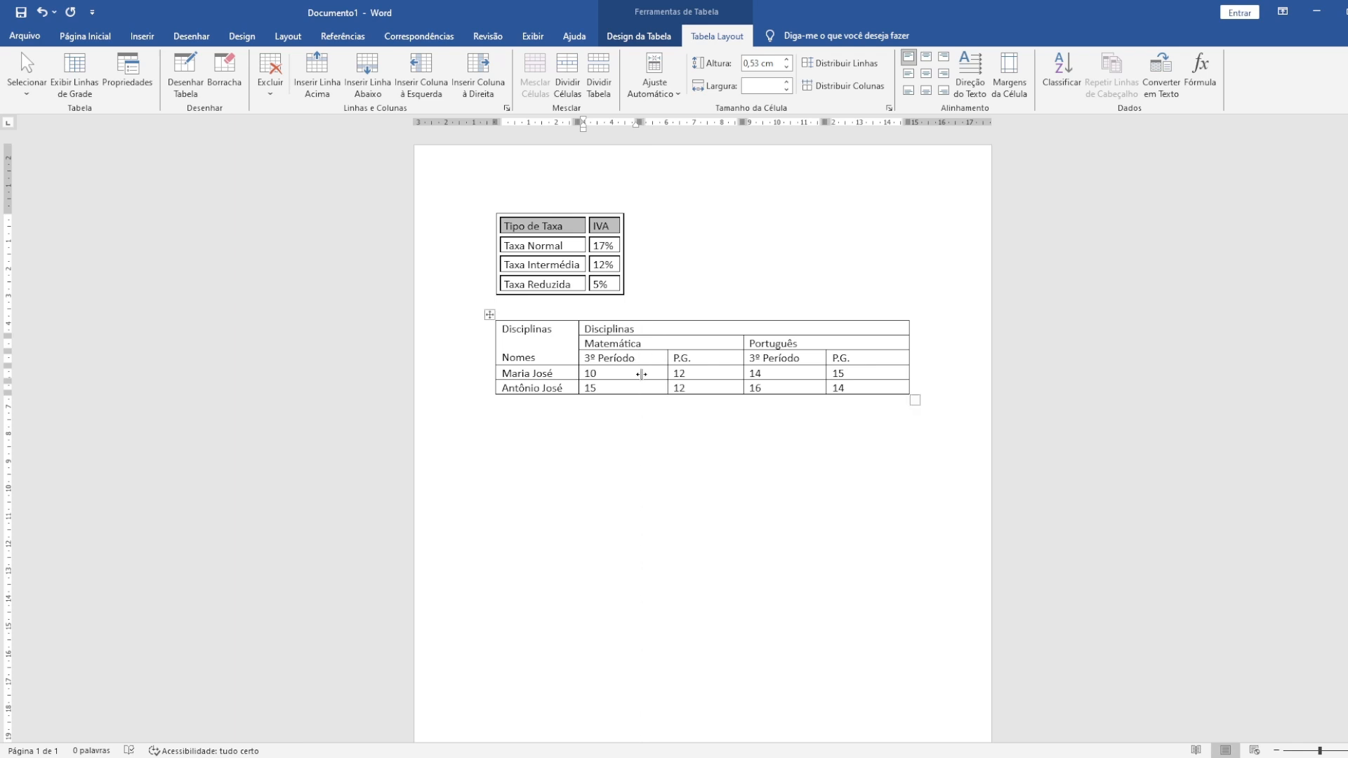
{"action": "left_click", "coordinate": [706, 371]}
{"action": "left_click", "coordinate": [671, 358]}
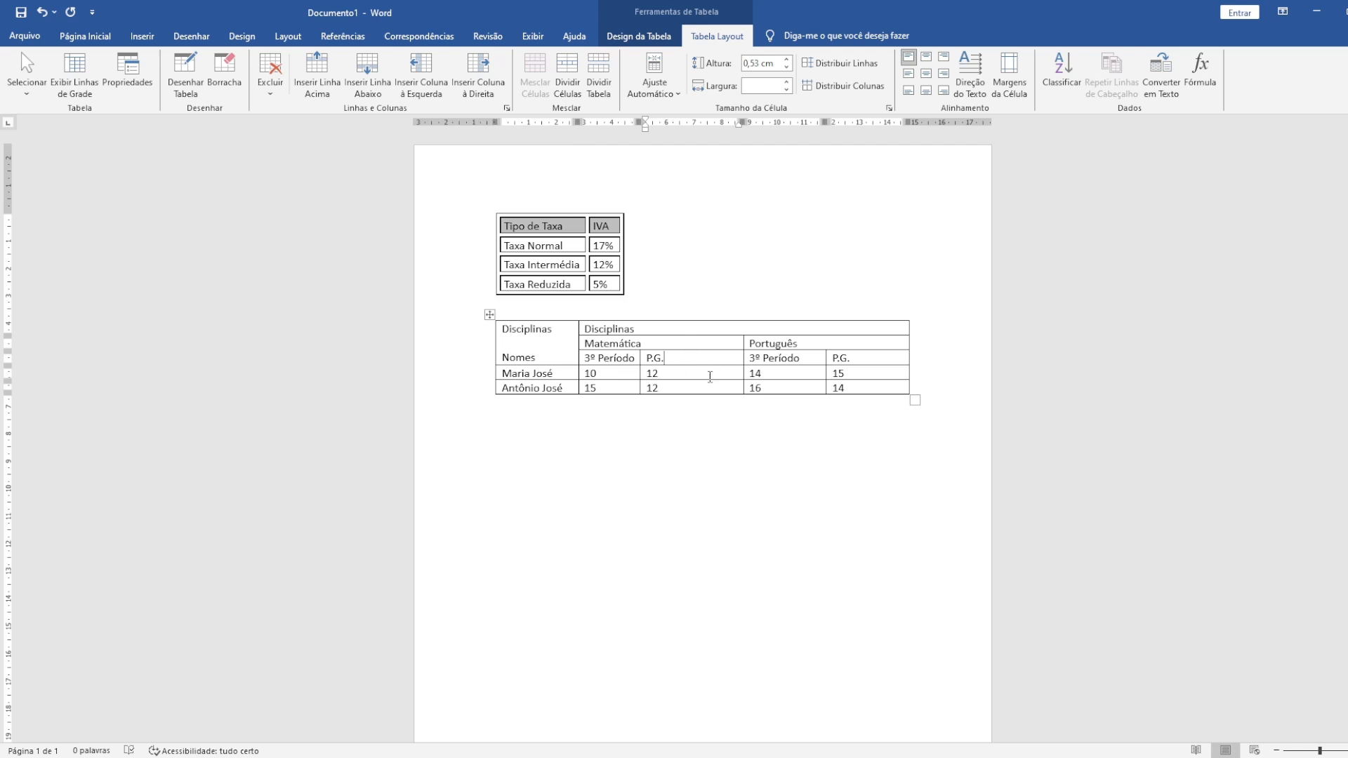
- Narrow the P.G. column under Matemática to nearly the width of the 3º Período column beside it
{"action": "left_click", "coordinate": [707, 373]}
{"action": "left_click", "coordinate": [706, 373]}
{"action": "left_click_drag", "start_coordinate": [742, 358], "coordinate": [695, 359]}
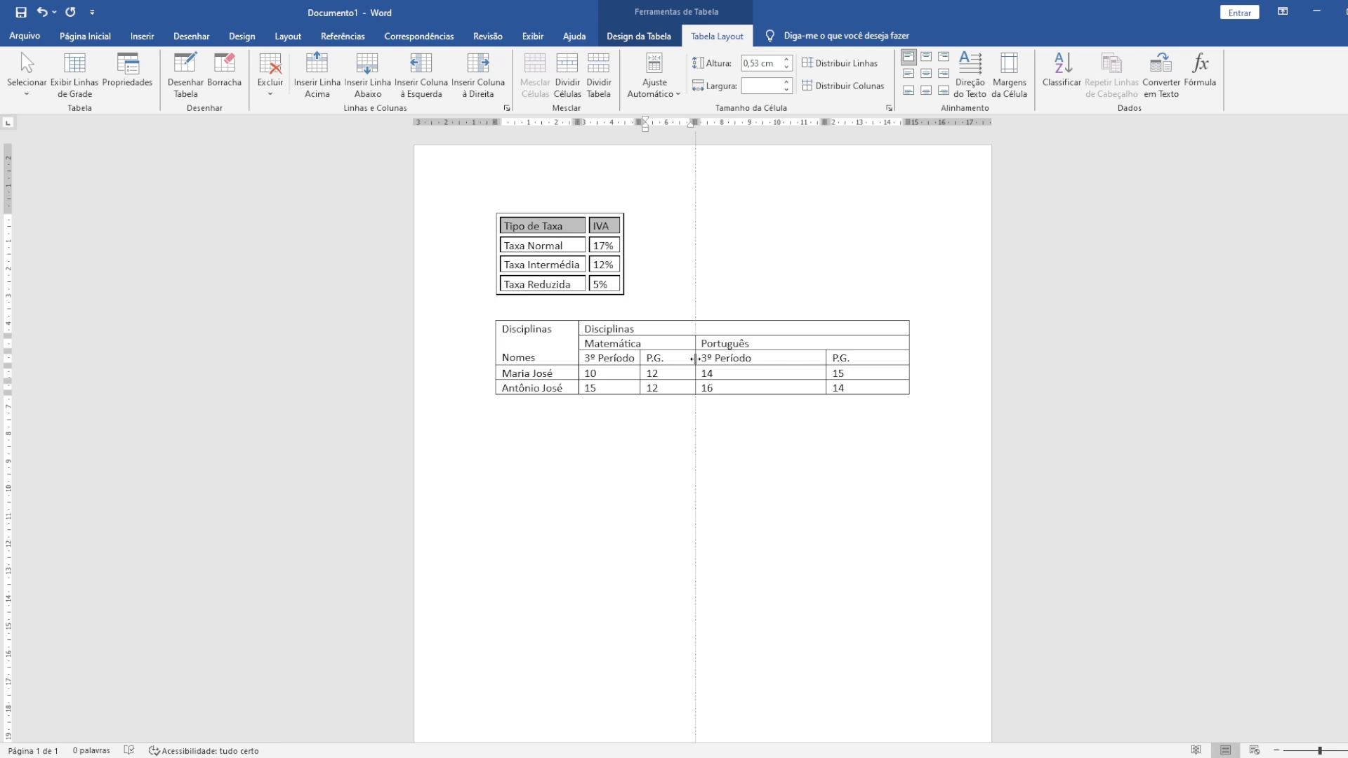
{"action": "left_click_drag", "start_coordinate": [693, 358], "coordinate": [695, 359]}
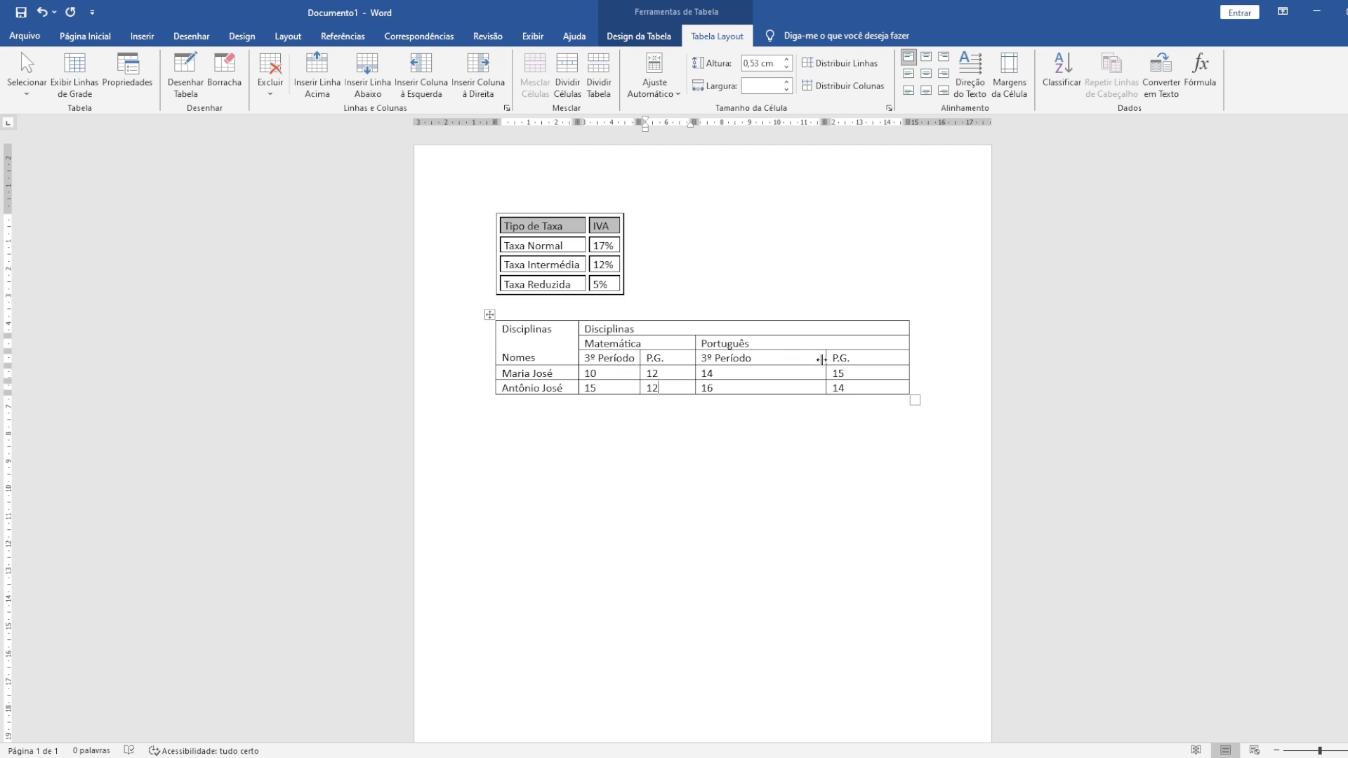
- Narrow the 3º Período and P.G. columns under Português to match the Matemática columns
{"action": "left_click_drag", "start_coordinate": [821, 360], "coordinate": [757, 356]}
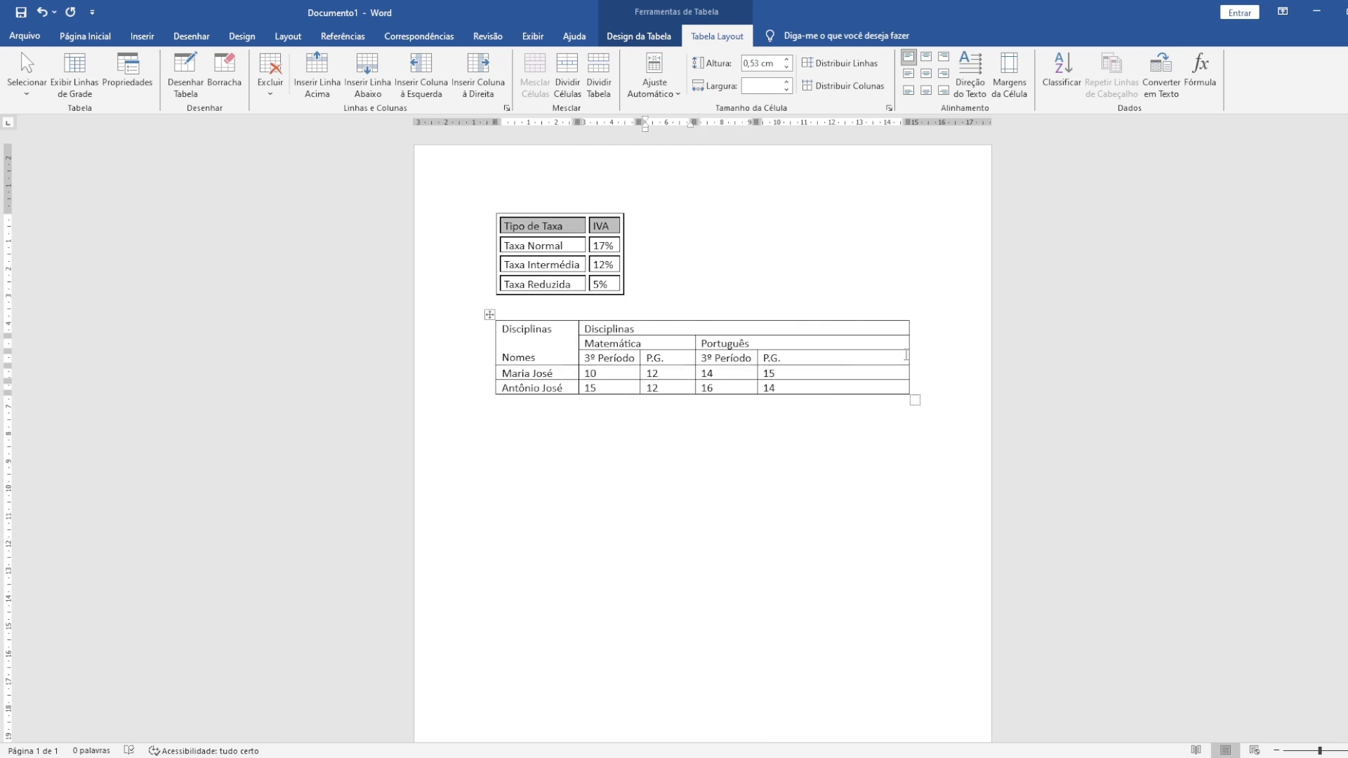
{"action": "left_click_drag", "start_coordinate": [909, 356], "coordinate": [818, 356]}
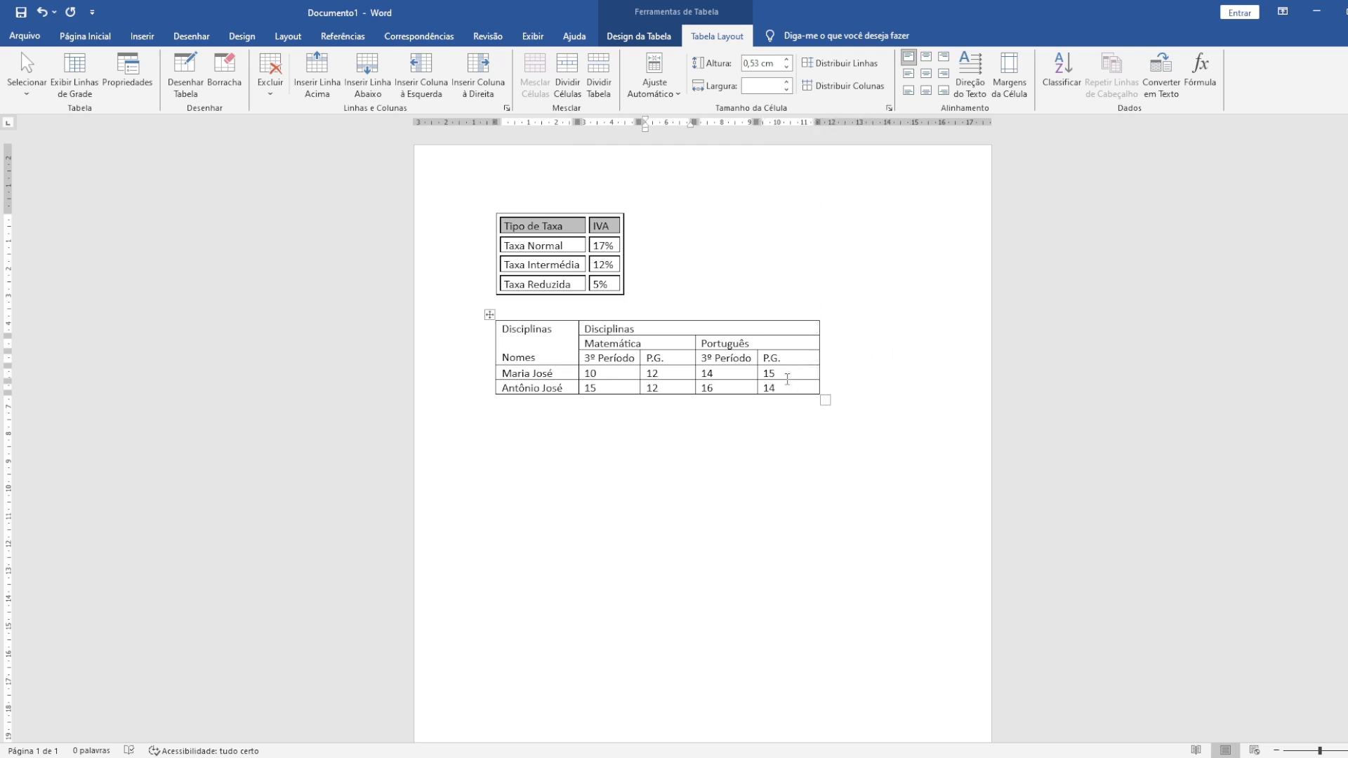
{"action": "left_click", "coordinate": [779, 373]}
- Compare the resized grades table with the second sample in TABELAS.pdf
{"action": "left_click", "coordinate": [340, 757]}
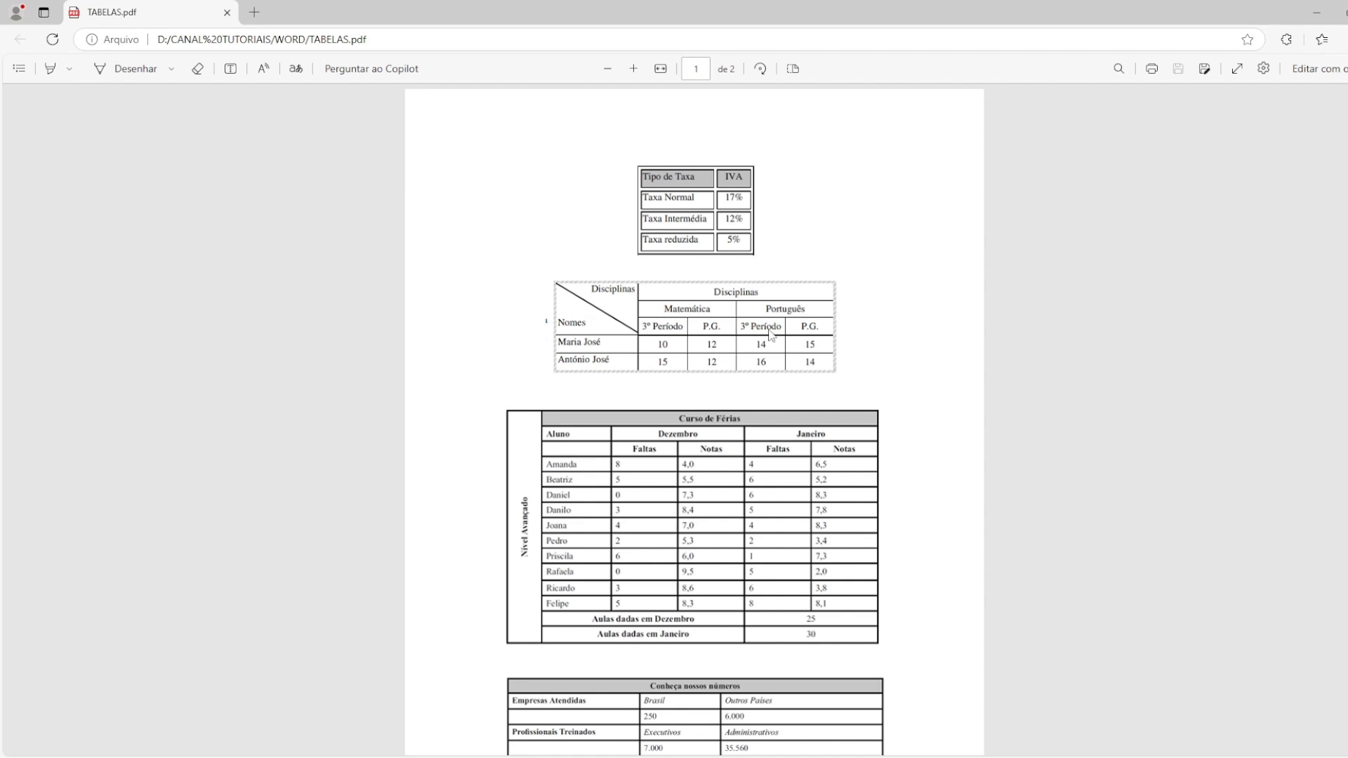
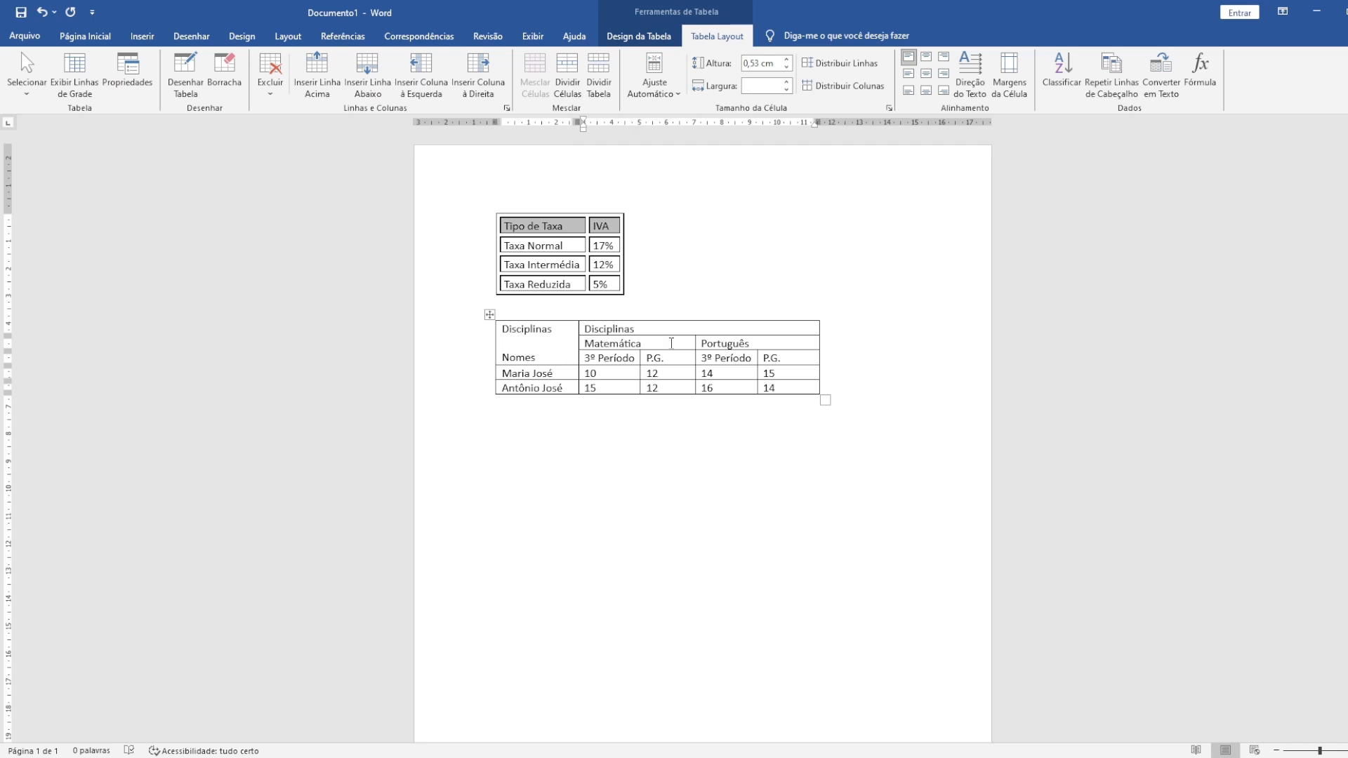
{"action": "left_click", "coordinate": [663, 343]}
{"action": "left_click", "coordinate": [672, 358]}
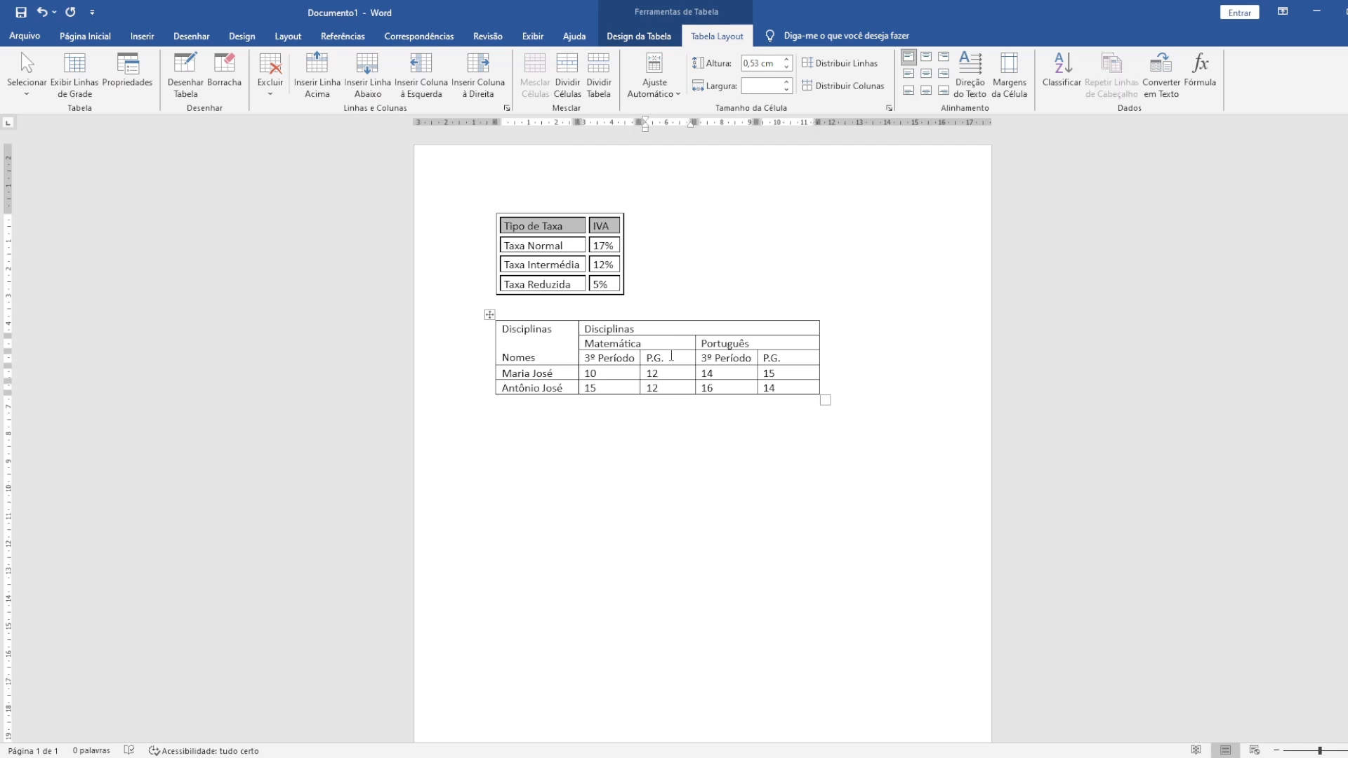
- Activate the Border Painter with the slanted thick-dash line style and a light blue pen colour
{"action": "left_click", "coordinate": [643, 40]}
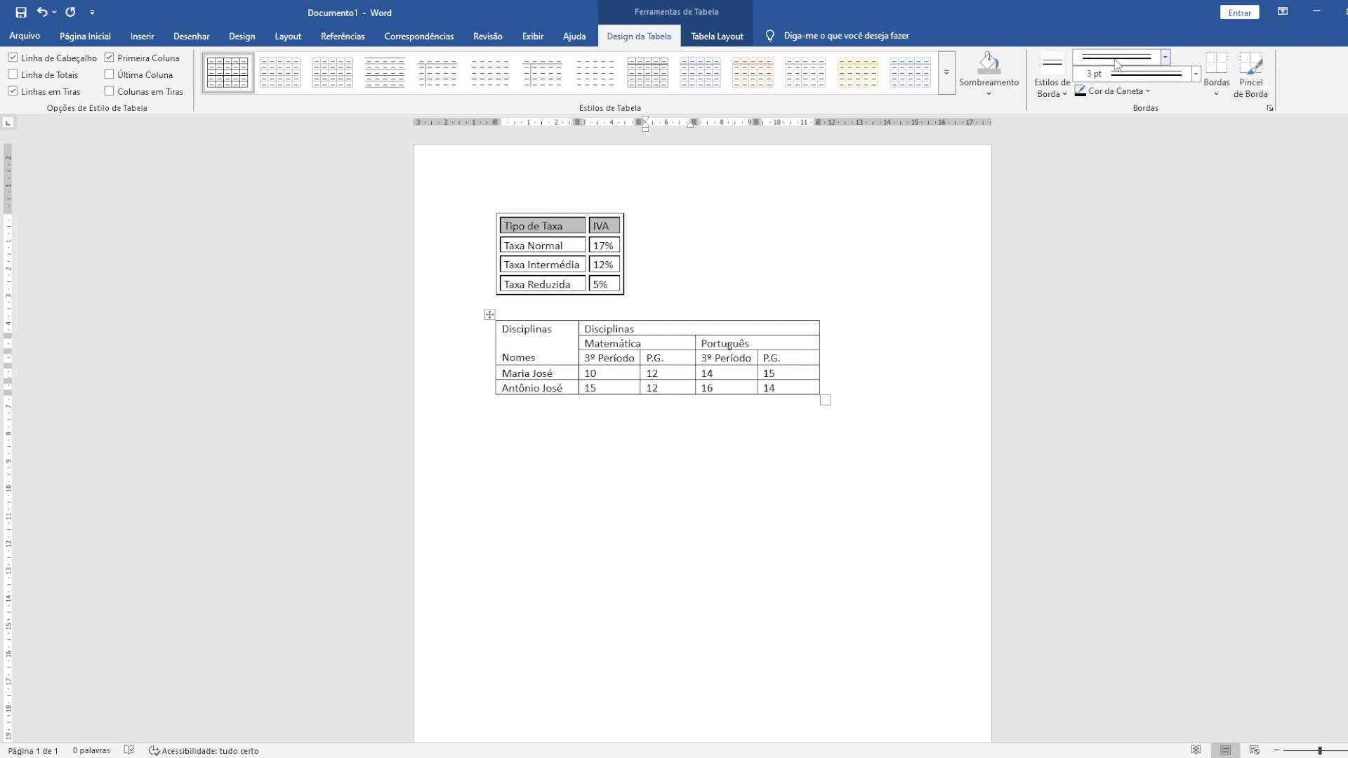
{"action": "left_click", "coordinate": [1252, 85]}
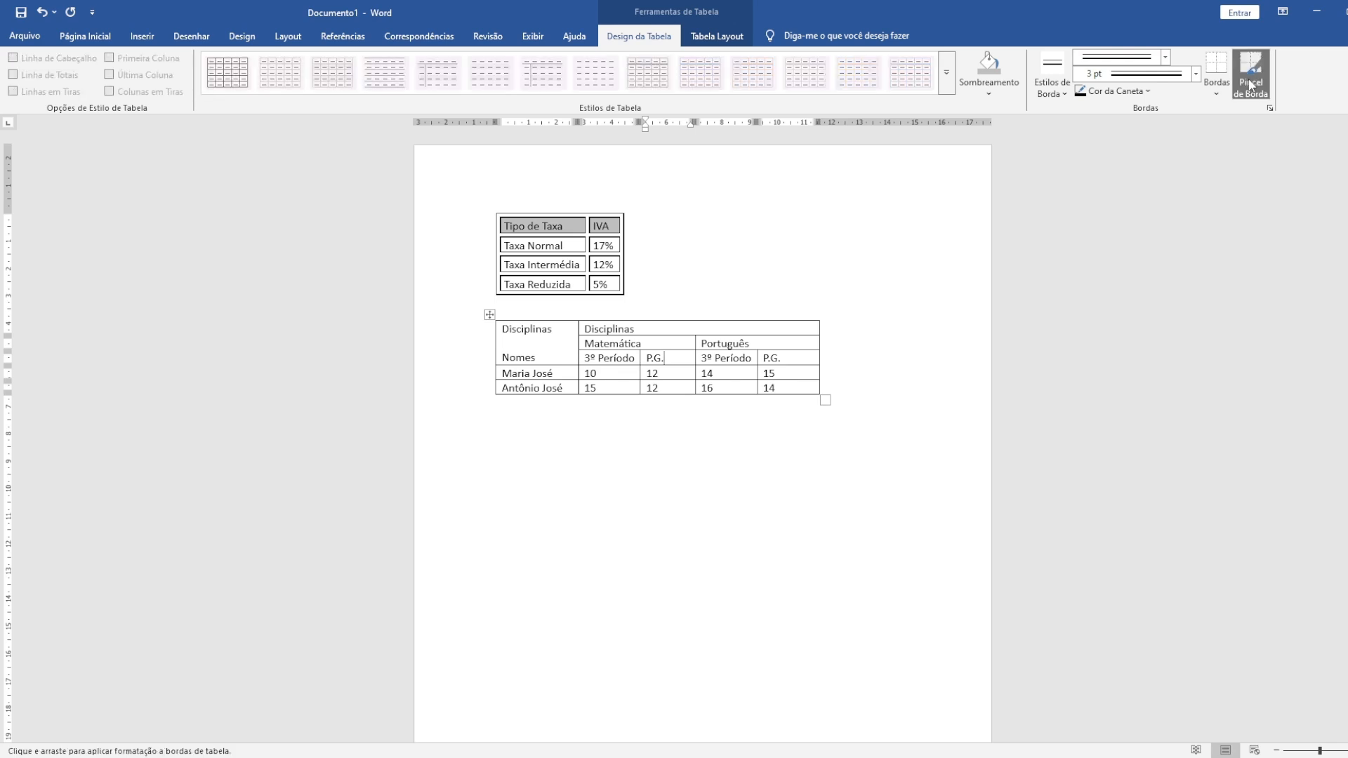
{"action": "left_click", "coordinate": [1165, 57]}
{"action": "left_click", "coordinate": [1165, 57]}
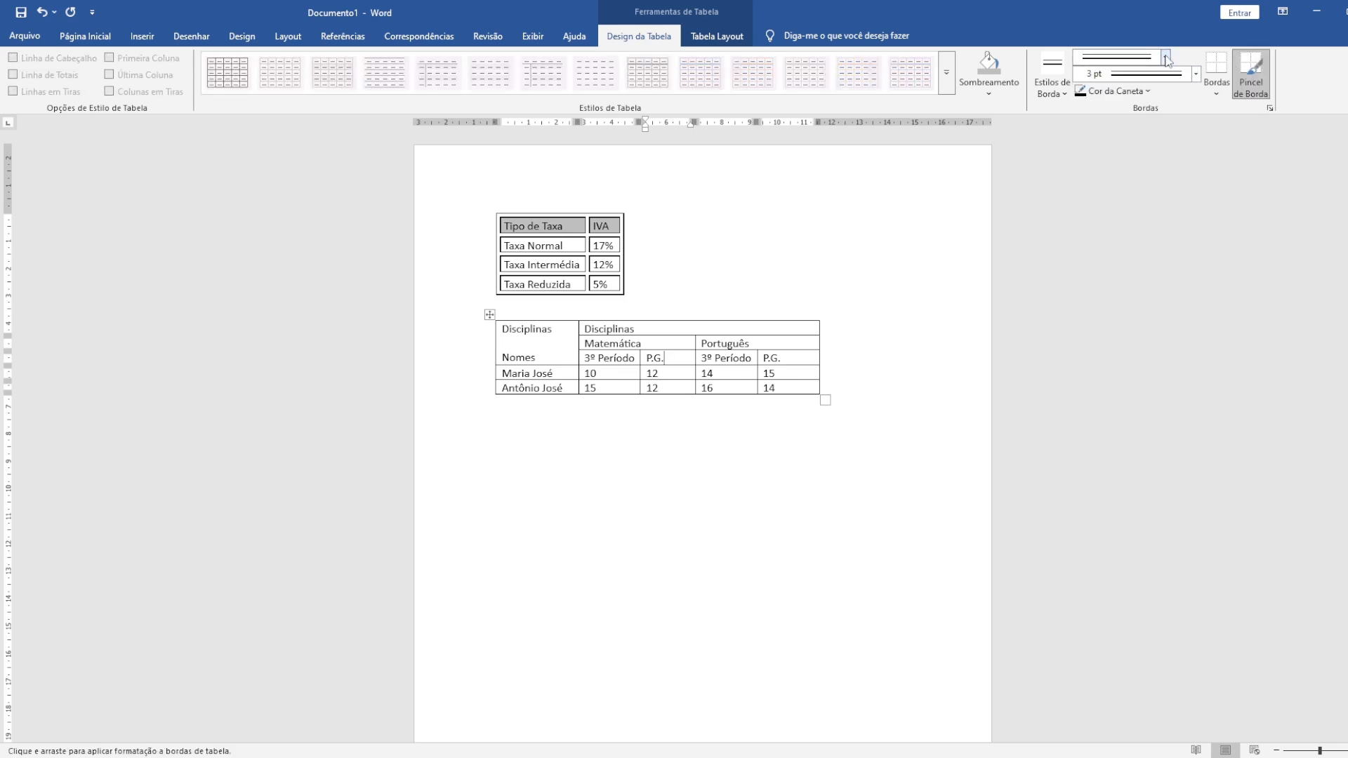
{"action": "left_click", "coordinate": [1166, 57]}
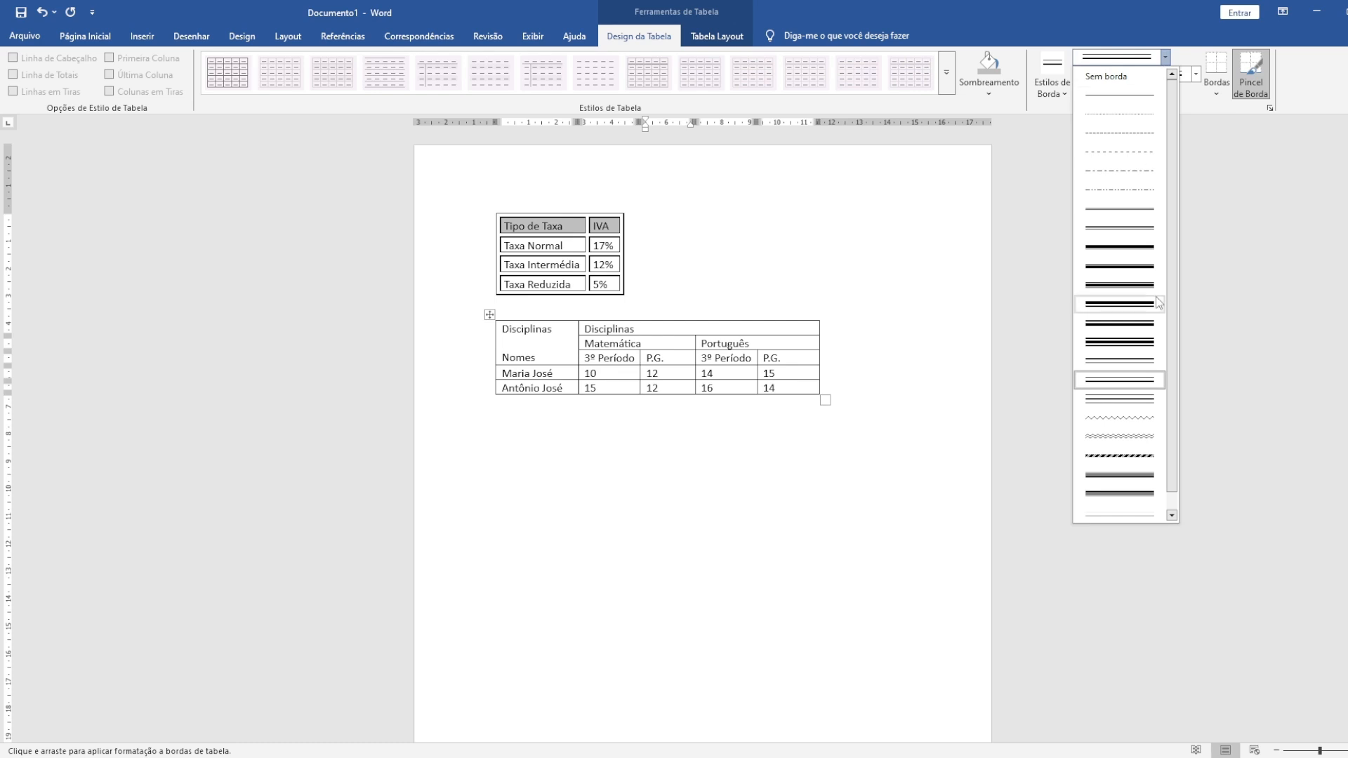
{"action": "scroll", "coordinate": [1154, 366], "scroll_direction": "down", "scroll_amount": 1}
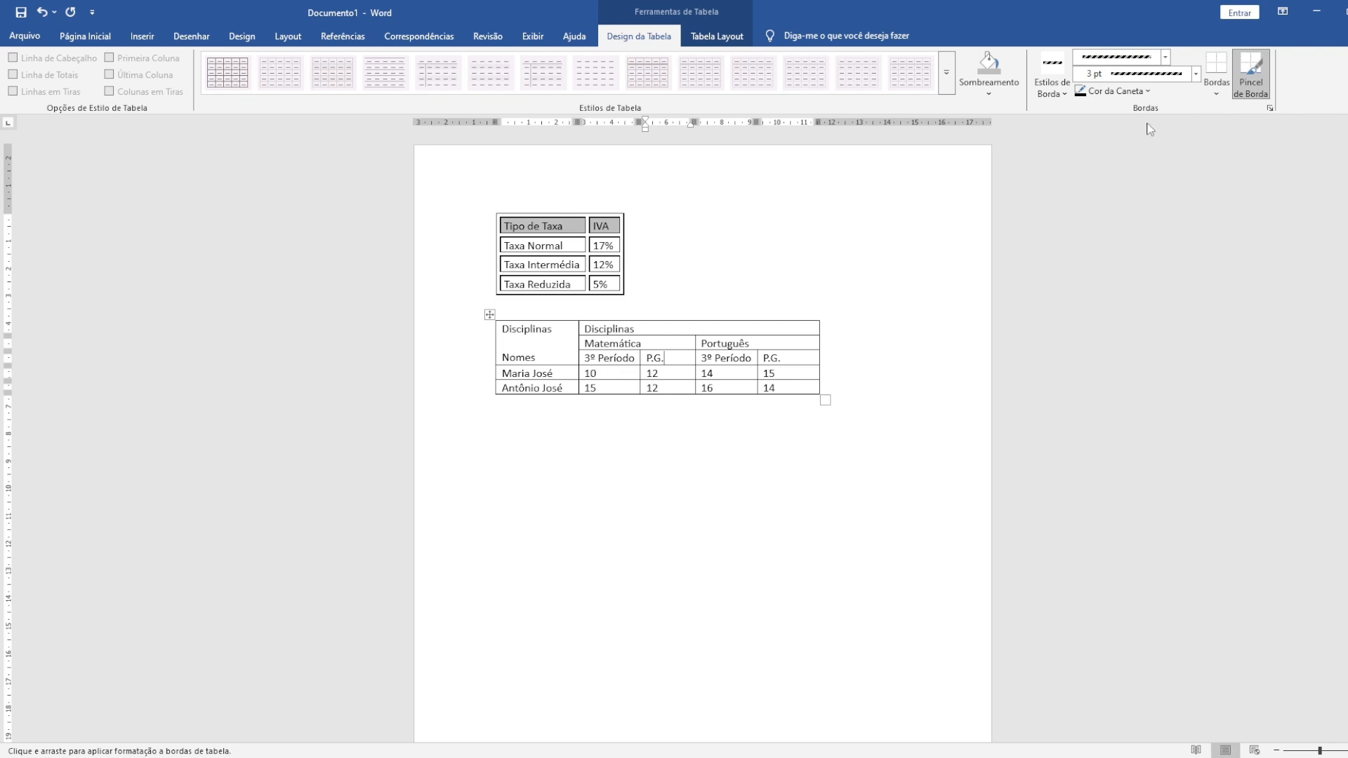
{"action": "left_click", "coordinate": [1148, 92]}
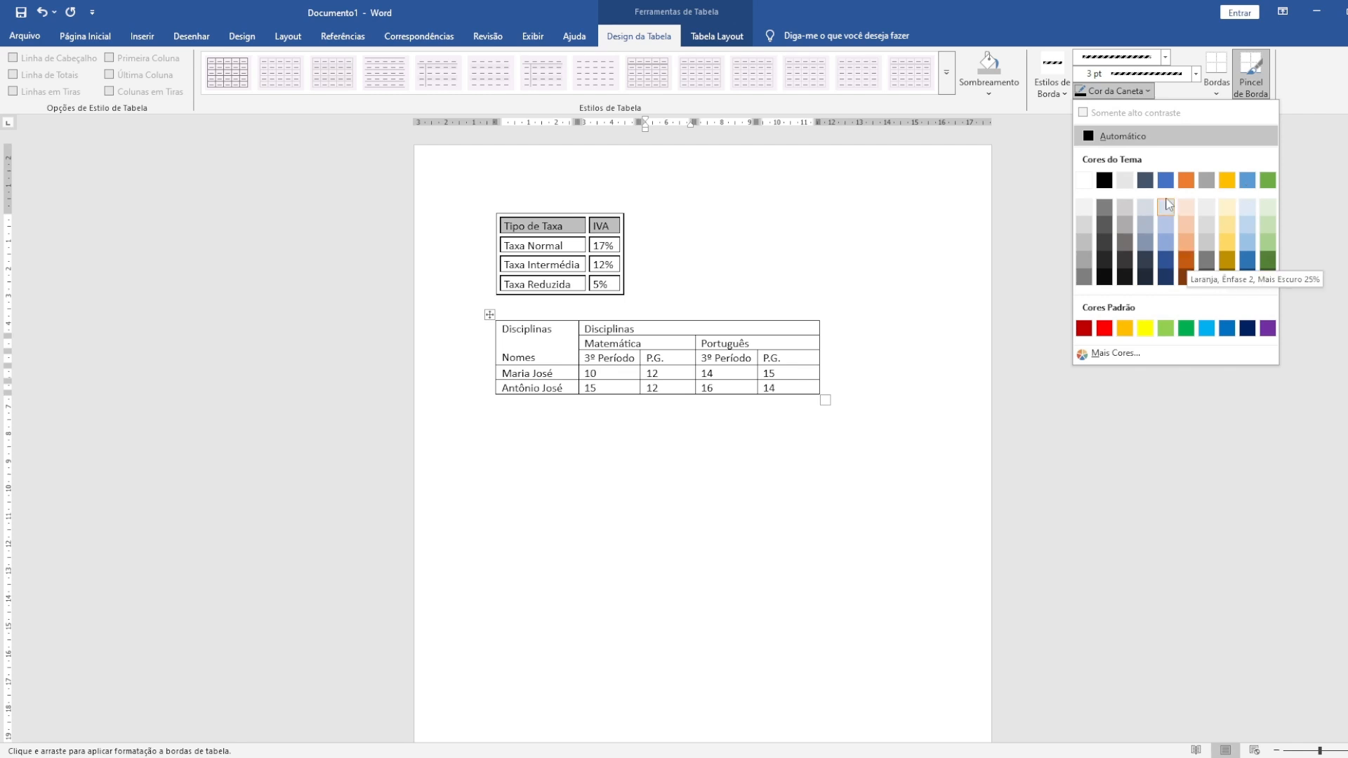
{"action": "left_click", "coordinate": [1248, 245]}
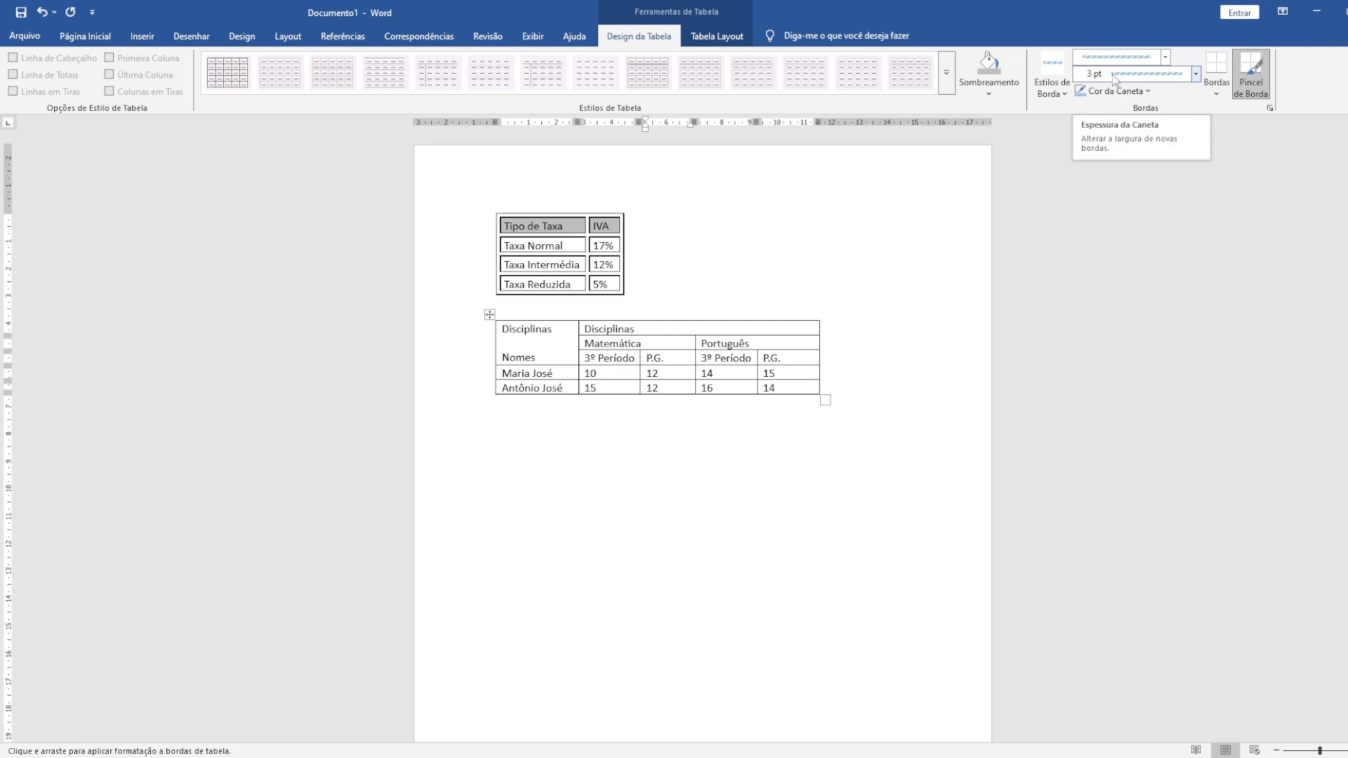
- Paint the top and right outer borders of the grades table with the 3 pt light blue slanted-dash line
{"action": "left_click", "coordinate": [1167, 59]}
{"action": "left_click", "coordinate": [1167, 60]}
{"action": "left_click_drag", "start_coordinate": [505, 320], "coordinate": [770, 318]}
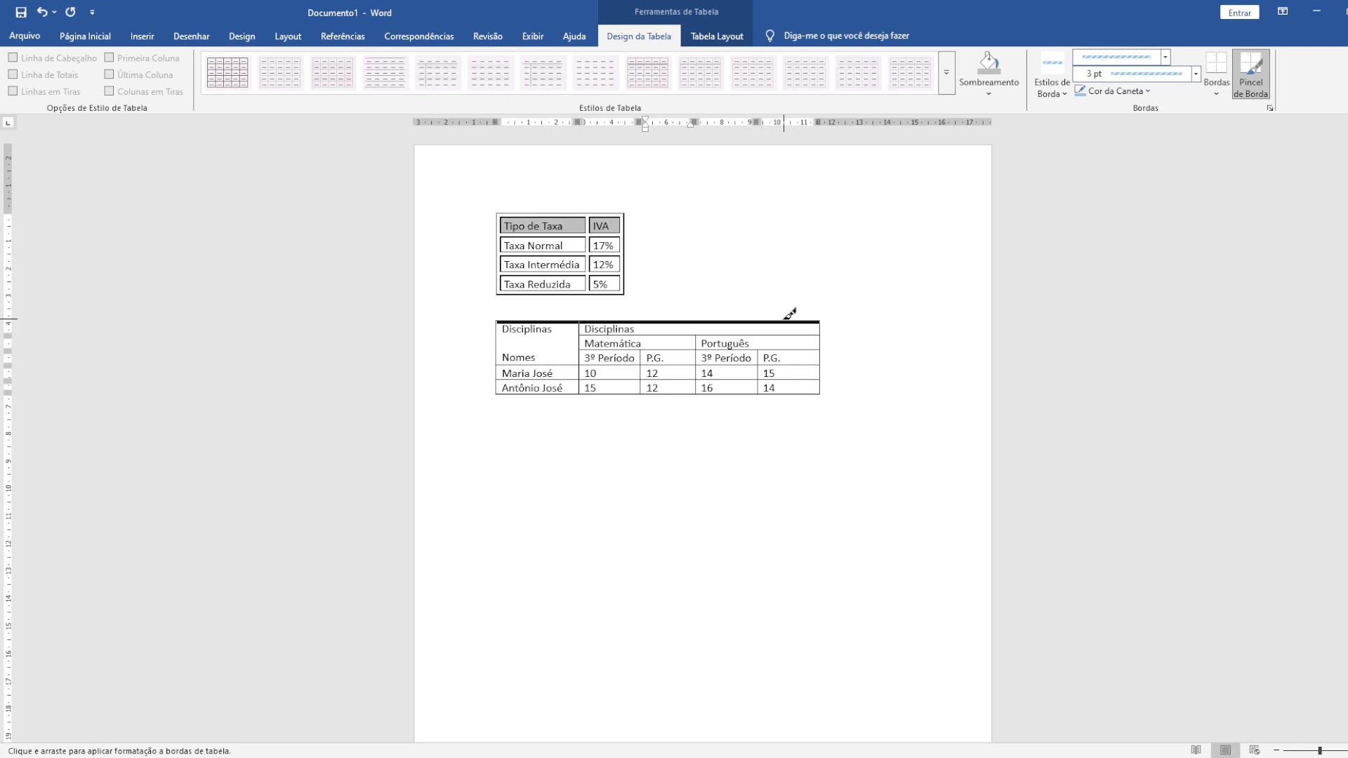
{"action": "left_click_drag", "start_coordinate": [785, 320], "coordinate": [786, 319]}
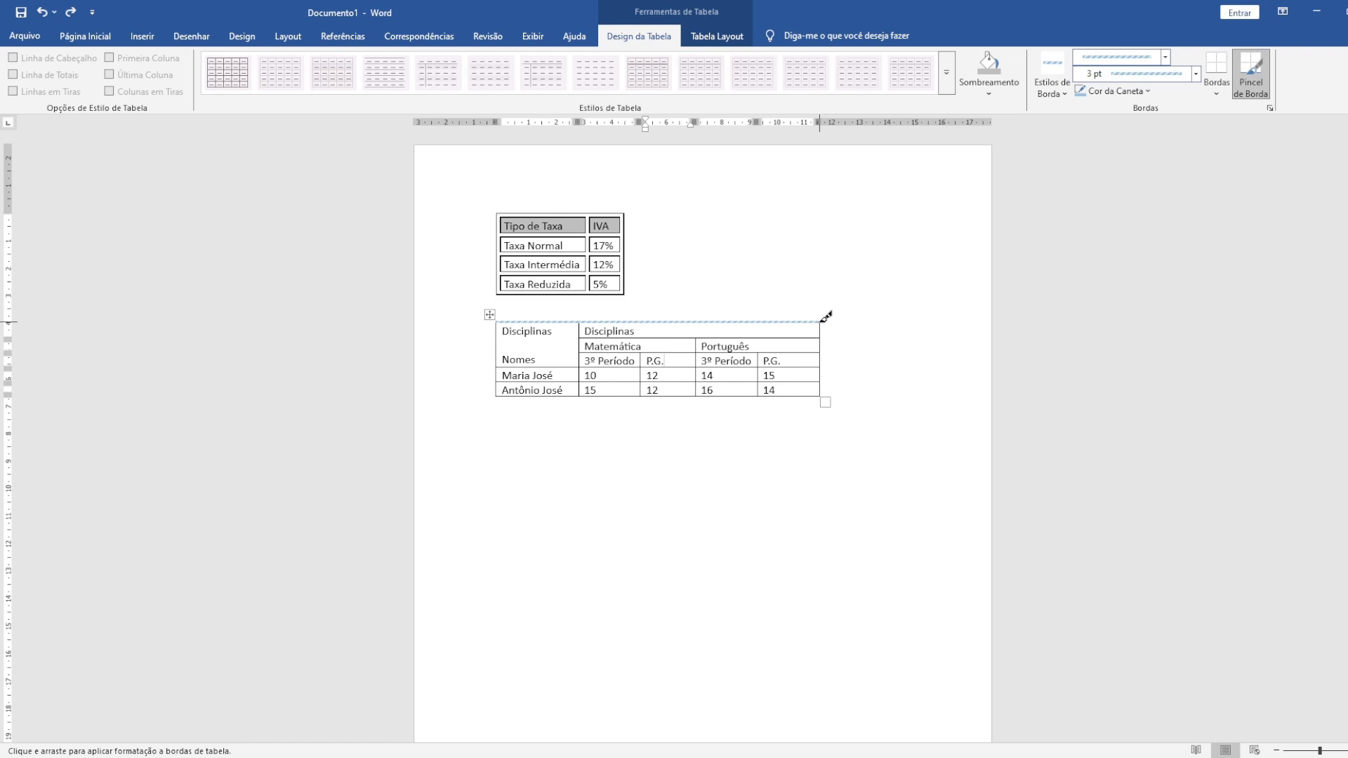
{"action": "left_click_drag", "start_coordinate": [828, 330], "coordinate": [828, 393]}
{"action": "key", "text": "Escape"}
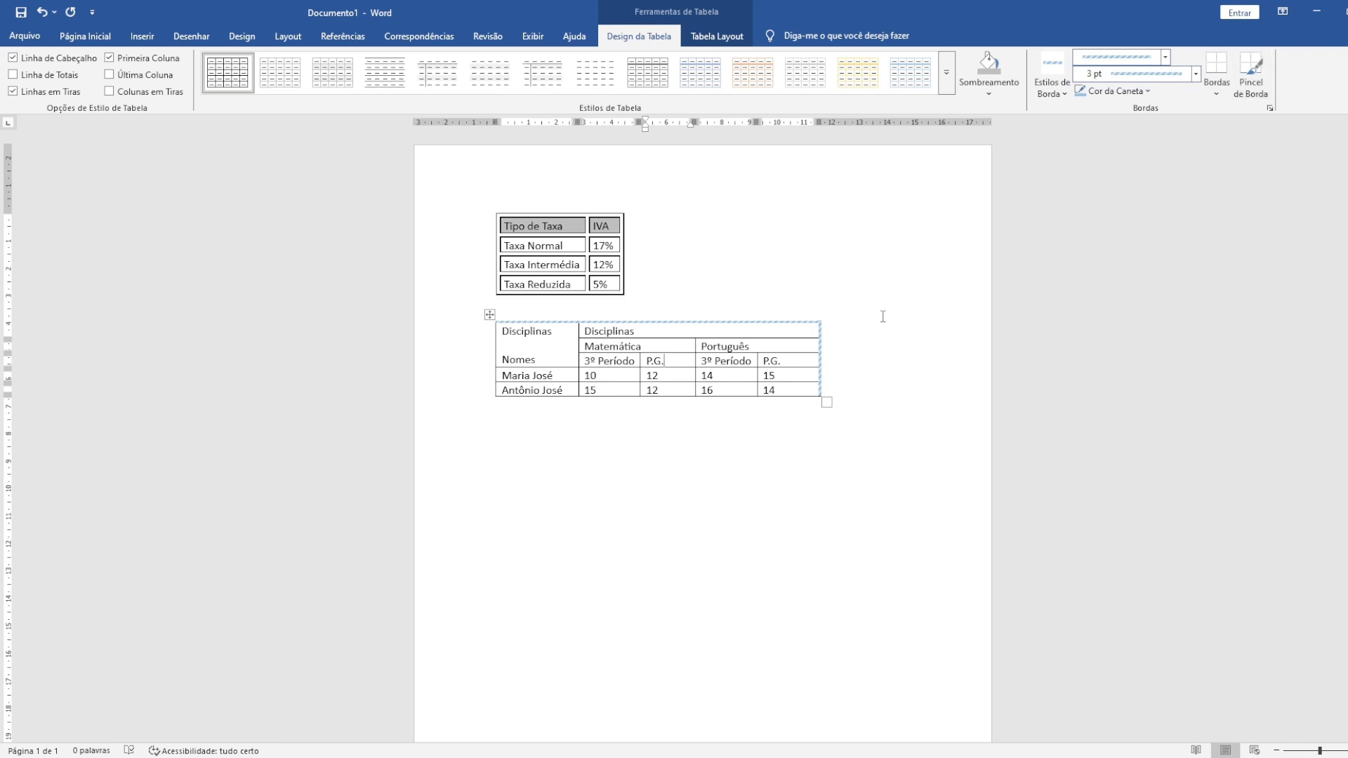
- Paint the bottom and left outer borders of the grades table in the same light blue dashed style and stop border painting
{"action": "left_click", "coordinate": [1251, 75]}
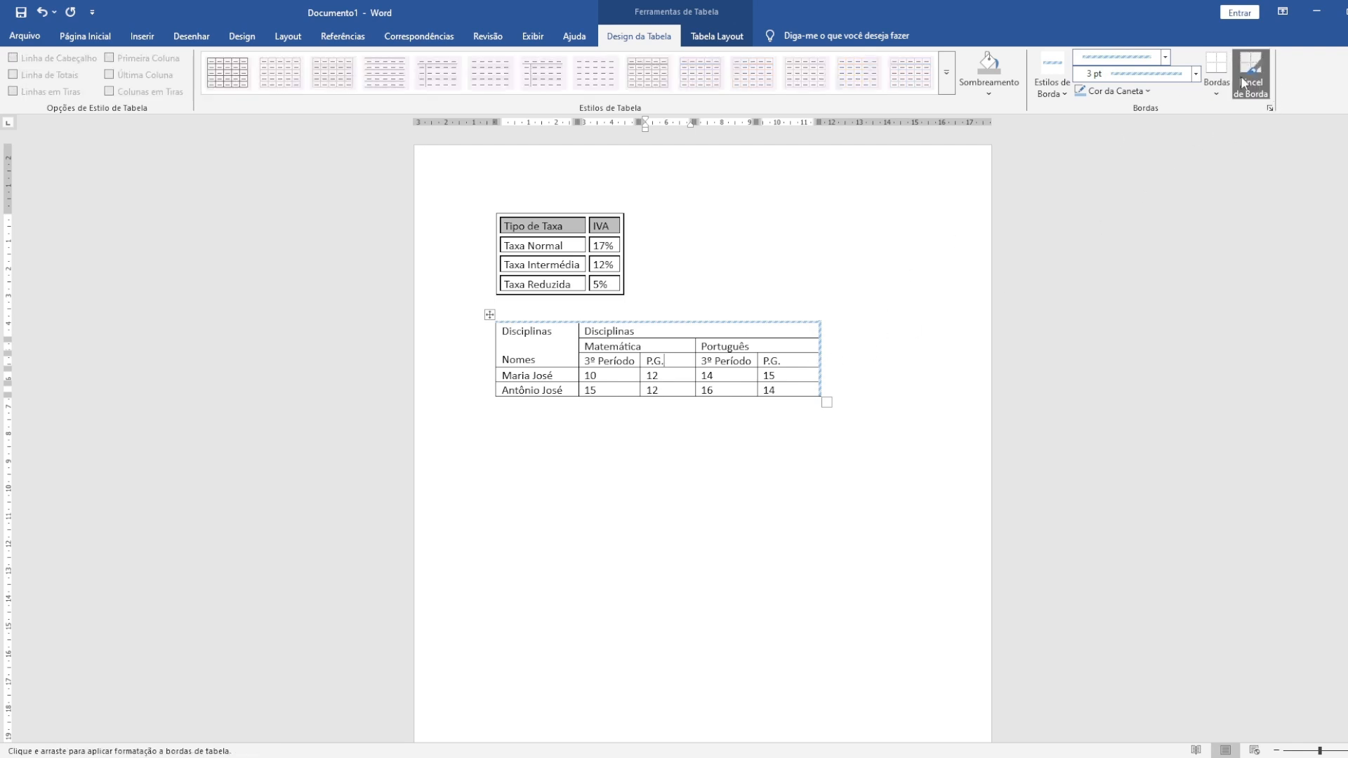
{"action": "left_click", "coordinate": [788, 395]}
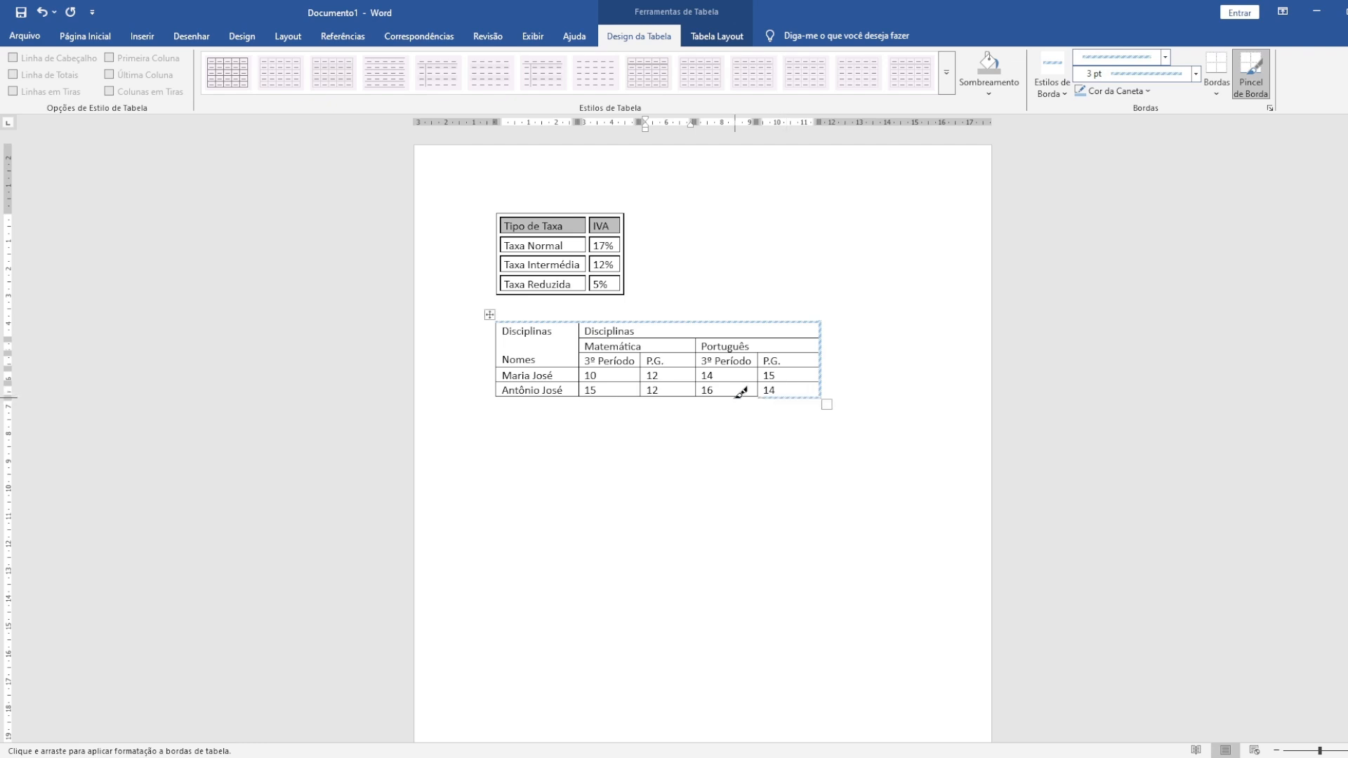
{"action": "mouse_move", "coordinate": [740, 393]}
{"action": "left_mouse_down"}
{"action": "mouse_move", "coordinate": [496, 395]}
{"action": "mouse_move", "coordinate": [499, 322]}
{"action": "left_mouse_up"}
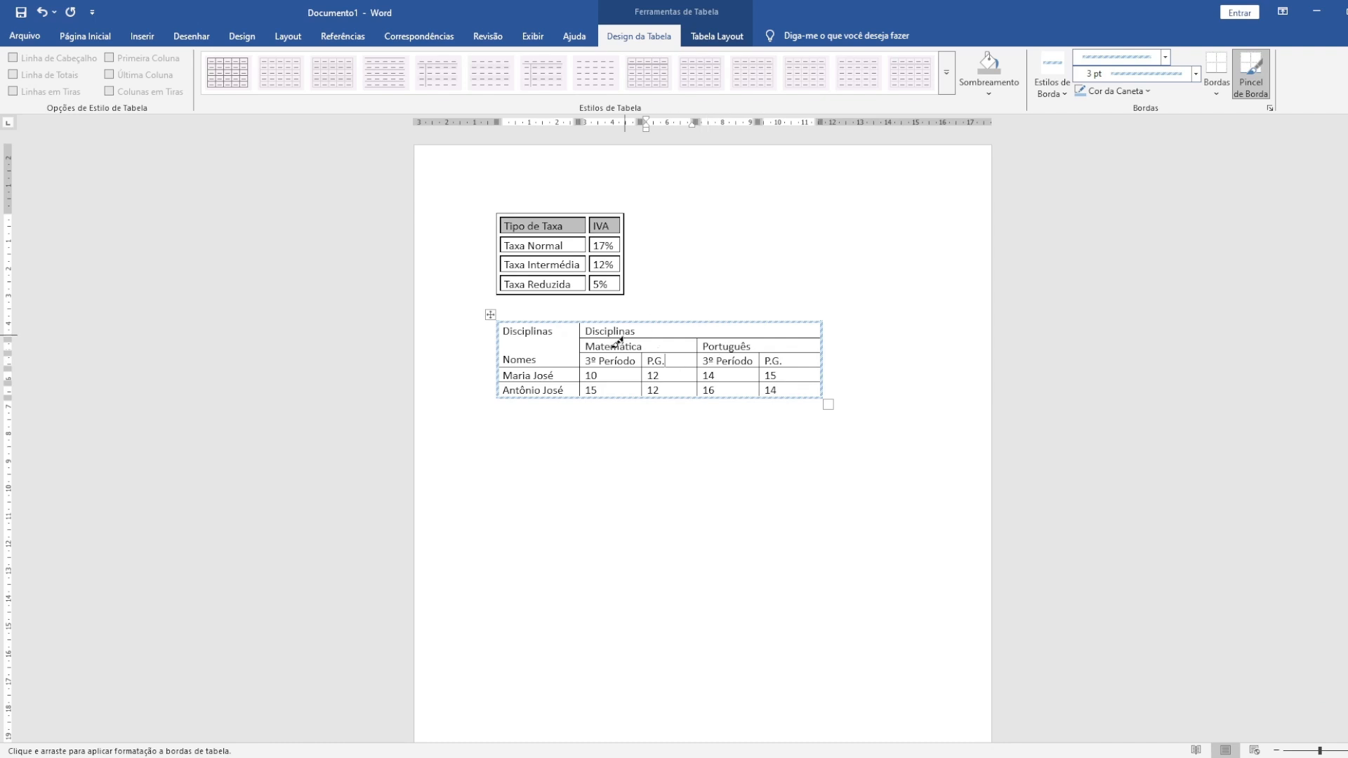
{"action": "left_click", "coordinate": [1252, 80]}
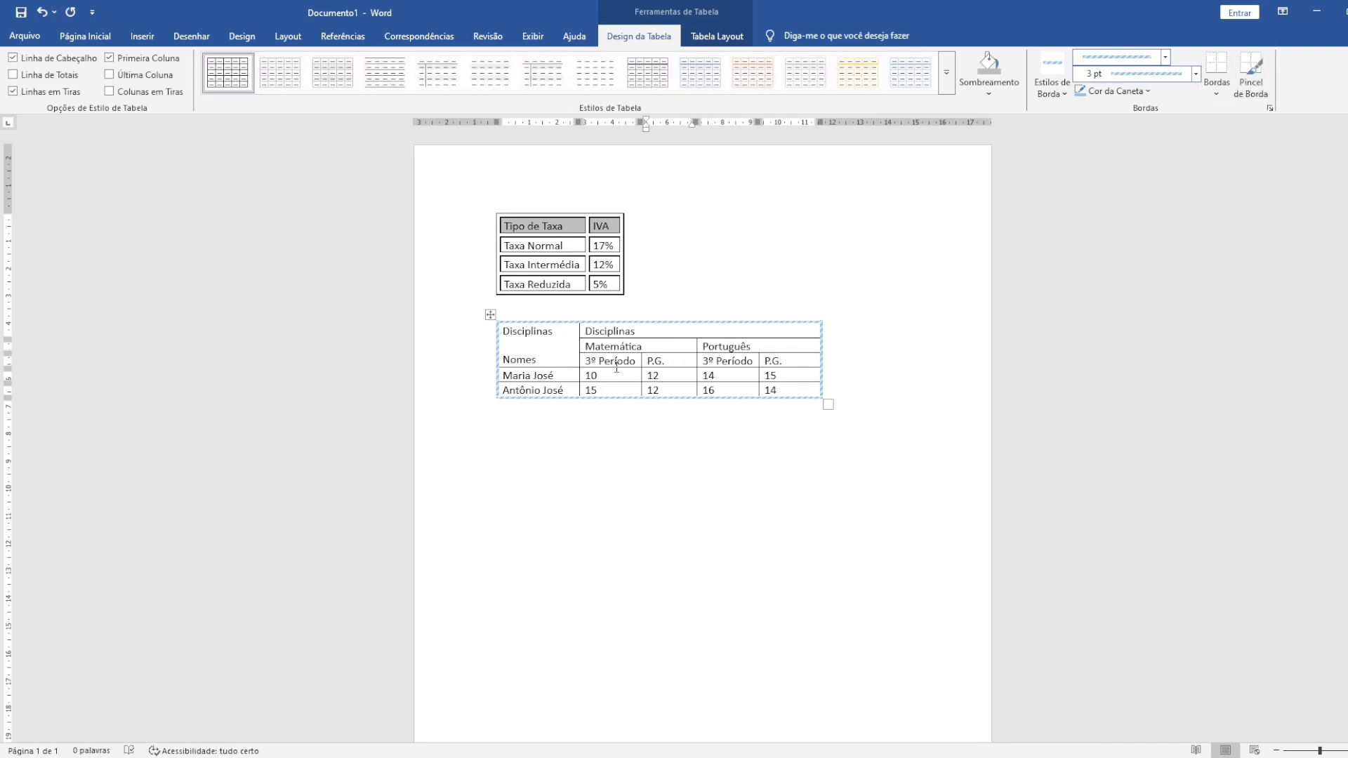
{"action": "left_click", "coordinate": [730, 351]}
- Check the sample in TABELAS.pdf, and make the Disciplinas heading above Matemática and Português bold and centred
{"action": "key", "text": "alt+Tab"}
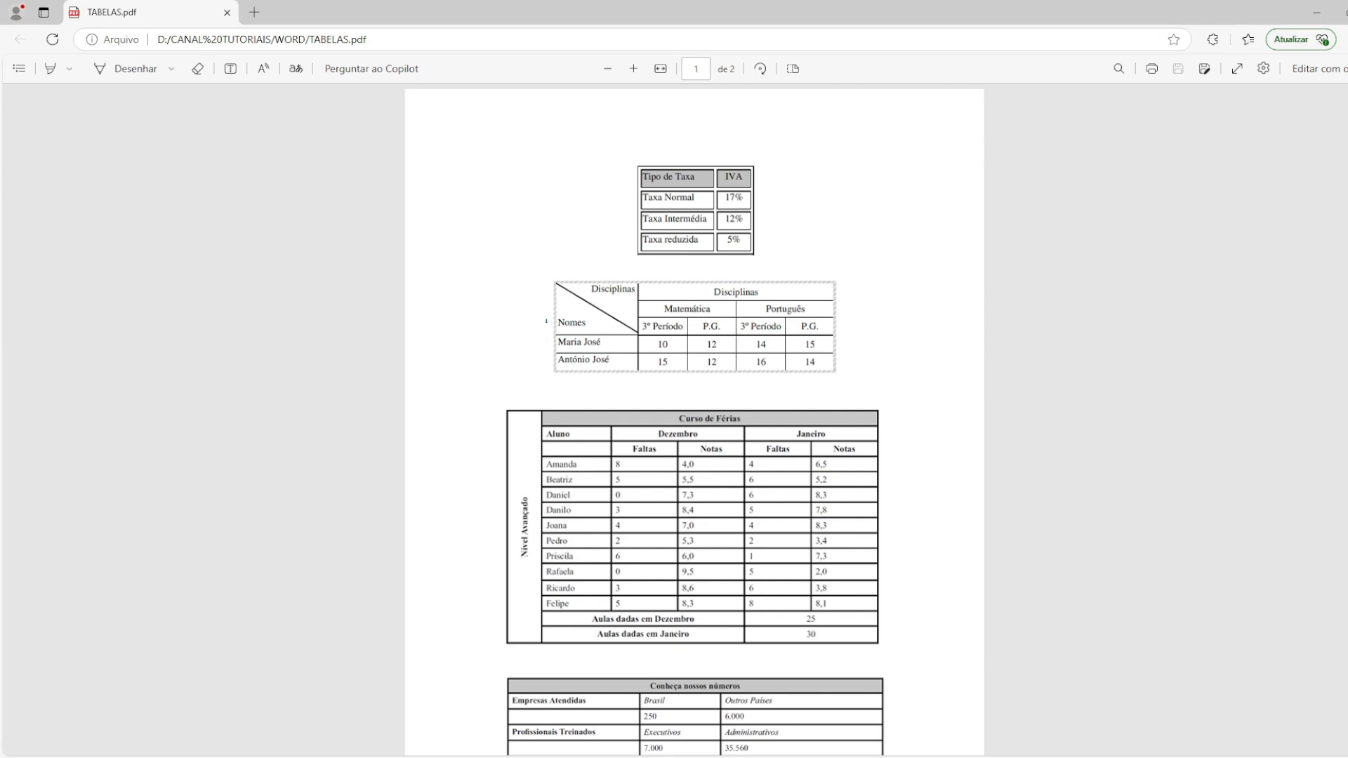
{"action": "left_click", "coordinate": [429, 700]}
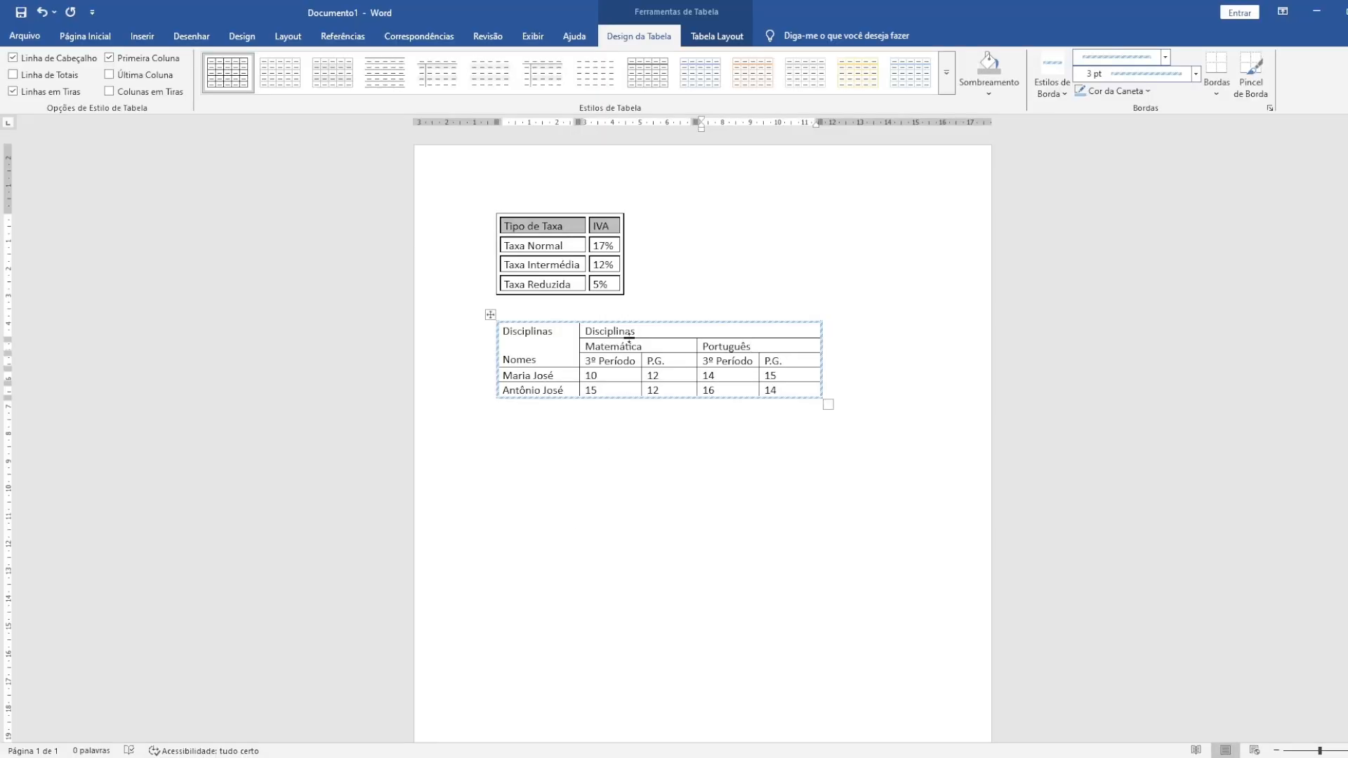
{"action": "left_click_drag", "start_coordinate": [636, 331], "coordinate": [585, 331]}
{"action": "left_click", "coordinate": [585, 332]}
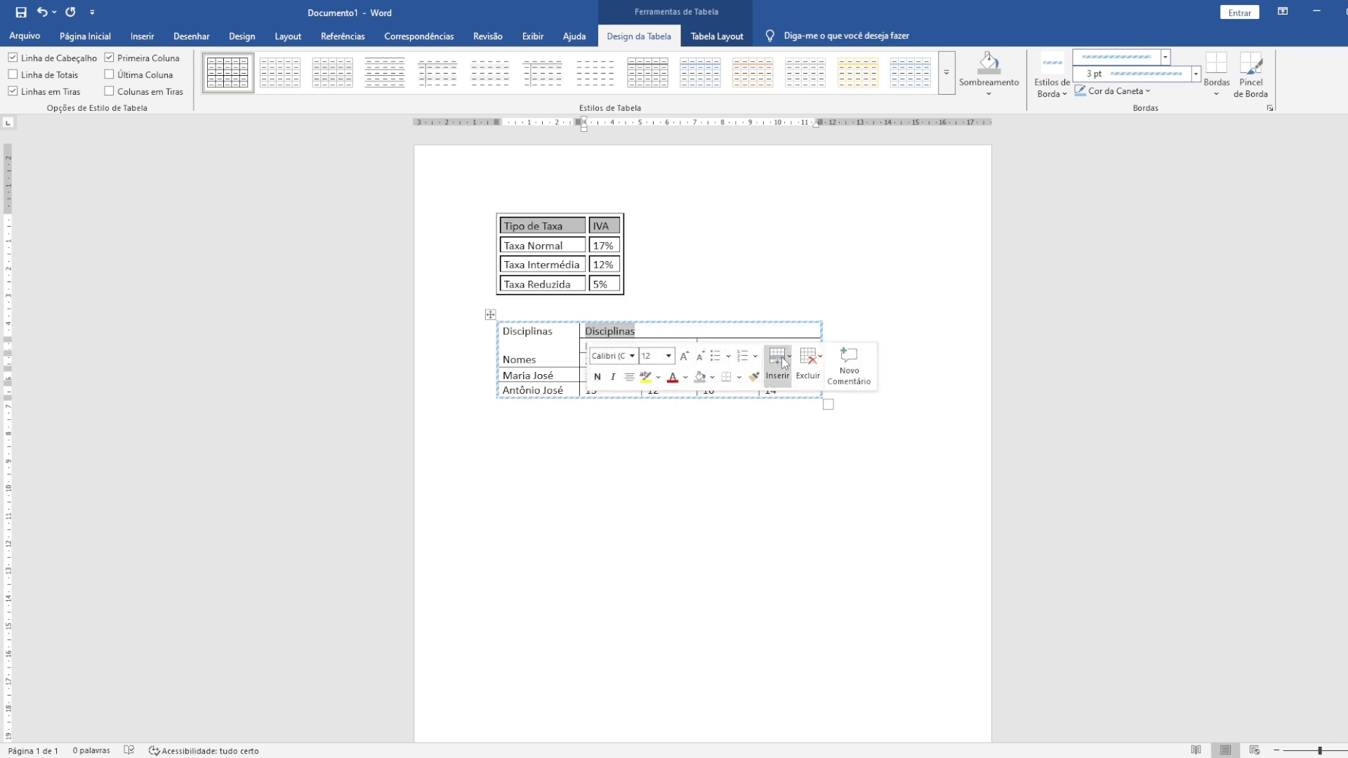
{"action": "left_click", "coordinate": [597, 379]}
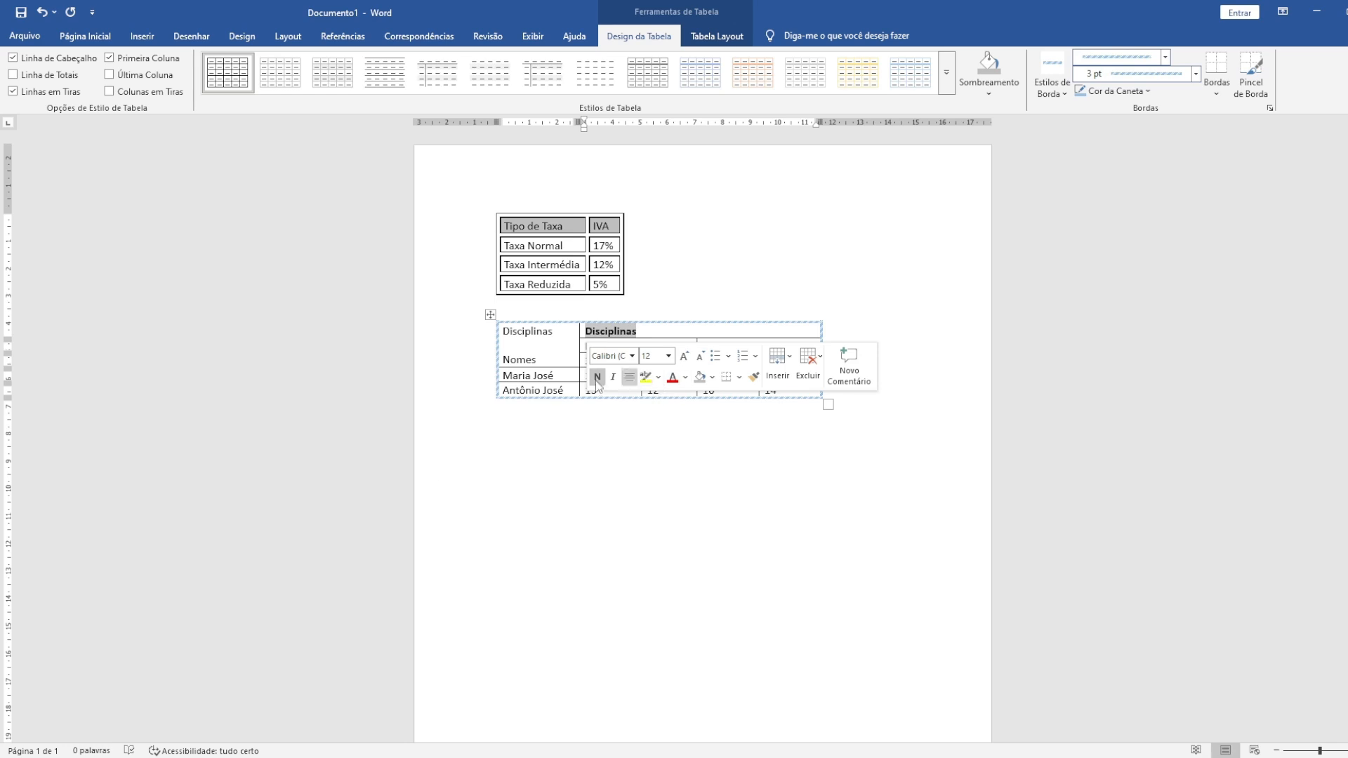
{"action": "left_click", "coordinate": [337, 757]}
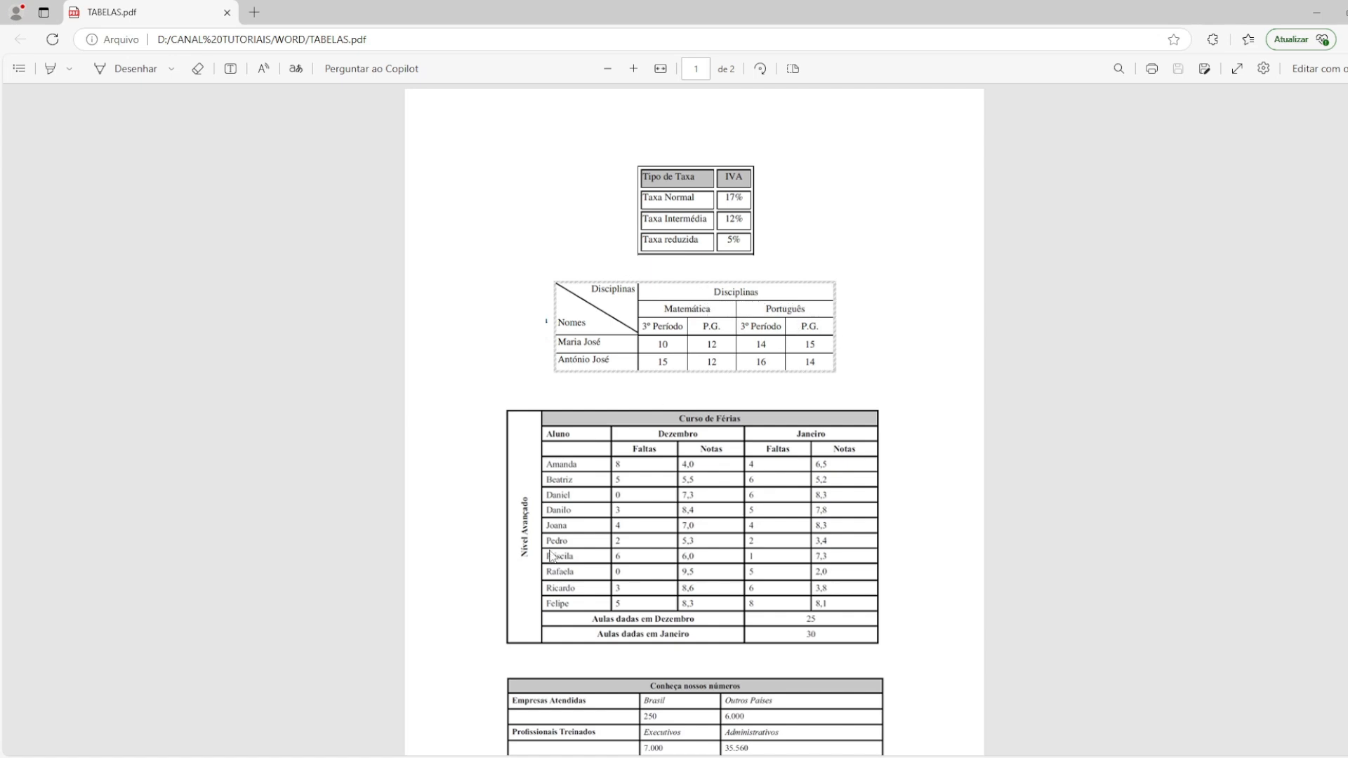
{"action": "key", "text": "alt+Tab"}
{"action": "mouse_move", "coordinate": [636, 330]}
{"action": "left_mouse_down"}
{"action": "mouse_move", "coordinate": [562, 332]}
{"action": "mouse_move", "coordinate": [589, 331]}
{"action": "left_mouse_up"}
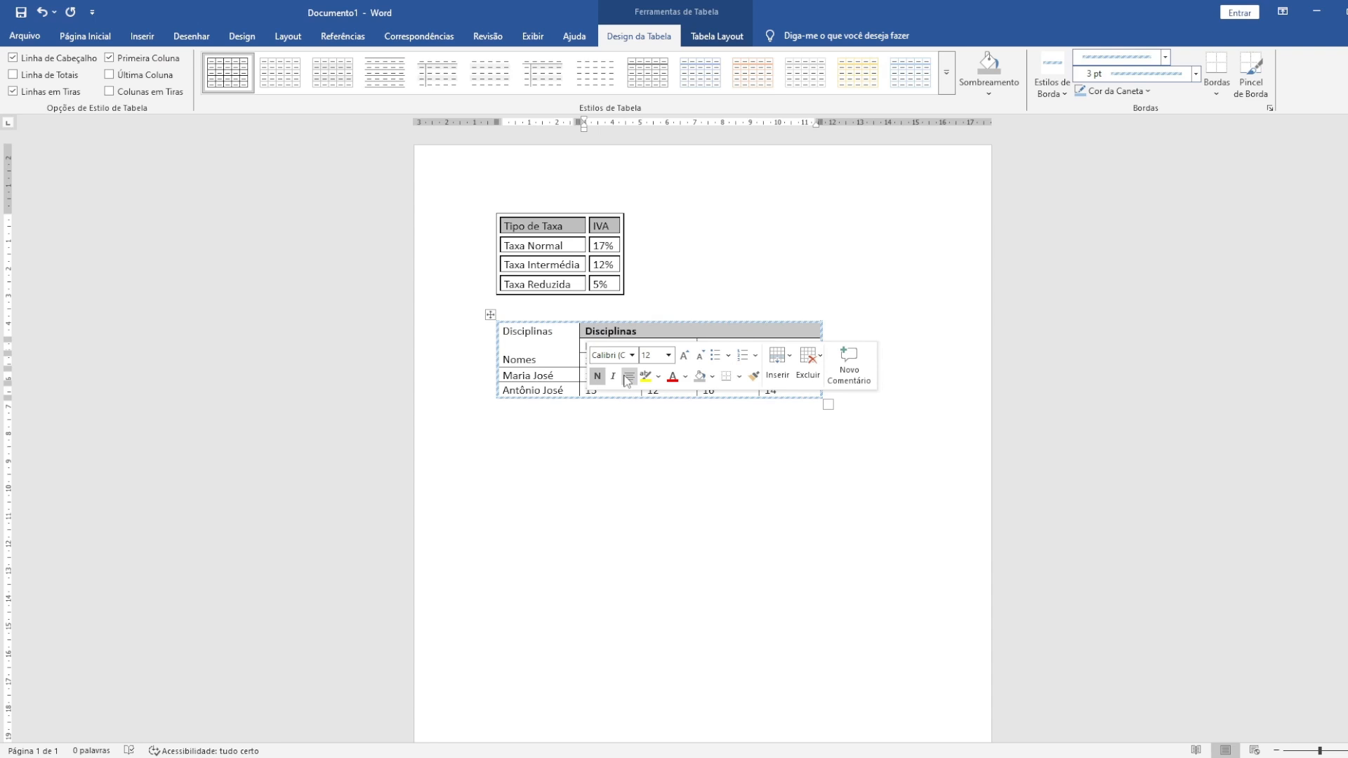
{"action": "left_click", "coordinate": [628, 378]}
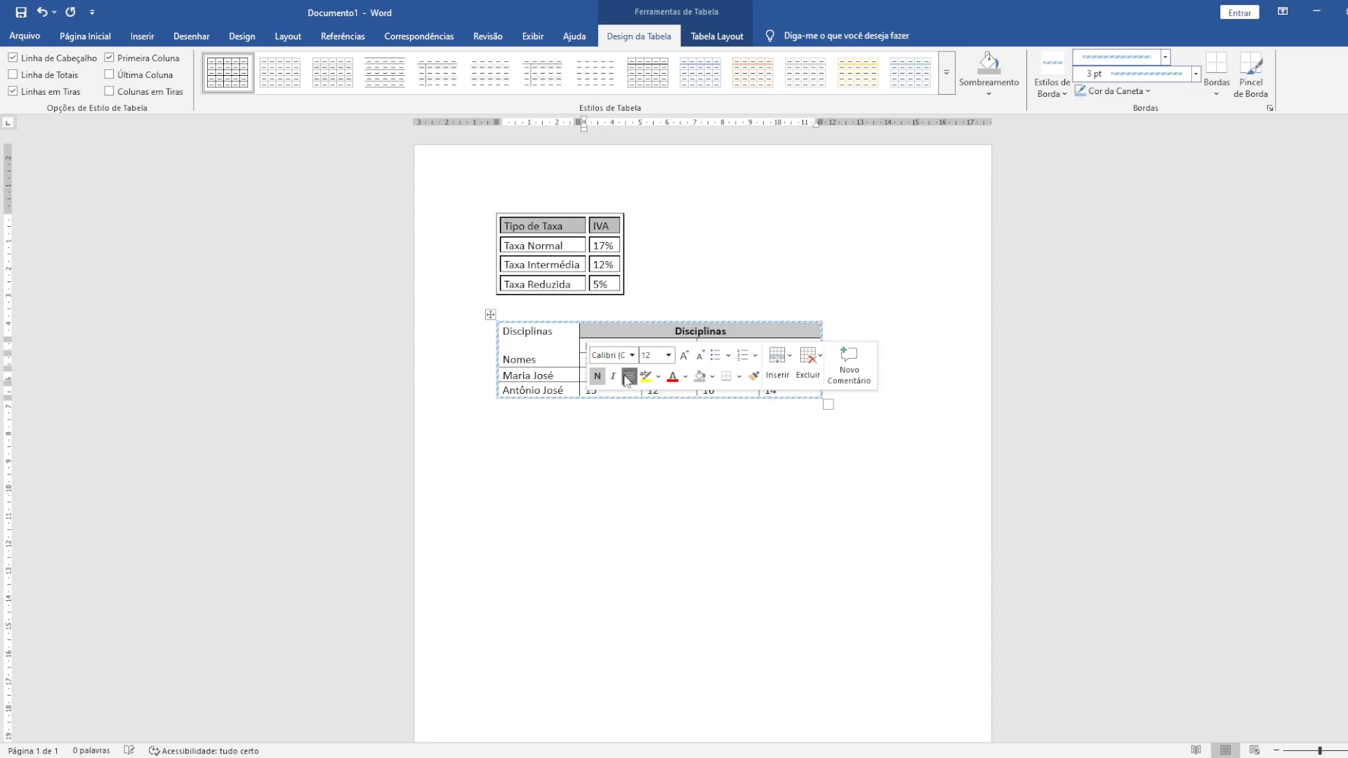
{"action": "left_click", "coordinate": [704, 332]}
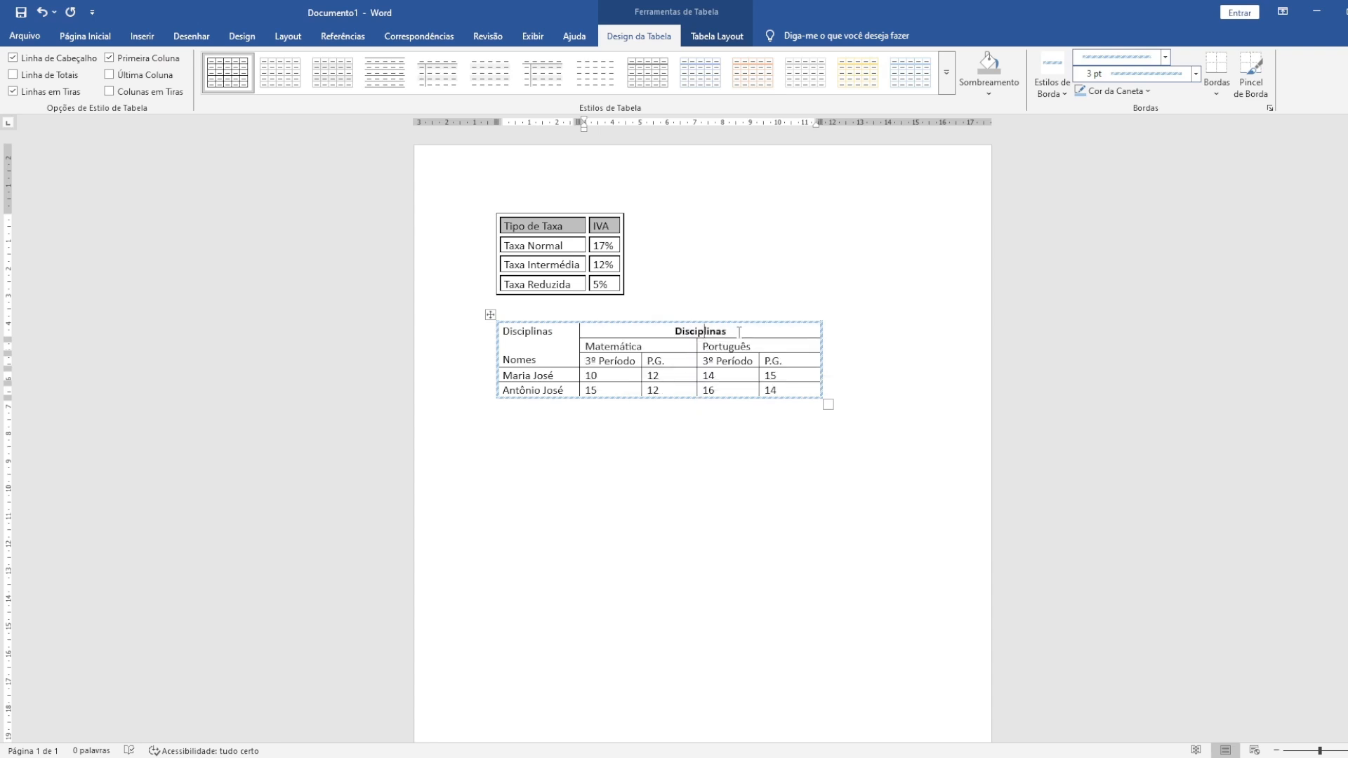
- Make the Matemática and Português subject headings bold and centred
{"action": "left_click", "coordinate": [605, 347]}
{"action": "left_click_drag", "start_coordinate": [586, 346], "coordinate": [709, 346]}
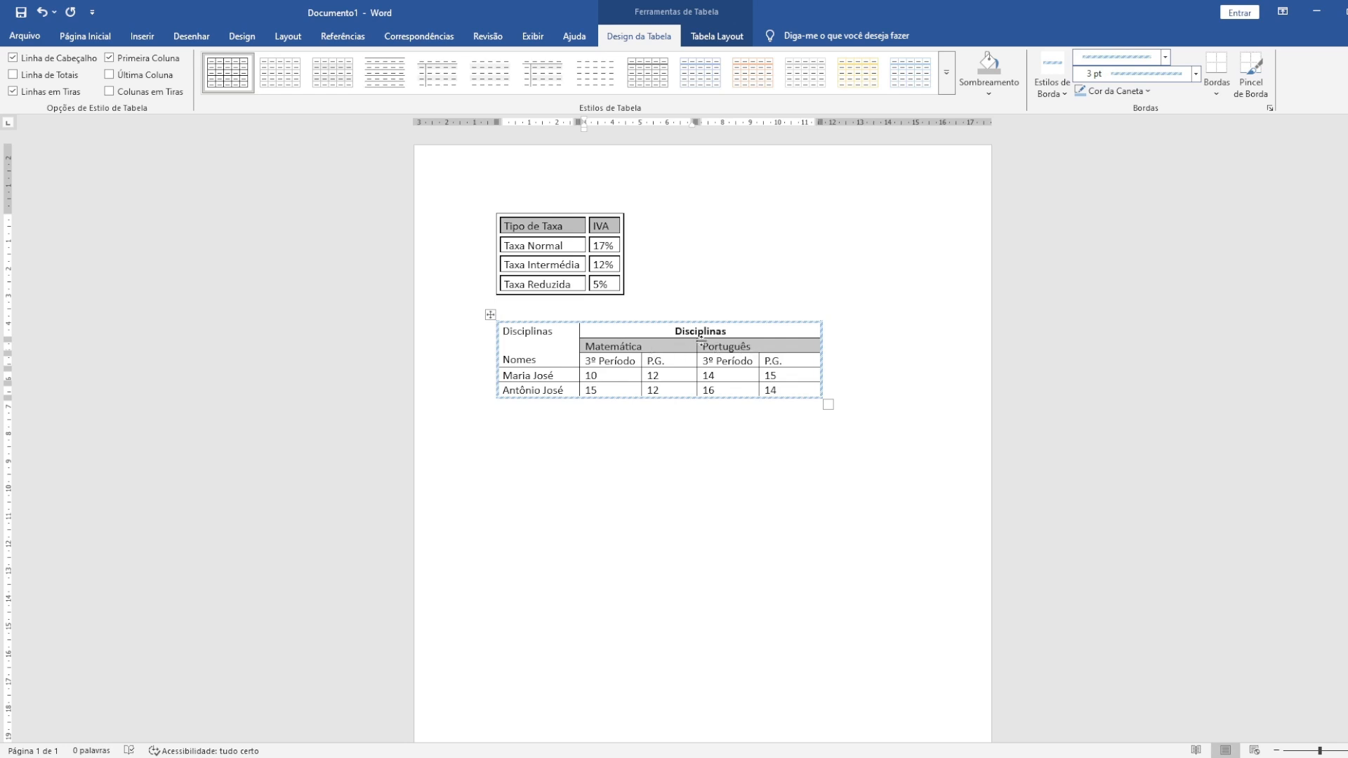
{"action": "left_click", "coordinate": [652, 351]}
{"action": "left_click_drag", "start_coordinate": [592, 346], "coordinate": [745, 351]}
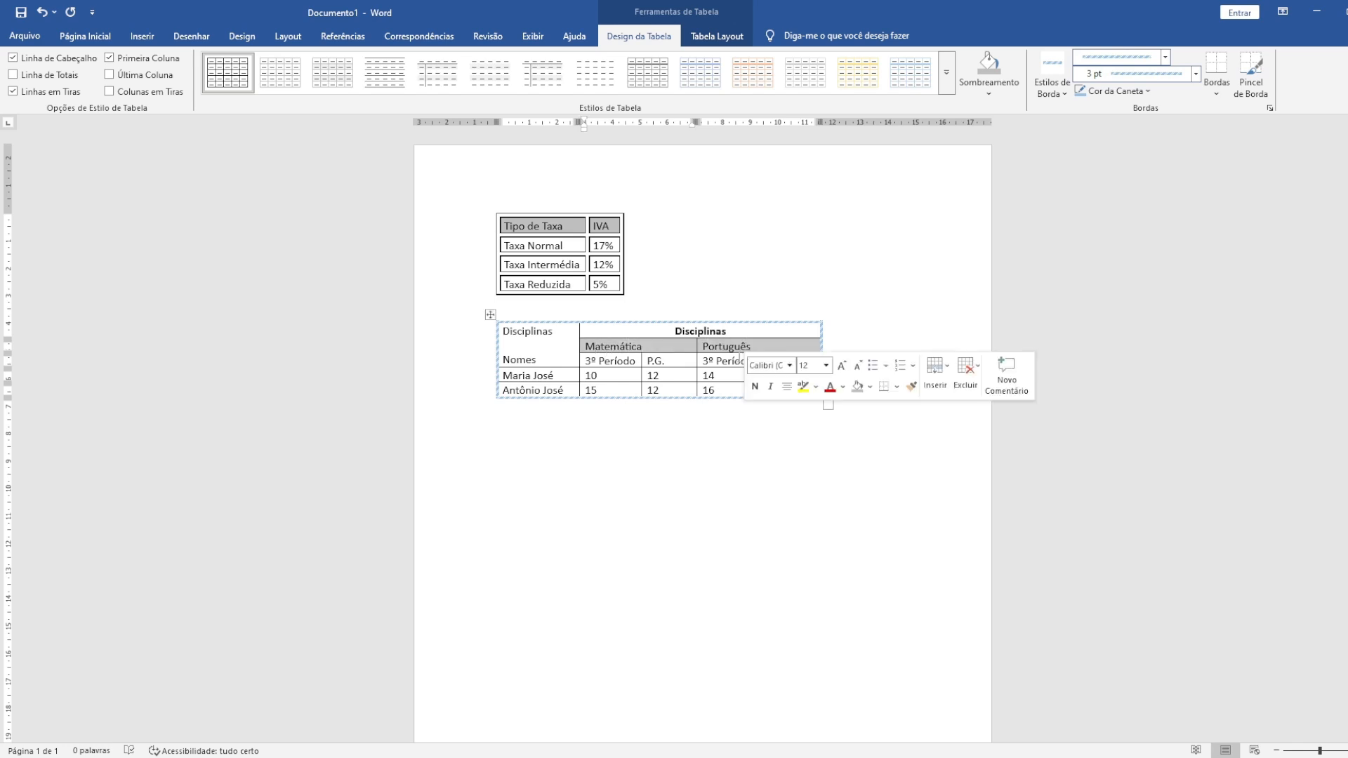
{"action": "left_click", "coordinate": [760, 388]}
{"action": "left_click", "coordinate": [787, 387]}
{"action": "left_click", "coordinate": [621, 365]}
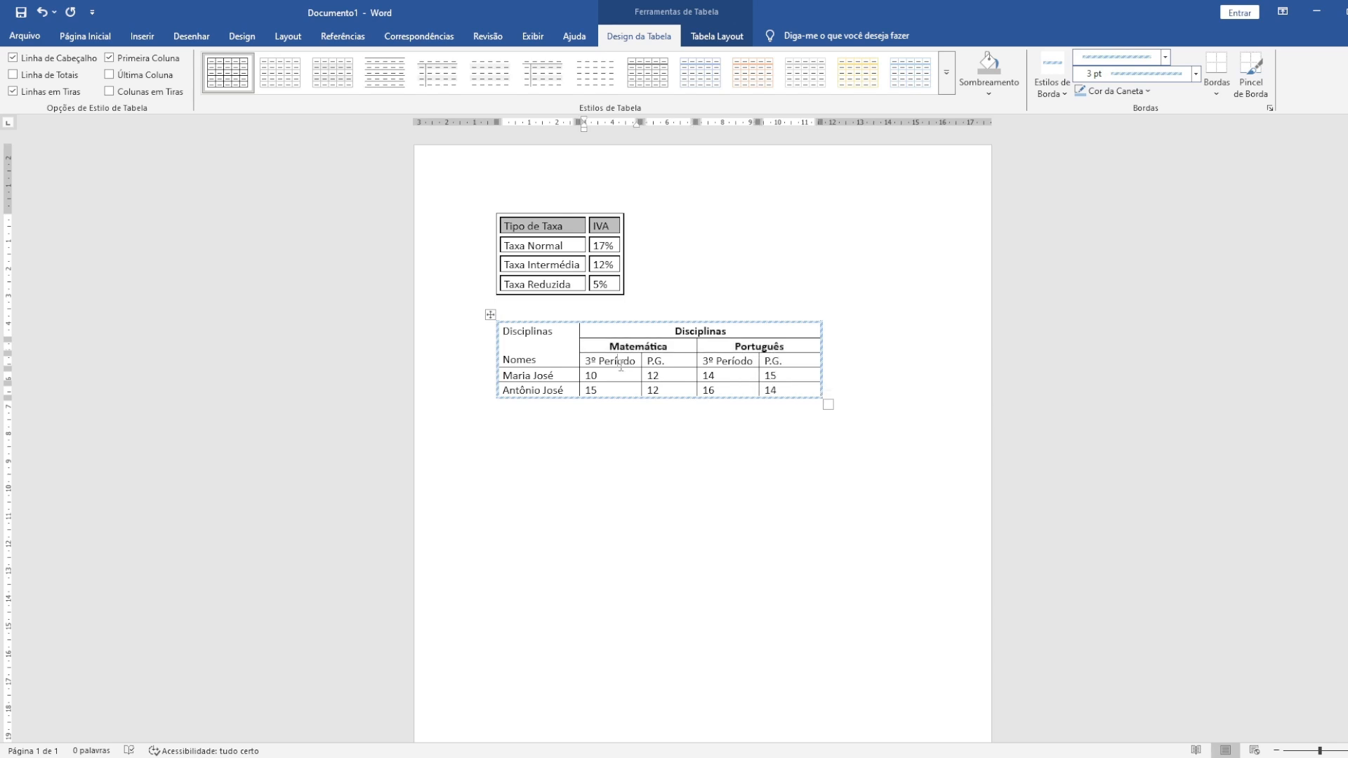
- Check the sample in TABELAS.pdf and centre the four 3º Período and P.G. column headings
{"action": "left_click_drag", "start_coordinate": [617, 360], "coordinate": [803, 360]}
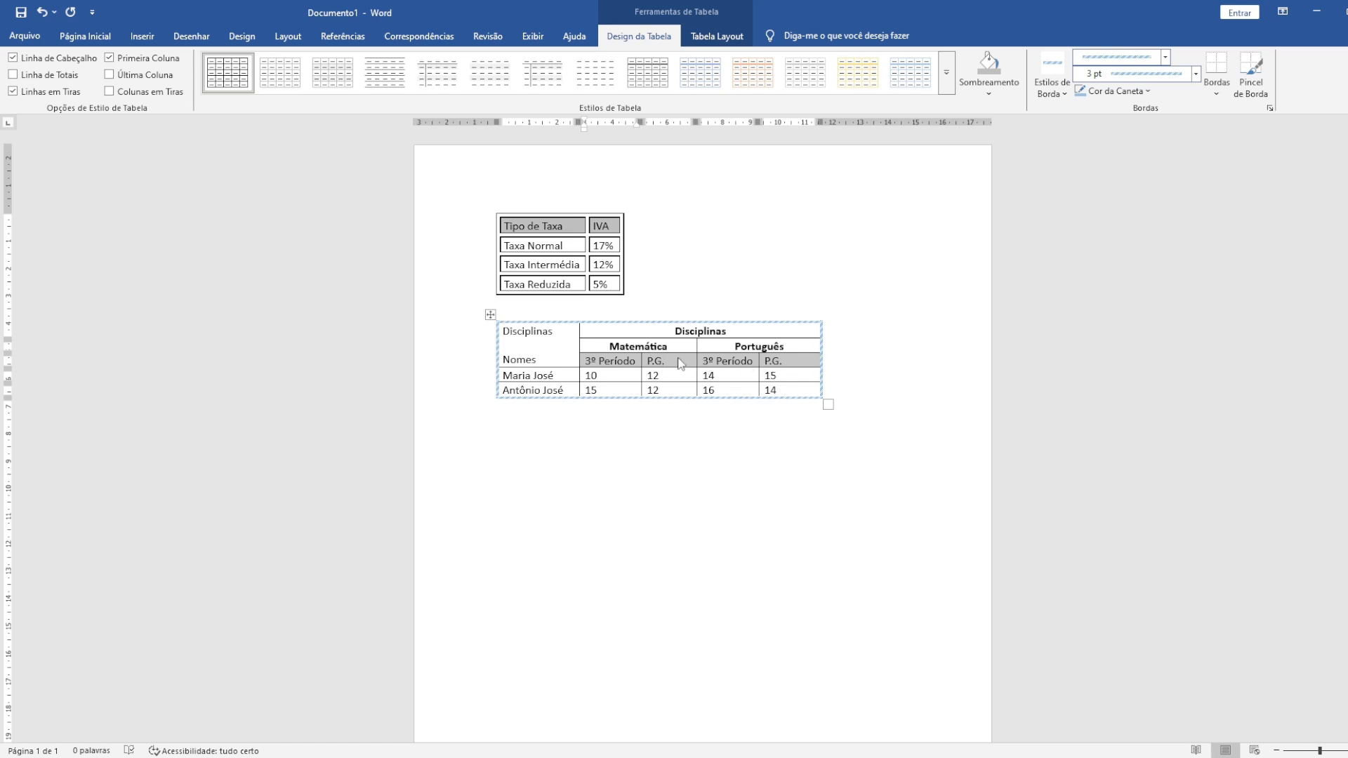
{"action": "left_click", "coordinate": [695, 365]}
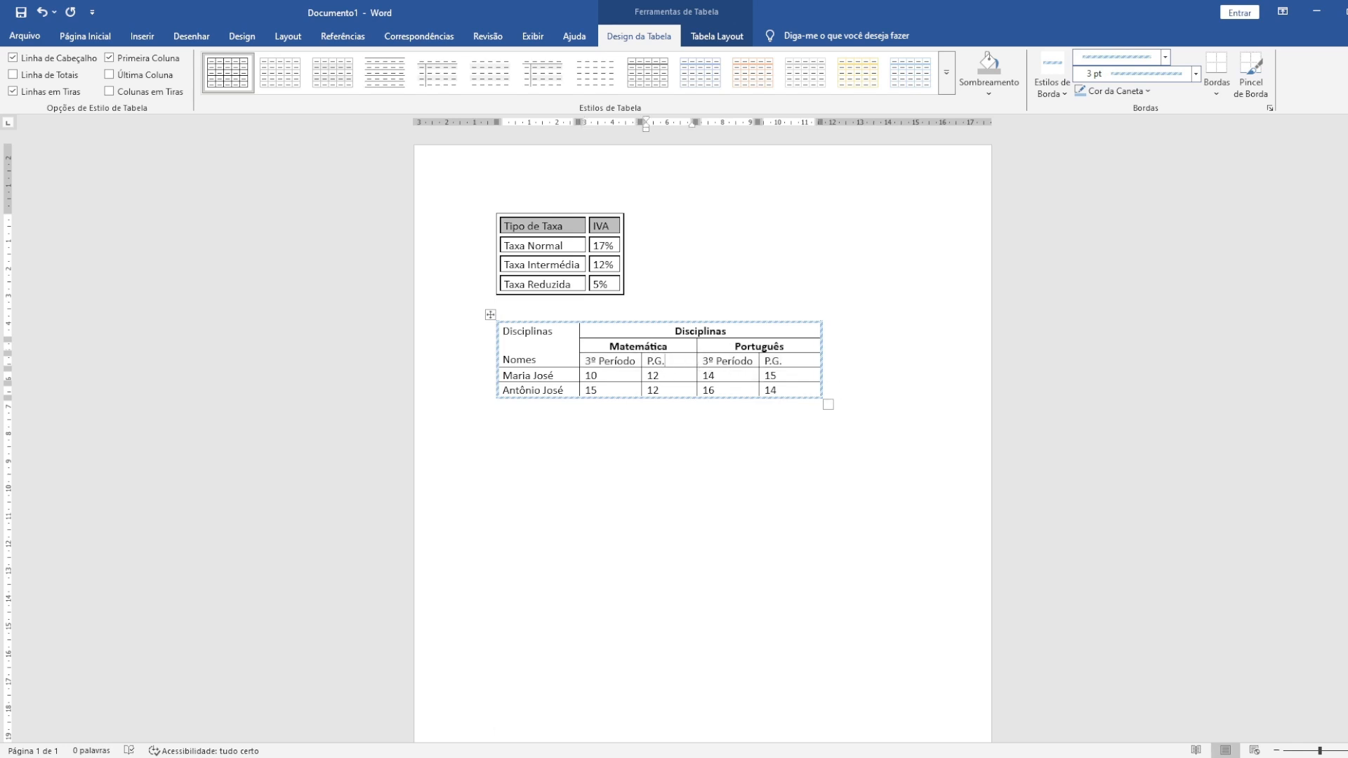
{"action": "key", "text": "alt+Tab"}
{"action": "key", "text": "alt+Tab"}
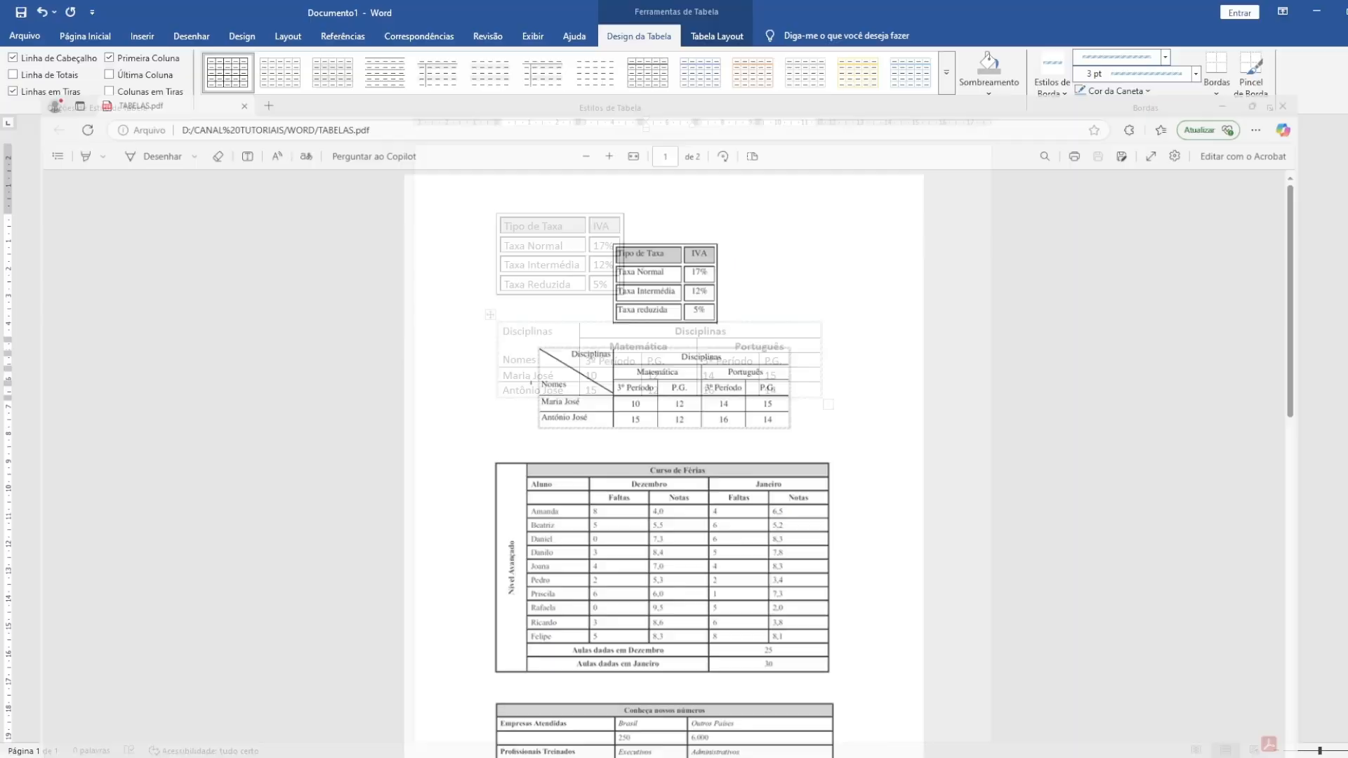
{"action": "left_click_drag", "start_coordinate": [597, 356], "coordinate": [772, 366]}
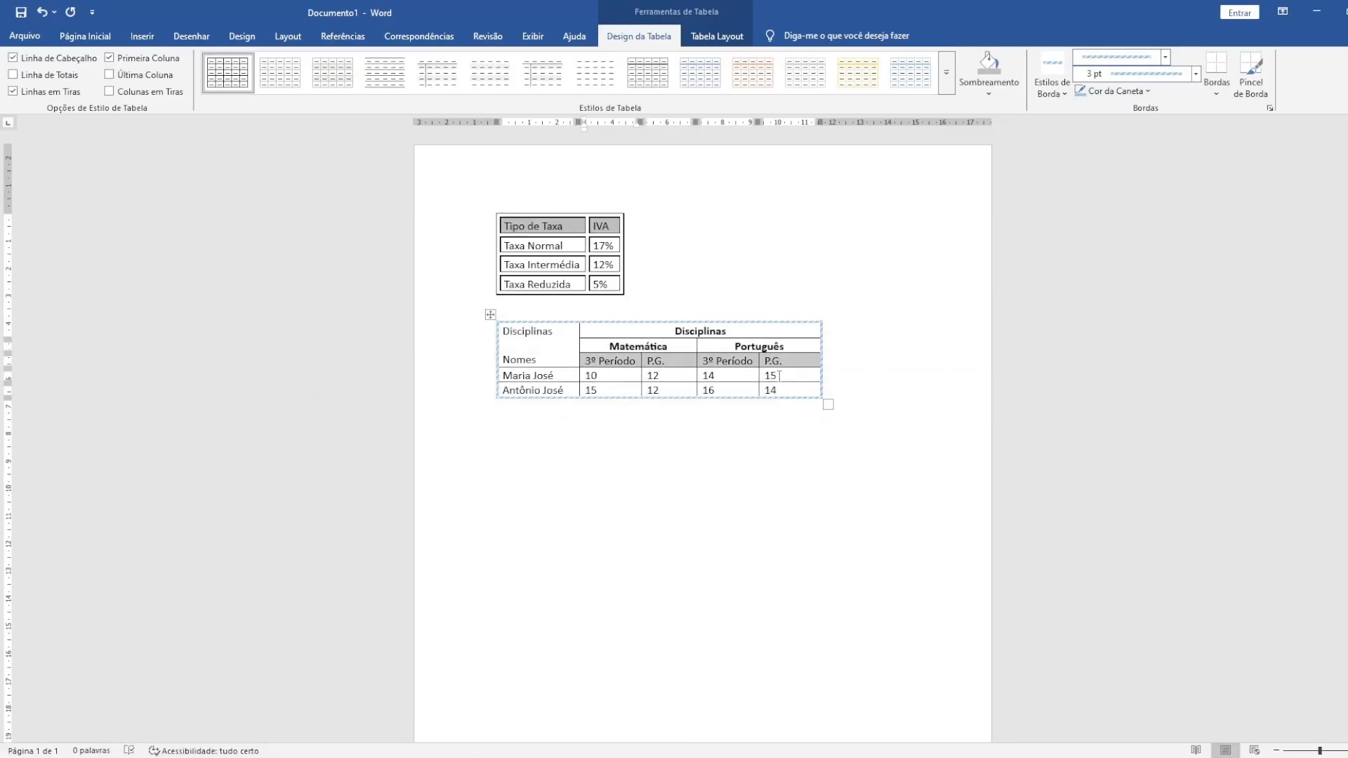
{"action": "left_click", "coordinate": [776, 372]}
{"action": "left_click_drag", "start_coordinate": [597, 362], "coordinate": [776, 364]}
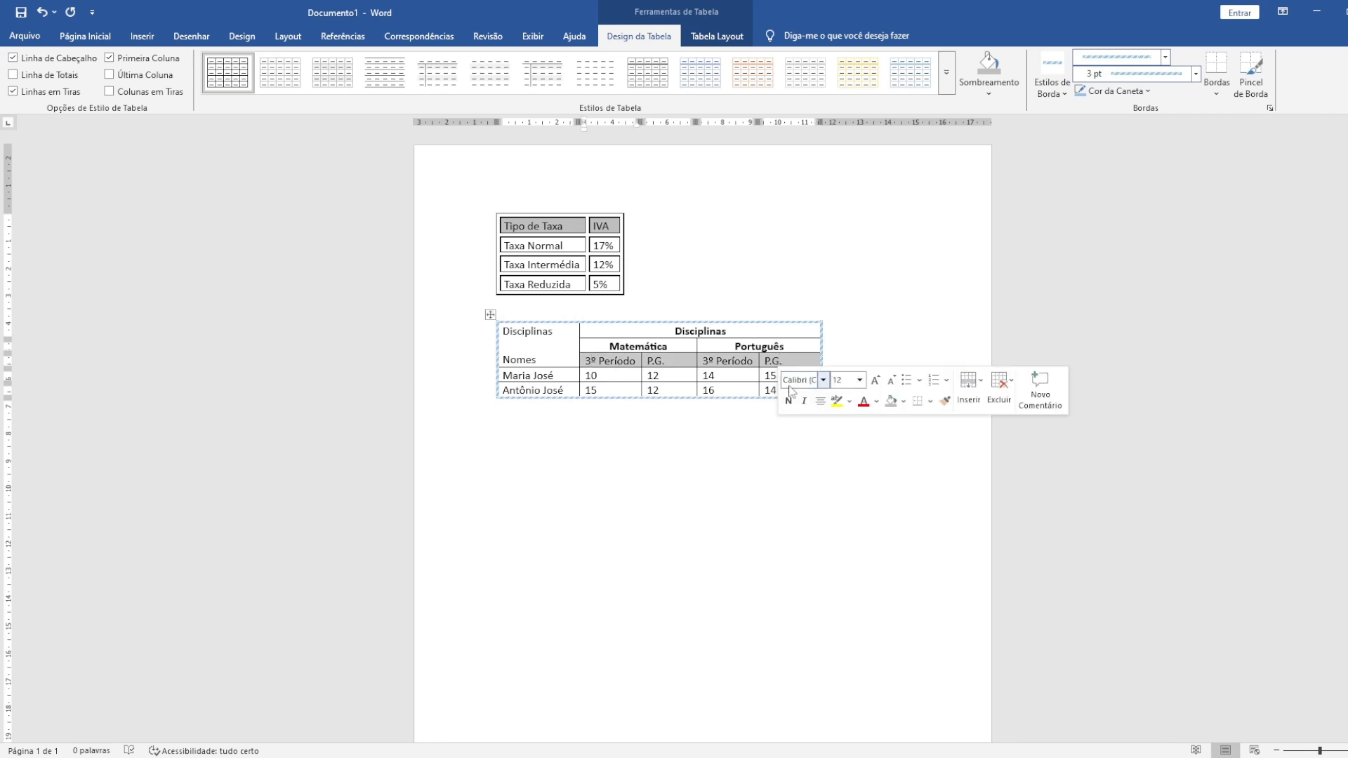
{"action": "left_click", "coordinate": [820, 401]}
{"action": "left_click", "coordinate": [750, 365]}
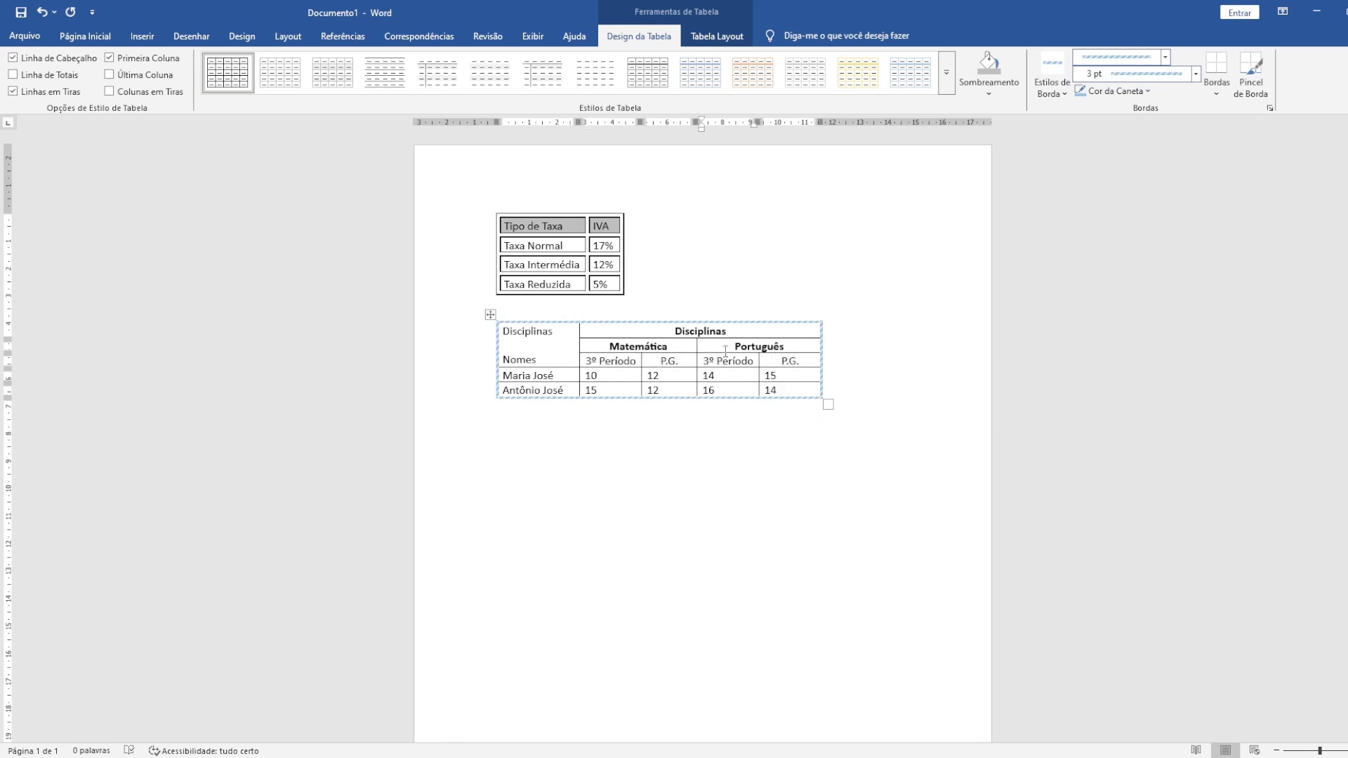
- Make the Disciplinas and Nomes labels in the grades table's first cell bold
{"action": "left_click", "coordinate": [525, 335]}
{"action": "left_click_drag", "start_coordinate": [500, 332], "coordinate": [537, 361]}
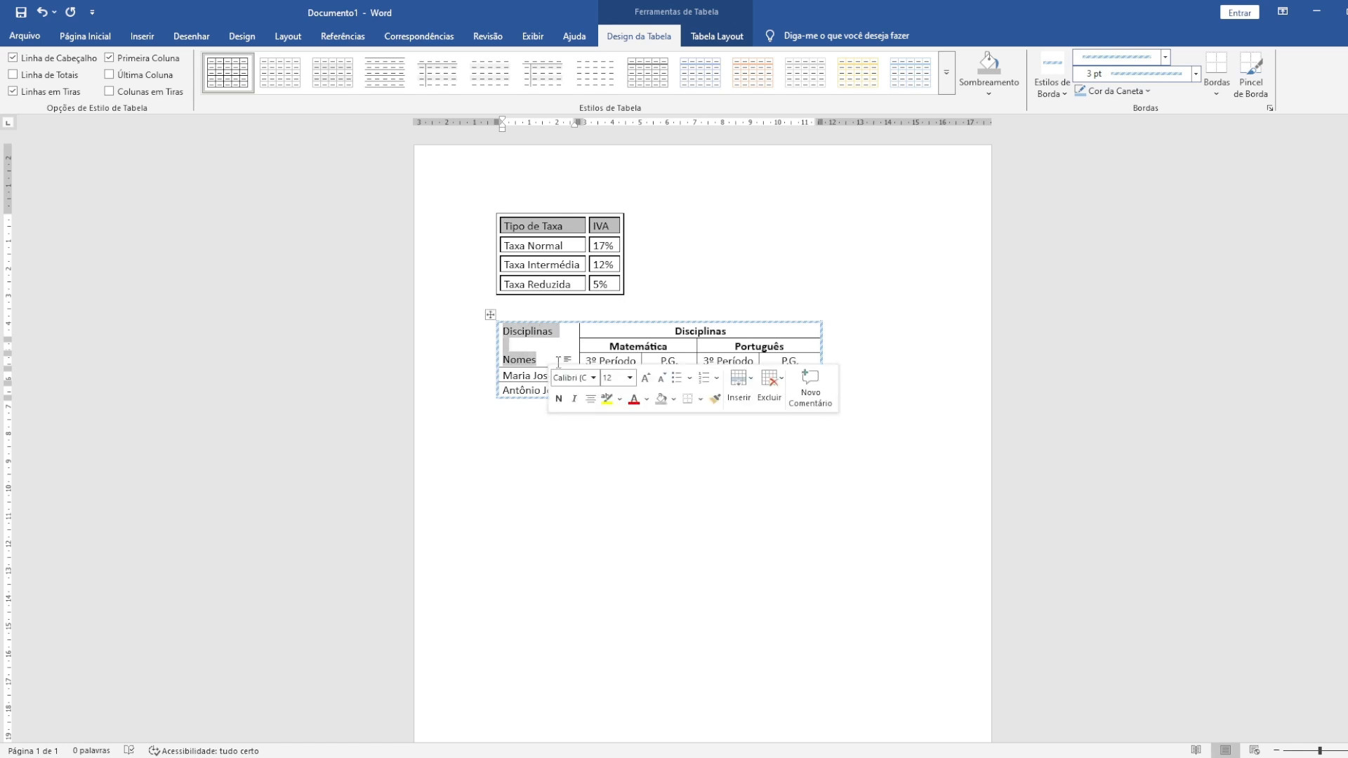
{"action": "left_click", "coordinate": [559, 399]}
{"action": "left_click", "coordinate": [572, 348]}
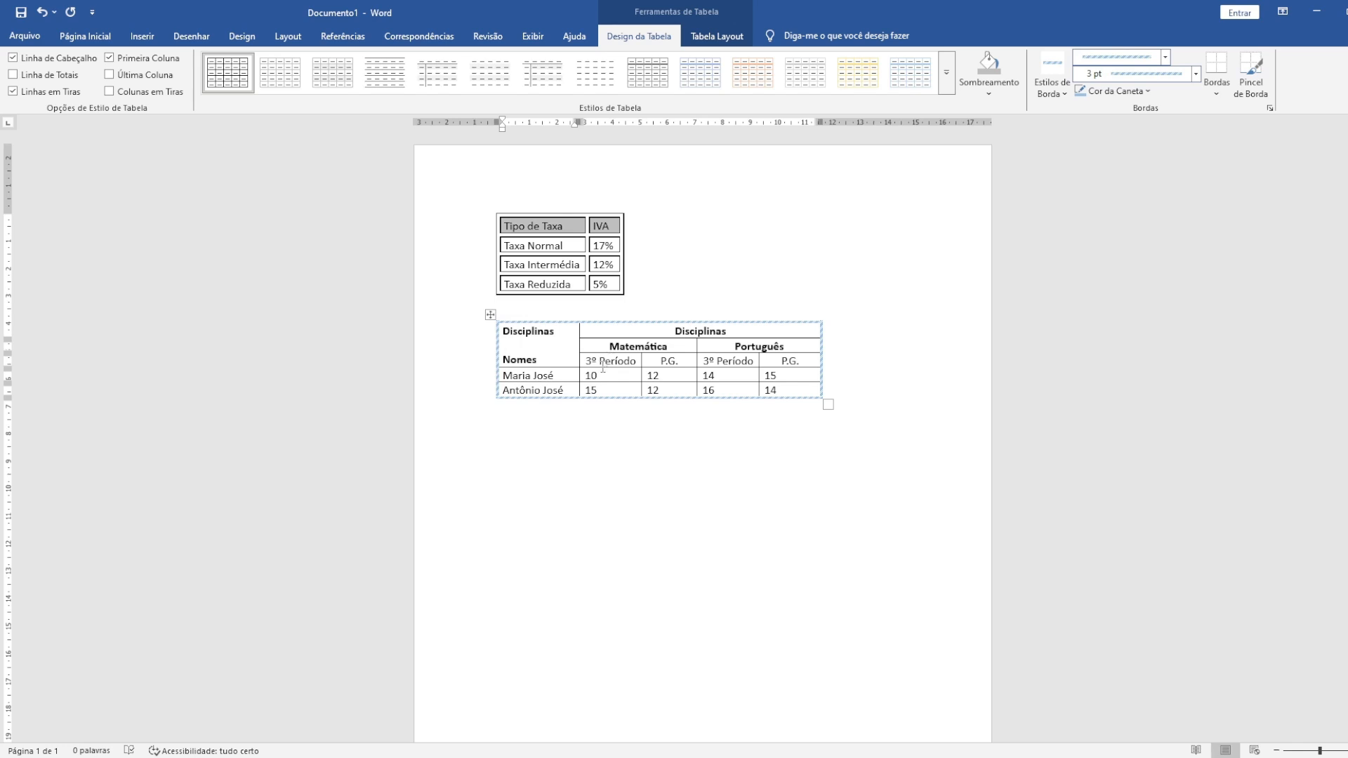
- Try italic, underline and bold formatting on the row of 3º Período and P.G. headings
{"action": "mouse_move", "coordinate": [596, 364]}
{"action": "left_mouse_down"}
{"action": "mouse_move", "coordinate": [804, 367]}
{"action": "mouse_move", "coordinate": [597, 363]}
{"action": "left_mouse_up"}
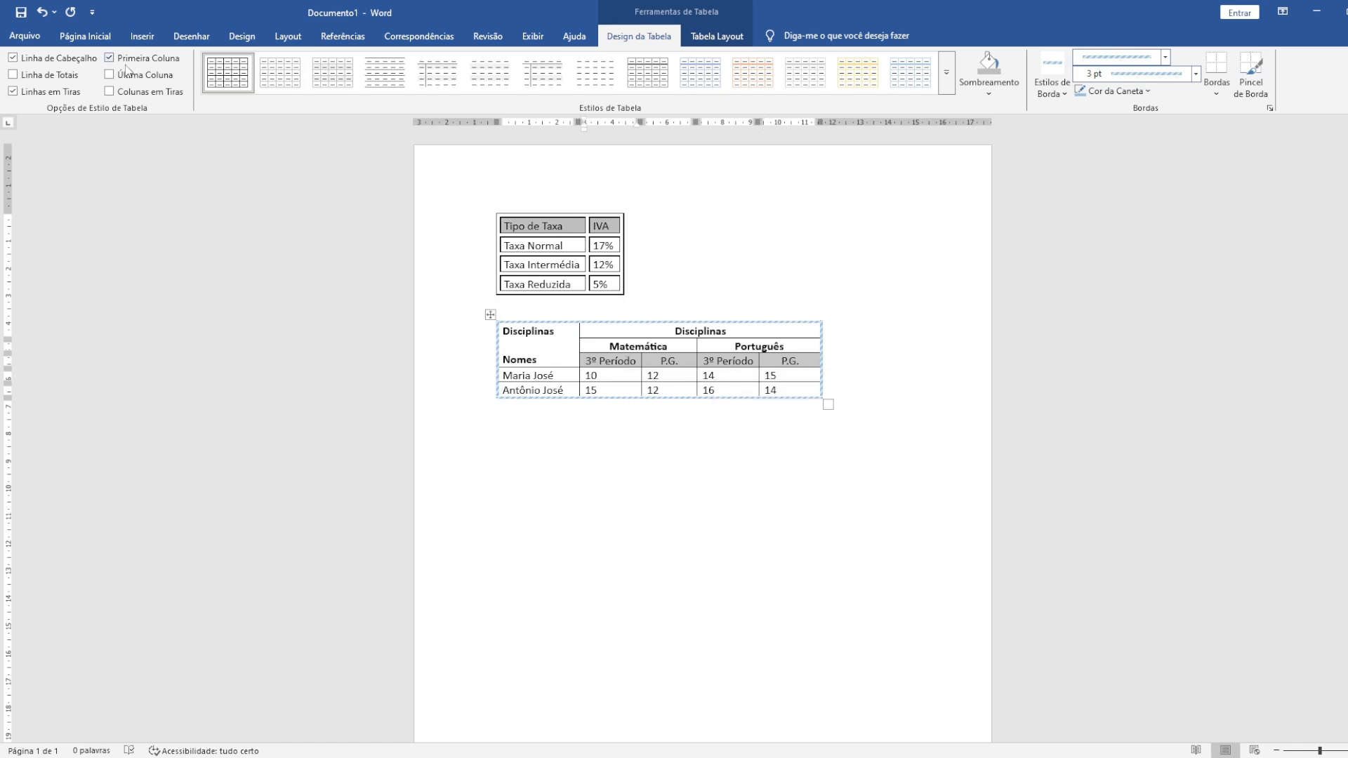
{"action": "left_click", "coordinate": [74, 36]}
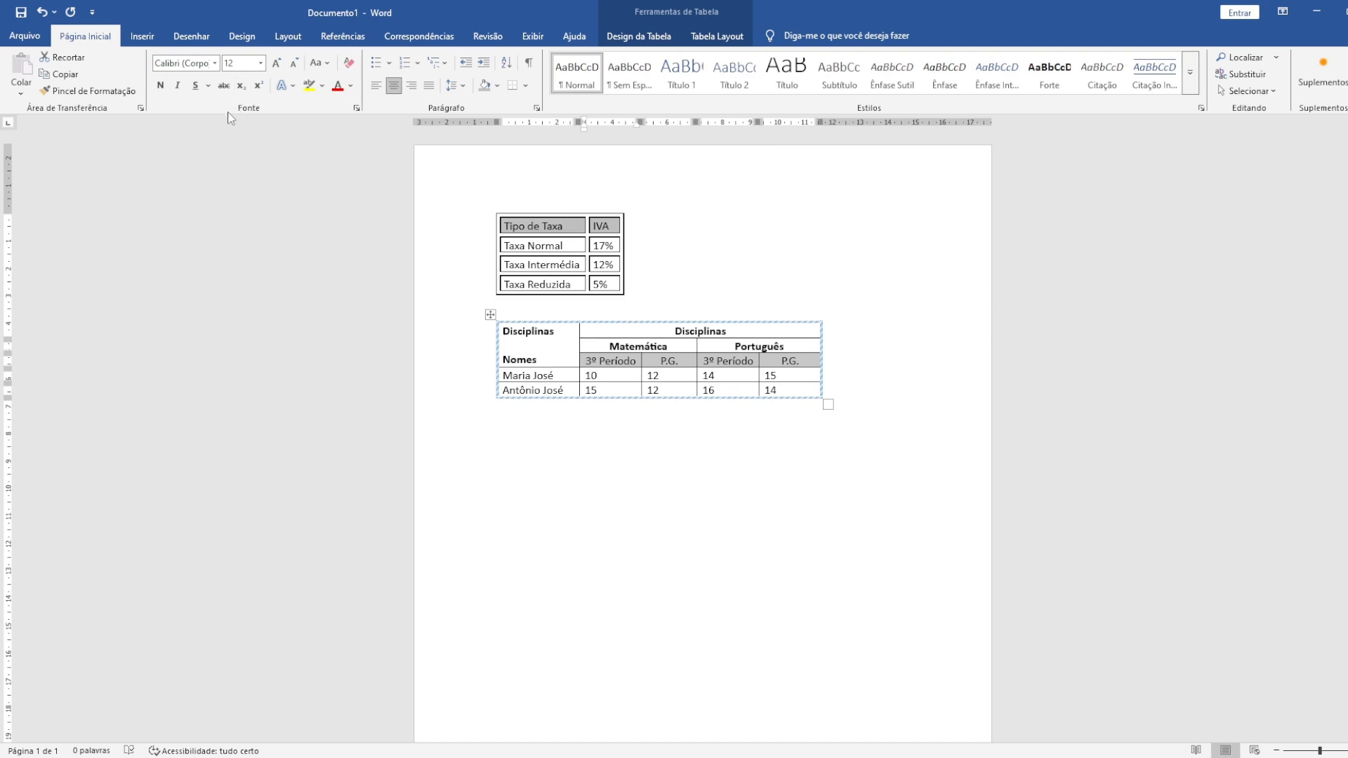
{"action": "left_click", "coordinate": [196, 85]}
{"action": "left_click", "coordinate": [196, 85]}
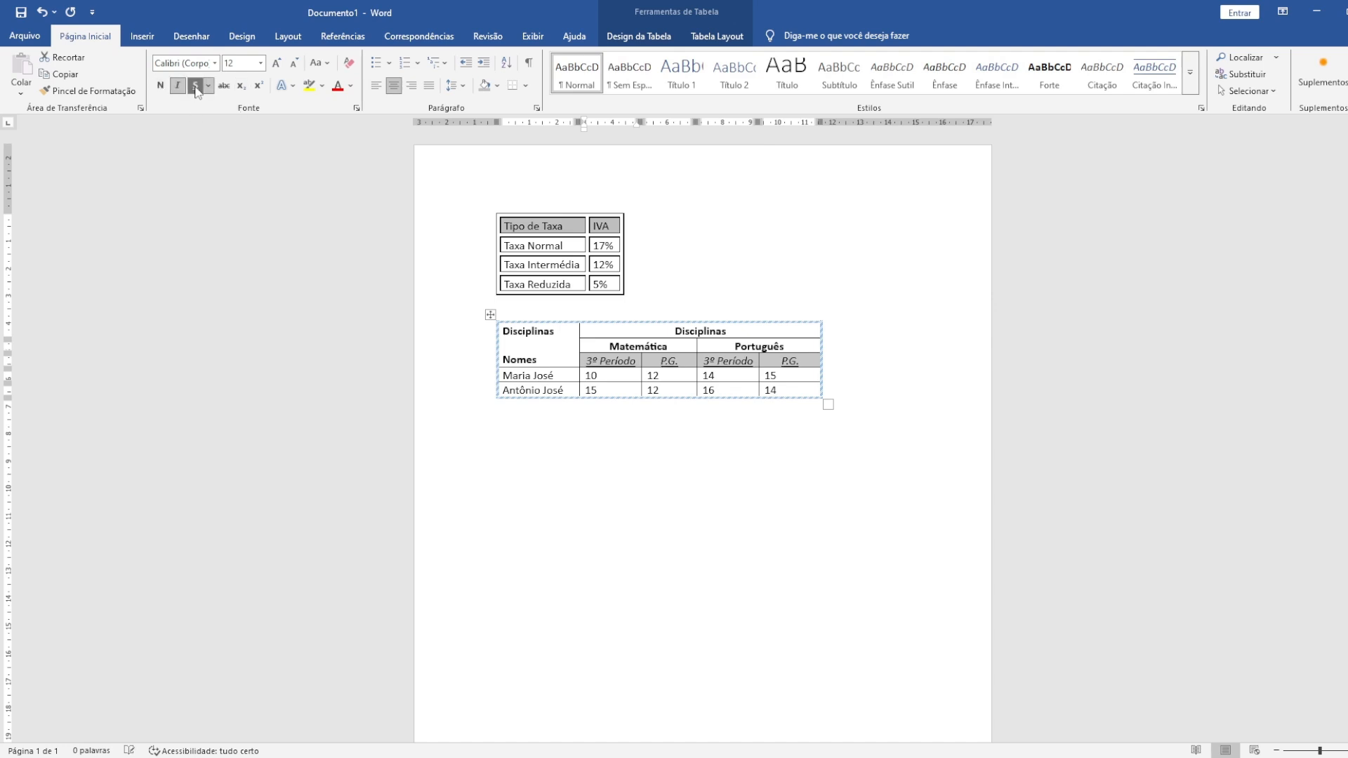
{"action": "left_click", "coordinate": [158, 87]}
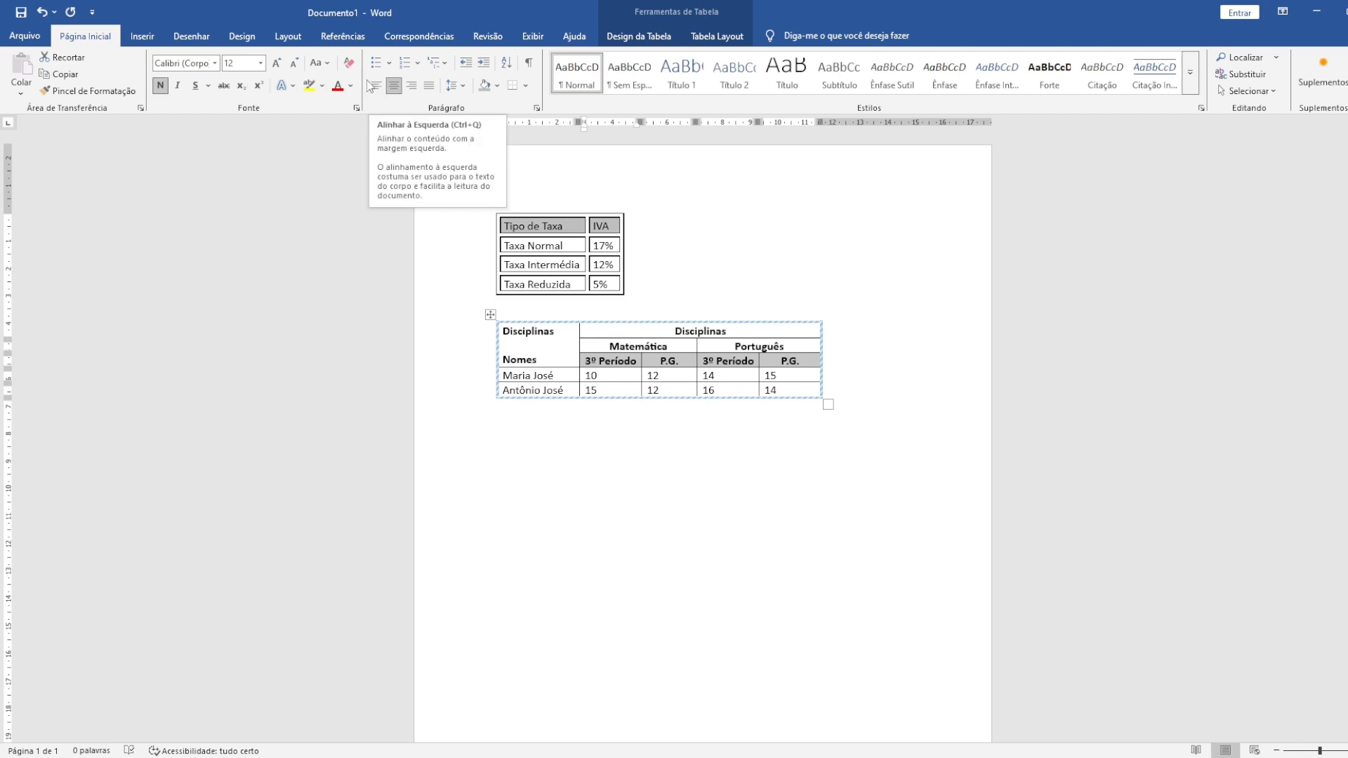
{"action": "left_click", "coordinate": [161, 87]}
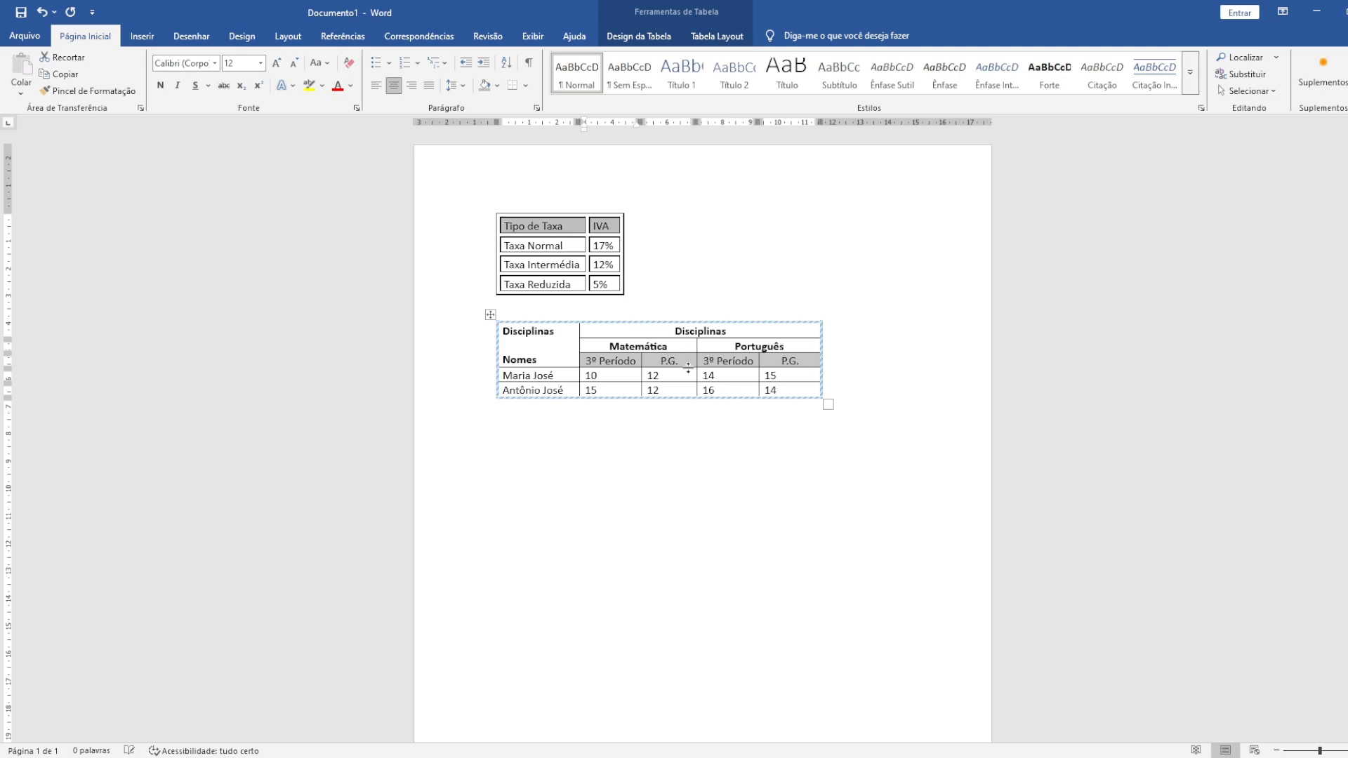
{"action": "left_click", "coordinate": [806, 362]}
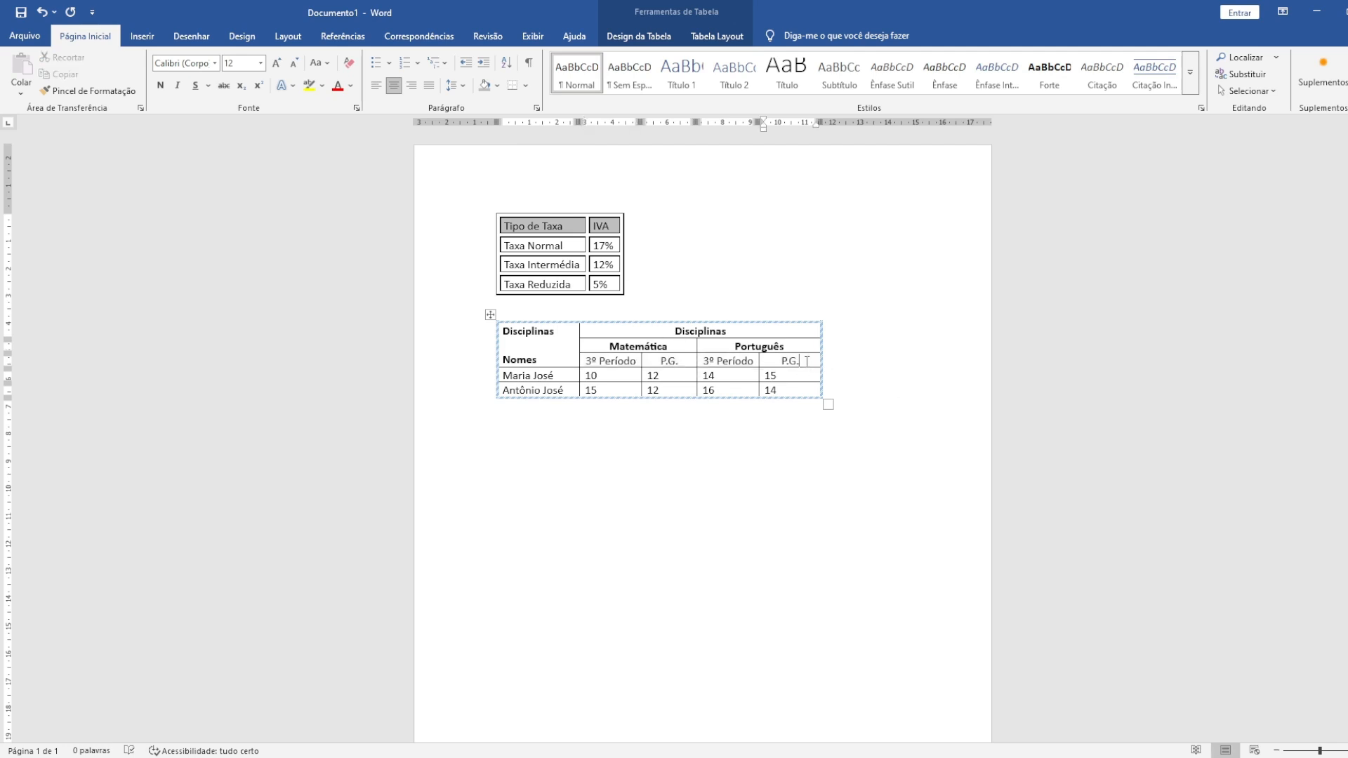
{"action": "left_click_drag", "start_coordinate": [805, 361], "coordinate": [621, 359]}
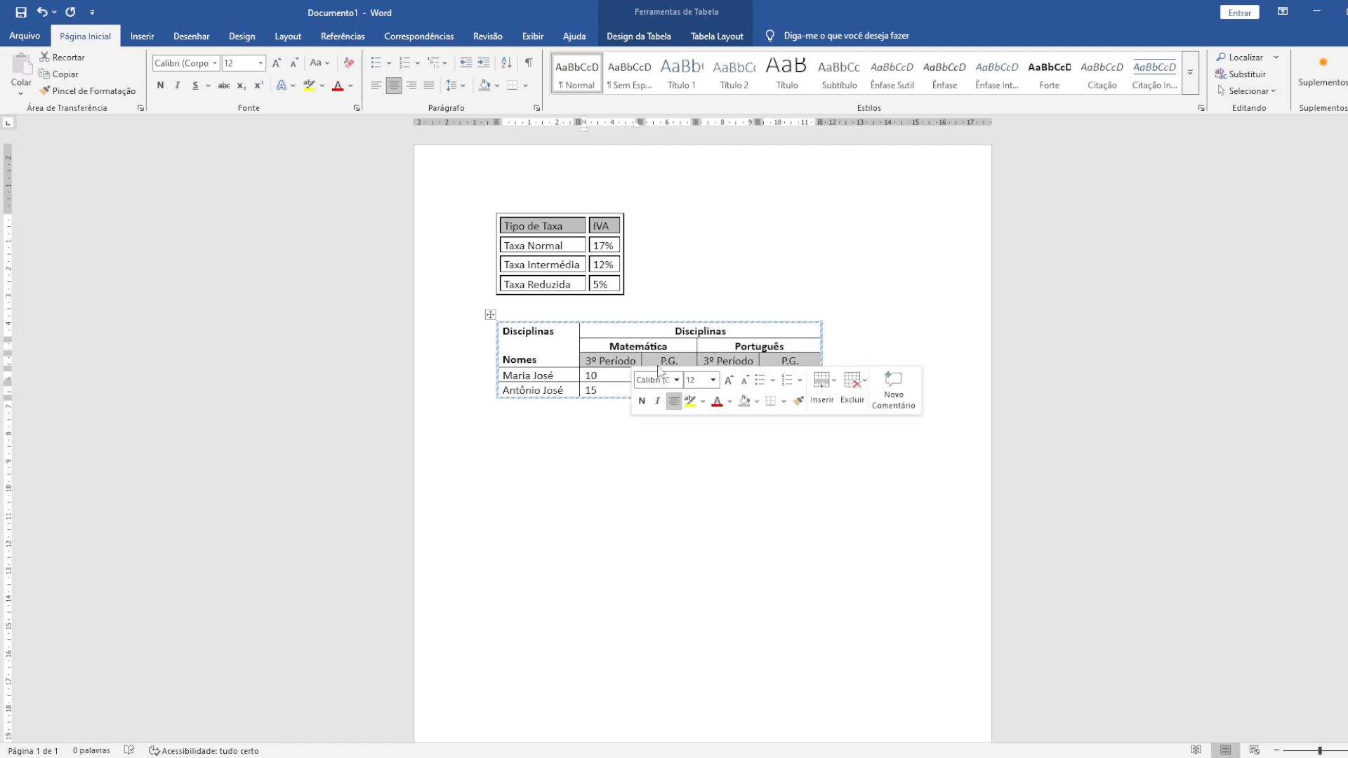
{"action": "left_click", "coordinate": [719, 366]}
{"action": "left_click_drag", "start_coordinate": [814, 361], "coordinate": [584, 361]}
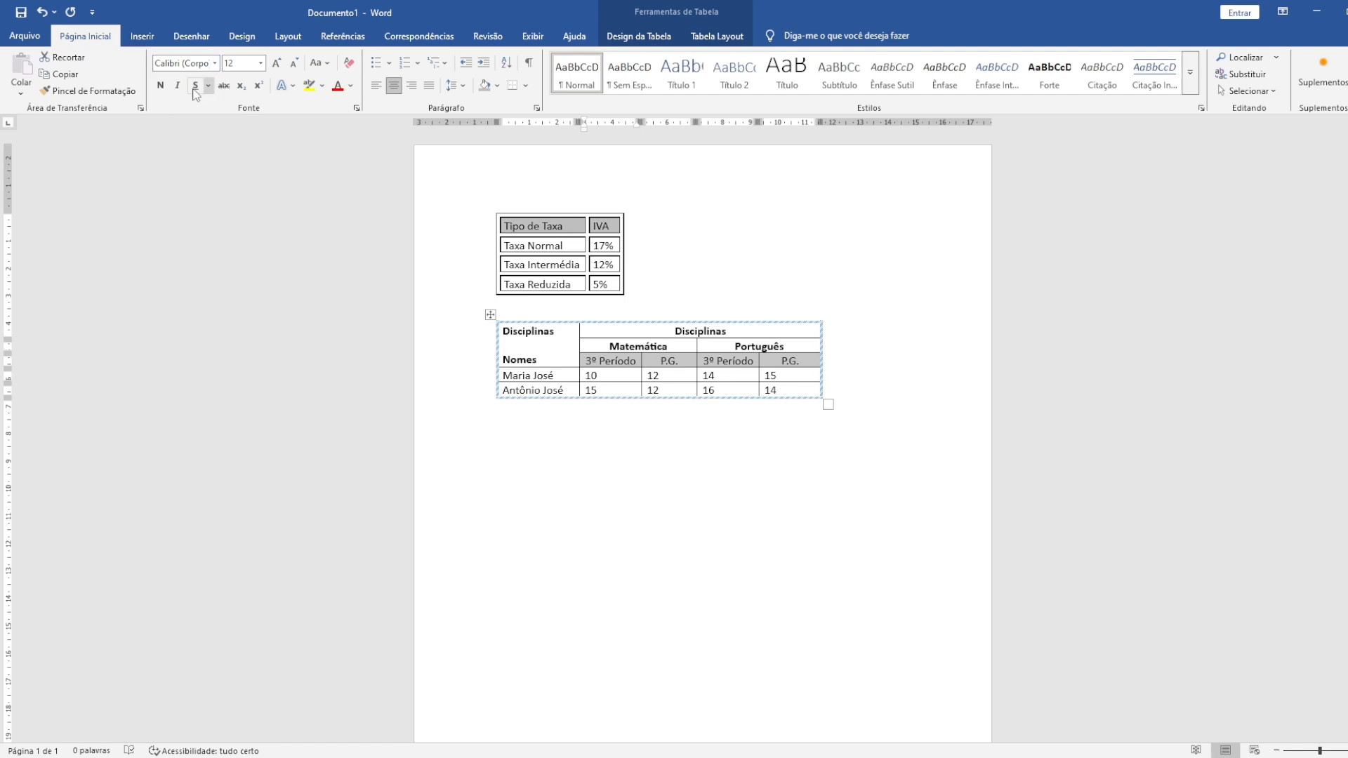
{"action": "left_click", "coordinate": [160, 86]}
{"action": "left_click", "coordinate": [164, 94]}
{"action": "left_click", "coordinate": [661, 360]}
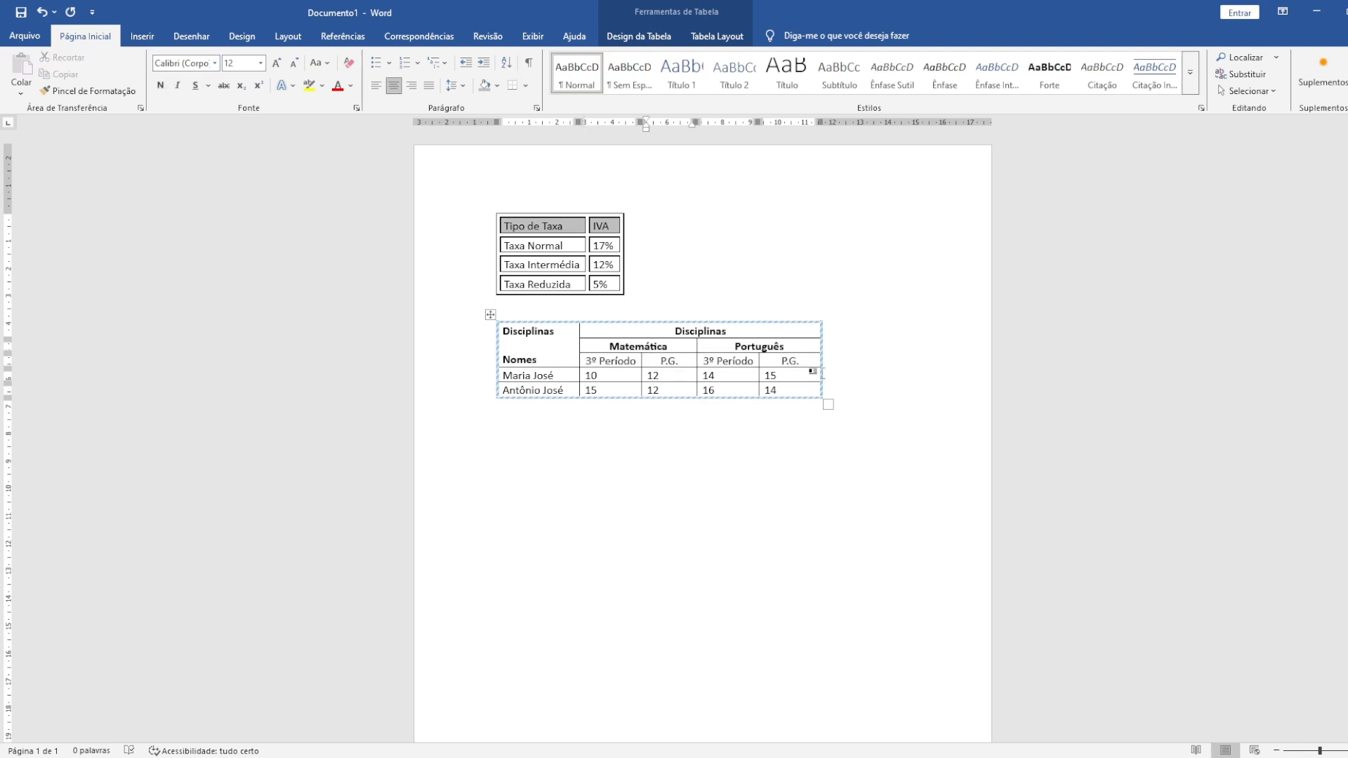
- Check the sample in TABELAS.pdf and right-align the Disciplinas label in the grades table's first cell
{"action": "left_click_drag", "start_coordinate": [503, 330], "coordinate": [553, 360]}
{"action": "left_click", "coordinate": [553, 361]}
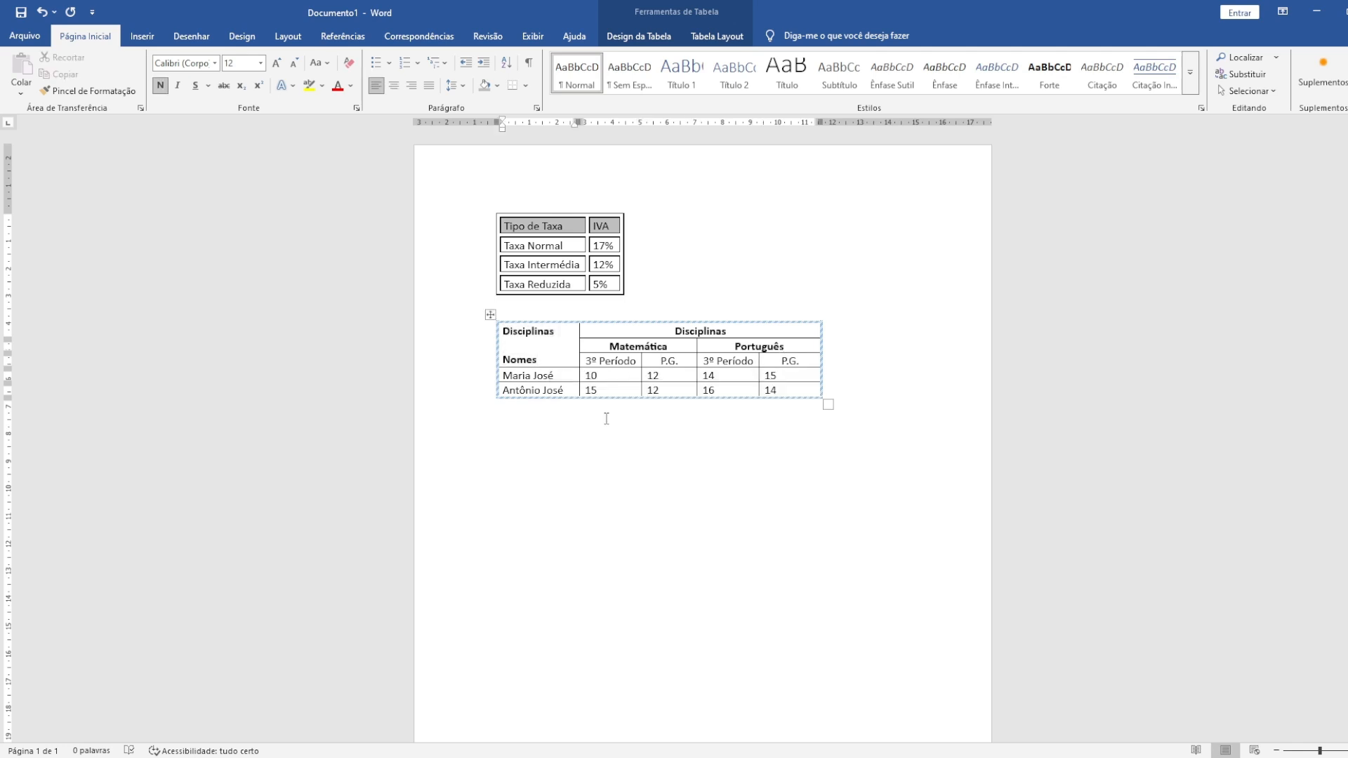
{"action": "left_click", "coordinate": [491, 757]}
{"action": "left_click_drag", "start_coordinate": [557, 333], "coordinate": [501, 336]}
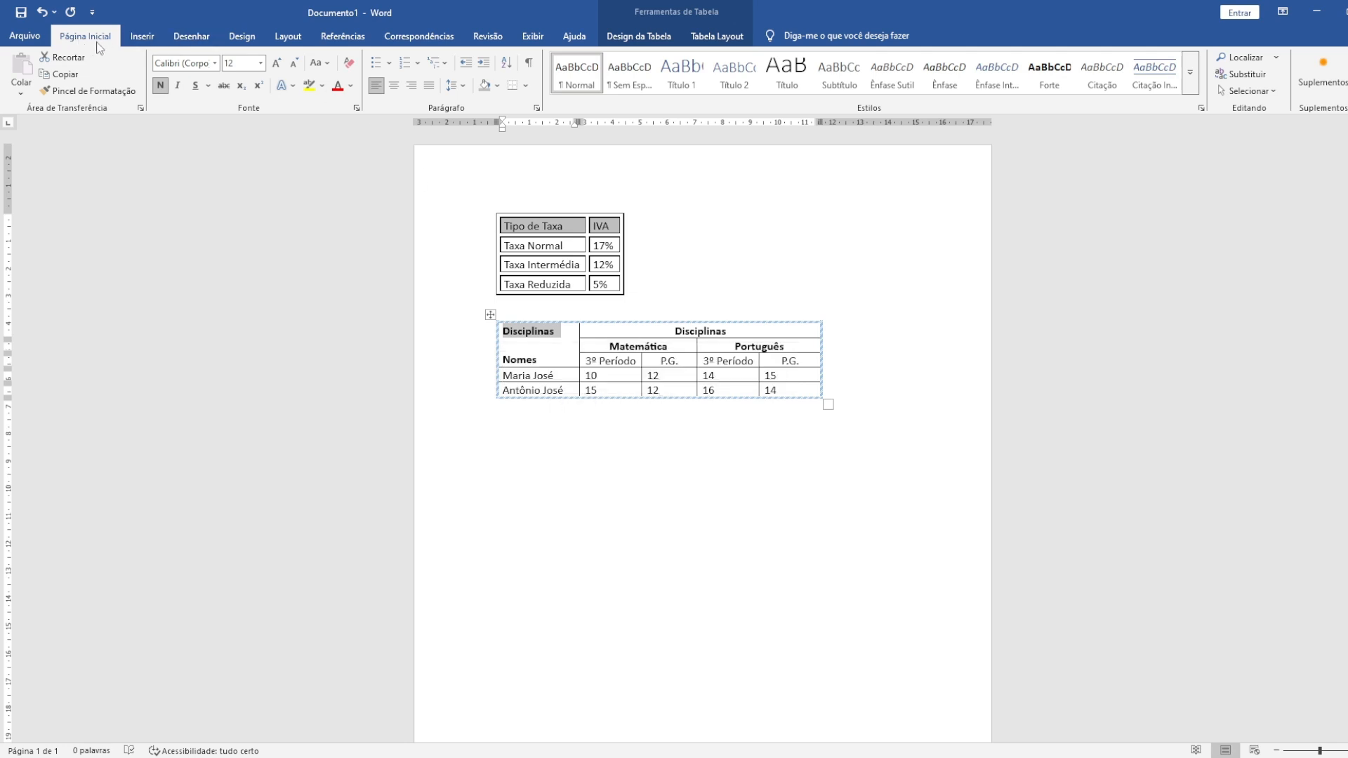
{"action": "left_click", "coordinate": [411, 90]}
{"action": "left_click", "coordinate": [554, 347]}
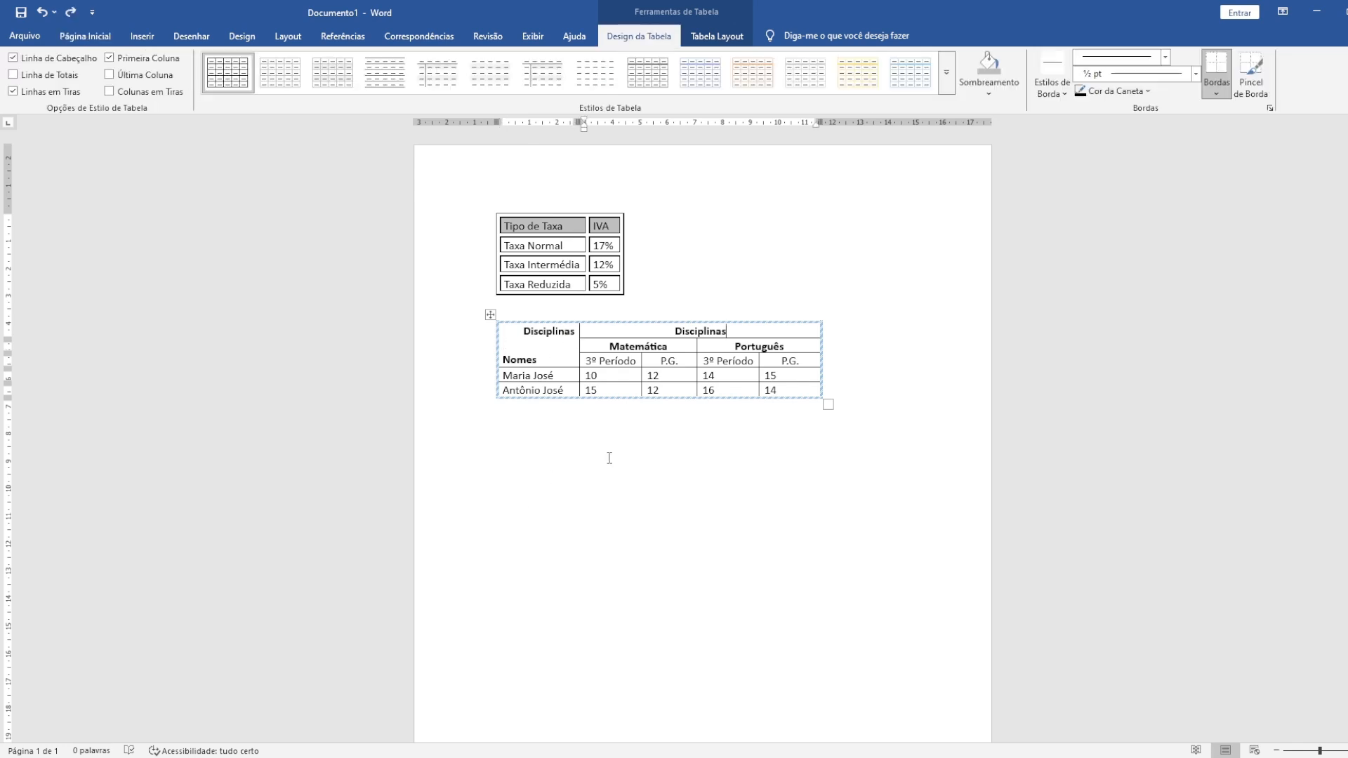
- Draw a diagonal line across the grades table's first cell, from its upper-left to its lower-right corner, separating Disciplinas from Nomes
{"action": "left_click", "coordinate": [385, 757]}
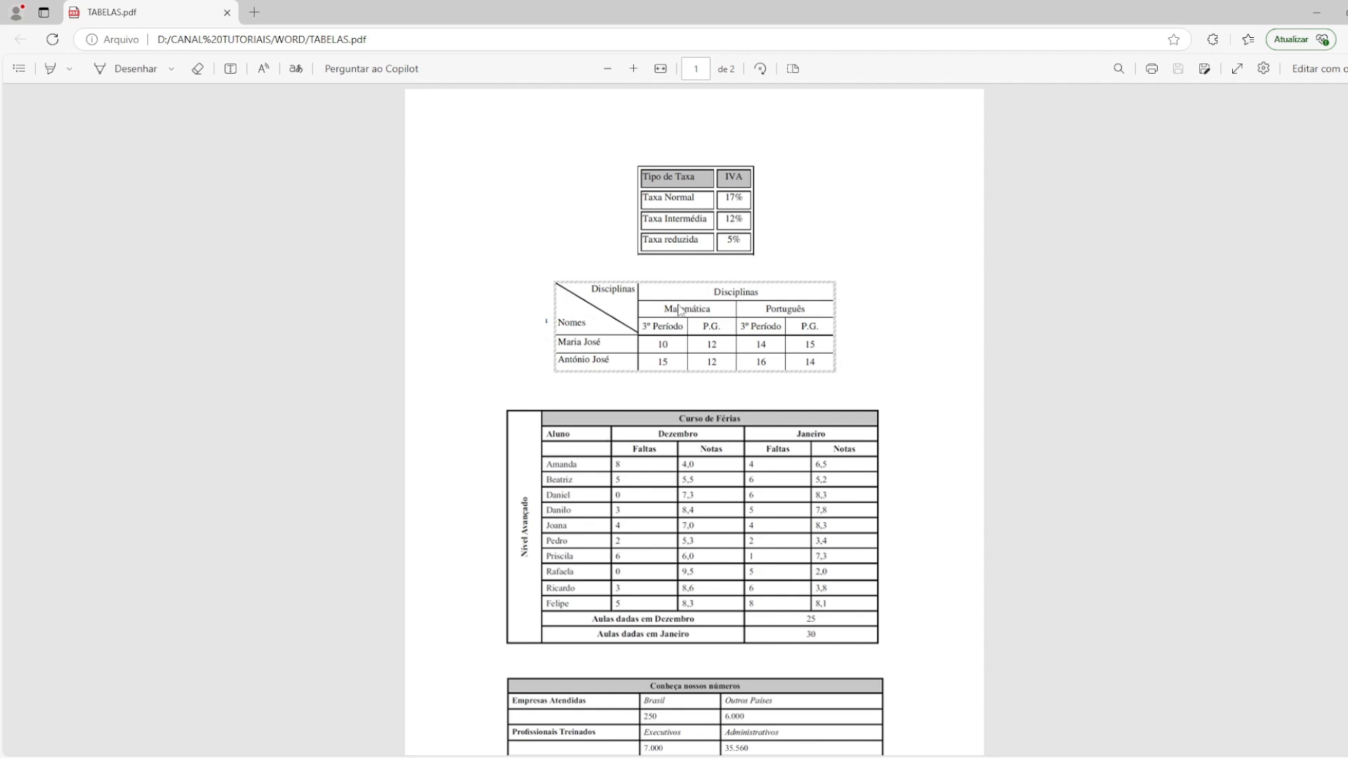
{"action": "left_click", "coordinate": [451, 757]}
{"action": "left_click", "coordinate": [385, 757]}
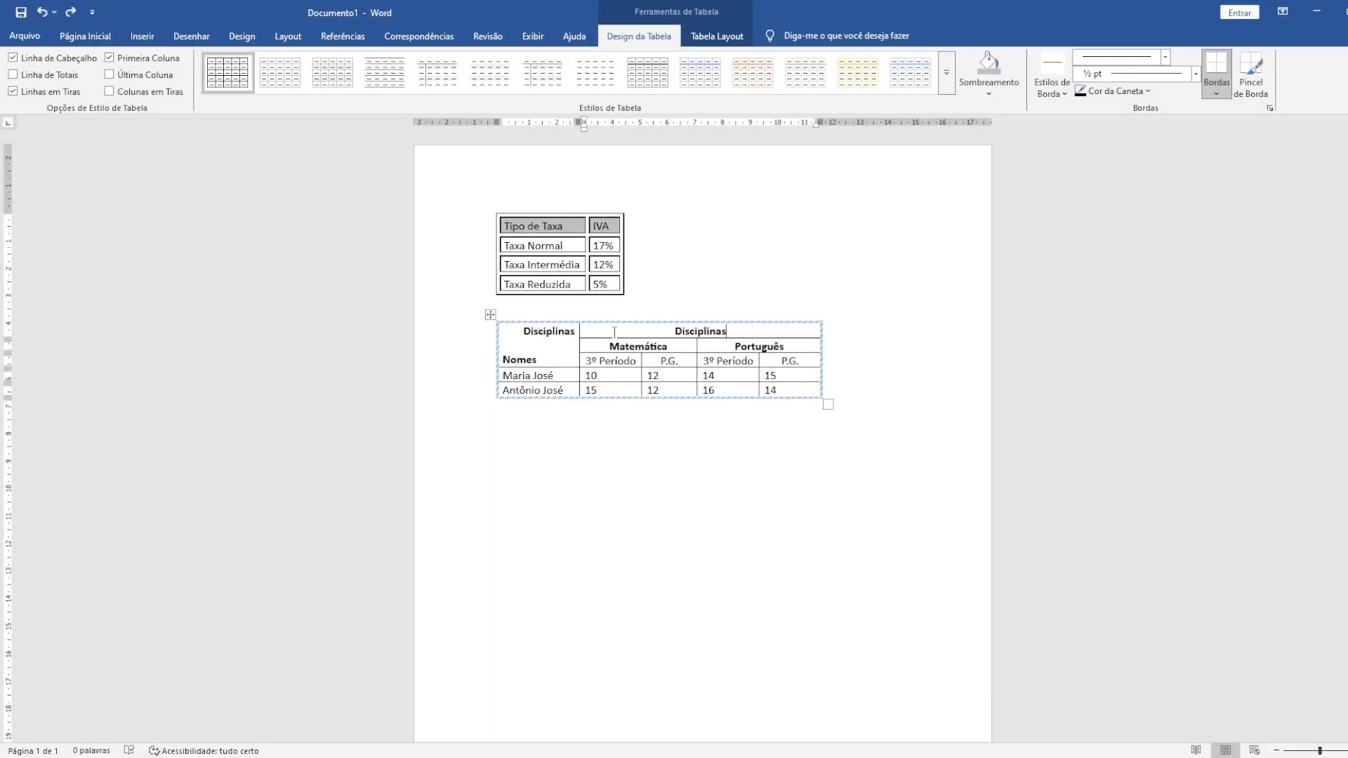
{"action": "left_click", "coordinate": [545, 354]}
{"action": "key", "text": "Up"}
{"action": "left_click", "coordinate": [727, 43]}
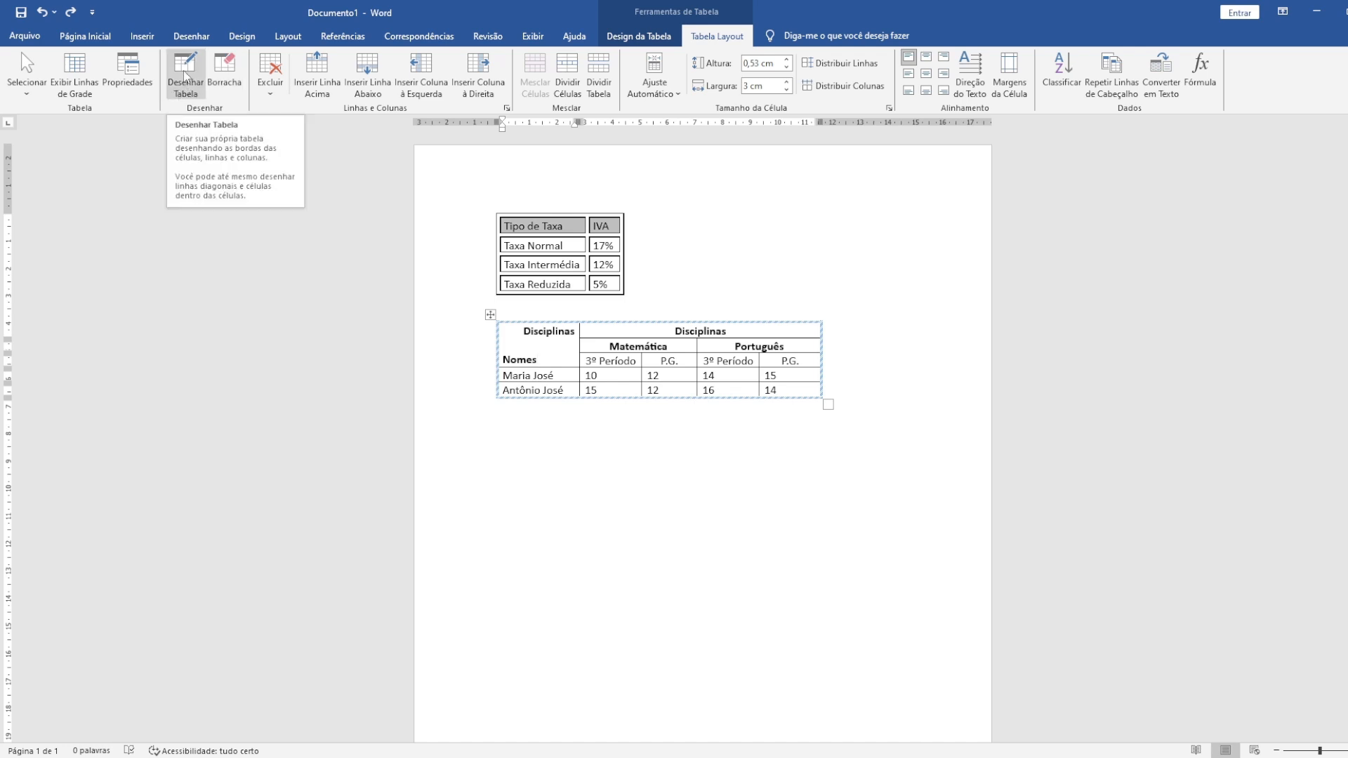
{"action": "left_click", "coordinate": [187, 76]}
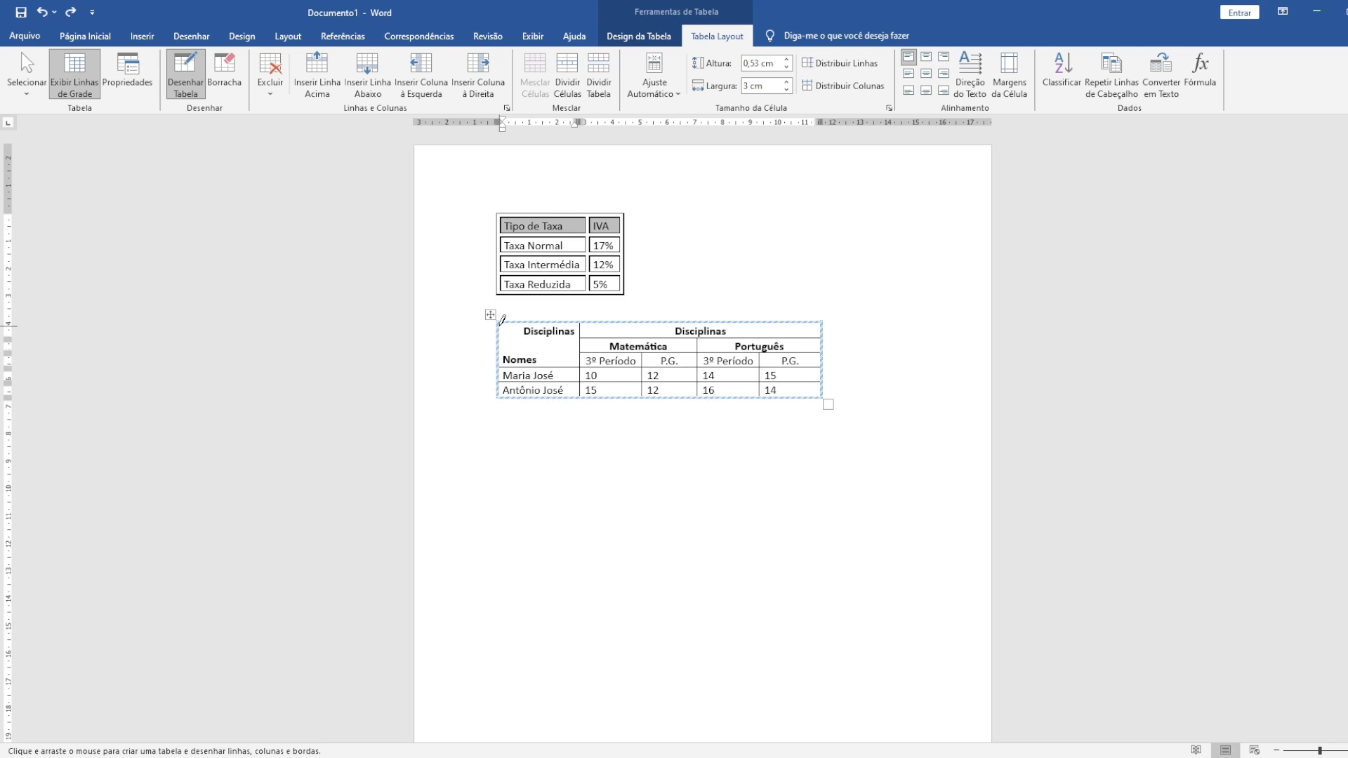
{"action": "left_click_drag", "start_coordinate": [501, 323], "coordinate": [579, 367]}
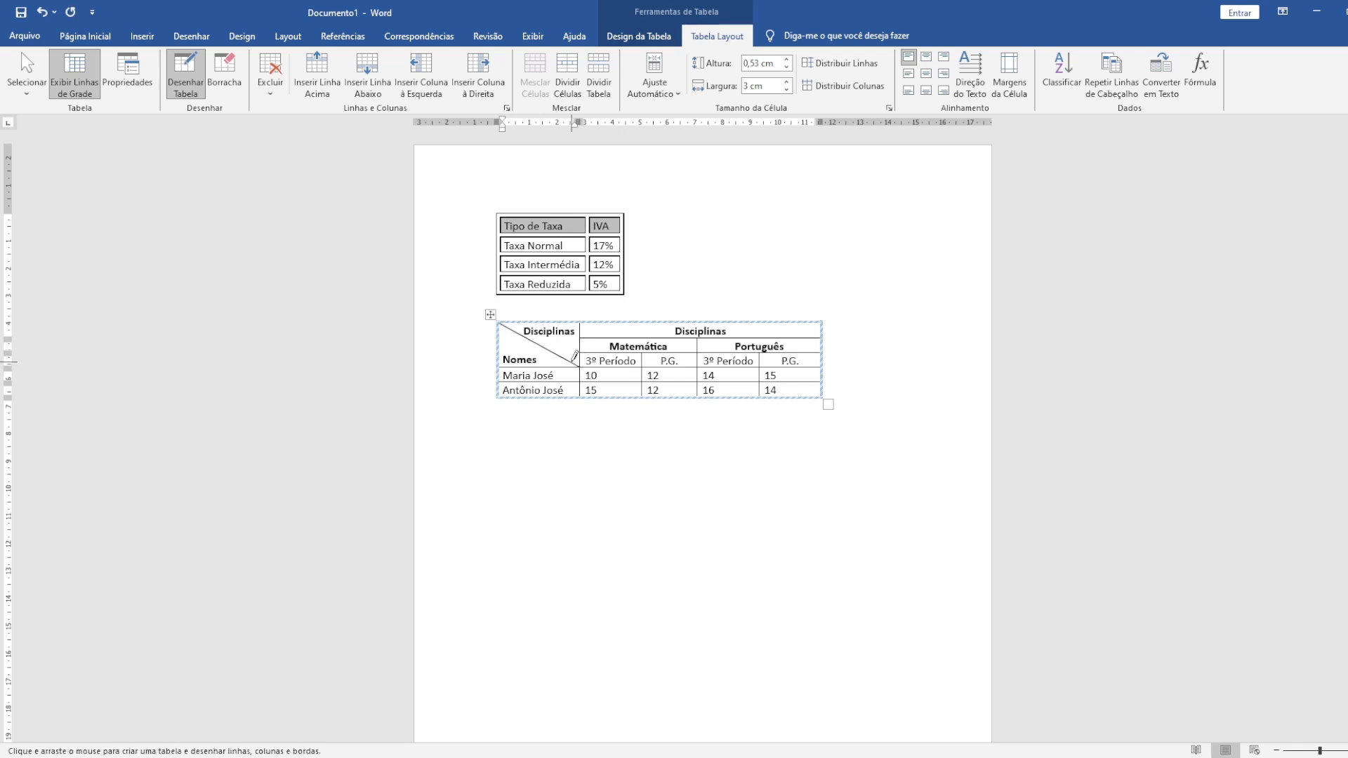
{"action": "left_click", "coordinate": [195, 92]}
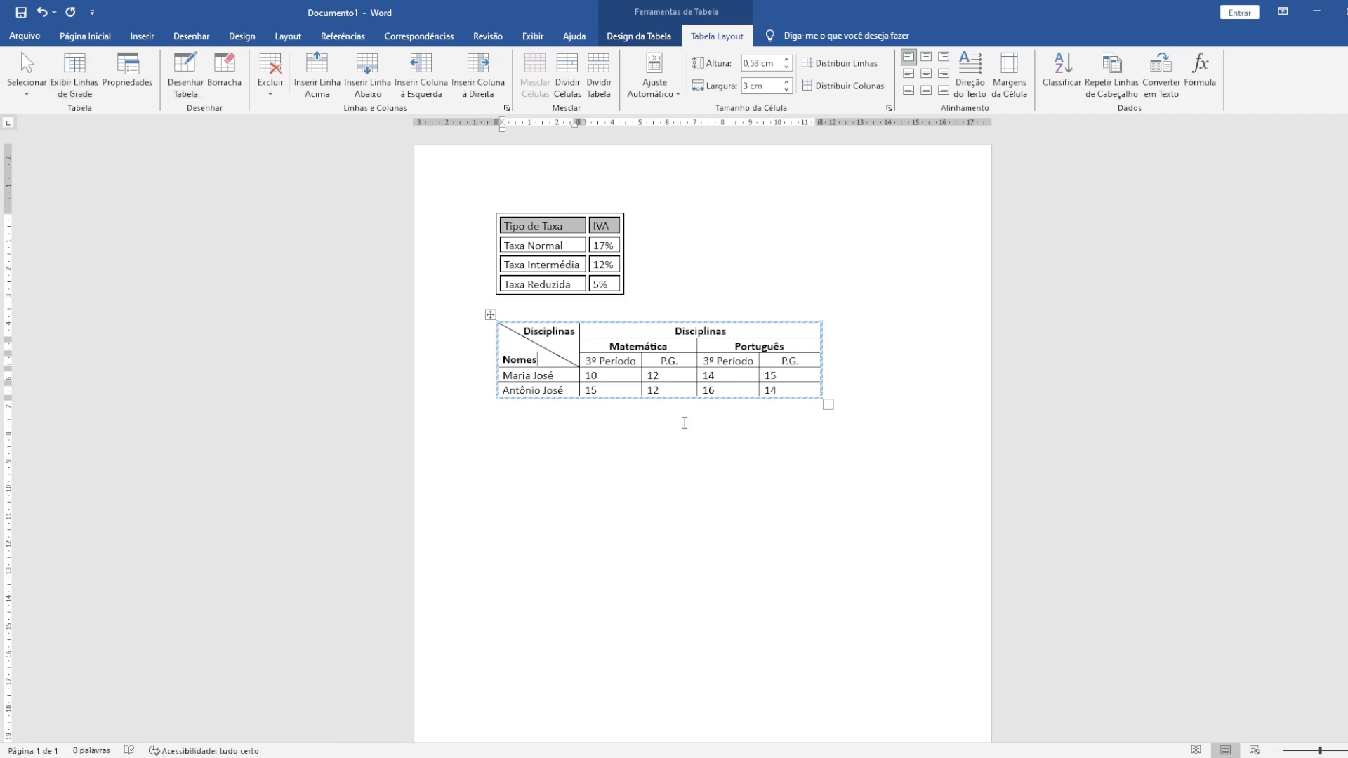
- Review the Curso de Férias sample in TABELAS.pdf and insert a table with 6 columns and 15 rows below the grades table
{"action": "left_click", "coordinate": [685, 422]}
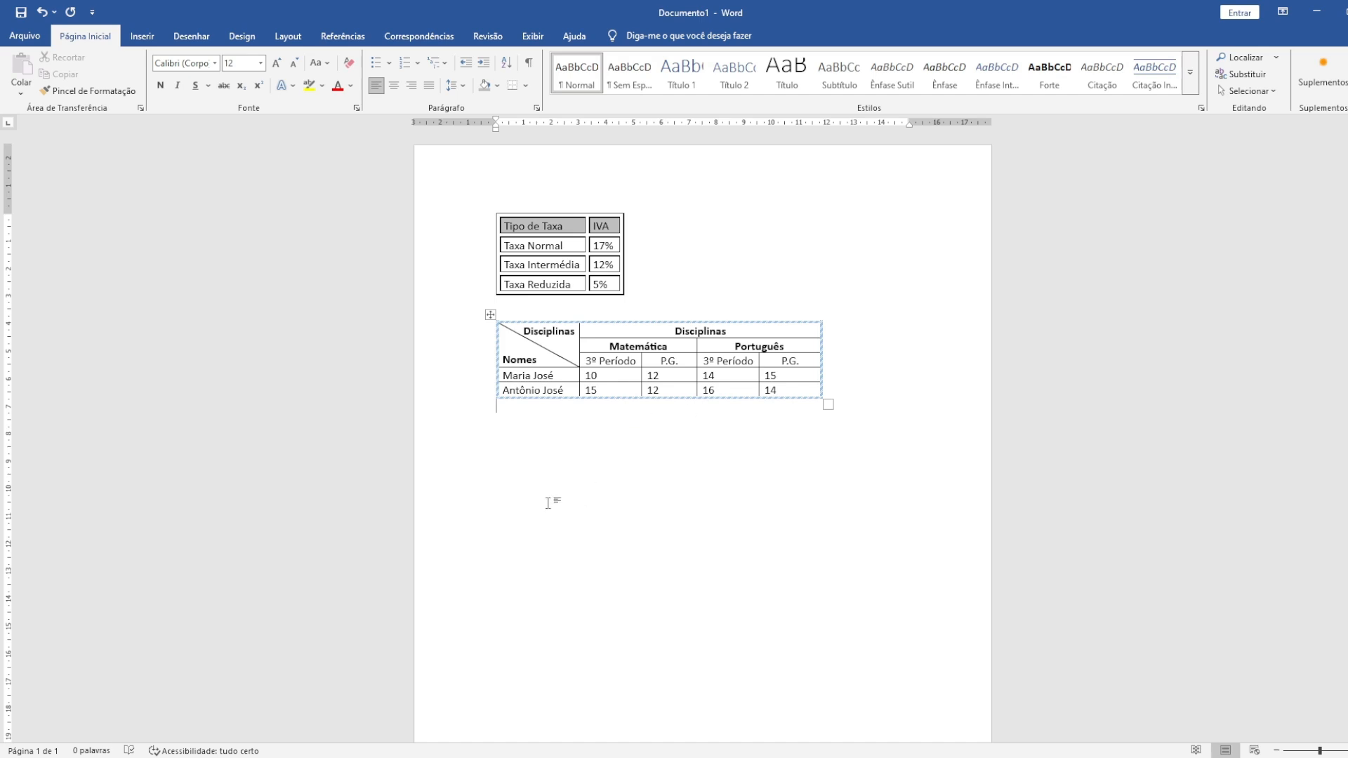
{"action": "left_click", "coordinate": [492, 757]}
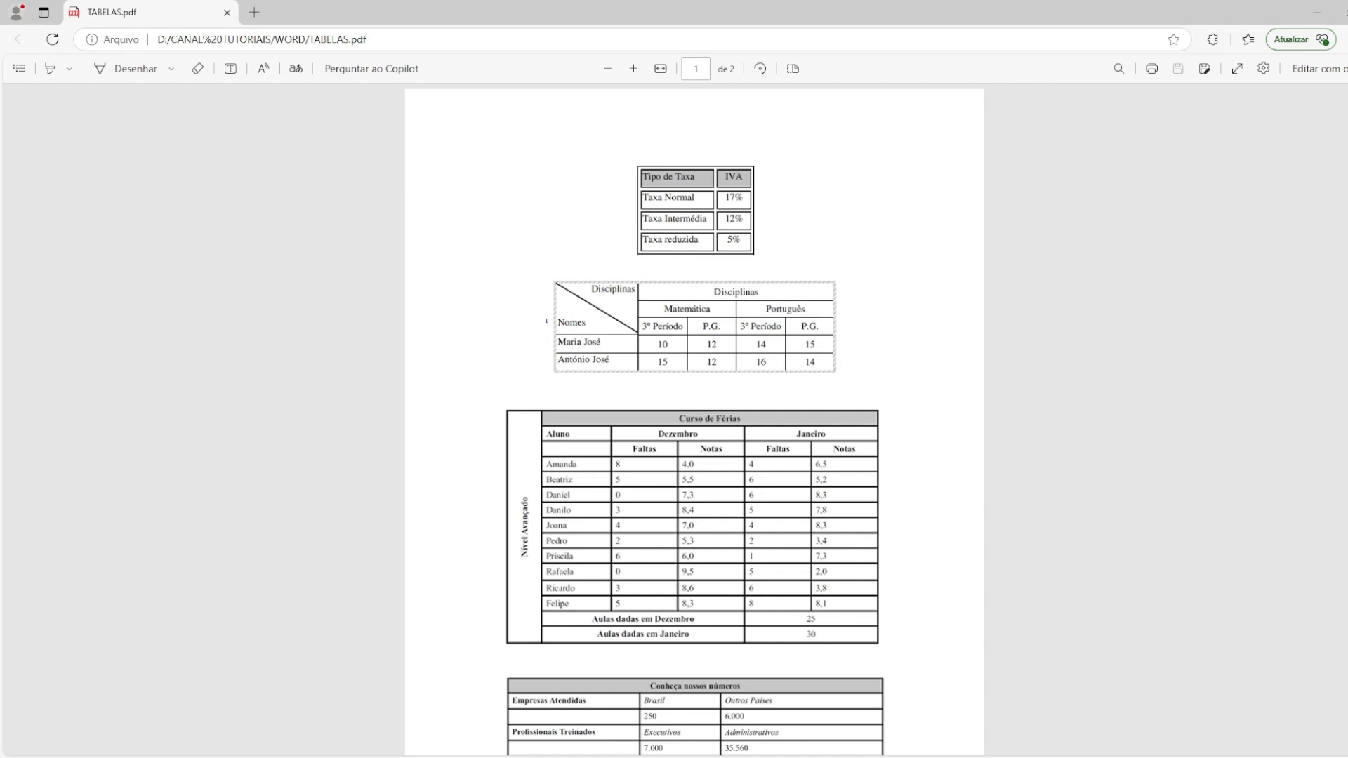
{"action": "scroll", "coordinate": [694, 422], "scroll_direction": "down", "scroll_amount": 1}
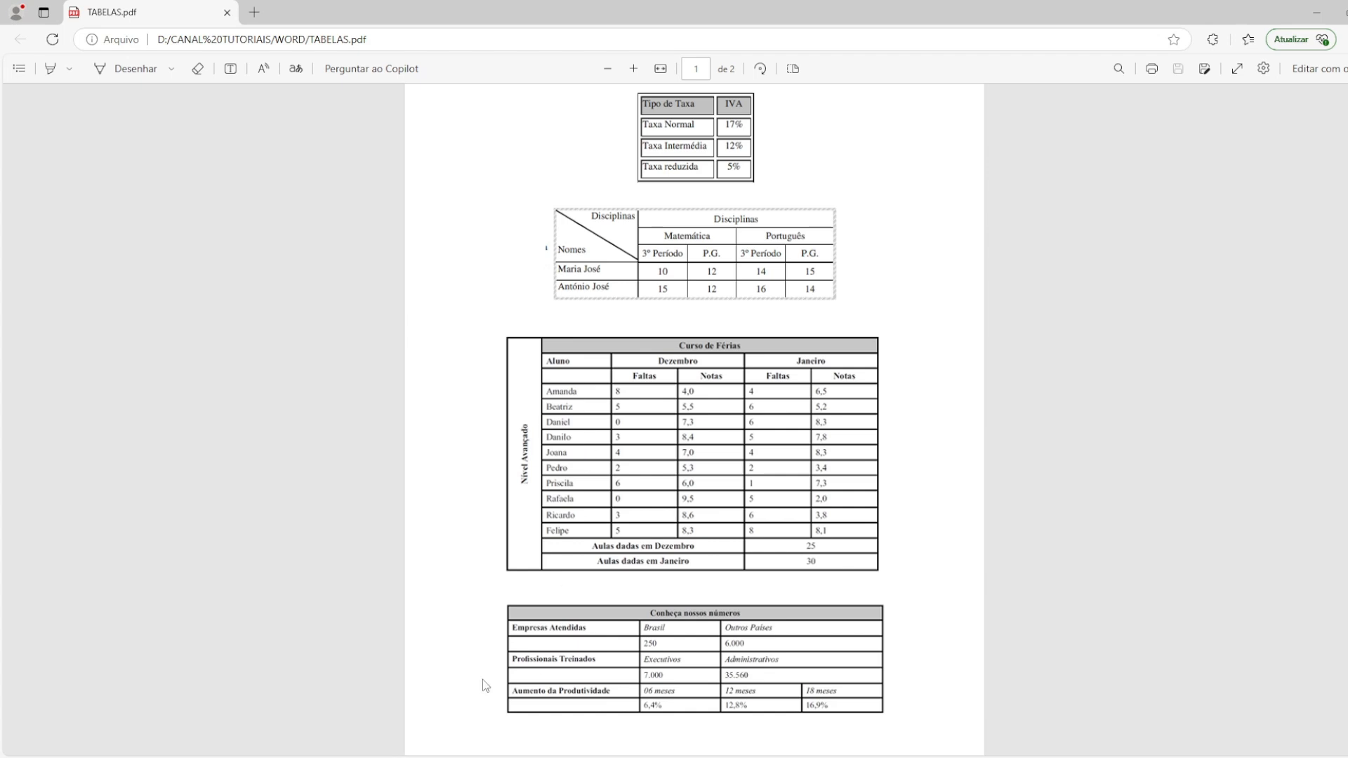
{"action": "left_click", "coordinate": [465, 757]}
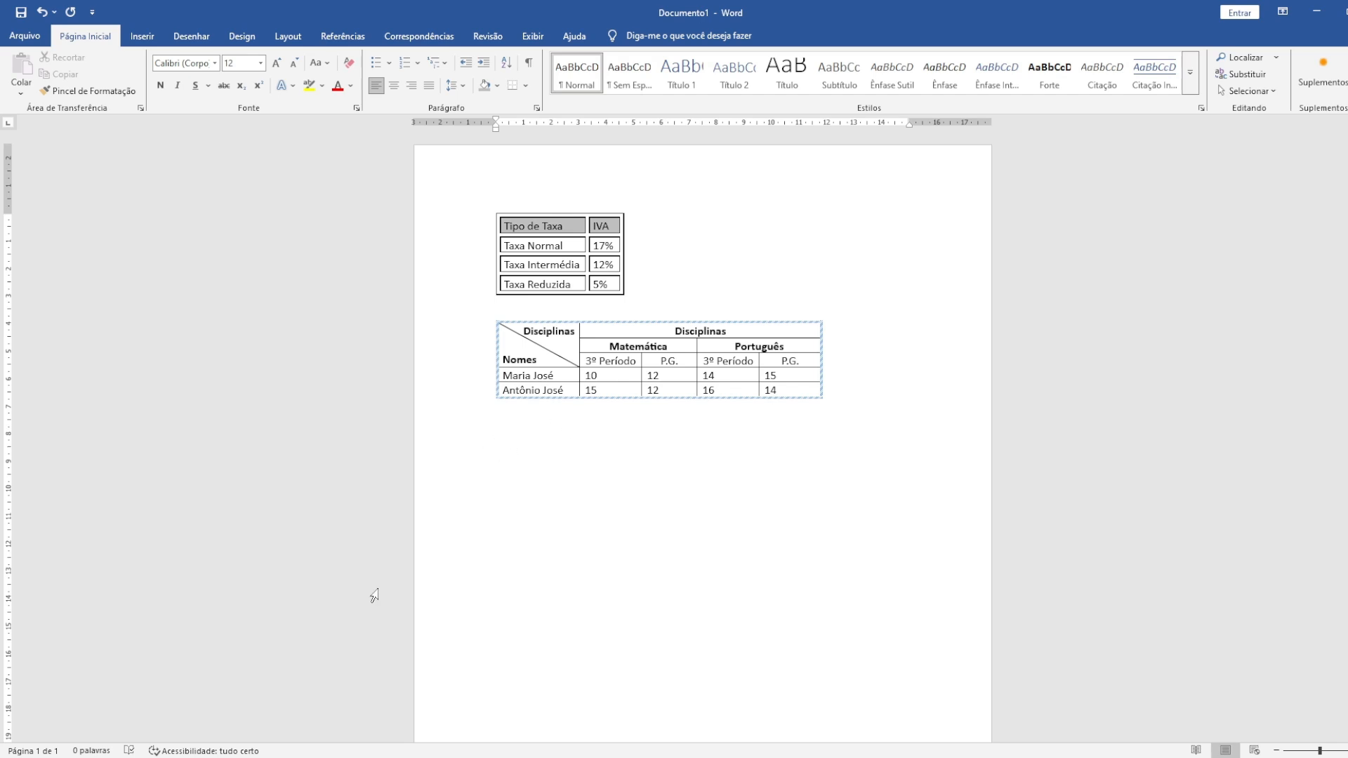
{"action": "key", "text": "alt+Tab"}
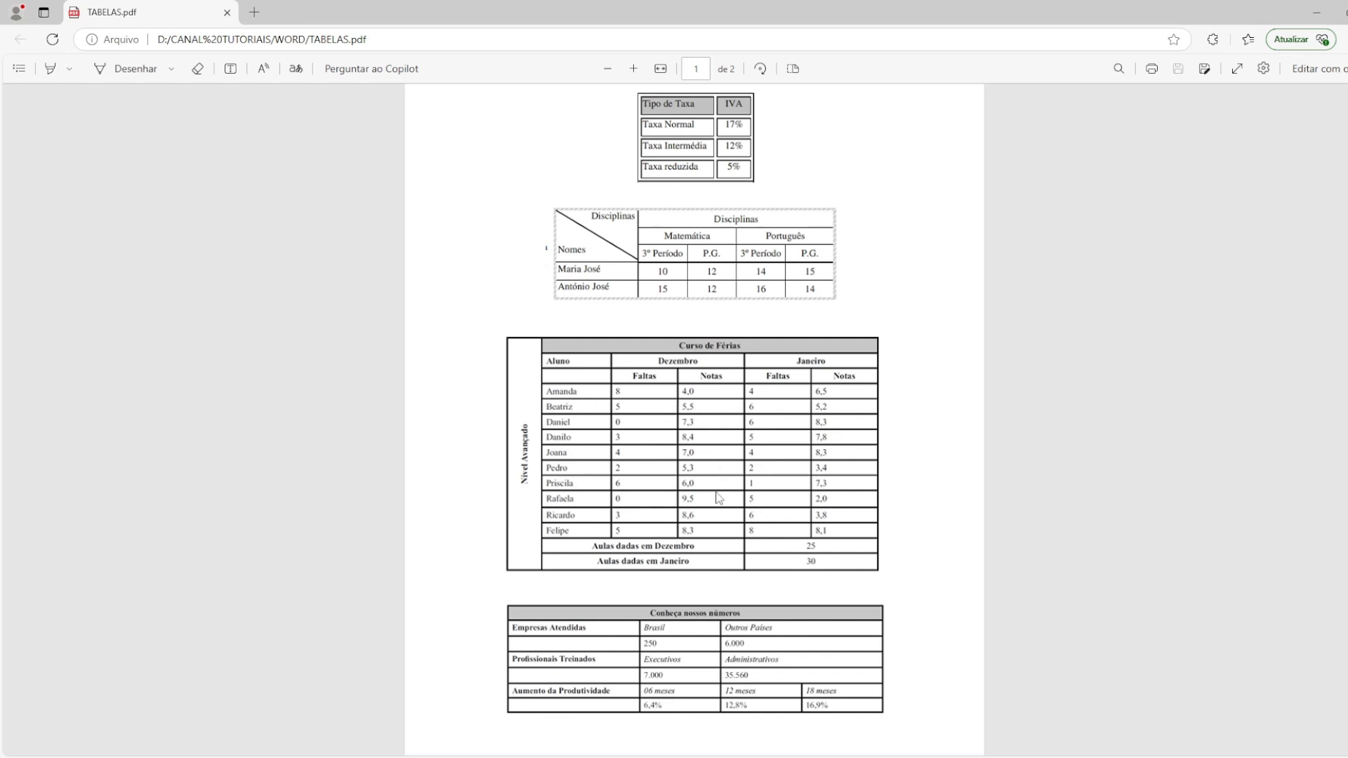
{"action": "scroll", "coordinate": [720, 492], "scroll_direction": "down", "scroll_amount": 1}
{"action": "scroll", "coordinate": [713, 488], "scroll_direction": "up", "scroll_amount": 1}
{"action": "key", "text": "alt+Tab"}
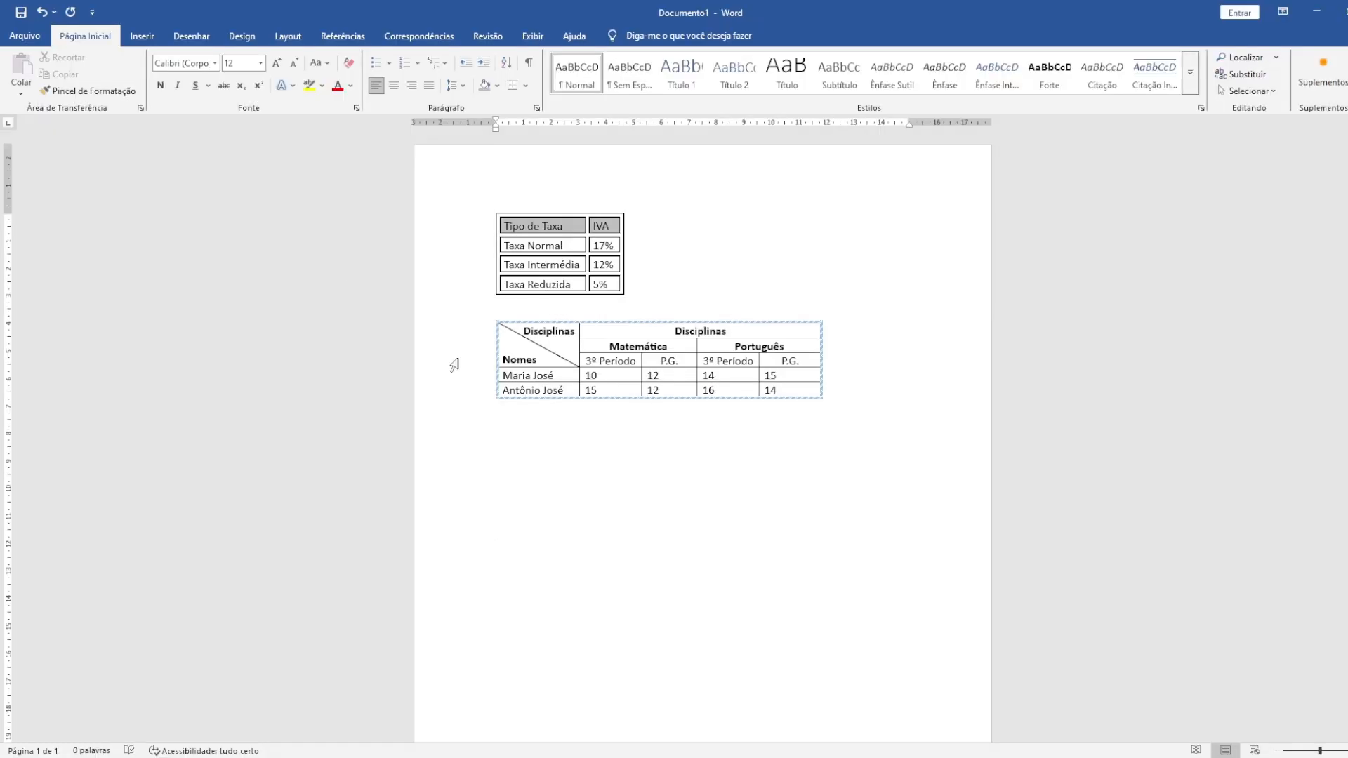
{"action": "left_click", "coordinate": [142, 36]}
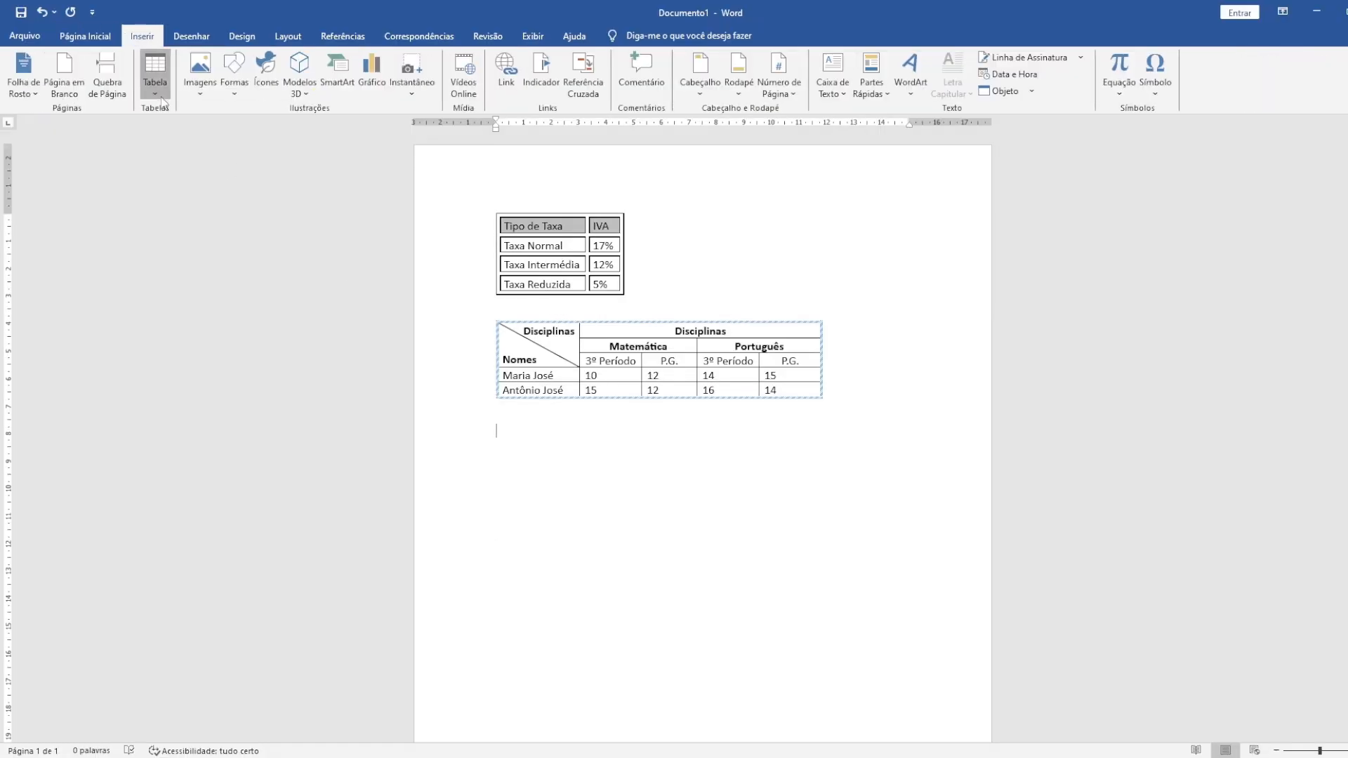
{"action": "left_click", "coordinate": [152, 74]}
{"action": "left_click", "coordinate": [186, 246]}
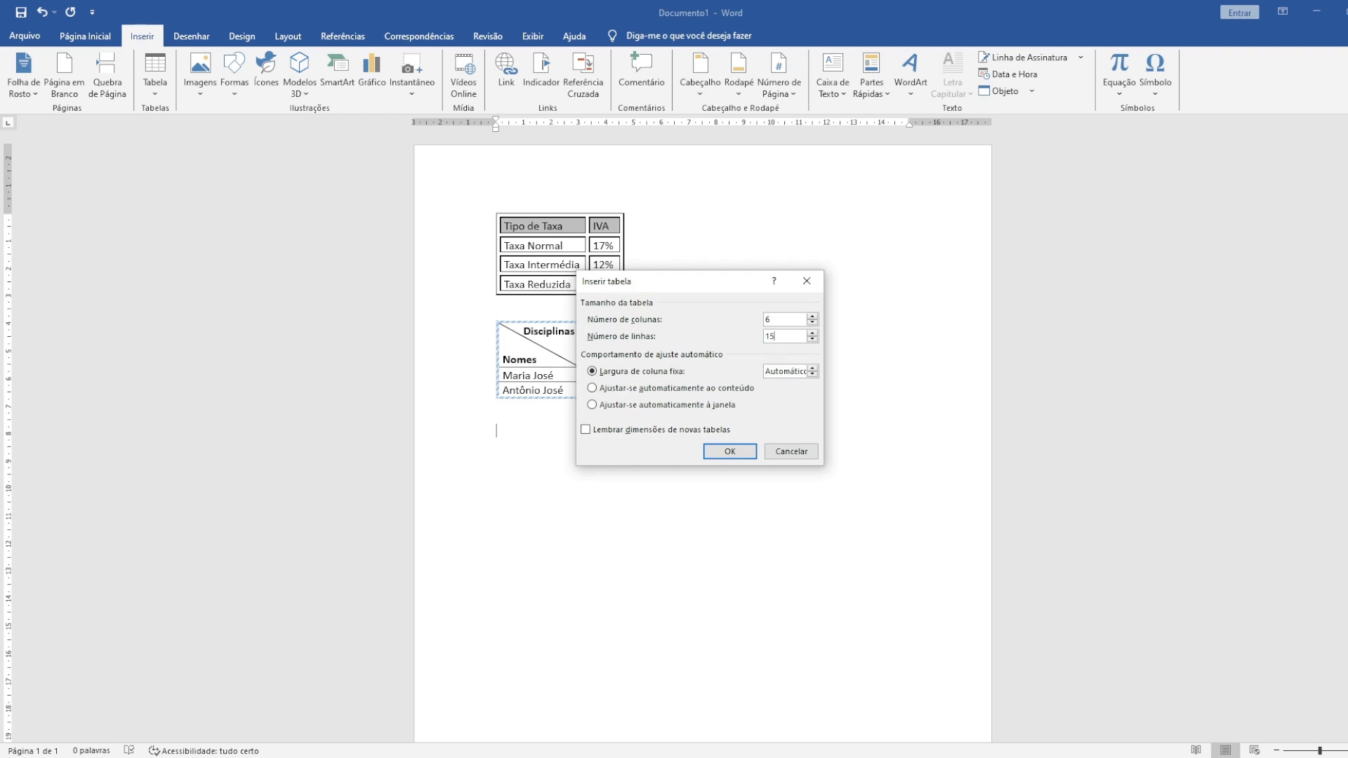
{"action": "left_click", "coordinate": [747, 451]}
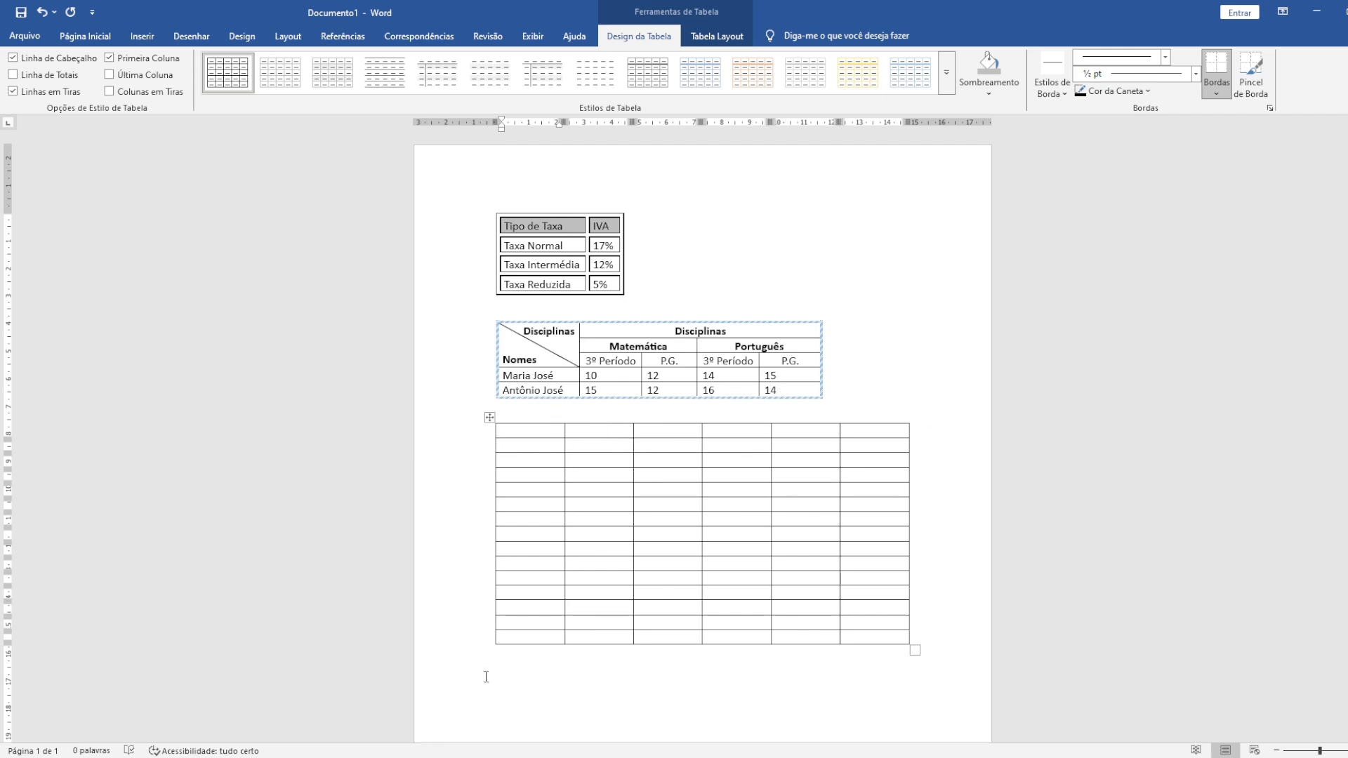
{"action": "left_click", "coordinate": [548, 757]}
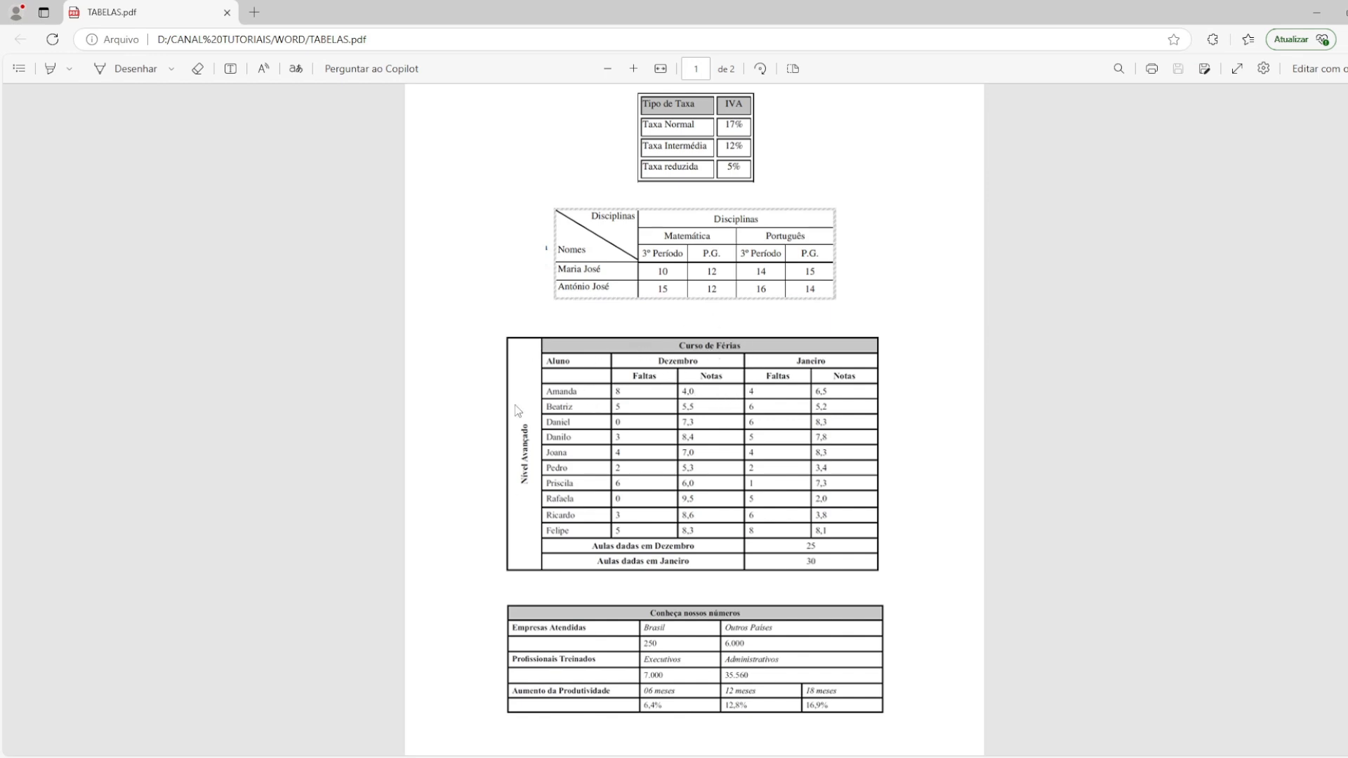
{"action": "key", "text": "alt+Tab"}
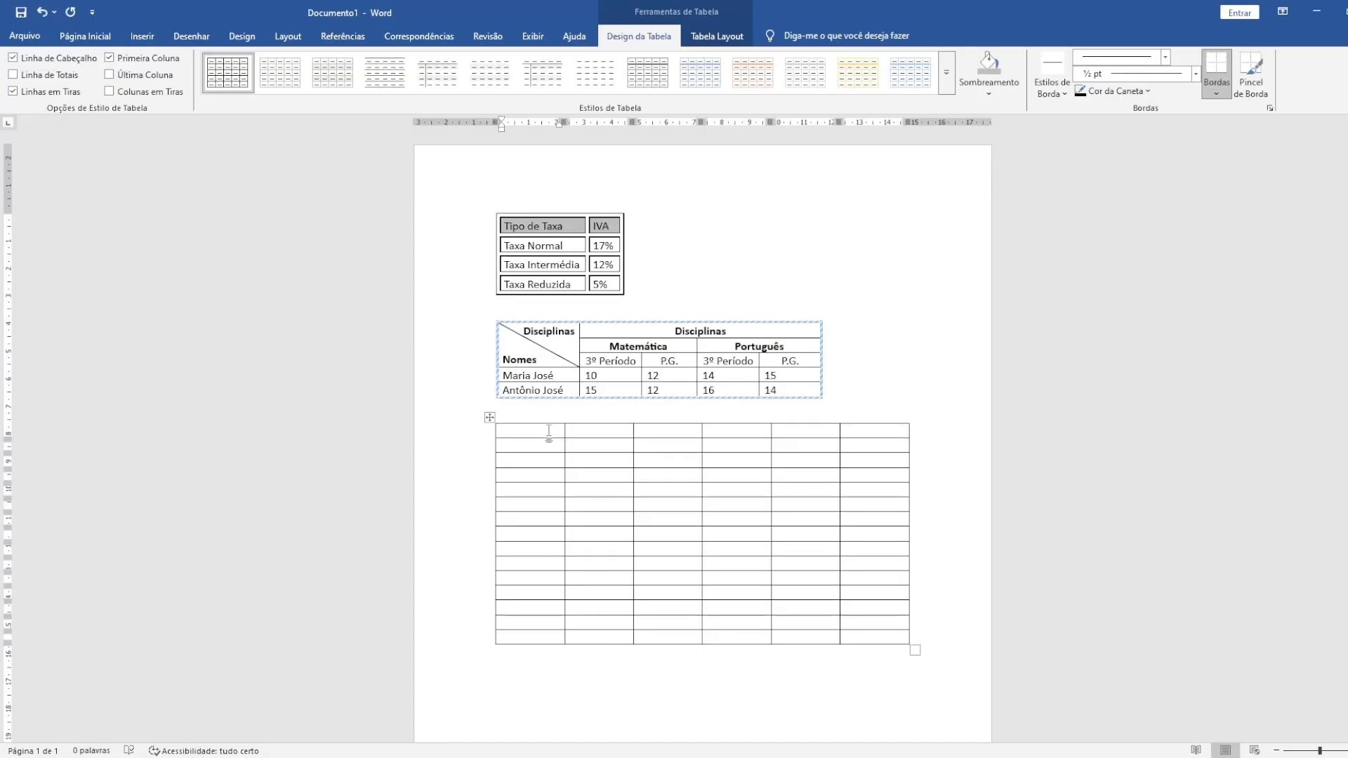
{"action": "left_click", "coordinate": [580, 430]}
{"action": "left_click", "coordinate": [532, 430]}
{"action": "left_click", "coordinate": [609, 432]}
{"action": "left_click", "coordinate": [535, 638]}
- Examine the delete options for the new table's last row, its first column and the whole table
{"action": "left_click", "coordinate": [716, 36]}
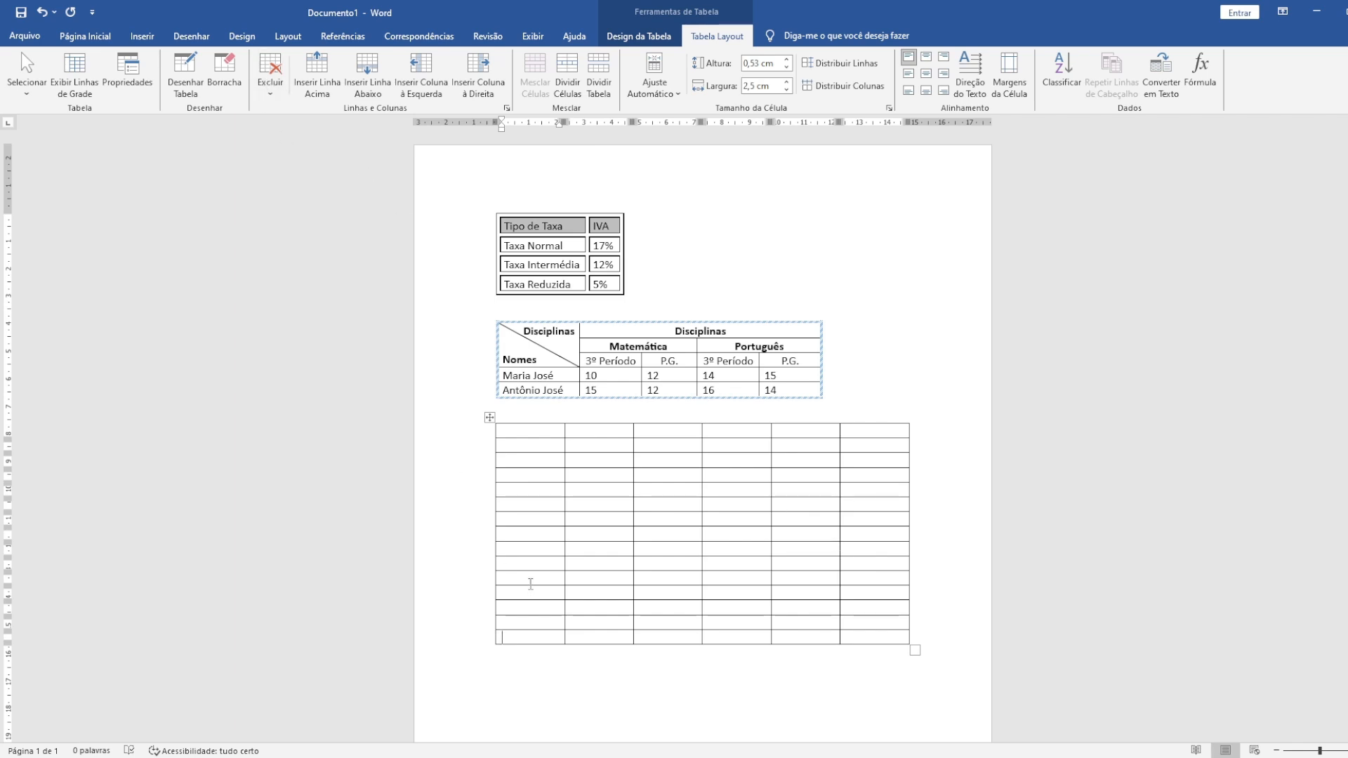
{"action": "left_click", "coordinate": [278, 93]}
{"action": "left_click", "coordinate": [552, 604]}
{"action": "left_click_drag", "start_coordinate": [541, 639], "coordinate": [906, 637]}
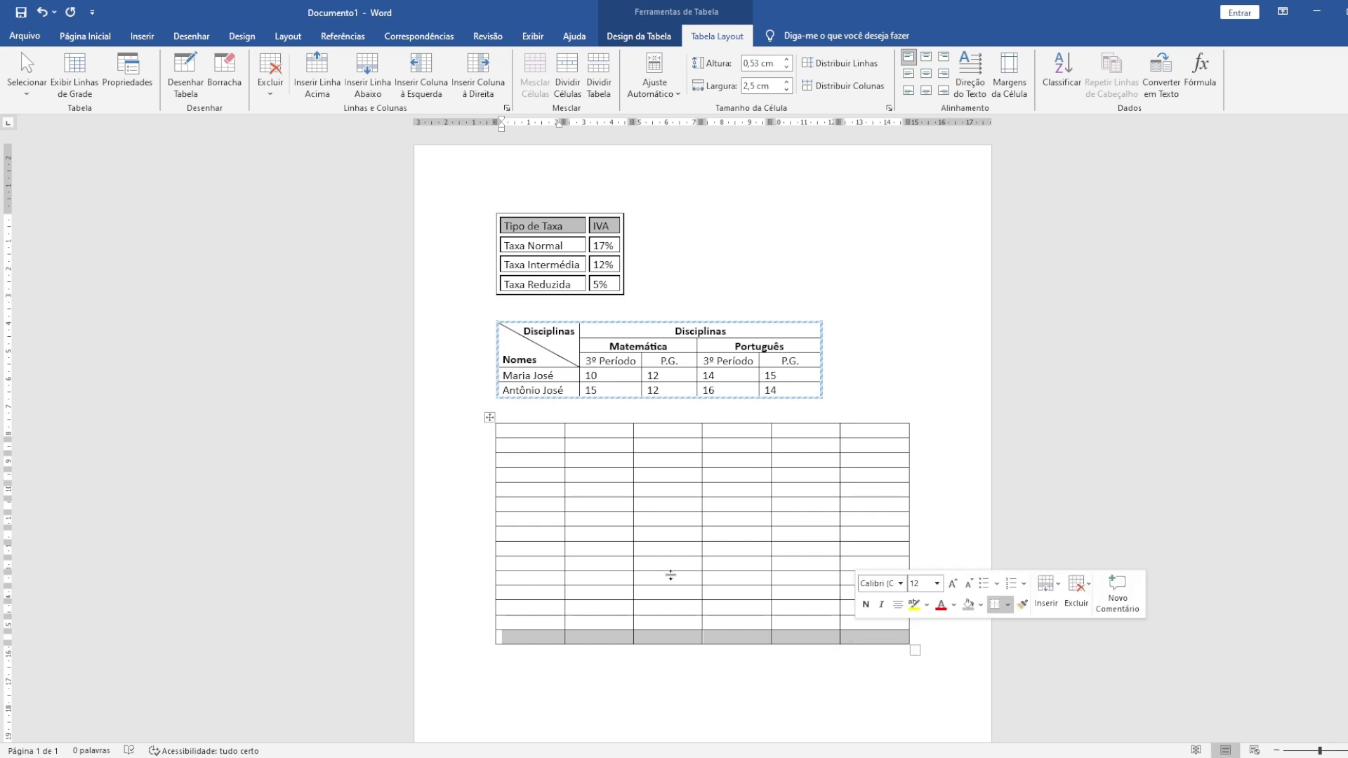
{"action": "left_click", "coordinate": [270, 88]}
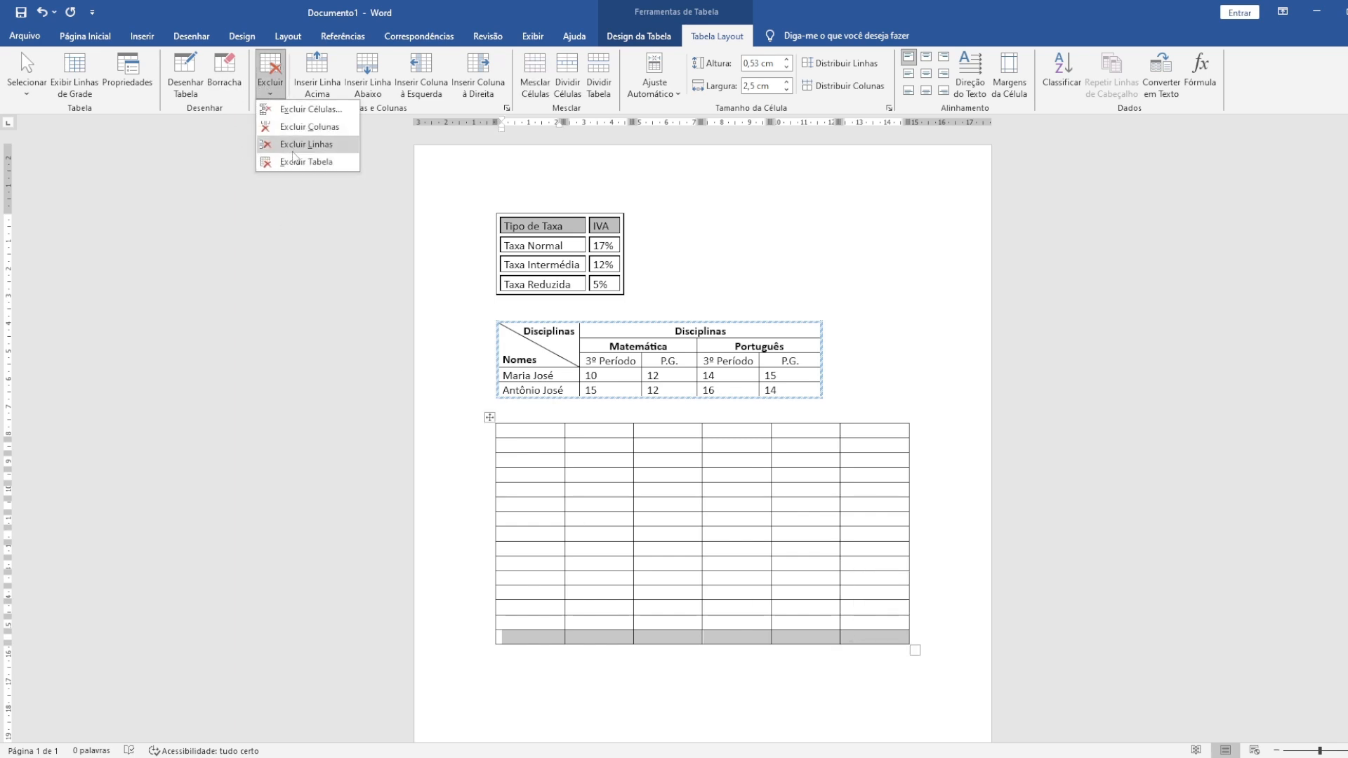
{"action": "left_click", "coordinate": [523, 434]}
{"action": "left_click_drag", "start_coordinate": [524, 432], "coordinate": [528, 639]}
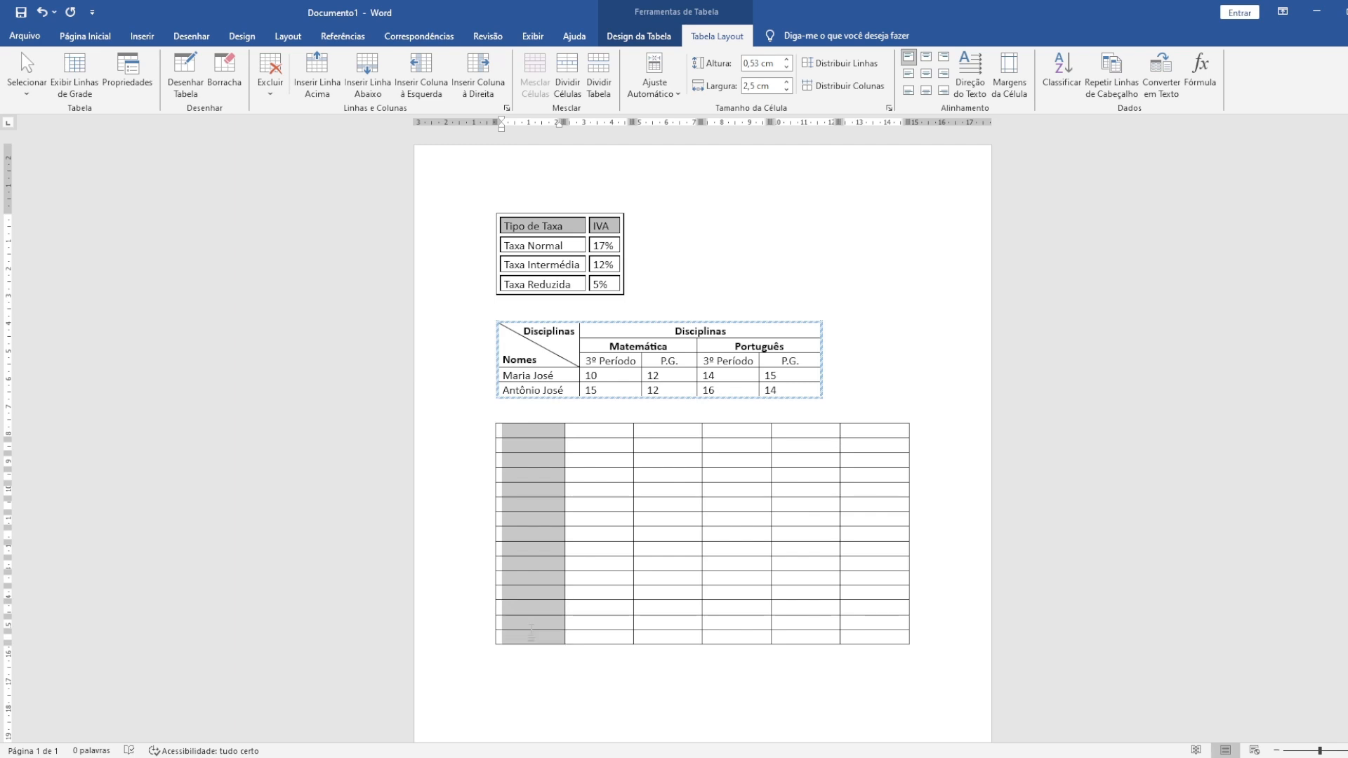
{"action": "left_click", "coordinate": [271, 90]}
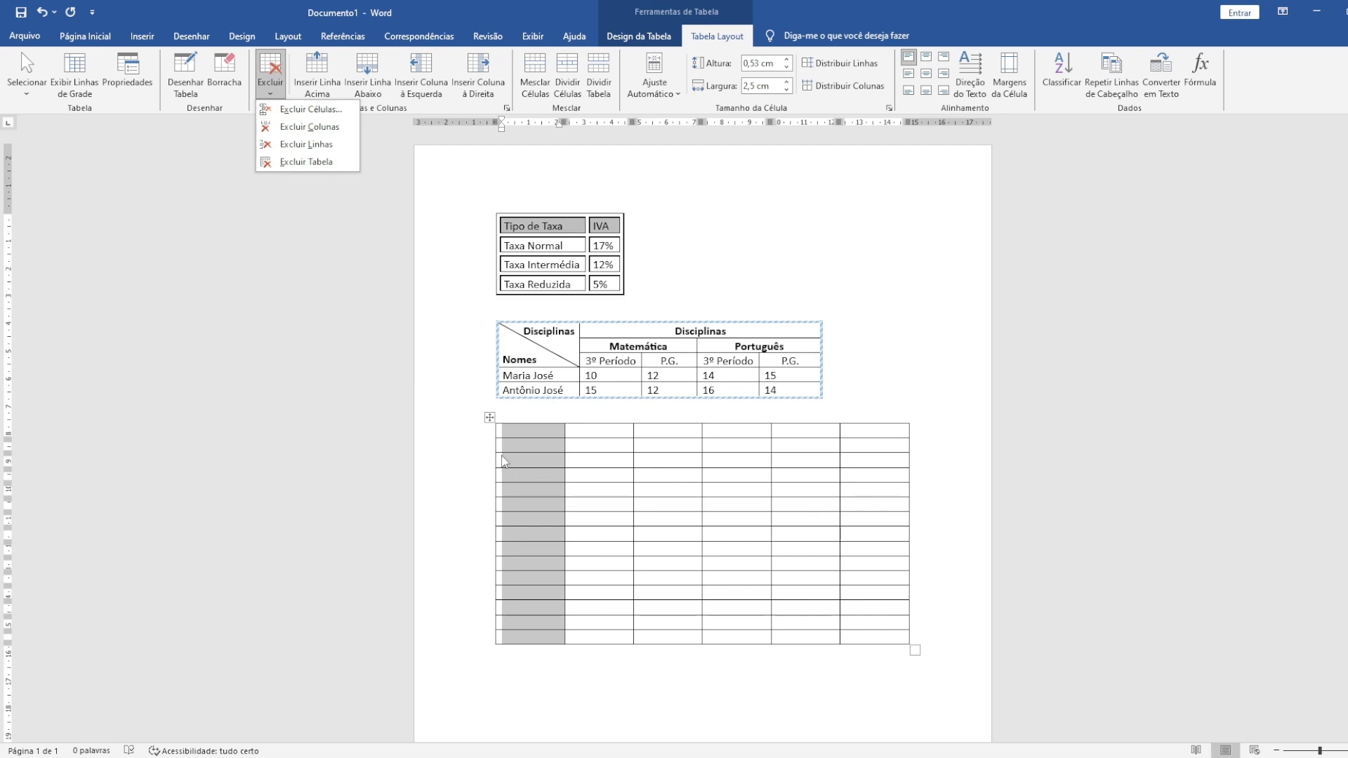
{"action": "left_click", "coordinate": [506, 458]}
{"action": "left_click", "coordinate": [512, 450]}
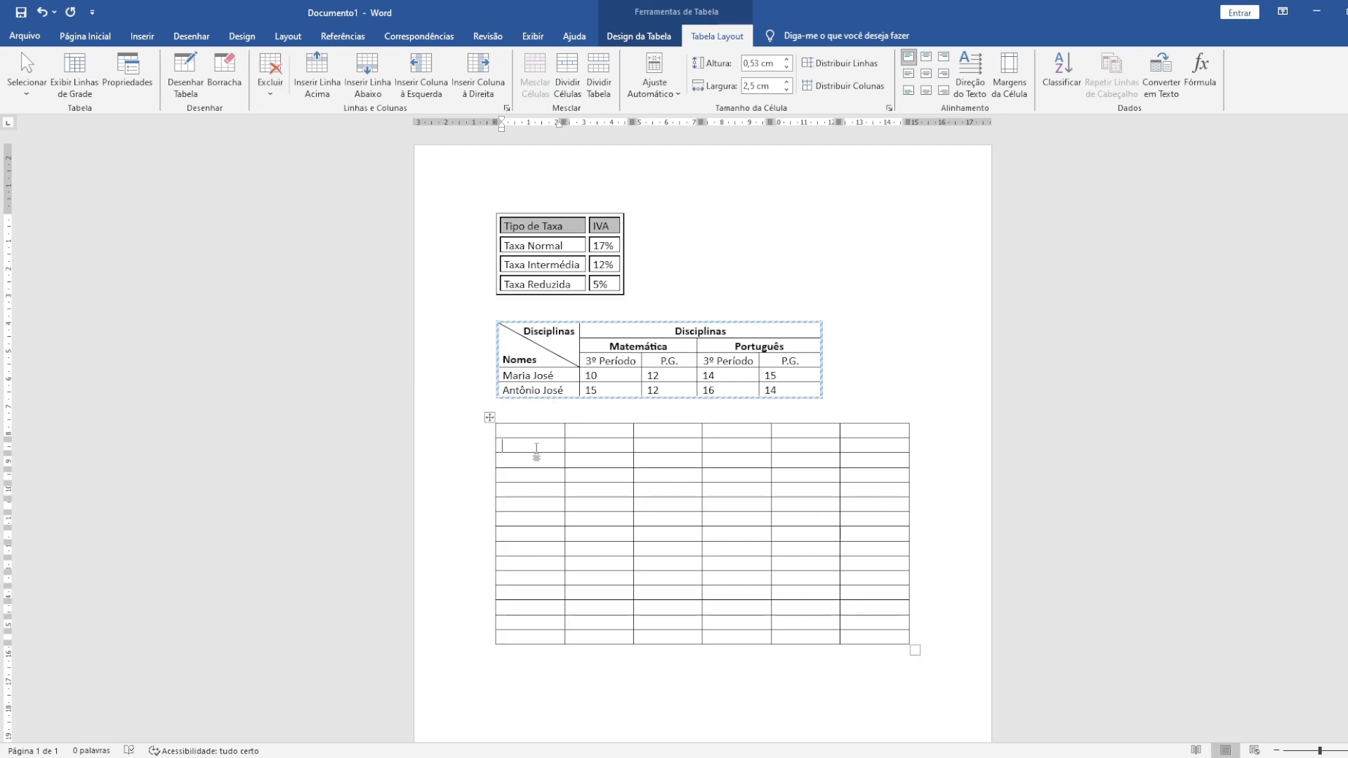
{"action": "left_click", "coordinate": [270, 77]}
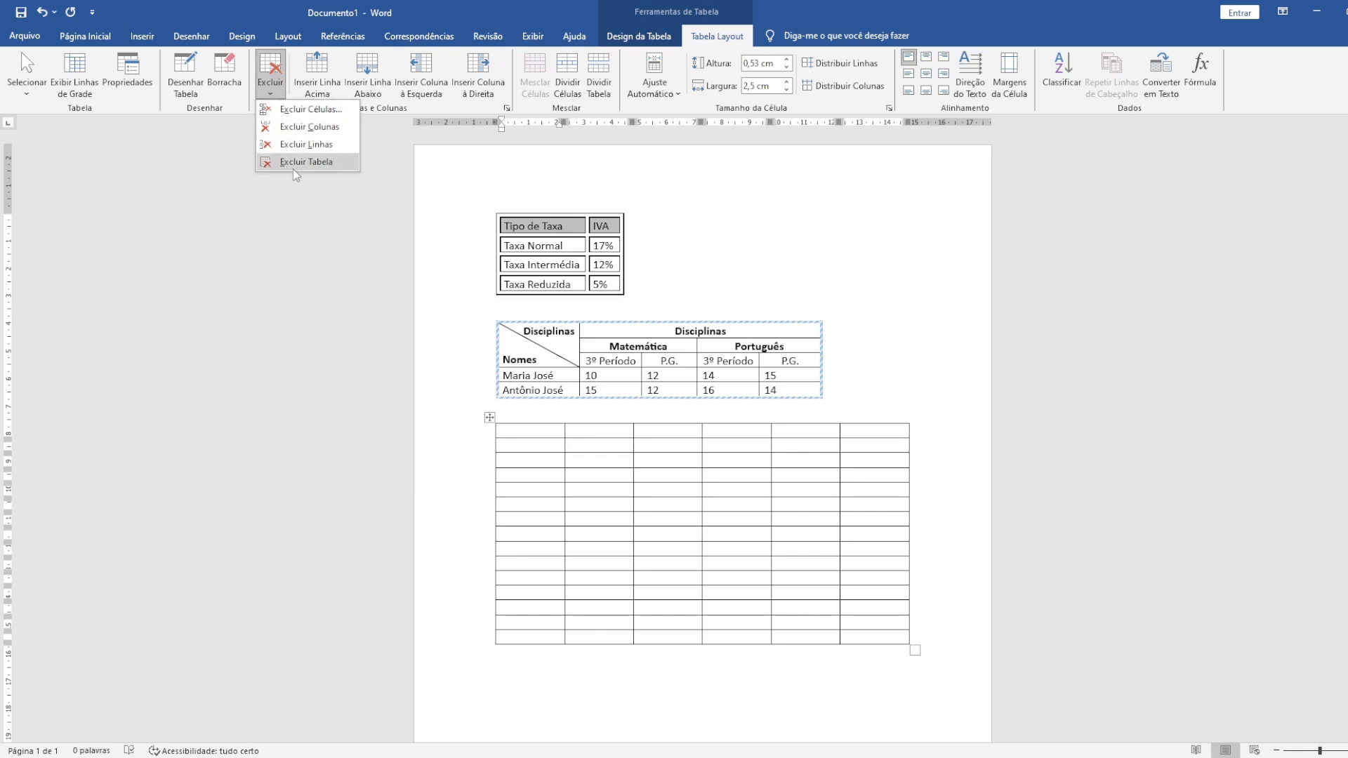
{"action": "left_click", "coordinate": [638, 454]}
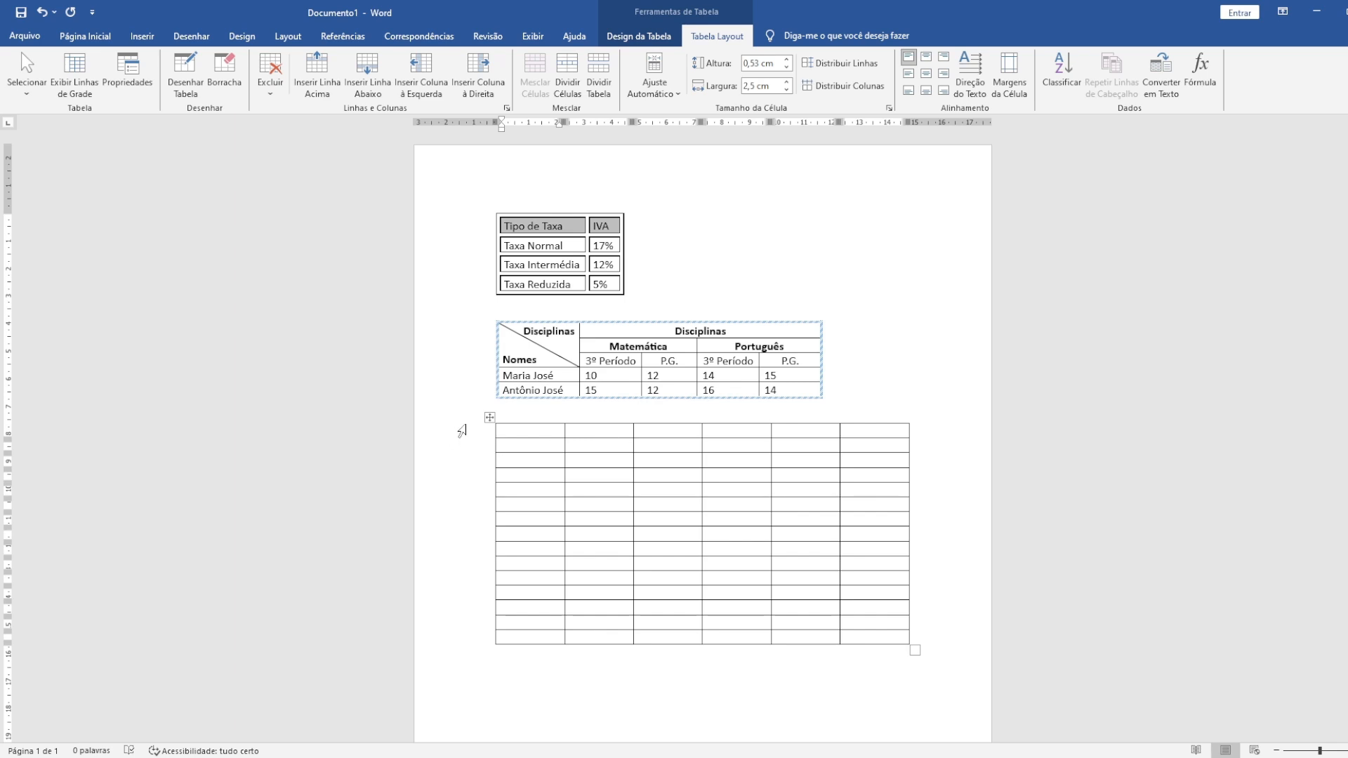
{"action": "left_click", "coordinate": [489, 417]}
{"action": "left_click", "coordinate": [278, 74]}
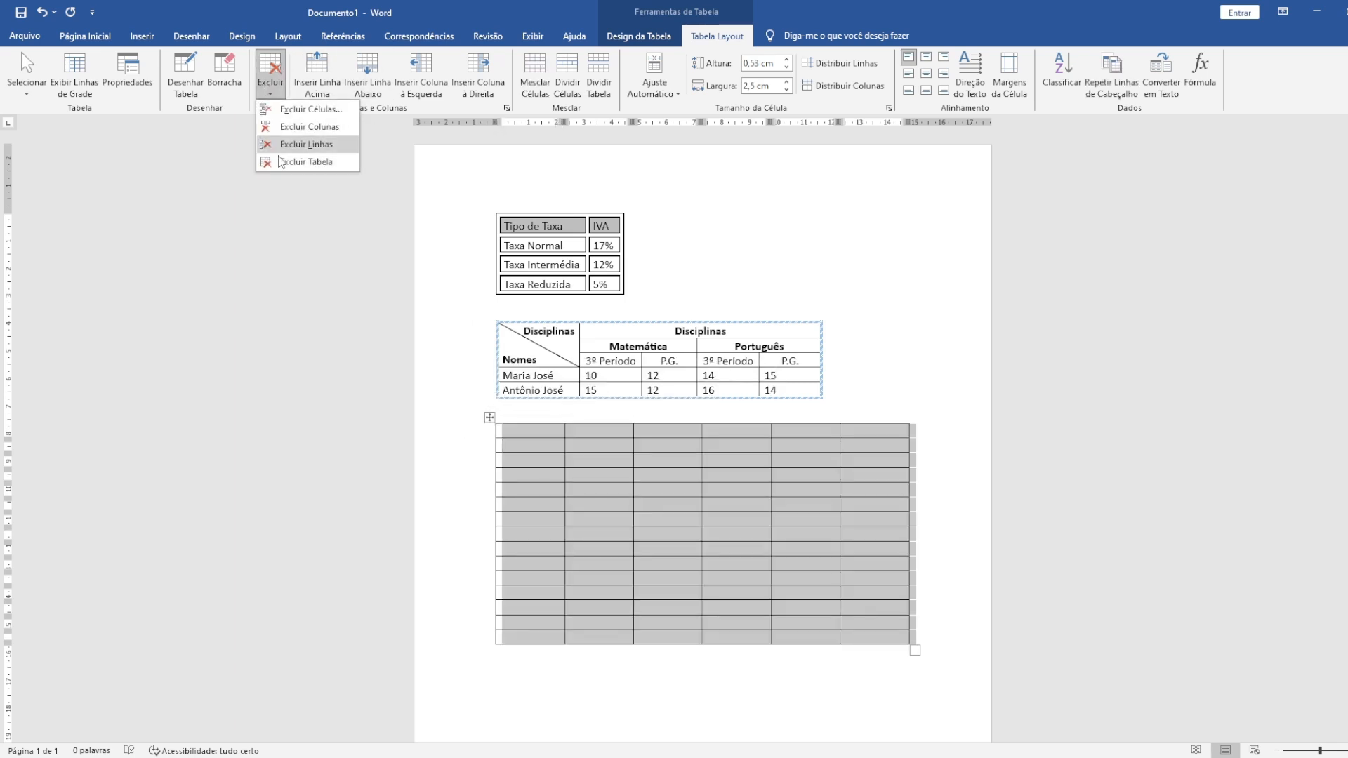
{"action": "left_click", "coordinate": [652, 449]}
{"action": "left_click", "coordinate": [603, 453]}
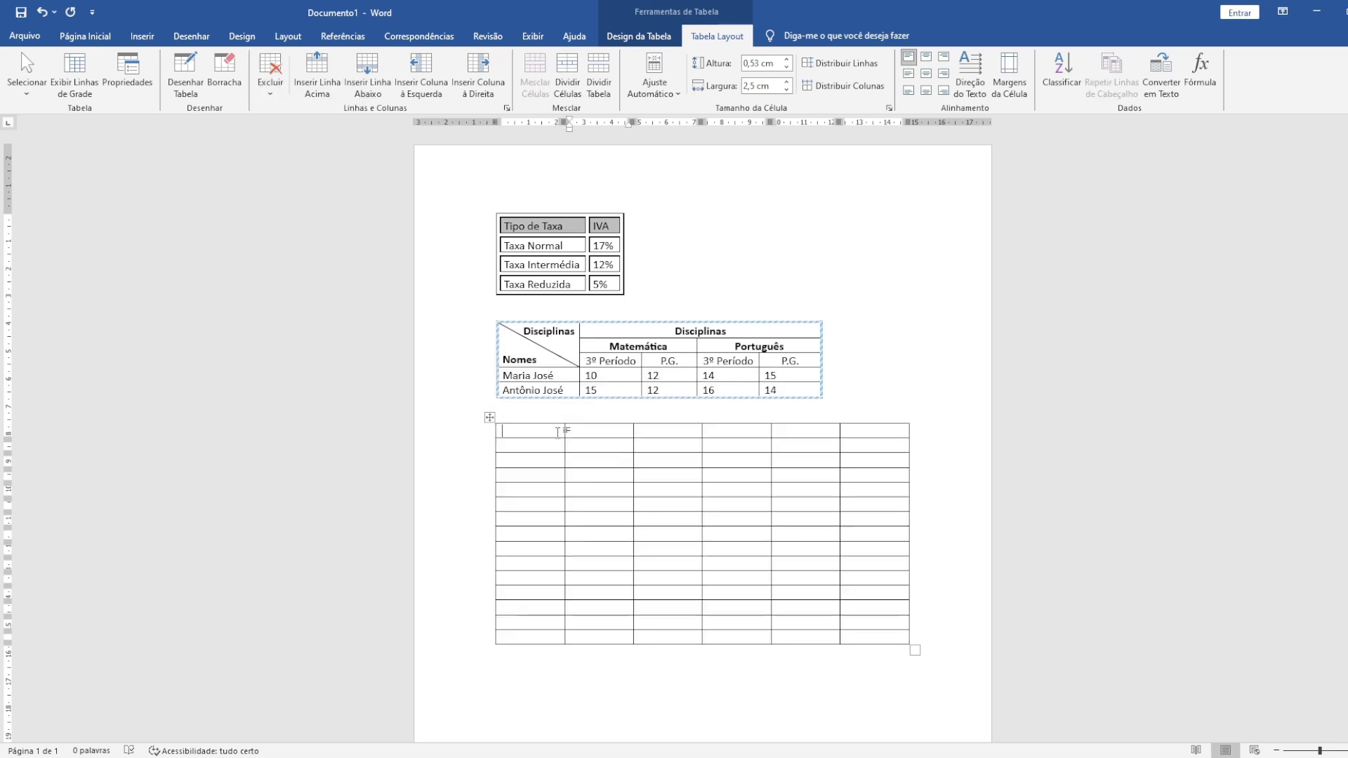
- Merge all the cells of the new table's first column into one, following the Nível Avançado column in TABELAS.pdf
{"action": "left_click", "coordinate": [366, 757]}
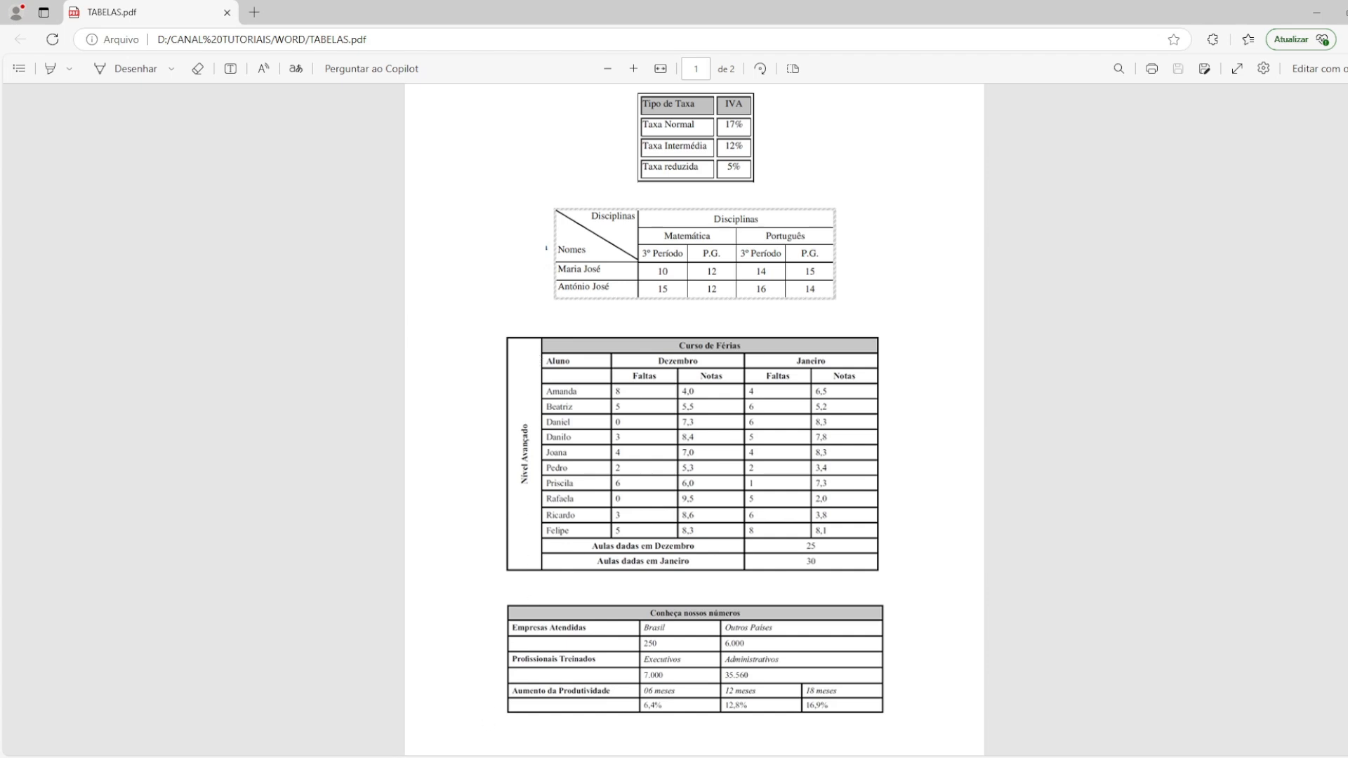
{"action": "key", "text": "alt+Tab"}
{"action": "left_click_drag", "start_coordinate": [516, 432], "coordinate": [532, 621]}
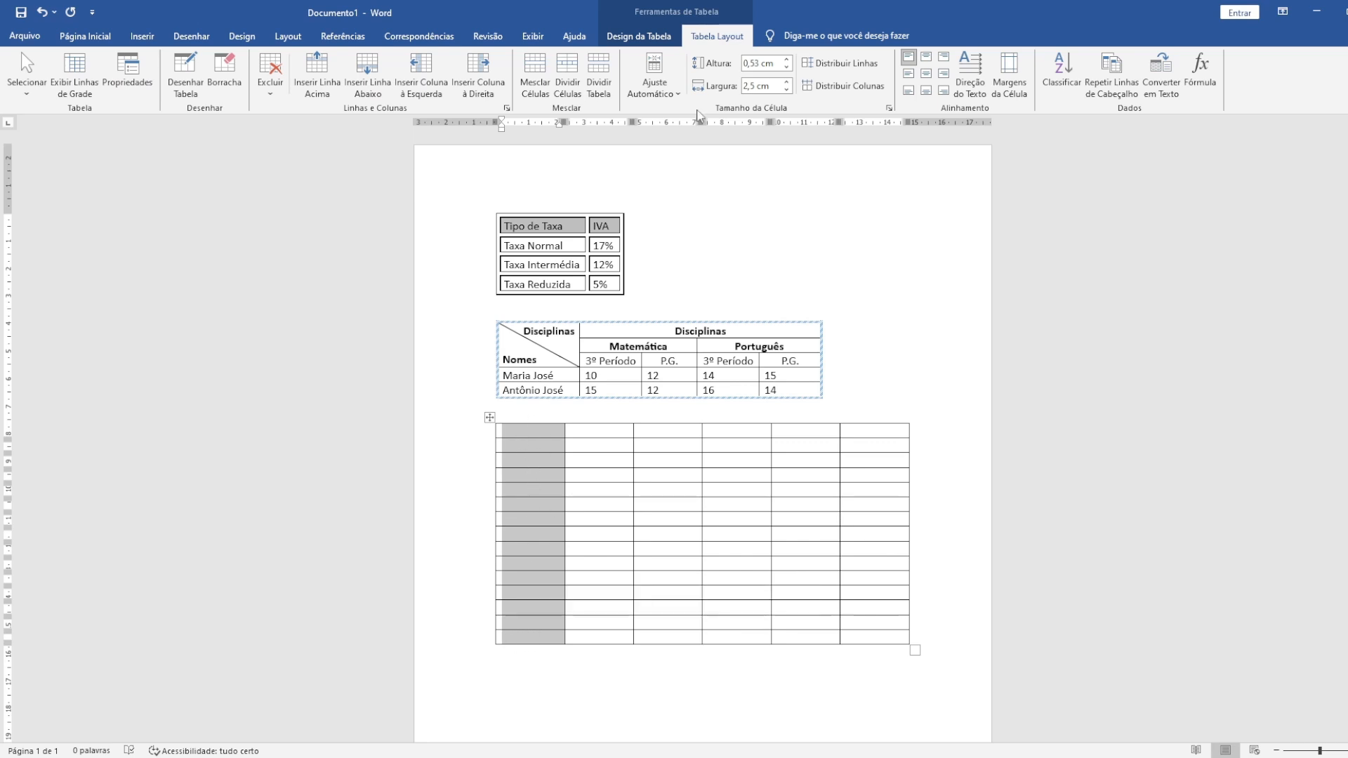
{"action": "left_click", "coordinate": [536, 76]}
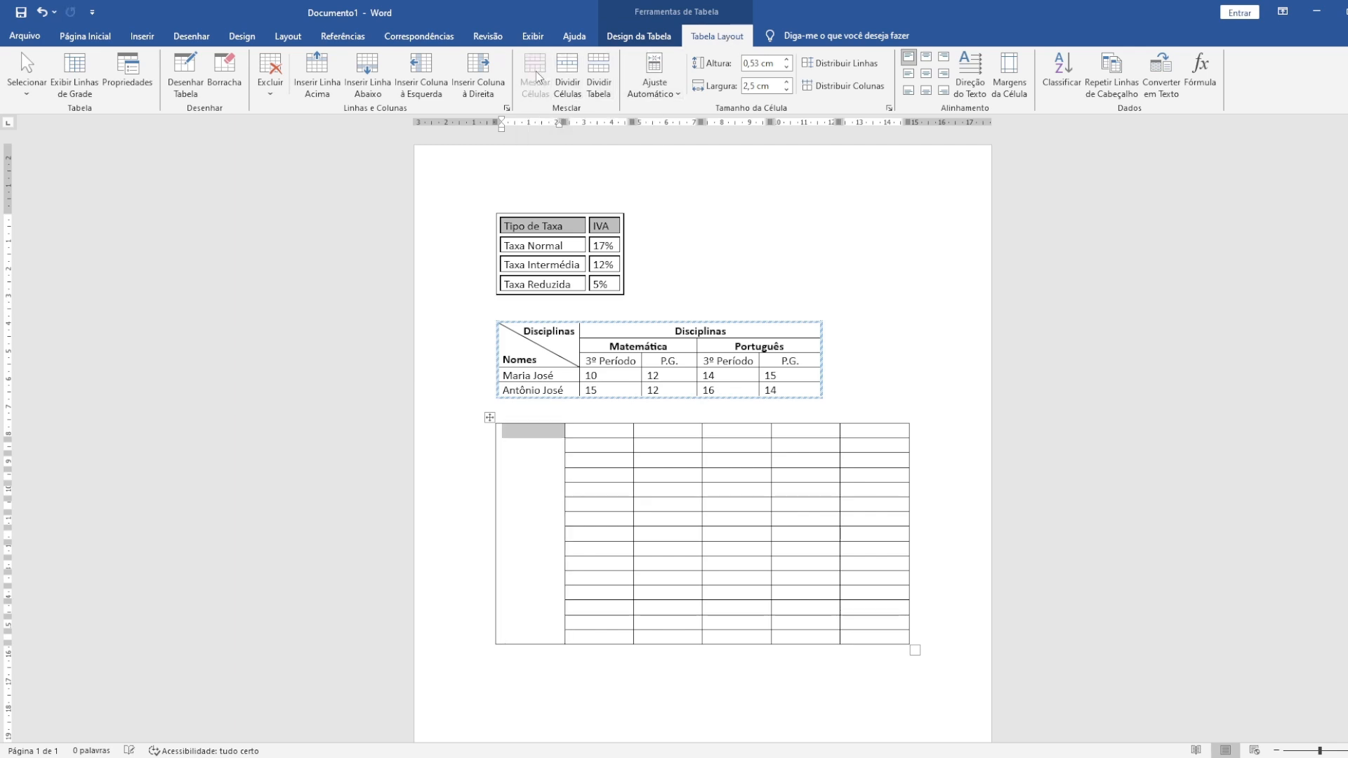
{"action": "left_click", "coordinate": [522, 441]}
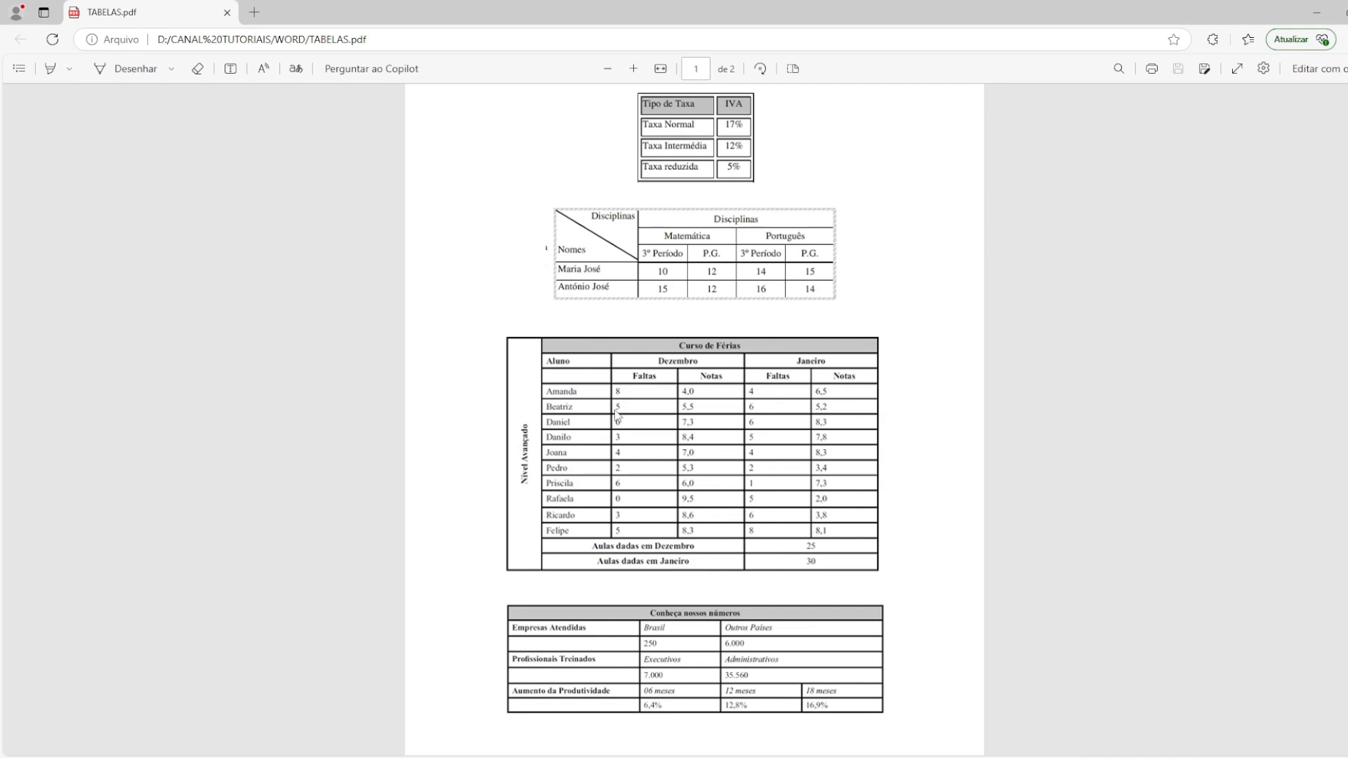
{"action": "key", "text": "alt+Tab"}
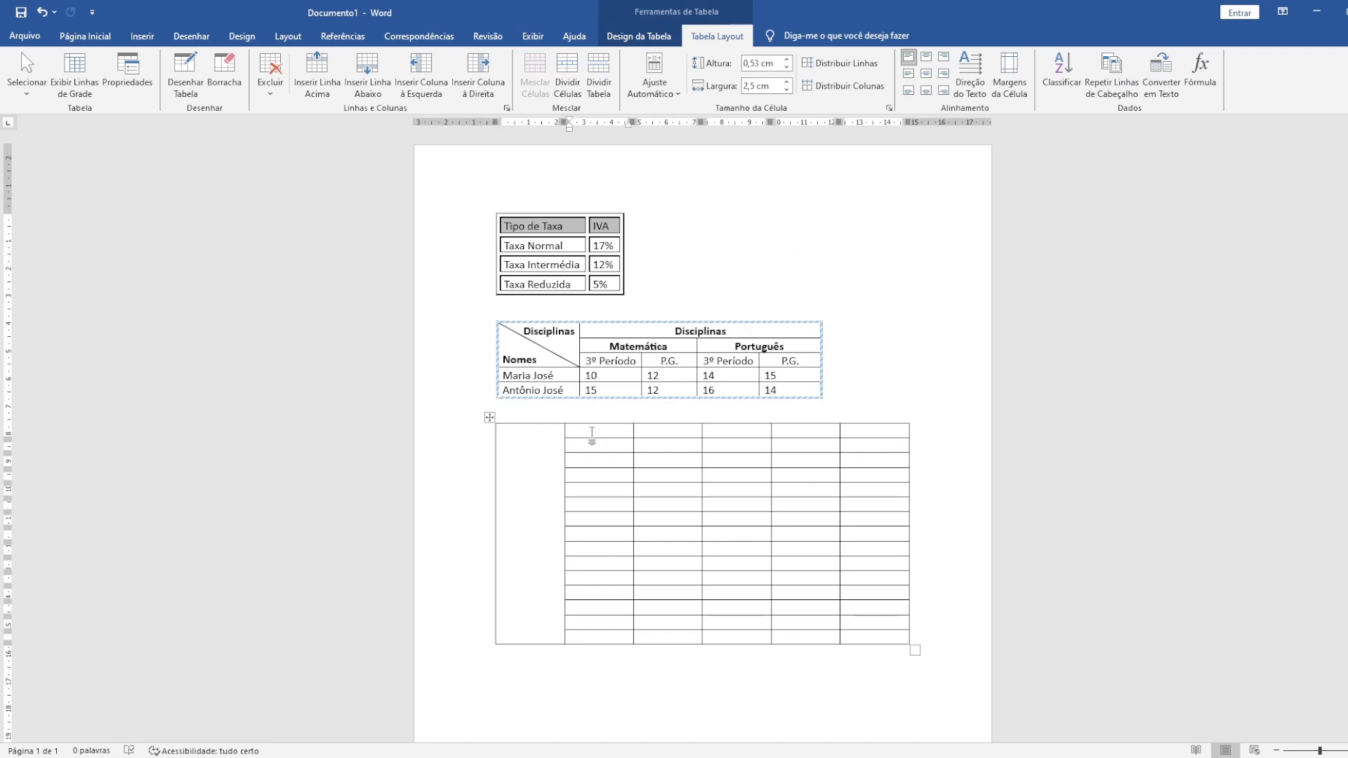
- Merge the first row's five cells beside the merged first column into one title cell
{"action": "left_click_drag", "start_coordinate": [609, 438], "coordinate": [865, 443]}
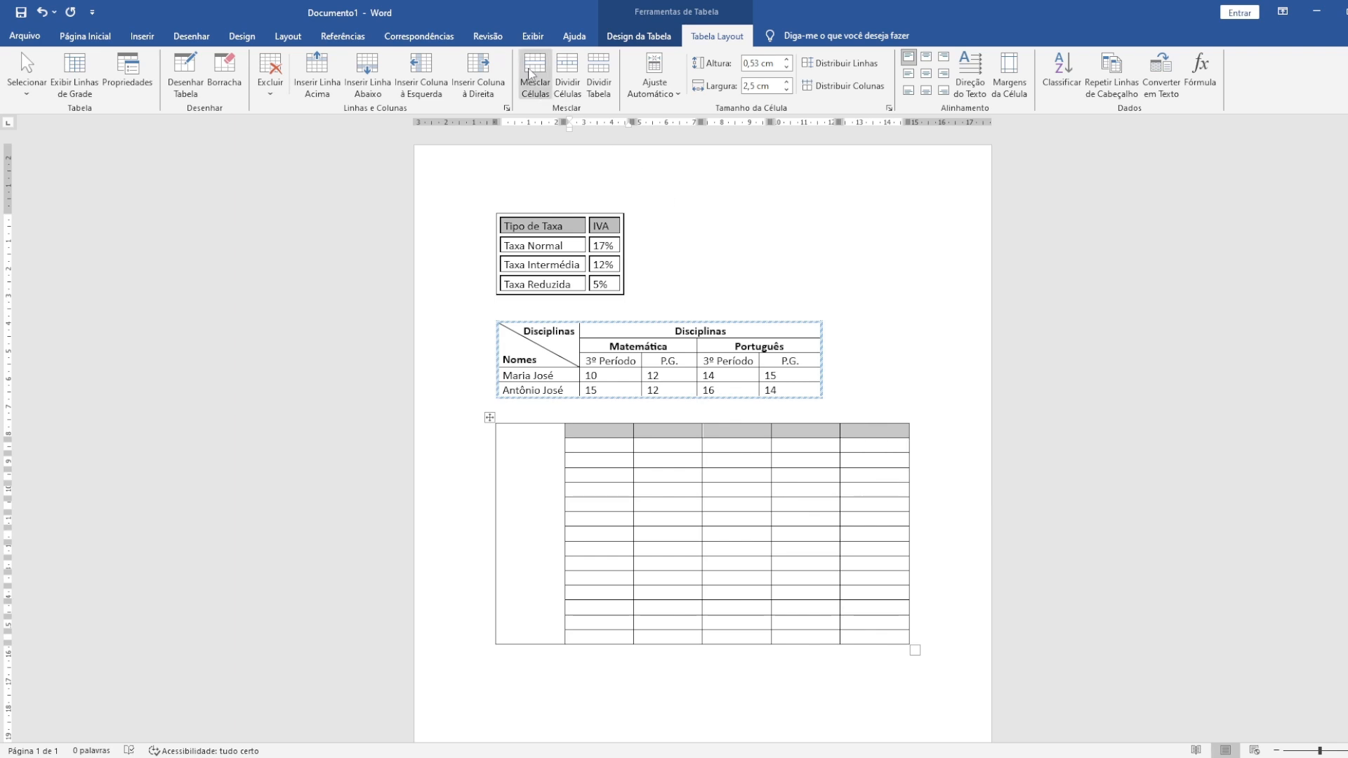
{"action": "left_click", "coordinate": [531, 73]}
{"action": "left_click", "coordinate": [789, 433]}
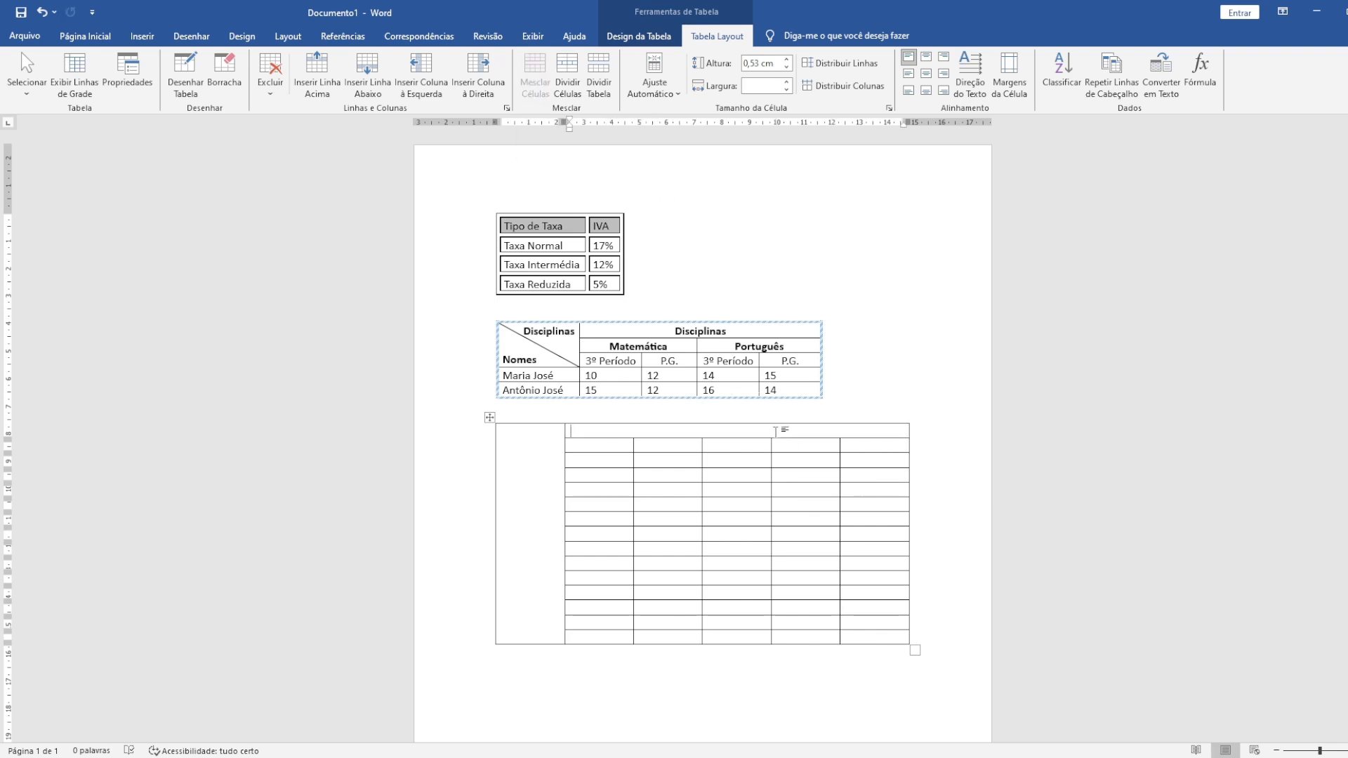
- Merge the first three cells after the merged column in each of the last two rows, following the Aulas dadas rows in TABELAS.pdf
{"action": "key", "text": "alt+Tab"}
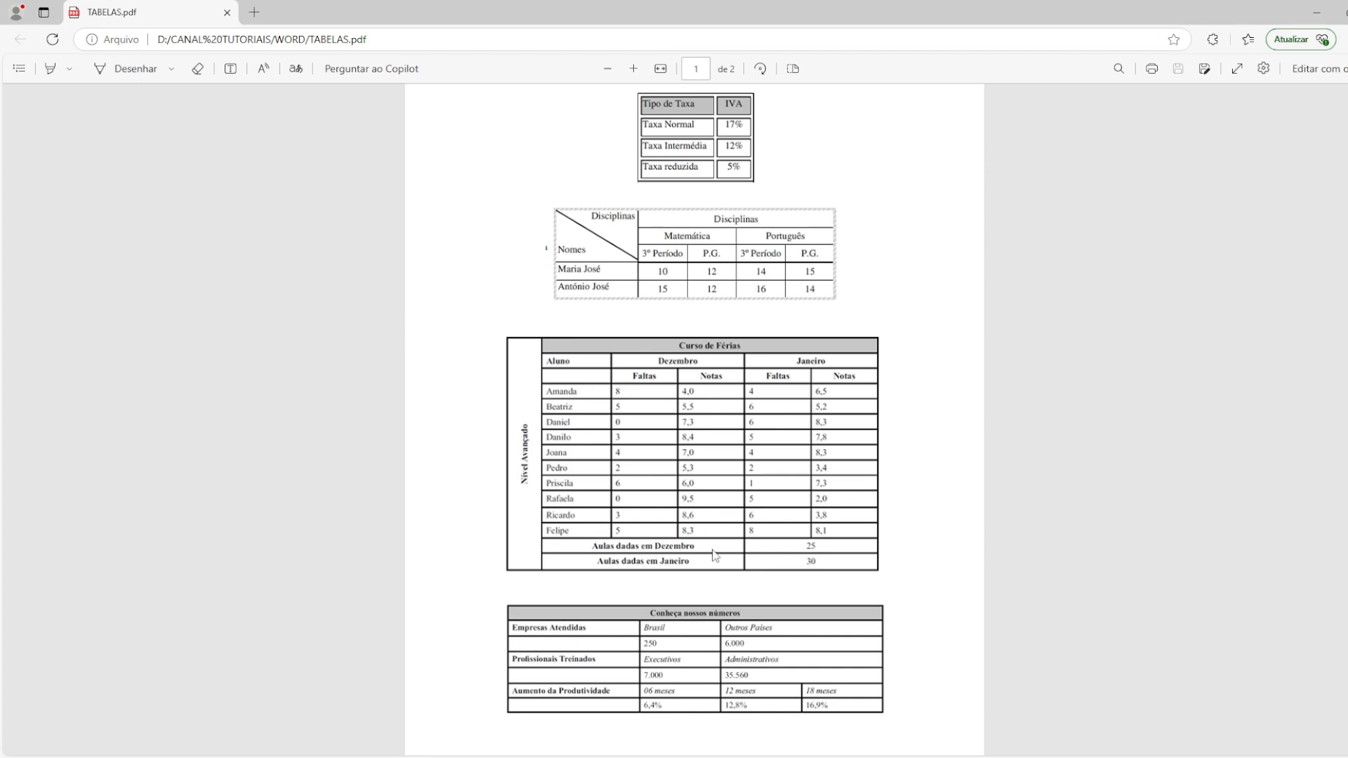
{"action": "key", "text": "alt+Tab"}
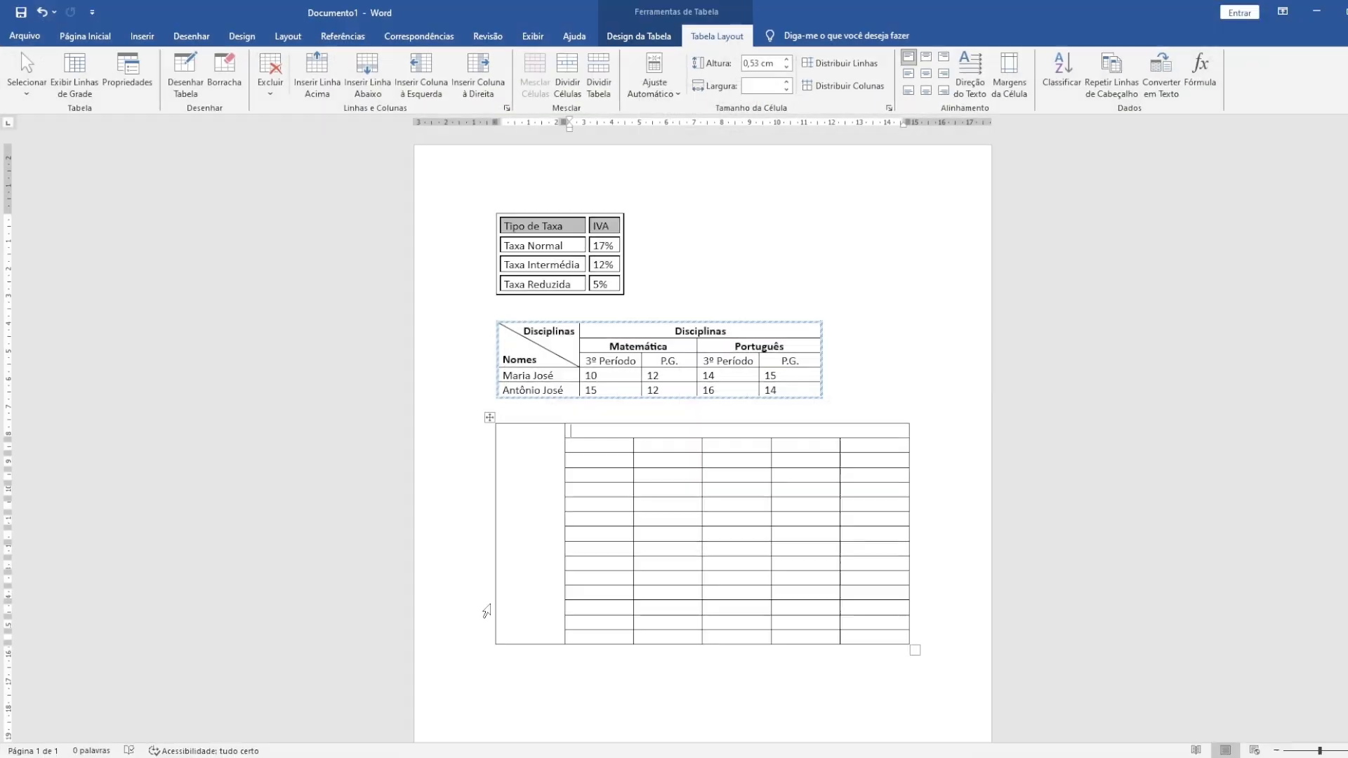
{"action": "left_click_drag", "start_coordinate": [602, 627], "coordinate": [730, 623]}
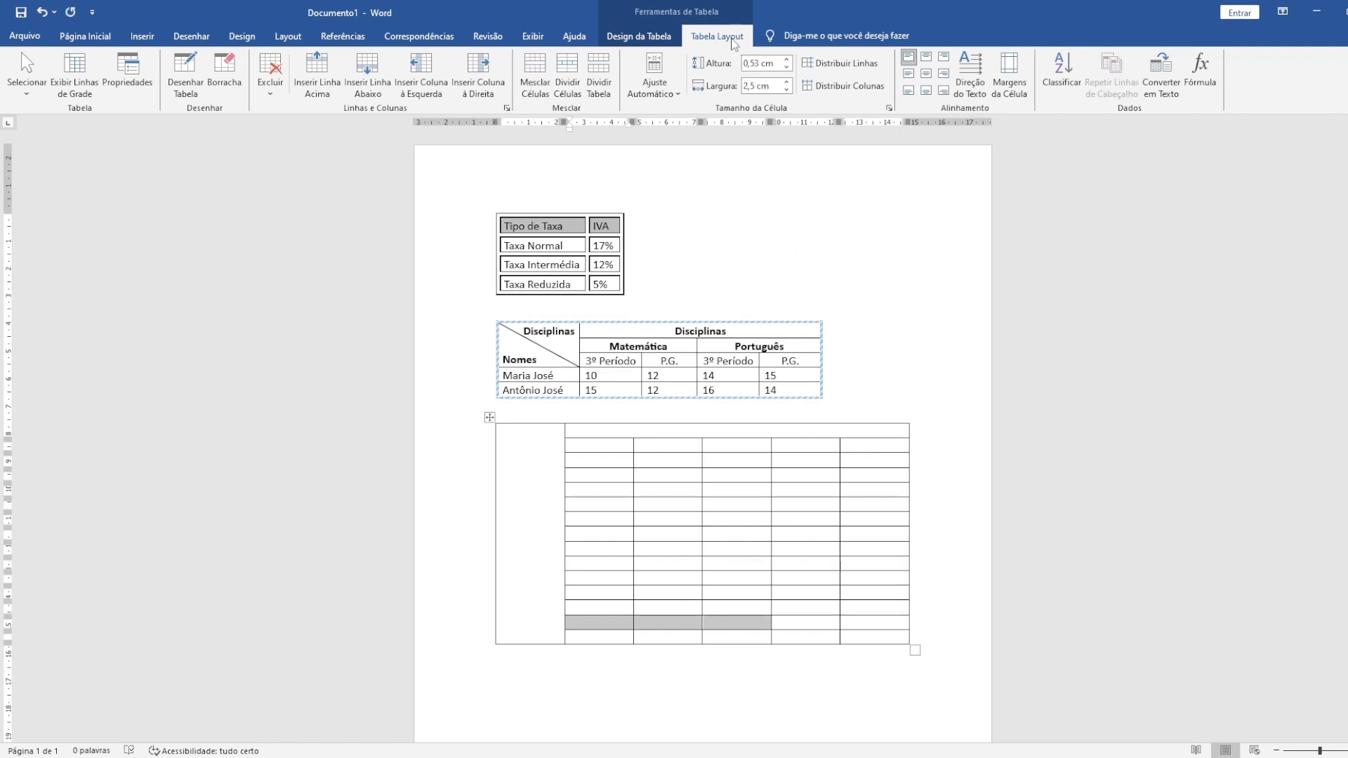
{"action": "left_click", "coordinate": [536, 71]}
{"action": "left_click", "coordinate": [601, 640]}
{"action": "key", "text": "alt+Tab"}
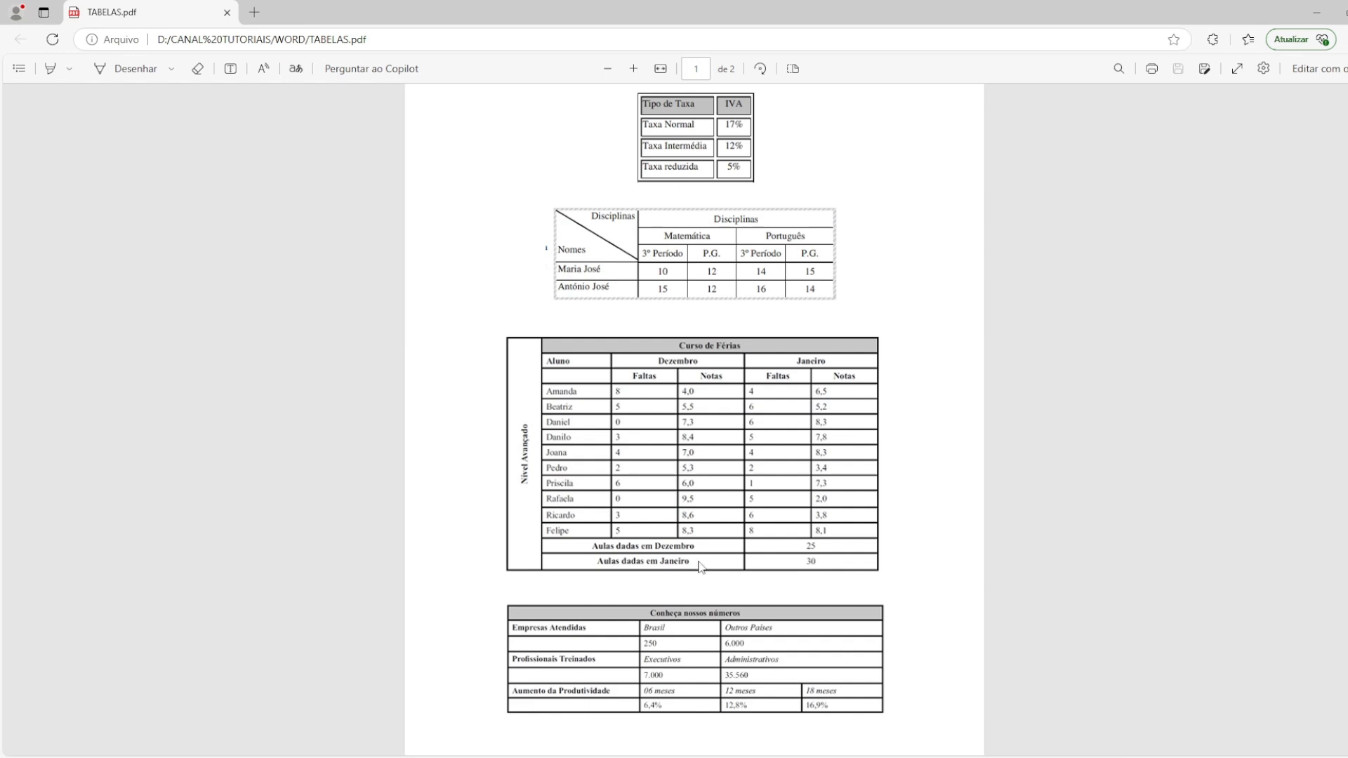
{"action": "left_click", "coordinate": [421, 757]}
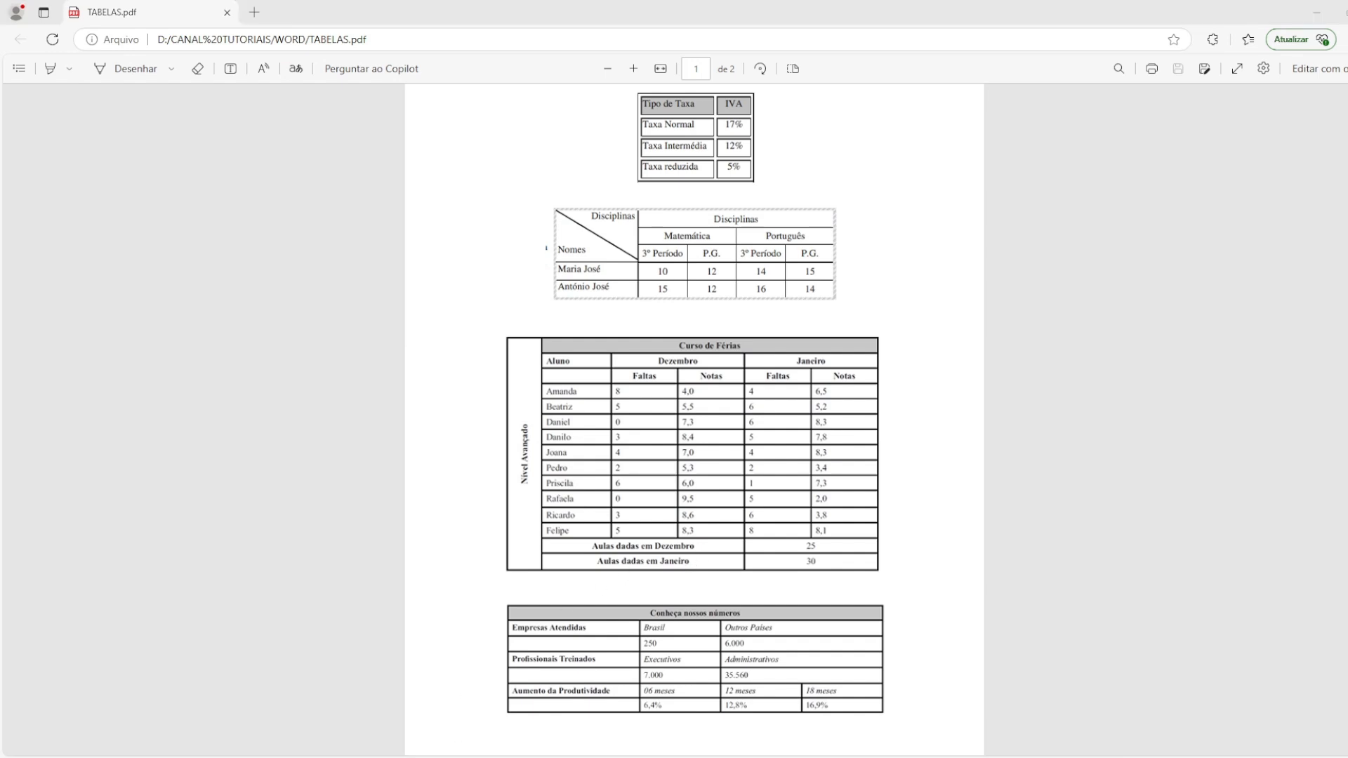
{"action": "left_click_drag", "start_coordinate": [580, 638], "coordinate": [730, 641]}
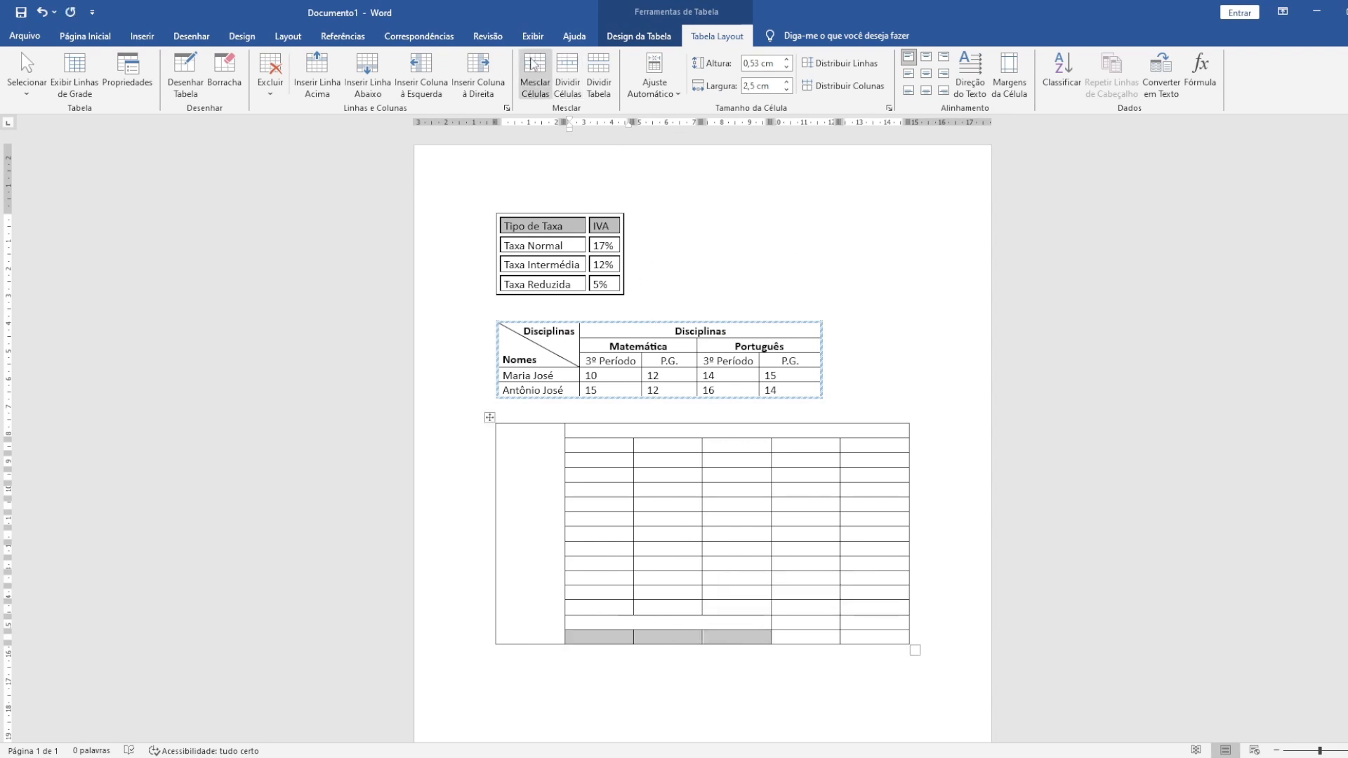
{"action": "left_click", "coordinate": [535, 74]}
{"action": "left_click", "coordinate": [699, 615]}
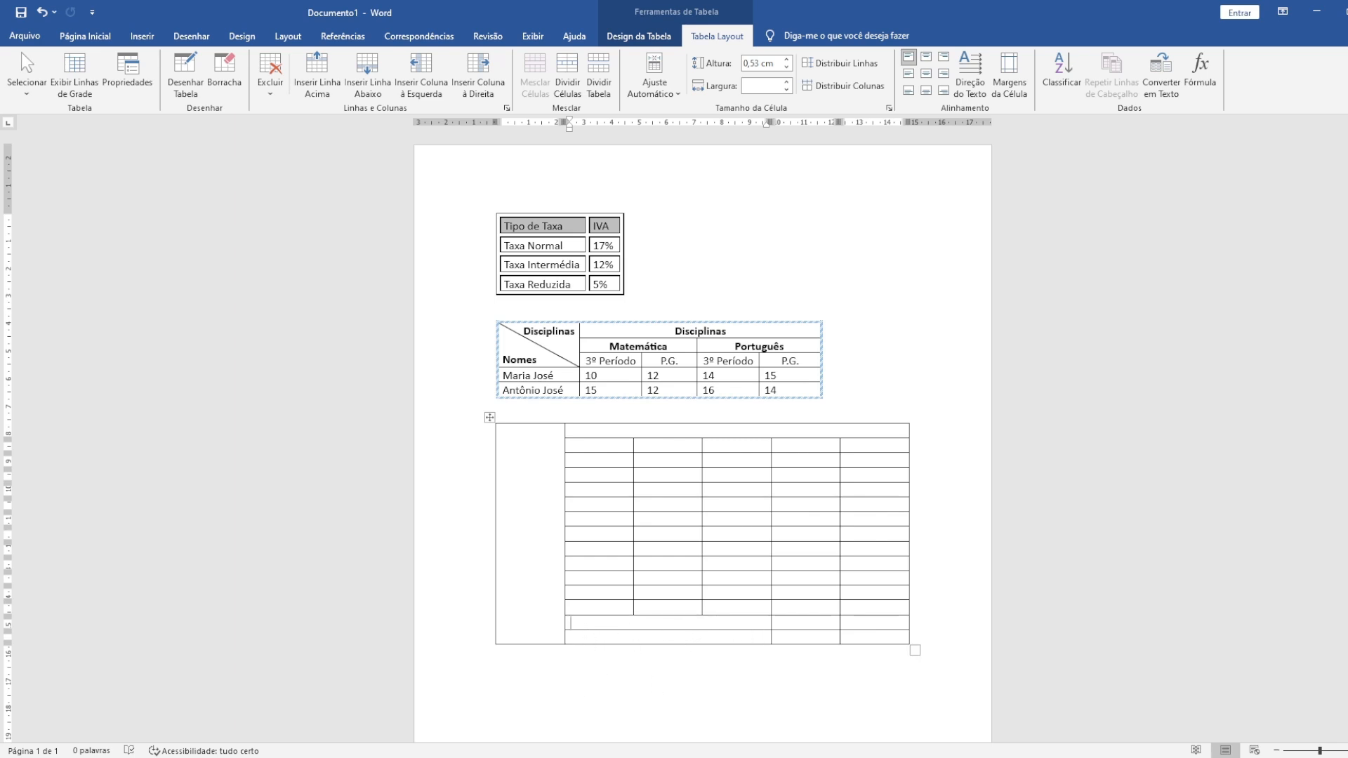
- Merge the remaining two cells at the end of each of the last two rows, following the sample in TABELAS.pdf
{"action": "key", "text": "alt+Tab"}
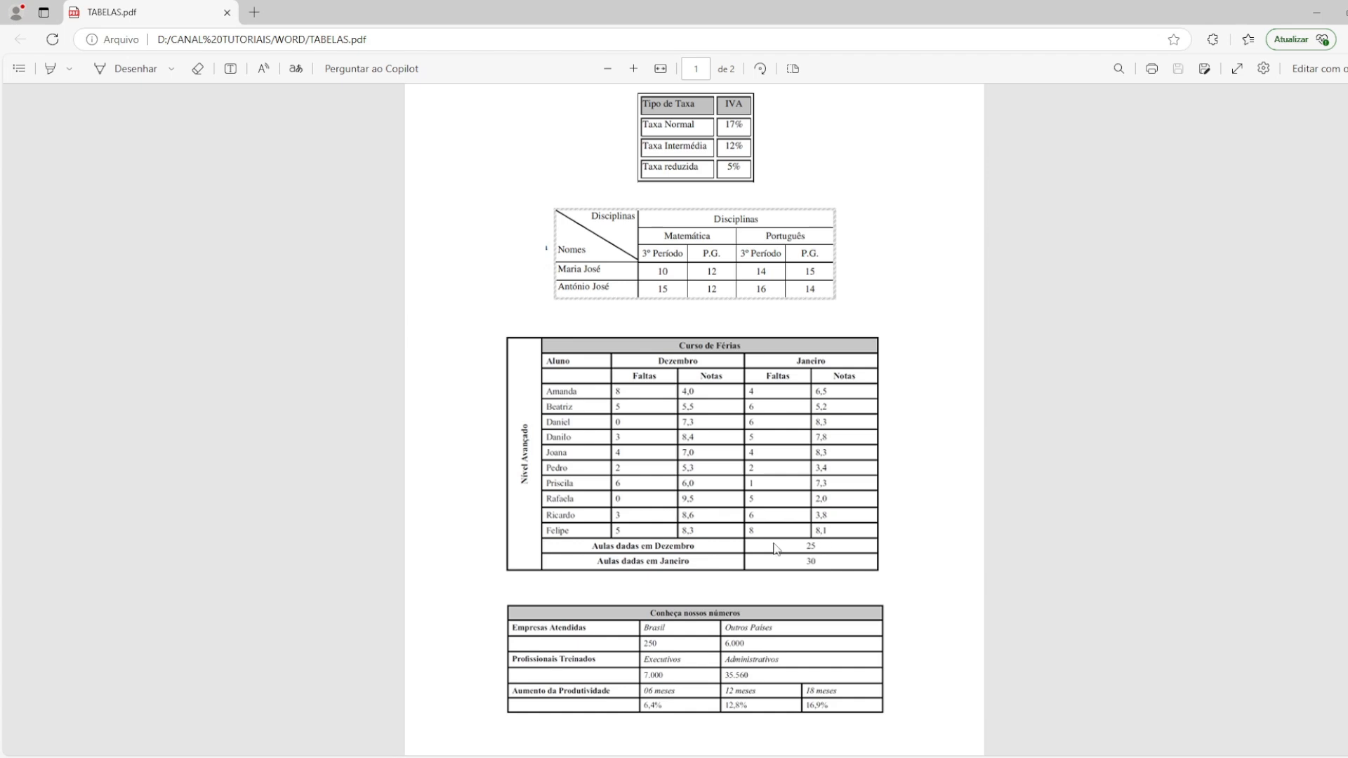
{"action": "key", "text": "alt+Tab"}
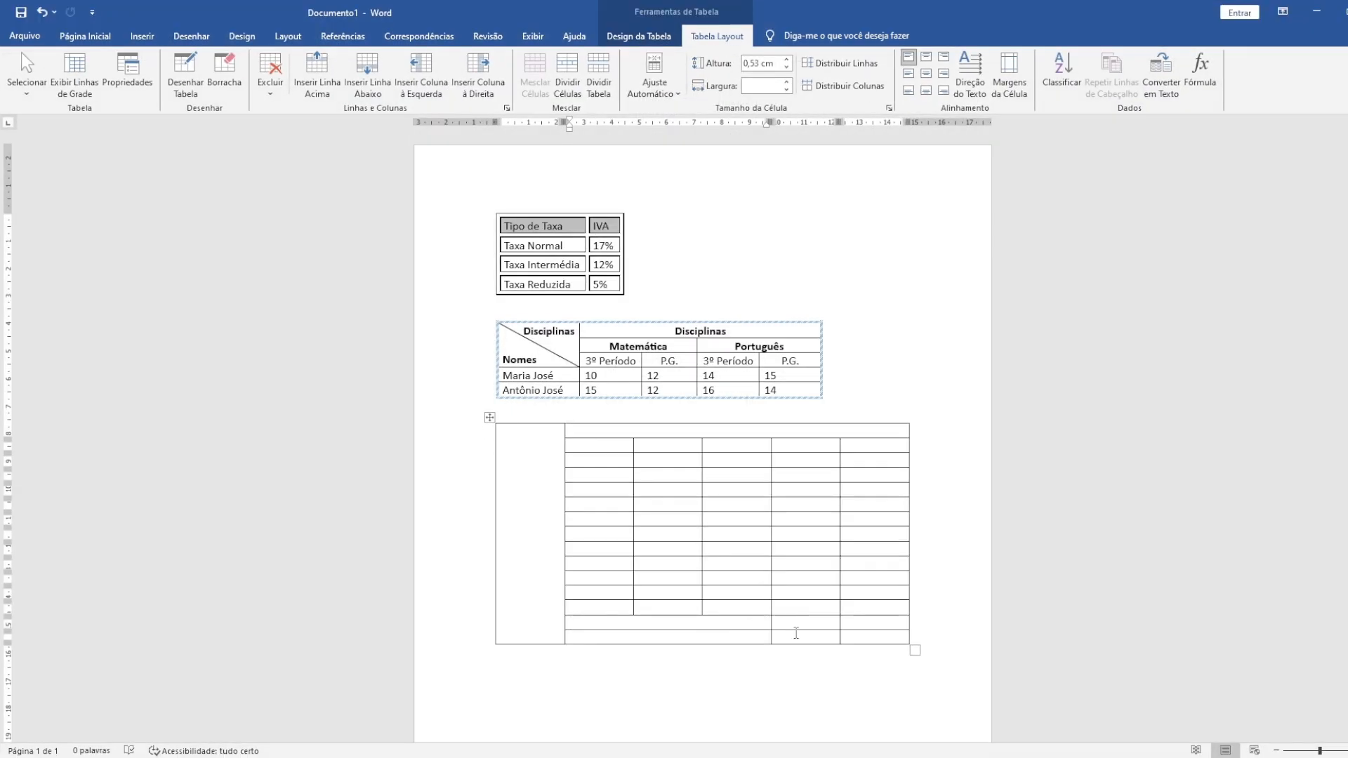
{"action": "left_click_drag", "start_coordinate": [780, 622], "coordinate": [902, 622]}
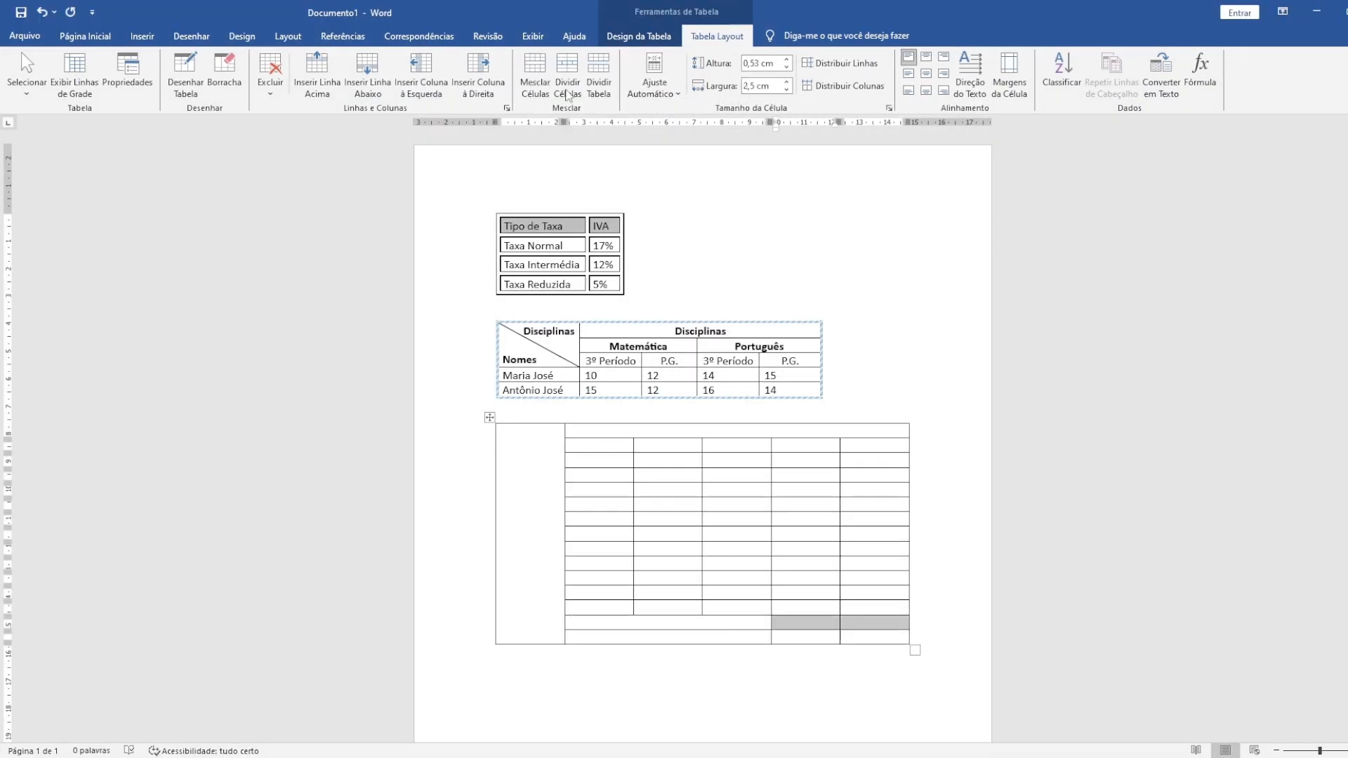
{"action": "left_click", "coordinate": [541, 76]}
{"action": "left_click_drag", "start_coordinate": [804, 636], "coordinate": [856, 634]}
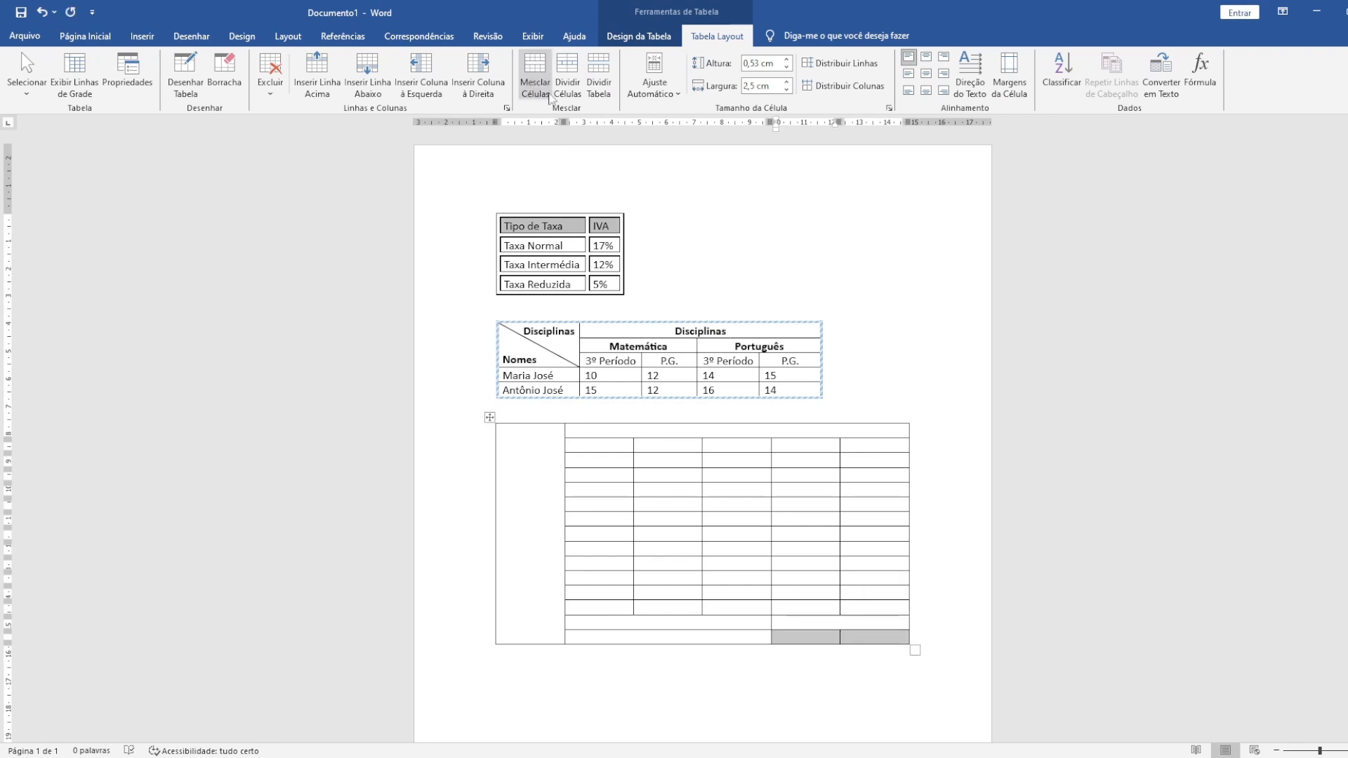
{"action": "left_click", "coordinate": [541, 73]}
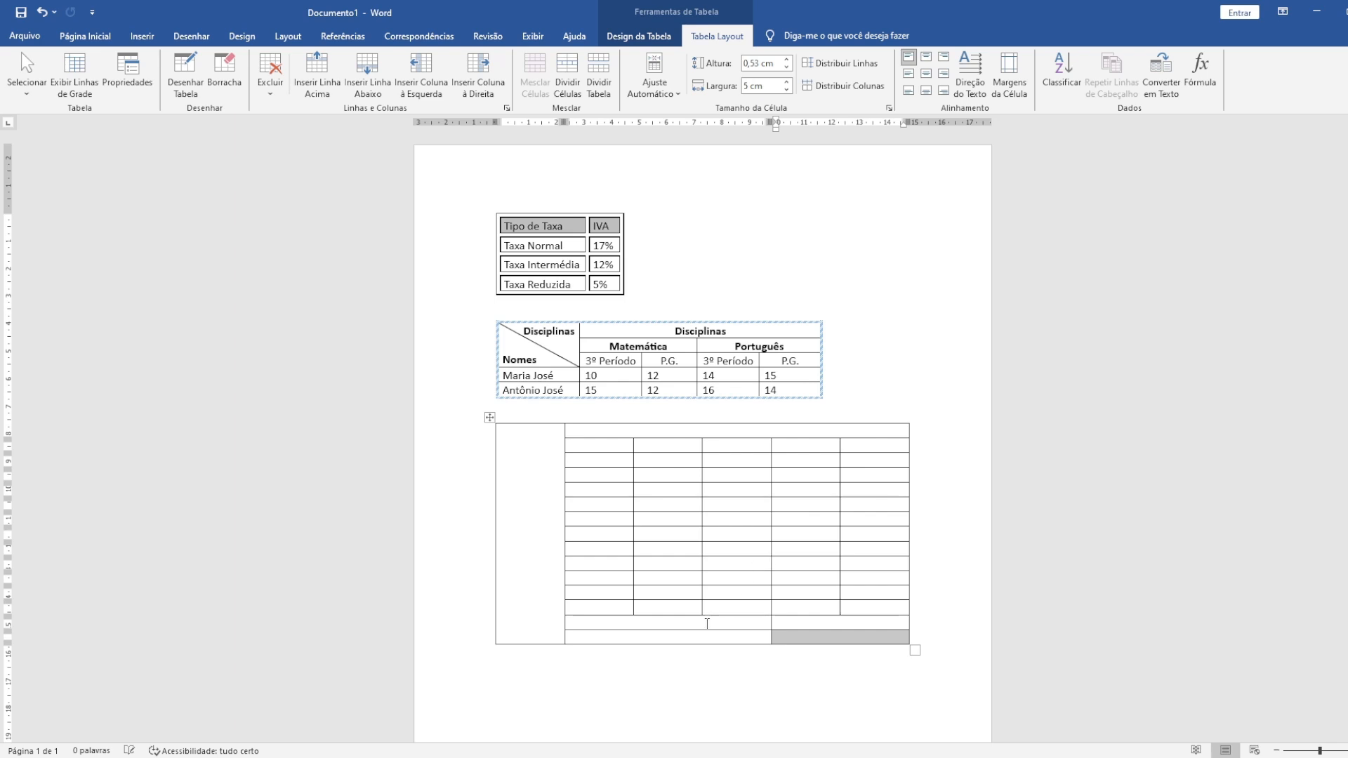
{"action": "left_click", "coordinate": [707, 624]}
- Enter Nível Avançado in the merged first column and correct the spelling of Nível
{"action": "key", "text": "alt+Tab"}
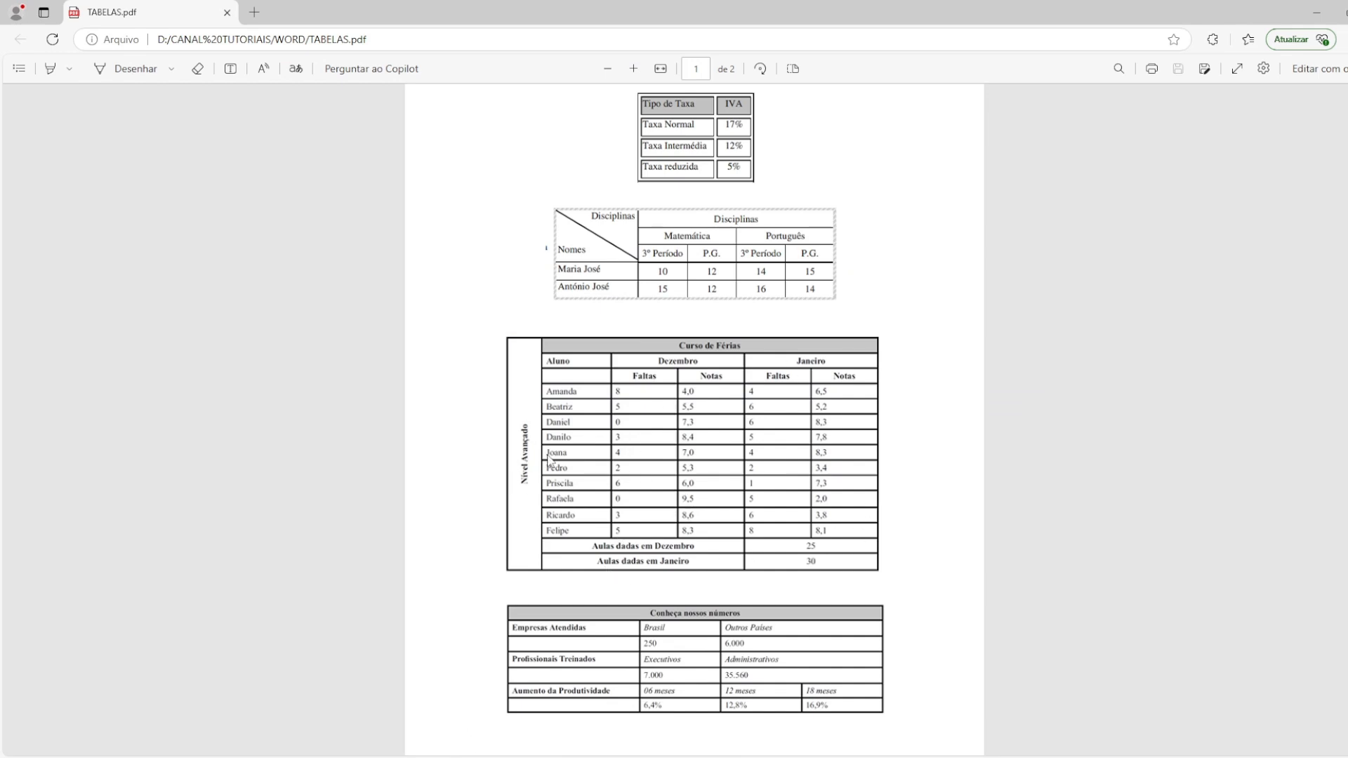
{"action": "key", "text": "alt+Tab"}
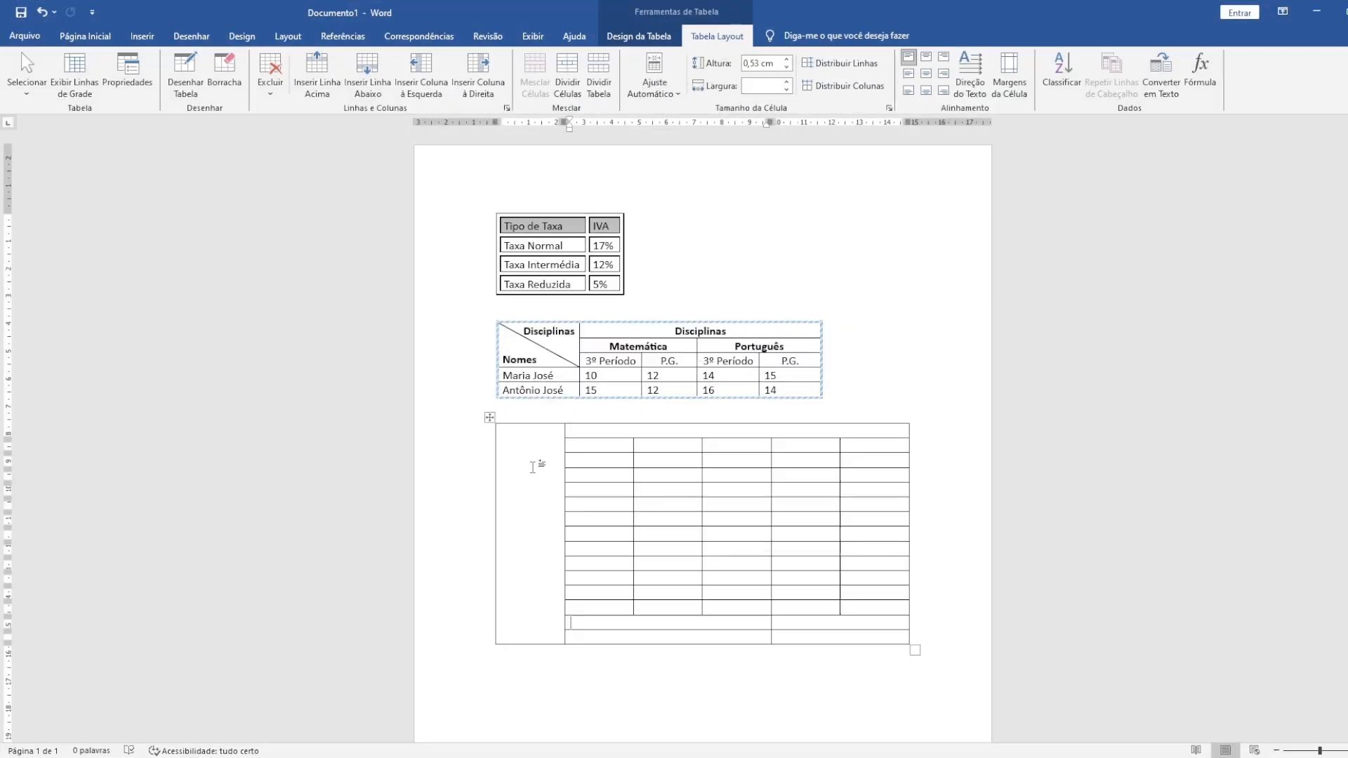
{"action": "left_click", "coordinate": [533, 460]}
{"action": "type", "text": "Ni"}
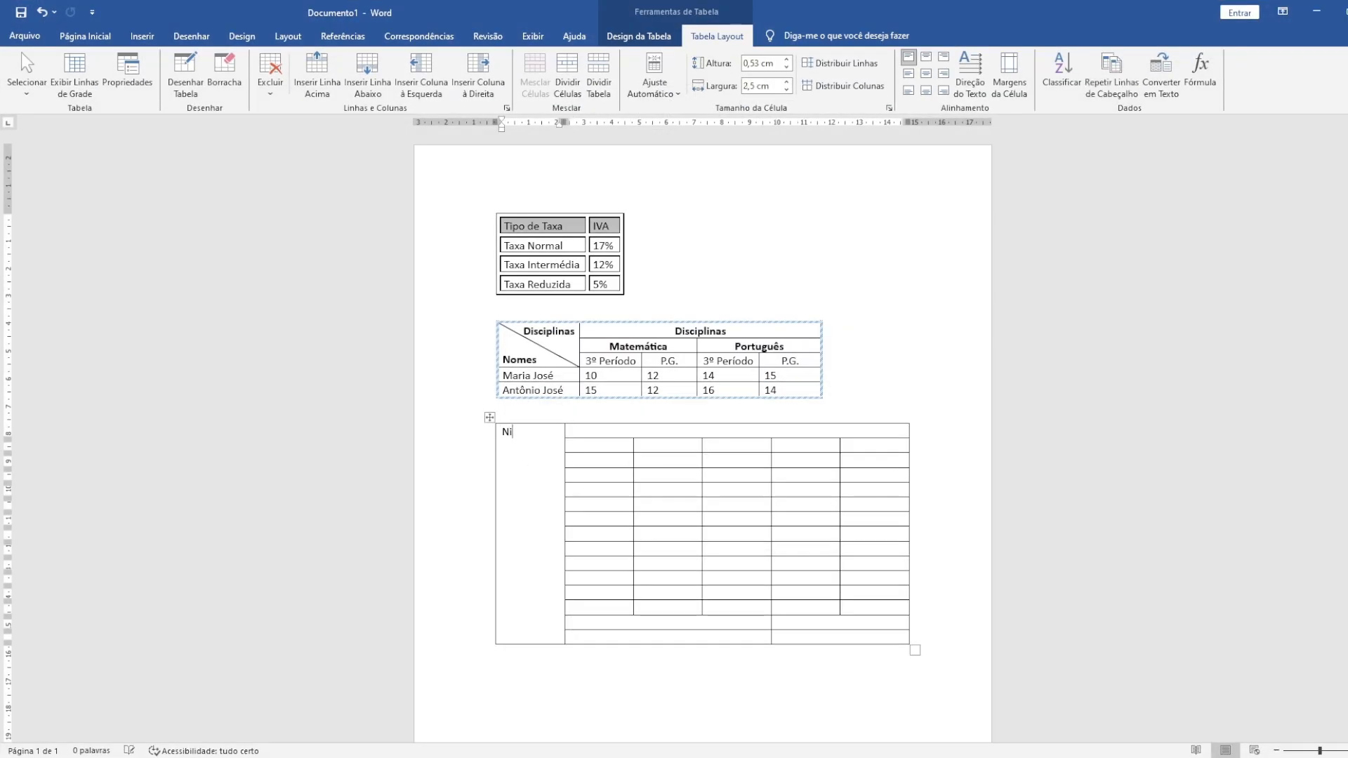
{"action": "type", "text": "vel Avançado"}
{"action": "right_click", "coordinate": [514, 432]}
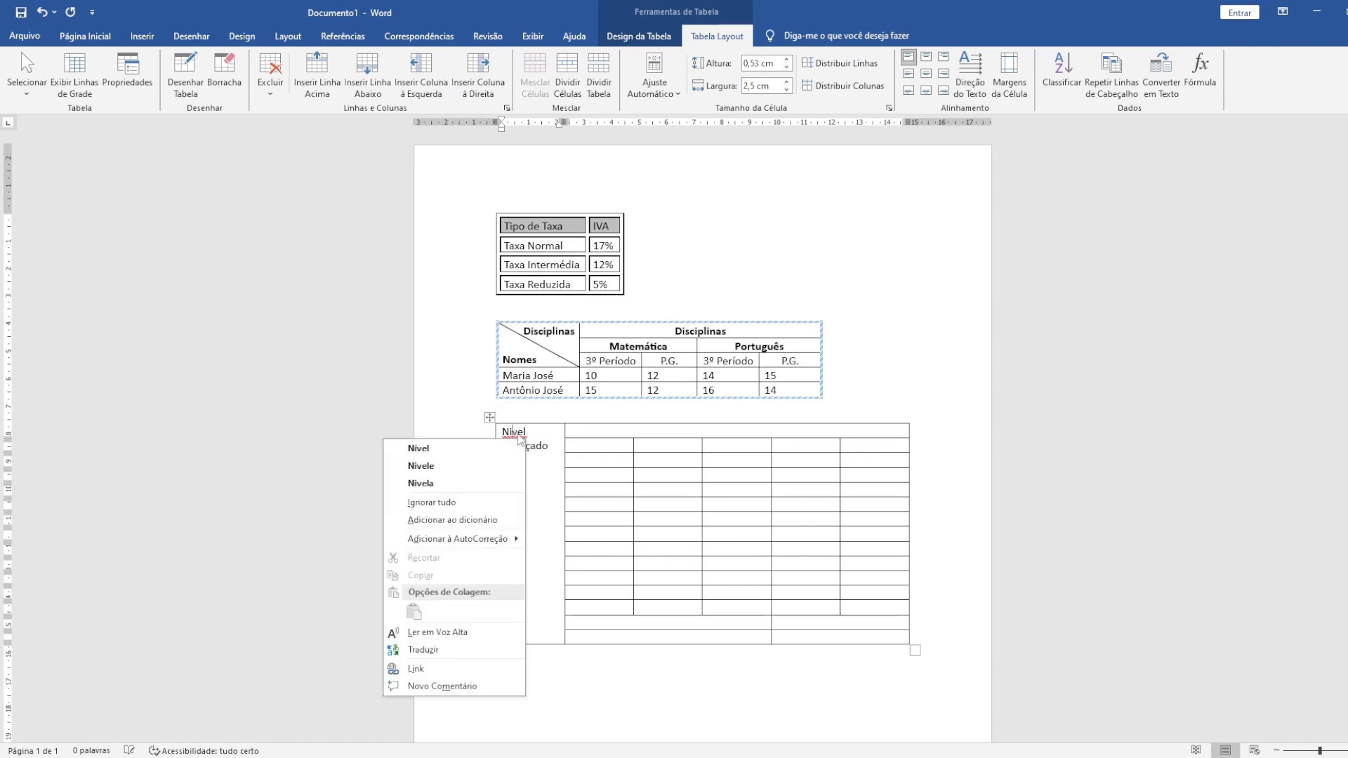
{"action": "left_click", "coordinate": [516, 447]}
{"action": "left_click", "coordinate": [628, 430]}
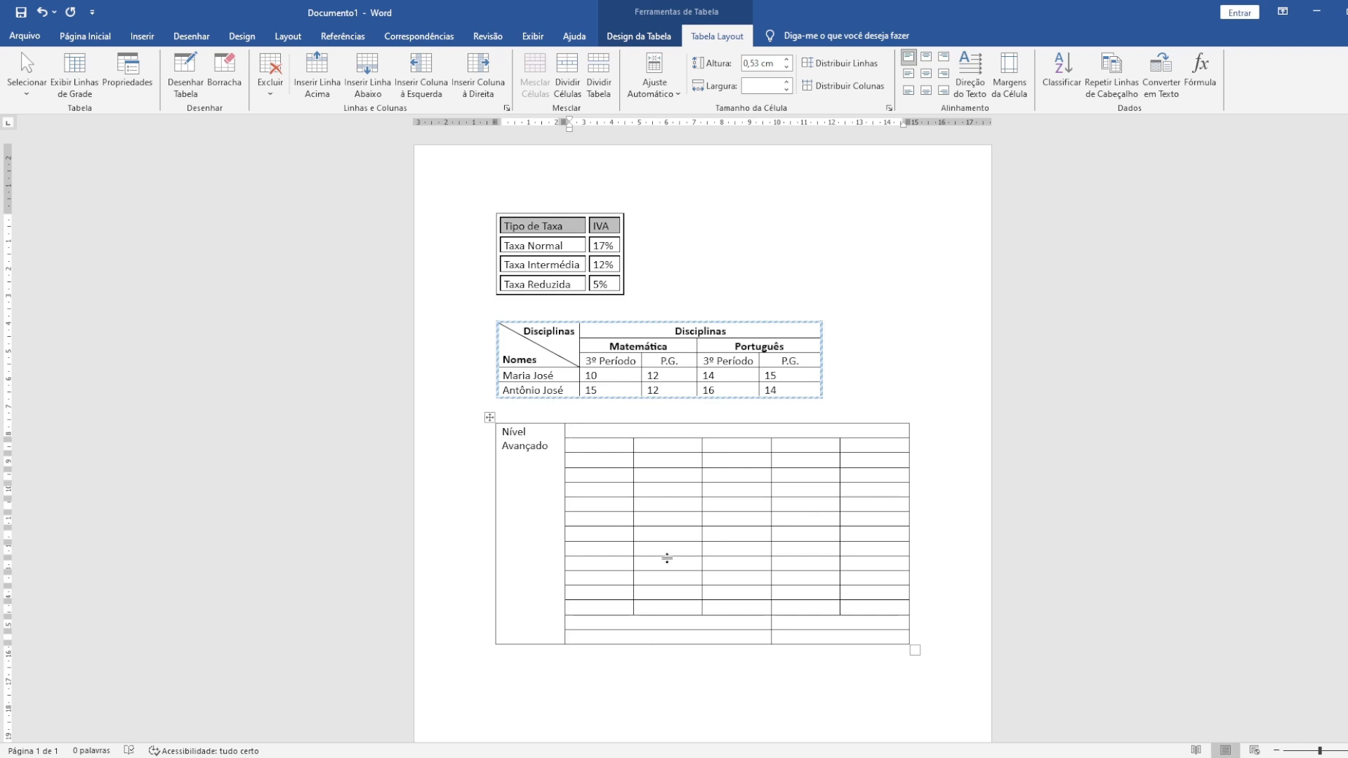
- Check the Curso de Férias sample in TABELAS.pdf, and make the table's title Curso de Férias bold and centred
{"action": "key", "text": "alt+Tab"}
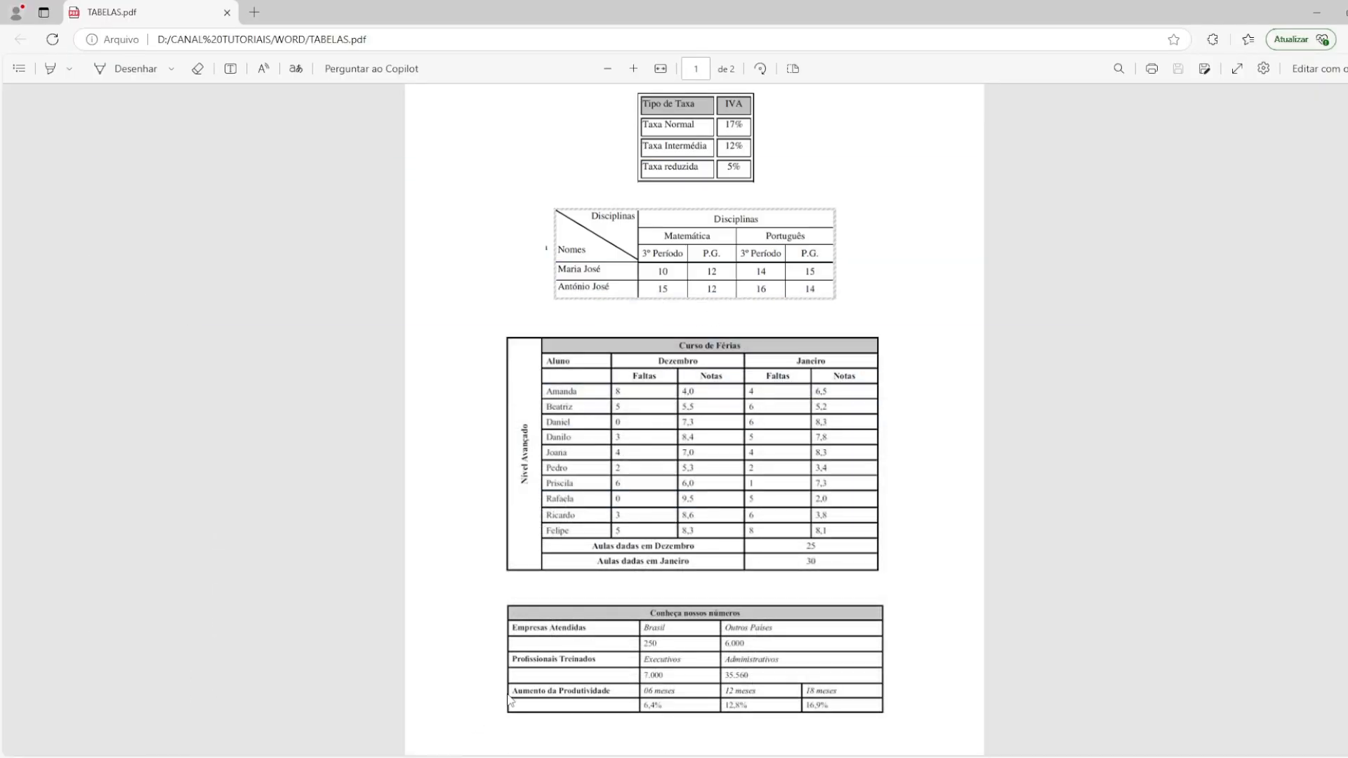
{"action": "key", "text": "alt+Tab"}
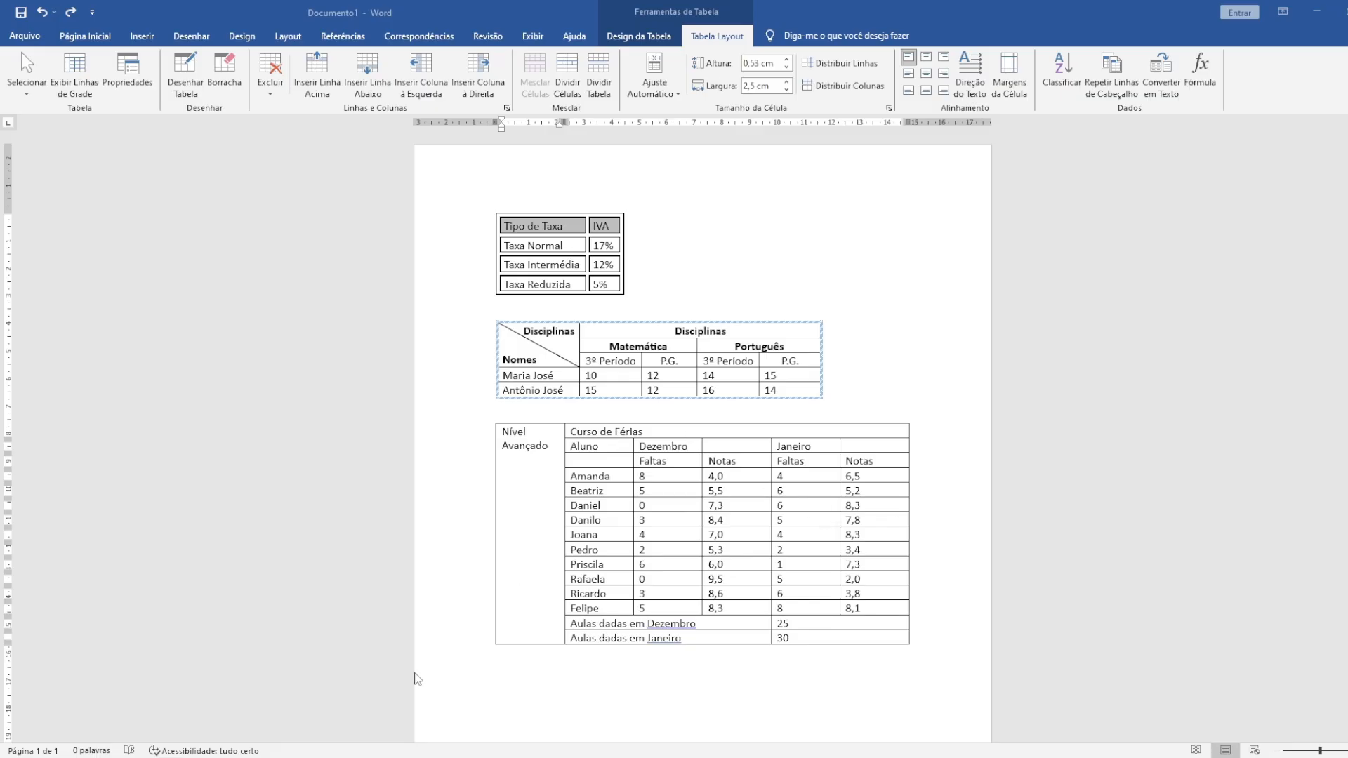
{"action": "key", "text": "alt+Tab"}
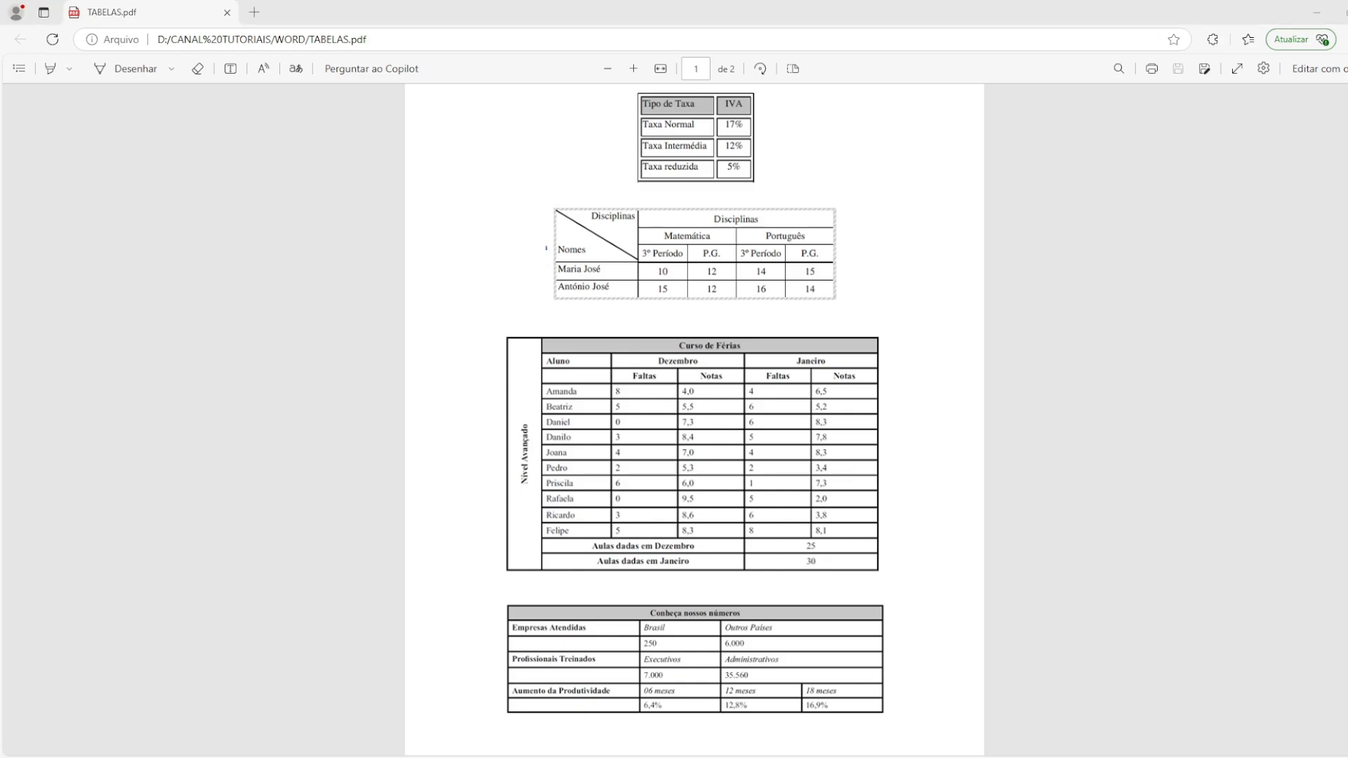
{"action": "key", "text": "alt+Tab"}
{"action": "left_click_drag", "start_coordinate": [660, 430], "coordinate": [568, 431]}
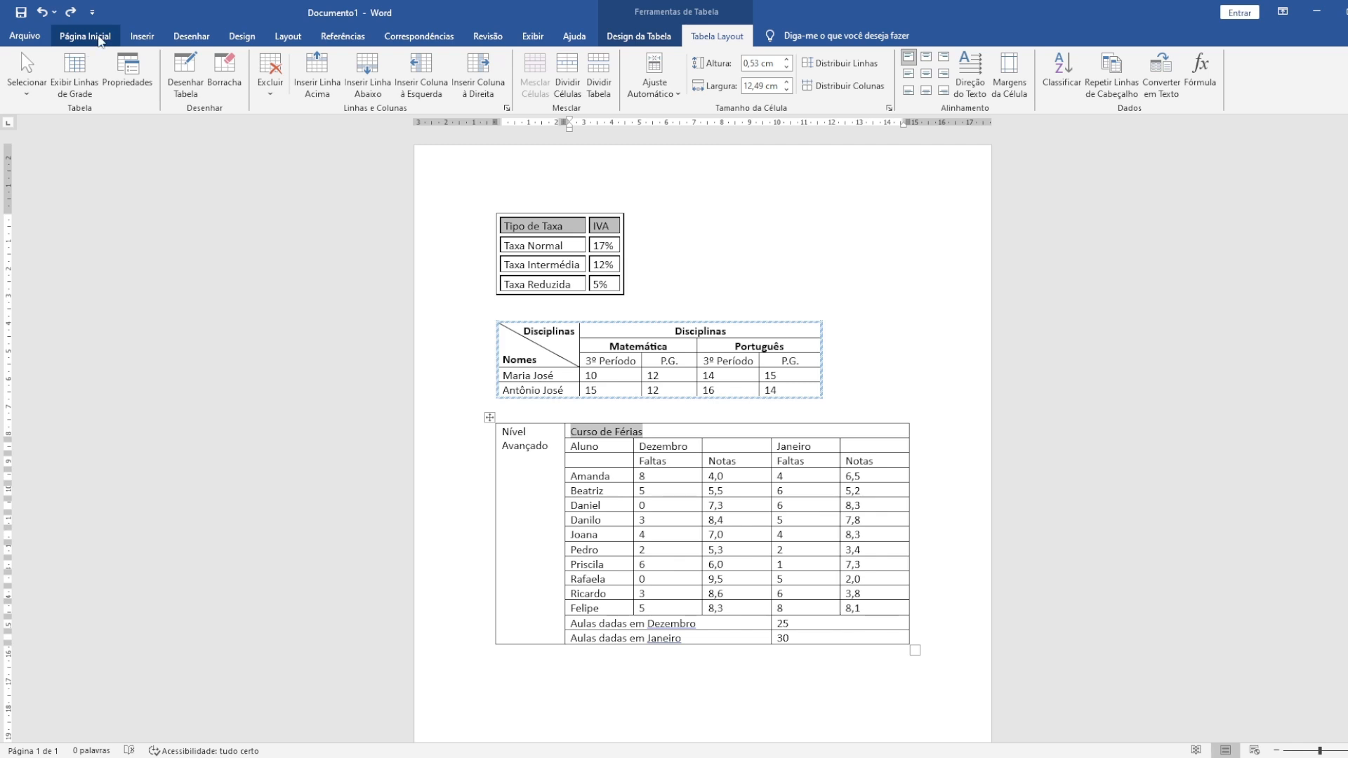
{"action": "left_click", "coordinate": [101, 39]}
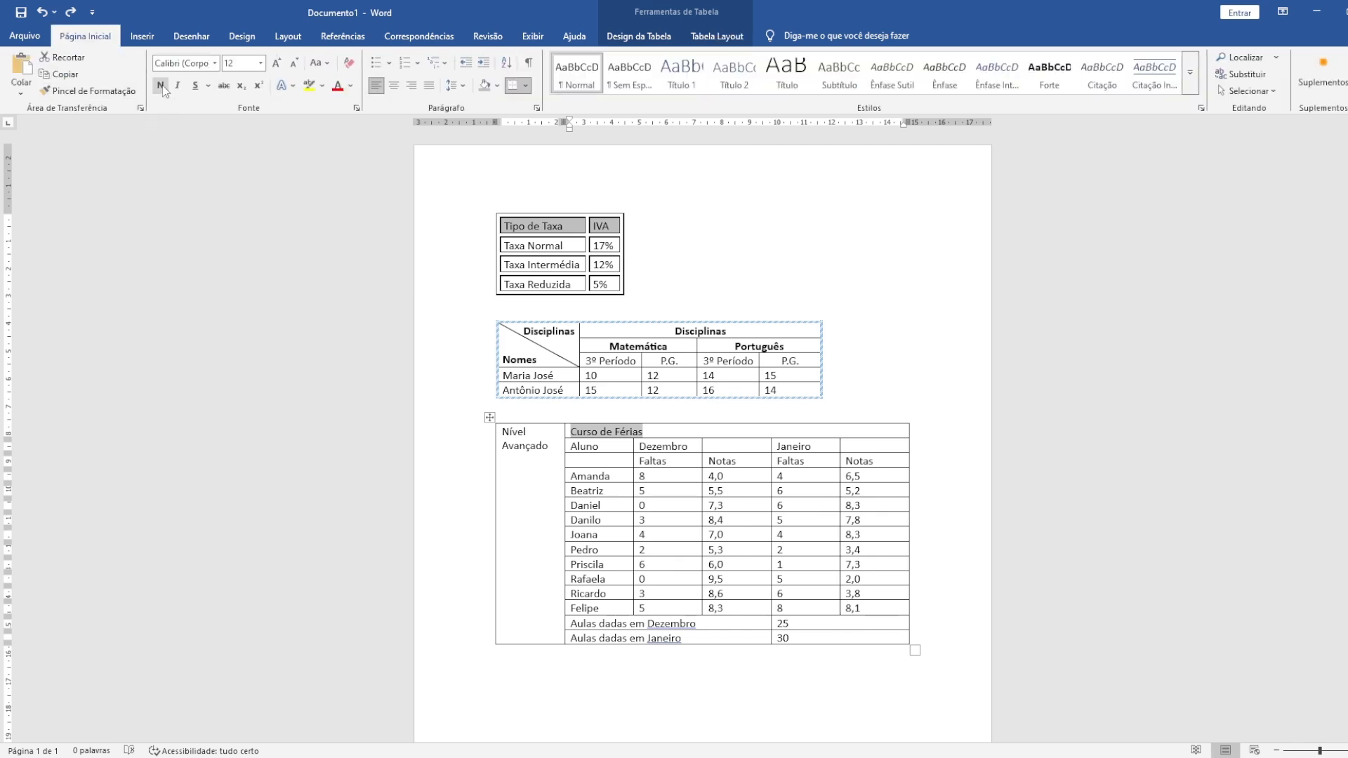
{"action": "left_click", "coordinate": [162, 86]}
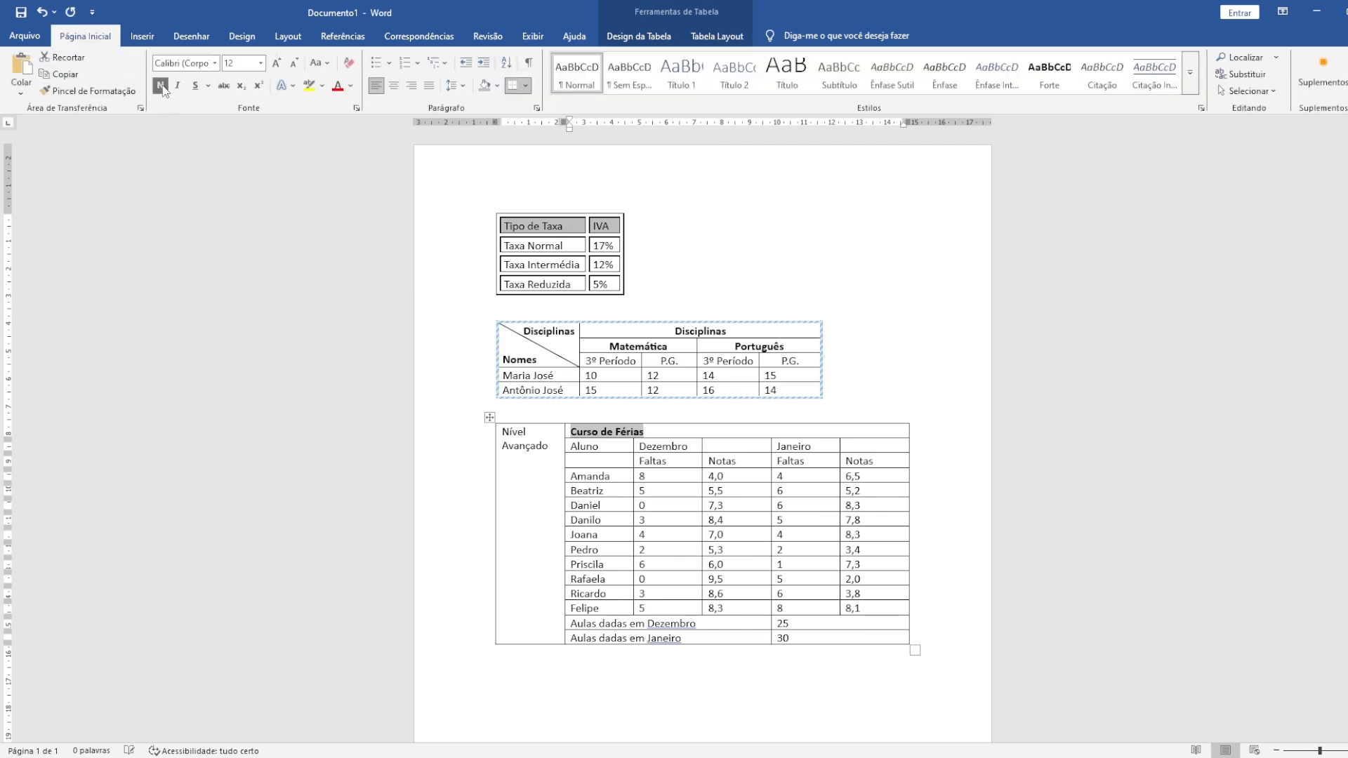
{"action": "left_click", "coordinate": [393, 90]}
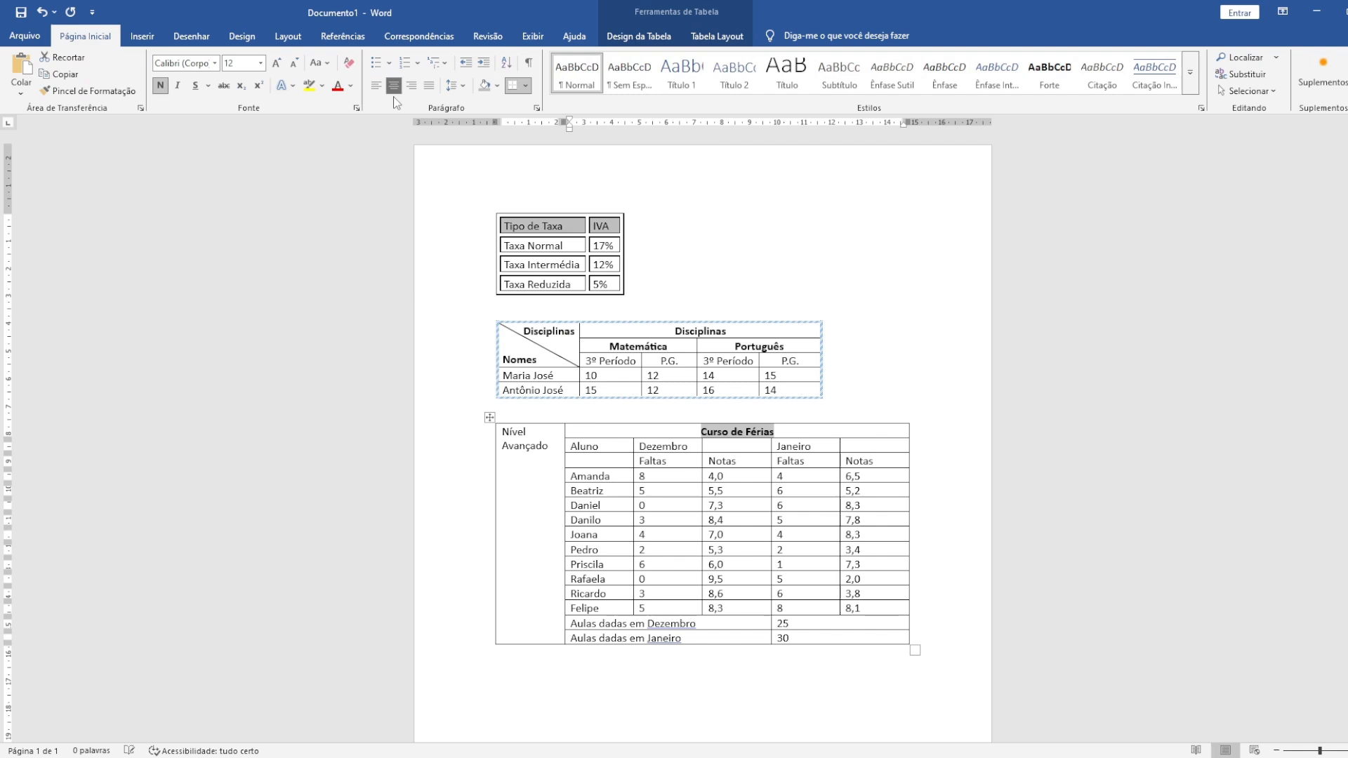
{"action": "left_click", "coordinate": [758, 434]}
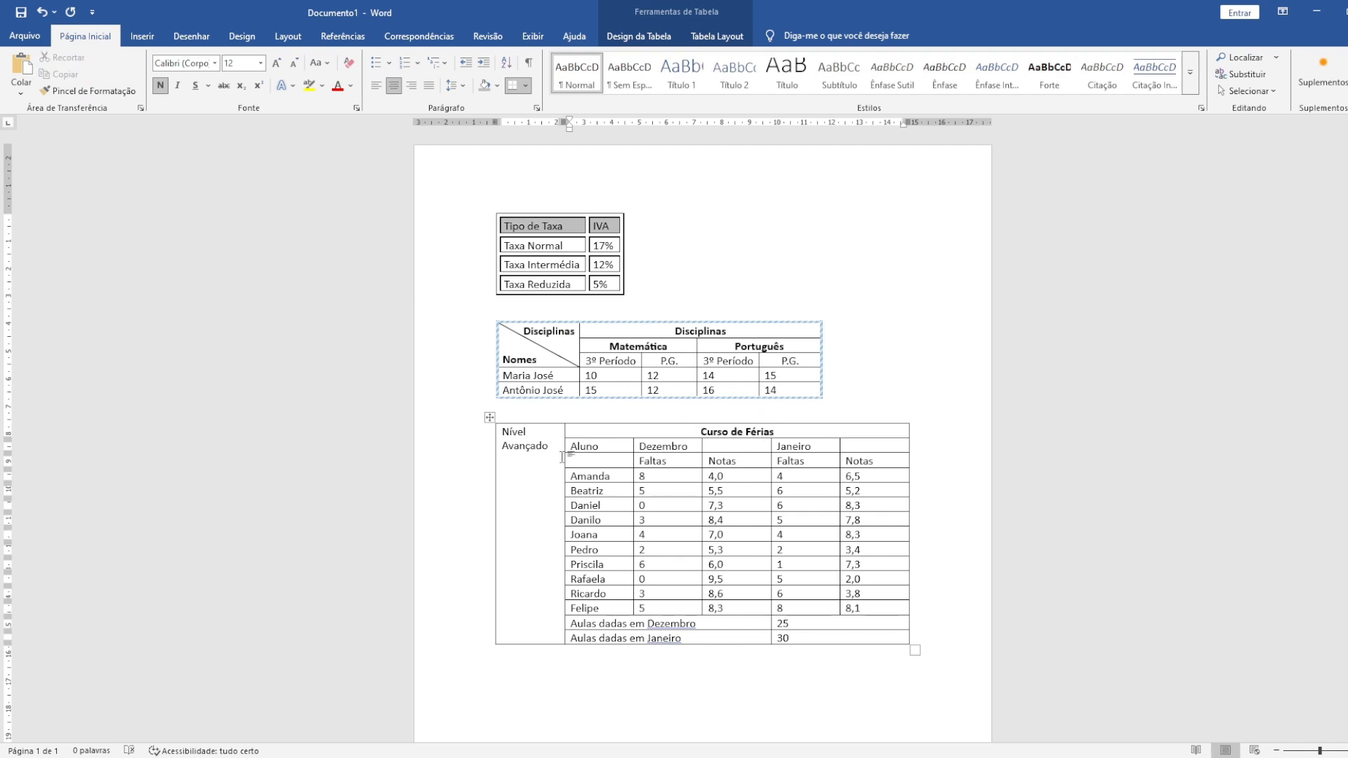
- Make the Aluno, Dezembro and Janeiro headings and the Faltas and Notas headings below them bold
{"action": "left_click_drag", "start_coordinate": [575, 448], "coordinate": [881, 447]}
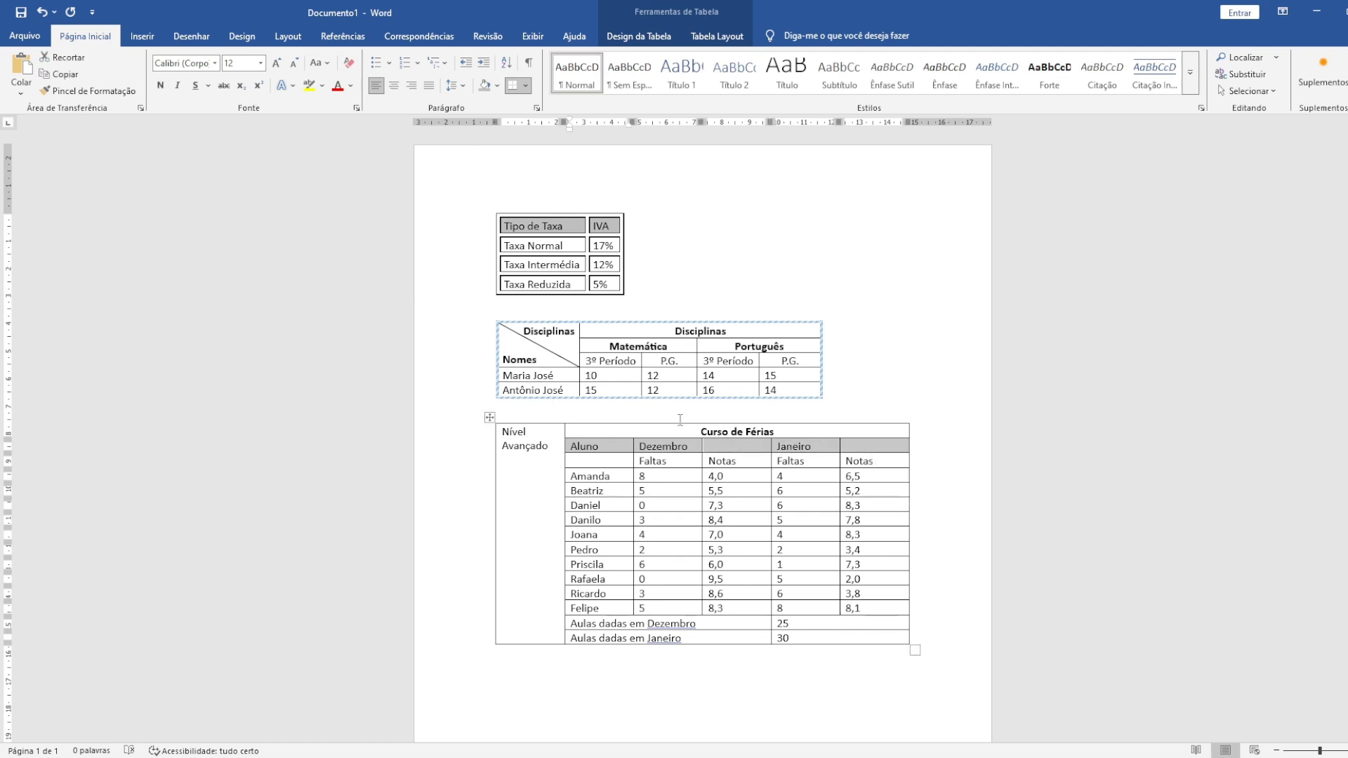
{"action": "left_click", "coordinate": [160, 85]}
{"action": "left_click_drag", "start_coordinate": [669, 467], "coordinate": [829, 458]}
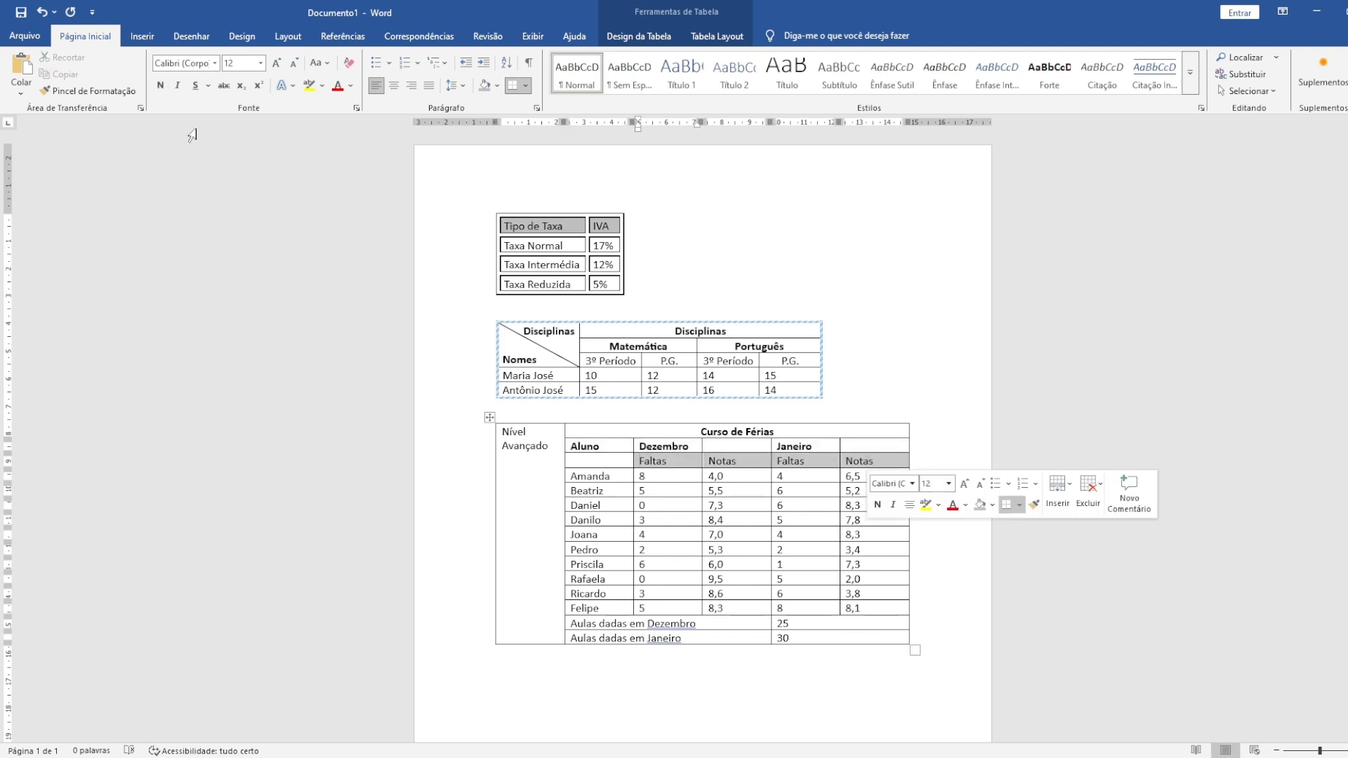
{"action": "left_click", "coordinate": [161, 87]}
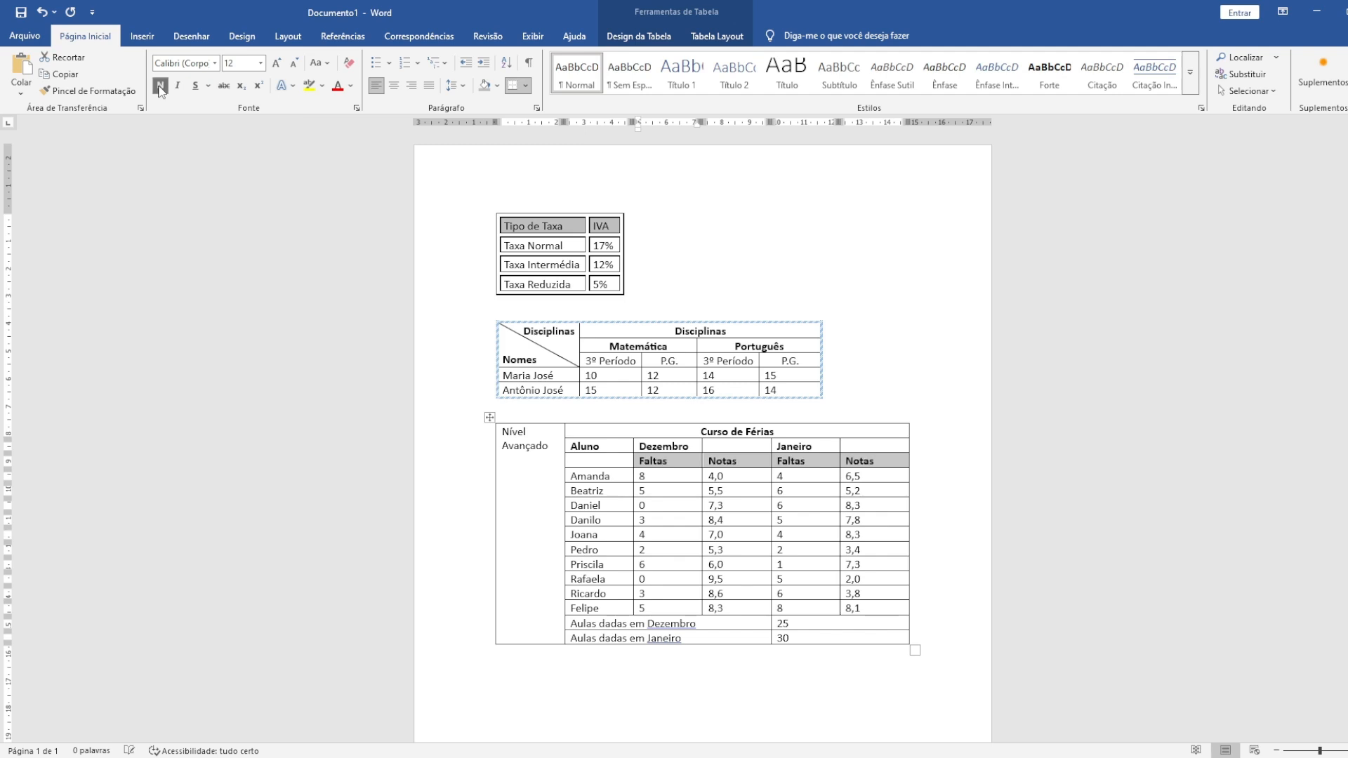
{"action": "left_click", "coordinate": [719, 478]}
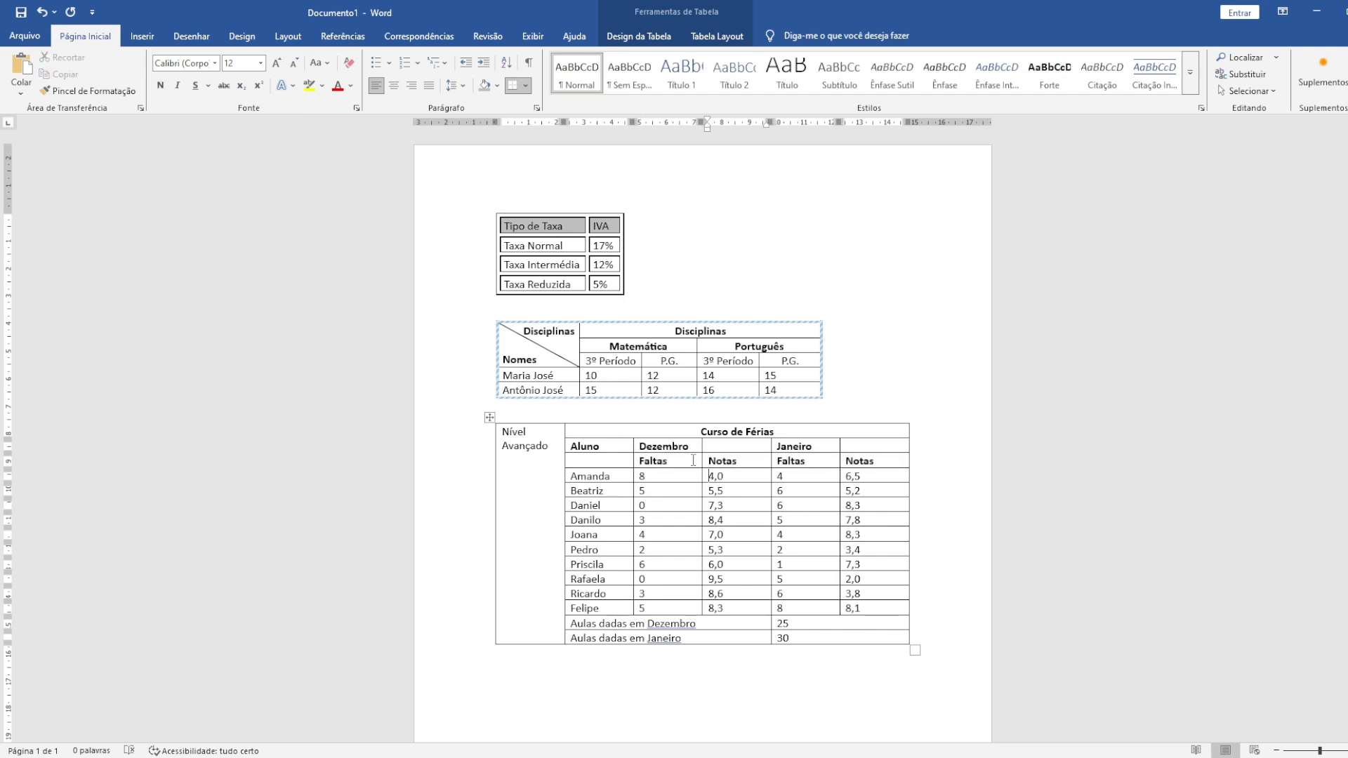
- Compare the Dezembro and Janeiro heading cells with the Curso de Férias sample in TABELAS.pdf
{"action": "left_click", "coordinate": [706, 445]}
{"action": "left_click", "coordinate": [808, 447]}
{"action": "left_click", "coordinate": [861, 448]}
{"action": "left_click", "coordinate": [804, 447]}
{"action": "left_click", "coordinate": [712, 447]}
{"action": "left_click", "coordinate": [679, 448]}
{"action": "left_click", "coordinate": [407, 757]}
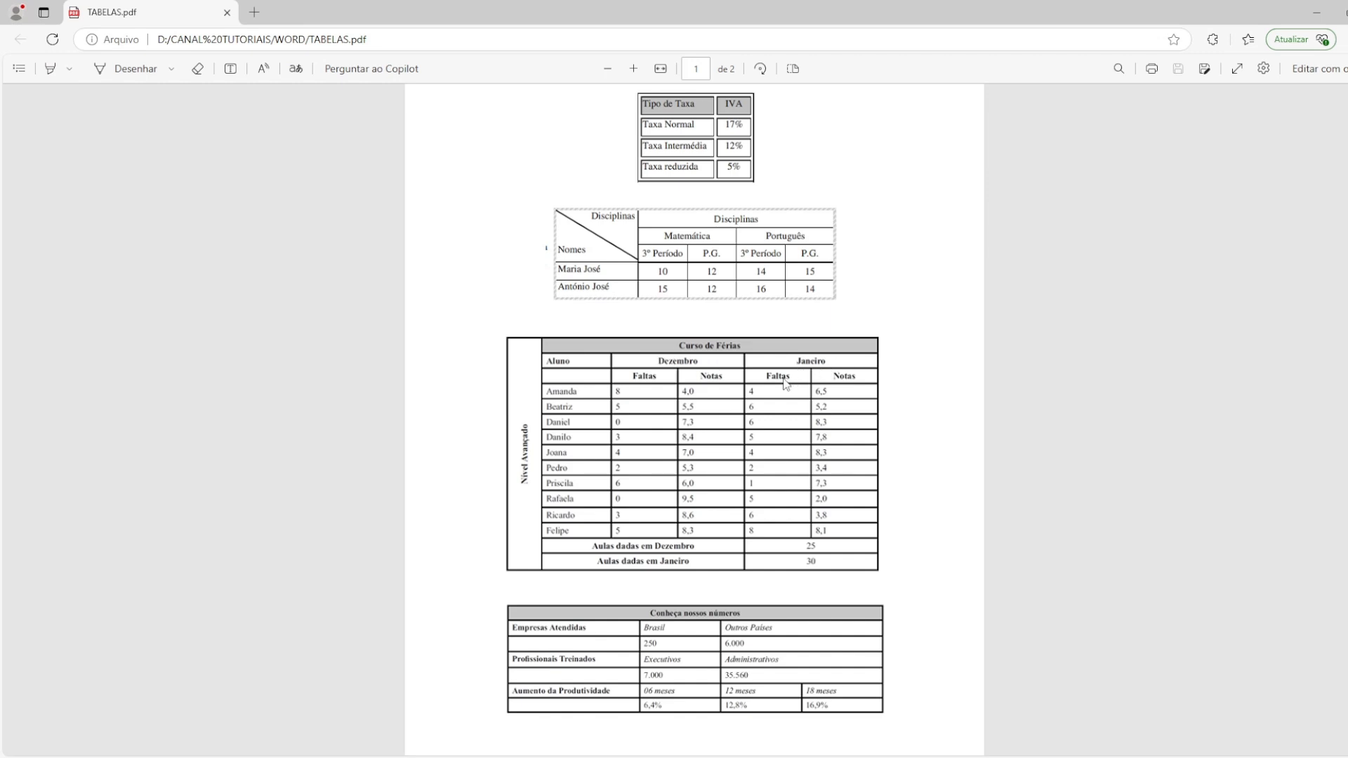
{"action": "left_click", "coordinate": [435, 757]}
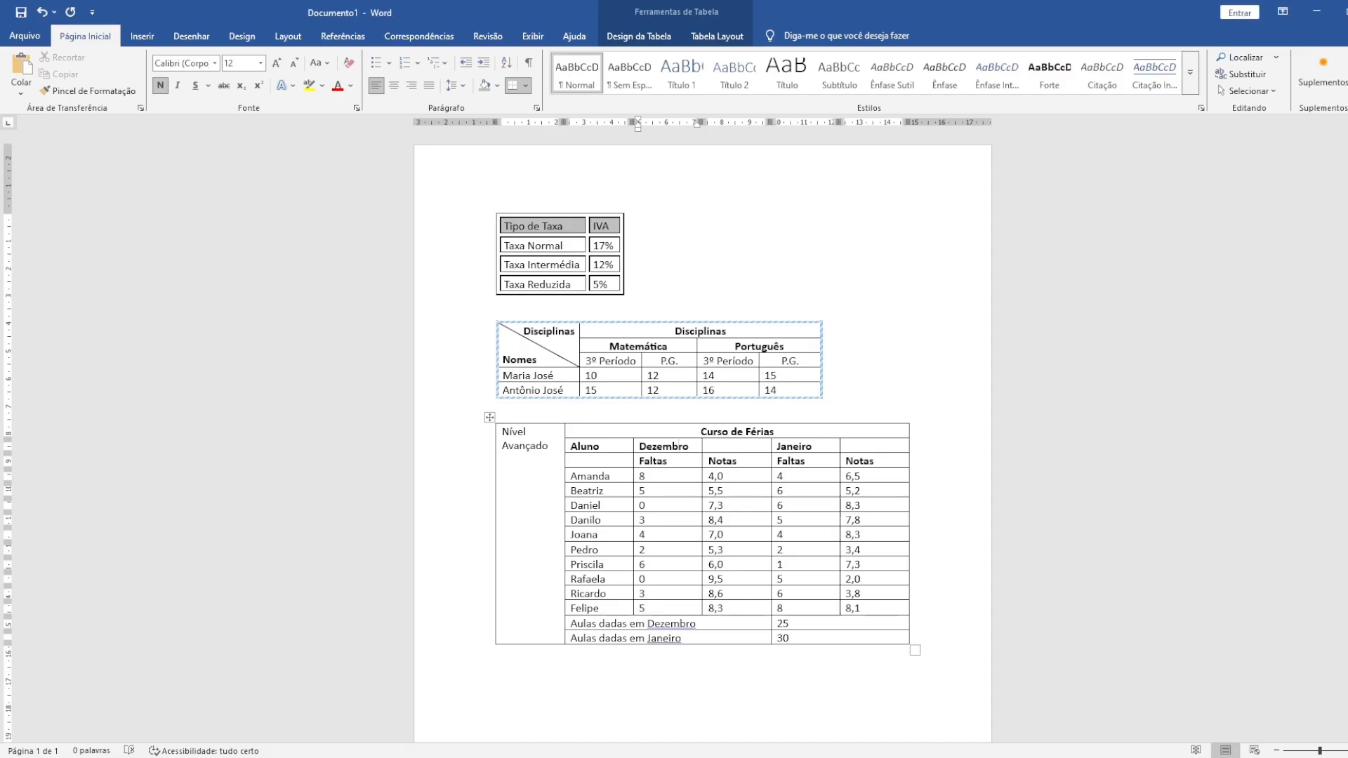
- Merge the Dezembro heading with the empty cell beside it and centre the heading
{"action": "left_click", "coordinate": [710, 446]}
{"action": "left_click", "coordinate": [694, 449], "text": "shift"}
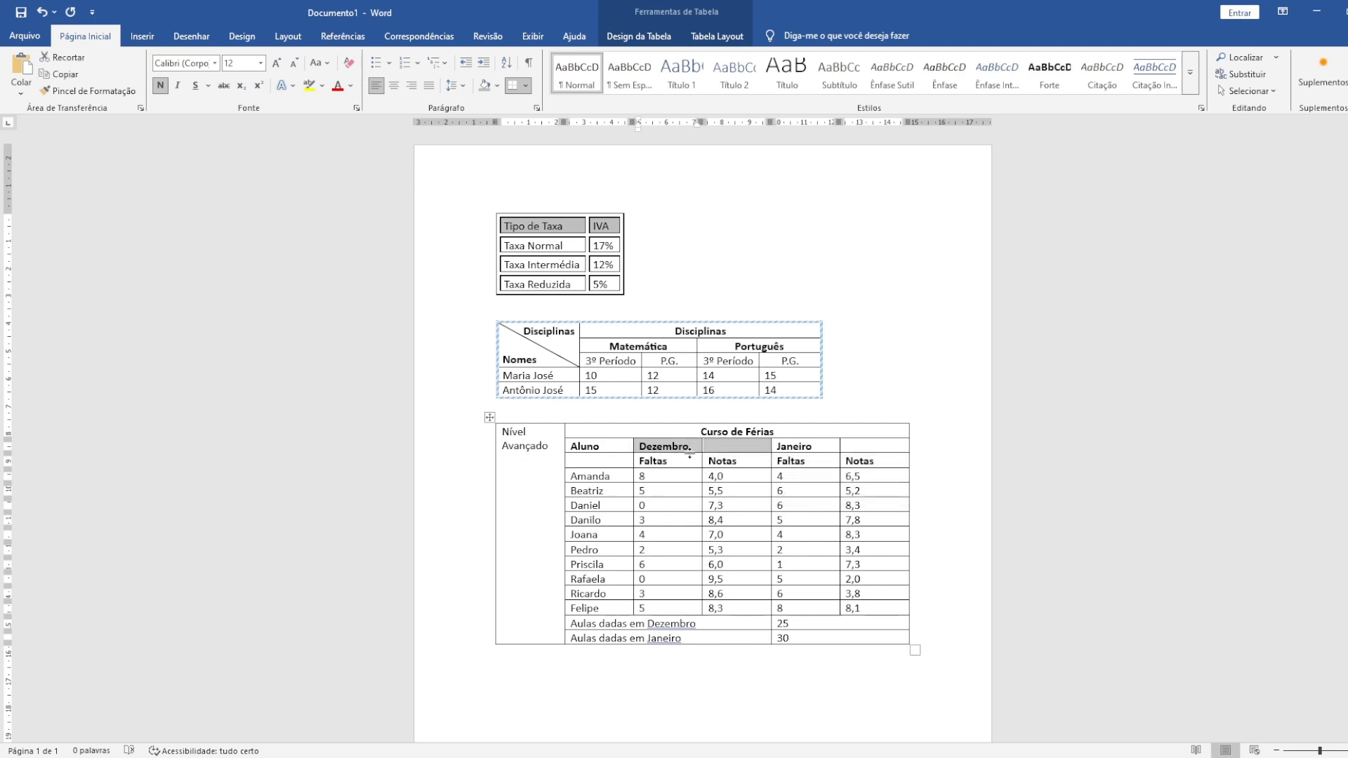
{"action": "left_click", "coordinate": [690, 448]}
{"action": "left_click_drag", "start_coordinate": [691, 448], "coordinate": [706, 447]}
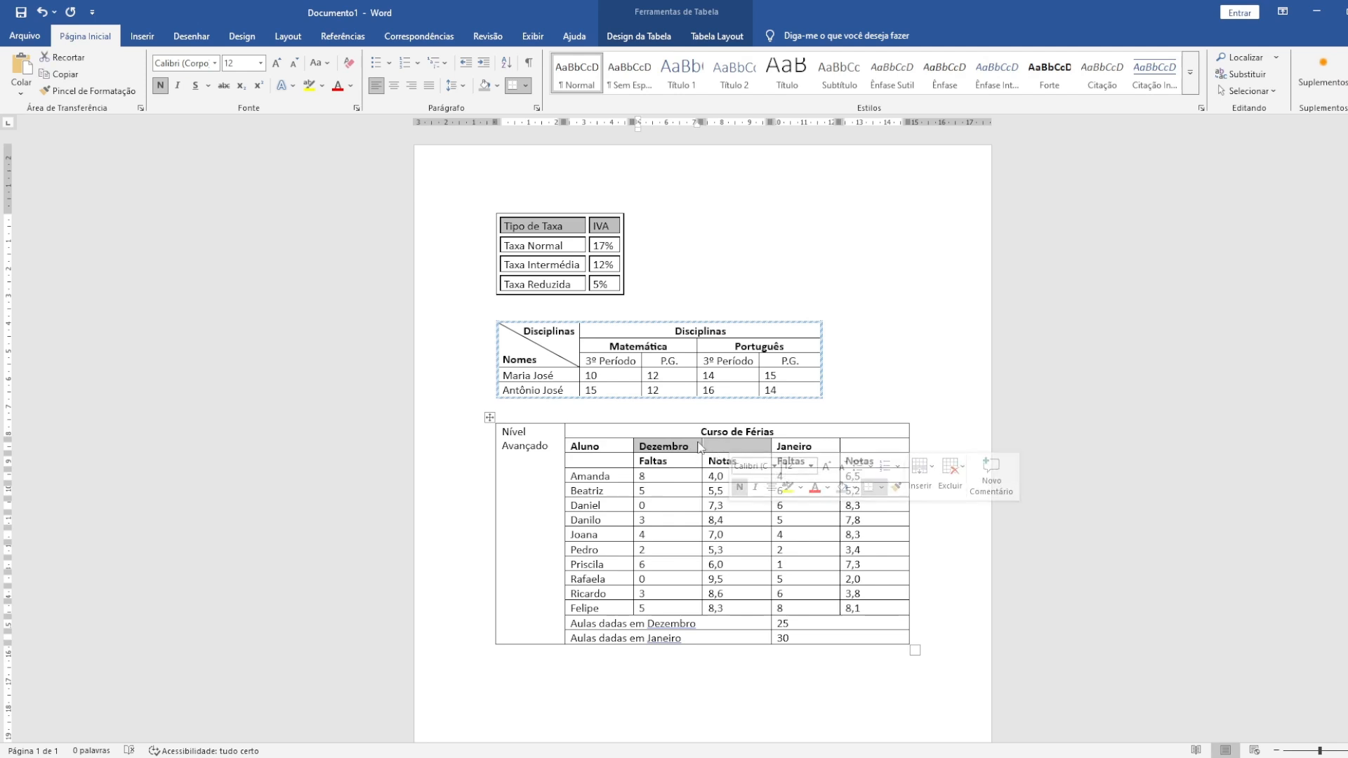
{"action": "left_click", "coordinate": [736, 38]}
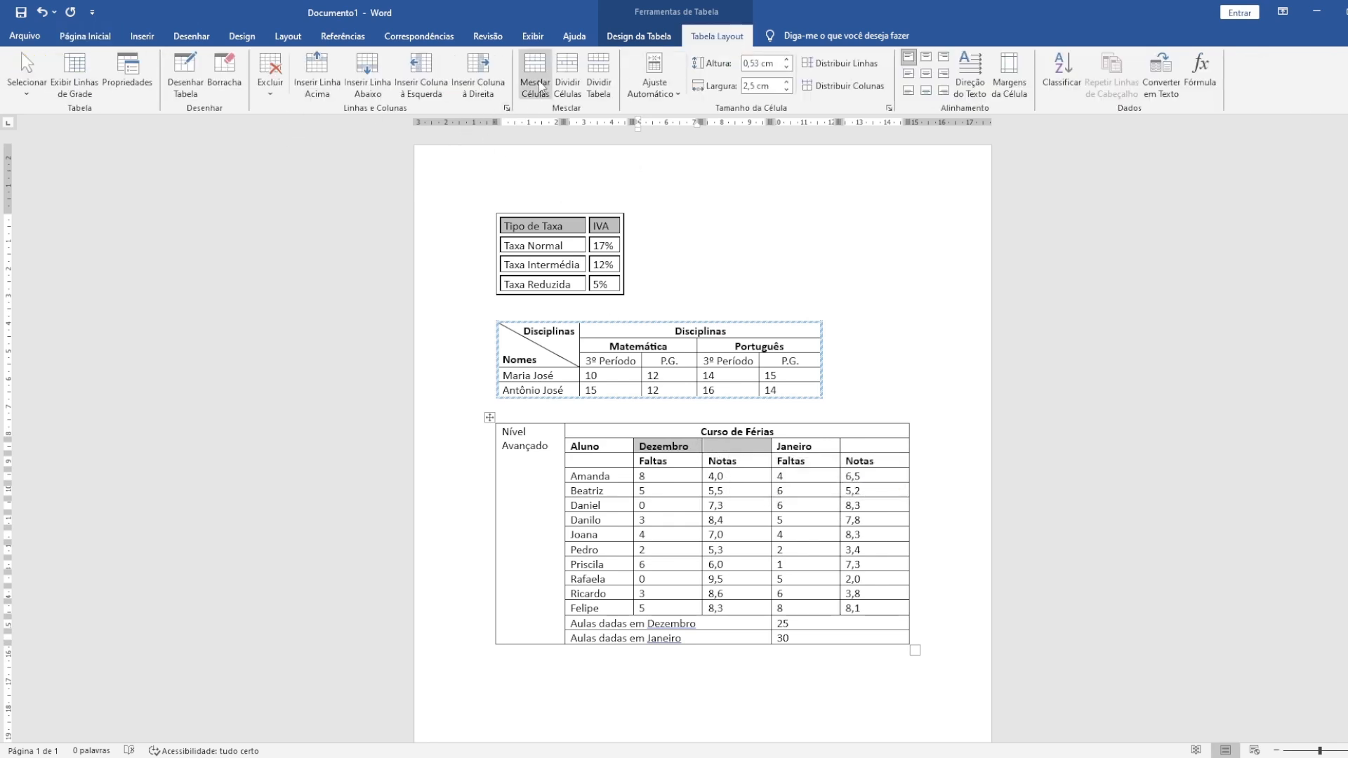
{"action": "left_click", "coordinate": [541, 84]}
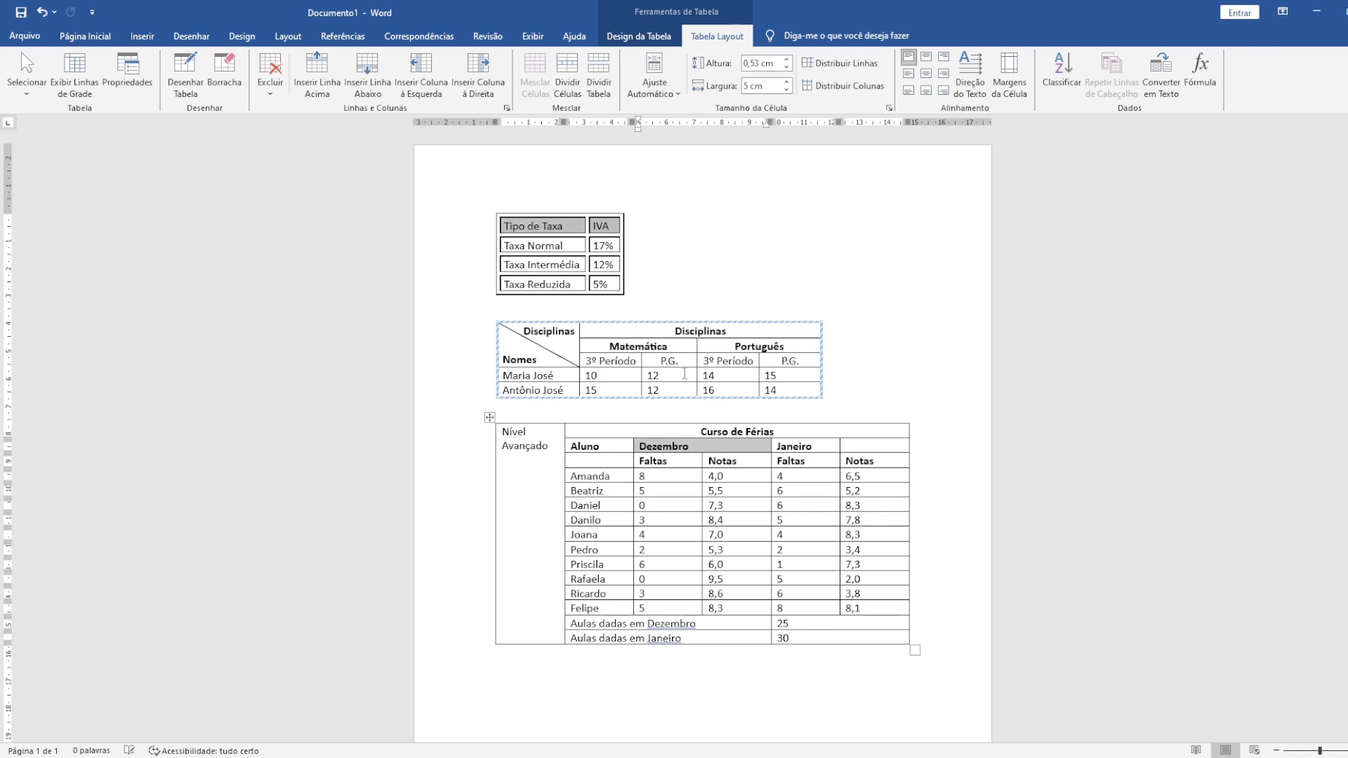
{"action": "left_click", "coordinate": [698, 446]}
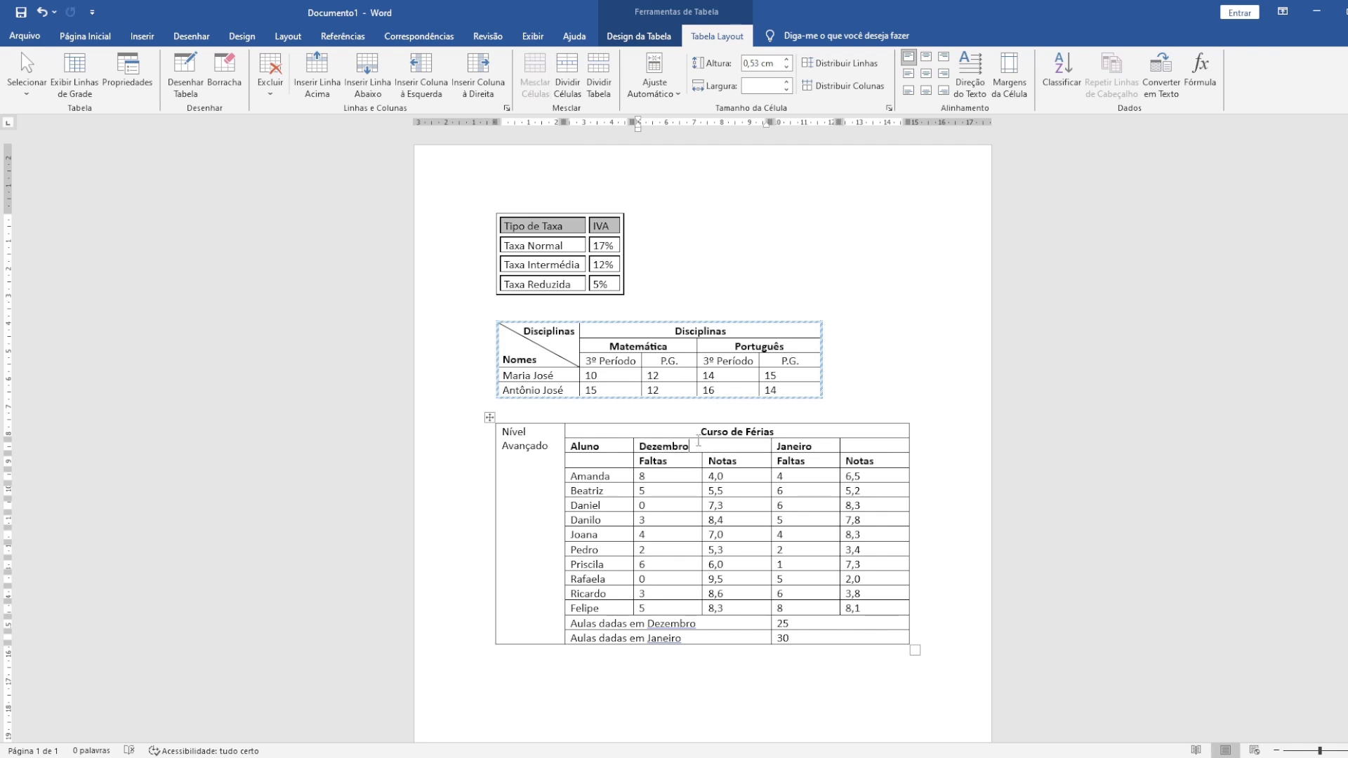
{"action": "left_click_drag", "start_coordinate": [716, 445], "coordinate": [638, 446]}
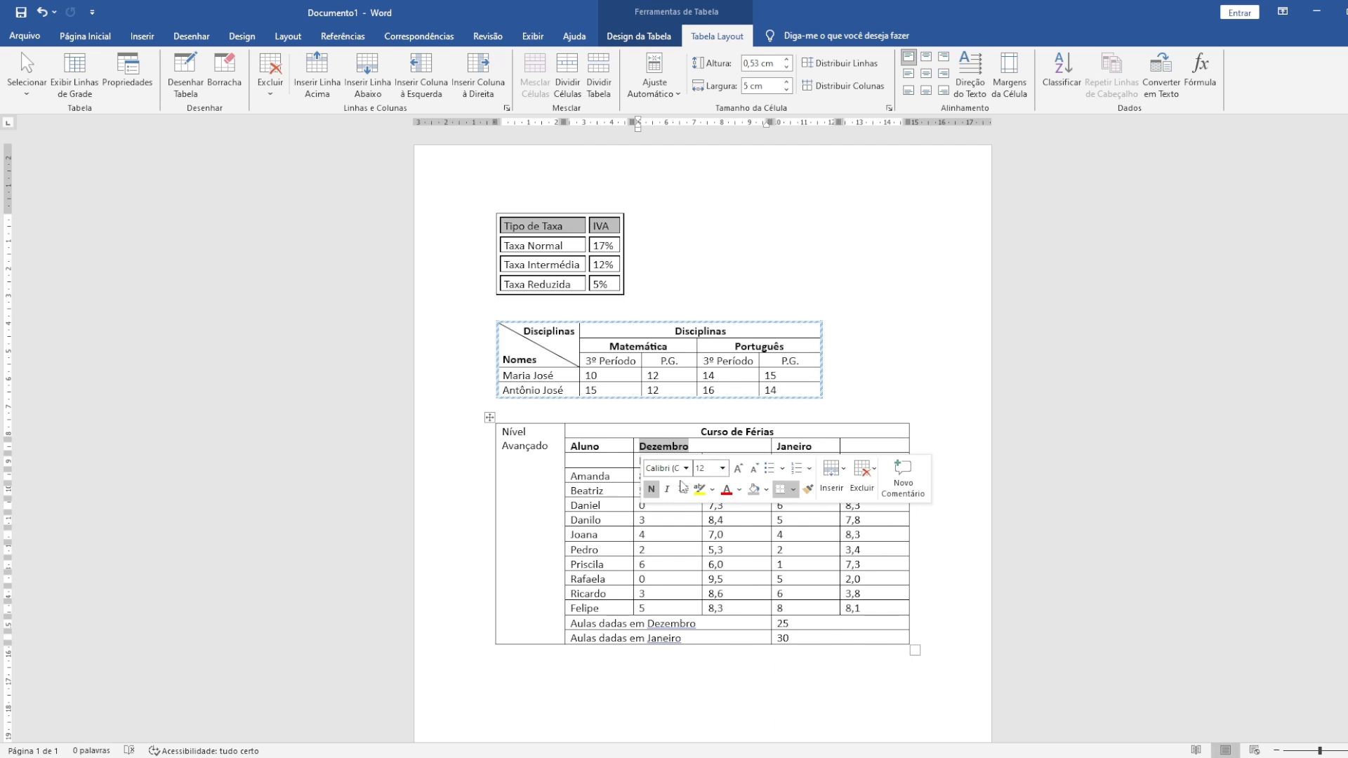
{"action": "left_click", "coordinate": [683, 491]}
- Merge the Janeiro heading with the empty cell beside it and centre the heading
{"action": "left_click", "coordinate": [823, 445]}
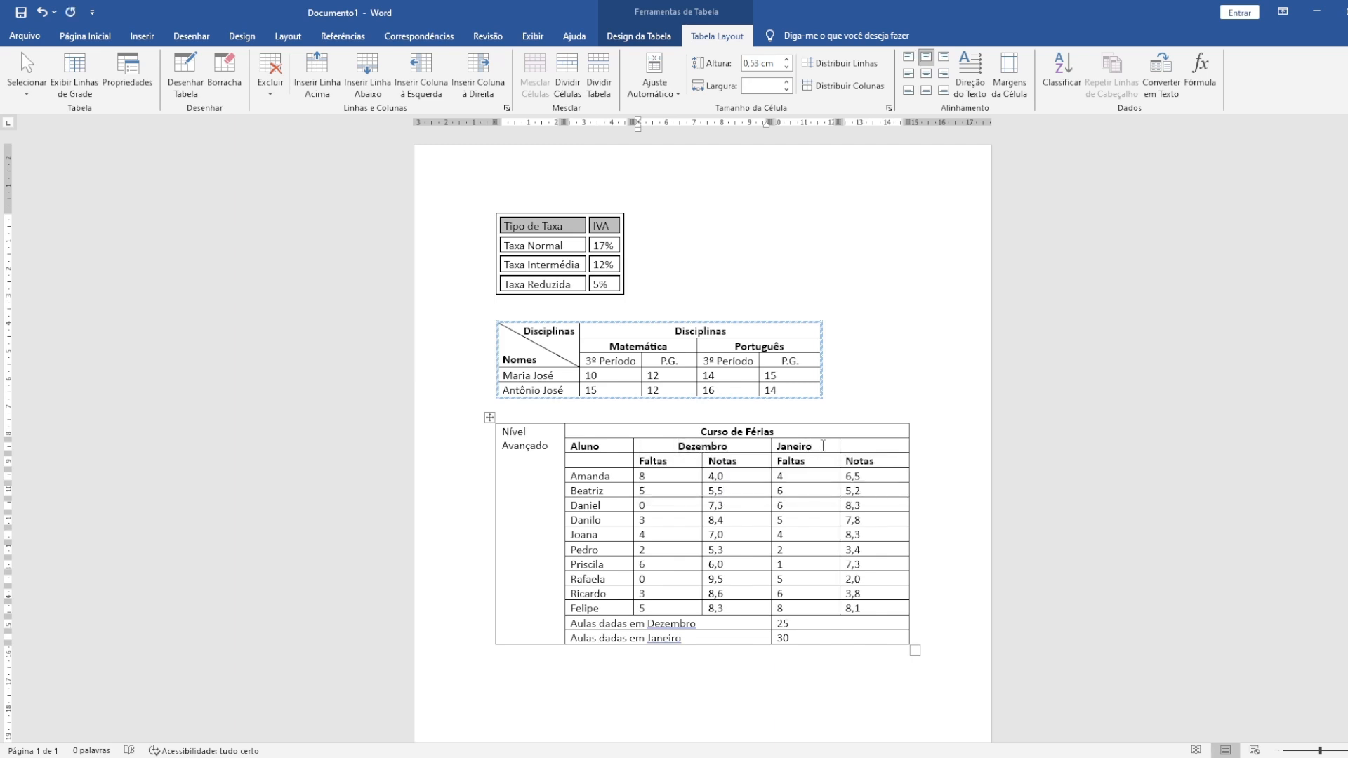
{"action": "left_click_drag", "start_coordinate": [796, 446], "coordinate": [869, 451]}
{"action": "left_click", "coordinate": [832, 448]}
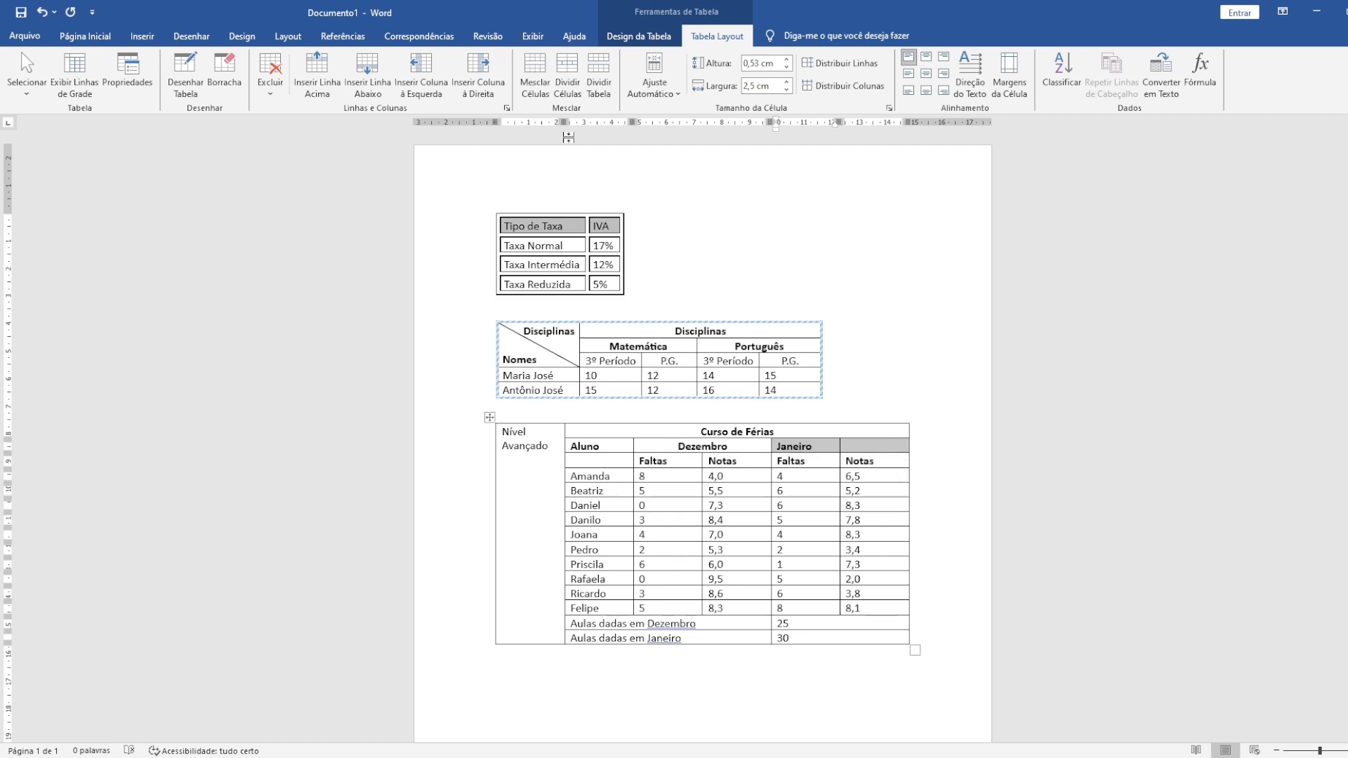
{"action": "left_click", "coordinate": [533, 92]}
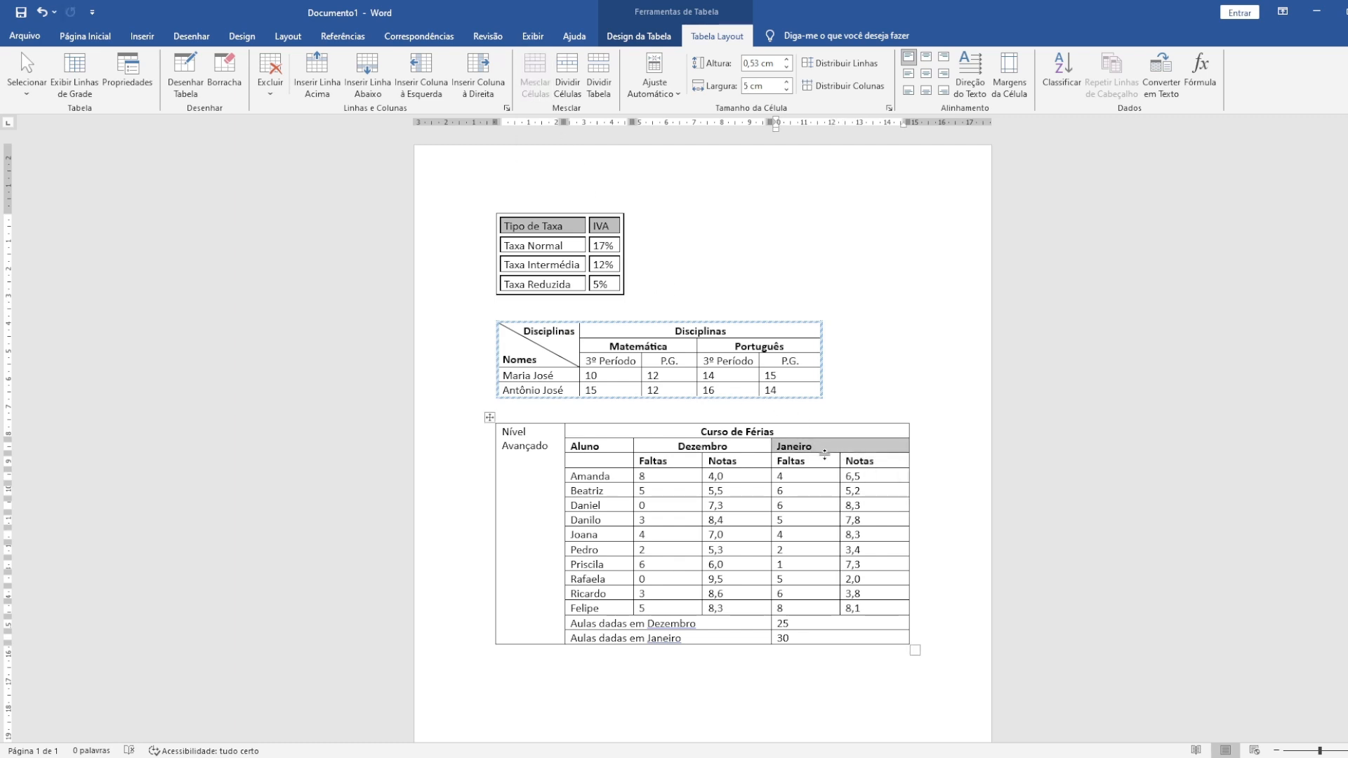
{"action": "left_click_drag", "start_coordinate": [818, 448], "coordinate": [772, 450]}
{"action": "left_click", "coordinate": [820, 487]}
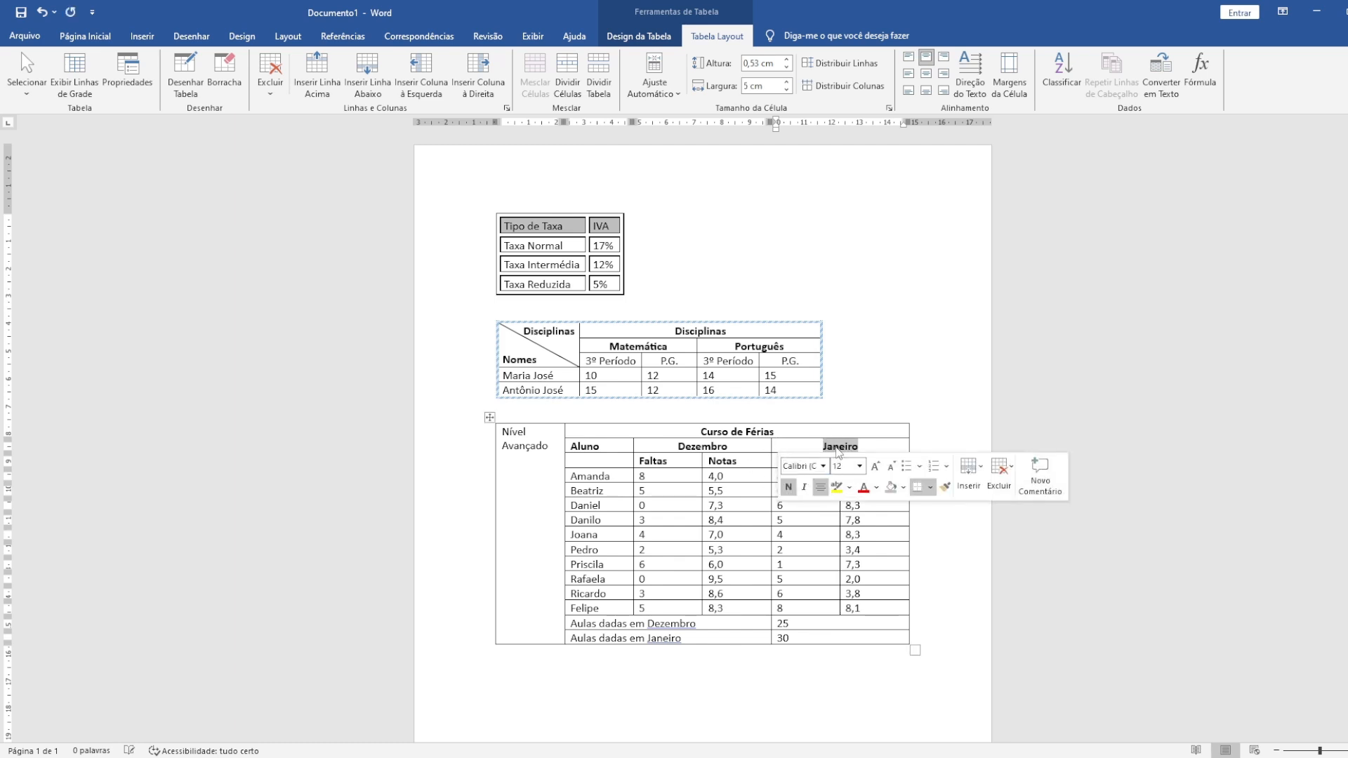
{"action": "left_click", "coordinate": [843, 436]}
- Check the sample in TABELAS.pdf and make the Aulas dadas em Dezembro and Aulas dadas em Janeiro labels bold
{"action": "left_click", "coordinate": [359, 757]}
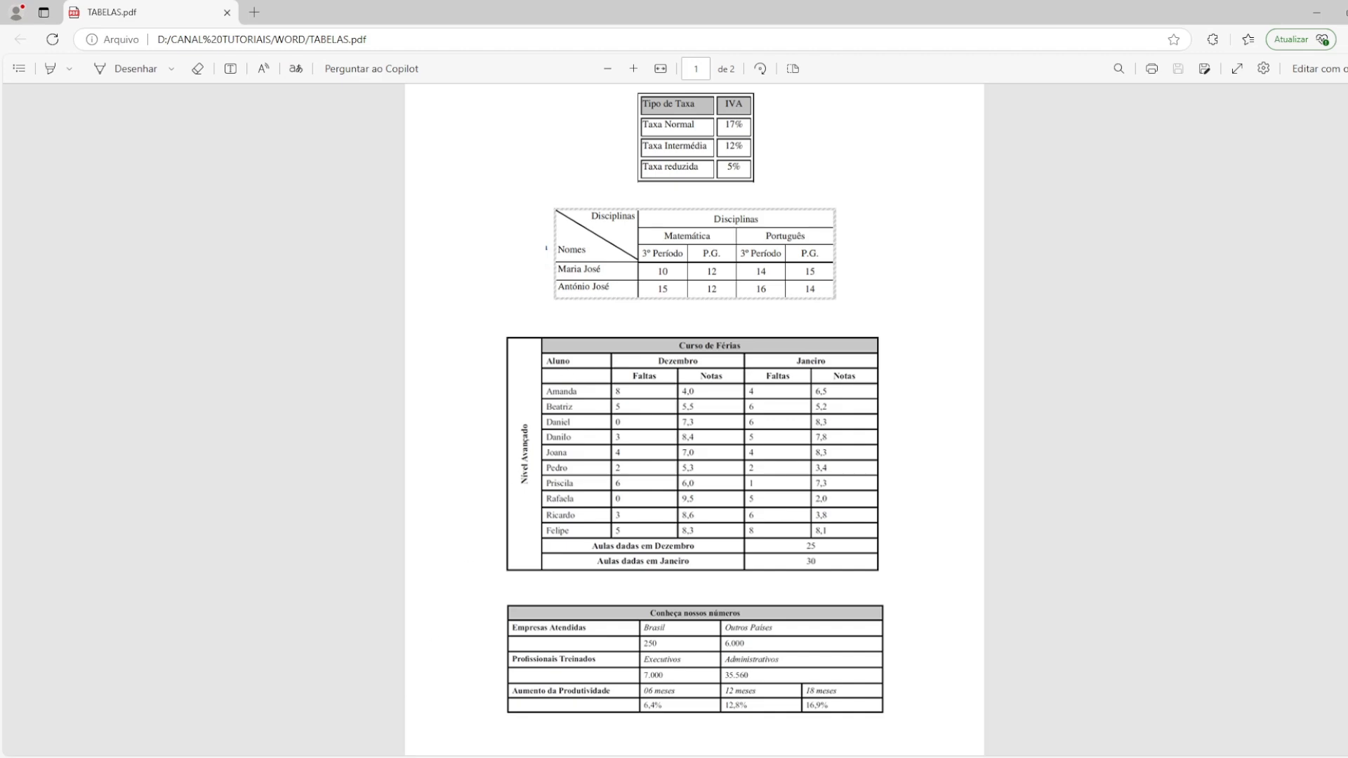
{"action": "left_click", "coordinate": [386, 757]}
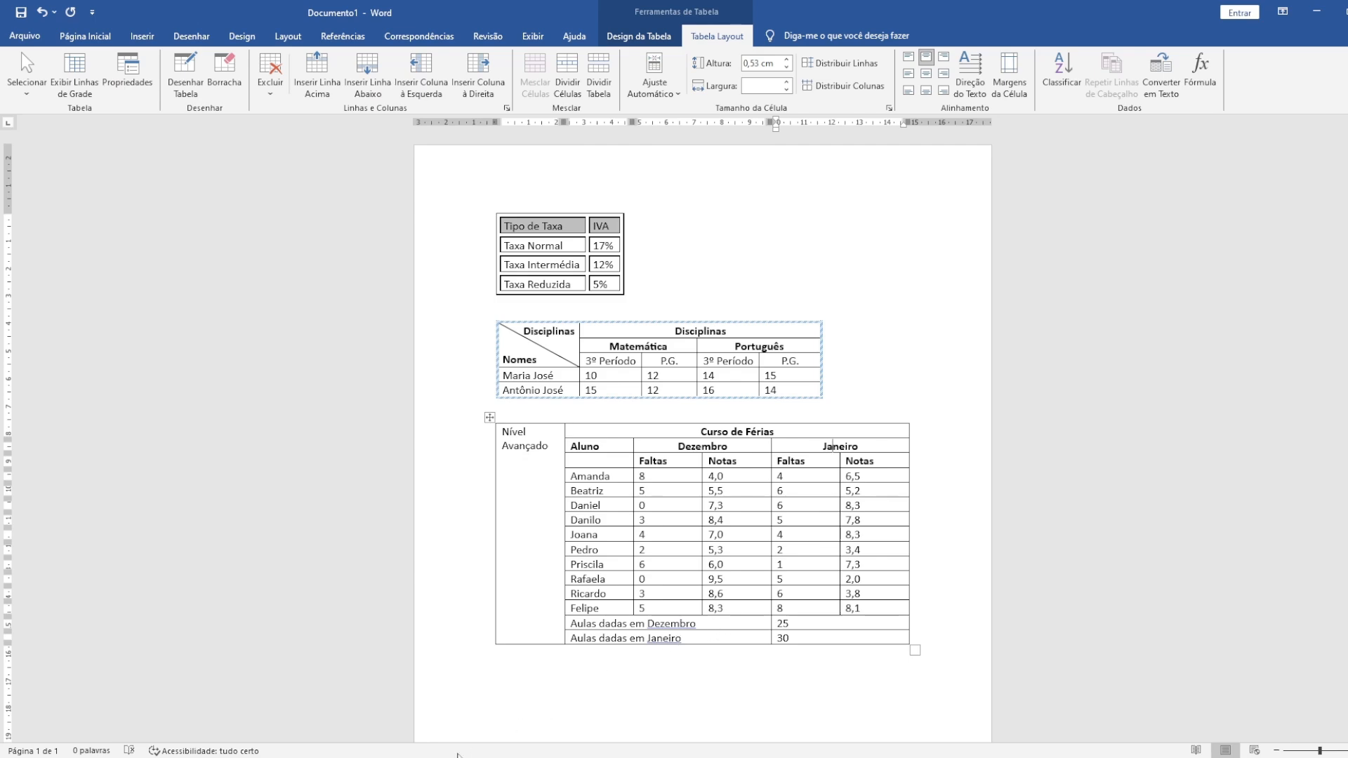
{"action": "left_click", "coordinate": [457, 757]}
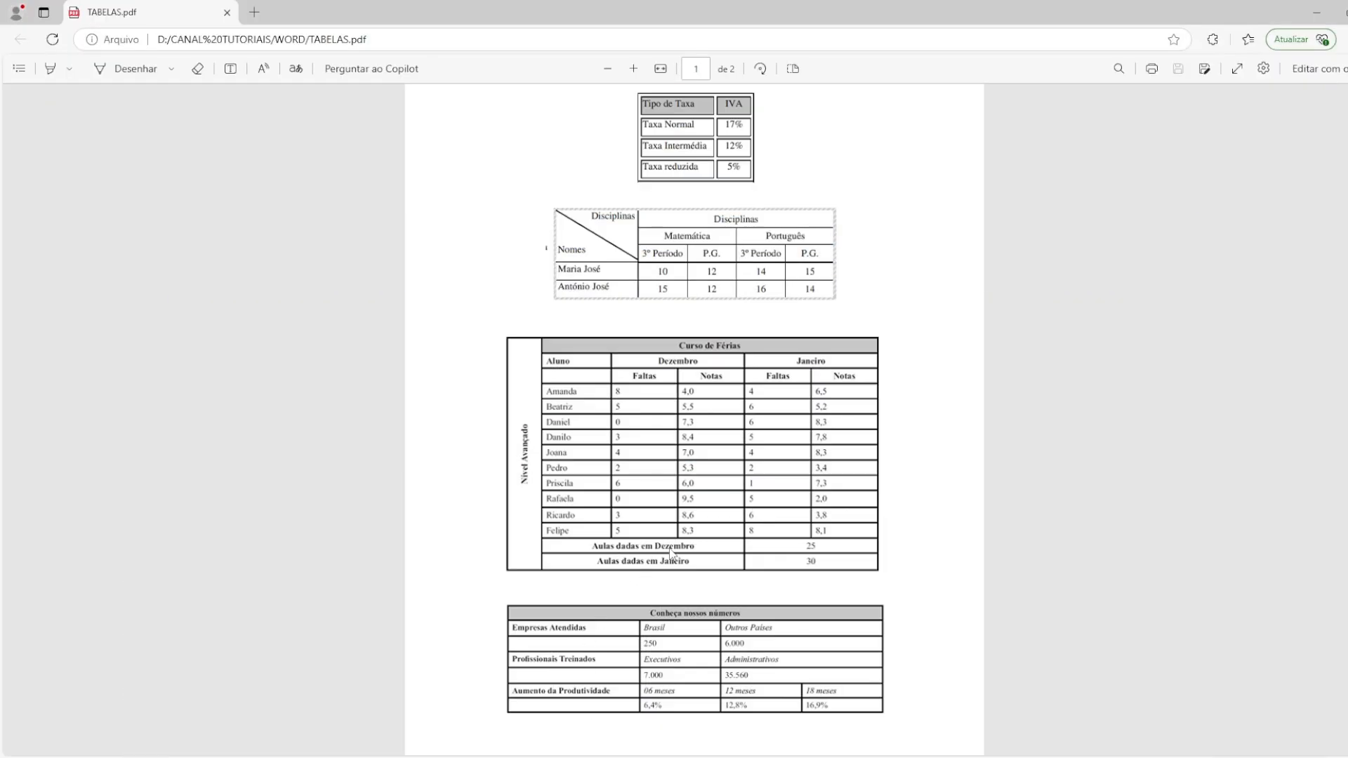
{"action": "key", "text": "alt+Tab"}
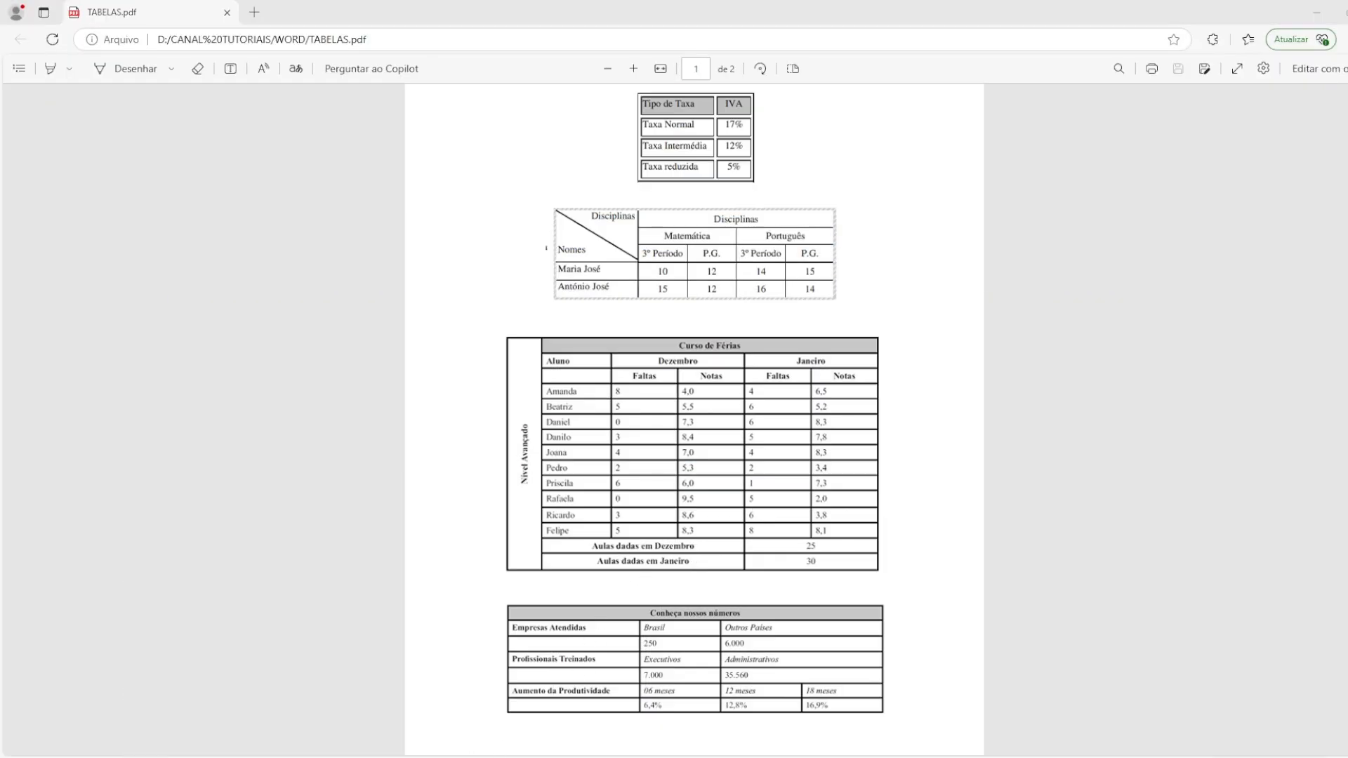
{"action": "left_click_drag", "start_coordinate": [699, 625], "coordinate": [577, 630]}
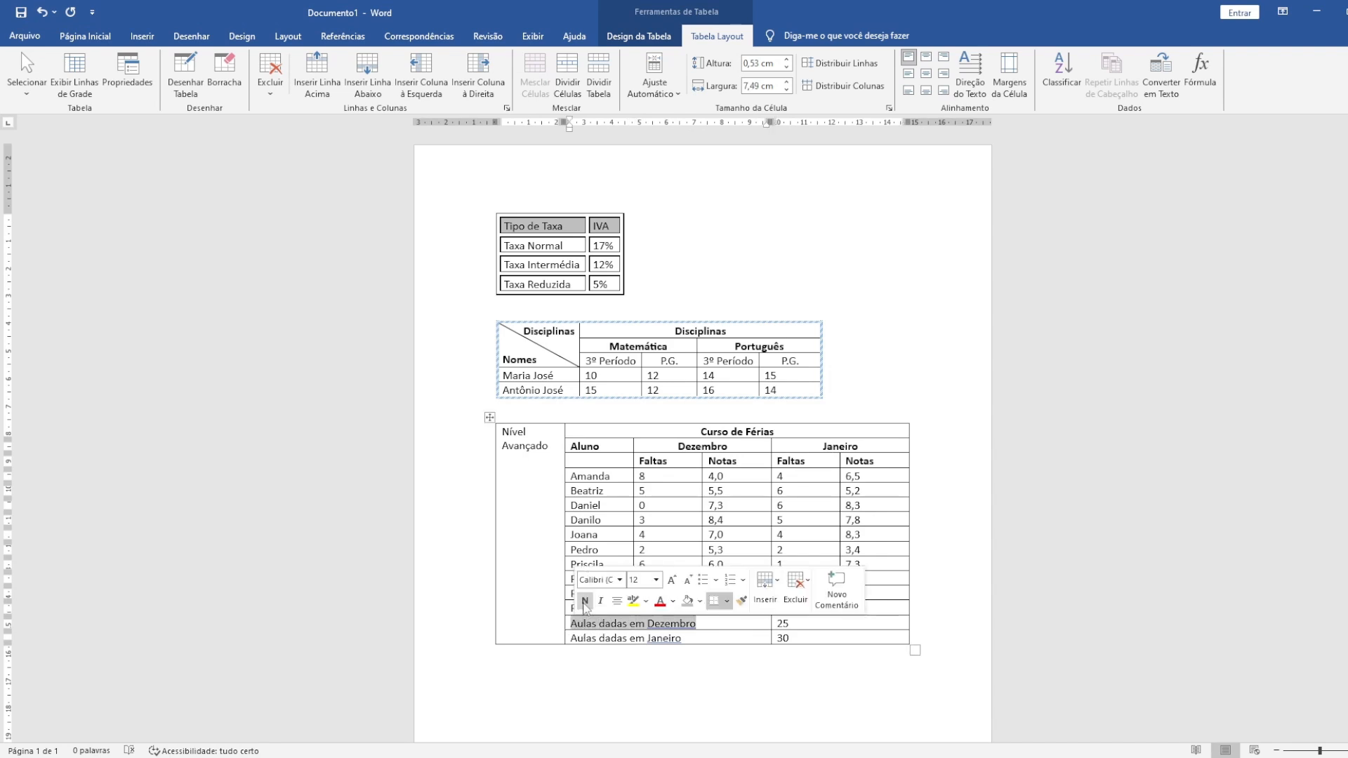
{"action": "left_click", "coordinate": [585, 601]}
{"action": "left_click", "coordinate": [663, 637]}
{"action": "left_click_drag", "start_coordinate": [683, 637], "coordinate": [570, 638]}
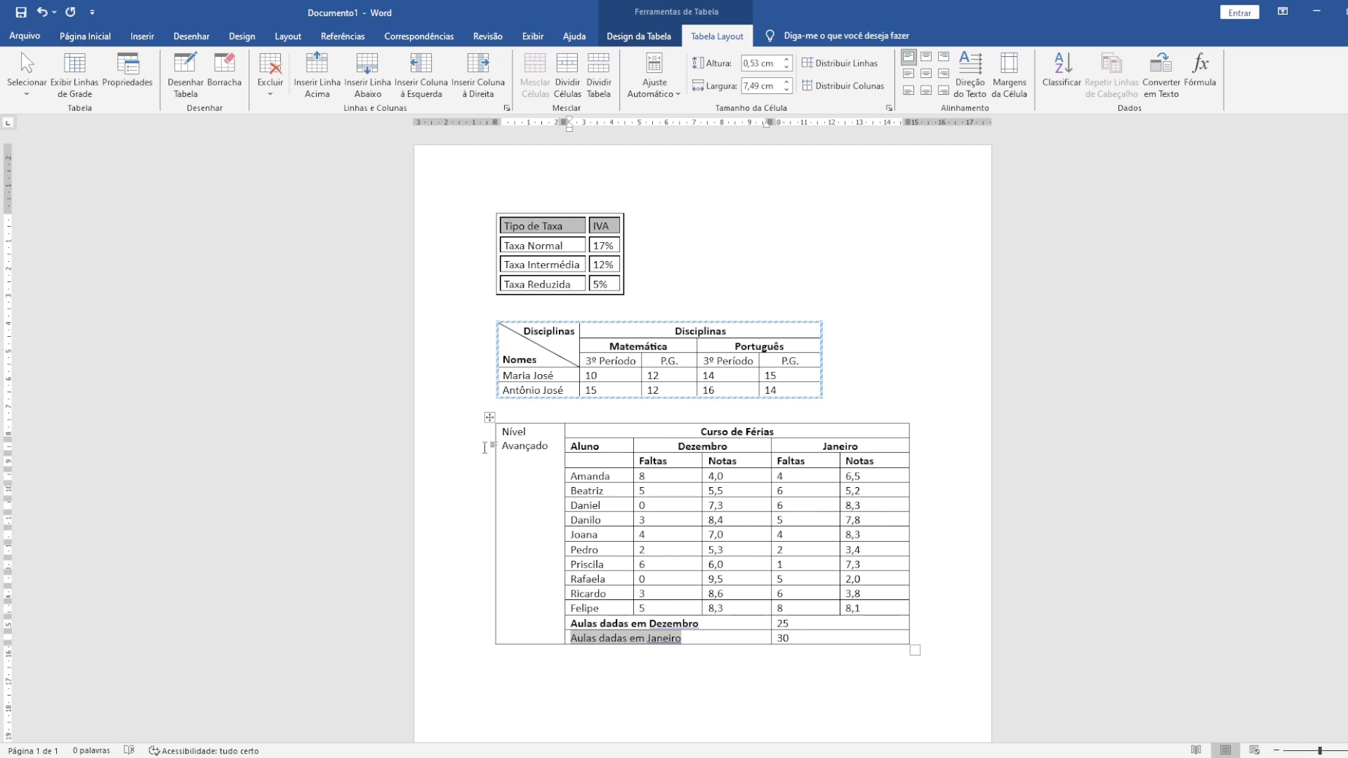
{"action": "left_click", "coordinate": [85, 35]}
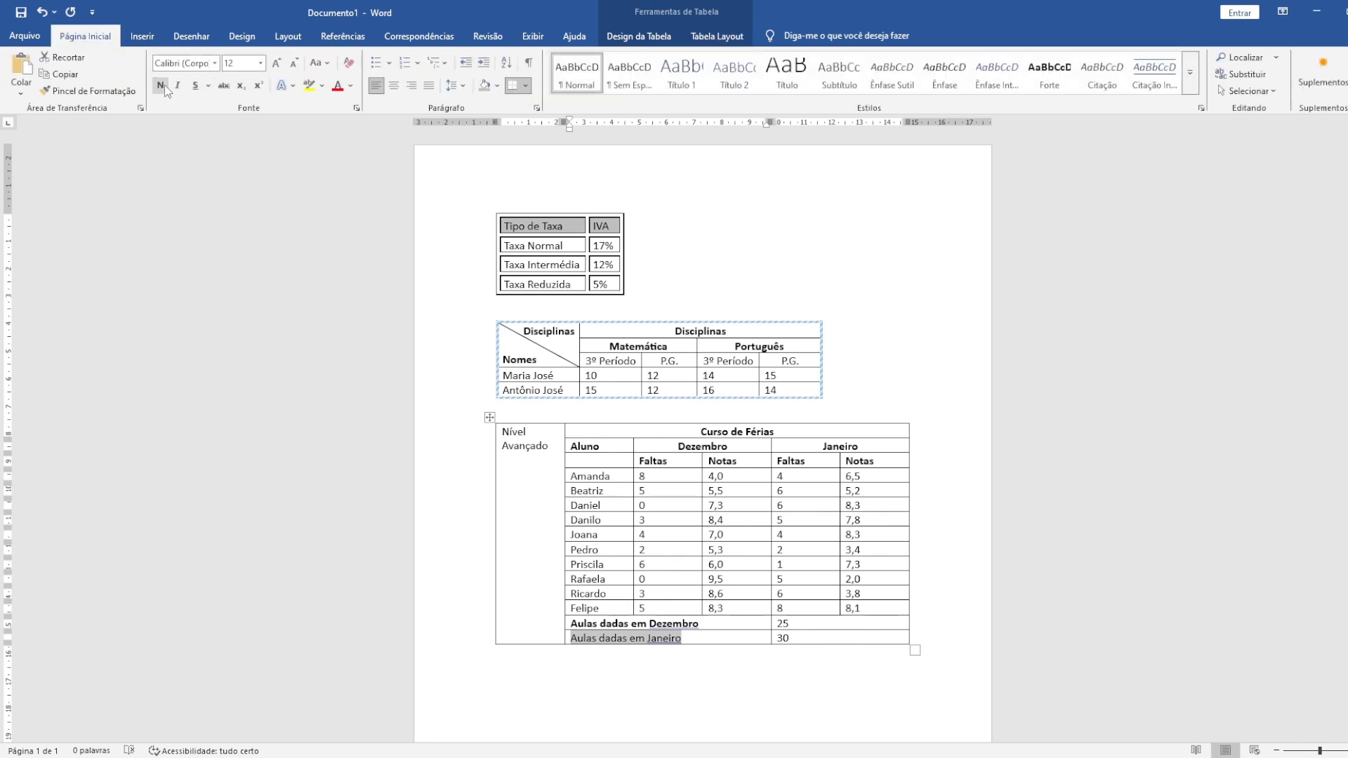
{"action": "left_click", "coordinate": [160, 85]}
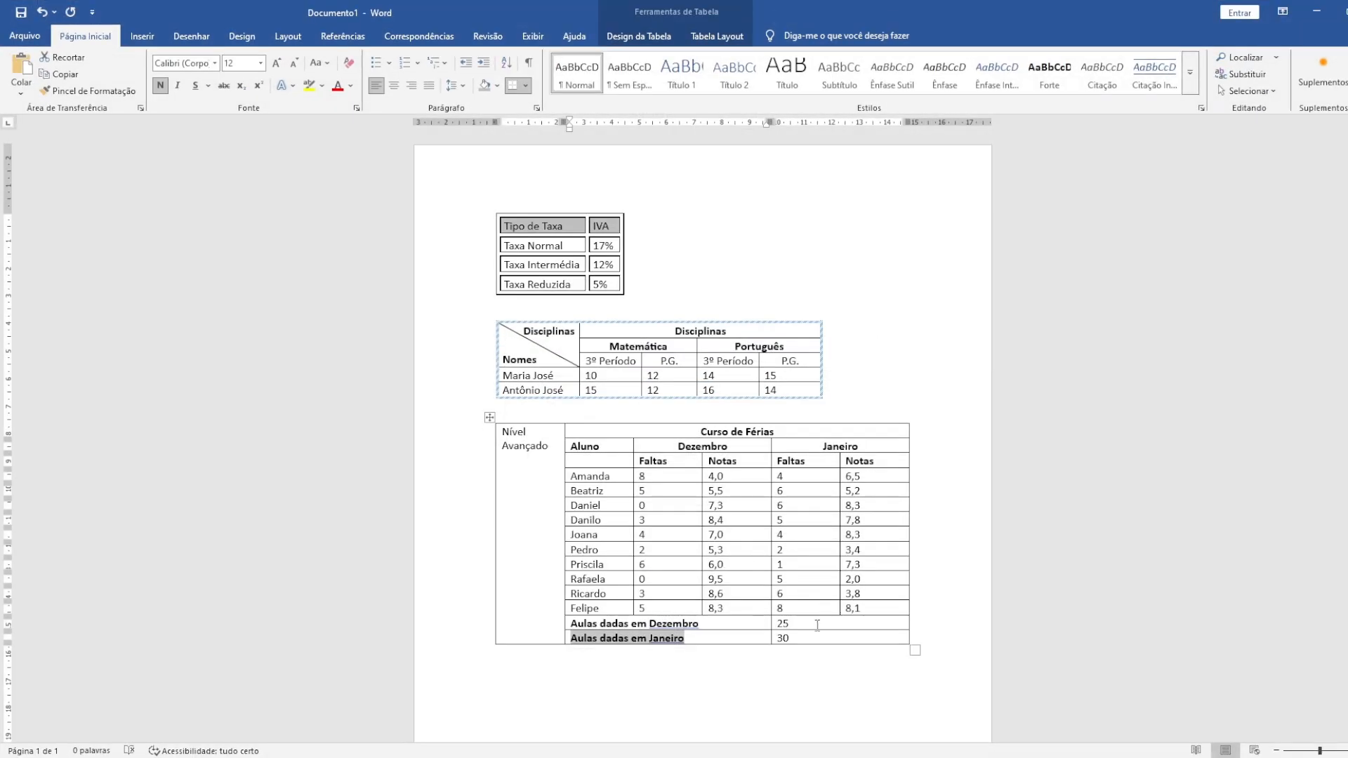
- Centre the values 25 and 30 in the last two rows of the Curso de Férias table
{"action": "left_click_drag", "start_coordinate": [817, 626], "coordinate": [815, 637]}
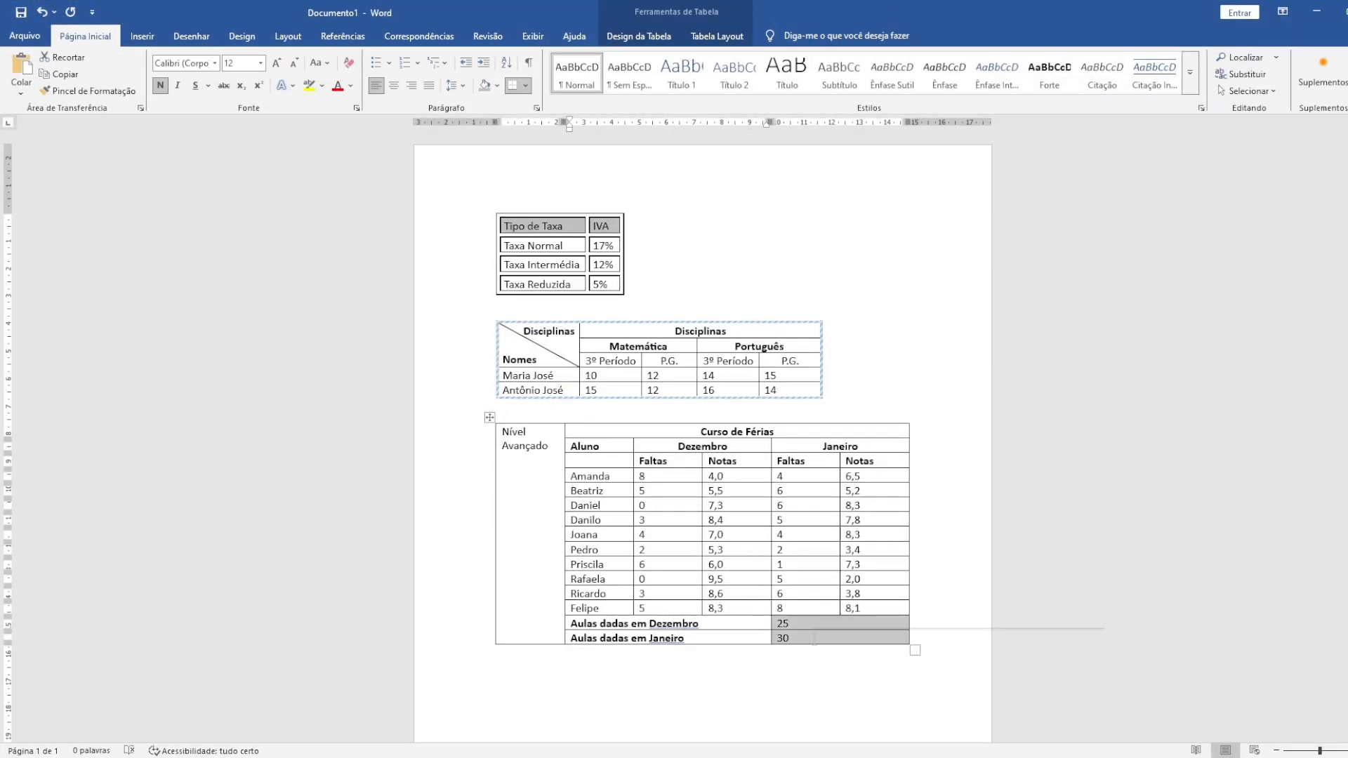
{"action": "left_click", "coordinate": [816, 625]}
{"action": "left_click_drag", "start_coordinate": [803, 634], "coordinate": [820, 637]}
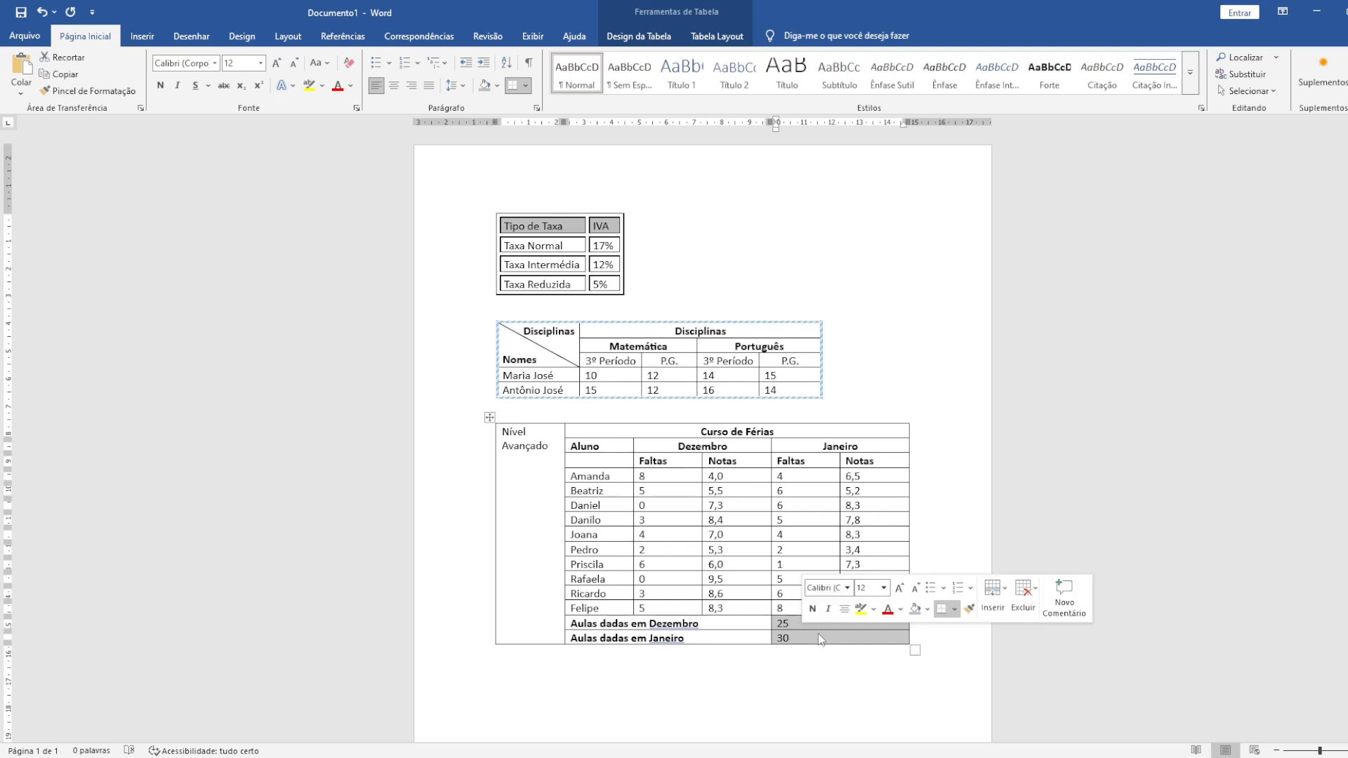
{"action": "left_click", "coordinate": [846, 609]}
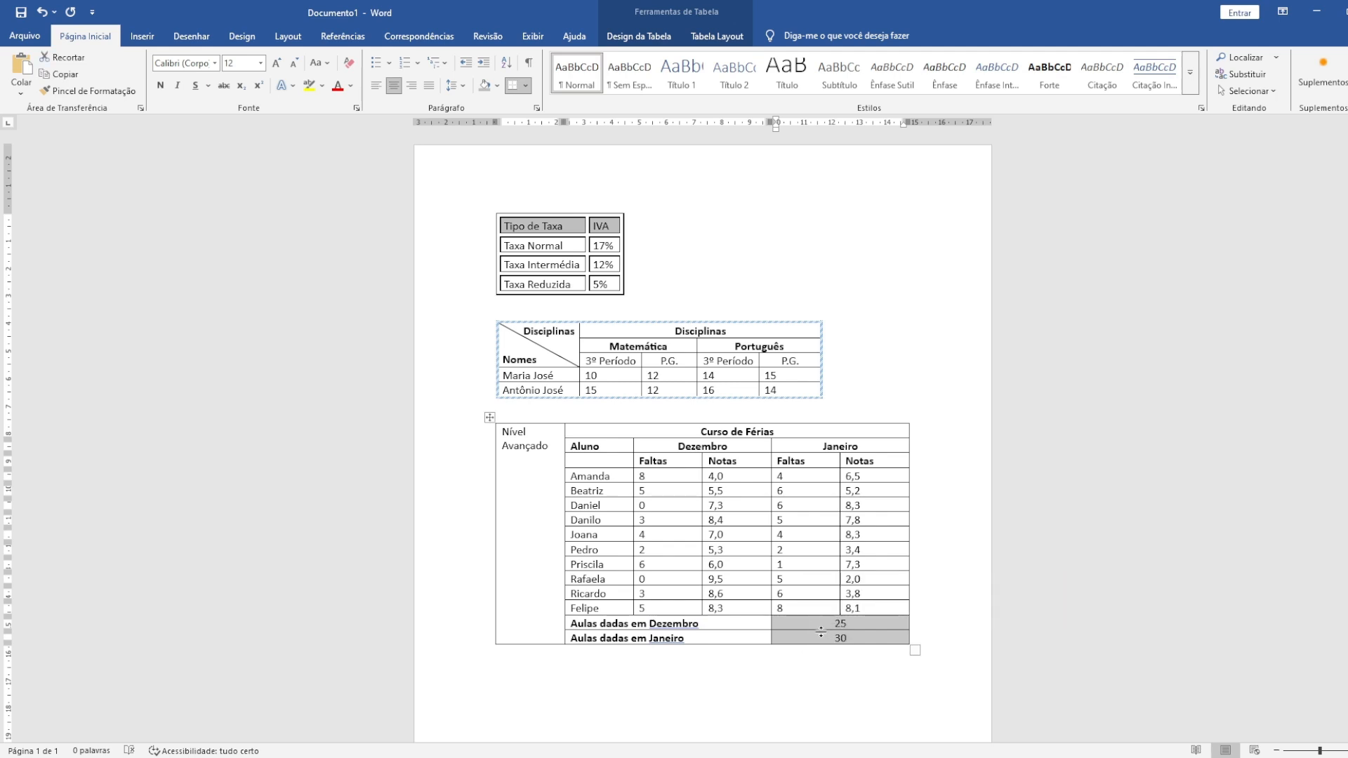
{"action": "left_click", "coordinate": [837, 618]}
- Check the borders in TABELAS.pdf, and set the Border Painter to a single solid line 2 ¼ pt thick for the Curso de Férias table
{"action": "key", "text": "alt+Tab"}
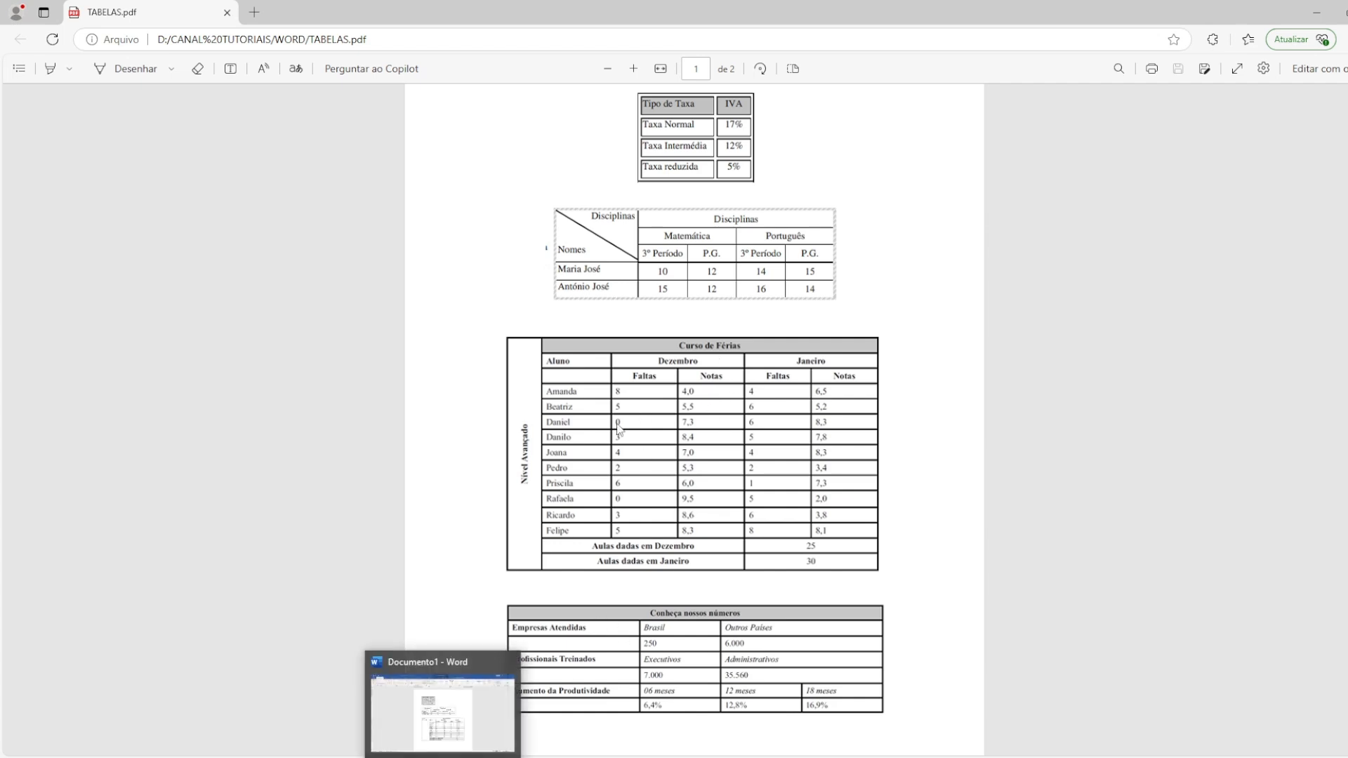
{"action": "left_click", "coordinate": [445, 756]}
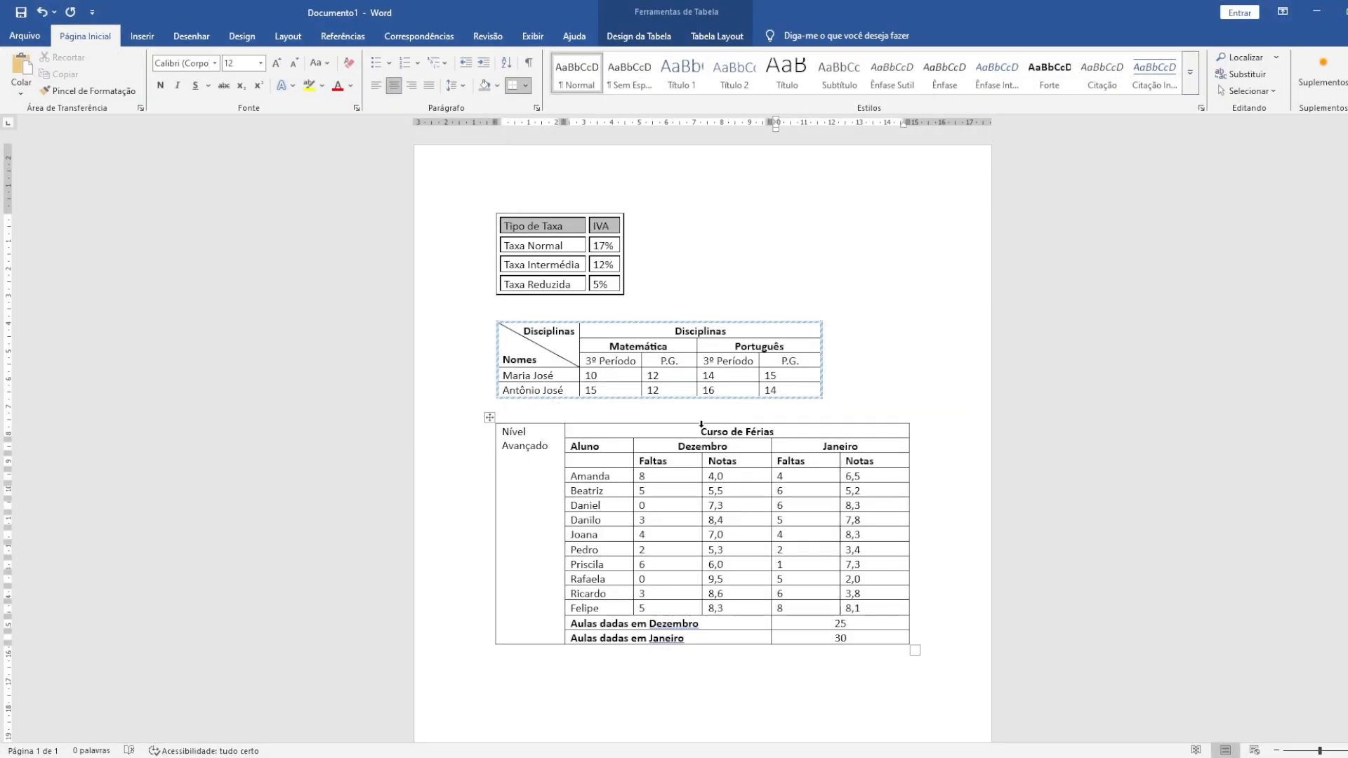
{"action": "left_click", "coordinate": [620, 452]}
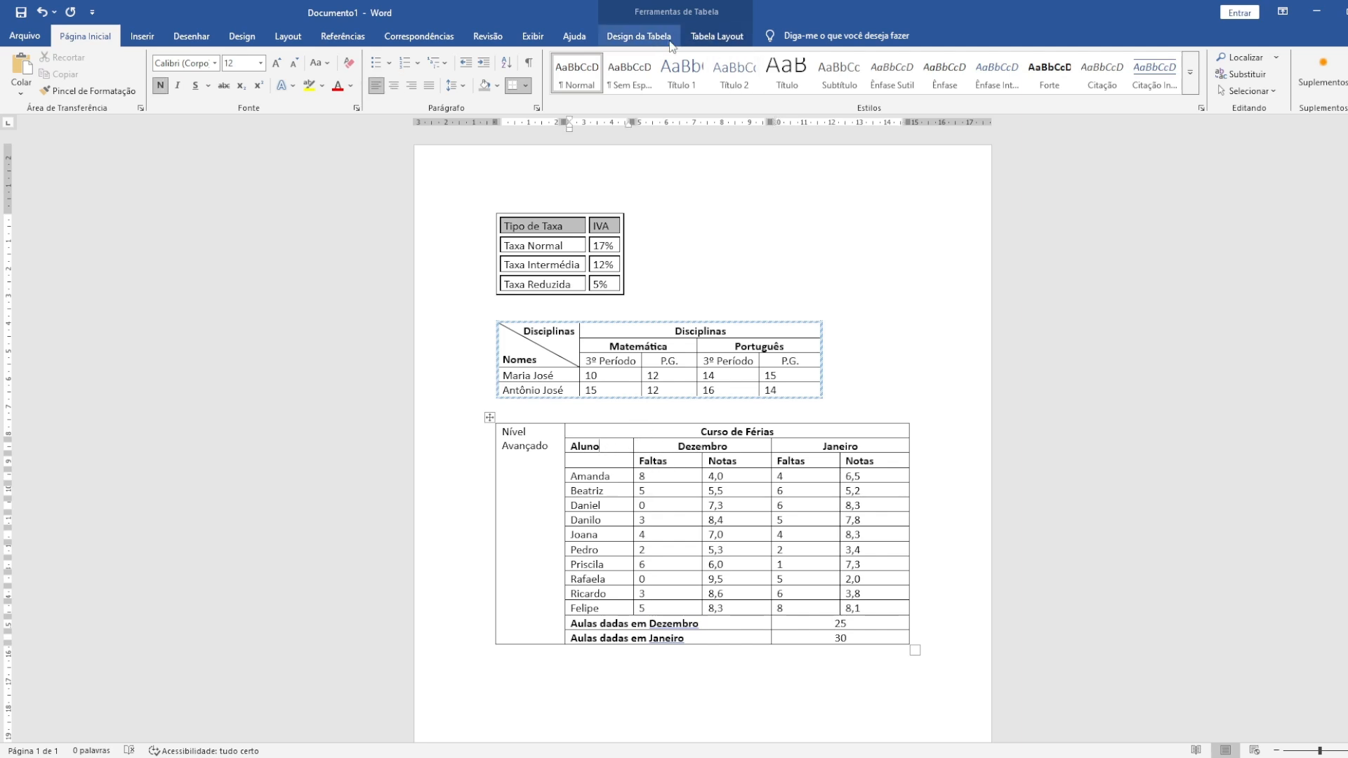
{"action": "left_click", "coordinate": [623, 36]}
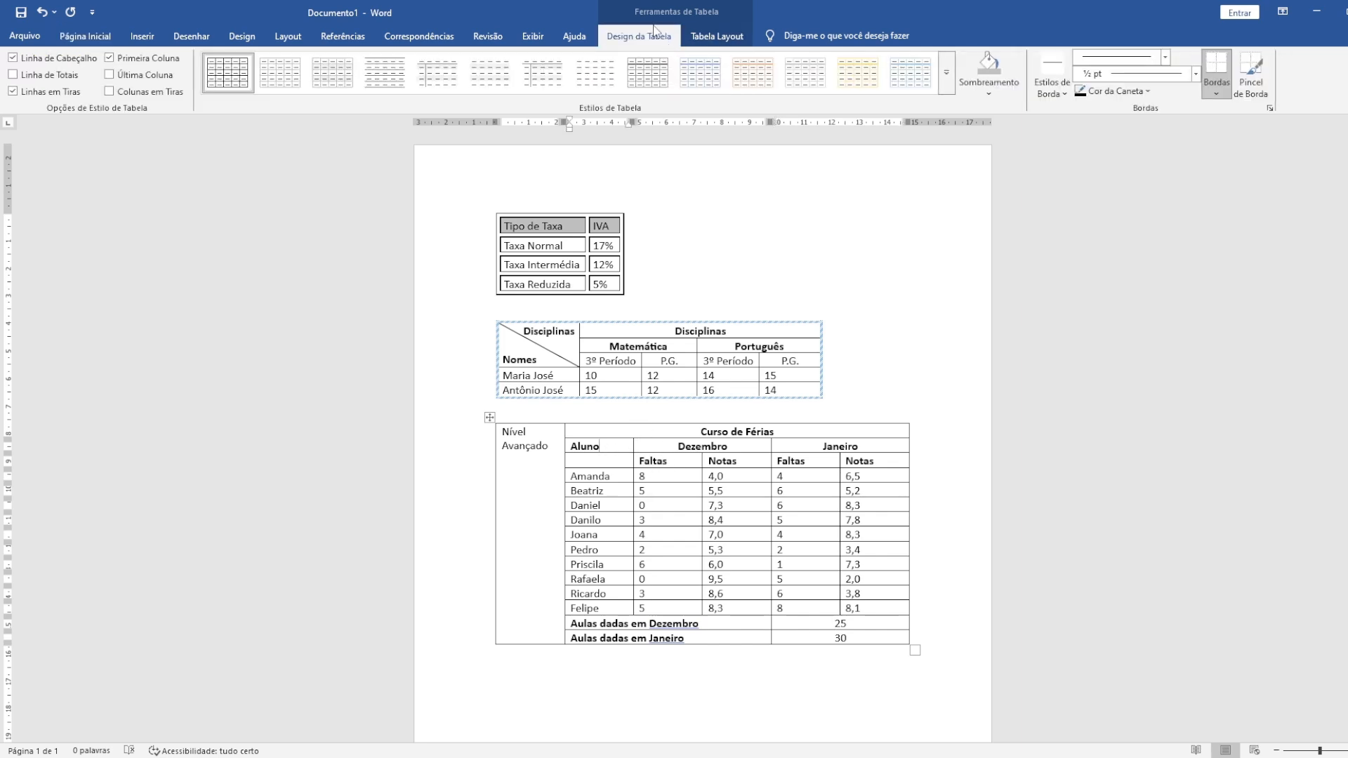
{"action": "left_click", "coordinate": [1250, 71]}
{"action": "left_click", "coordinate": [1165, 57]}
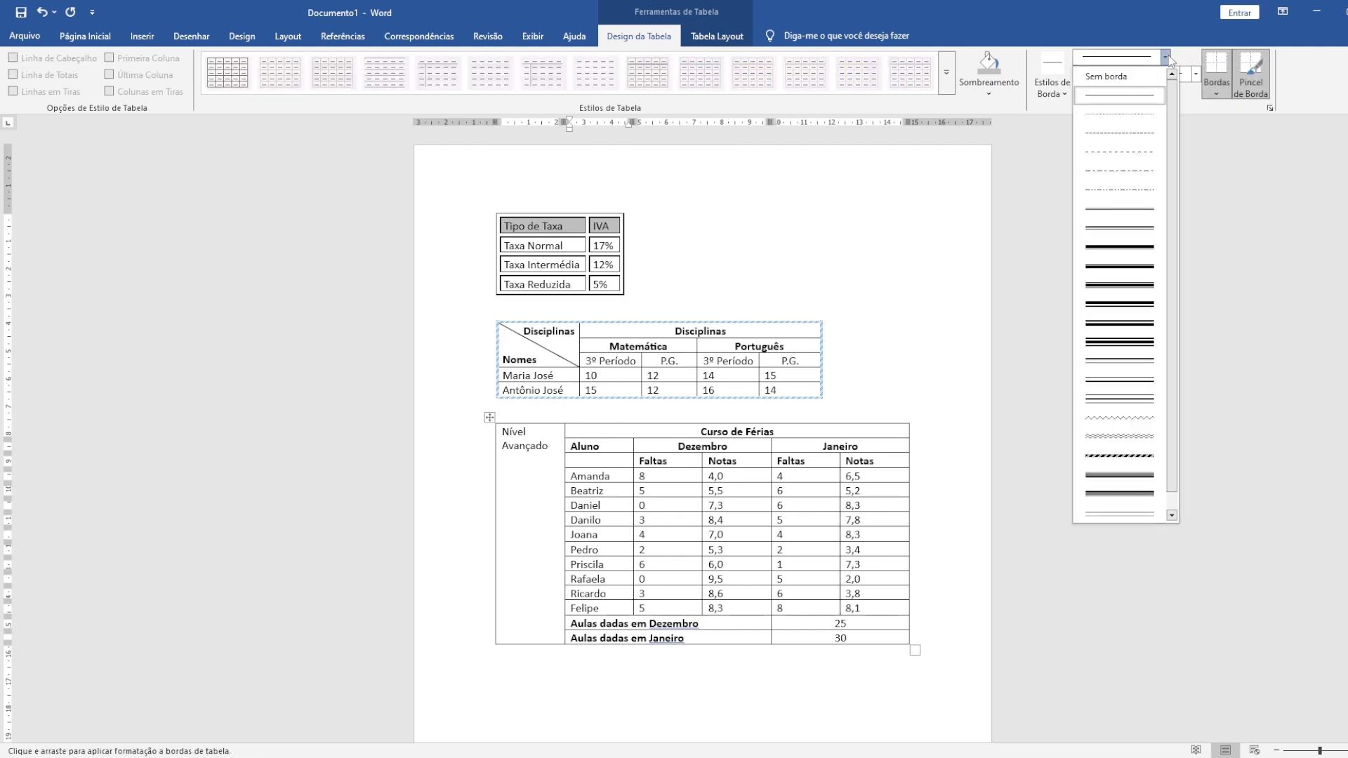
{"action": "left_click", "coordinate": [1166, 58]}
{"action": "left_click", "coordinate": [1196, 75]}
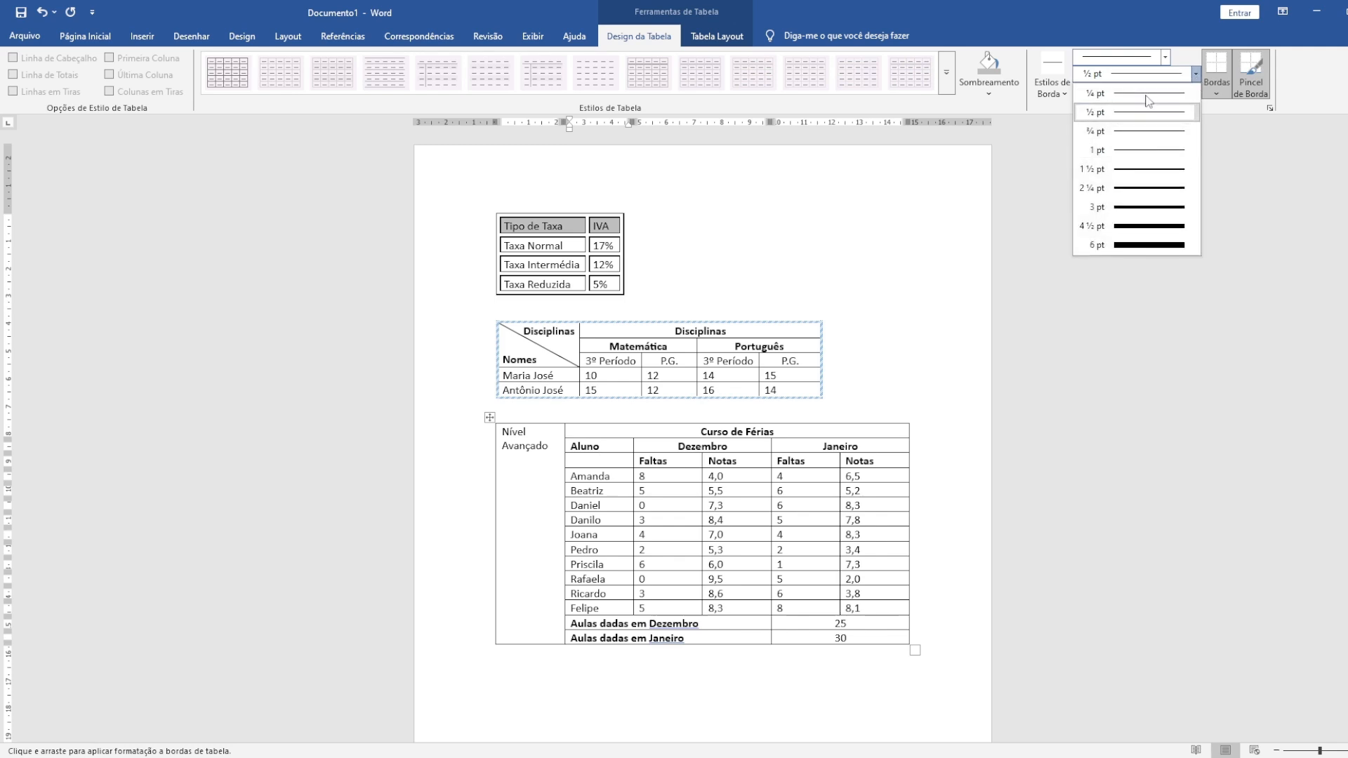
{"action": "left_click", "coordinate": [1166, 57]}
{"action": "left_click", "coordinate": [1165, 58]}
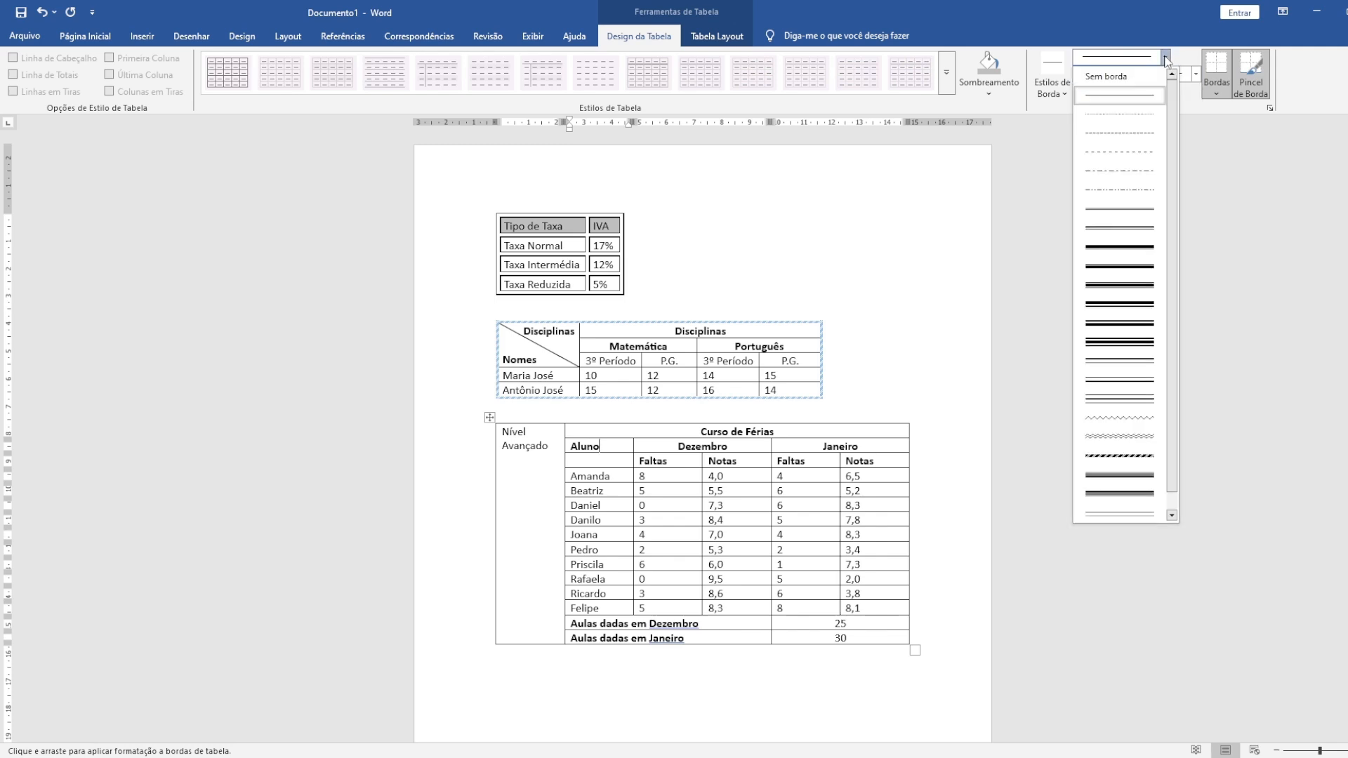
{"action": "left_click", "coordinate": [1095, 97]}
{"action": "left_click", "coordinate": [1195, 74]}
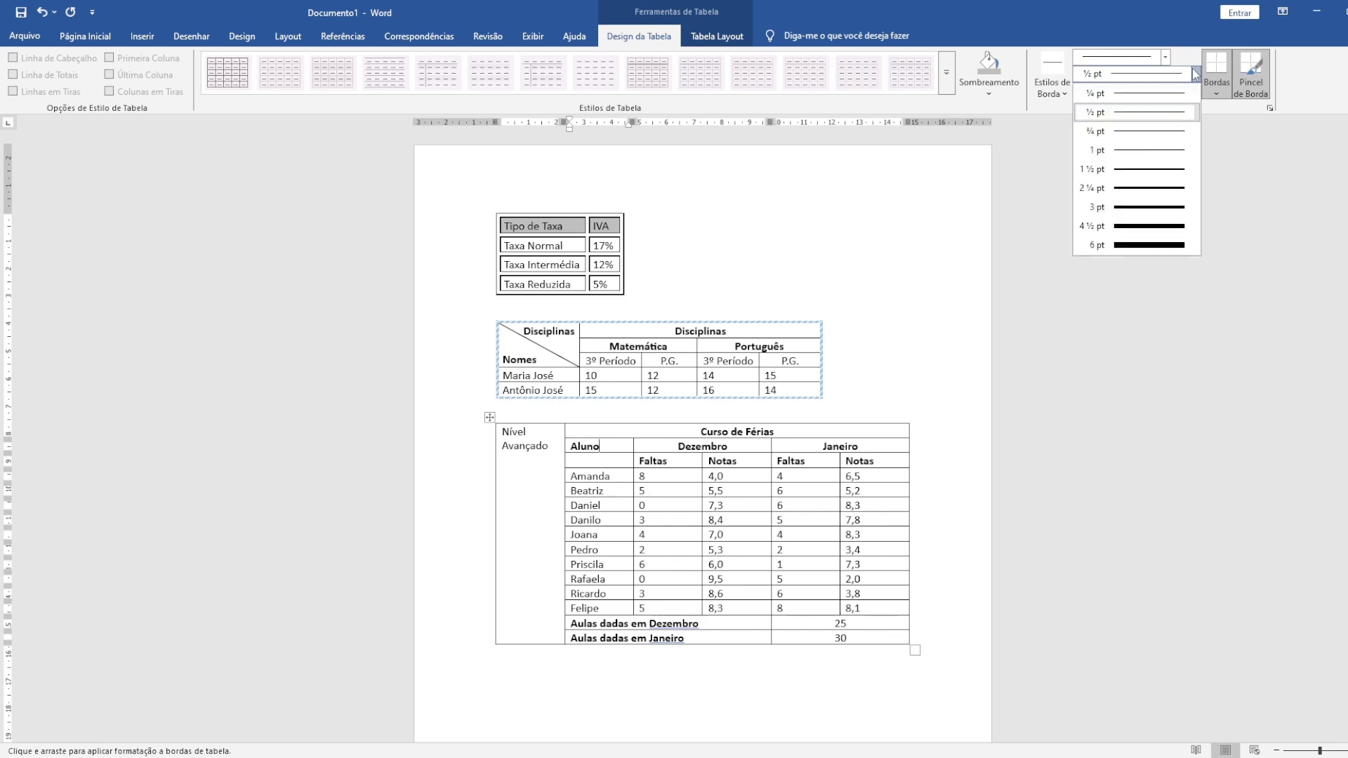
{"action": "left_click", "coordinate": [1117, 187]}
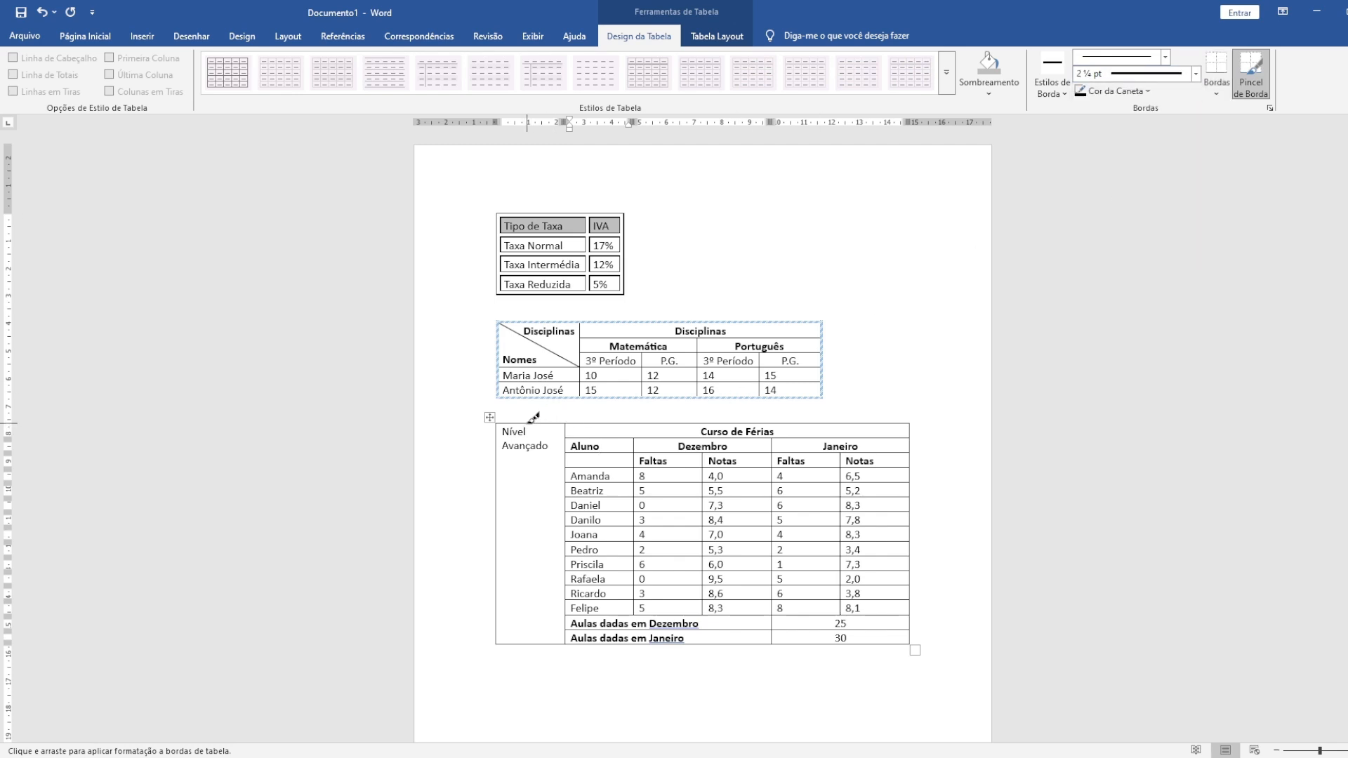
- Paint the thick border along all four outer edges of the Curso de Férias table and leave the Border Painter
{"action": "left_click_drag", "start_coordinate": [526, 425], "coordinate": [720, 425]}
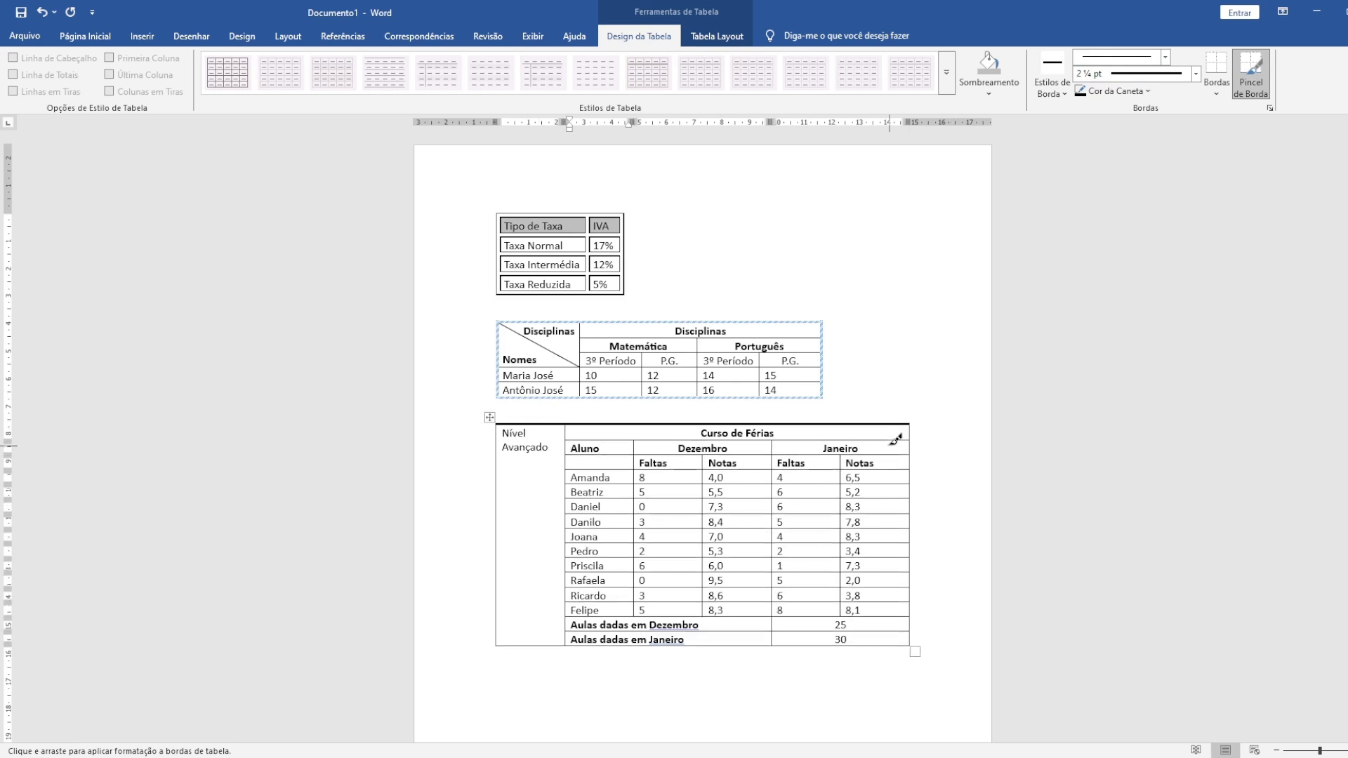
{"action": "mouse_move", "coordinate": [912, 424]}
{"action": "left_mouse_down"}
{"action": "mouse_move", "coordinate": [922, 494]}
{"action": "mouse_move", "coordinate": [905, 643]}
{"action": "mouse_move", "coordinate": [496, 636]}
{"action": "left_mouse_up"}
{"action": "left_click", "coordinate": [497, 628]}
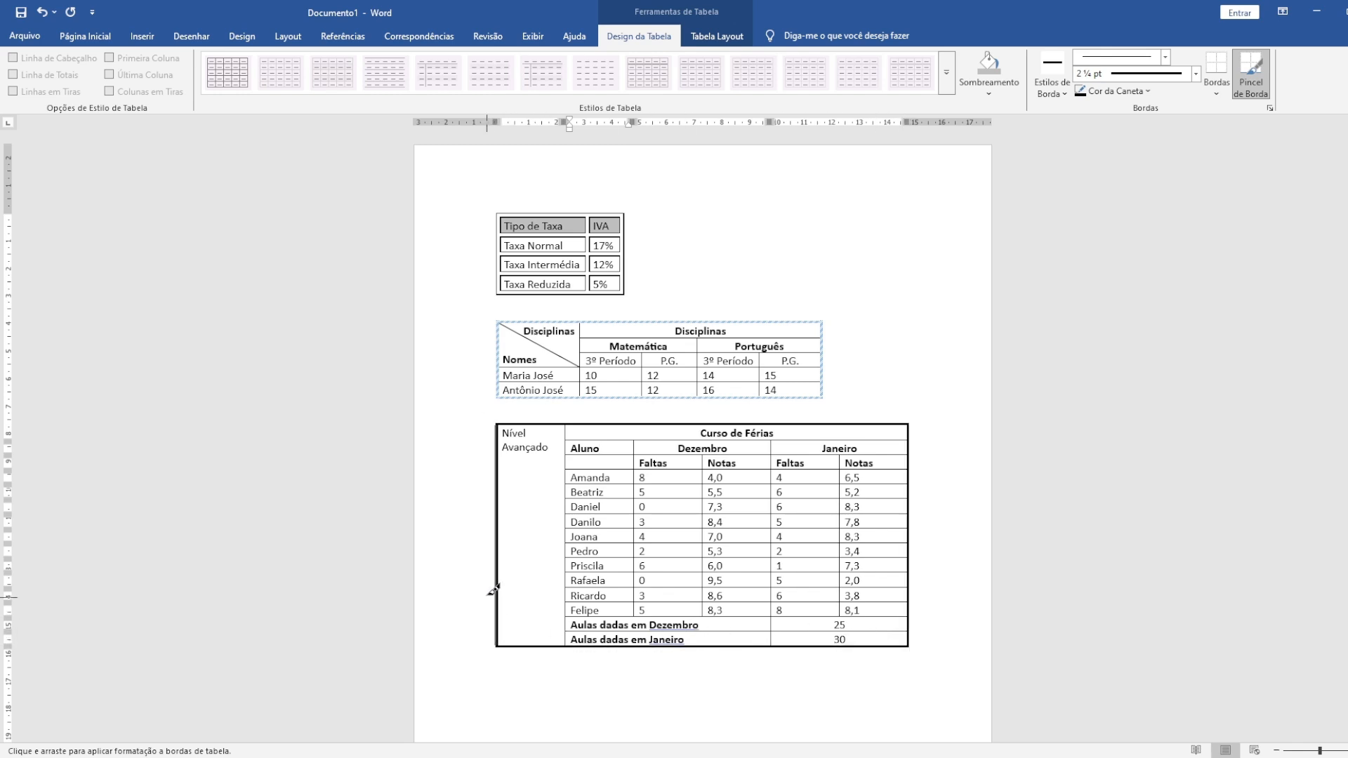
{"action": "key", "text": "Escape"}
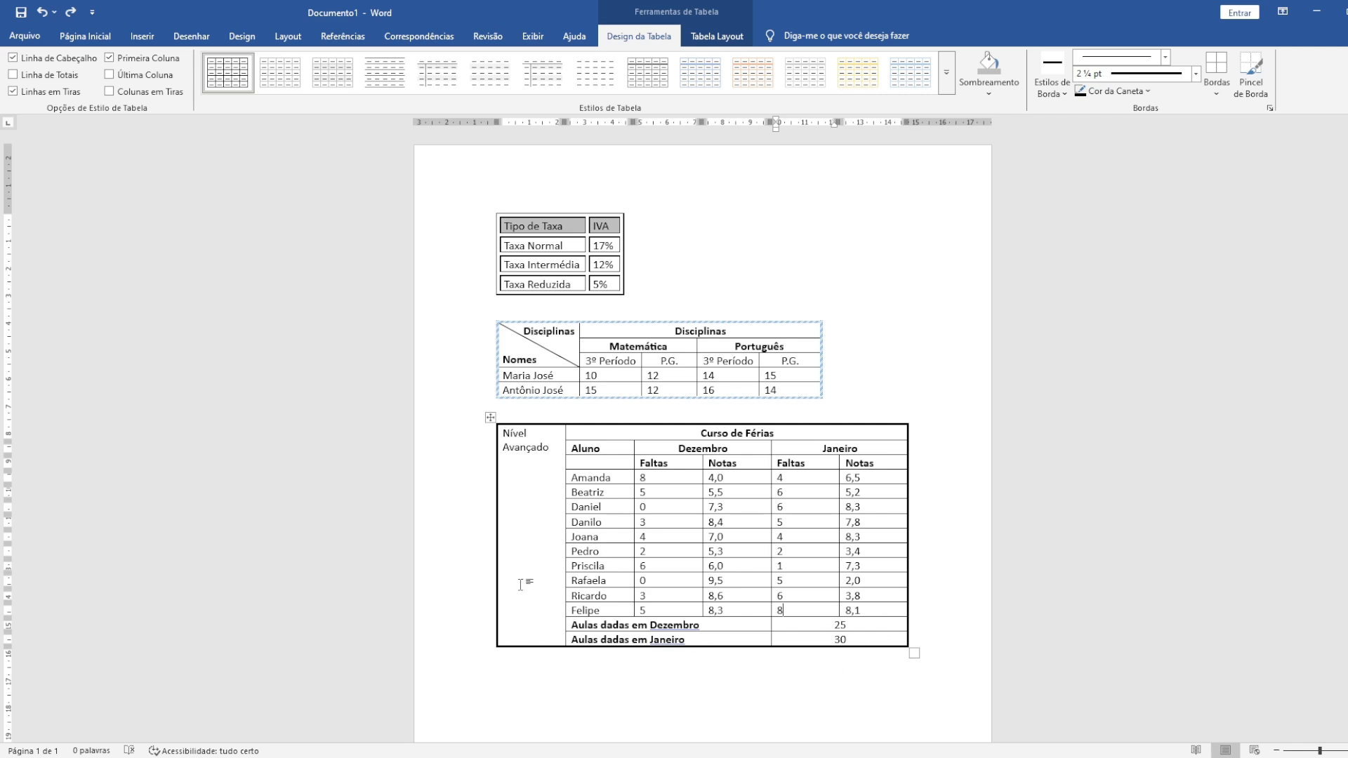
- Paint the 2 ¼ pt border under the Curso de Férias title row and along the edge beside the Nível Avançado column
{"action": "left_click", "coordinate": [1250, 73]}
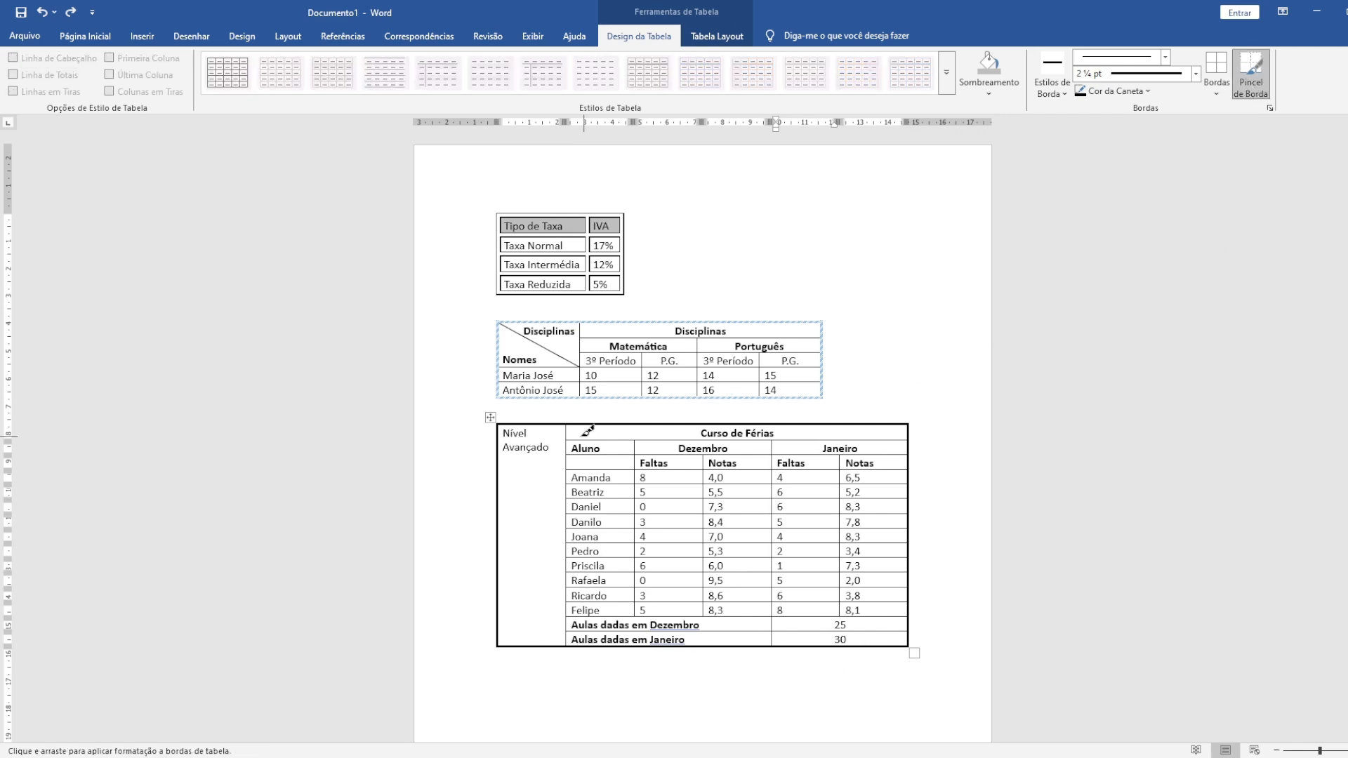
{"action": "left_click_drag", "start_coordinate": [575, 441], "coordinate": [909, 441]}
{"action": "left_click_drag", "start_coordinate": [652, 441], "coordinate": [802, 431]}
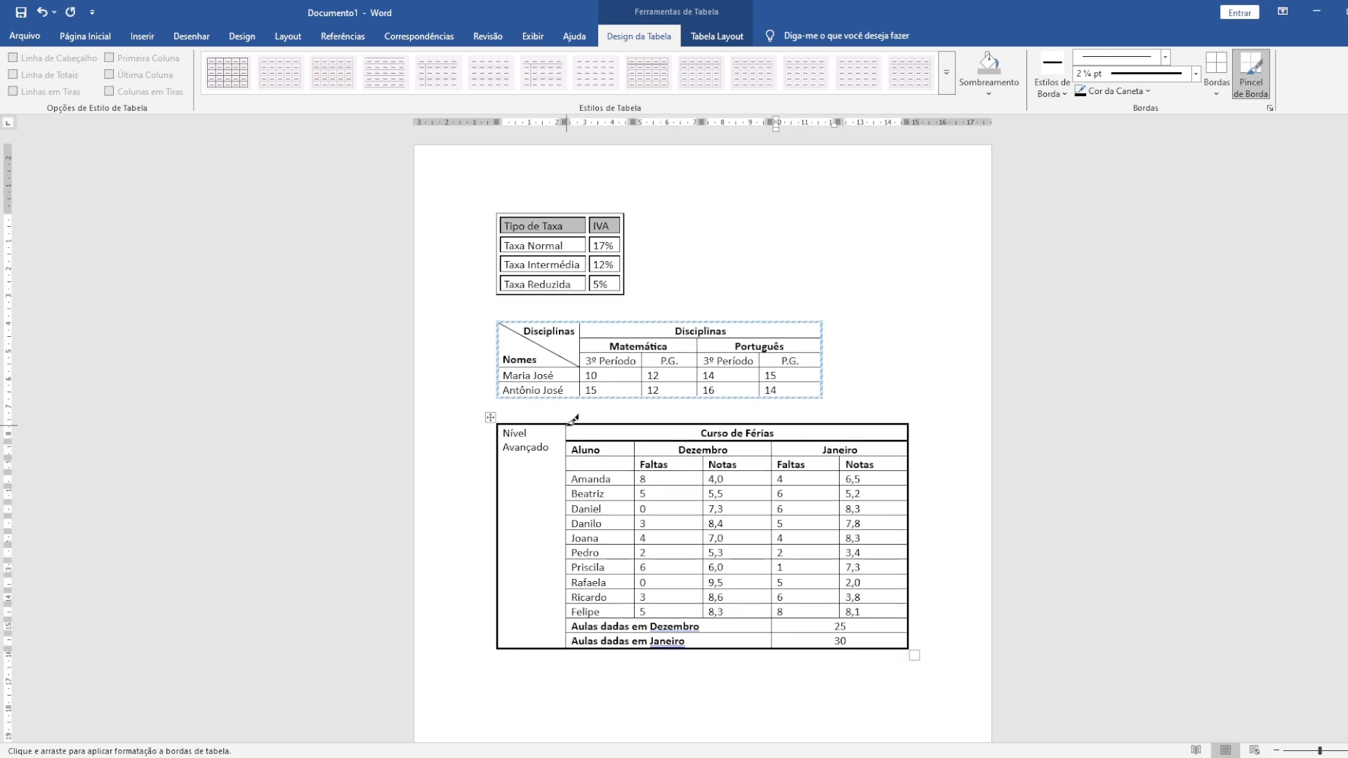
{"action": "left_click_drag", "start_coordinate": [566, 427], "coordinate": [566, 574]}
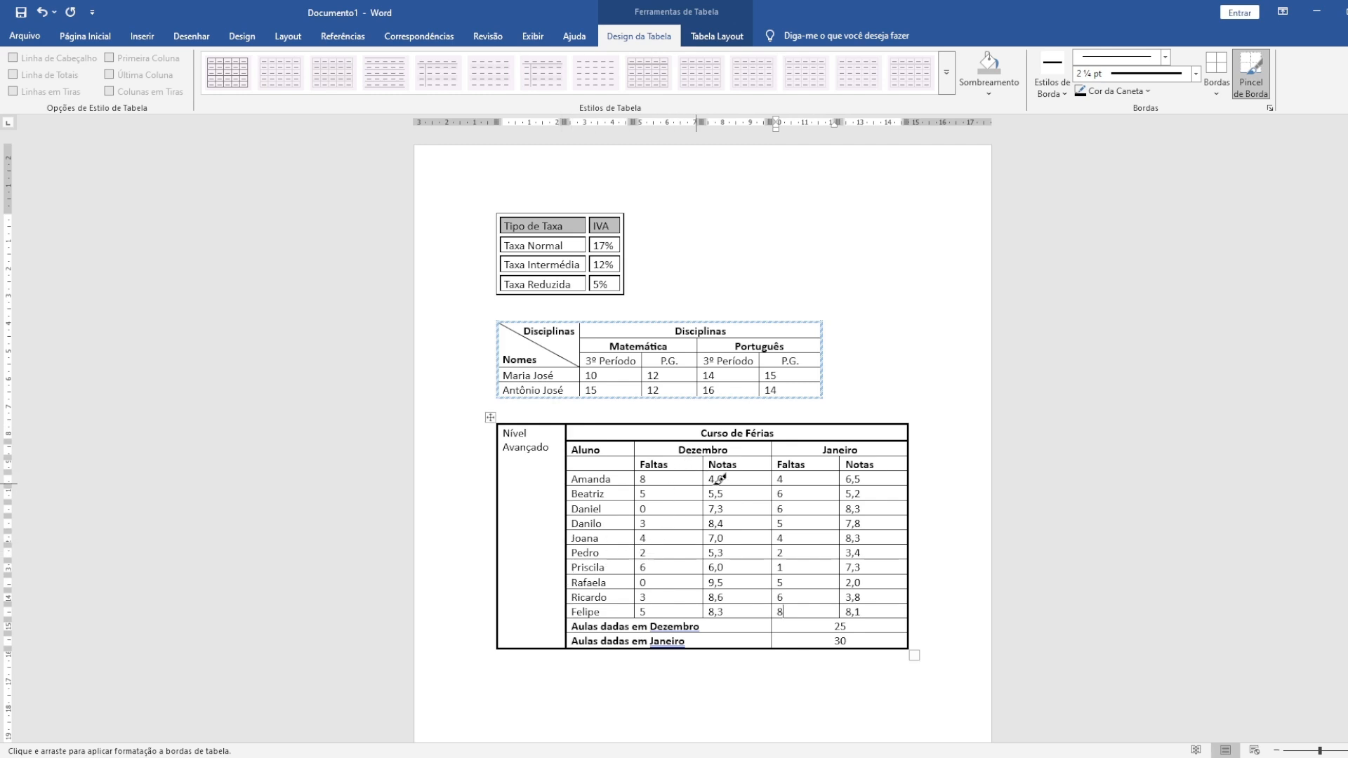
{"action": "left_click", "coordinate": [1251, 73]}
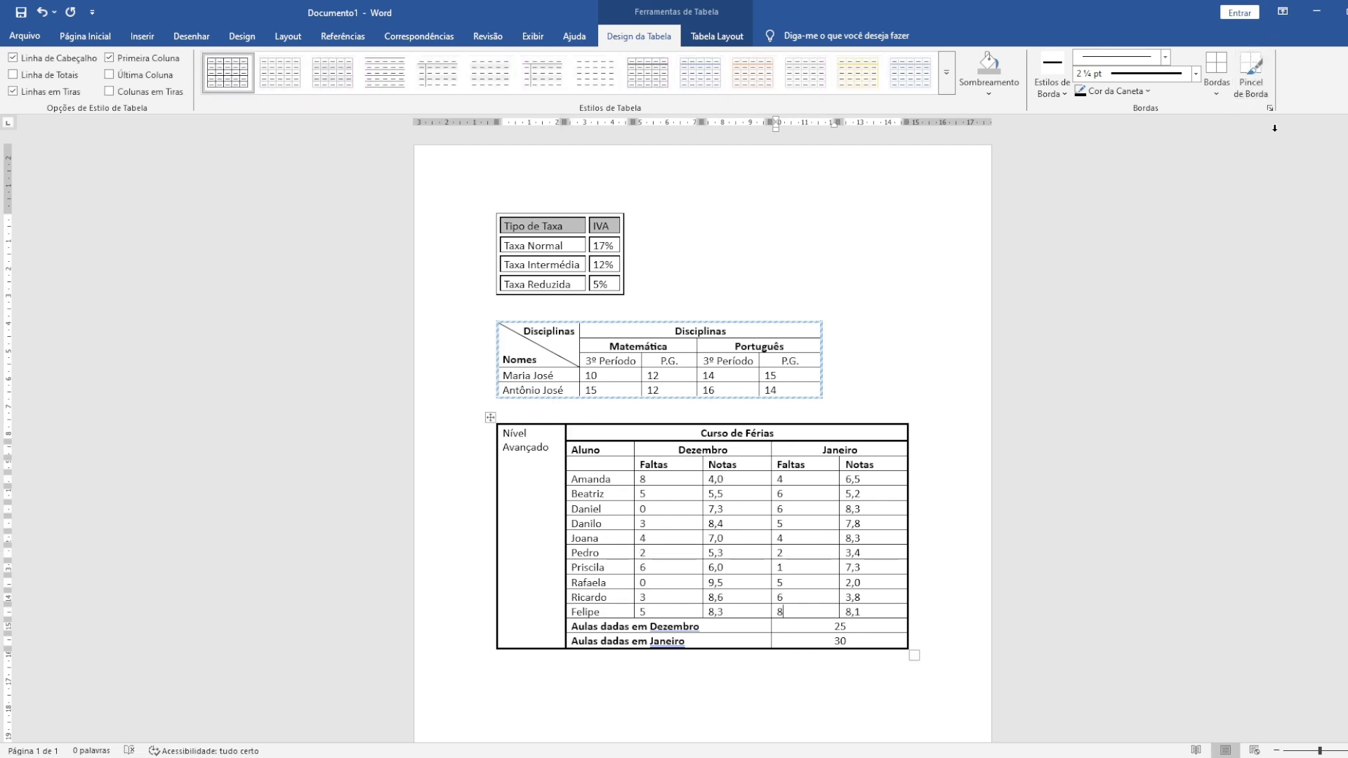
- Check the sample borders in TABELAS.pdf, and apply the 2 ¼ pt line to all borders of the Curso de Férias table
{"action": "left_click", "coordinate": [490, 420]}
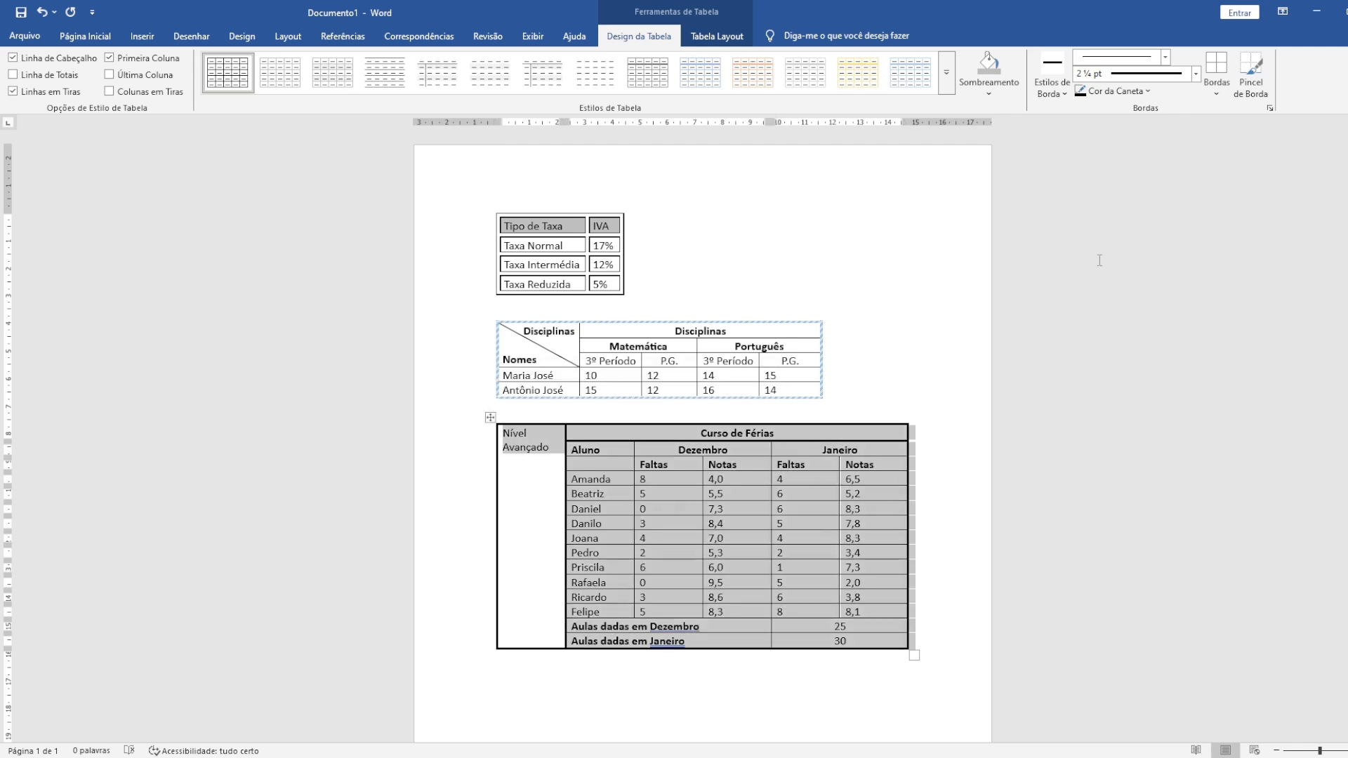
{"action": "left_click", "coordinate": [1209, 93]}
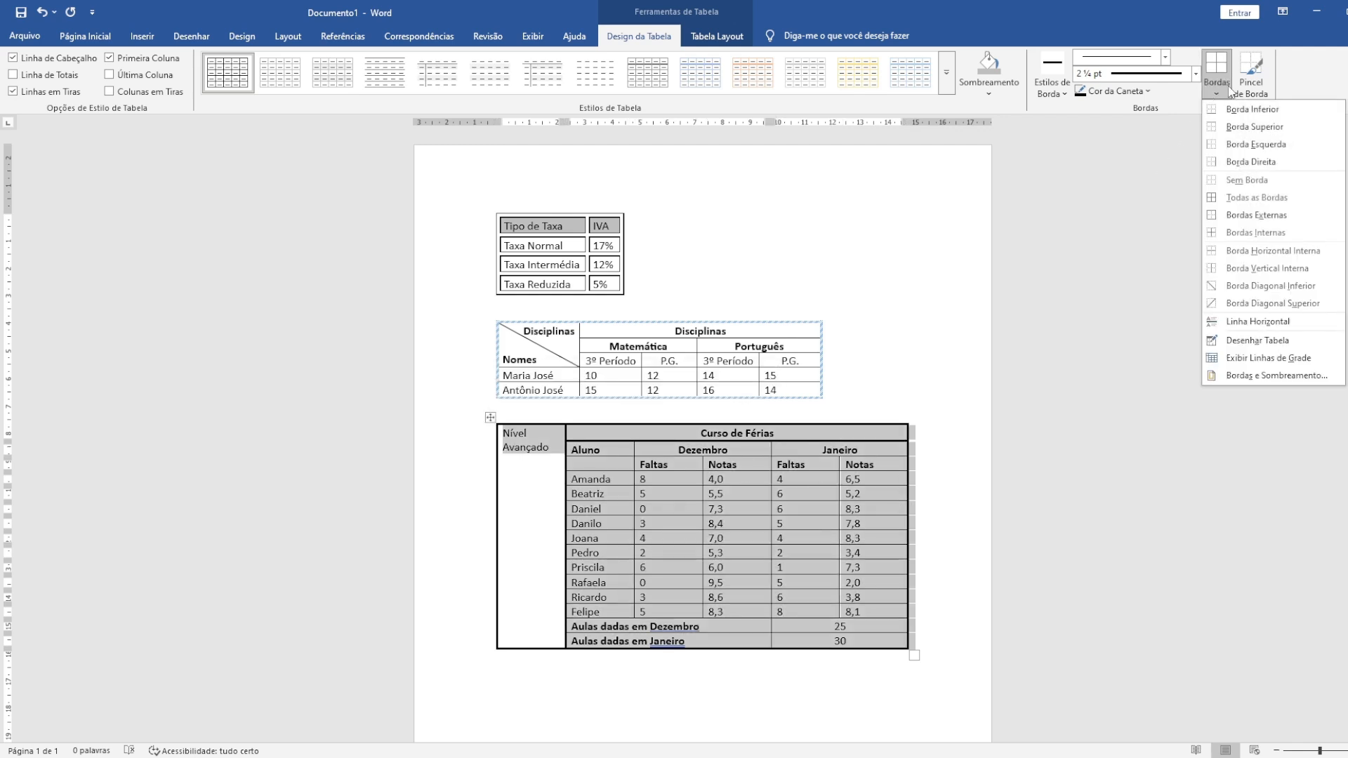
{"action": "left_click", "coordinate": [1227, 85]}
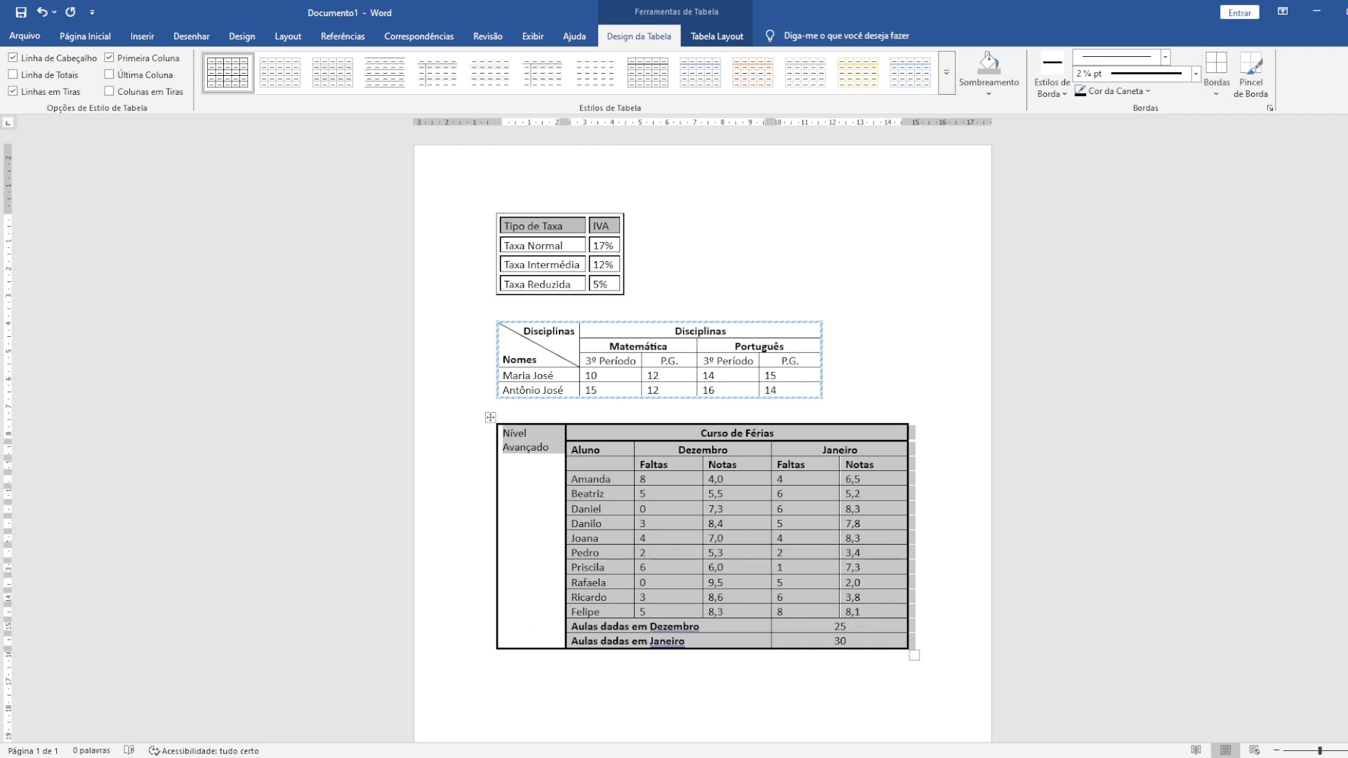
{"action": "key", "text": "alt+Tab"}
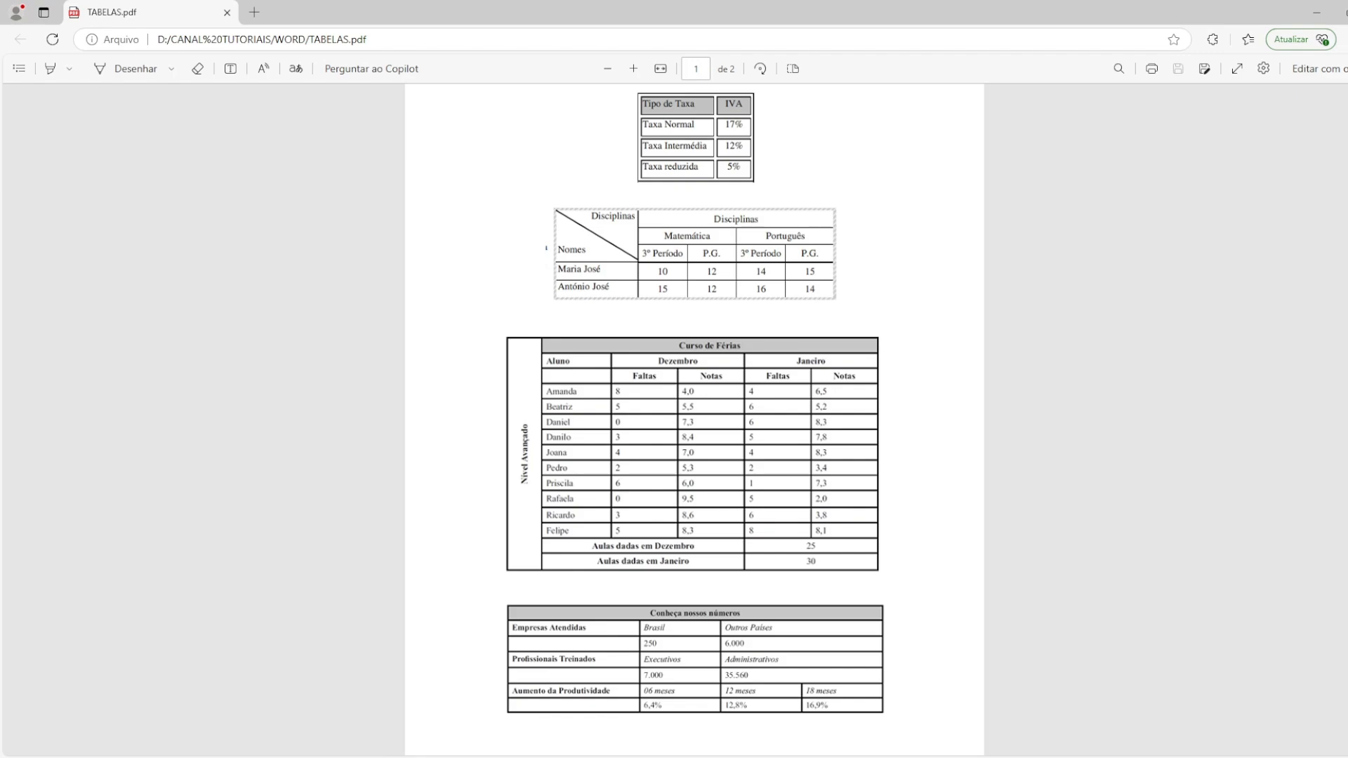
{"action": "key", "text": "alt+Tab"}
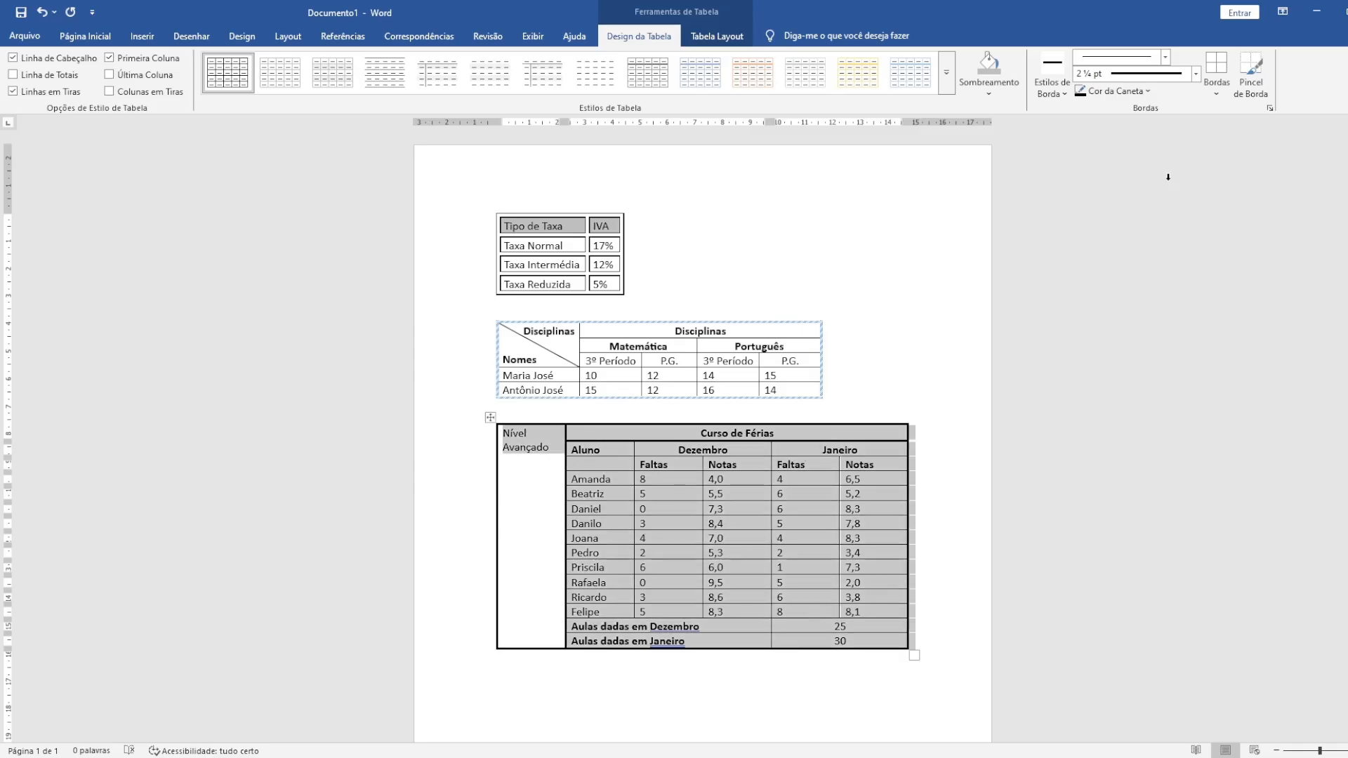
{"action": "left_click", "coordinate": [1226, 95]}
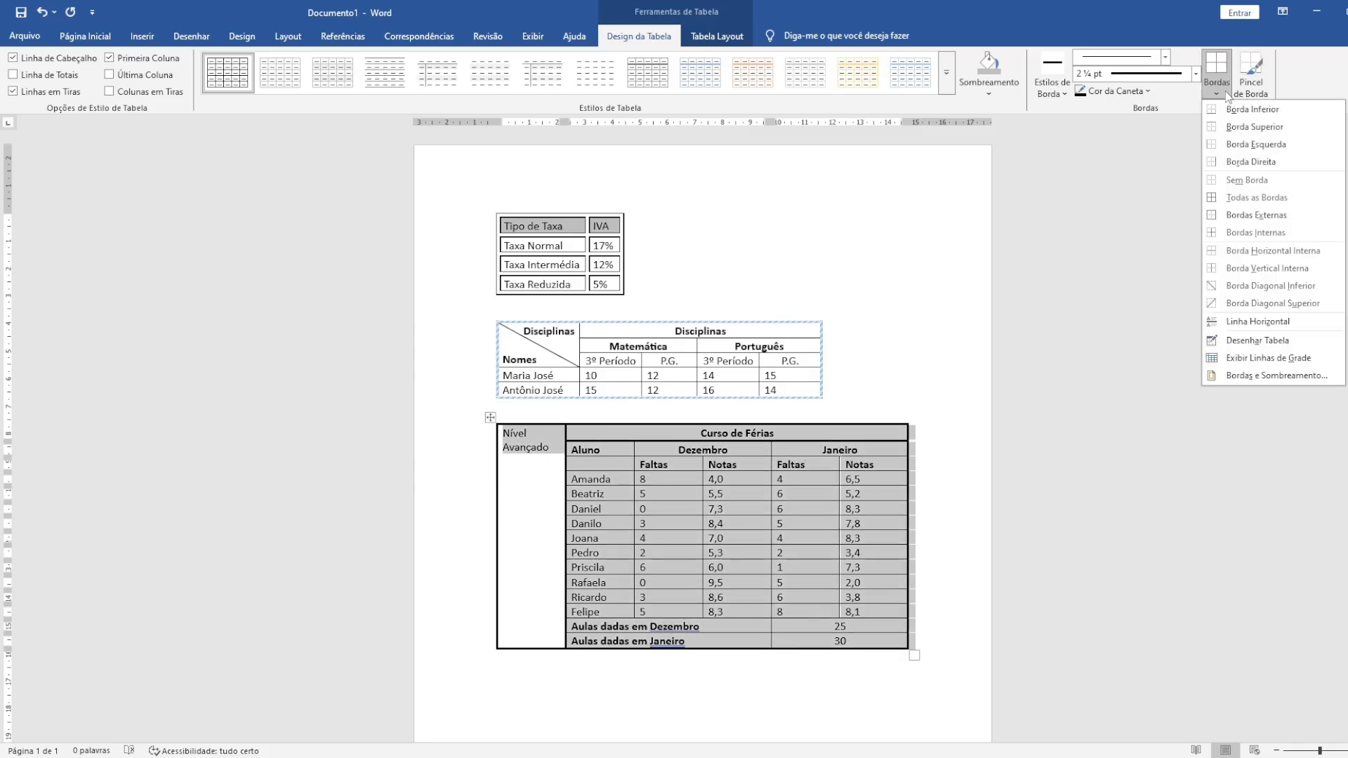
{"action": "left_click", "coordinate": [1234, 200]}
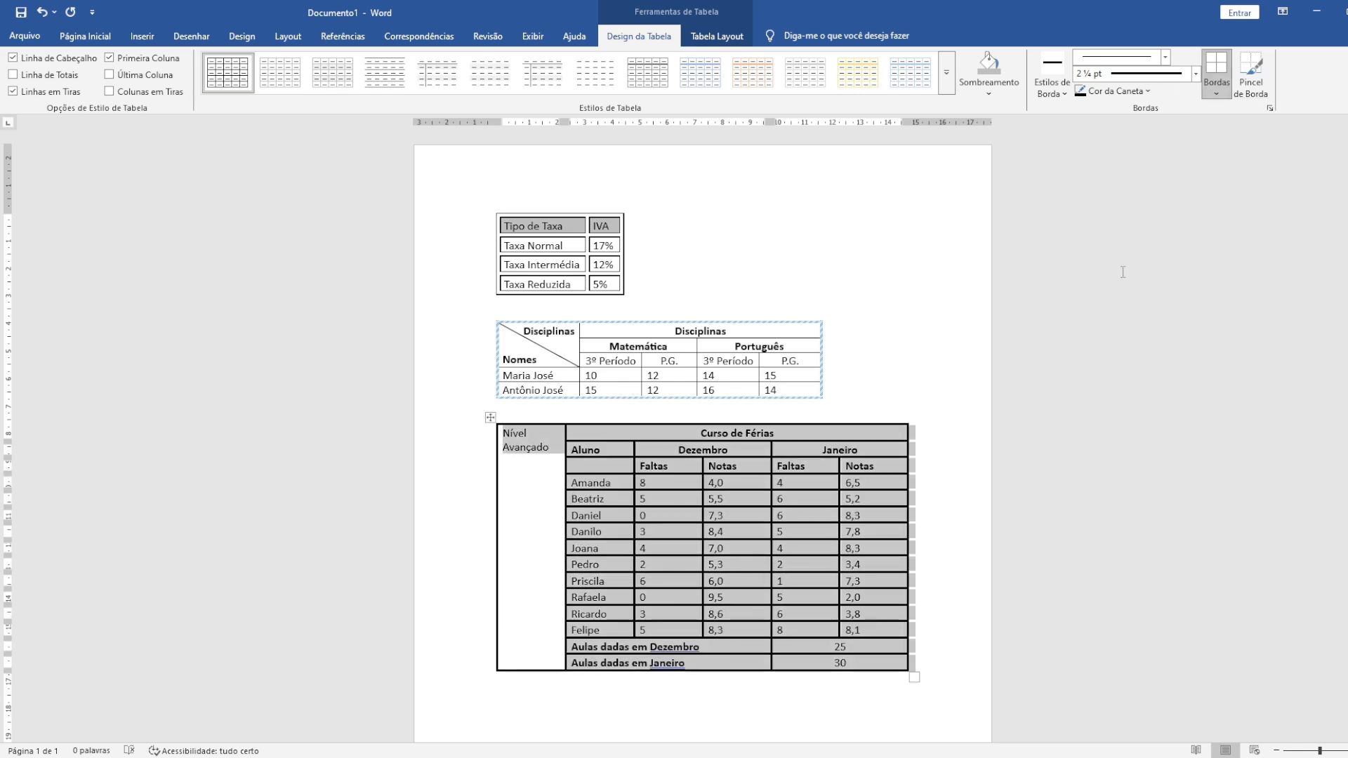
- Set the line weight to 1 ½ pt and apply it to all borders of the Curso de Férias table
{"action": "left_click", "coordinate": [1195, 73]}
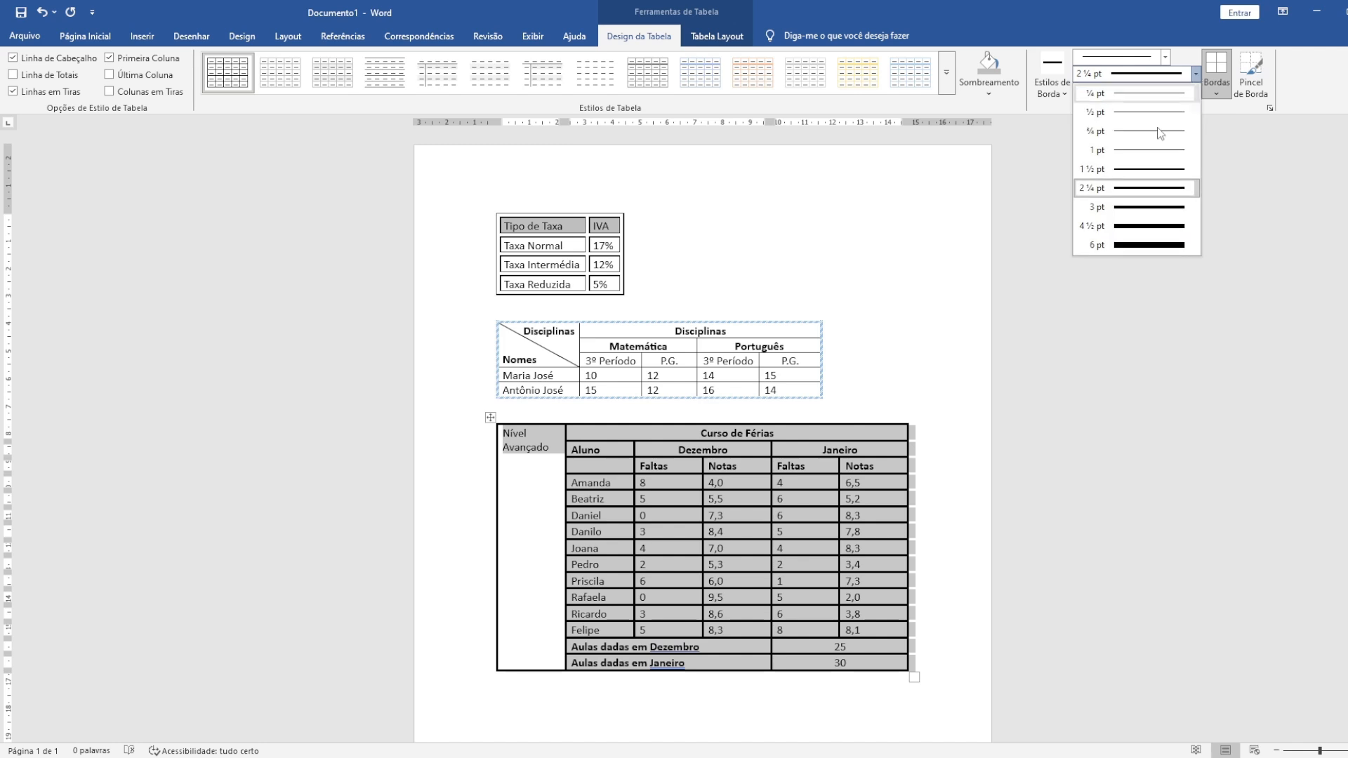
{"action": "left_click", "coordinate": [1116, 170]}
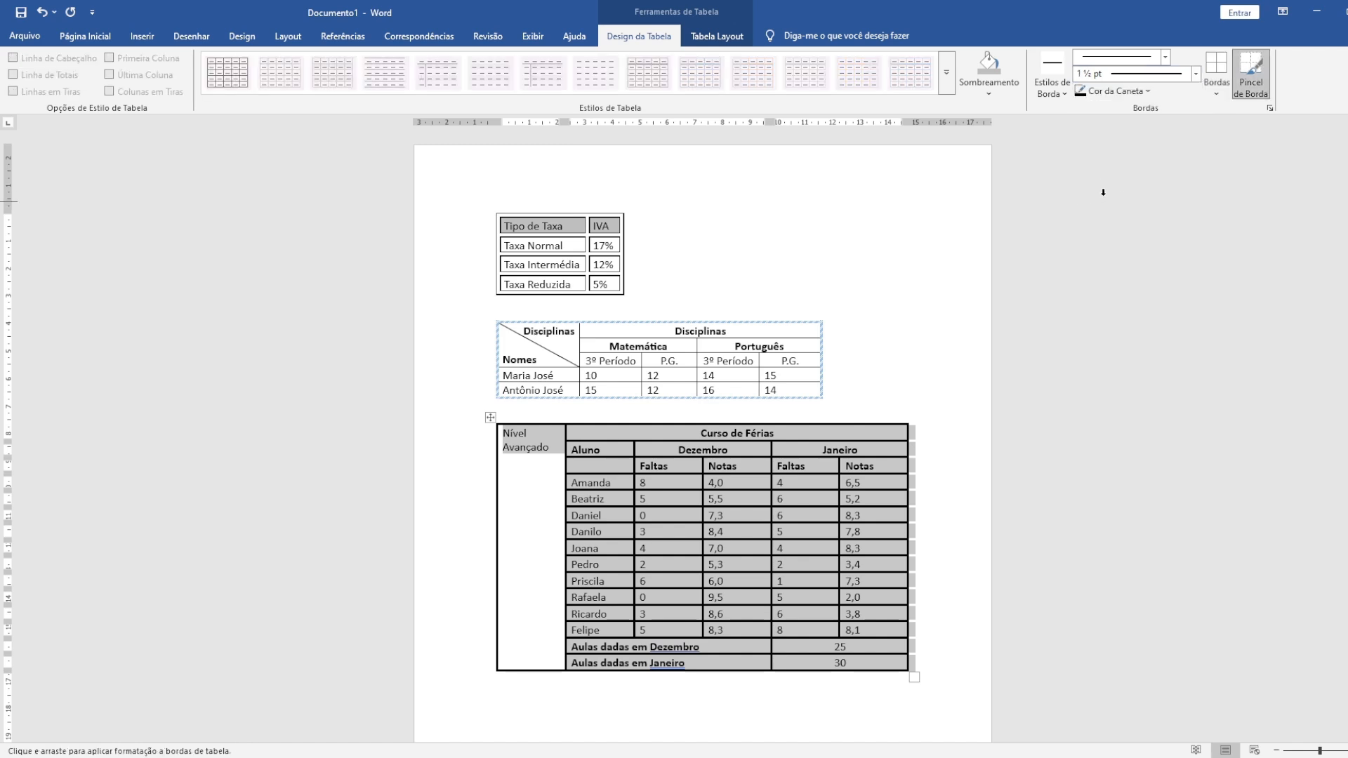
{"action": "left_click", "coordinate": [1217, 87]}
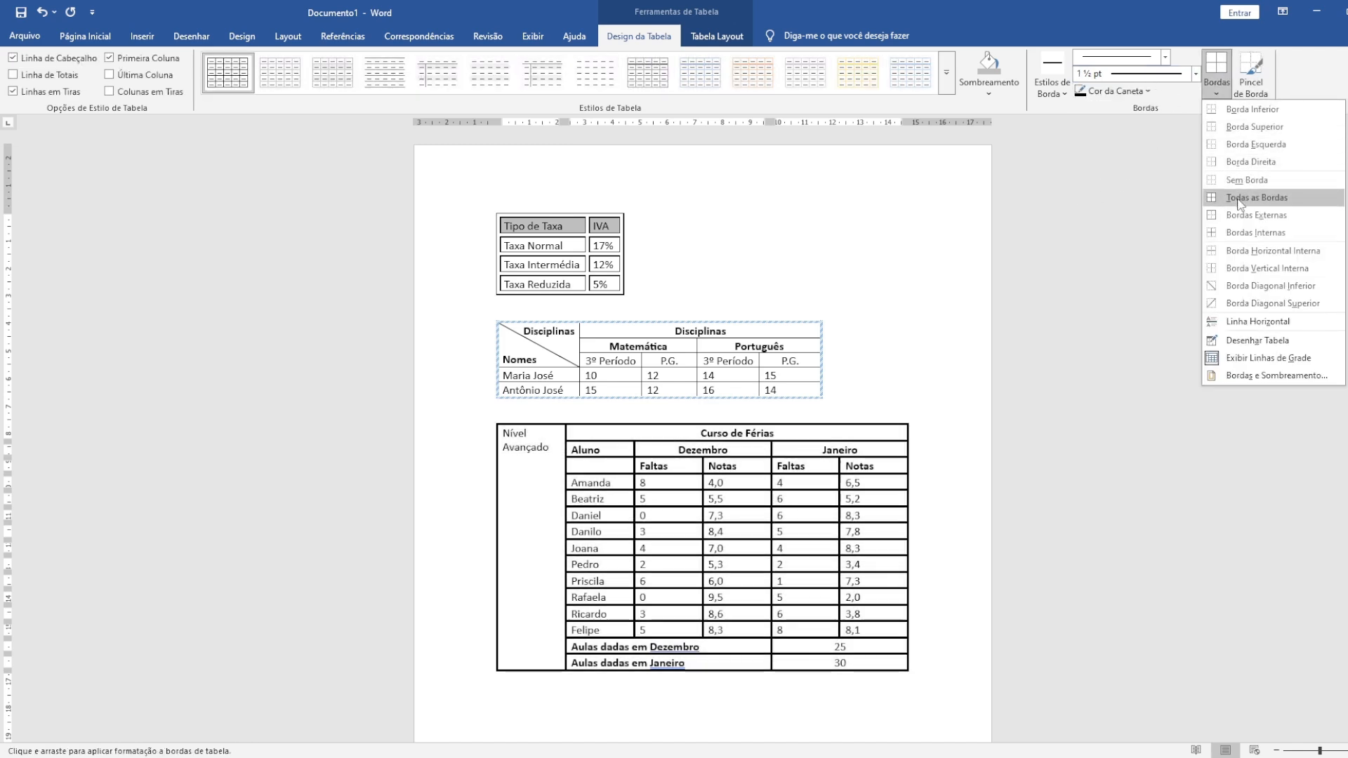
{"action": "left_click", "coordinate": [1238, 199]}
{"action": "left_click", "coordinate": [767, 516]}
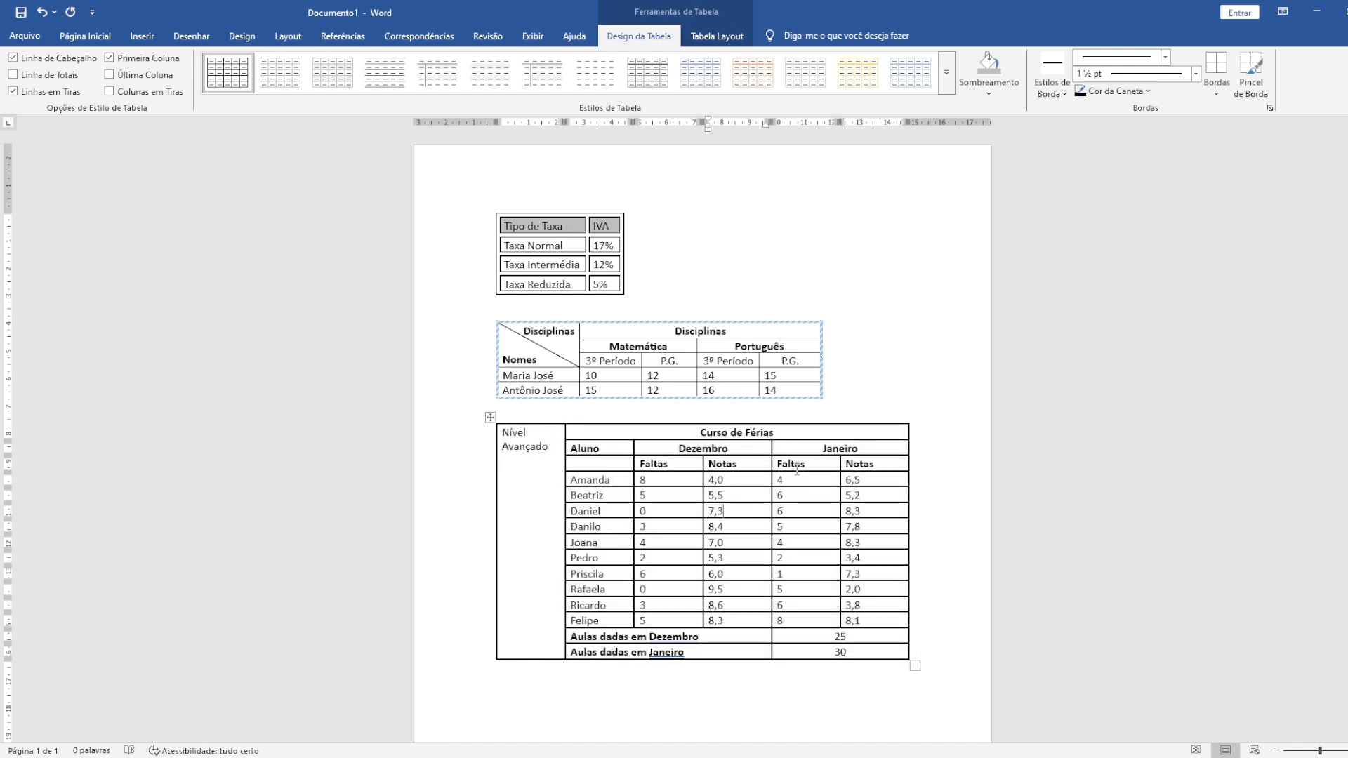
{"action": "left_click", "coordinate": [845, 640]}
- Try a double wavy line style on all borders of the Curso de Férias table
{"action": "left_click", "coordinate": [490, 417]}
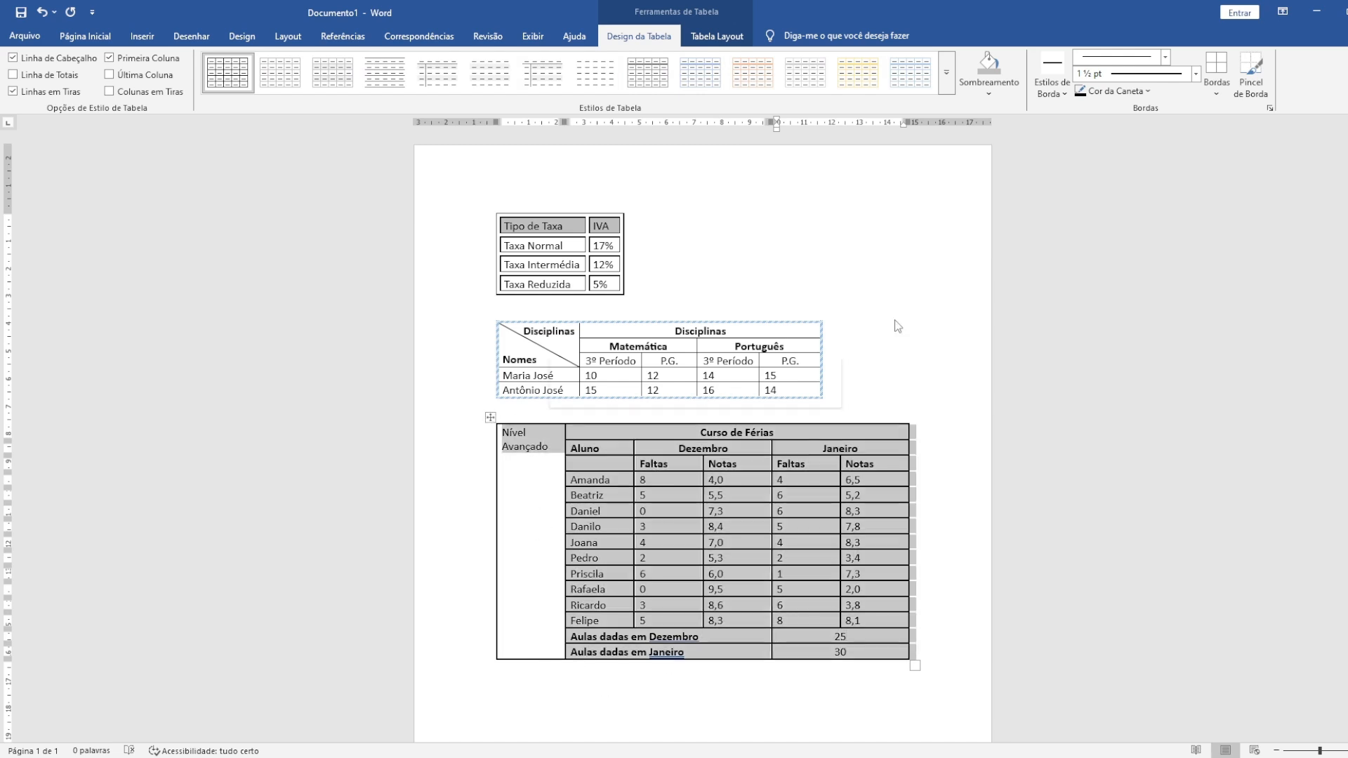
{"action": "left_click", "coordinate": [1195, 75]}
{"action": "left_click", "coordinate": [1165, 57]}
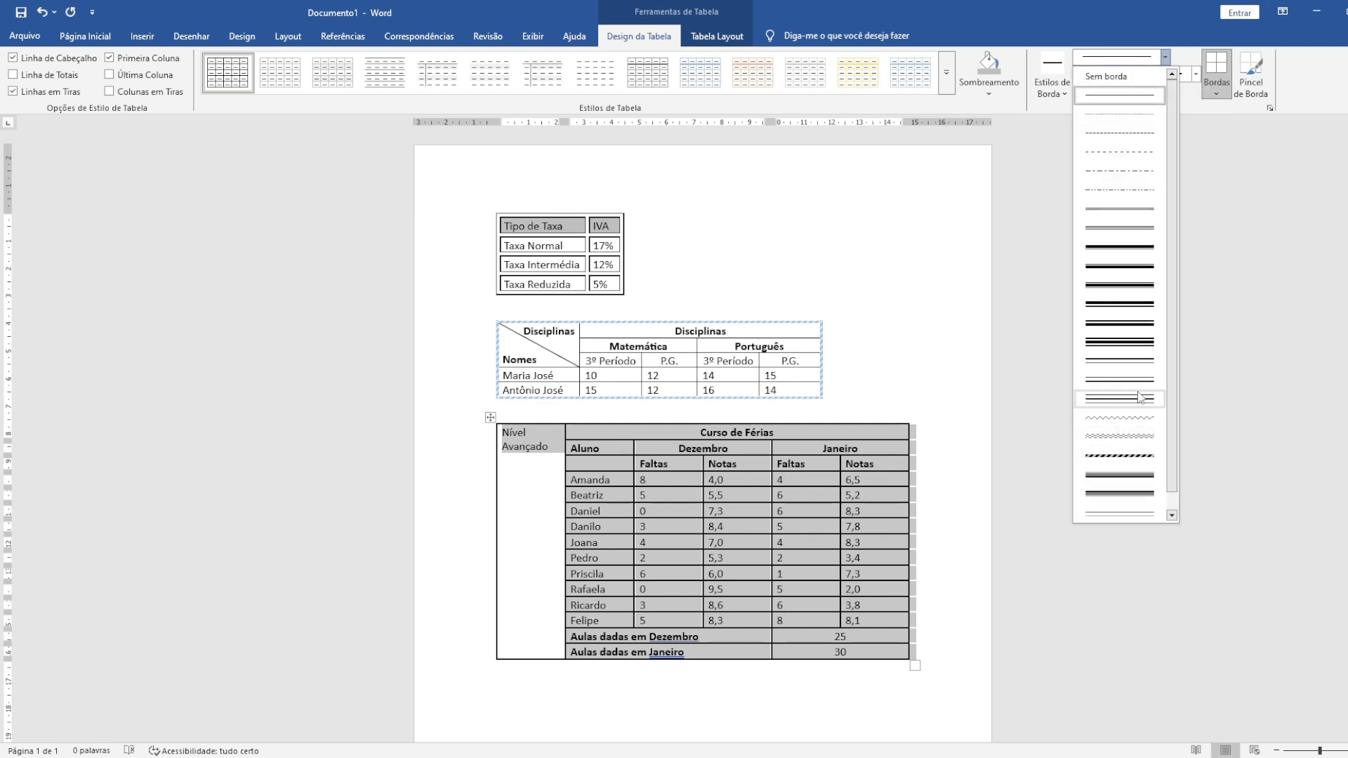
{"action": "left_click", "coordinate": [1103, 437]}
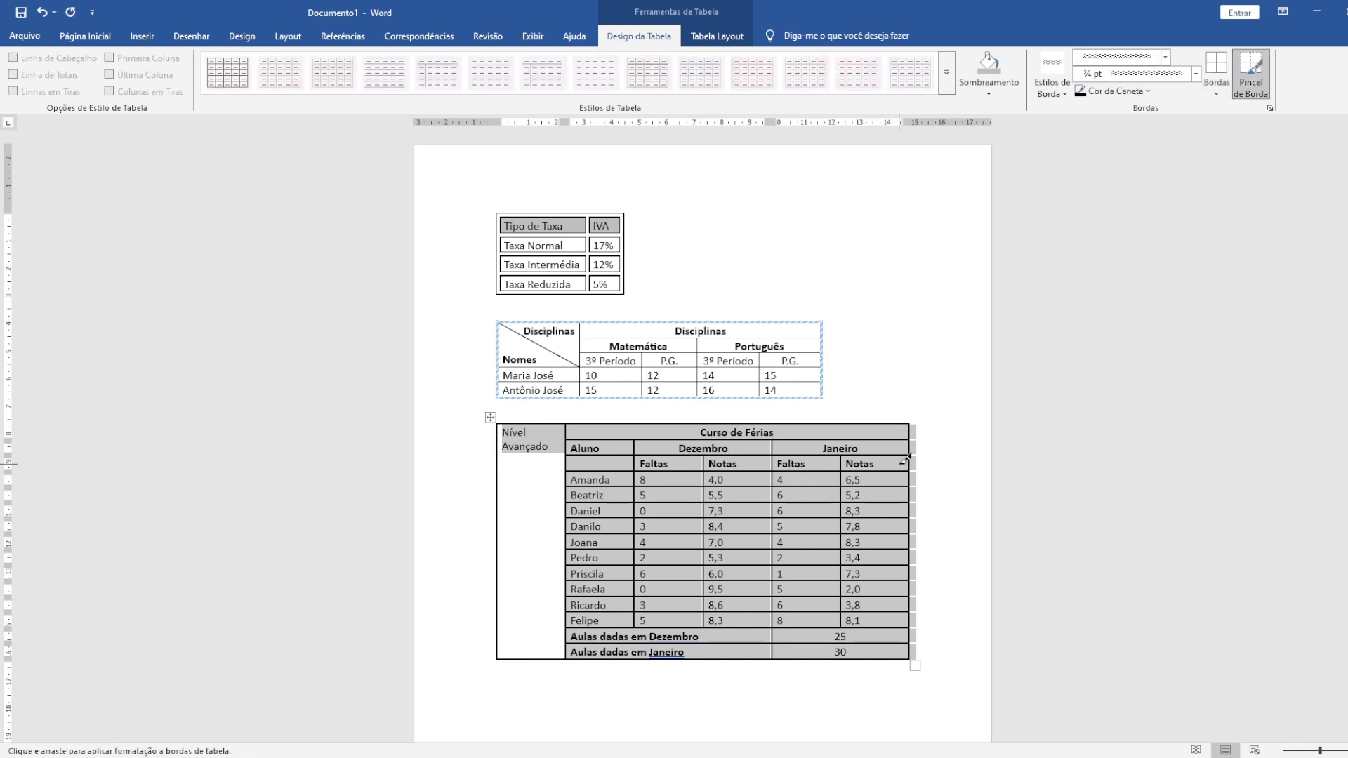
{"action": "left_click", "coordinate": [1217, 95]}
{"action": "left_click", "coordinate": [1236, 196]}
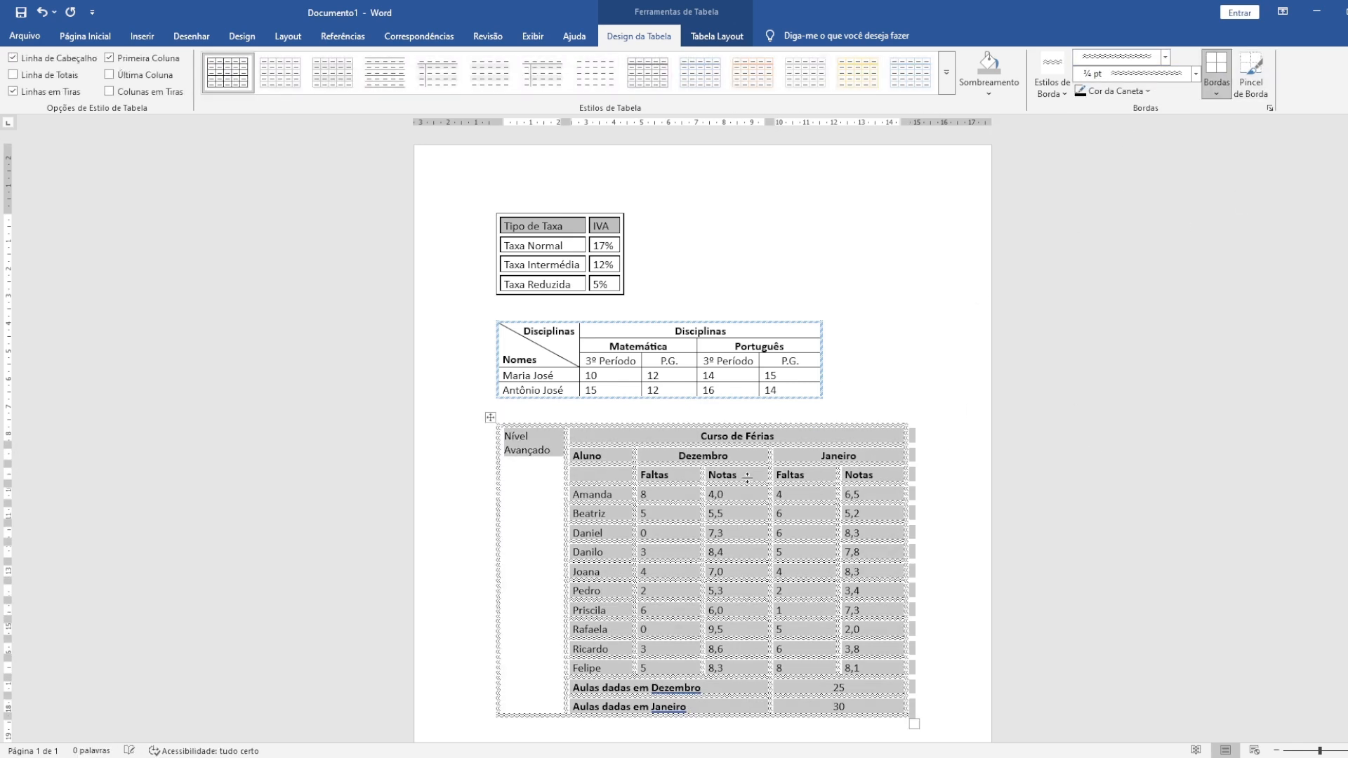
{"action": "left_click", "coordinate": [768, 532]}
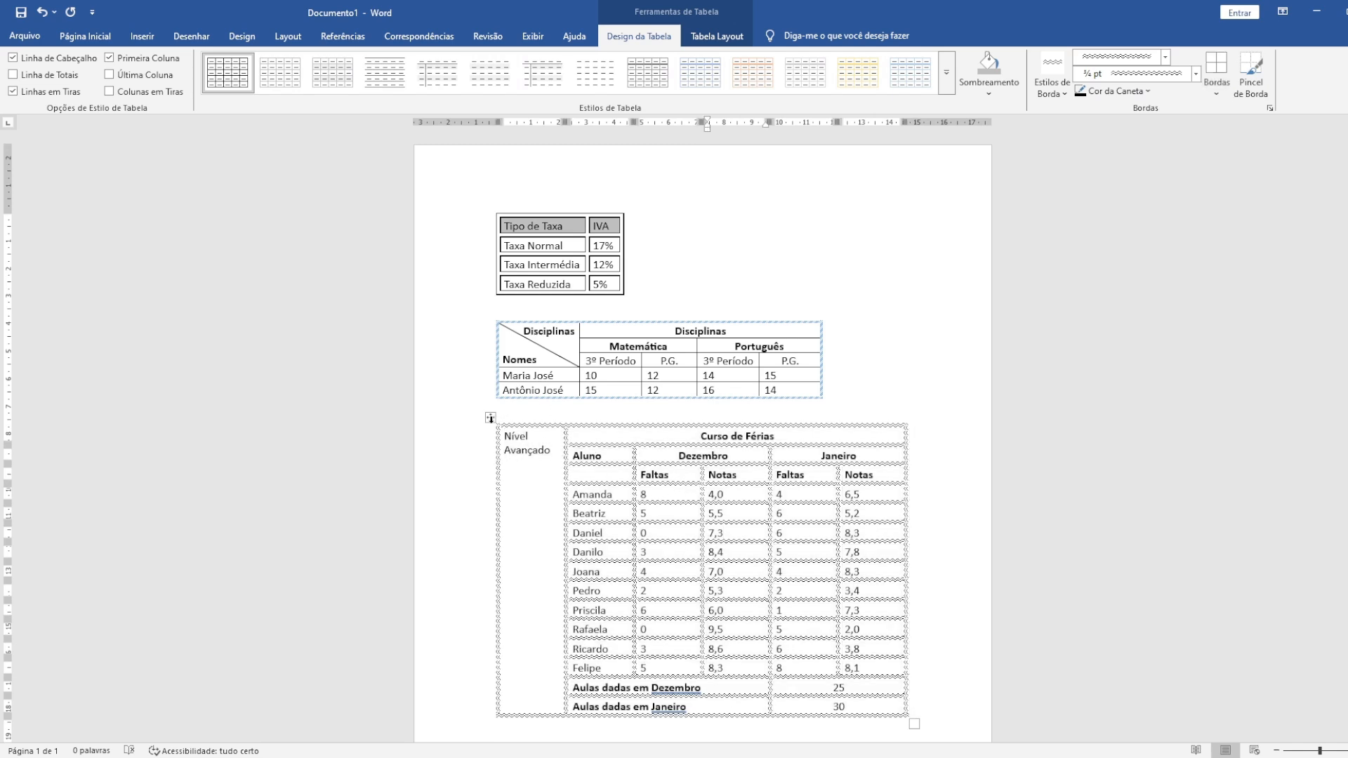
- Restore a single solid 1 ½ pt line on all borders of the Curso de Férias table
{"action": "left_click", "coordinate": [490, 417]}
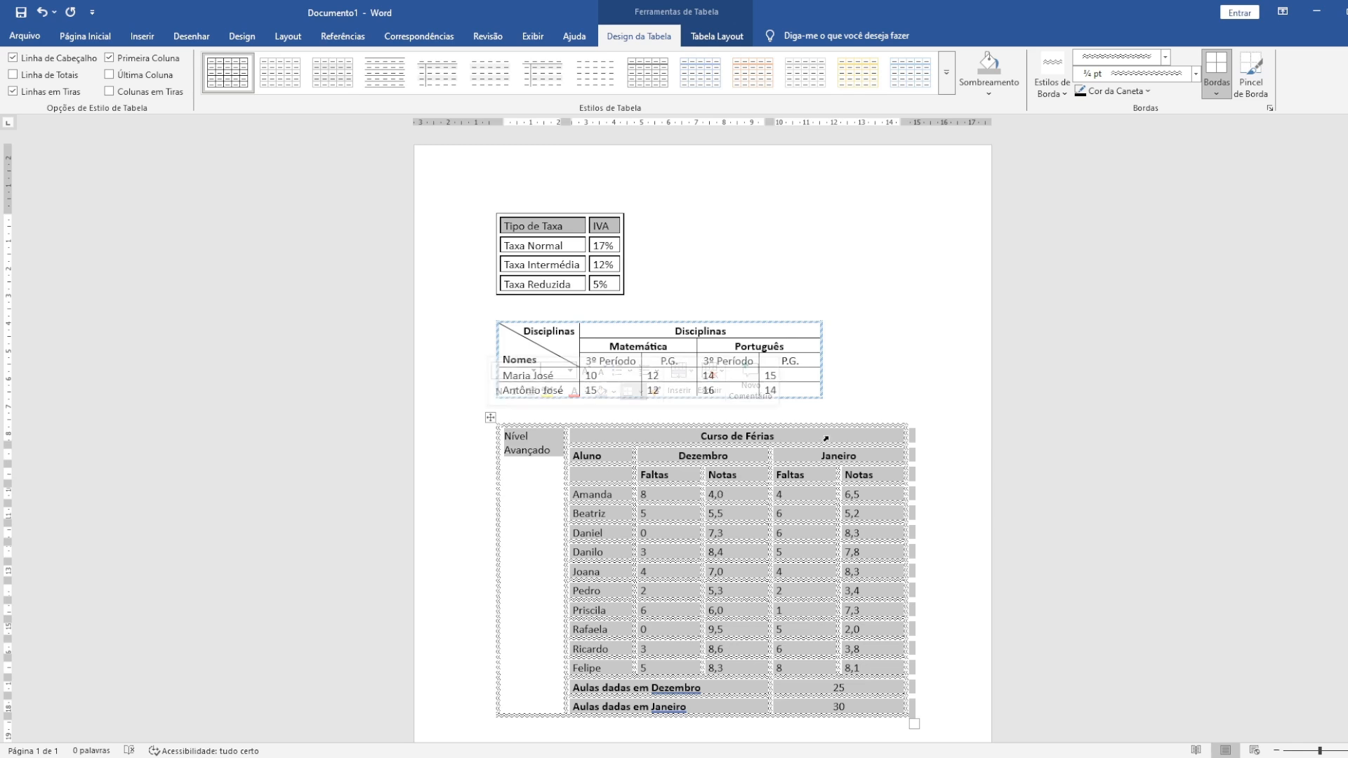
{"action": "left_click", "coordinate": [1165, 57]}
{"action": "left_click", "coordinate": [1120, 98]}
{"action": "left_click", "coordinate": [1197, 74]}
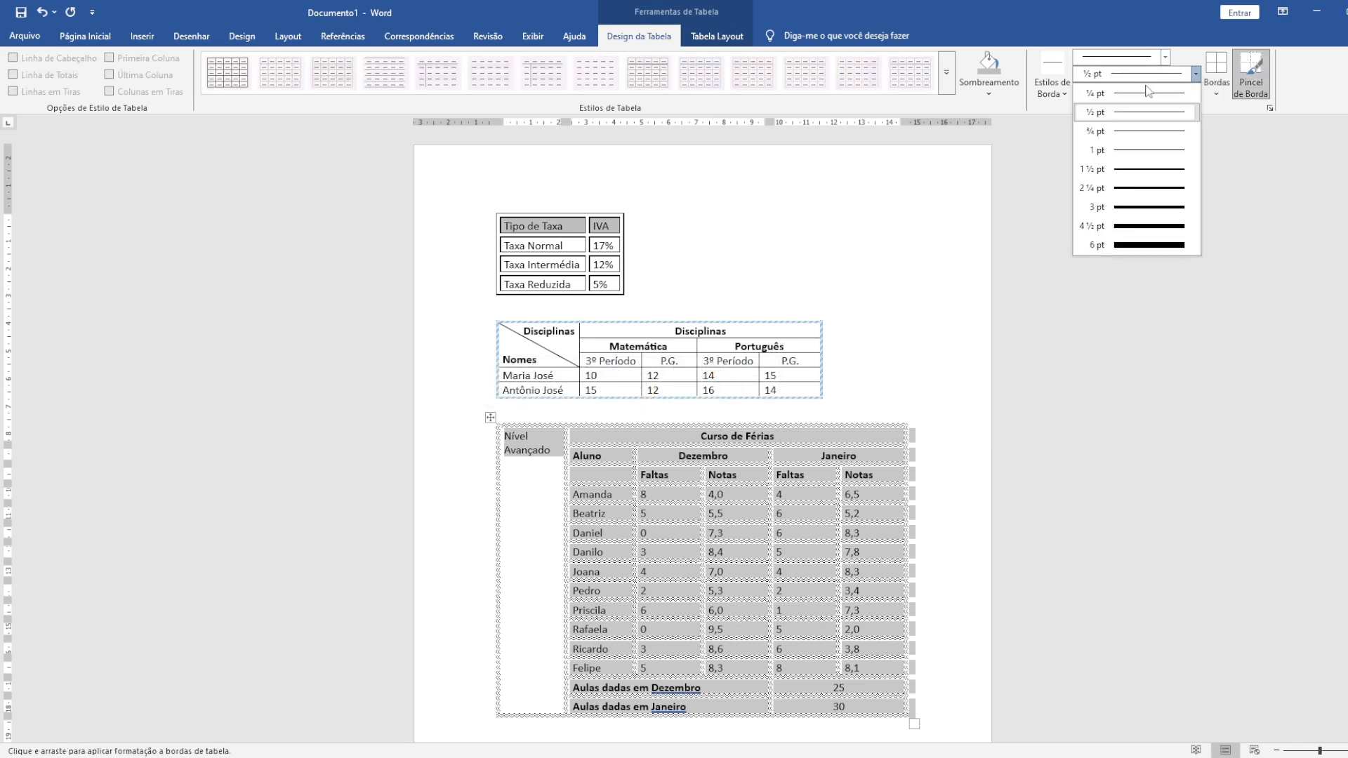
{"action": "left_click", "coordinate": [1144, 164]}
{"action": "left_click", "coordinate": [1217, 86]}
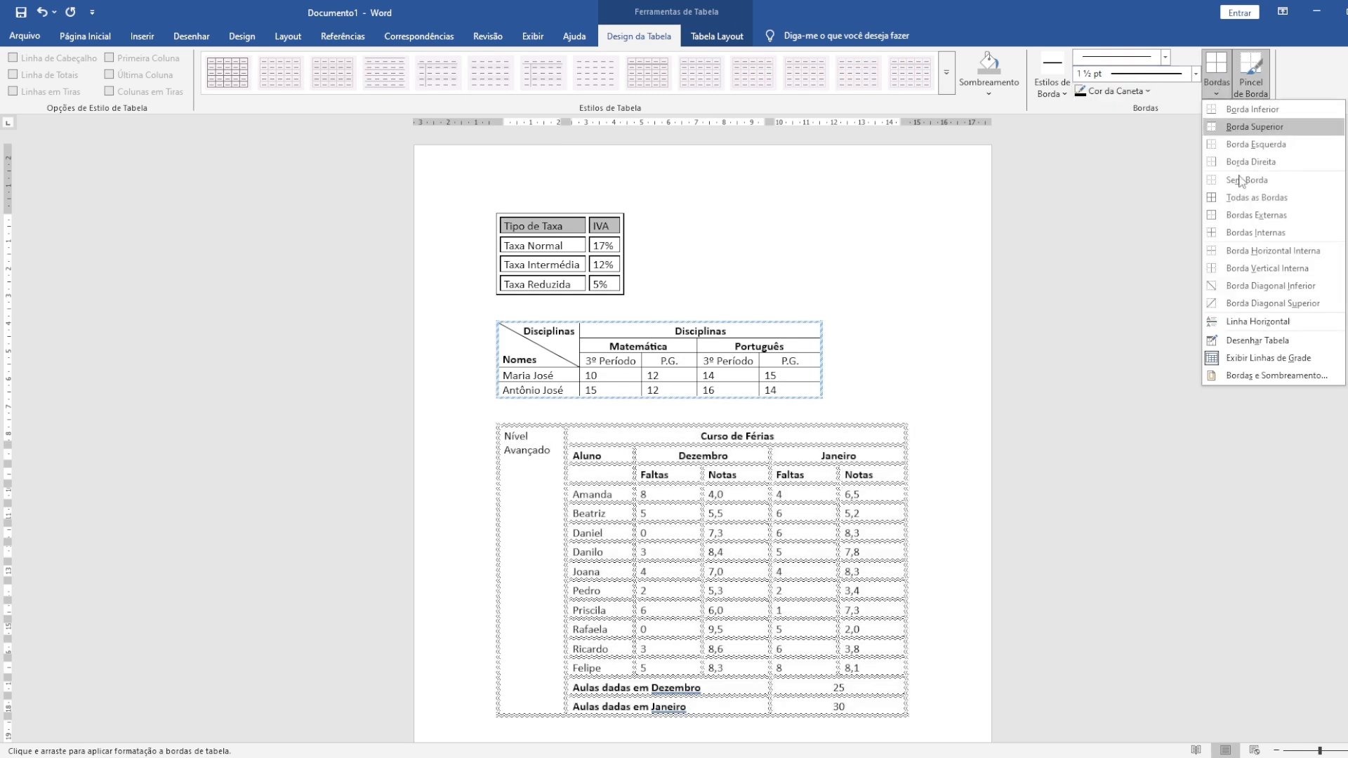
{"action": "left_click", "coordinate": [1250, 195]}
- Try orange as the pen colour on all borders of the Curso de Férias table
{"action": "left_click", "coordinate": [1147, 91]}
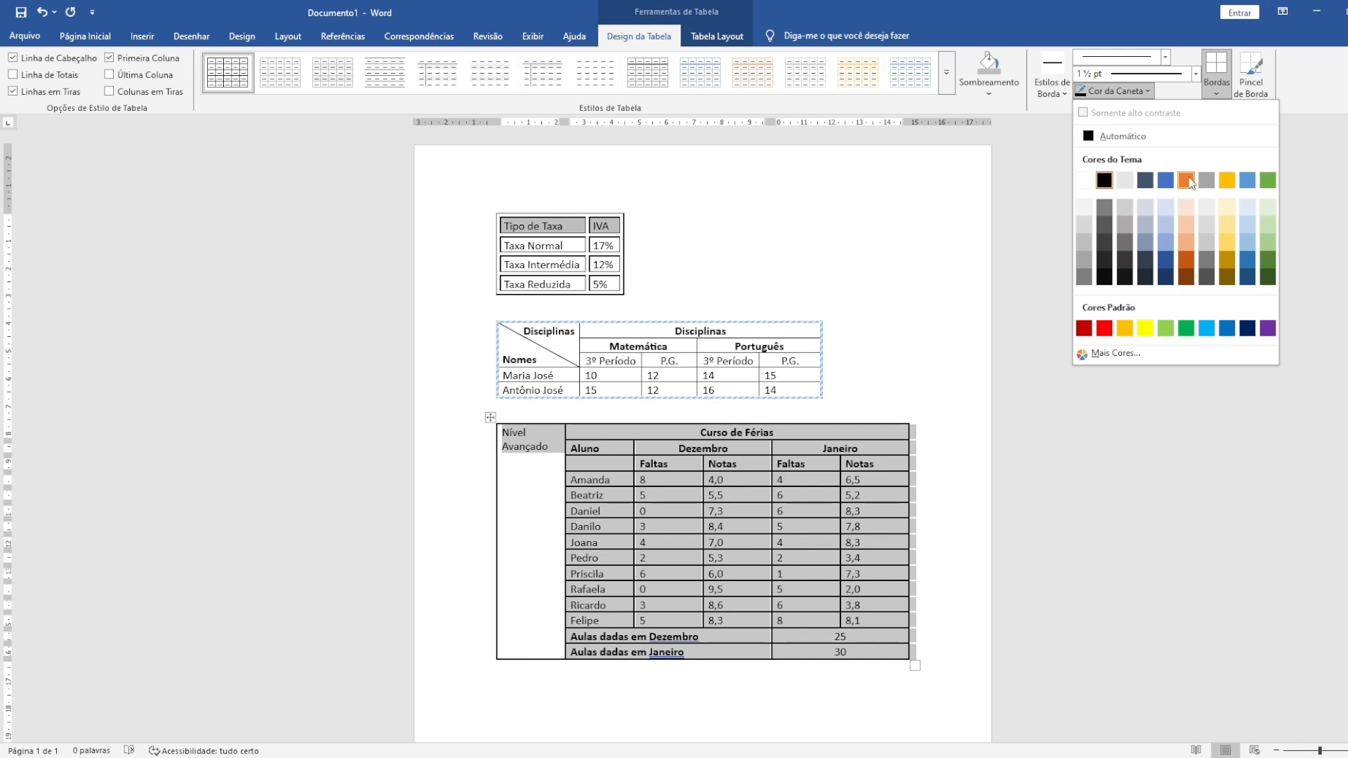
{"action": "left_click", "coordinate": [1186, 180]}
{"action": "left_click", "coordinate": [1217, 88]}
{"action": "left_click", "coordinate": [1245, 199]}
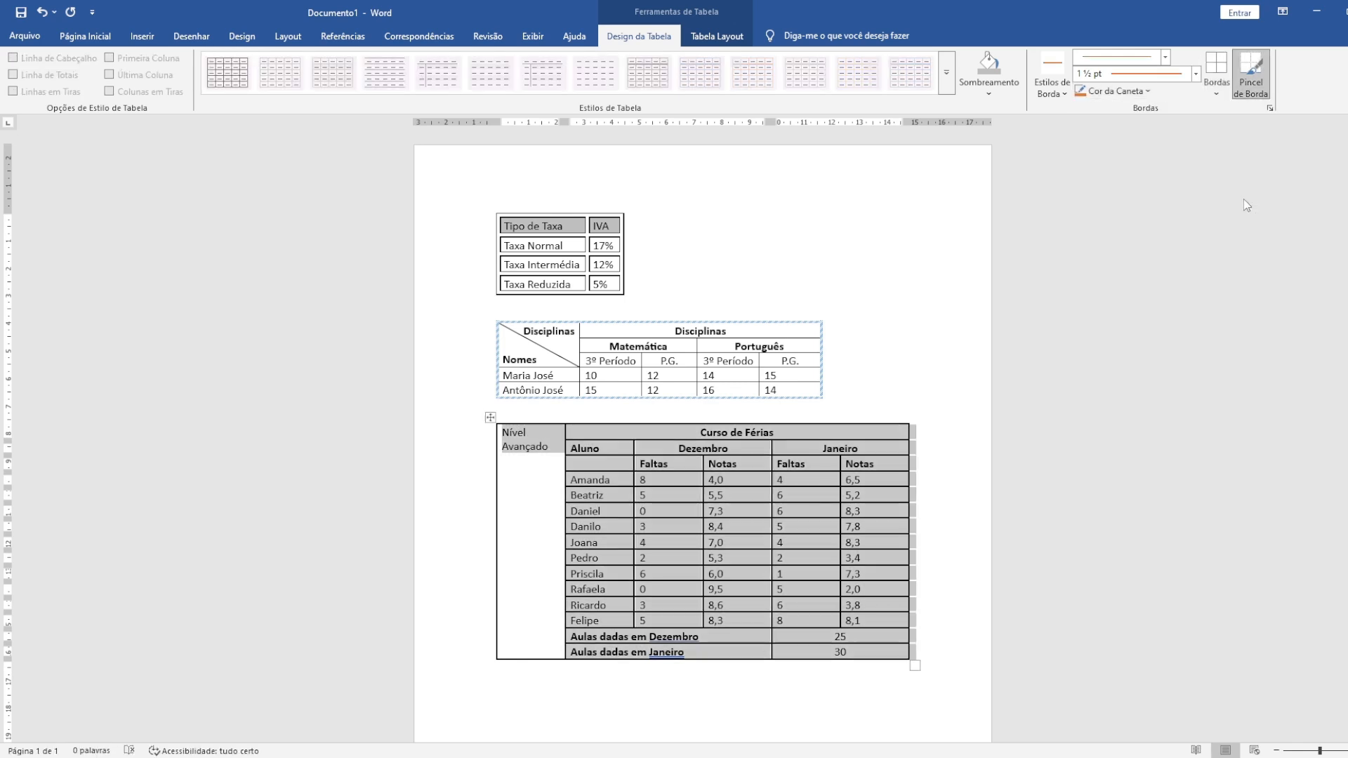
{"action": "left_click", "coordinate": [744, 484]}
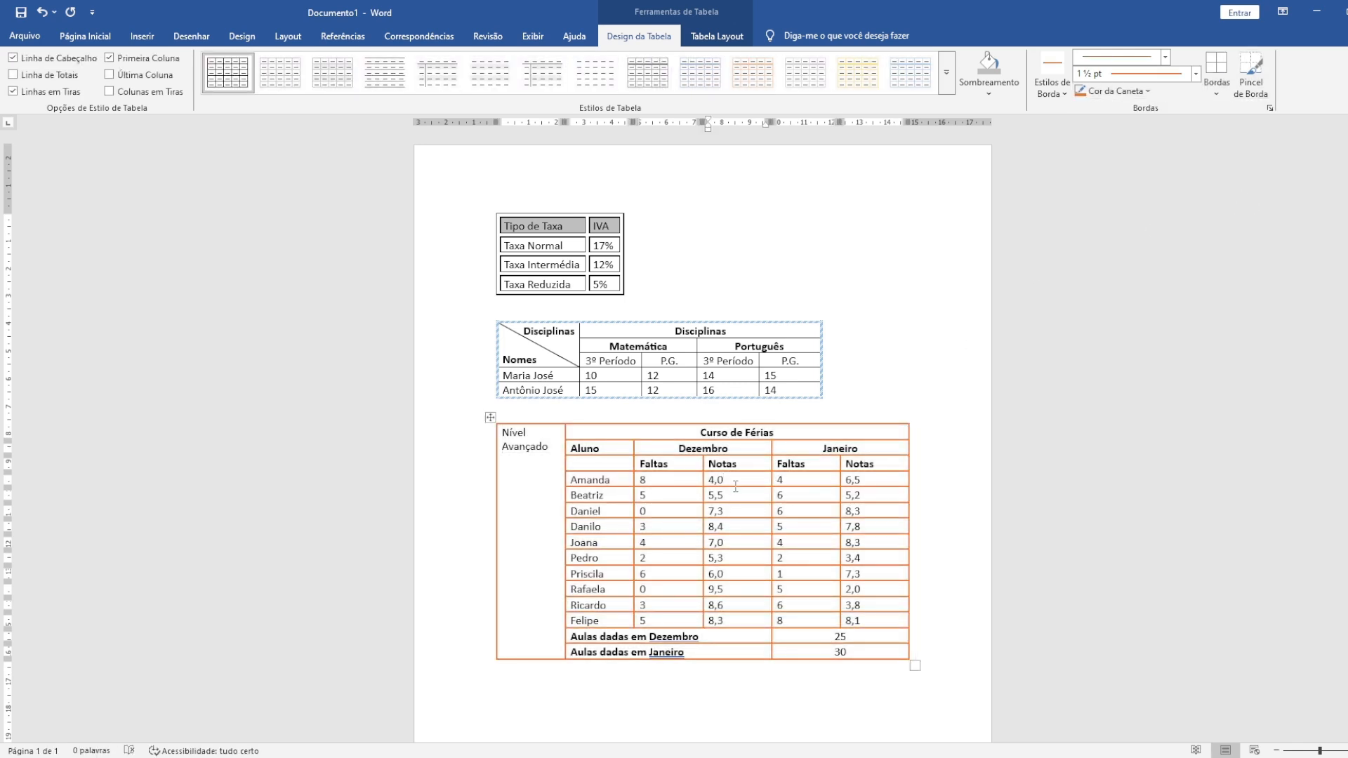
- Set the pen colour back to black and apply it to all borders of the Curso de Férias table
{"action": "left_click", "coordinate": [491, 419]}
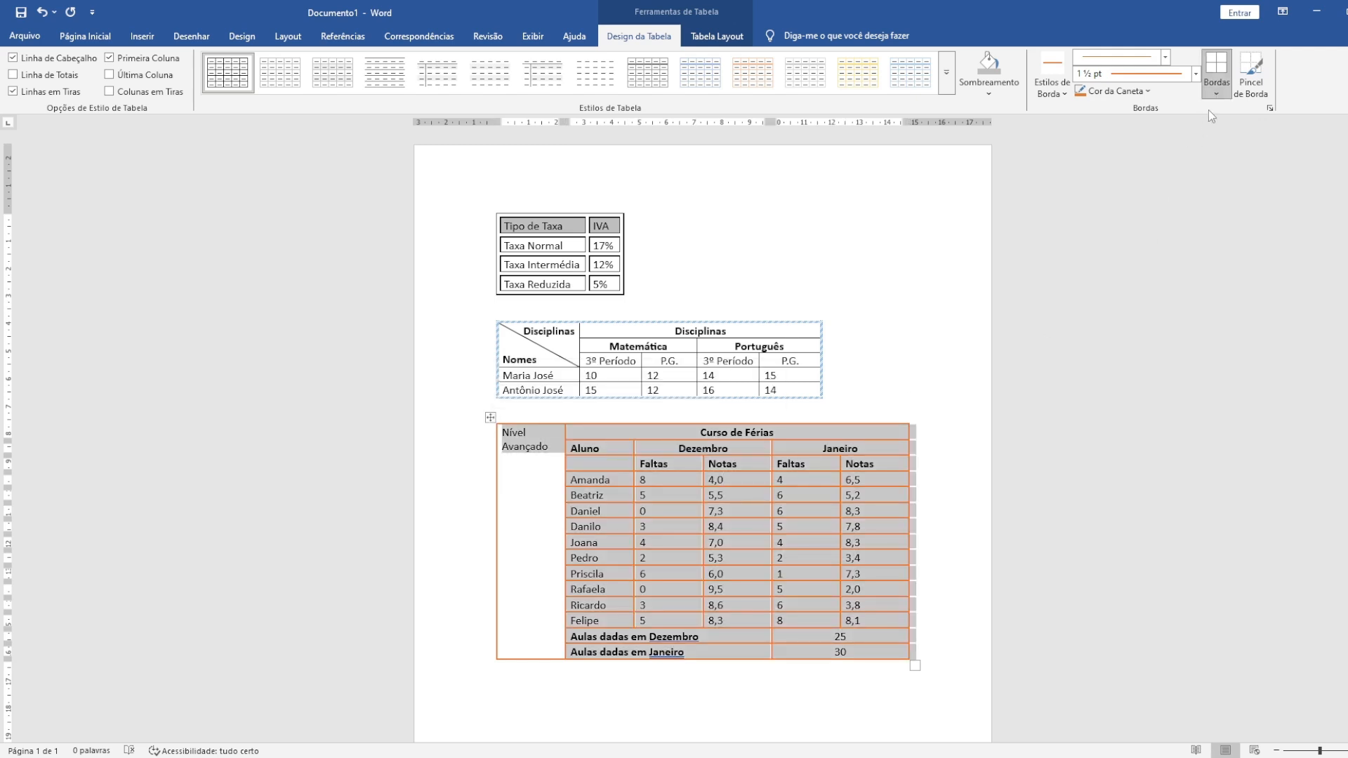
{"action": "left_click", "coordinate": [1195, 74]}
{"action": "left_click", "coordinate": [1180, 74]}
{"action": "left_click", "coordinate": [1114, 91]}
{"action": "left_click", "coordinate": [1104, 181]}
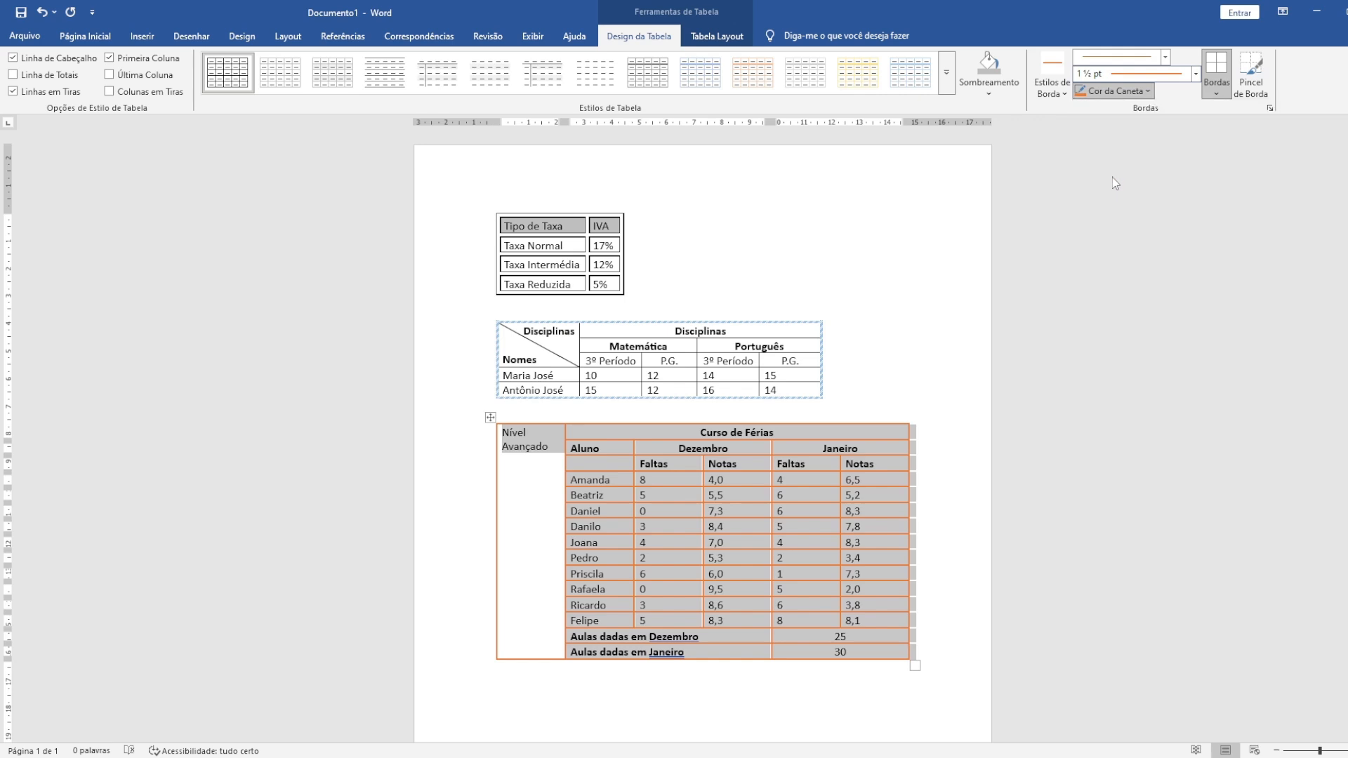
{"action": "left_click", "coordinate": [1217, 92]}
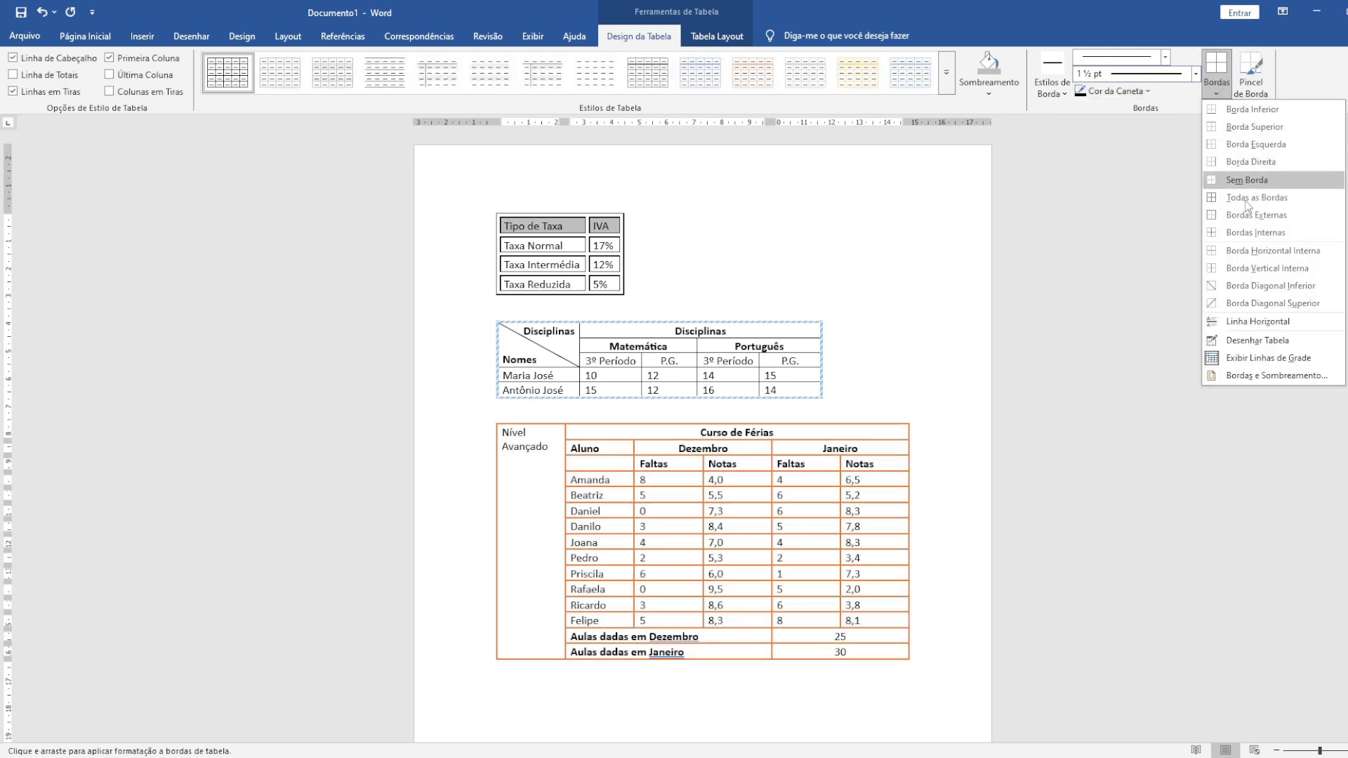
{"action": "left_click", "coordinate": [1245, 200]}
{"action": "left_click", "coordinate": [694, 505]}
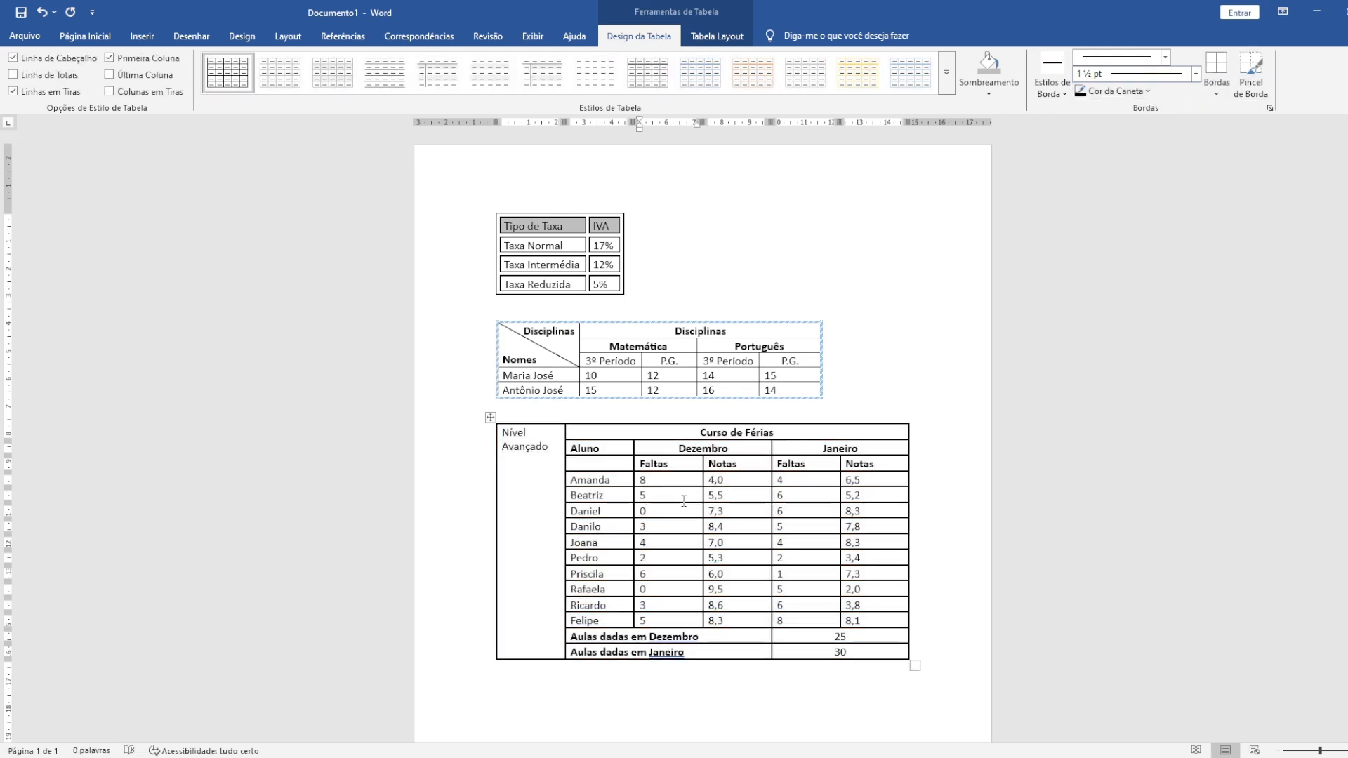
- Rotate the Nível Avançado text in the Curso de Férias table's first column so it reads vertically from bottom to top
{"action": "key", "text": "alt+Tab"}
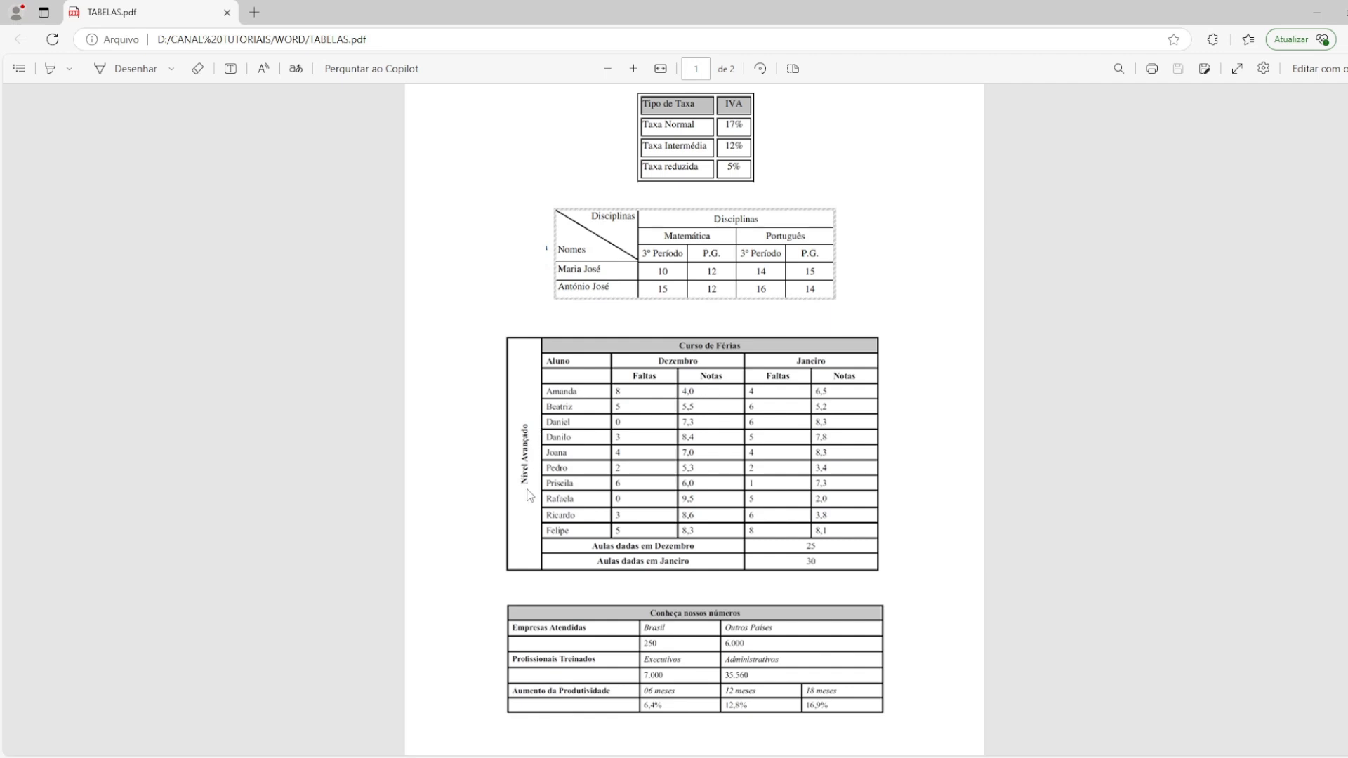
{"action": "key", "text": "alt+Tab"}
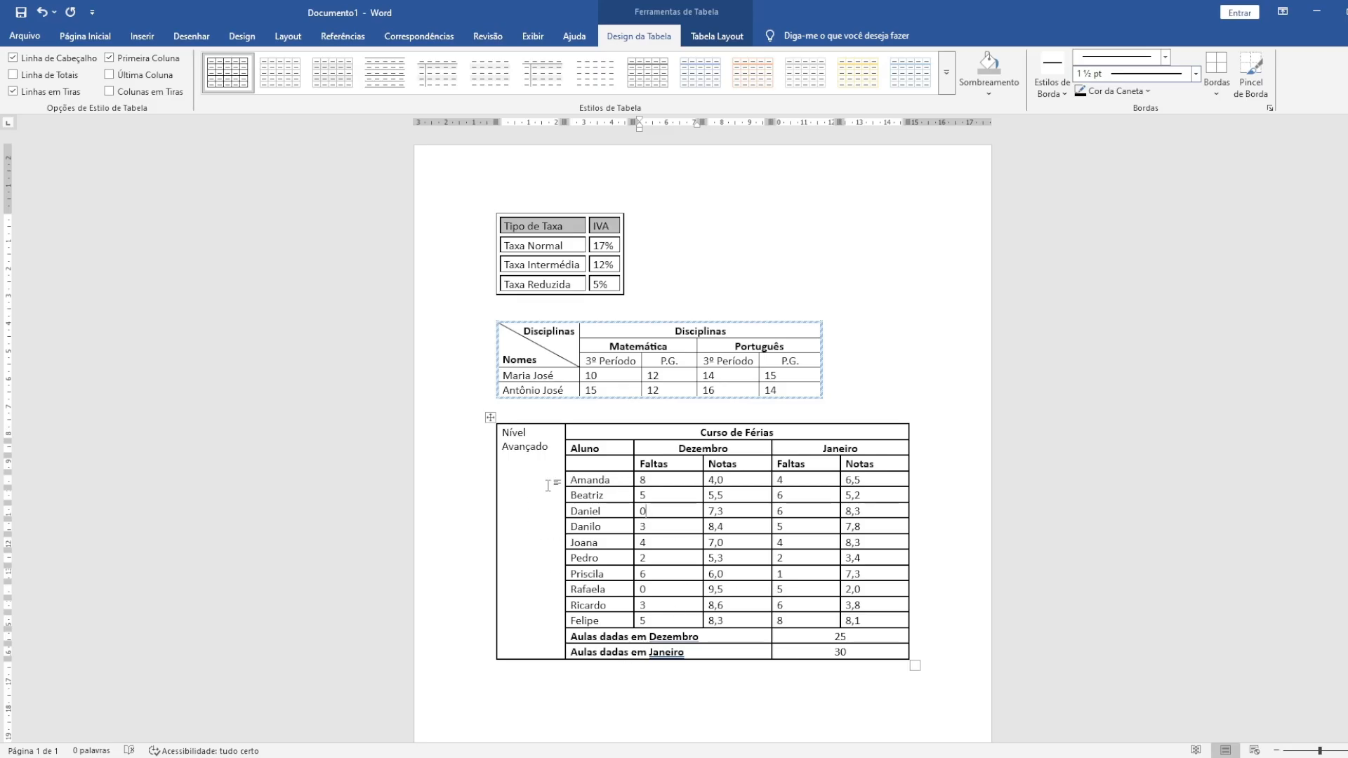
{"action": "left_click", "coordinate": [551, 444]}
{"action": "triple_click", "coordinate": [555, 446]}
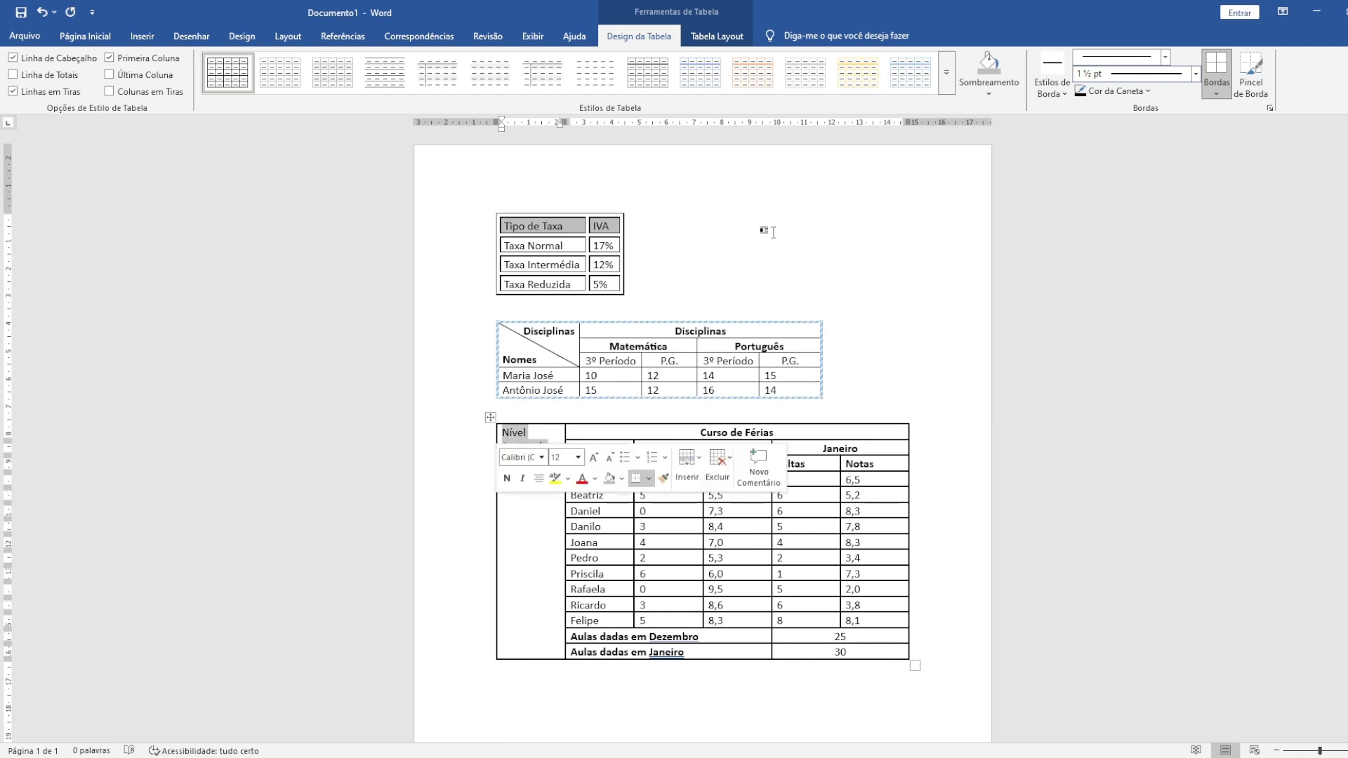
{"action": "left_click", "coordinate": [709, 39]}
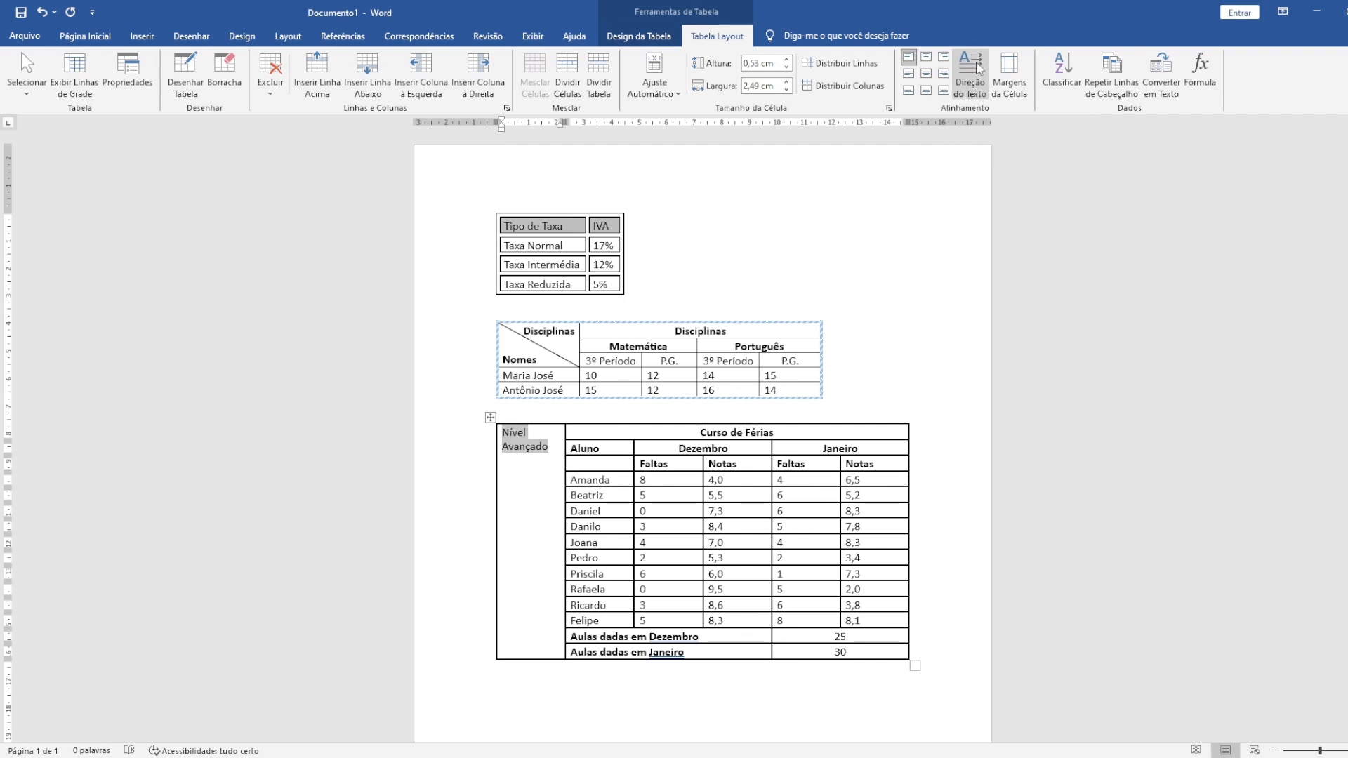
{"action": "left_click_drag", "start_coordinate": [549, 446], "coordinate": [501, 432]}
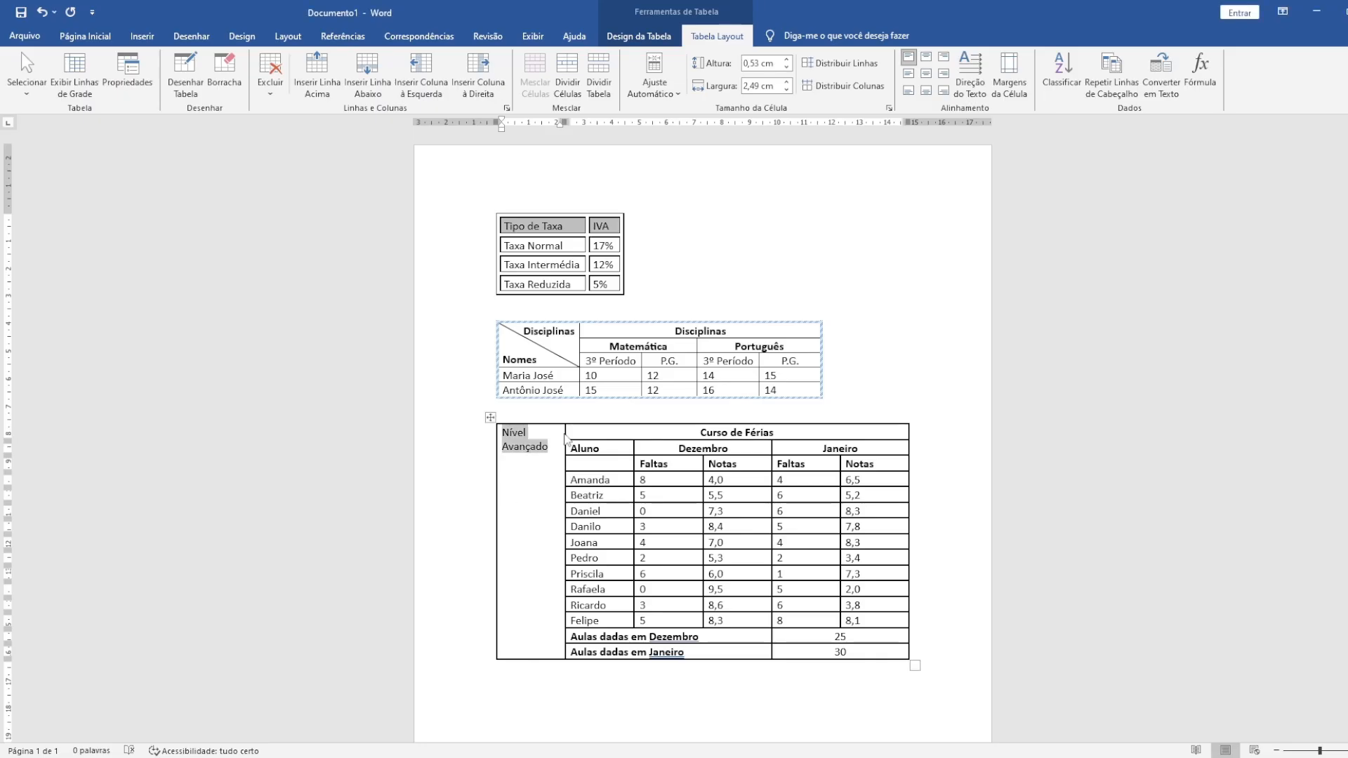
{"action": "left_click", "coordinate": [975, 90]}
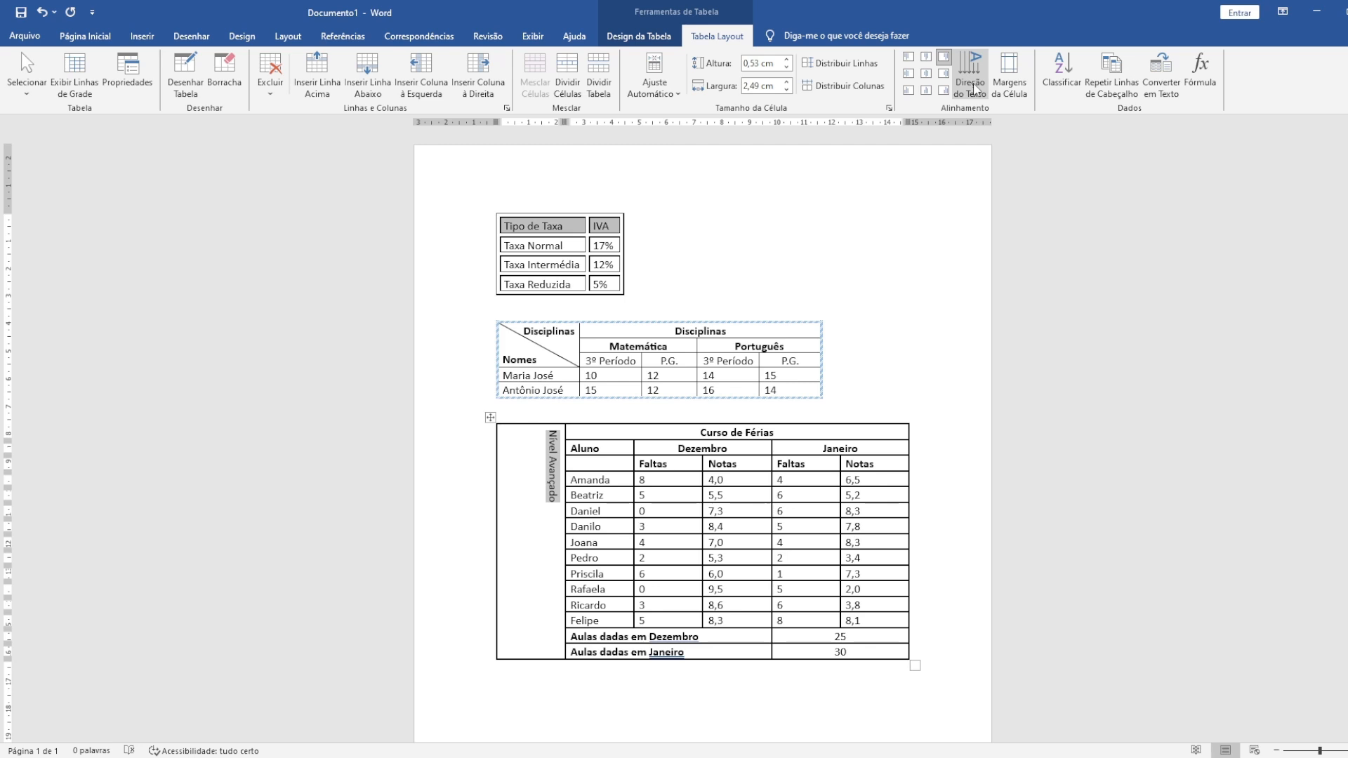
{"action": "left_click", "coordinate": [975, 89]}
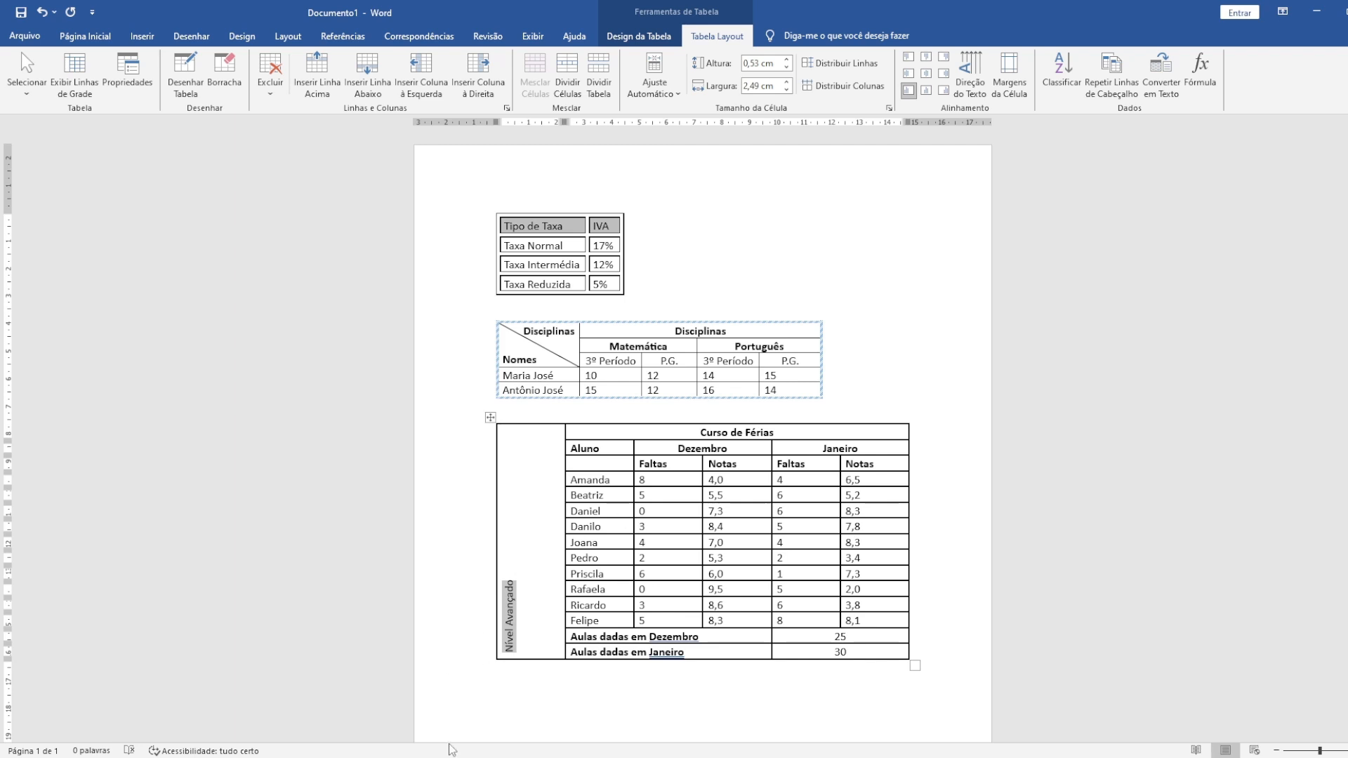
- Centre the vertical Nível Avançado text horizontally and vertically in its cell and make it bold
{"action": "left_click", "coordinate": [369, 753]}
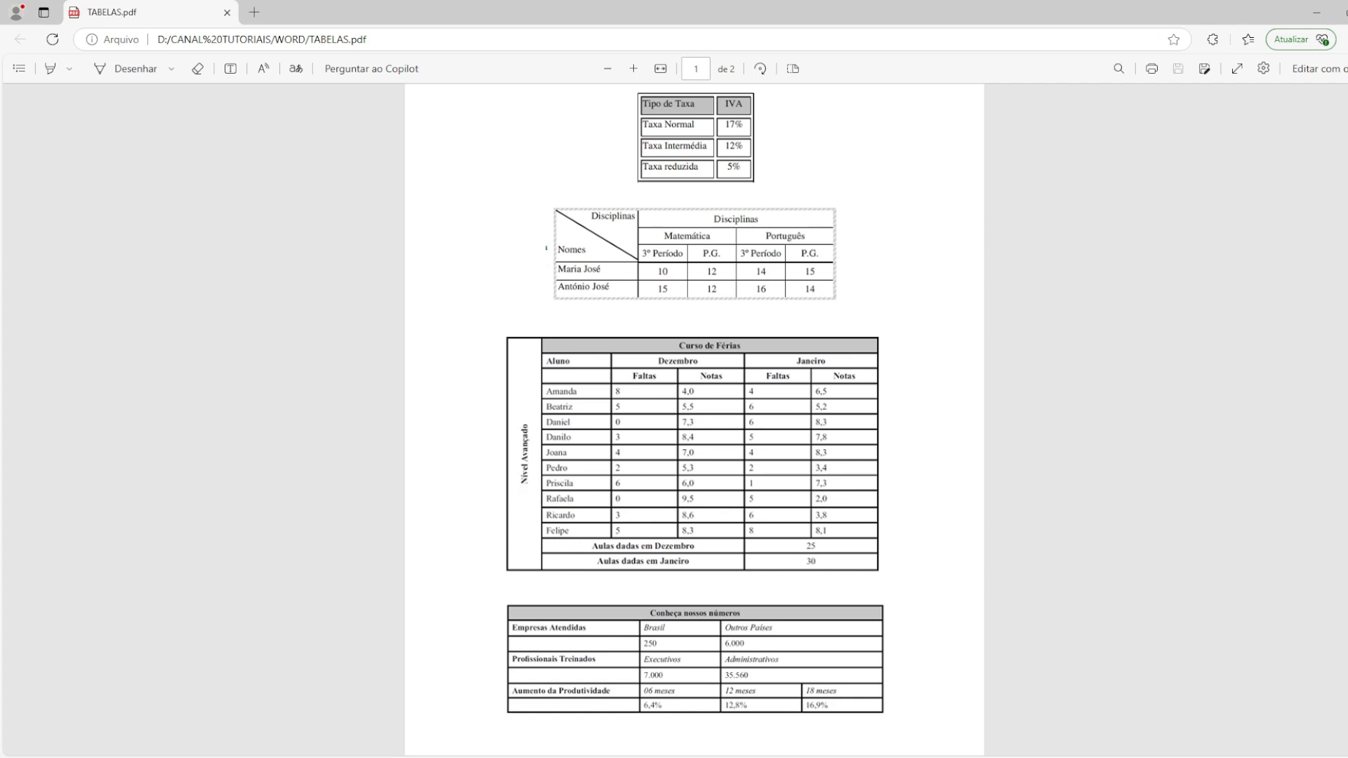
{"action": "key", "text": "alt+Tab"}
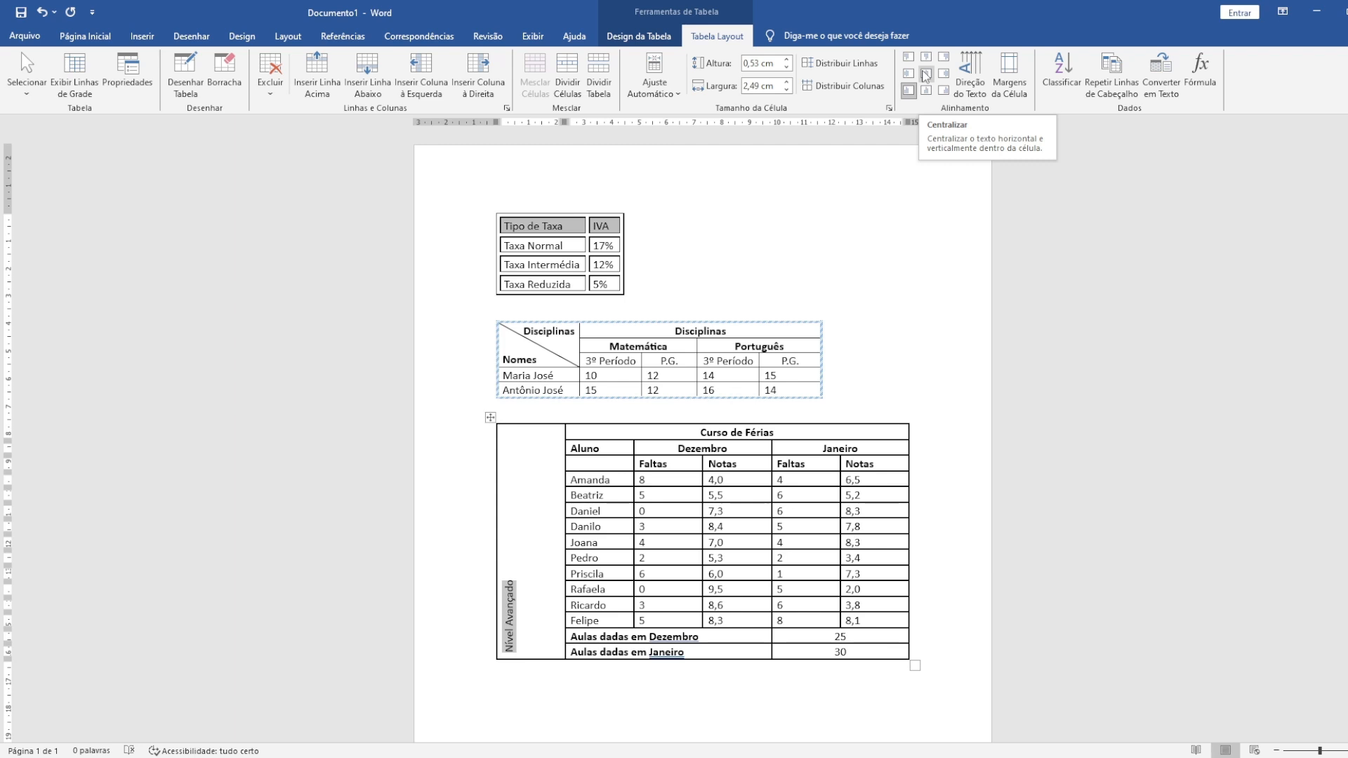
{"action": "left_click", "coordinate": [927, 73]}
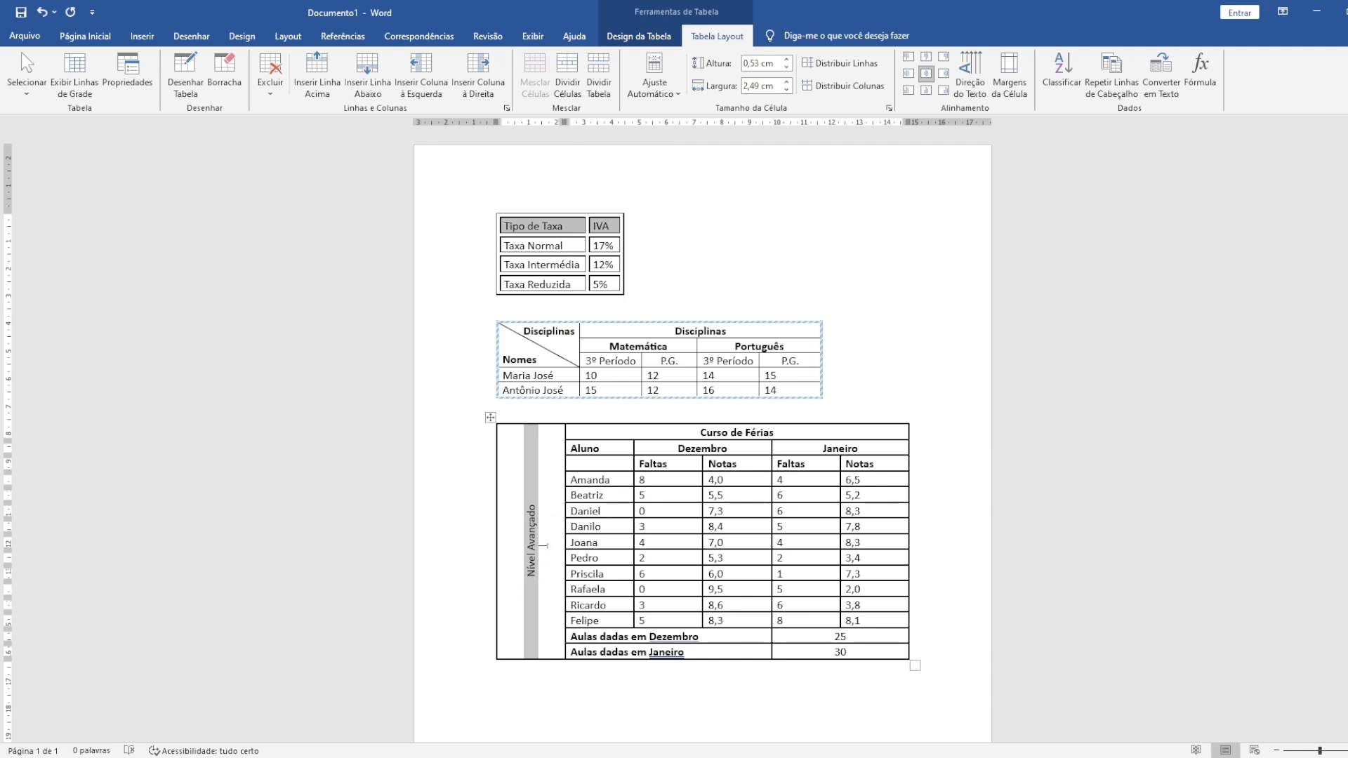
{"action": "left_click", "coordinate": [556, 516]}
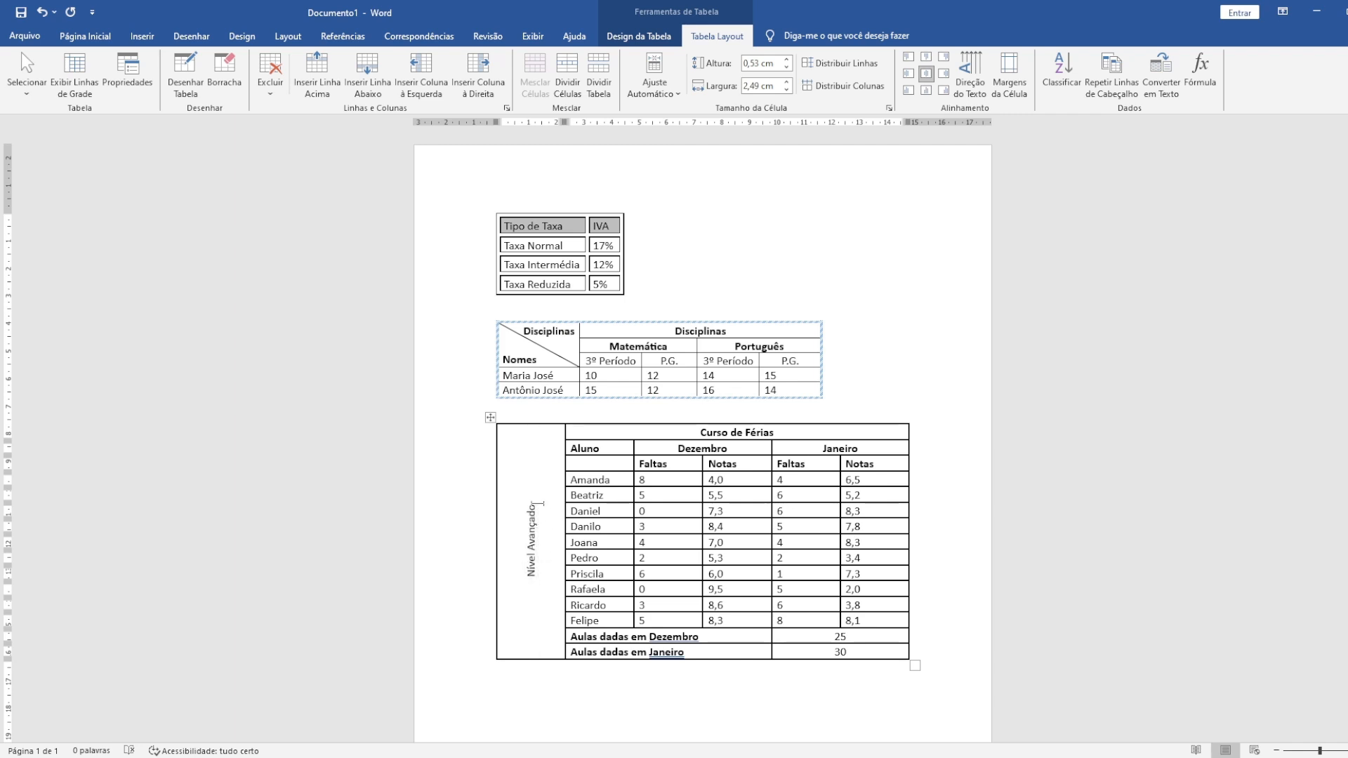
{"action": "left_click_drag", "start_coordinate": [541, 504], "coordinate": [529, 582]}
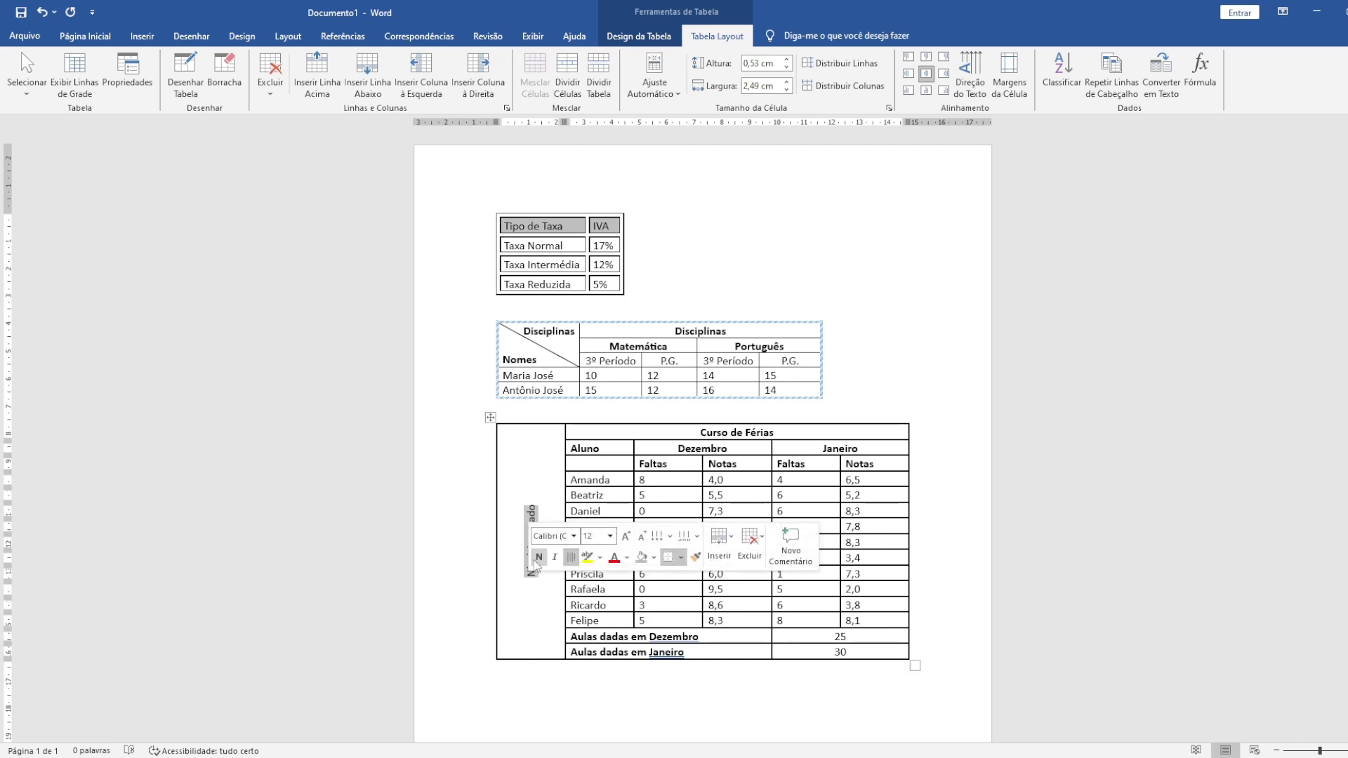
{"action": "left_click", "coordinate": [538, 558]}
{"action": "left_click", "coordinate": [555, 523]}
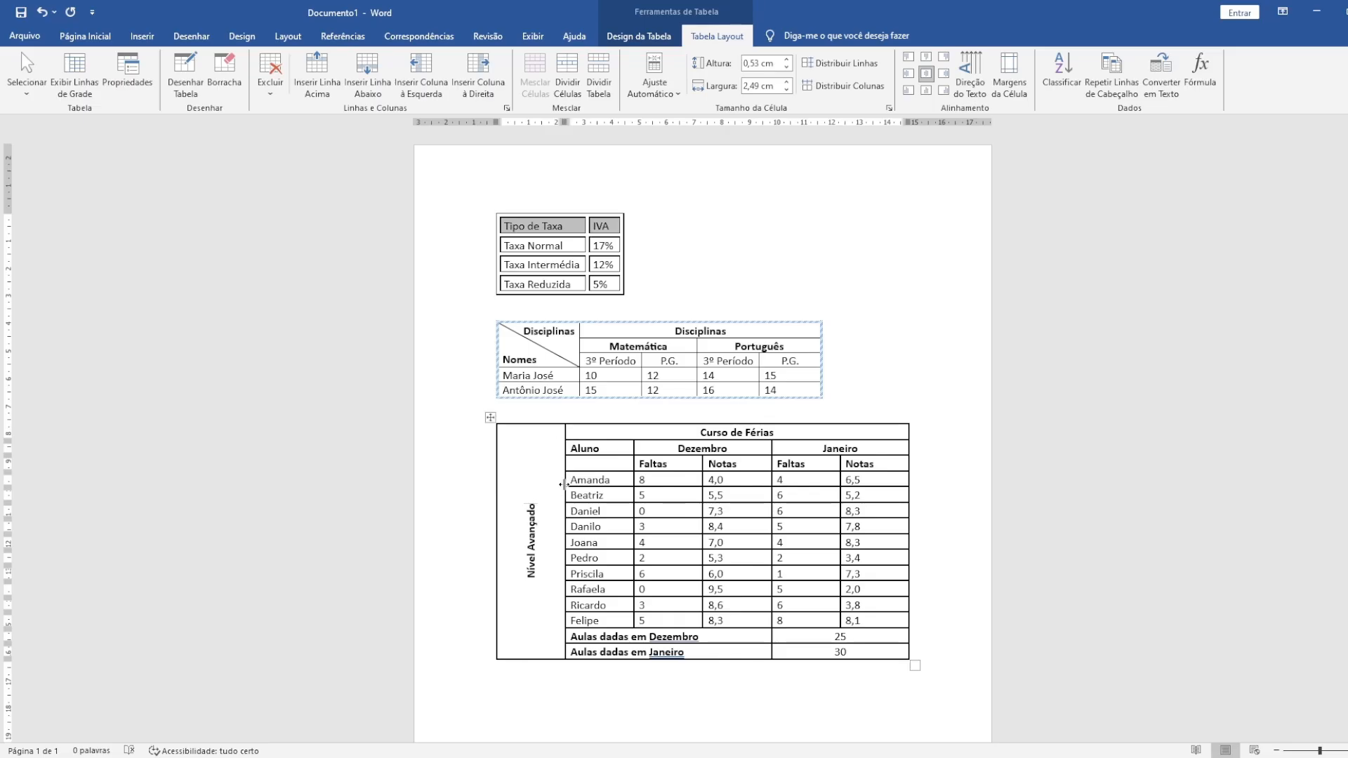
- Narrow all columns of the Curso de Férias table, making the Nível Avançado column about 1,48 cm wide
{"action": "left_click_drag", "start_coordinate": [562, 484], "coordinate": [535, 484]}
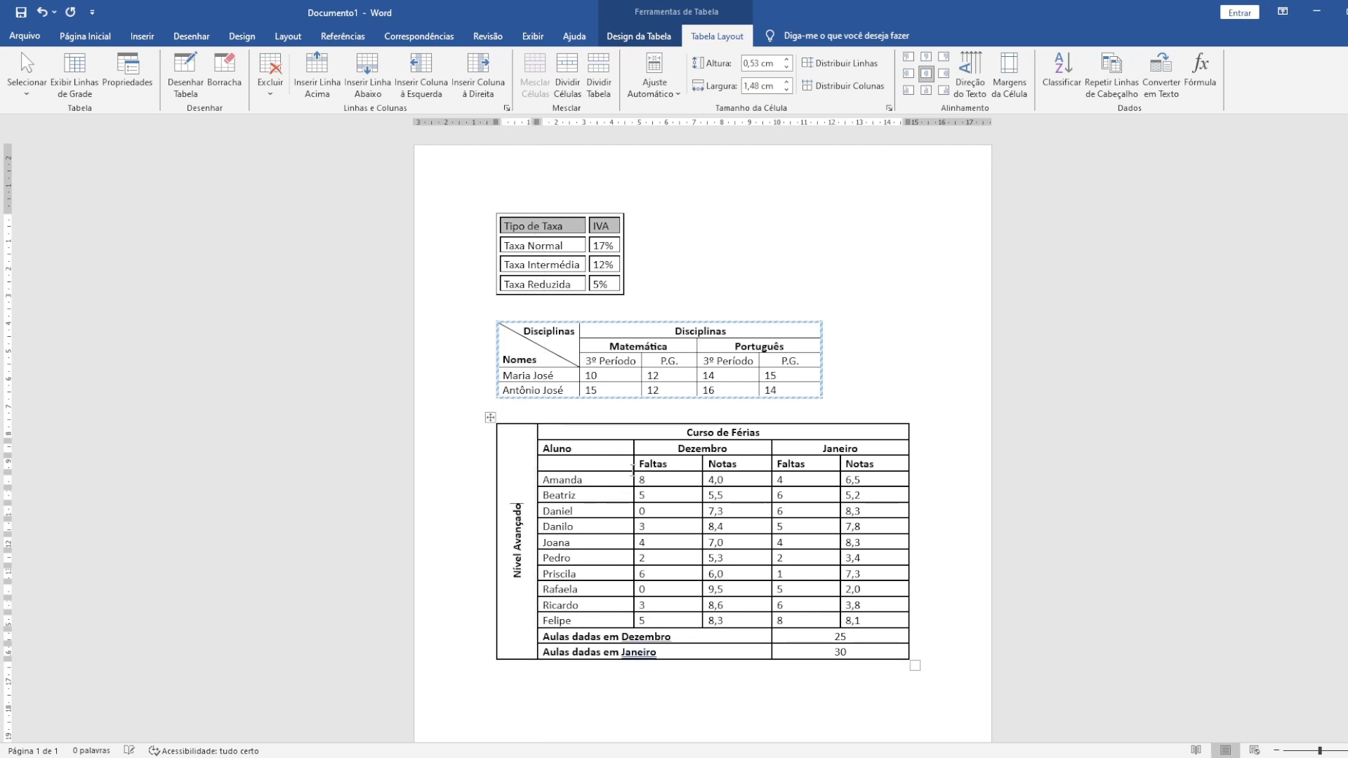
{"action": "left_click_drag", "start_coordinate": [632, 449], "coordinate": [606, 448]}
{"action": "left_click_drag", "start_coordinate": [703, 465], "coordinate": [661, 463]}
{"action": "left_click_drag", "start_coordinate": [772, 466], "coordinate": [716, 472]}
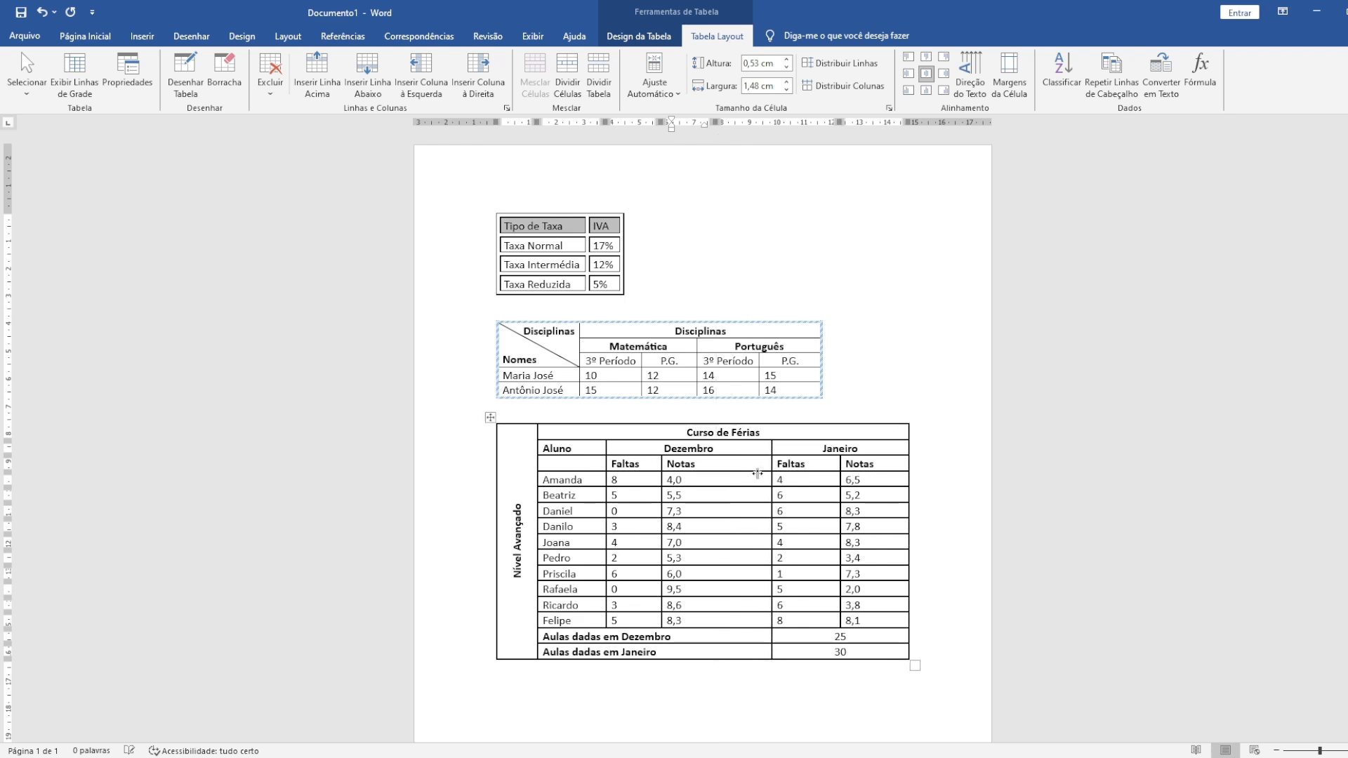
{"action": "left_click_drag", "start_coordinate": [841, 466], "coordinate": [765, 467]}
{"action": "left_click_drag", "start_coordinate": [908, 467], "coordinate": [815, 466]}
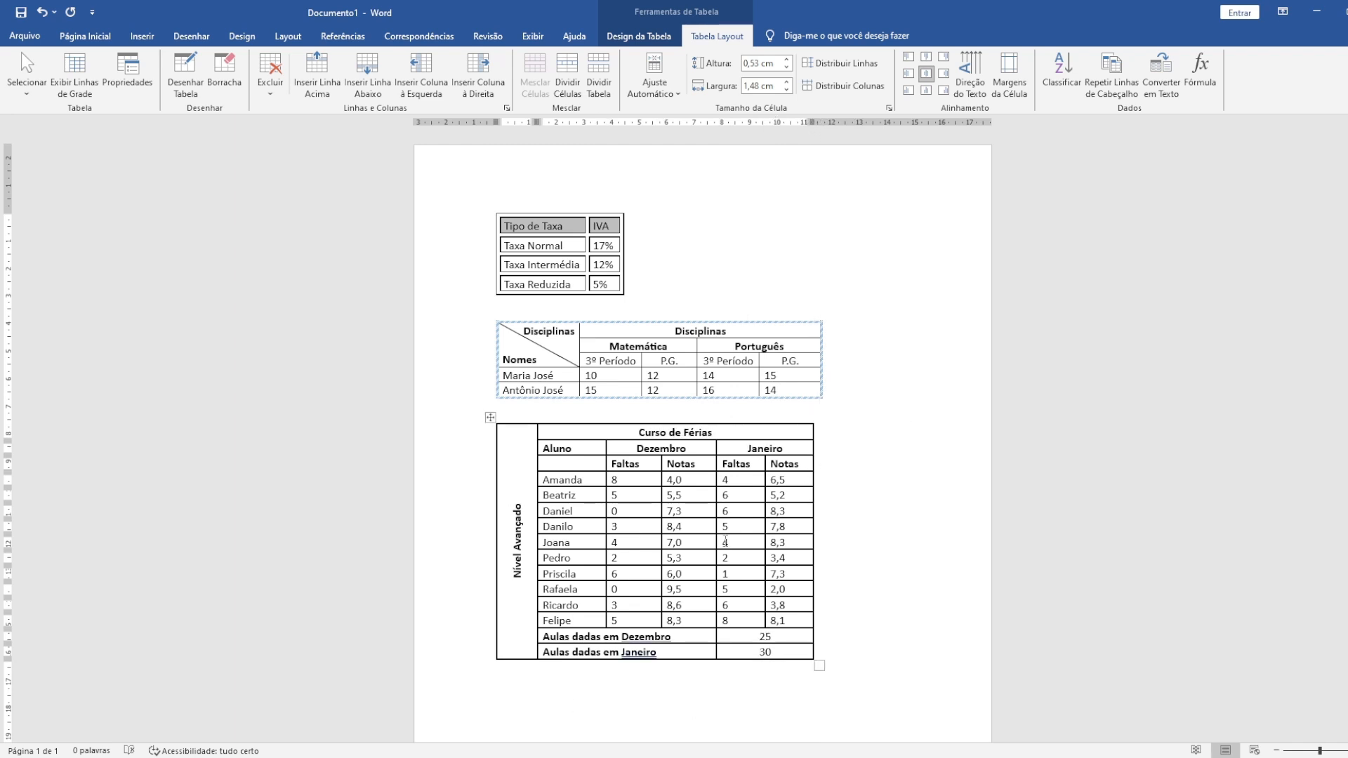
- Shade the Curso de Férias title cell with a light gold theme colour
{"action": "key", "text": "alt+Tab"}
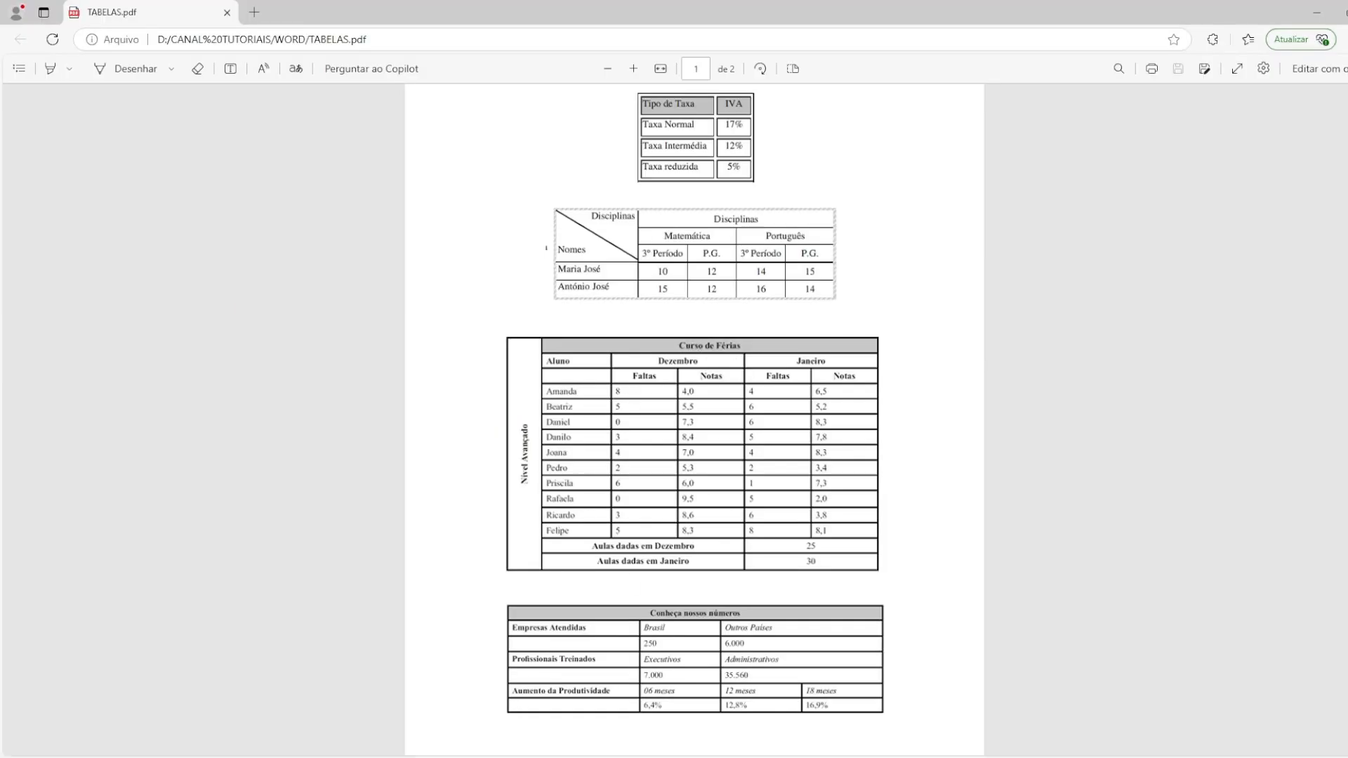
{"action": "key", "text": "alt+Tab"}
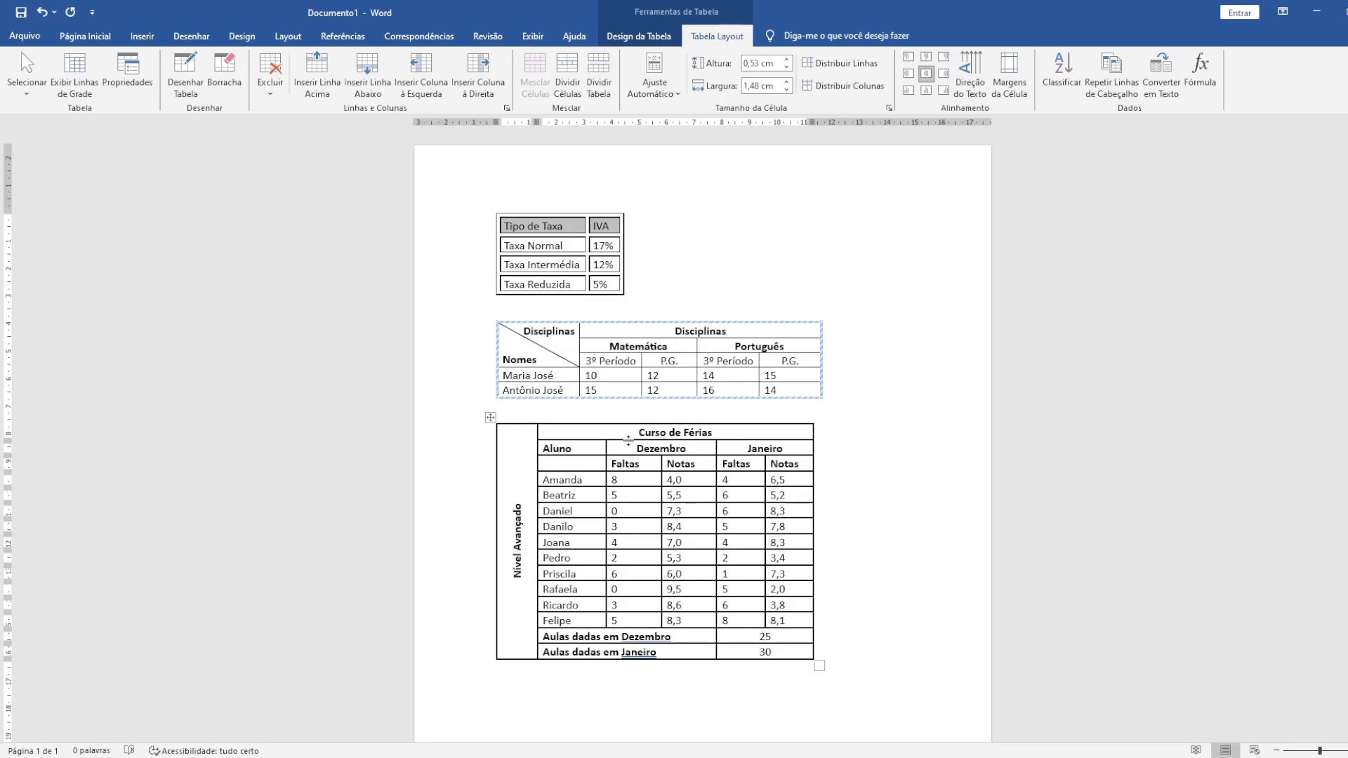
{"action": "left_click_drag", "start_coordinate": [636, 432], "coordinate": [730, 431]}
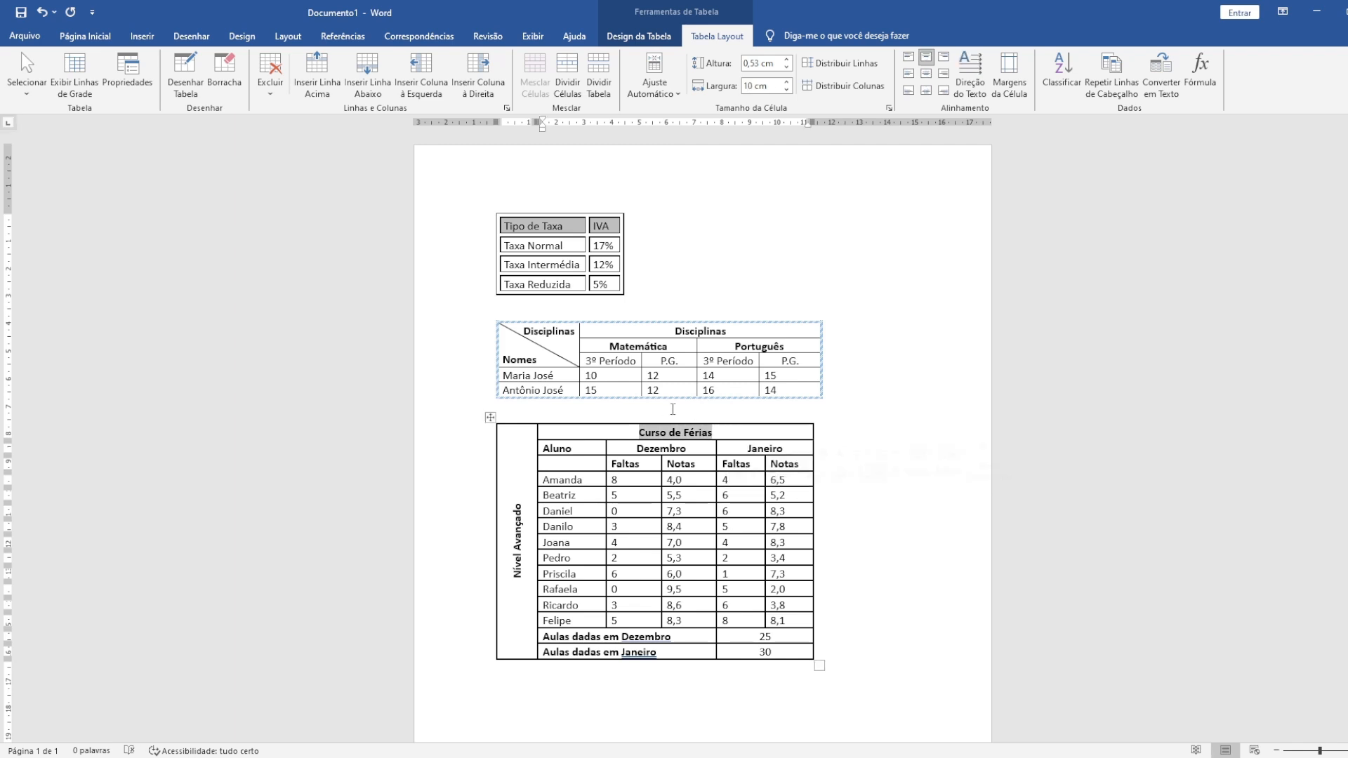
{"action": "left_click", "coordinate": [639, 36]}
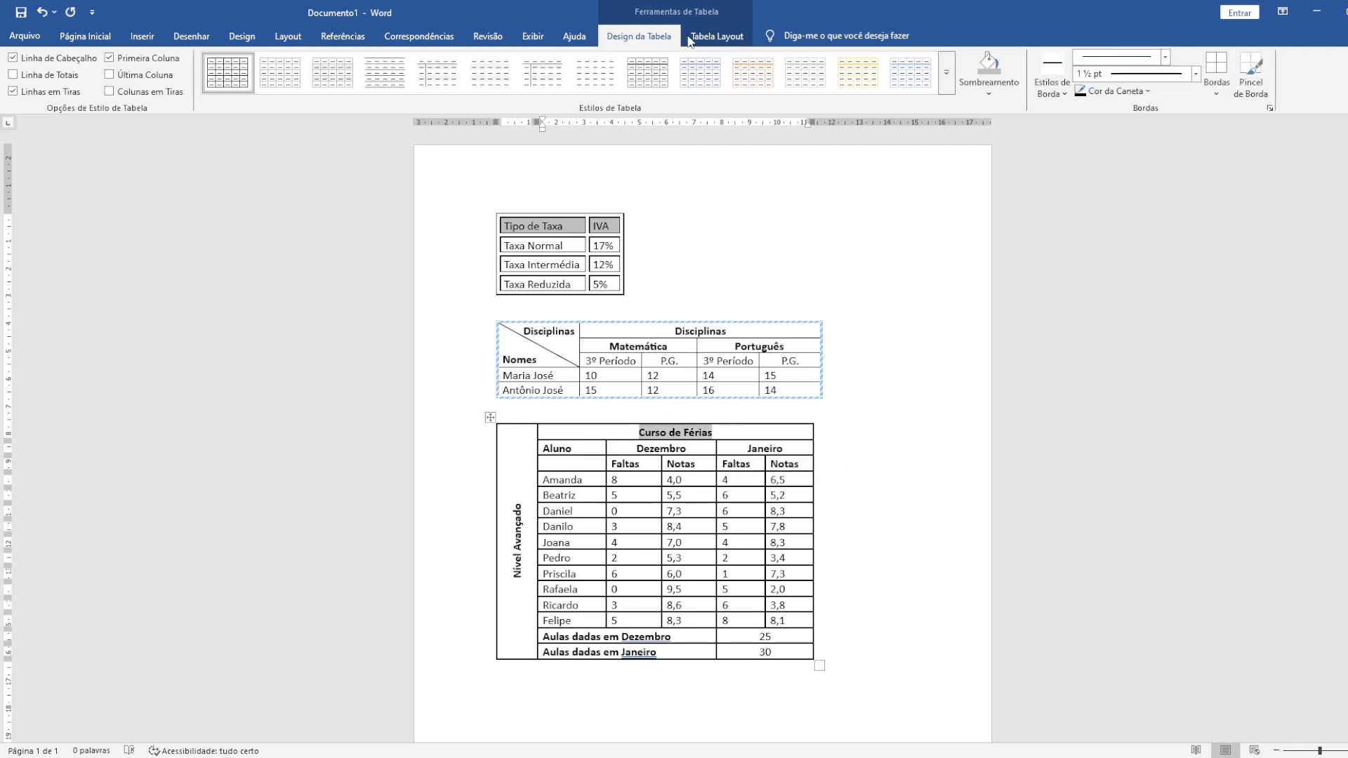
{"action": "left_click", "coordinate": [989, 94]}
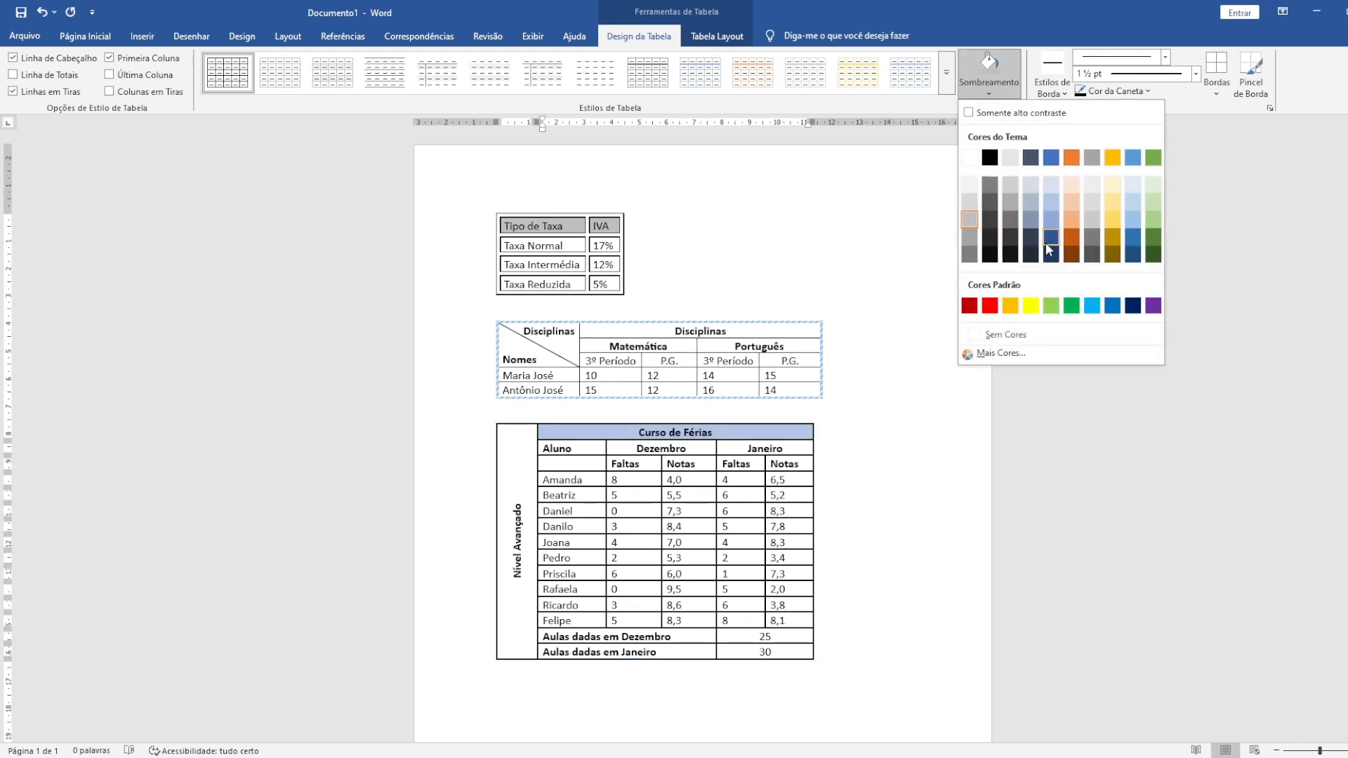
{"action": "left_click", "coordinate": [1113, 201]}
{"action": "left_click", "coordinate": [722, 436]}
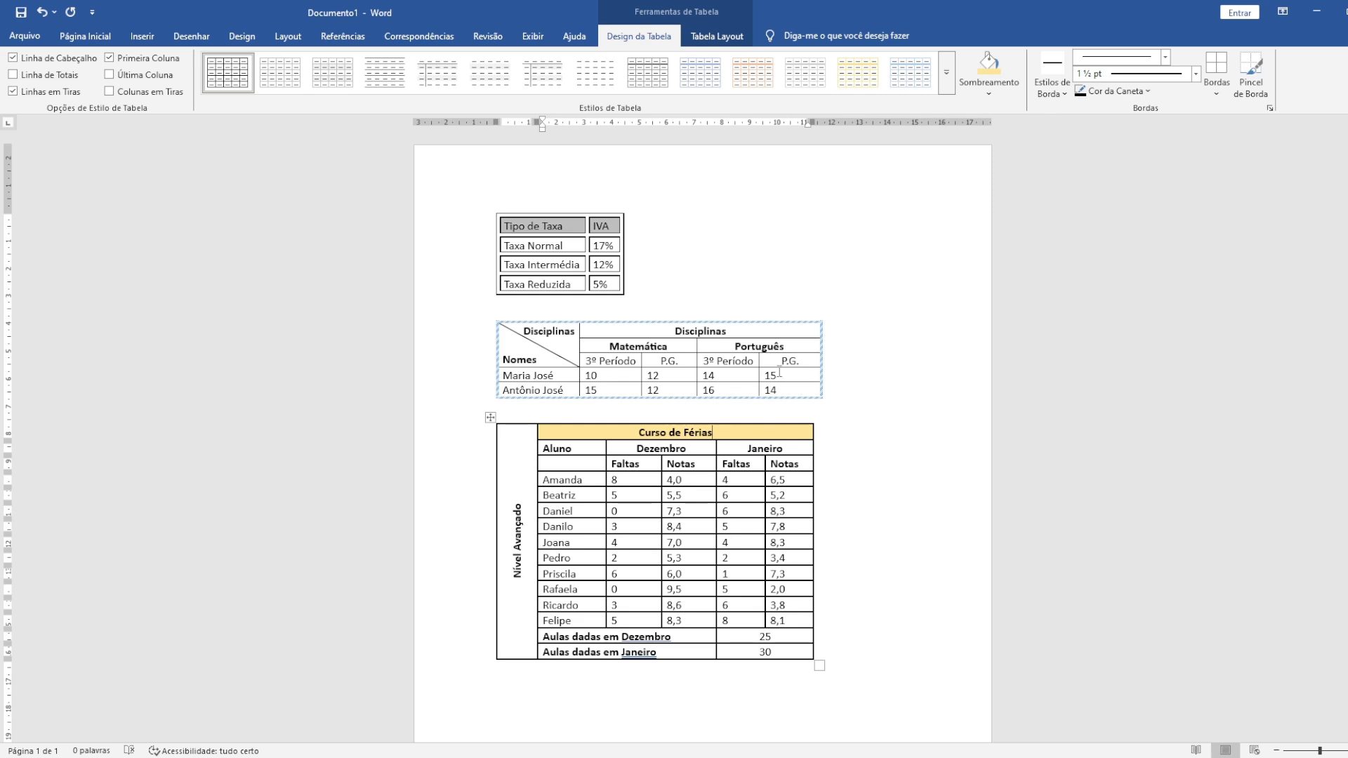
- Check the Conheça nossos números table in TABELAS.pdf and insert a table with 3 columns and 7 rows below the Curso de Férias table
{"action": "scroll", "coordinate": [780, 372], "scroll_direction": "down", "scroll_amount": 3}
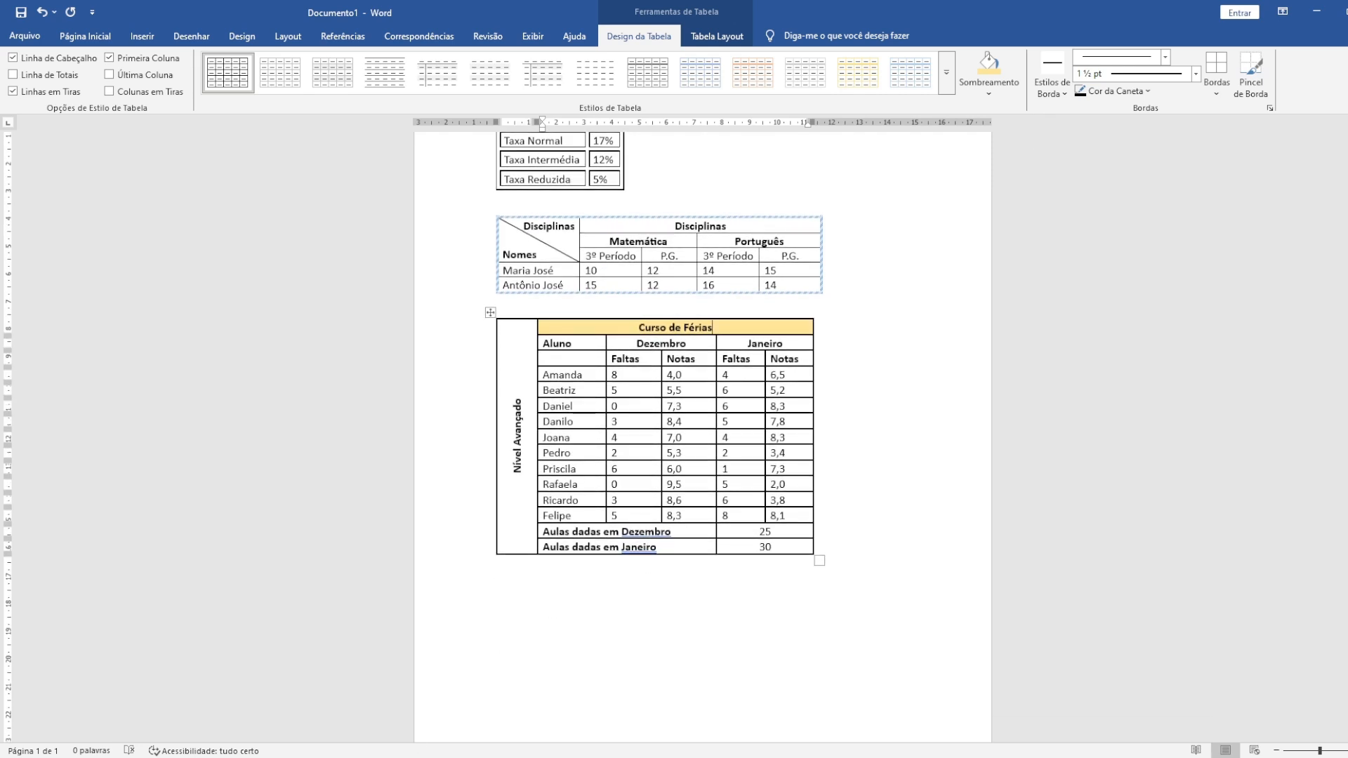
{"action": "key", "text": "alt+Tab"}
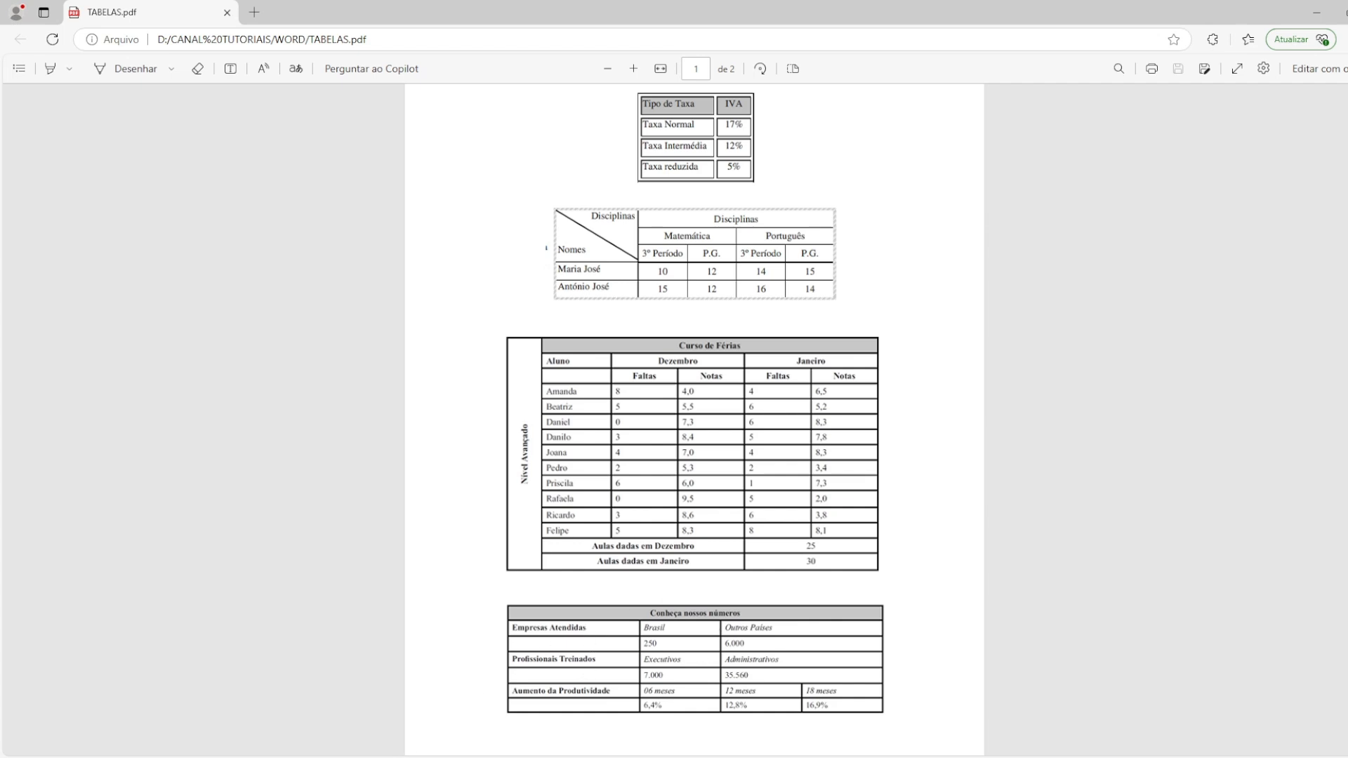
{"action": "left_click", "coordinate": [469, 756]}
{"action": "left_click", "coordinate": [538, 577]}
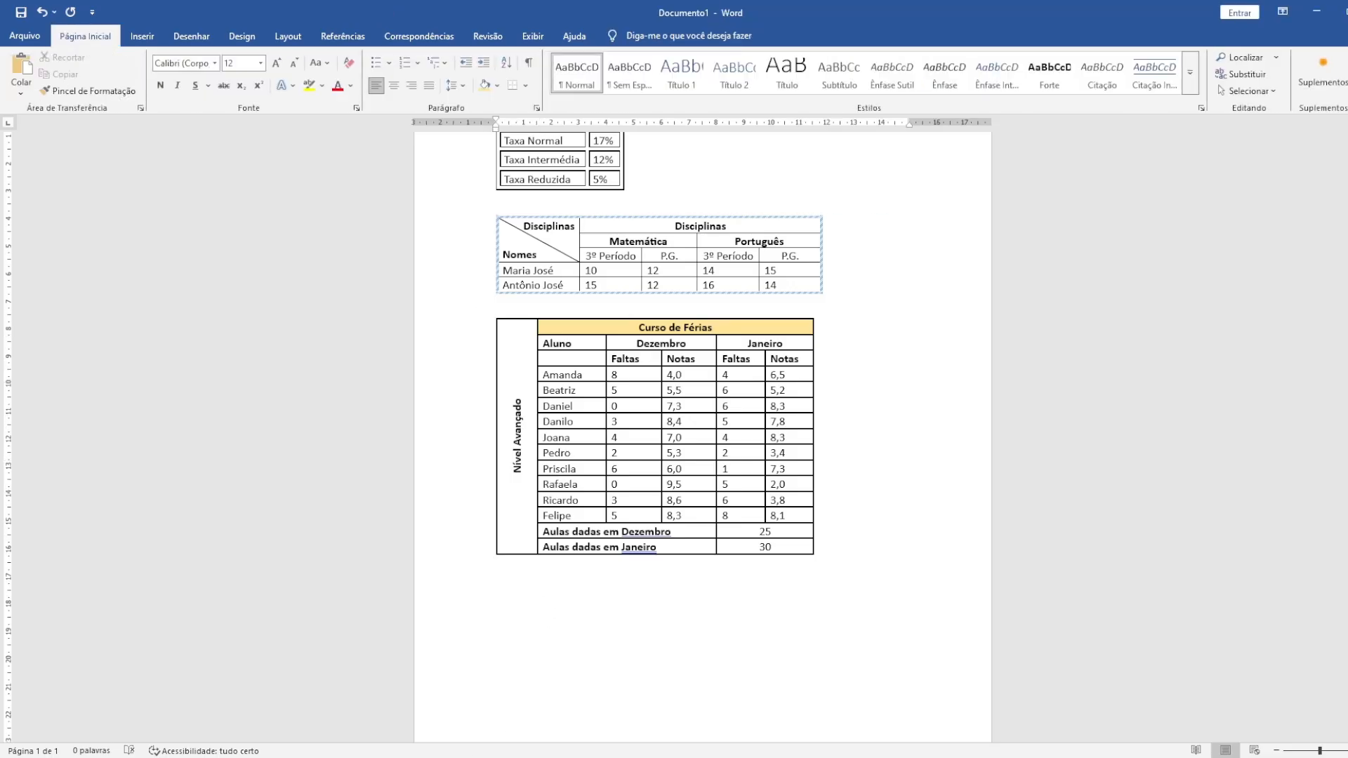
{"action": "scroll", "coordinate": [481, 518], "scroll_direction": "up", "scroll_amount": 2}
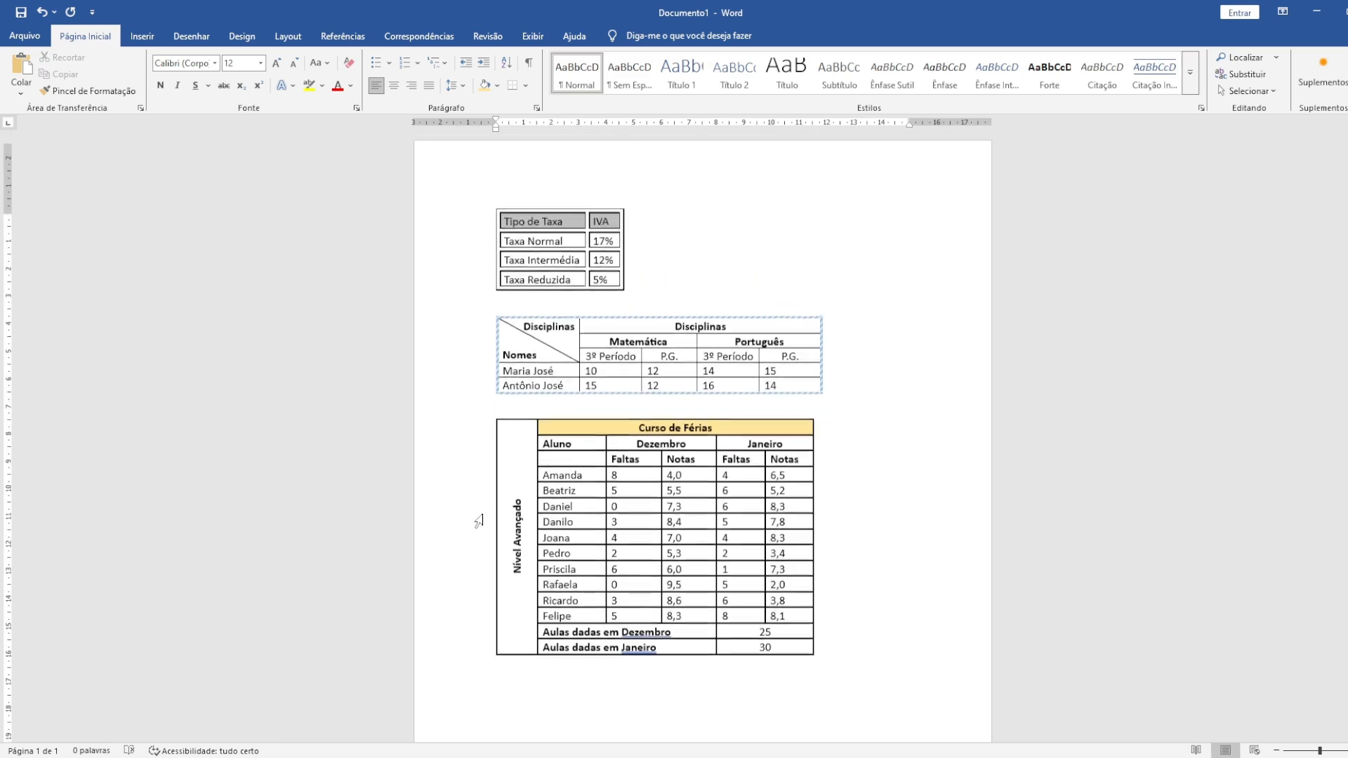
{"action": "scroll", "coordinate": [481, 556], "scroll_direction": "down", "scroll_amount": 4}
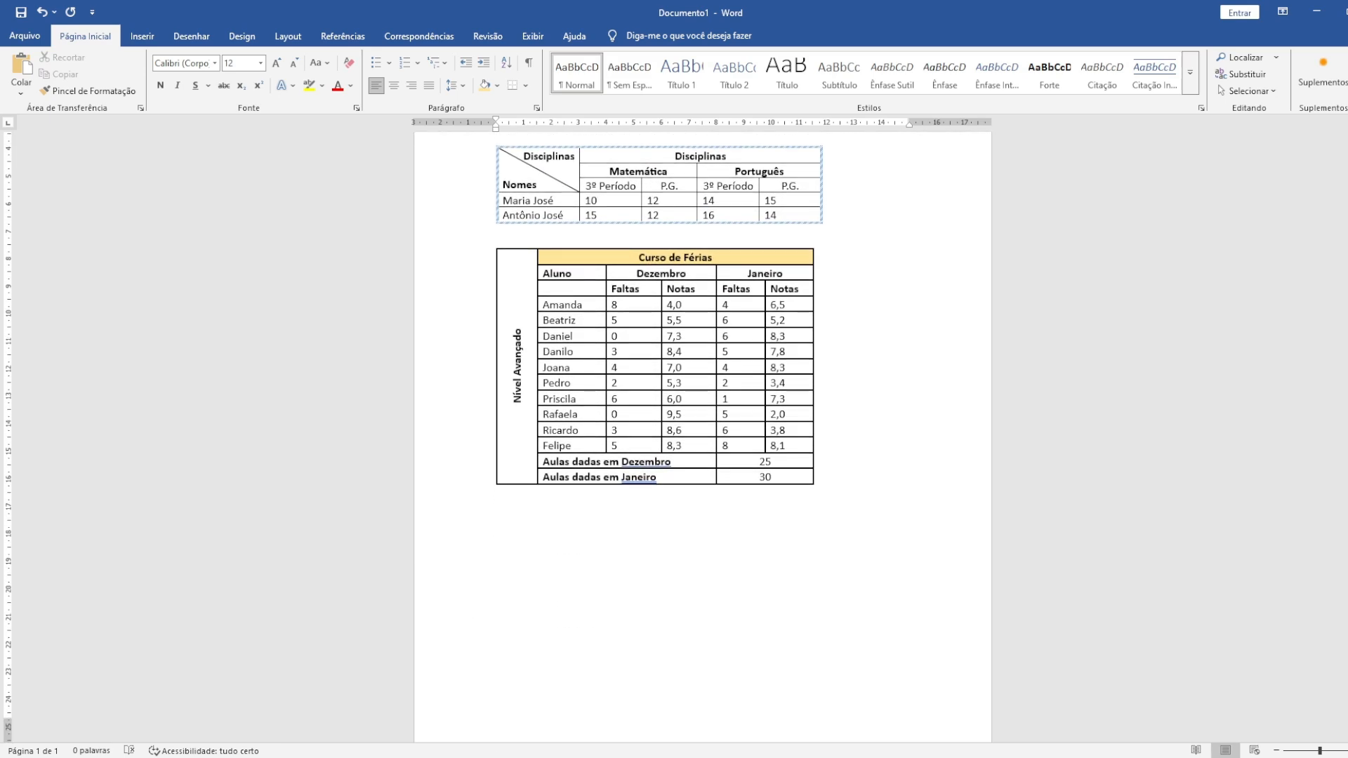
{"action": "key", "text": "alt+Tab"}
{"action": "scroll", "coordinate": [631, 602], "scroll_direction": "down", "scroll_amount": 1}
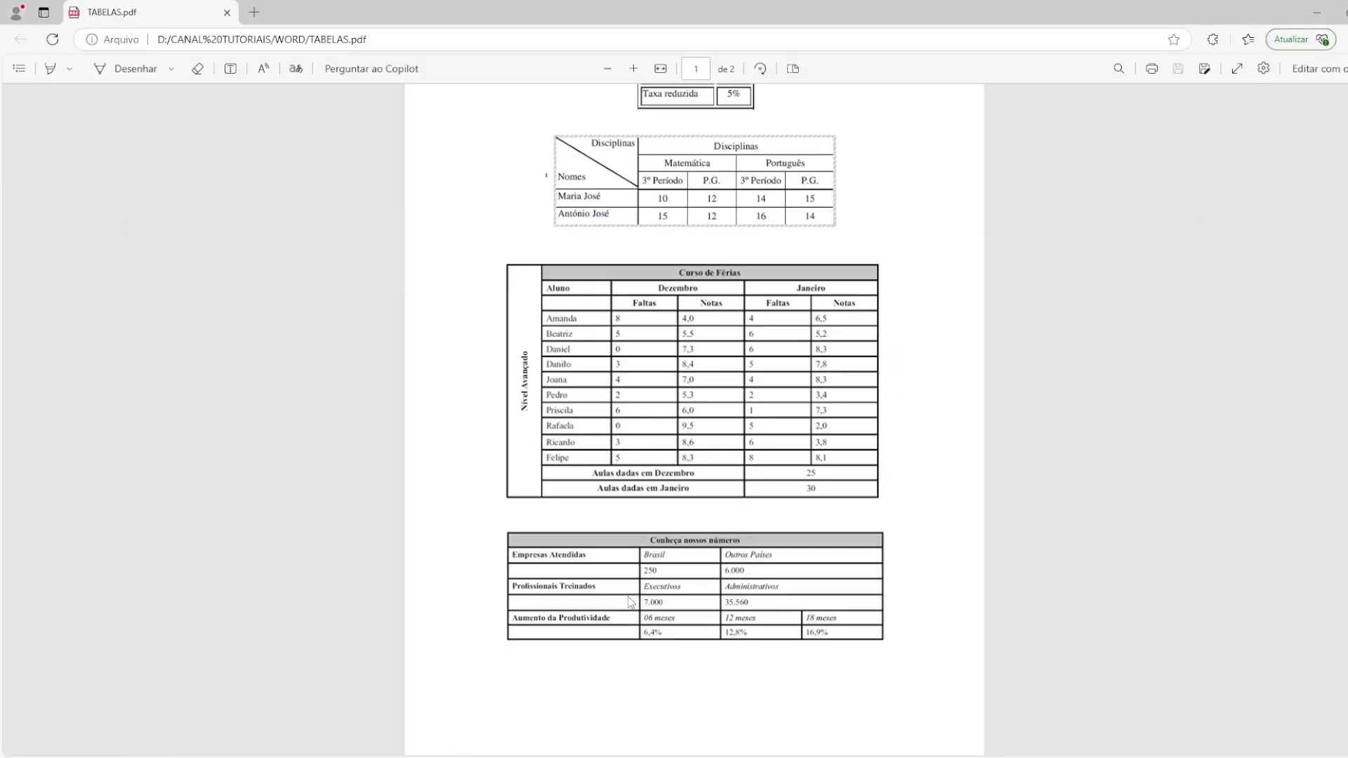
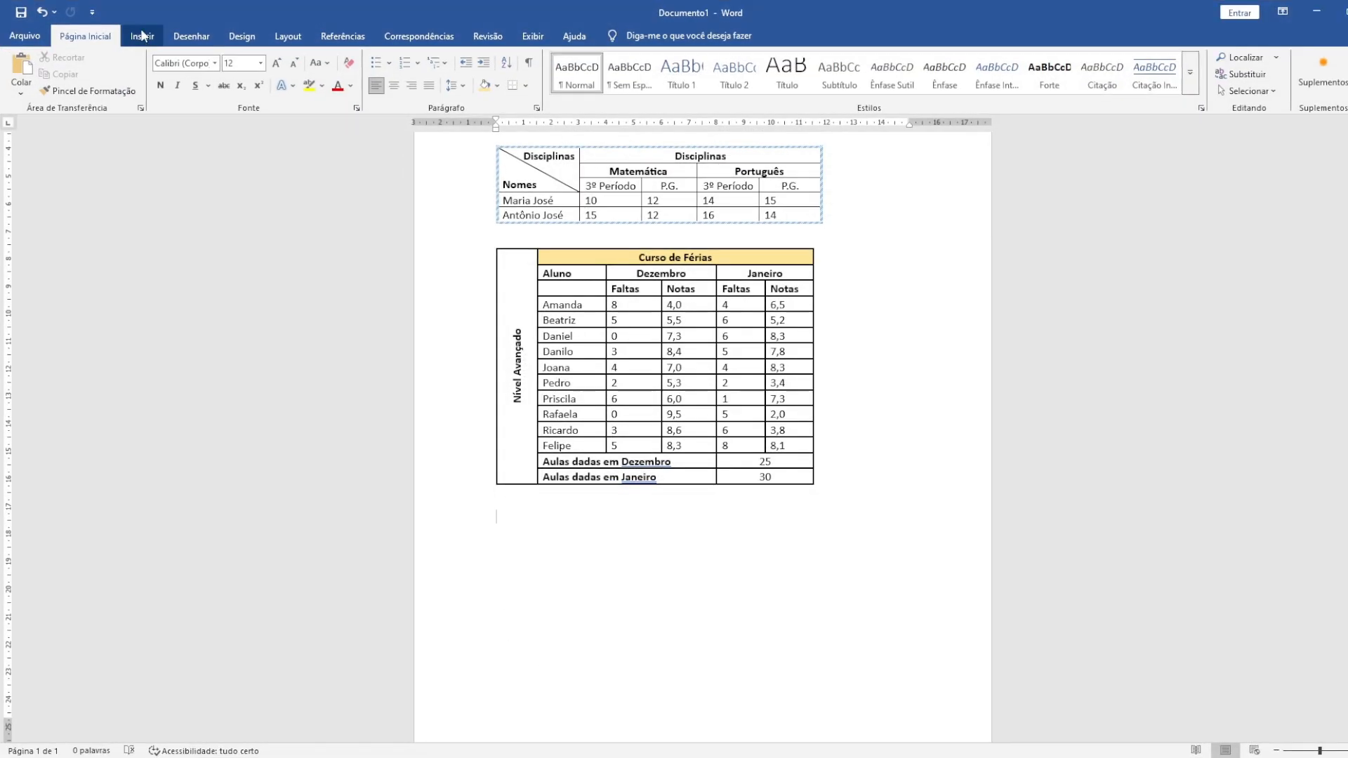
{"action": "left_click", "coordinate": [143, 36]}
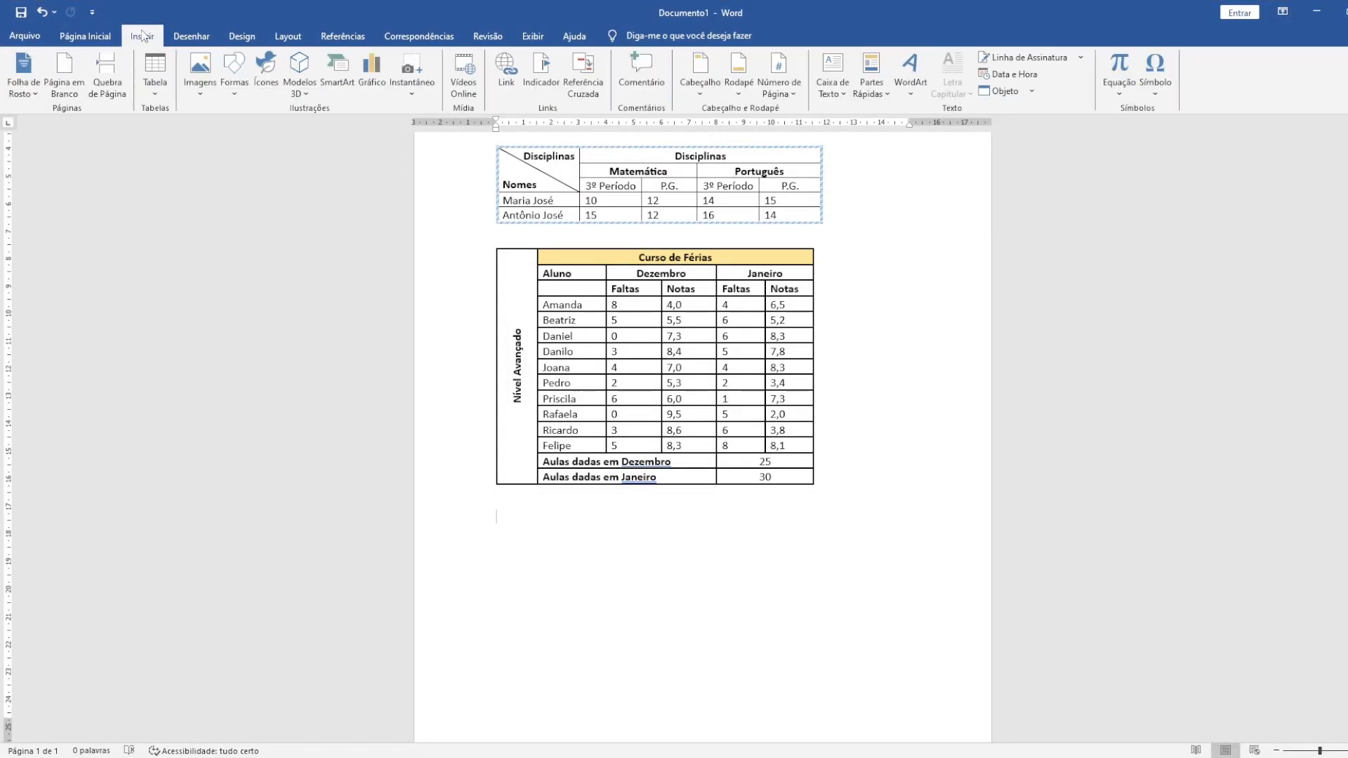
{"action": "left_click", "coordinate": [155, 90]}
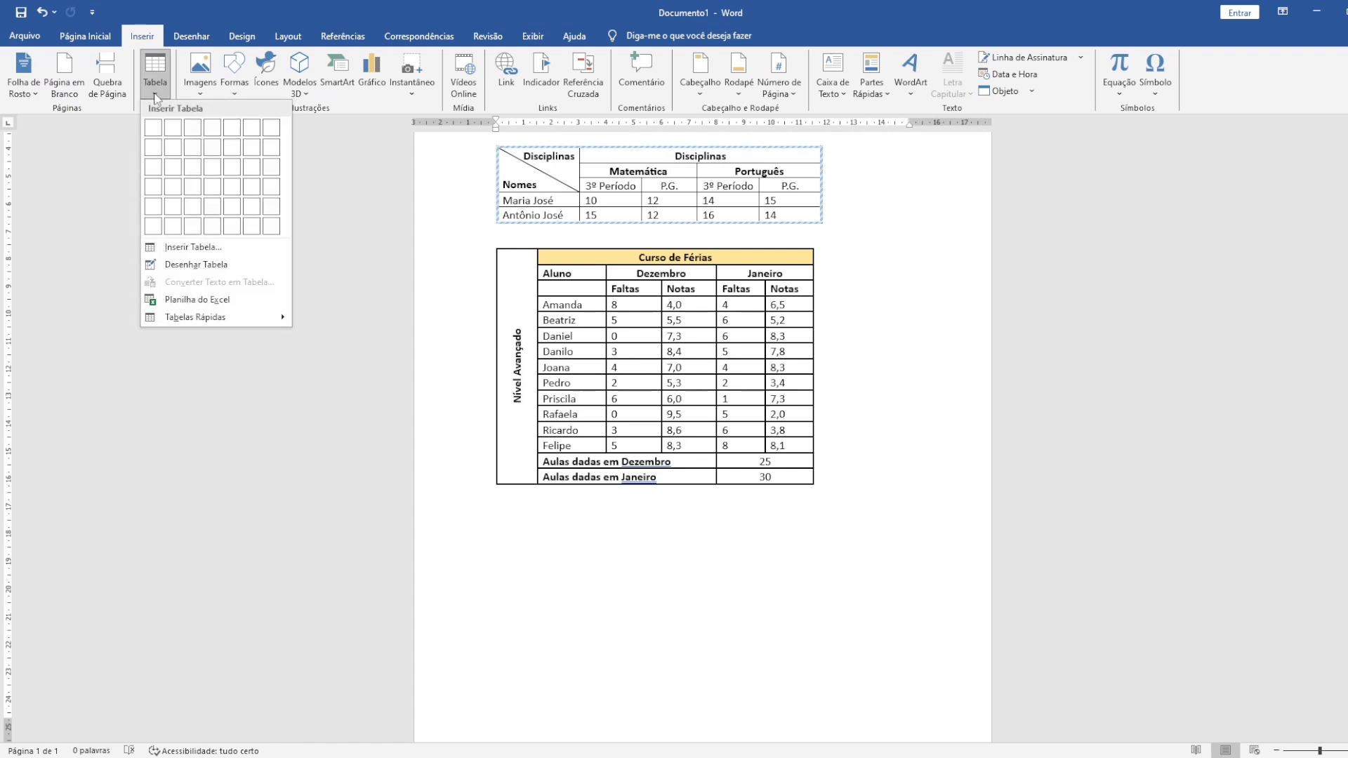
{"action": "left_click", "coordinate": [193, 247]}
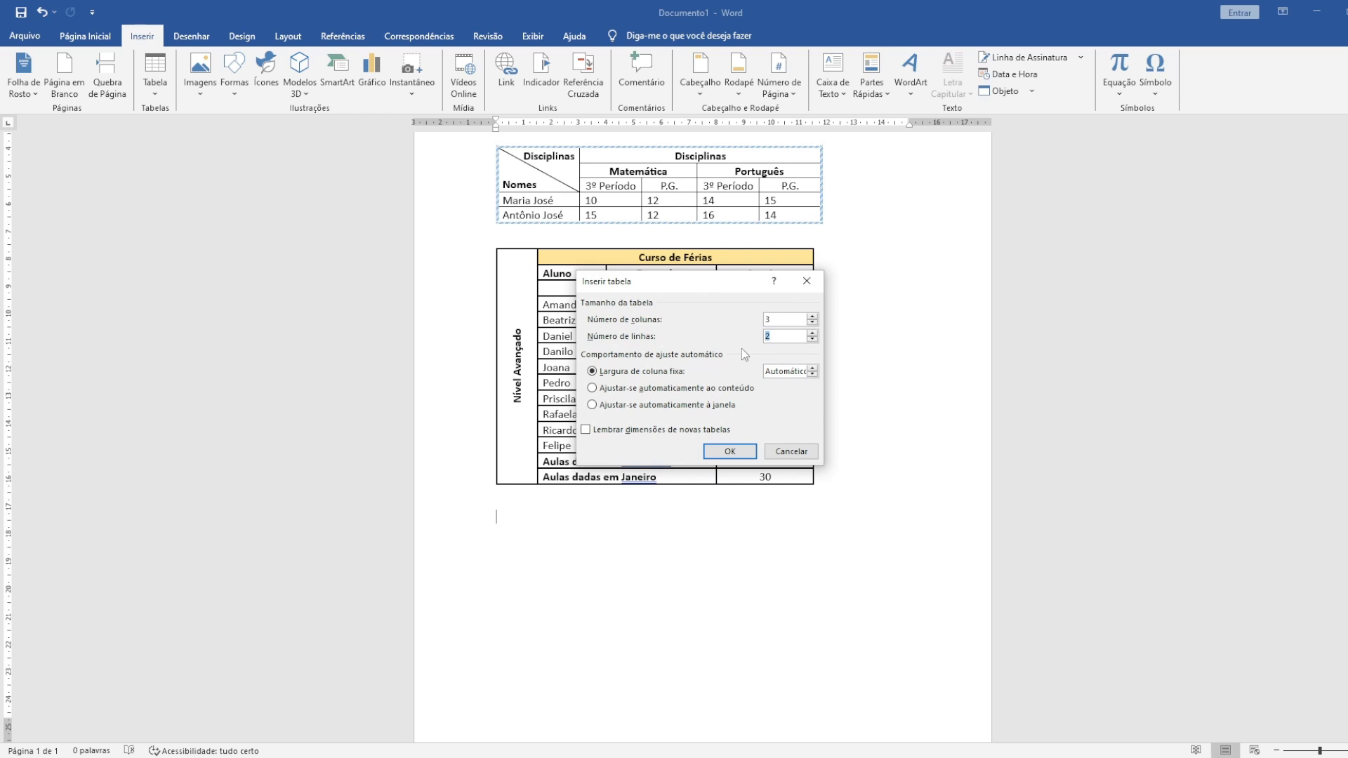
{"action": "type", "text": "7"}
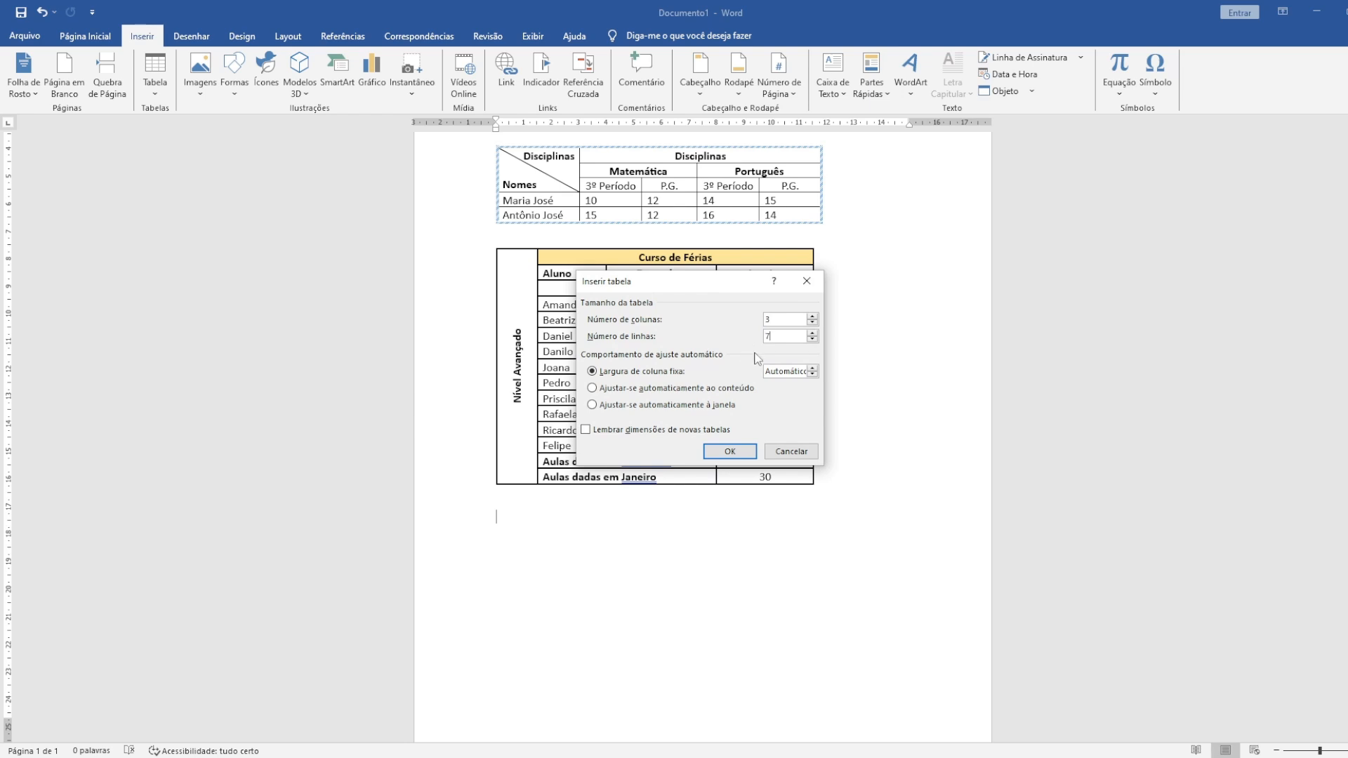
{"action": "left_click", "coordinate": [730, 452]}
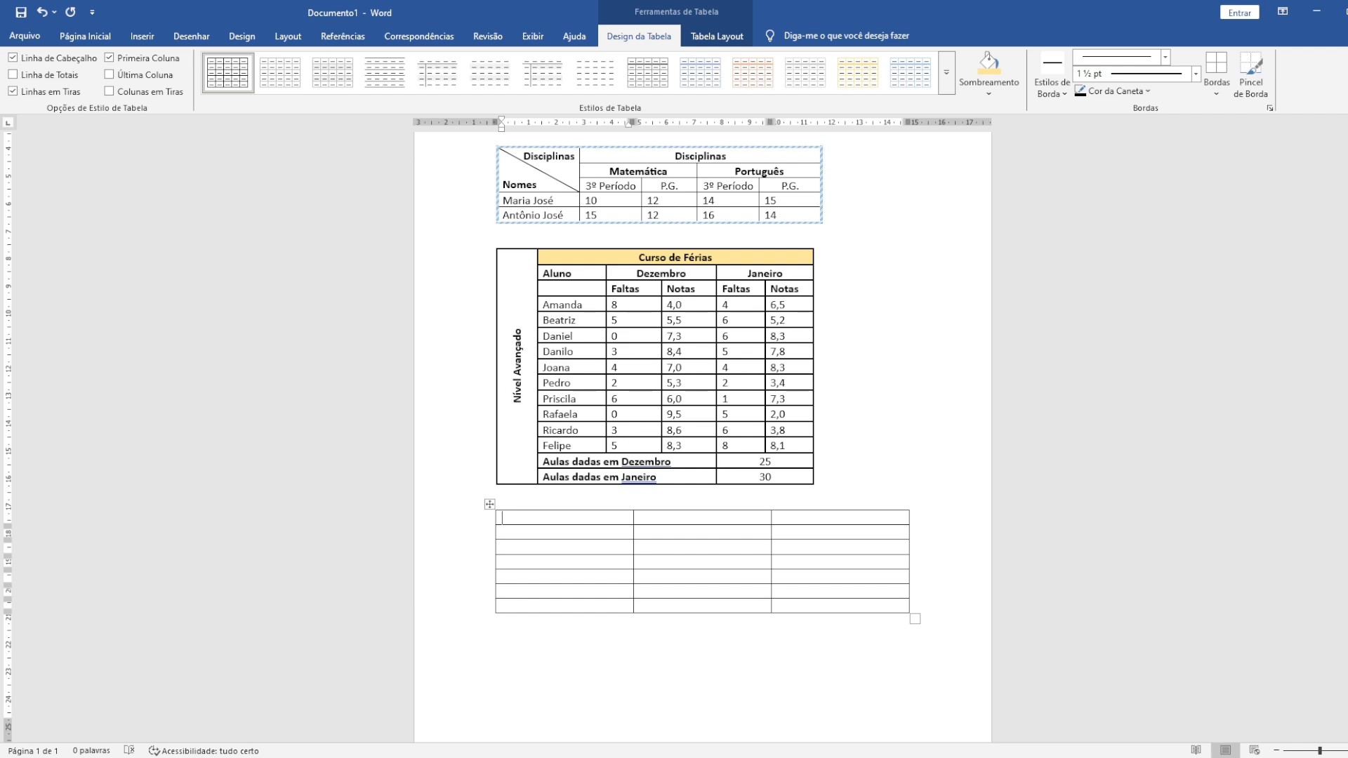
{"action": "key", "text": "alt+Tab"}
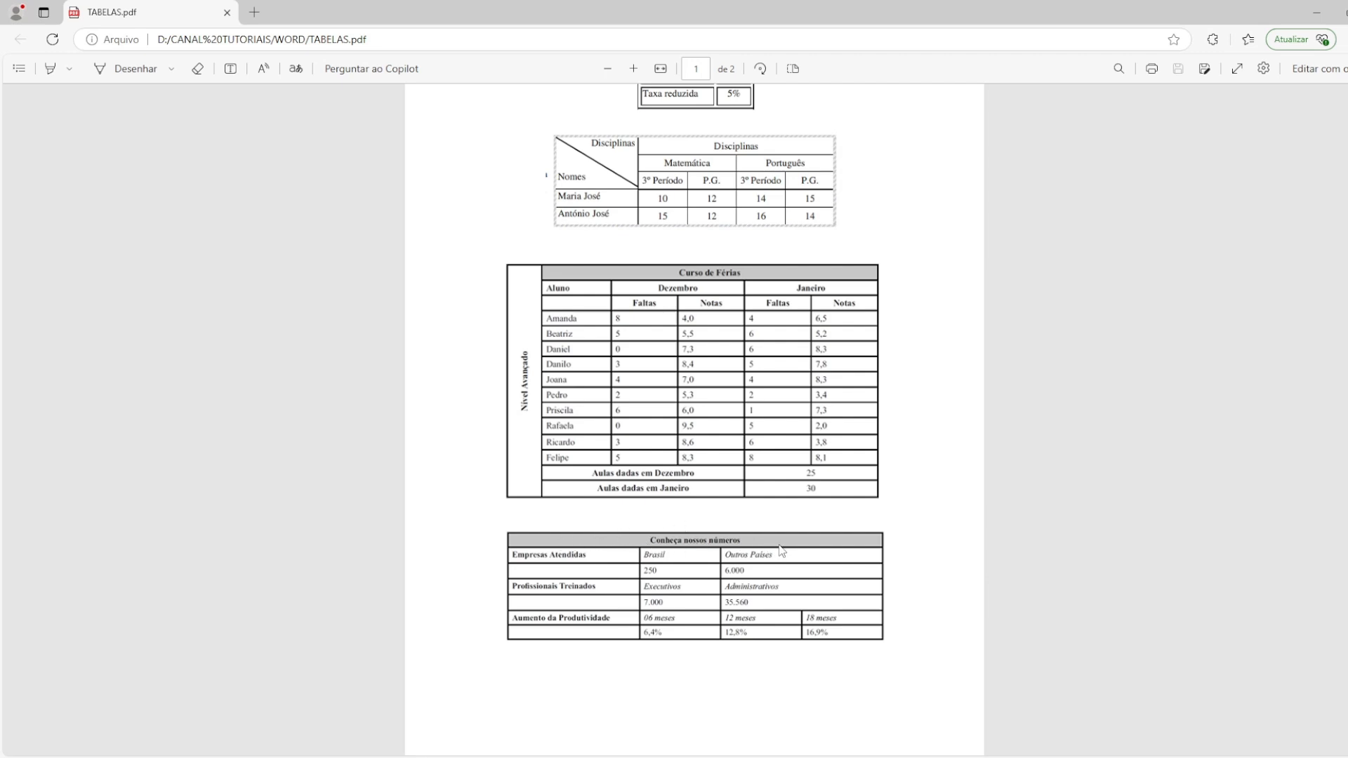
- Merge the first-row cells of the new table and enter the bold, centred title Conheça nossos números
{"action": "key", "text": "alt+Tab"}
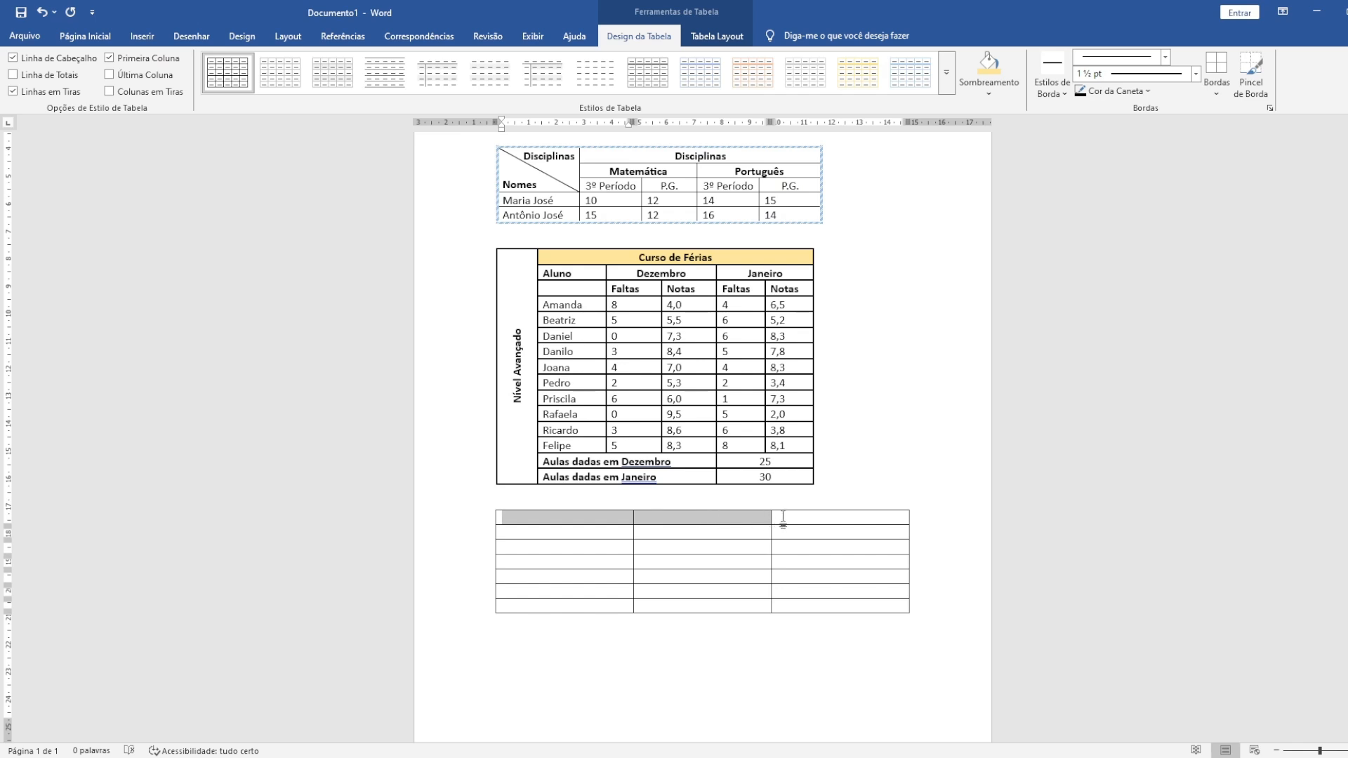
{"action": "left_click_drag", "start_coordinate": [783, 519], "coordinate": [787, 520]}
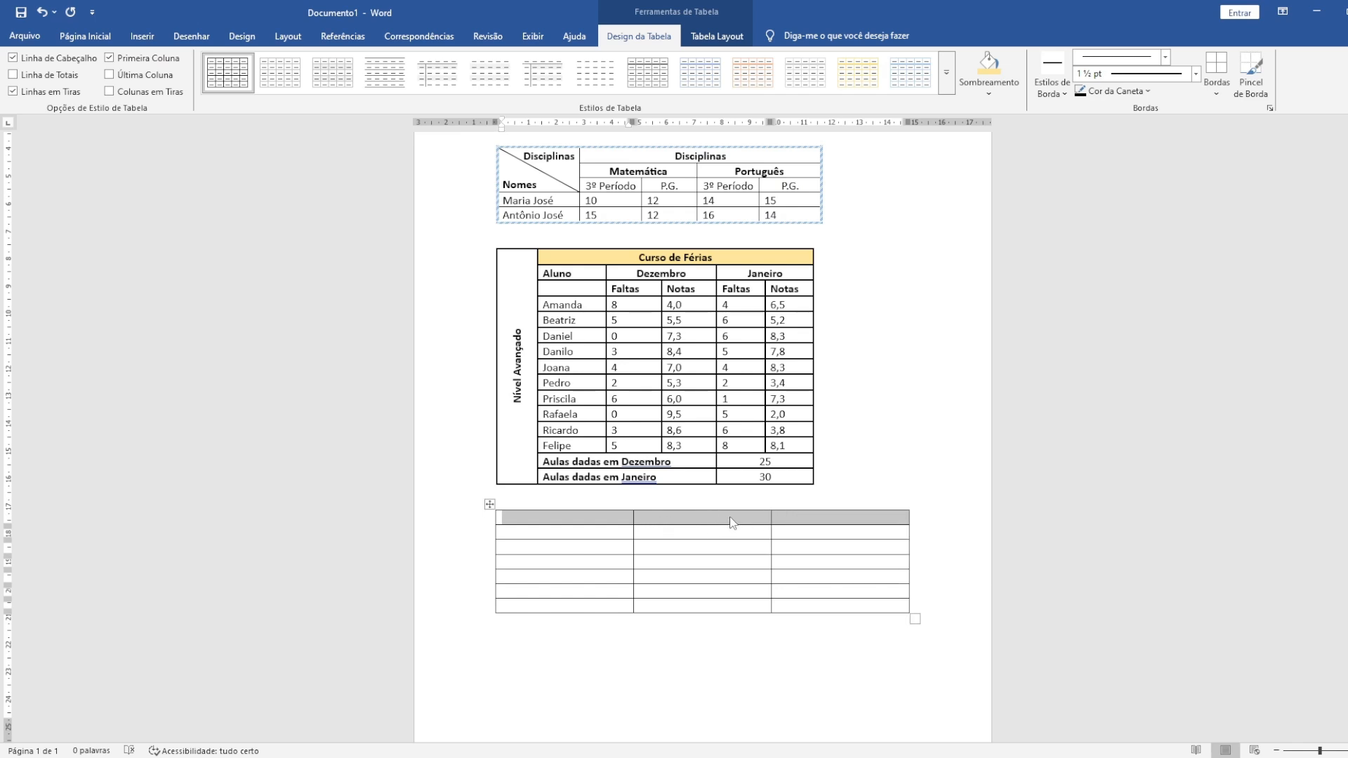
{"action": "left_click", "coordinate": [713, 37]}
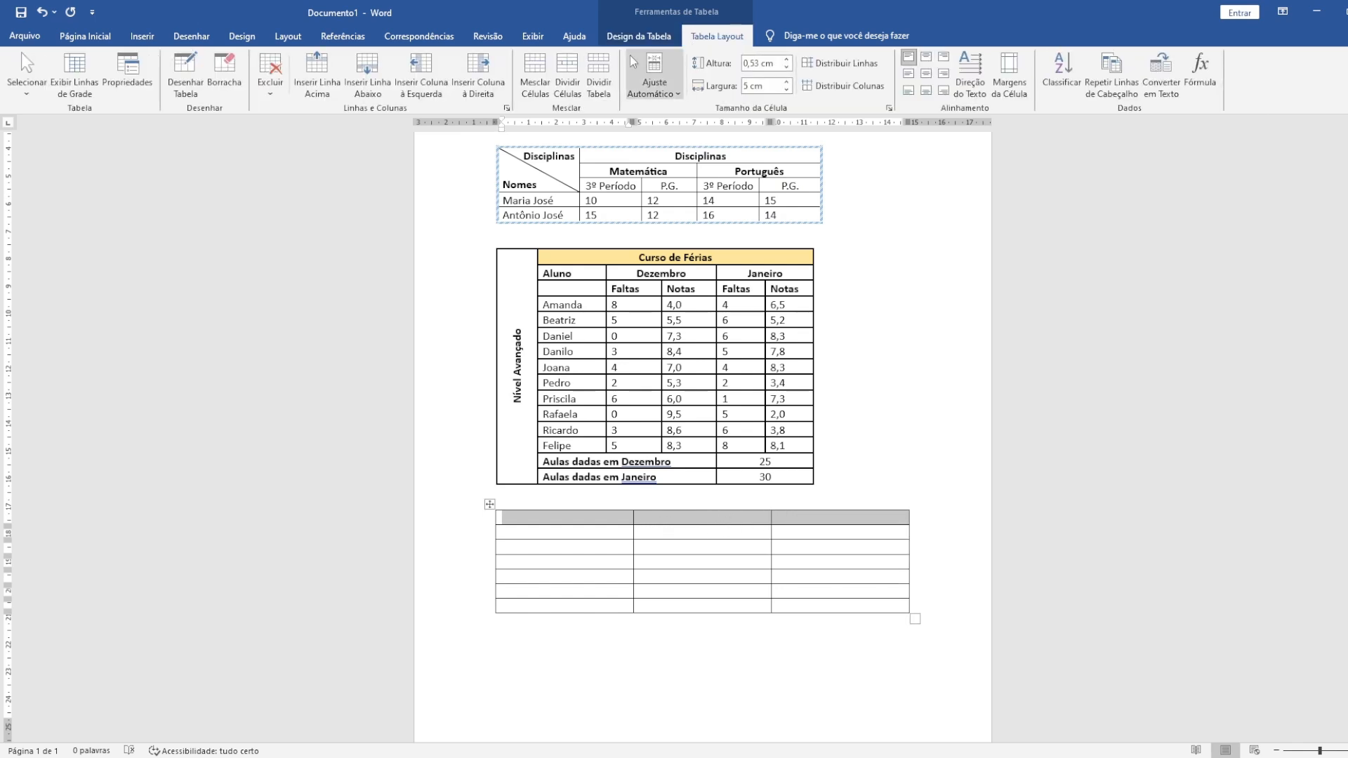
{"action": "left_click", "coordinate": [548, 85]}
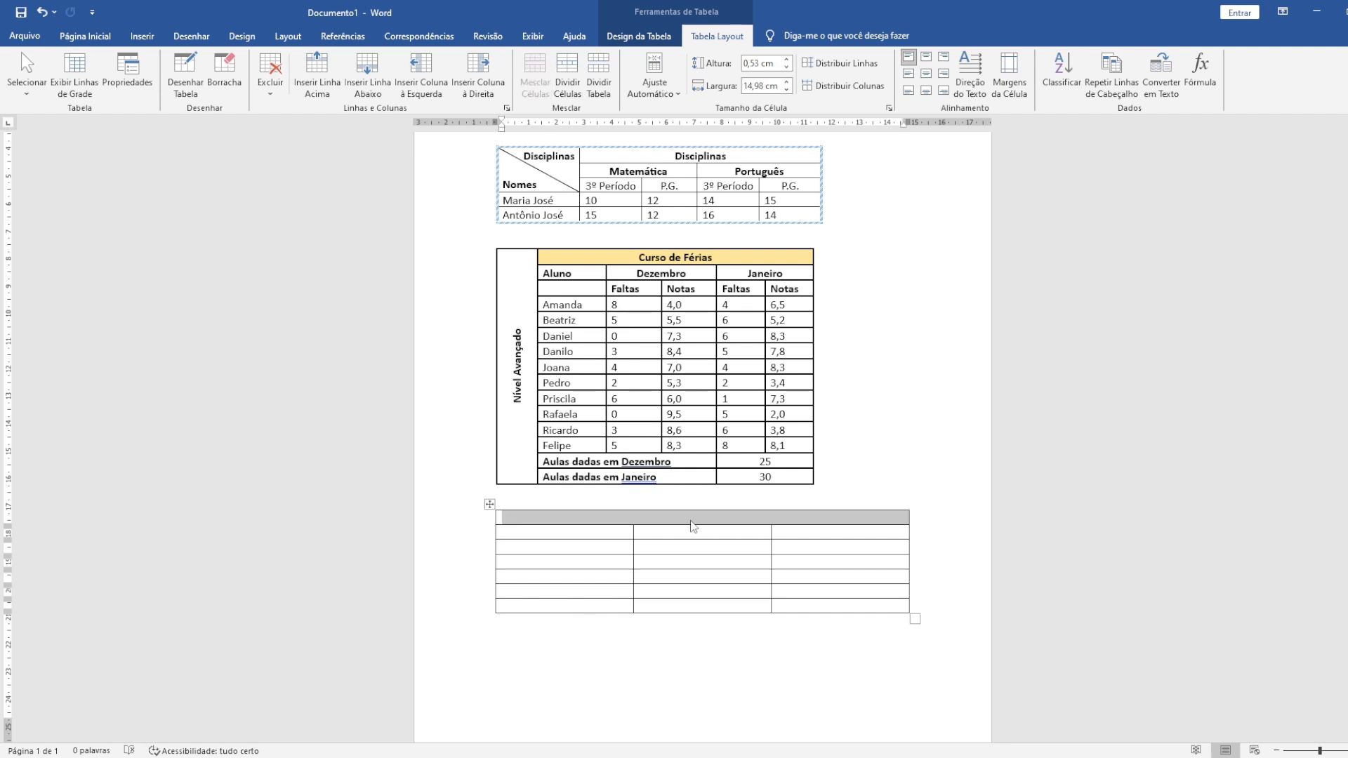
{"action": "left_click", "coordinate": [691, 521]}
{"action": "left_click", "coordinate": [425, 757]}
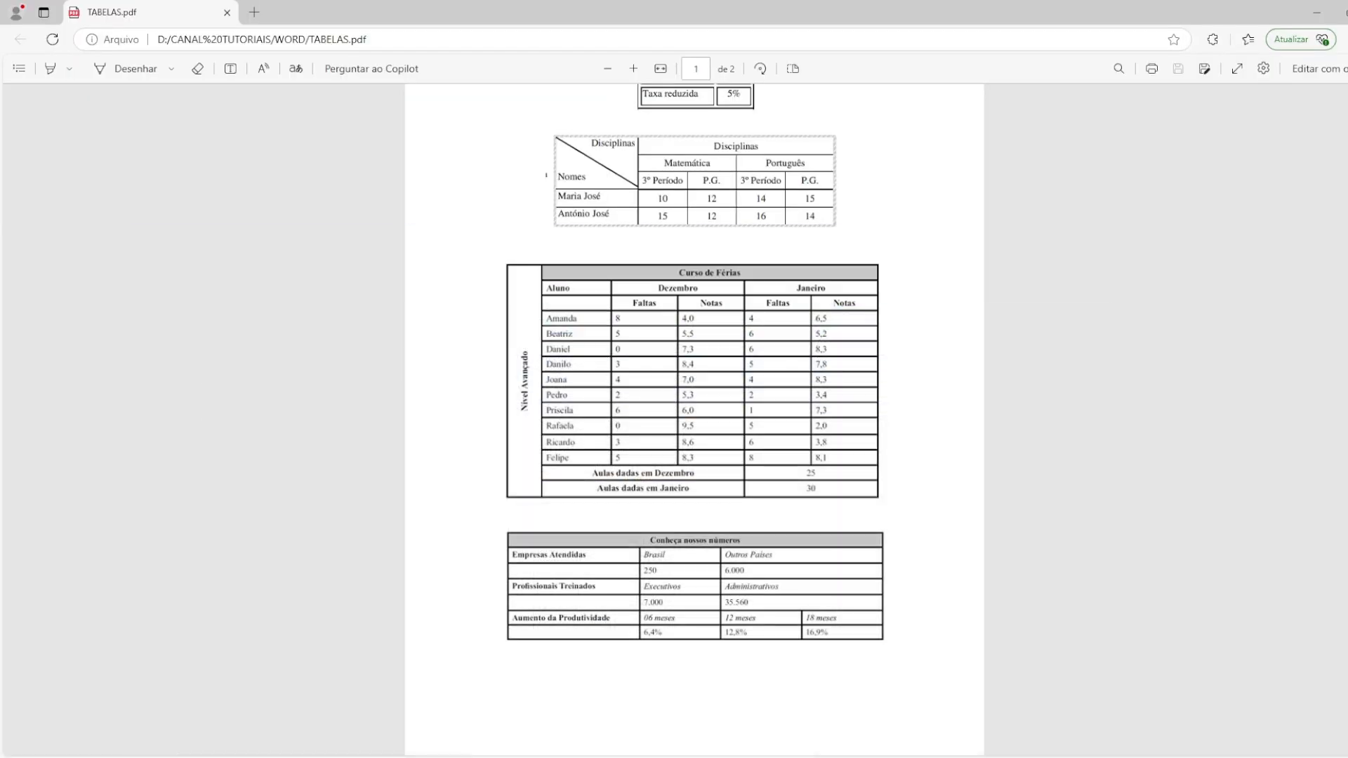
{"action": "key", "text": "alt+Tab"}
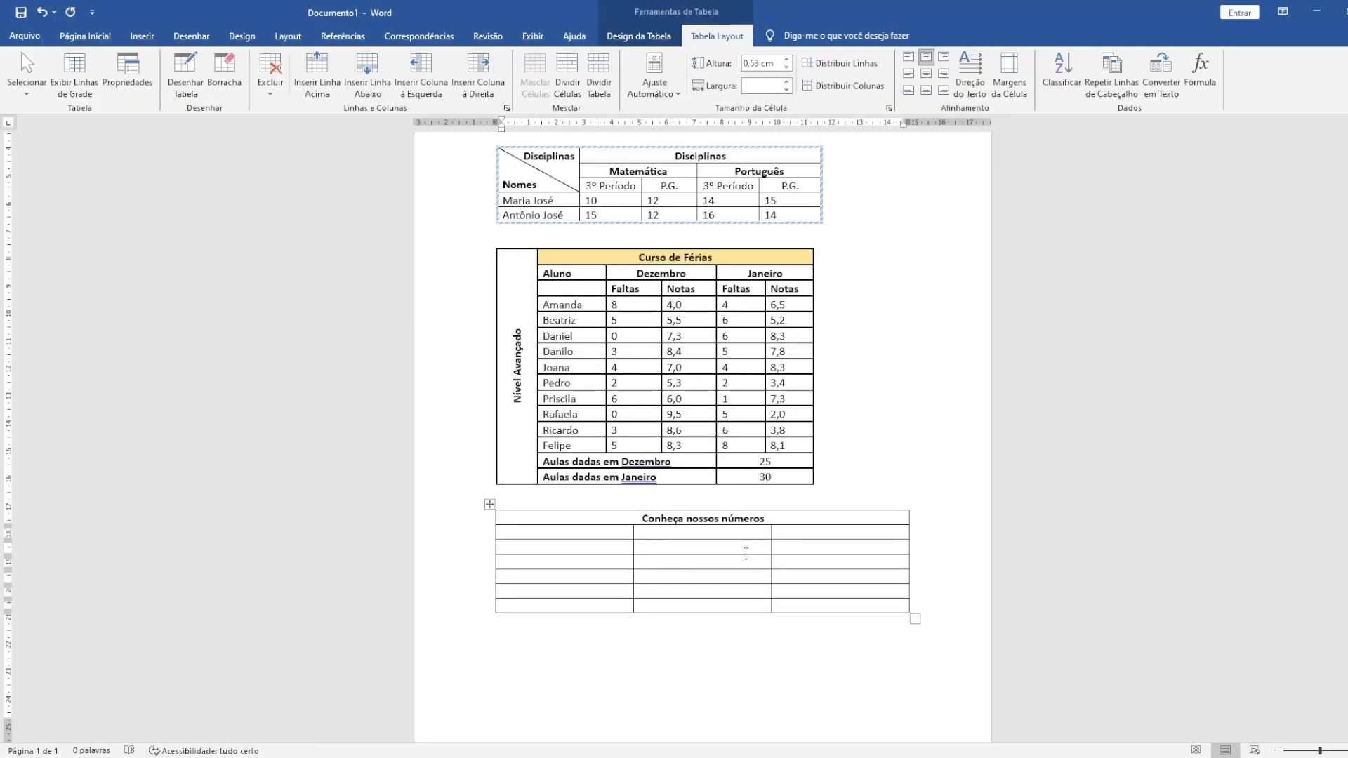
- Enter Empresas Atendidas (Brasil 250, Outros Países 6.000), Profissionais Treinados (Executivos 7.000, Administrativos 35.560) and Aumento da Produtividade (06 meses 6,4%) below the title
{"action": "key", "text": "alt+Tab"}
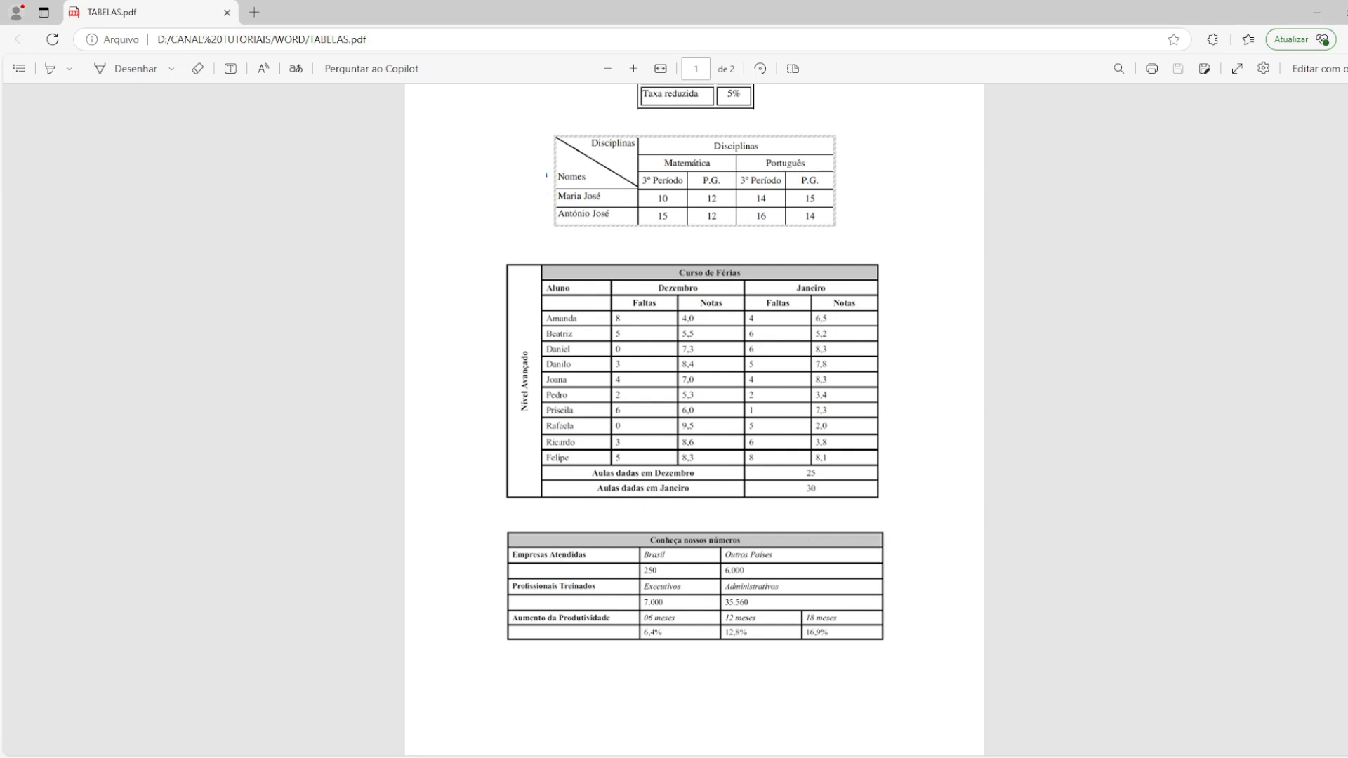
{"action": "key", "text": "alt+Tab"}
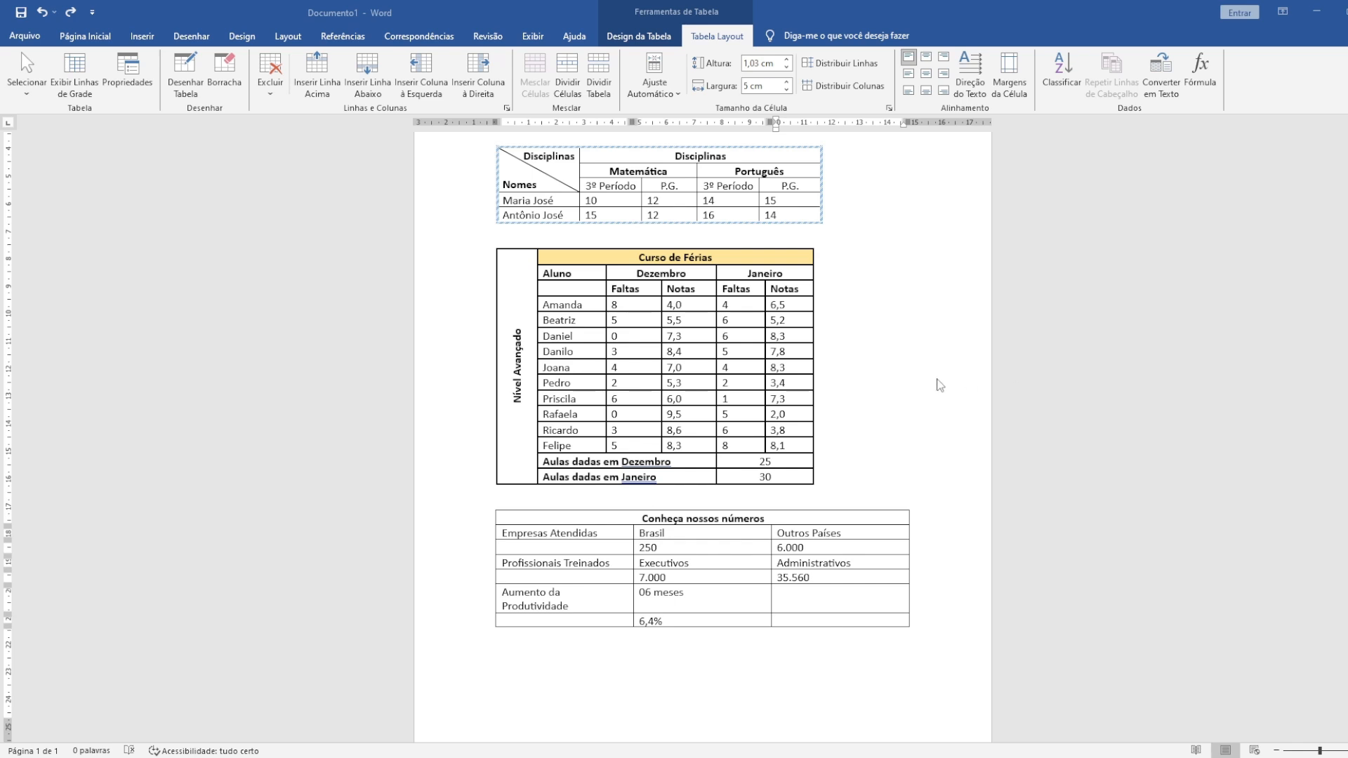
{"action": "left_click", "coordinate": [799, 606]}
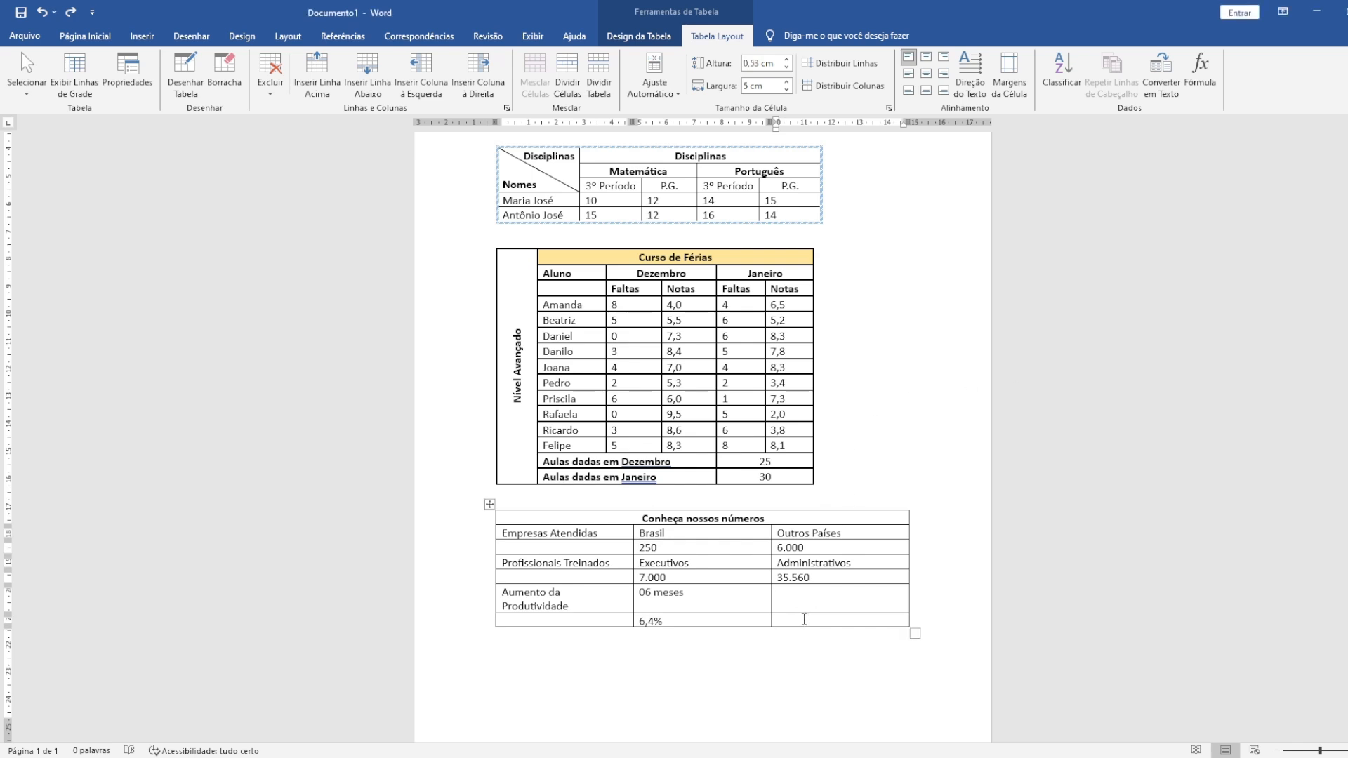
{"action": "left_click", "coordinate": [814, 592]}
- Compare with TABELAS.pdf and make the first-column labels of the Conheça nossos números table bold
{"action": "left_click", "coordinate": [353, 757]}
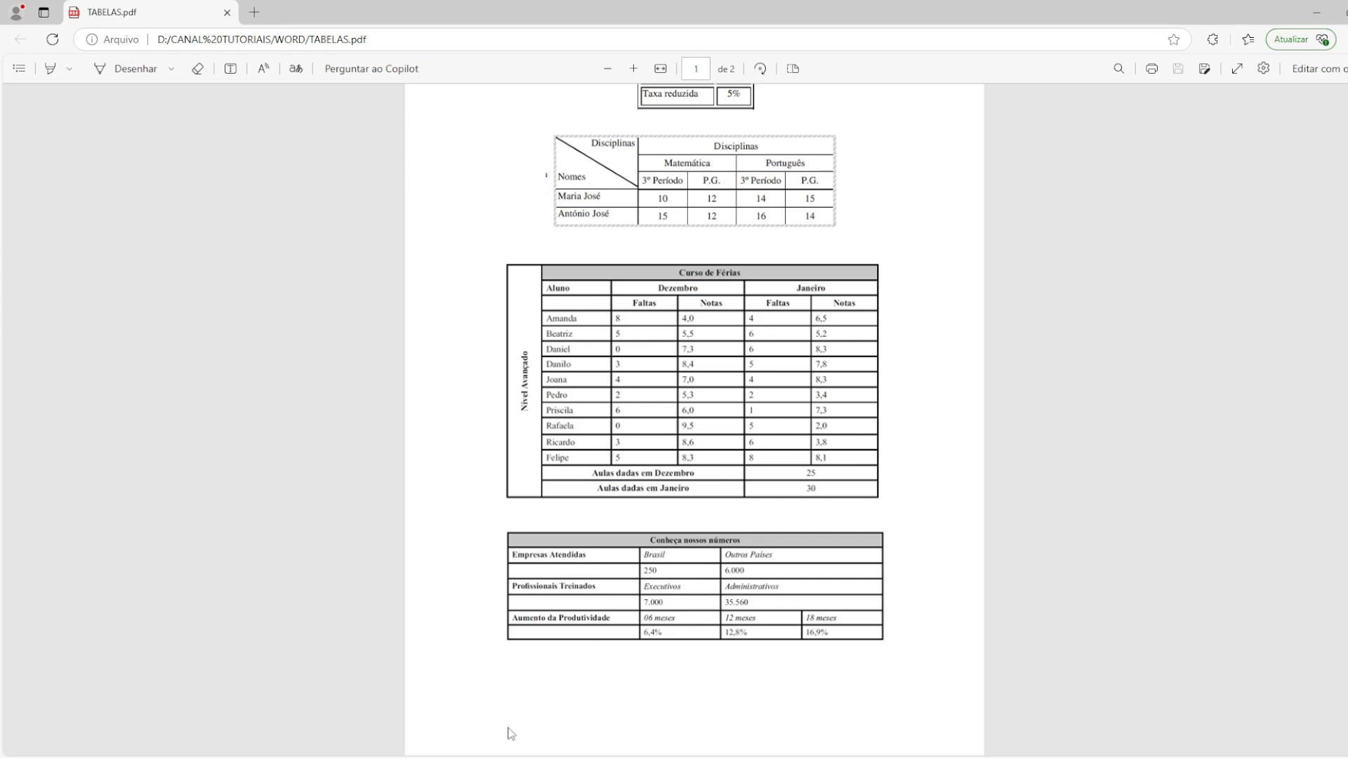
{"action": "key", "text": "alt+Tab"}
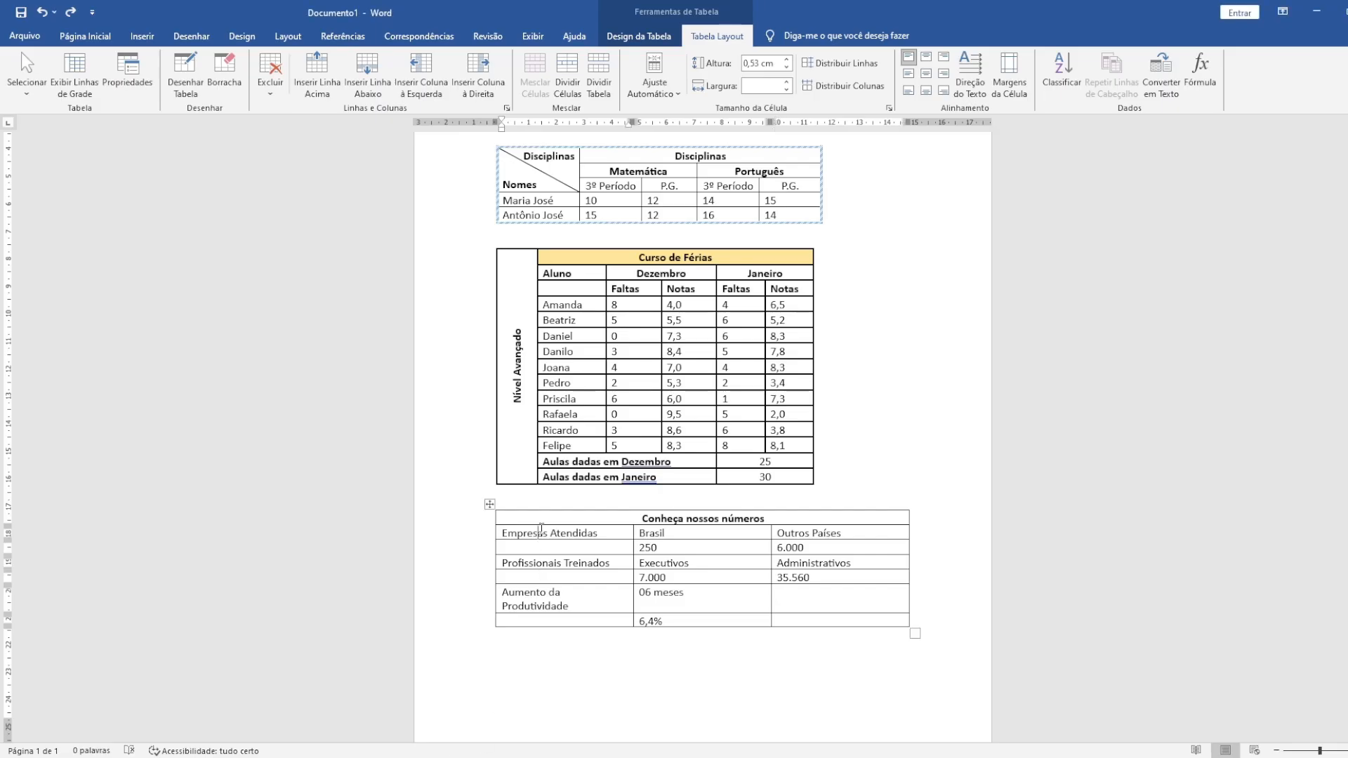
{"action": "left_click_drag", "start_coordinate": [541, 528], "coordinate": [549, 623]}
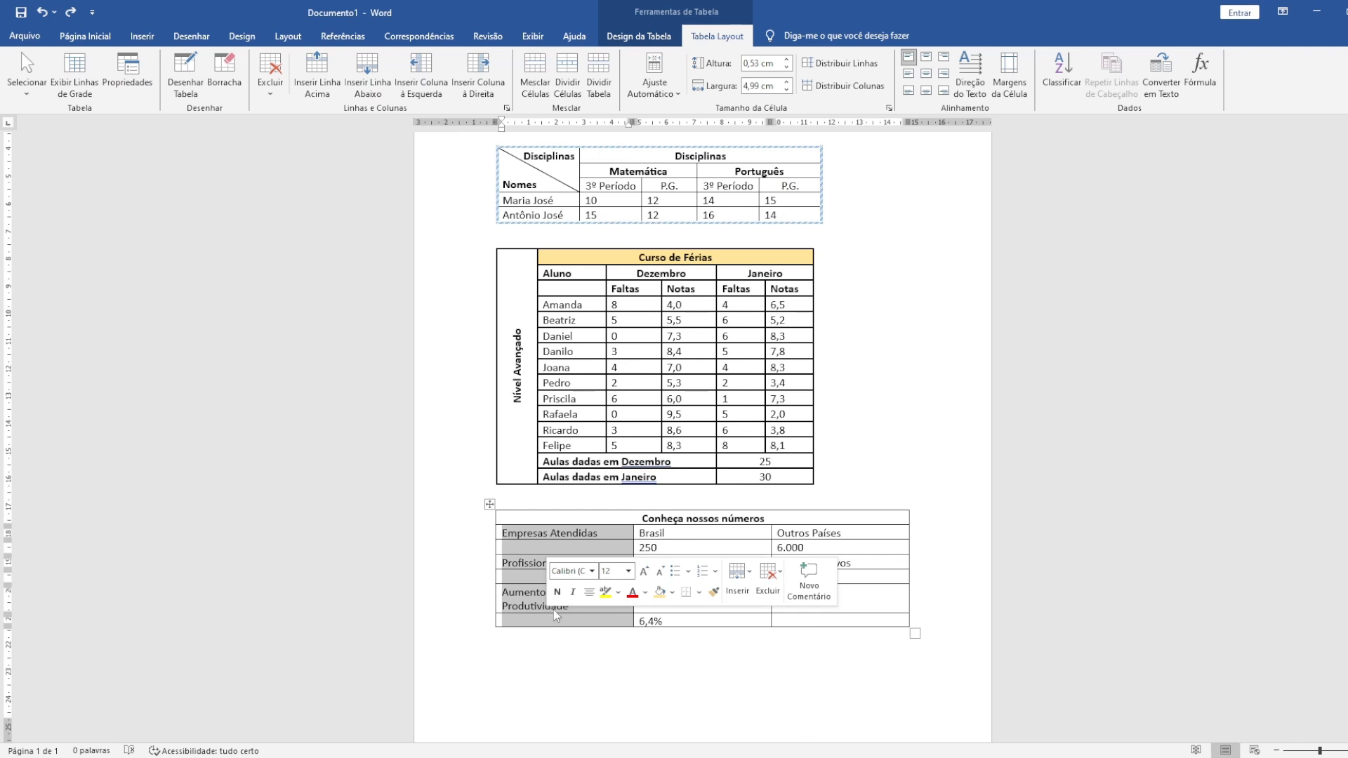
{"action": "left_click", "coordinate": [557, 592]}
{"action": "left_click", "coordinate": [575, 601]}
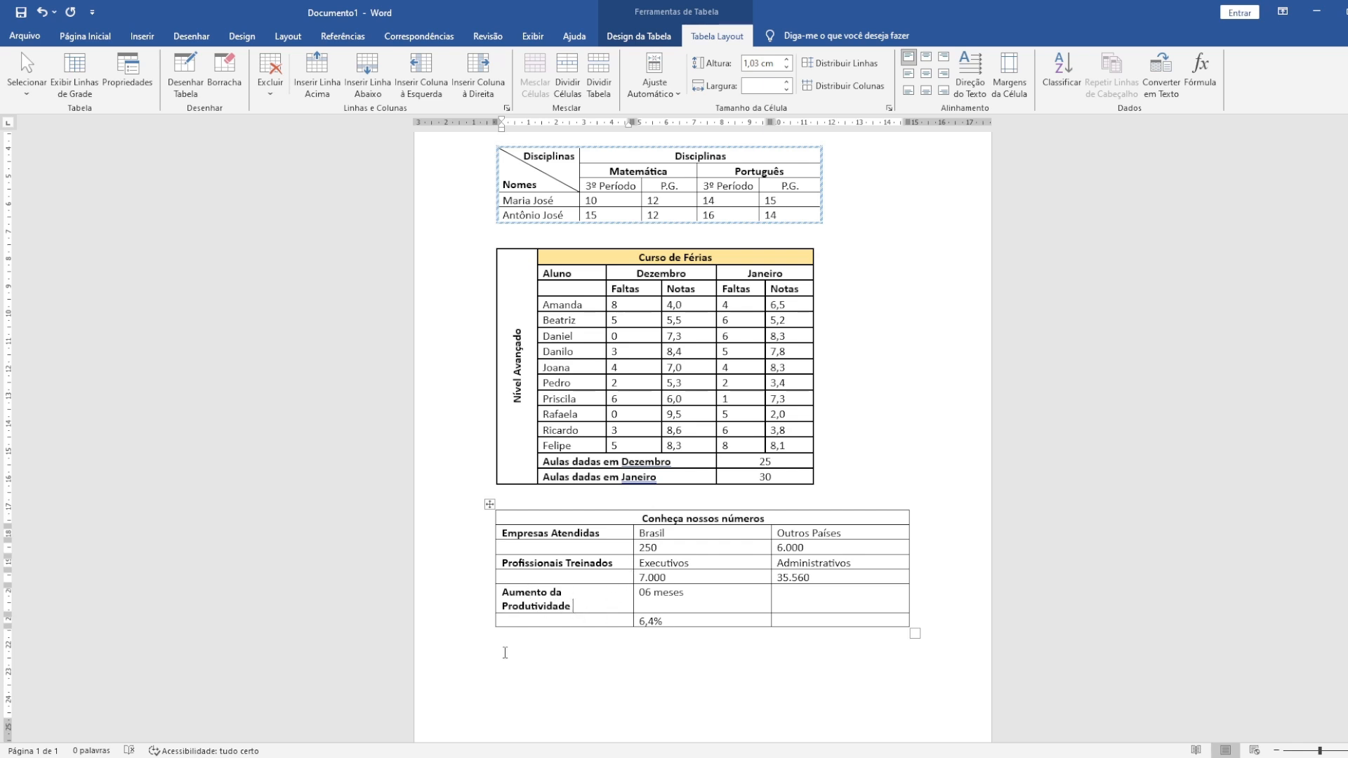
- Set the font size of the whole Conheça nossos números table to 10
{"action": "left_click", "coordinate": [461, 757]}
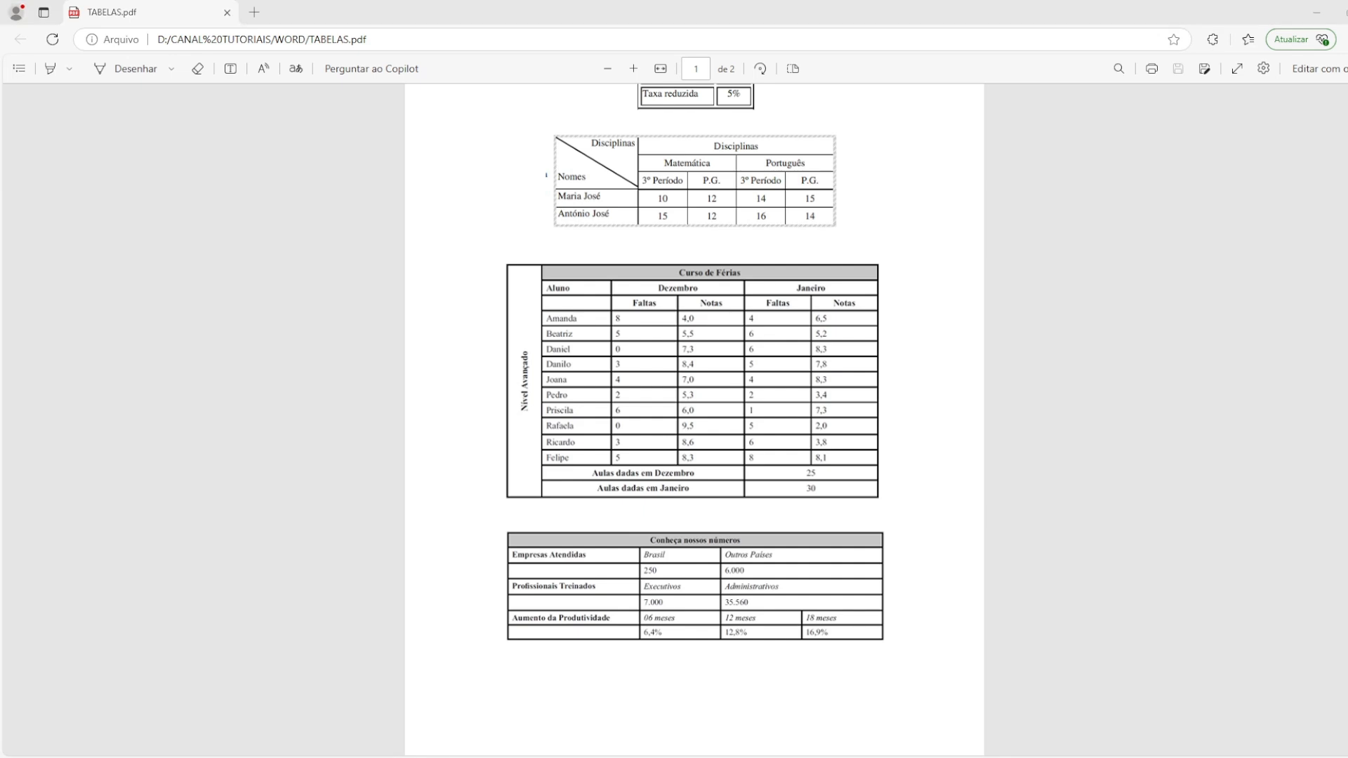
{"action": "left_click", "coordinate": [459, 757]}
{"action": "left_click_drag", "start_coordinate": [577, 523], "coordinate": [811, 602]}
{"action": "left_click", "coordinate": [673, 546]}
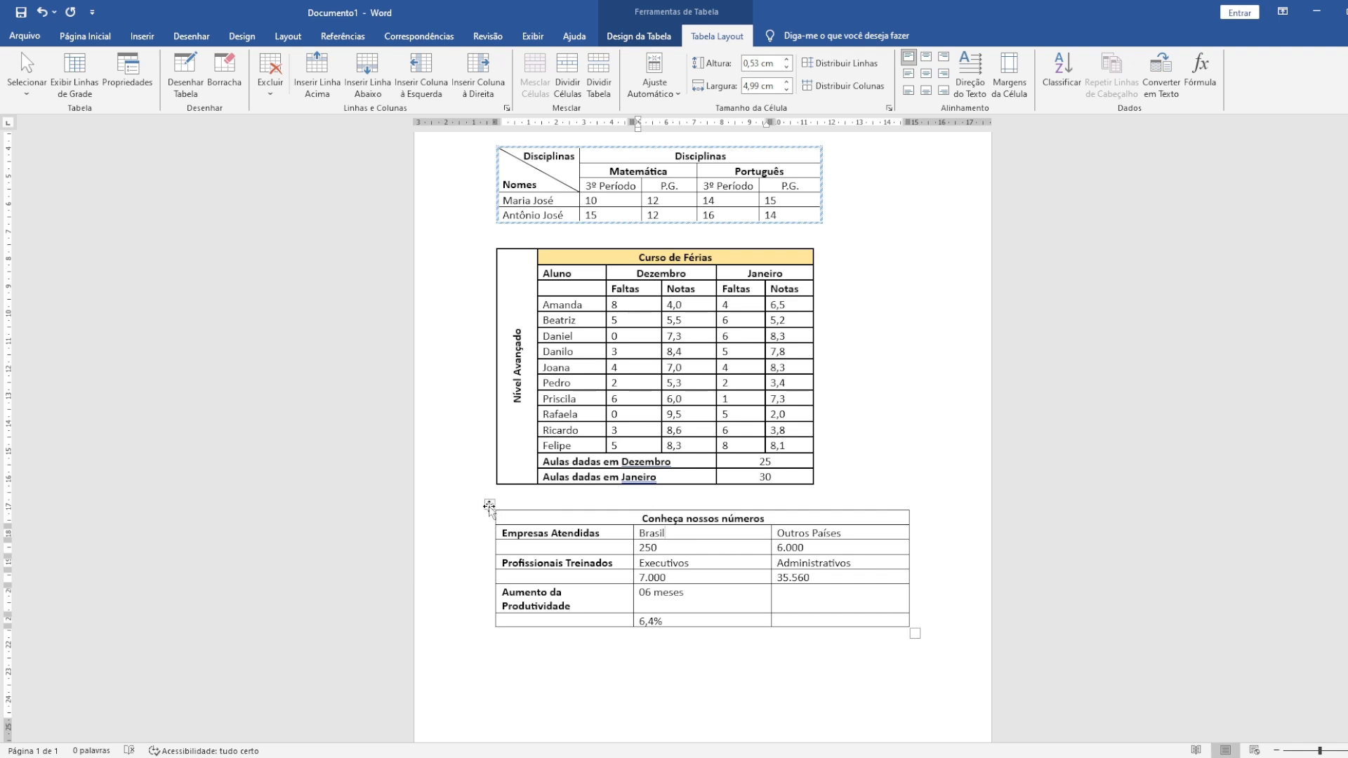
{"action": "left_click", "coordinate": [489, 503]}
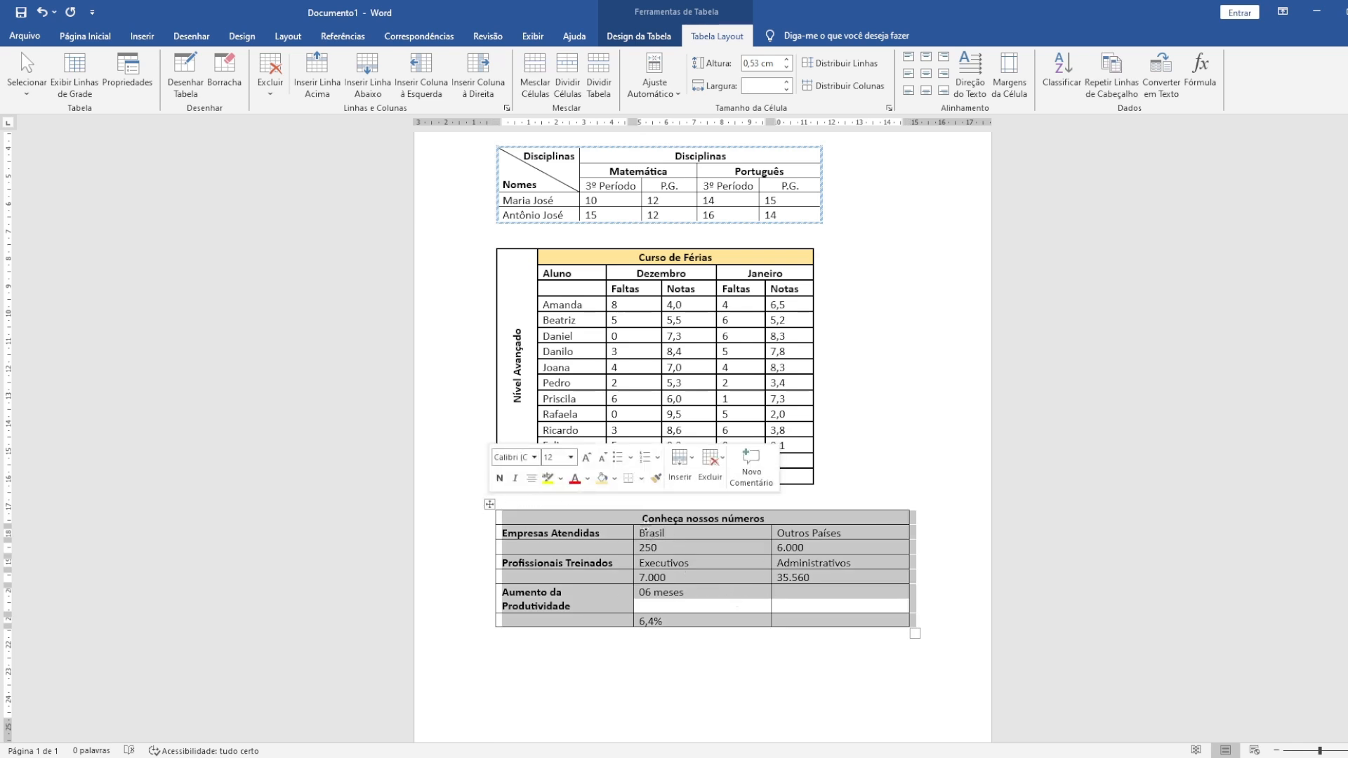
{"action": "left_click", "coordinate": [570, 457]}
{"action": "left_click", "coordinate": [556, 499]}
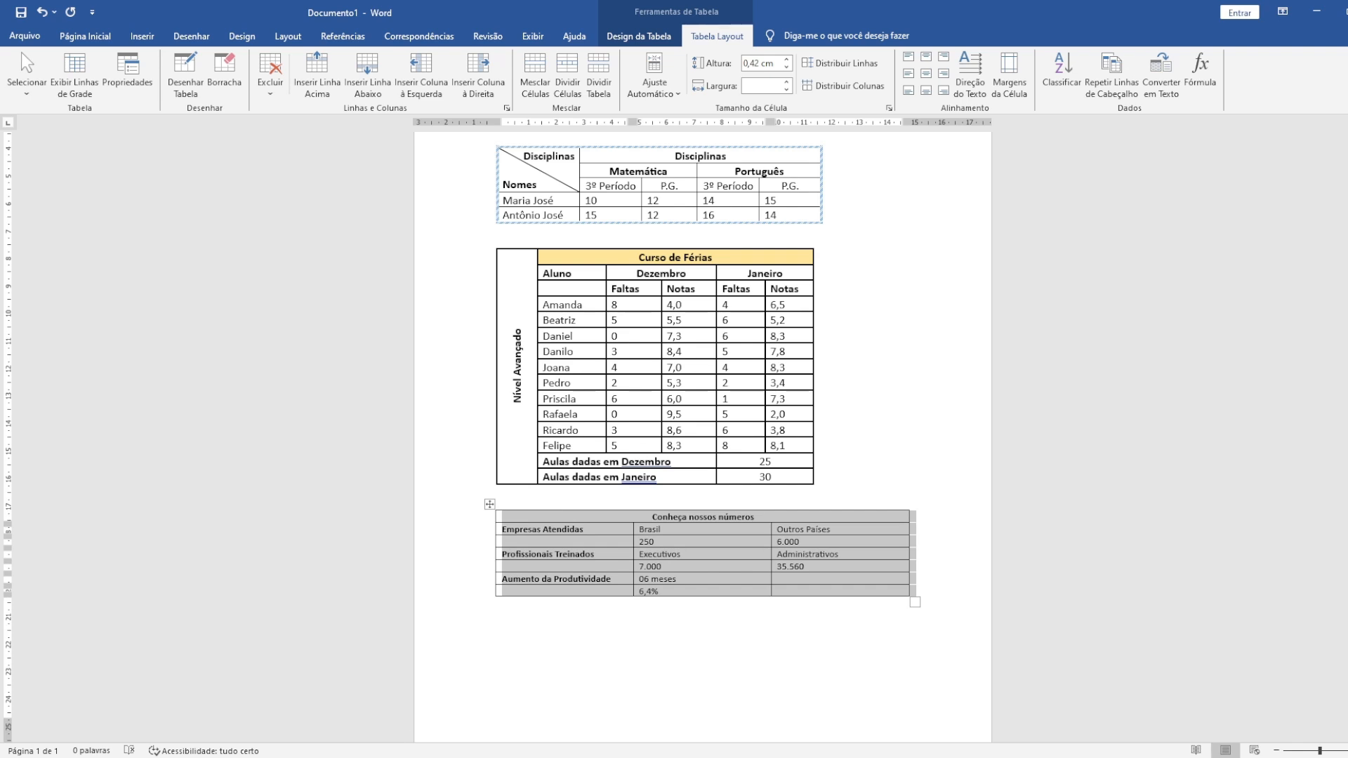
- Check the formatting in TABELAS.pdf and italicise the second and third columns below the Conheça nossos números title
{"action": "left_click", "coordinate": [421, 757]}
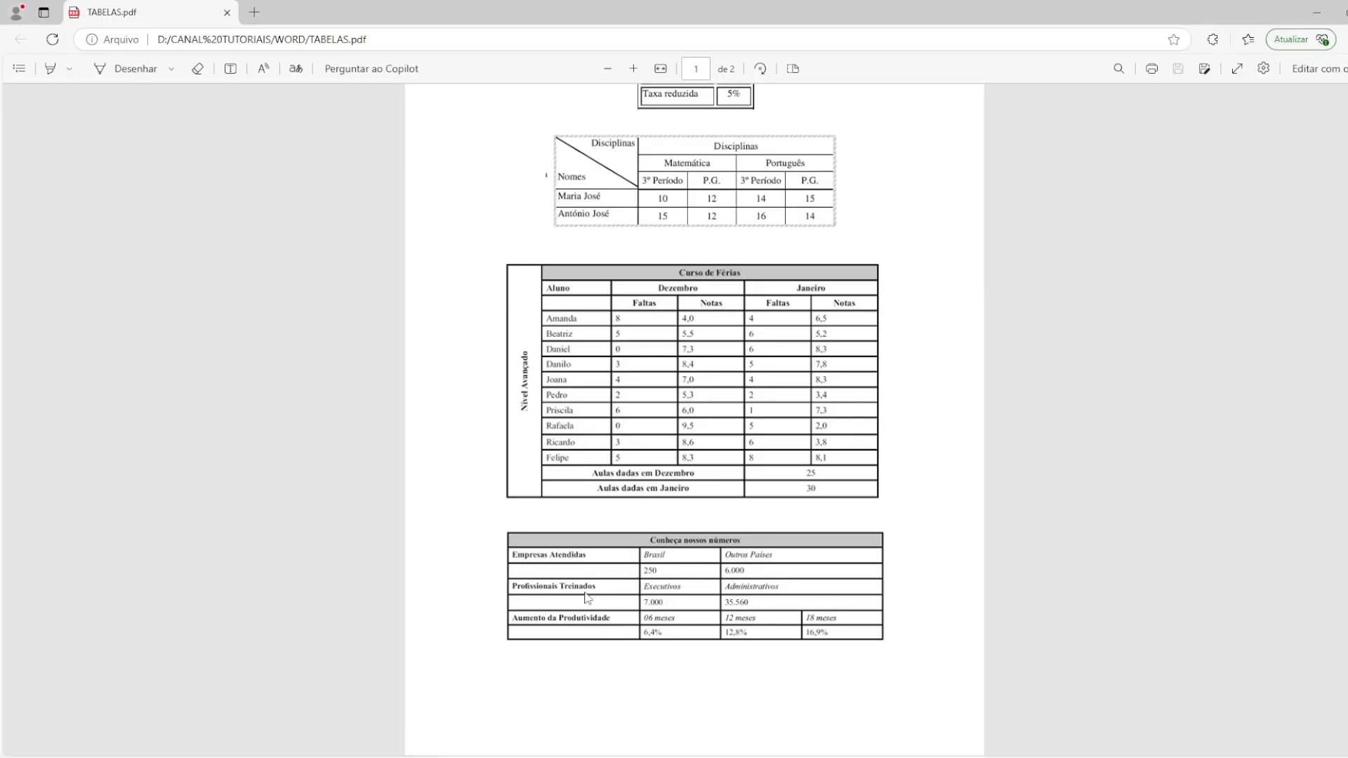
{"action": "left_click", "coordinate": [421, 757]}
{"action": "left_click", "coordinate": [589, 533]}
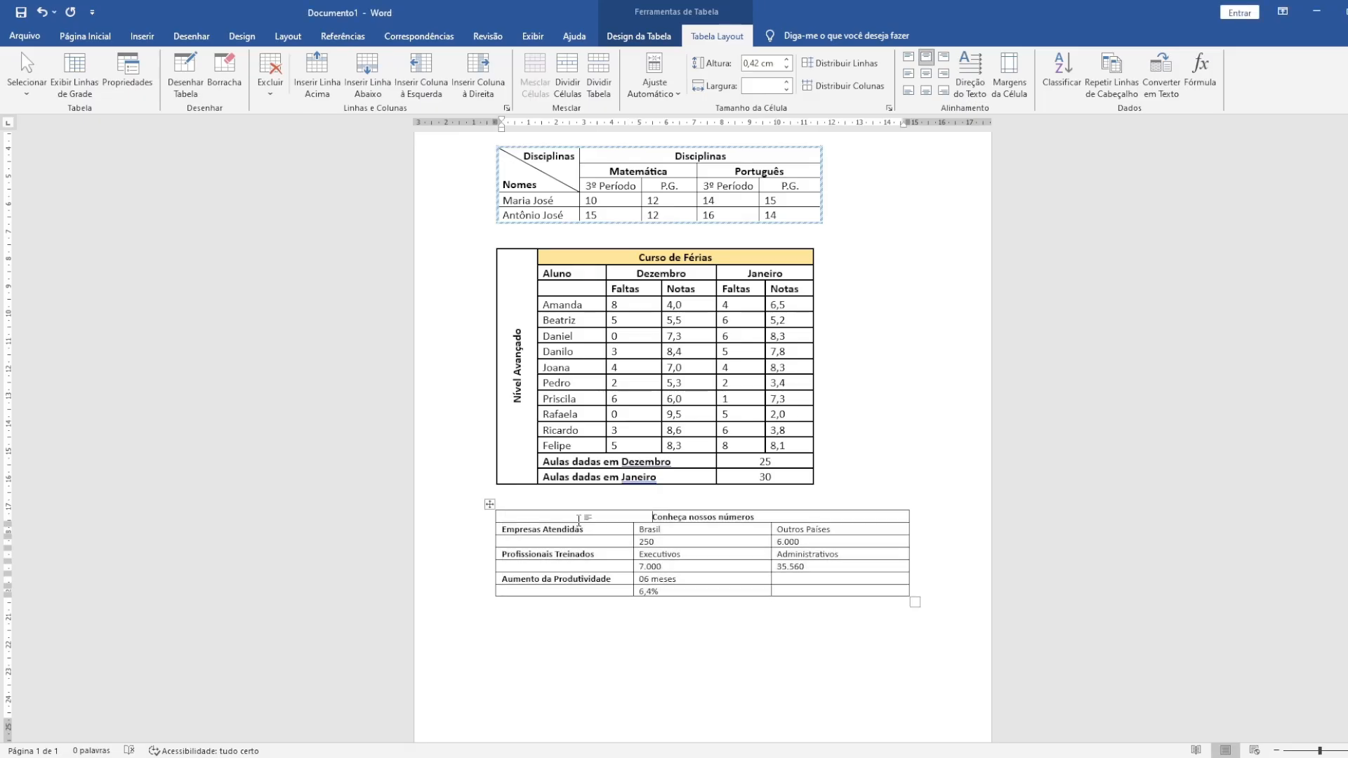
{"action": "key", "text": "alt+Tab"}
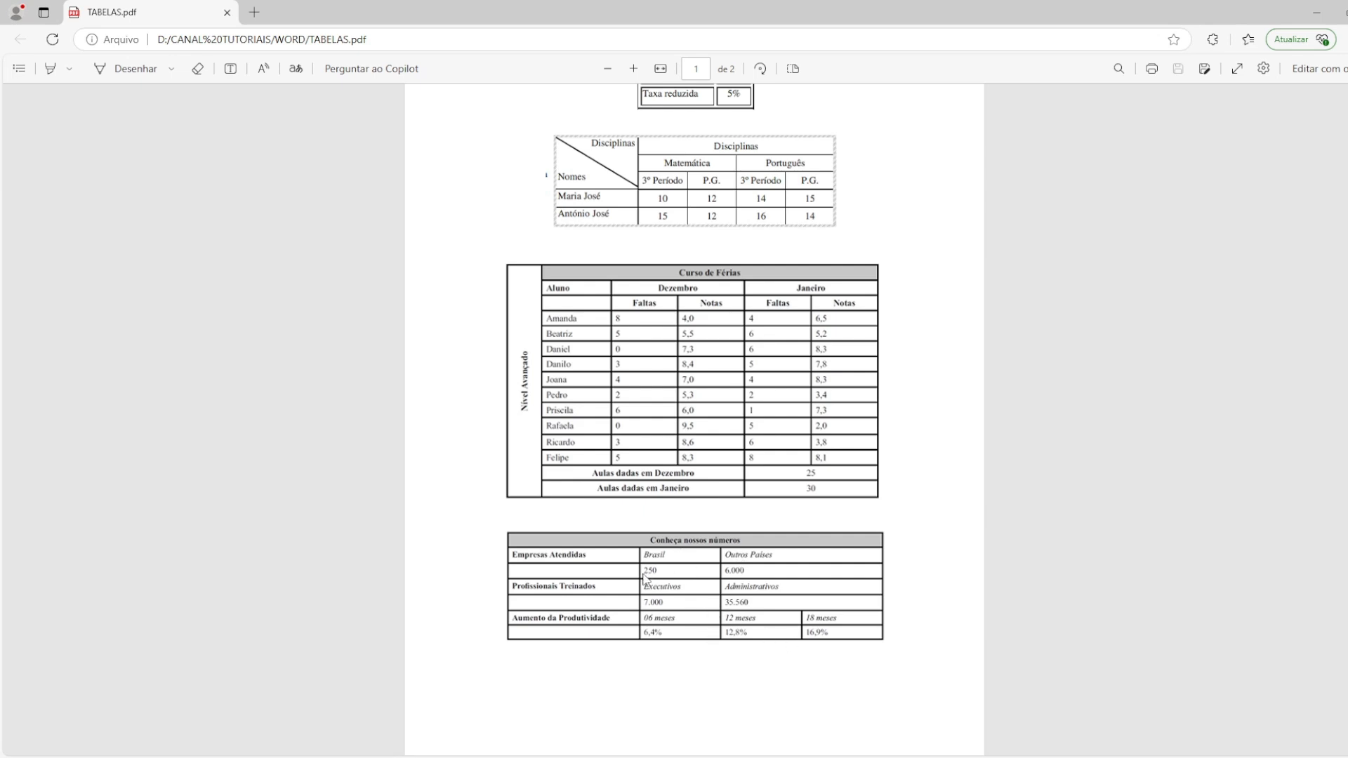
{"action": "key", "text": "alt+Tab"}
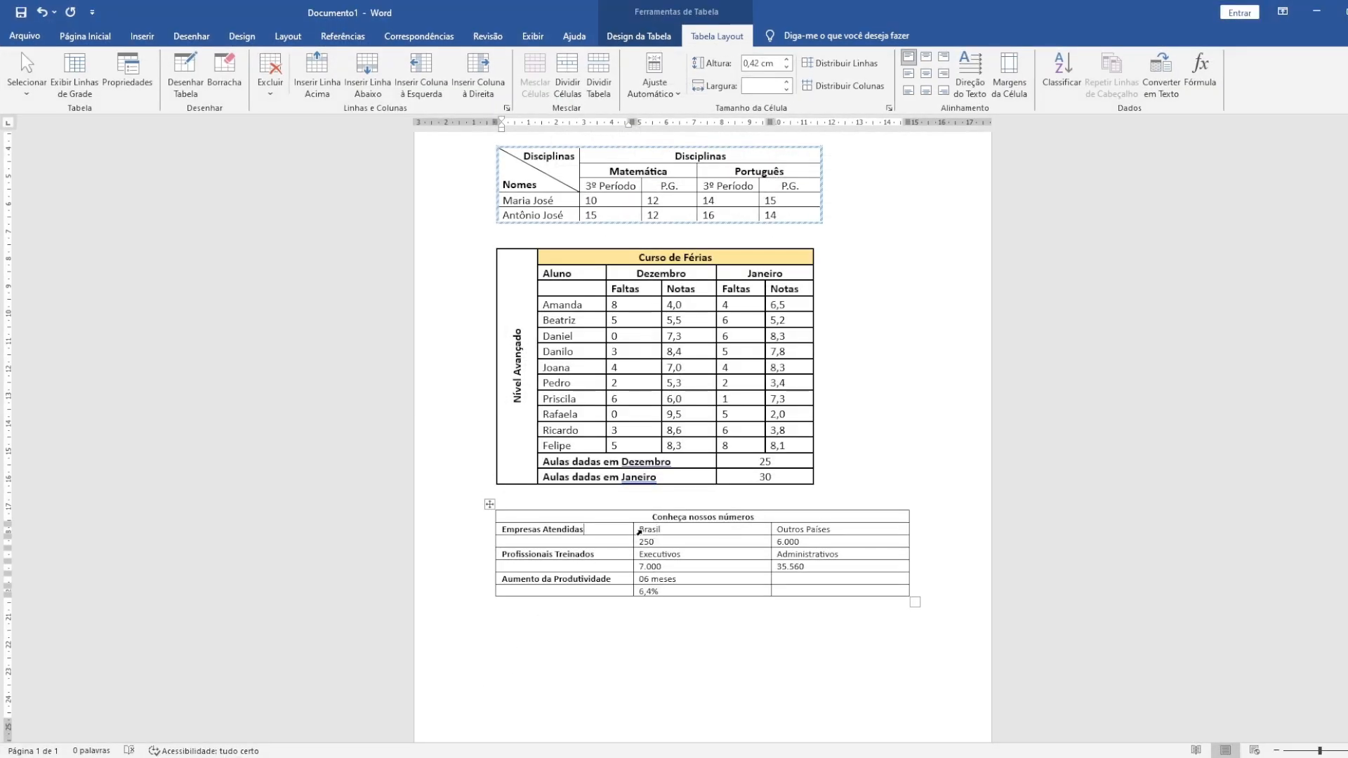
{"action": "mouse_move", "coordinate": [639, 531]}
{"action": "left_mouse_down"}
{"action": "mouse_move", "coordinate": [809, 528]}
{"action": "mouse_move", "coordinate": [832, 593]}
{"action": "left_mouse_up"}
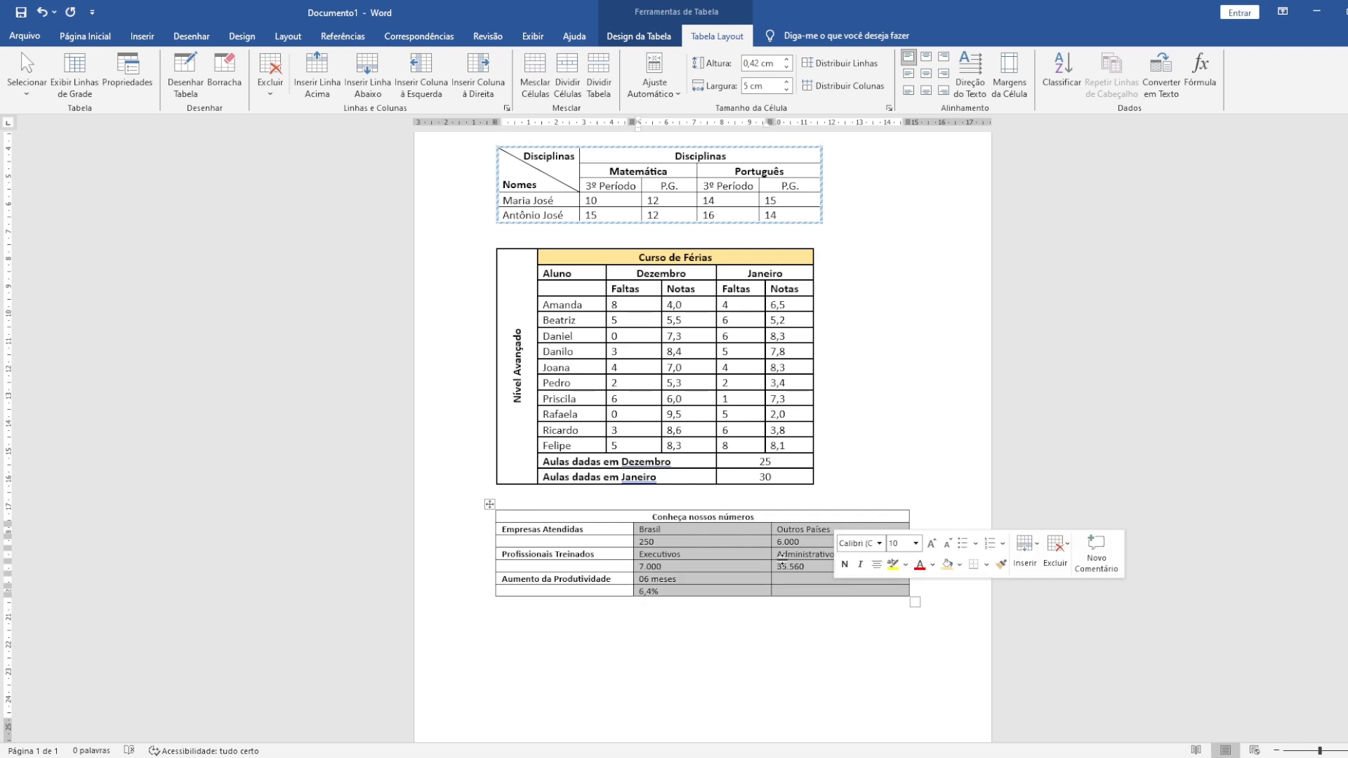
{"action": "left_click", "coordinate": [861, 566]}
{"action": "left_click", "coordinate": [691, 559]}
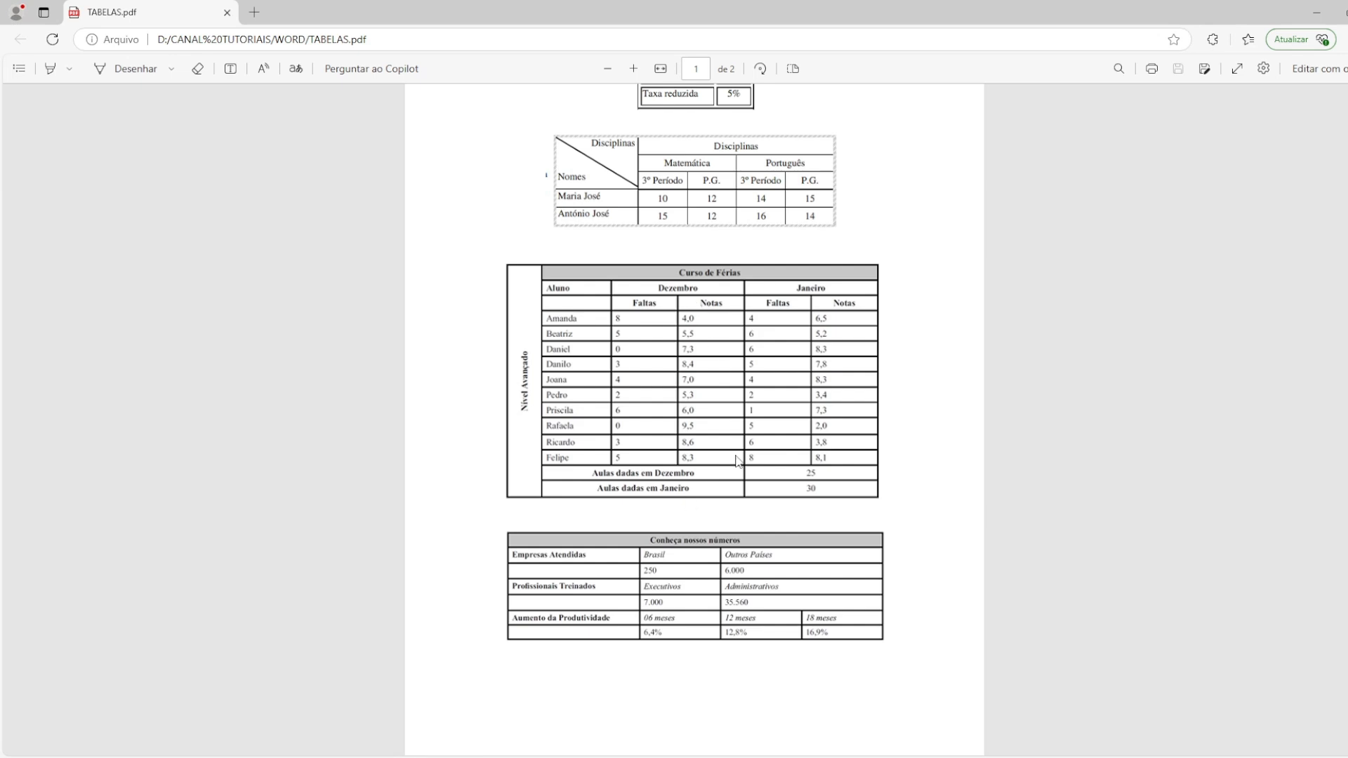
- Apply solid purple 1 ½ pt lines to all borders of the Conheça nossos números table
{"action": "key", "text": "alt+Tab"}
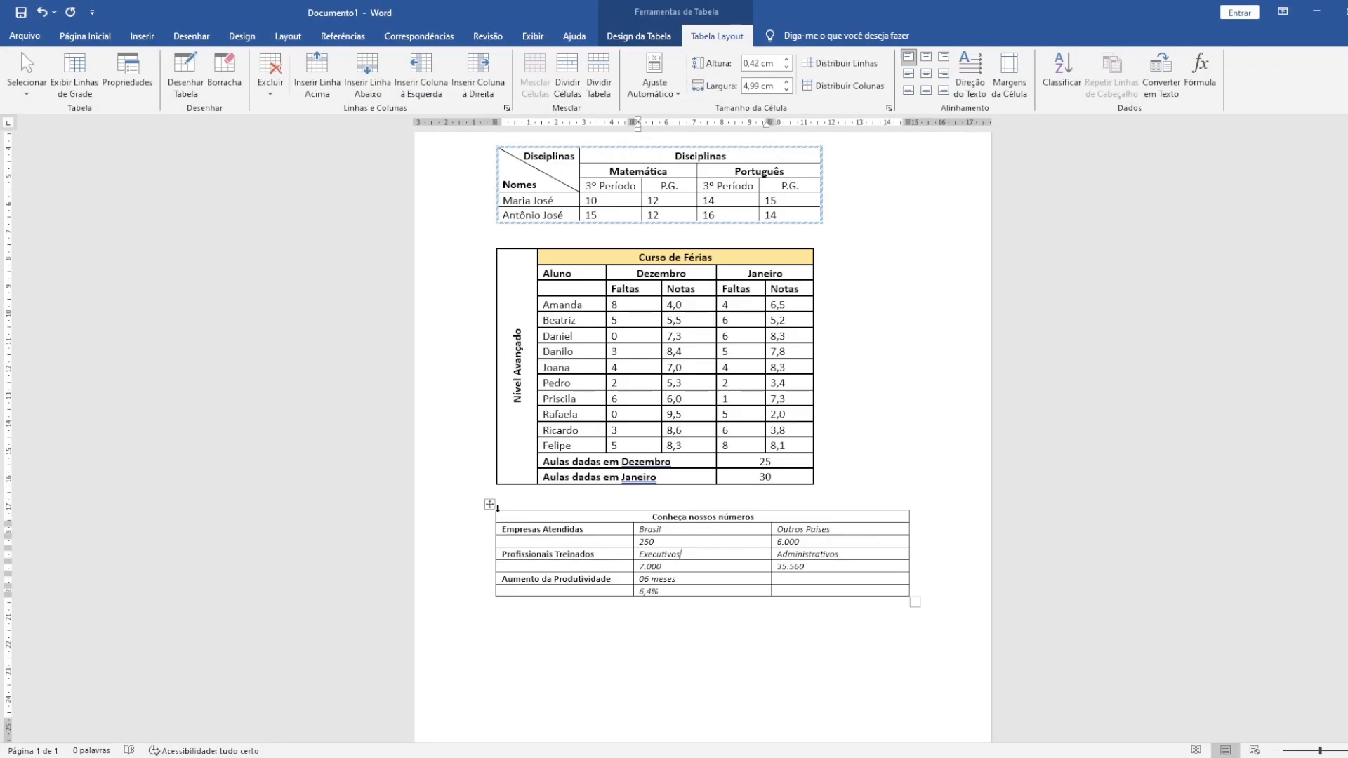
{"action": "left_click", "coordinate": [489, 506]}
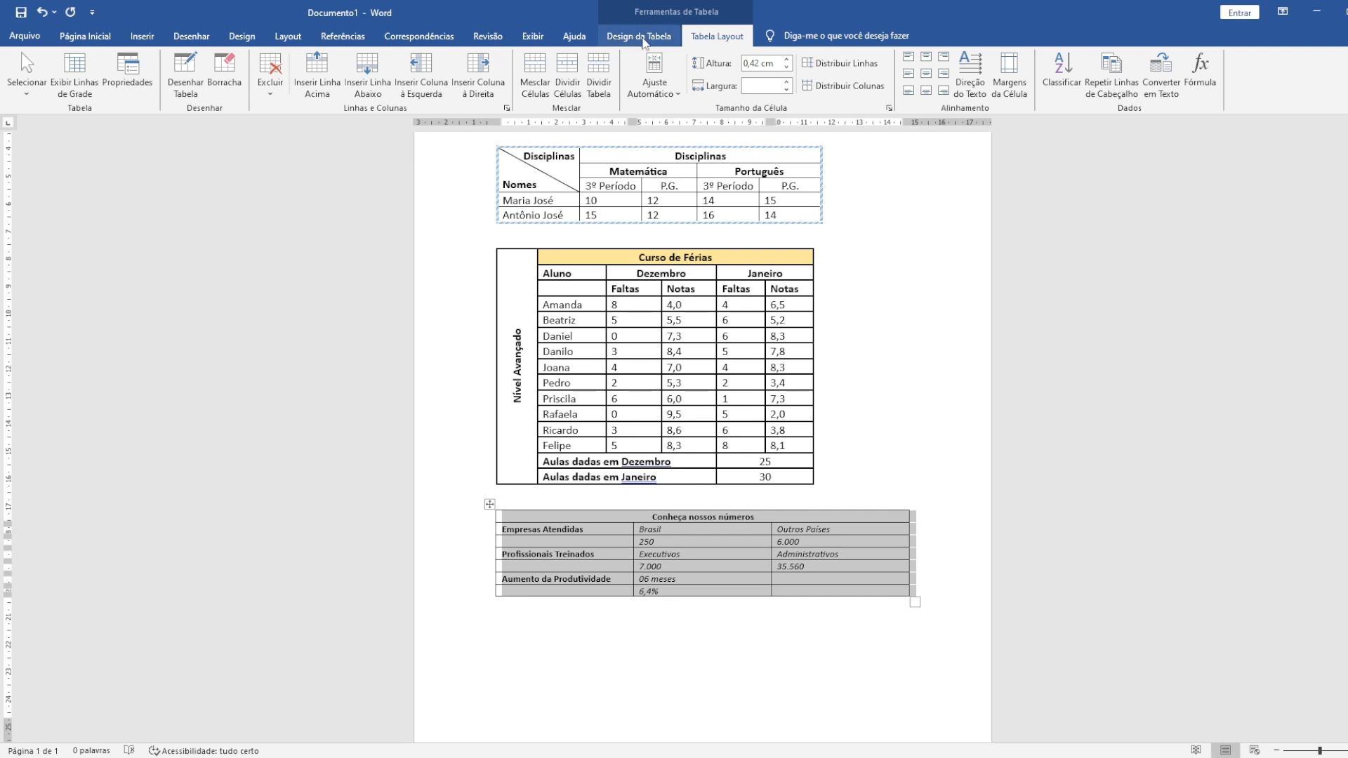
{"action": "left_click", "coordinate": [639, 35]}
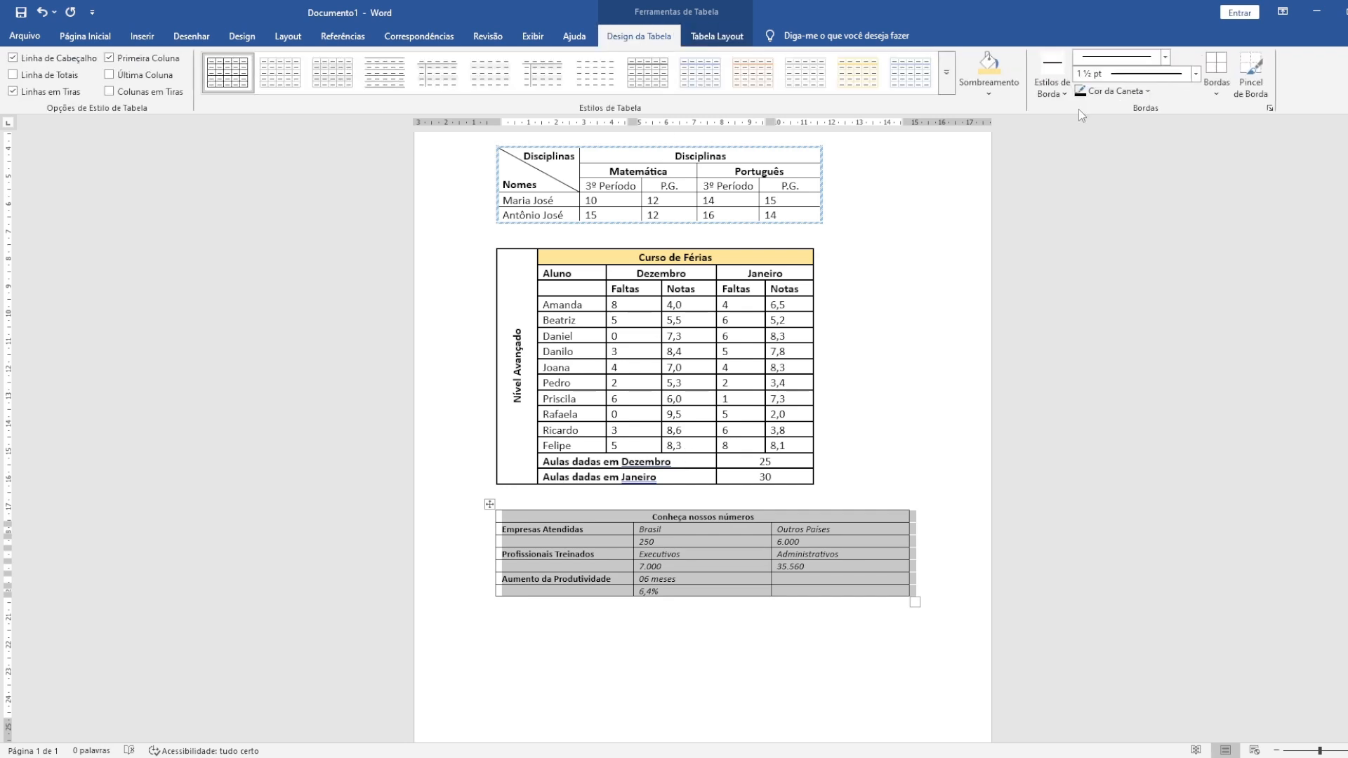
{"action": "left_click", "coordinate": [1213, 92]}
{"action": "left_click", "coordinate": [1213, 92]}
{"action": "left_click", "coordinate": [1163, 59]}
{"action": "left_click", "coordinate": [1119, 95]}
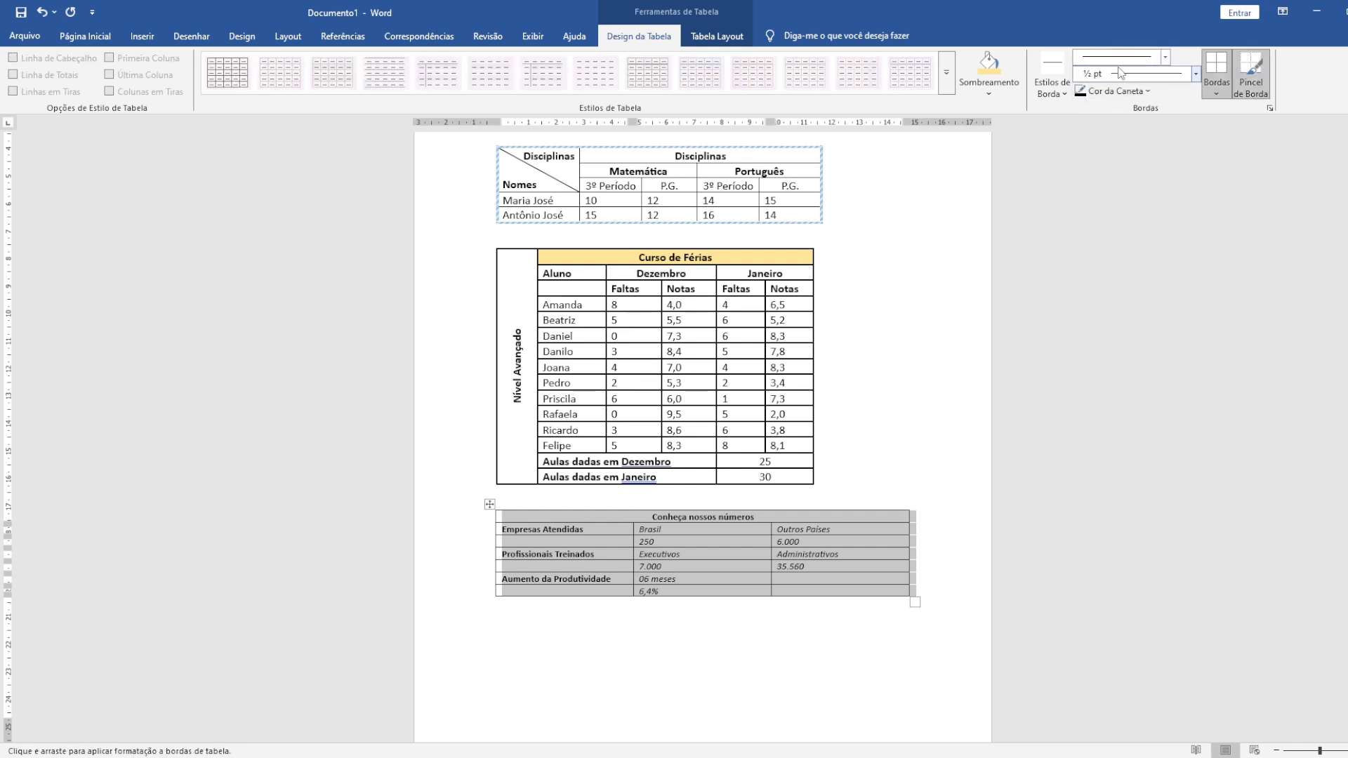
{"action": "left_click", "coordinate": [1196, 73]}
{"action": "left_click", "coordinate": [1118, 59]}
{"action": "left_click", "coordinate": [1107, 94]}
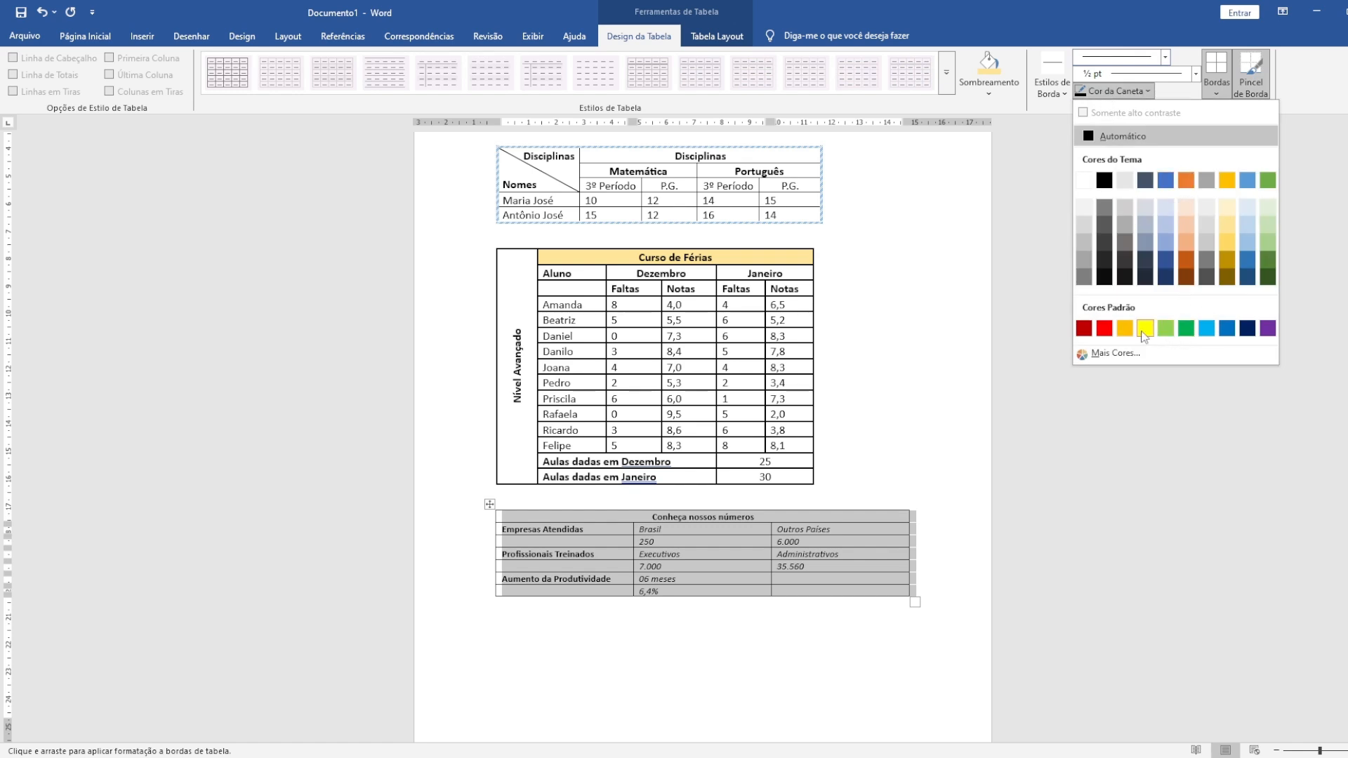
{"action": "left_click", "coordinate": [1268, 328]}
{"action": "left_click", "coordinate": [1159, 75]}
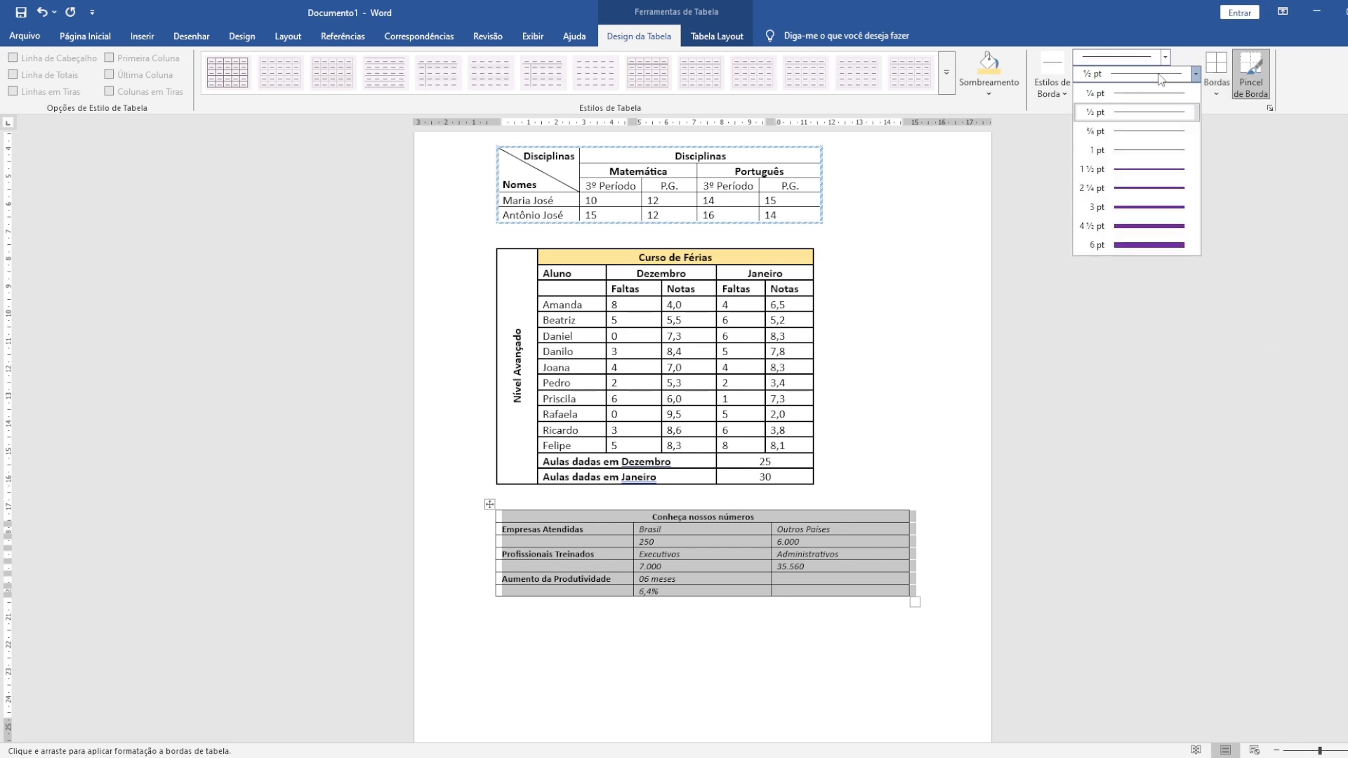
{"action": "left_click", "coordinate": [1122, 171]}
{"action": "left_click", "coordinate": [1219, 90]}
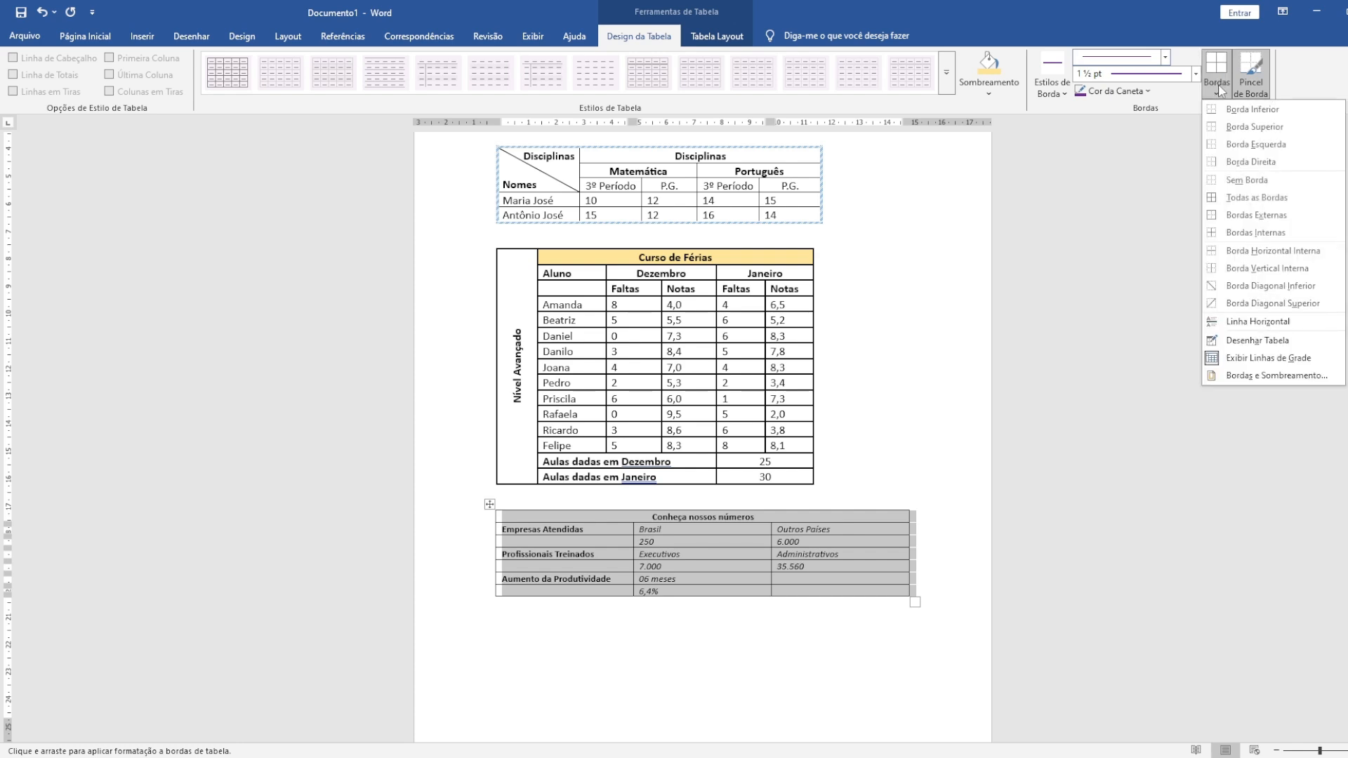
{"action": "left_click", "coordinate": [1257, 199]}
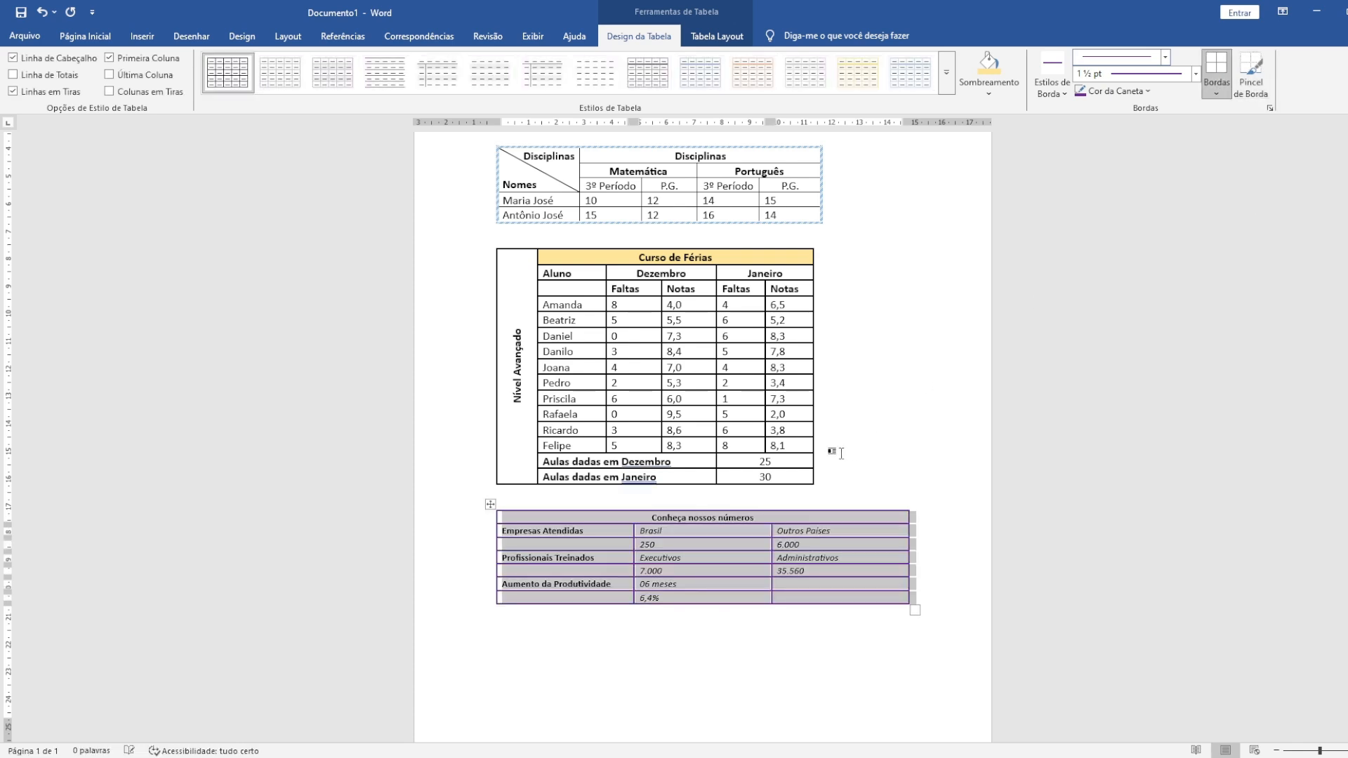
- Split the empty cell beside 06 meses into 4 columns and 1 row
{"action": "left_click", "coordinate": [774, 584]}
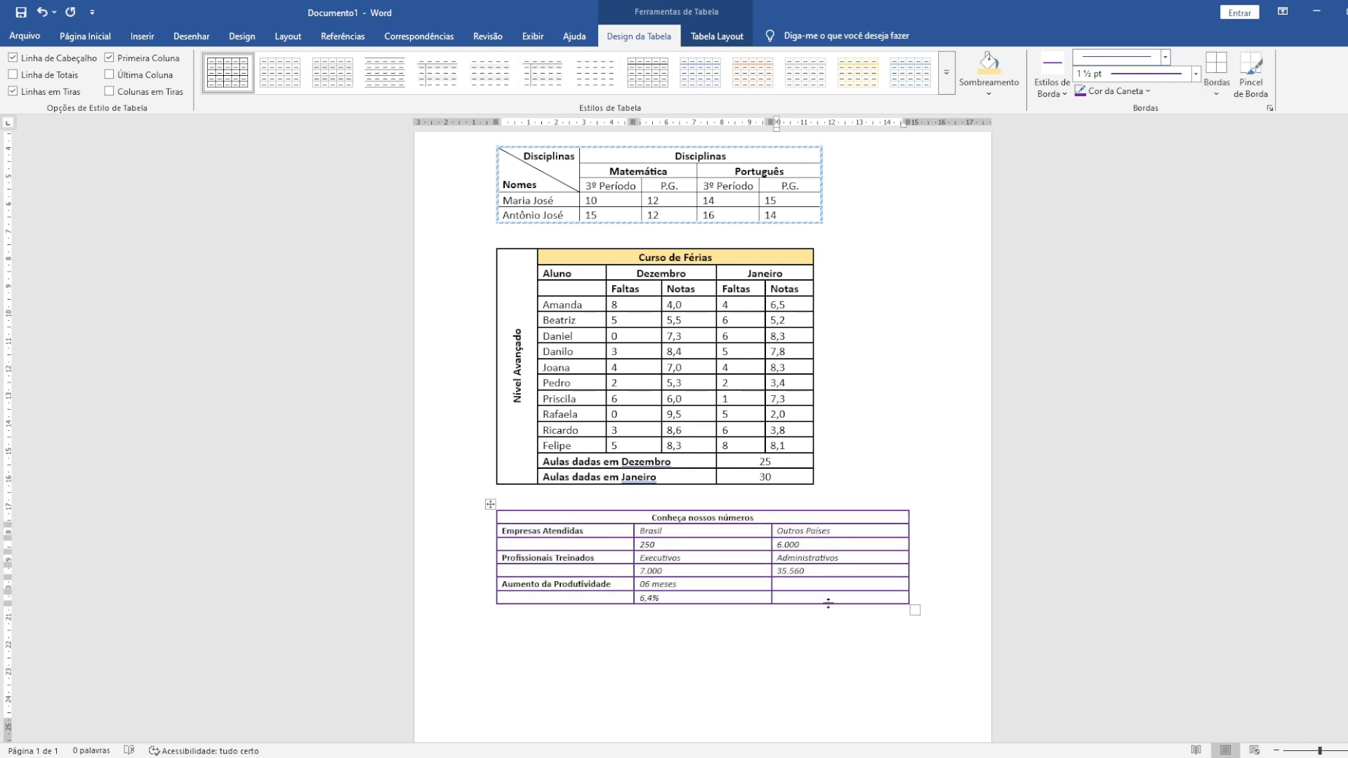
{"action": "key", "text": "alt+Tab"}
{"action": "left_click", "coordinate": [706, 44]}
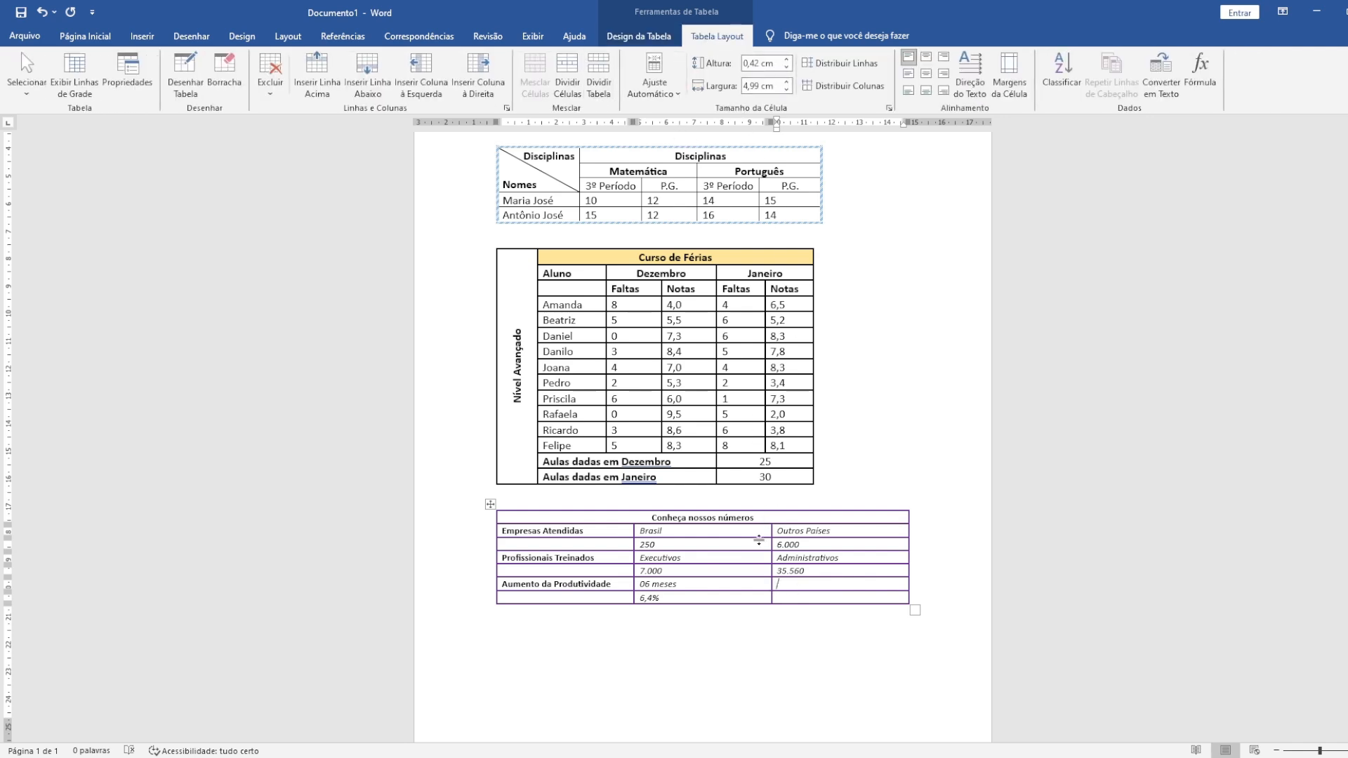
{"action": "left_click", "coordinate": [568, 75]}
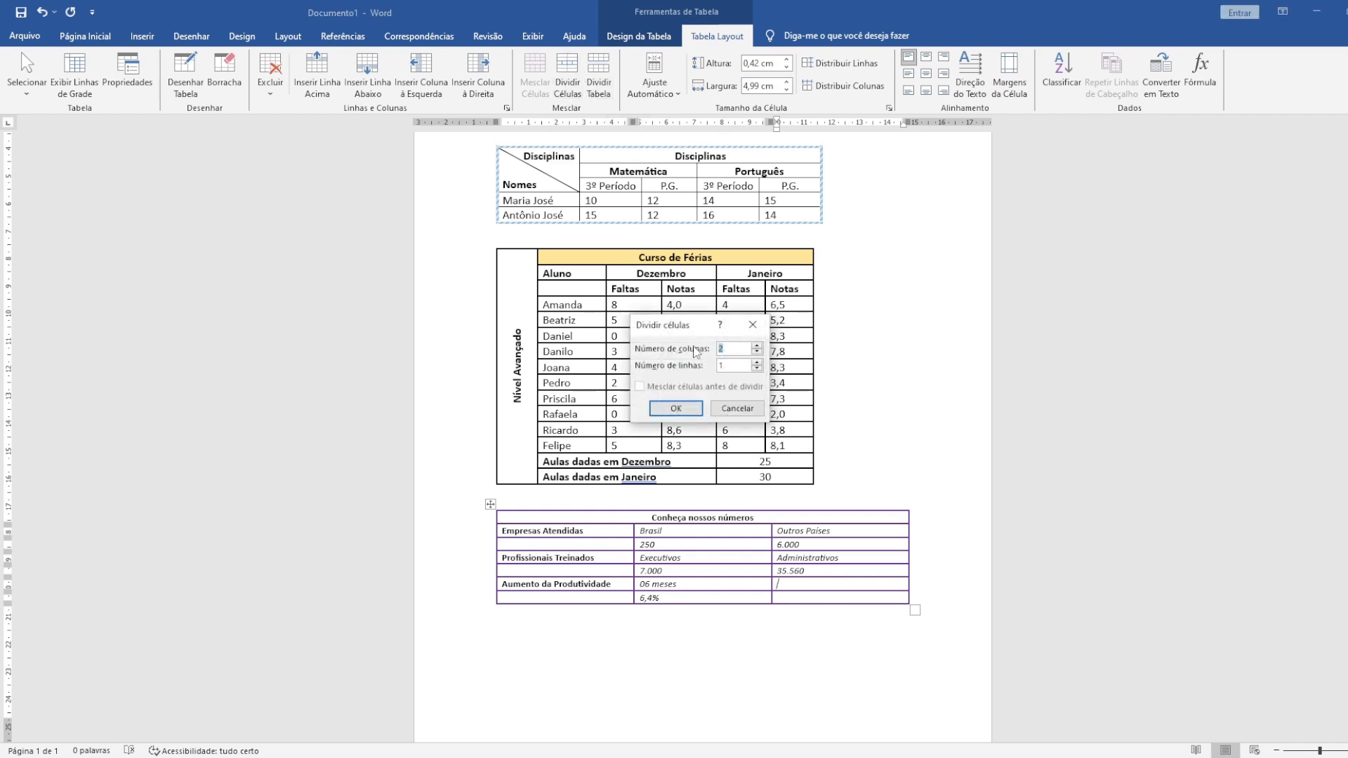
{"action": "left_click", "coordinate": [757, 345]}
{"action": "left_click", "coordinate": [685, 410]}
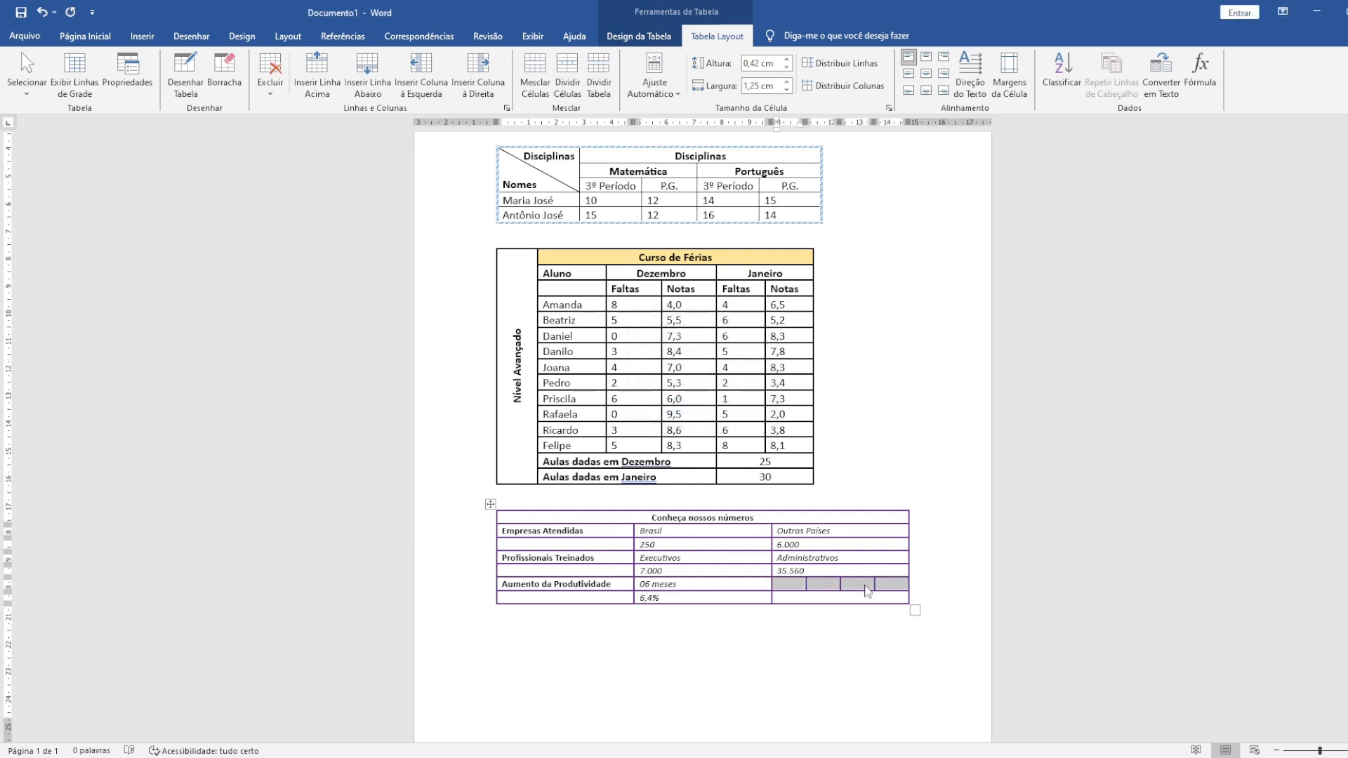
- Undo the four-column split and split the empty cell beside 06 meses into 2 columns and 1 row
{"action": "key", "text": "ctrl+z"}
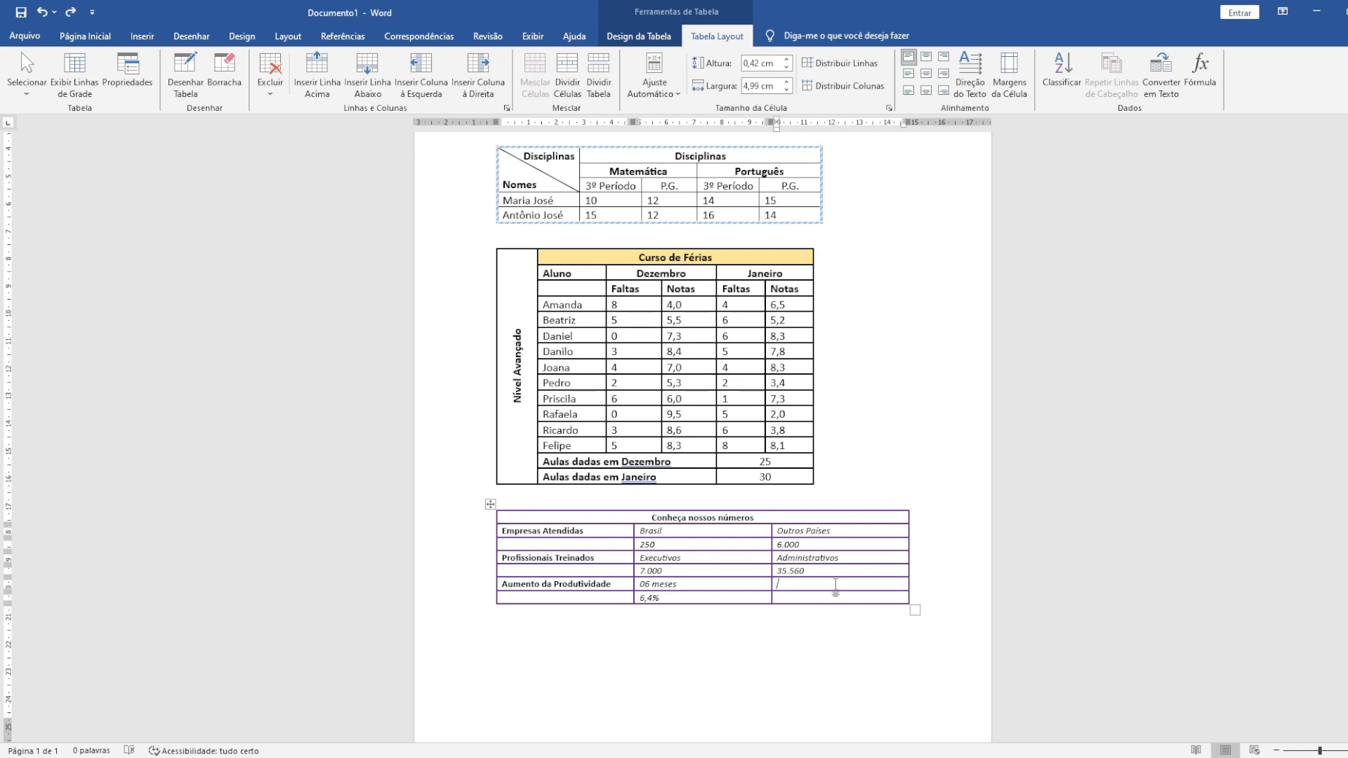
{"action": "left_click", "coordinate": [567, 74]}
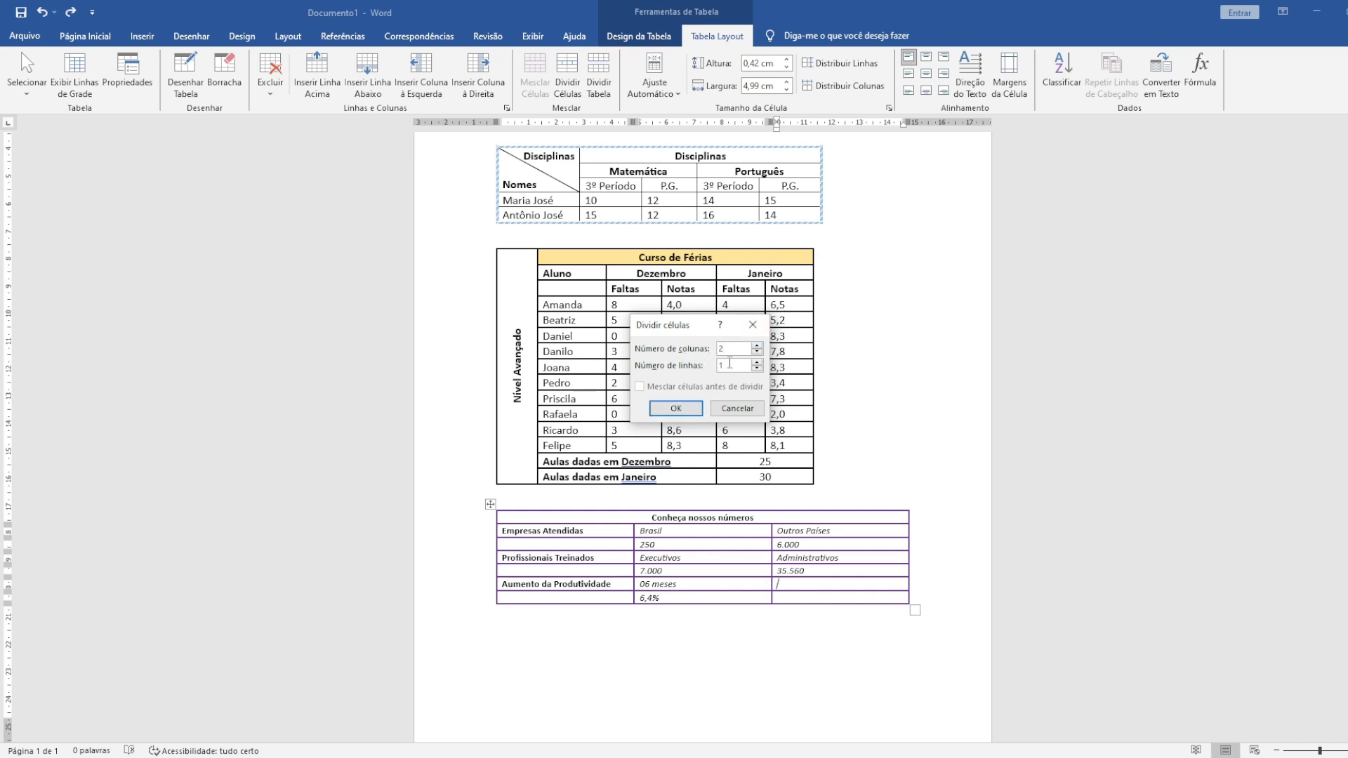
{"action": "left_click", "coordinate": [694, 411]}
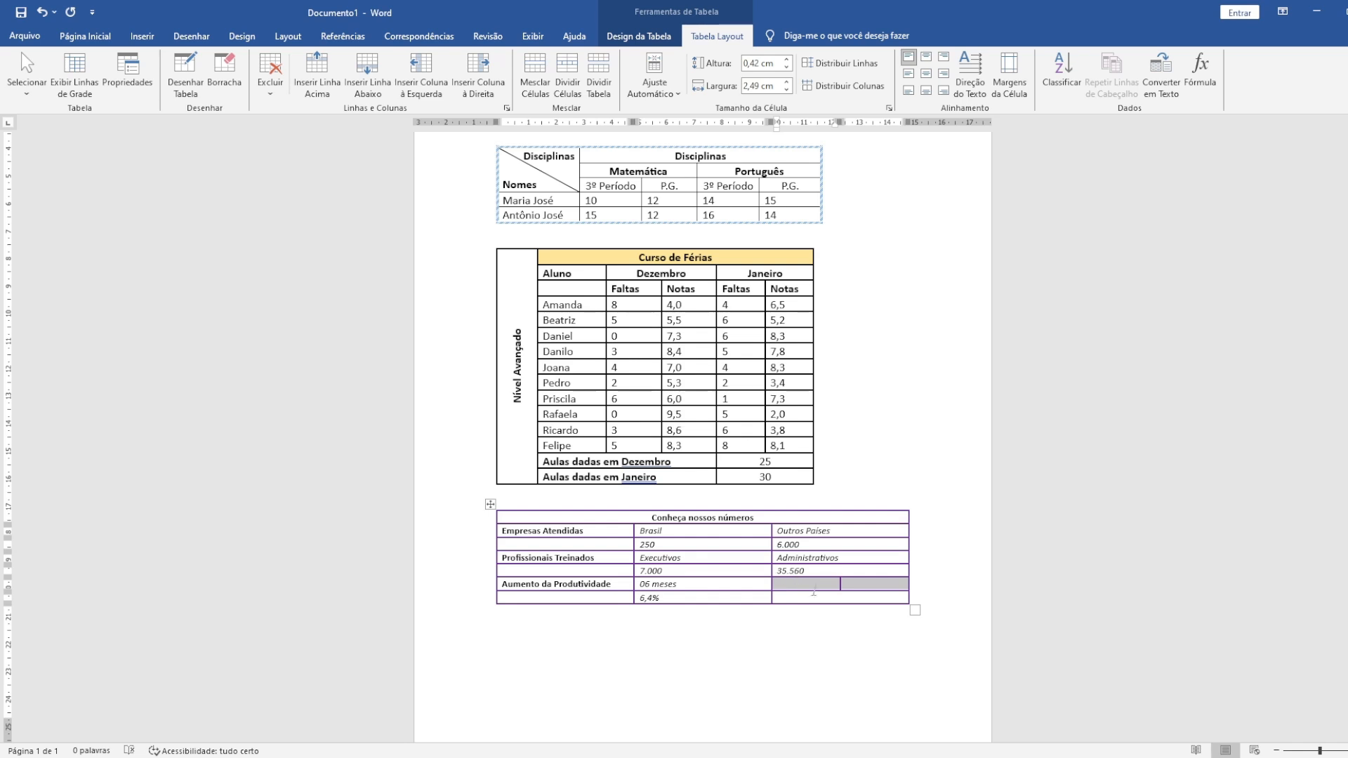
- Fill the two new cells beside 06 meses with 12 meses and 18 meses
{"action": "left_click", "coordinate": [812, 588]}
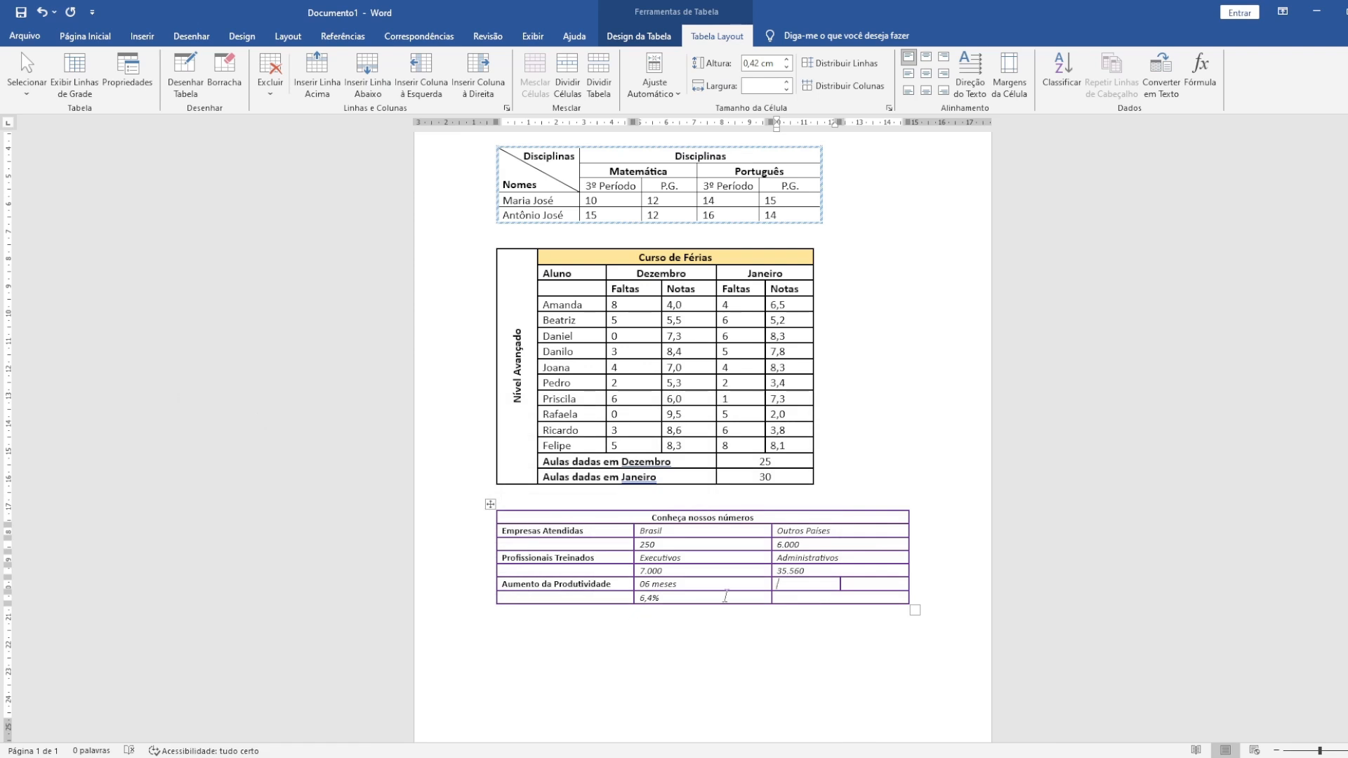
{"action": "type", "text": "12 meses"}
{"action": "left_click", "coordinate": [852, 584]}
{"action": "type", "text": "18 mes"}
- Split the empty cell beside 6,4% into 2 columns and 1 row
{"action": "left_click", "coordinate": [841, 598]}
{"action": "left_click", "coordinate": [567, 74]}
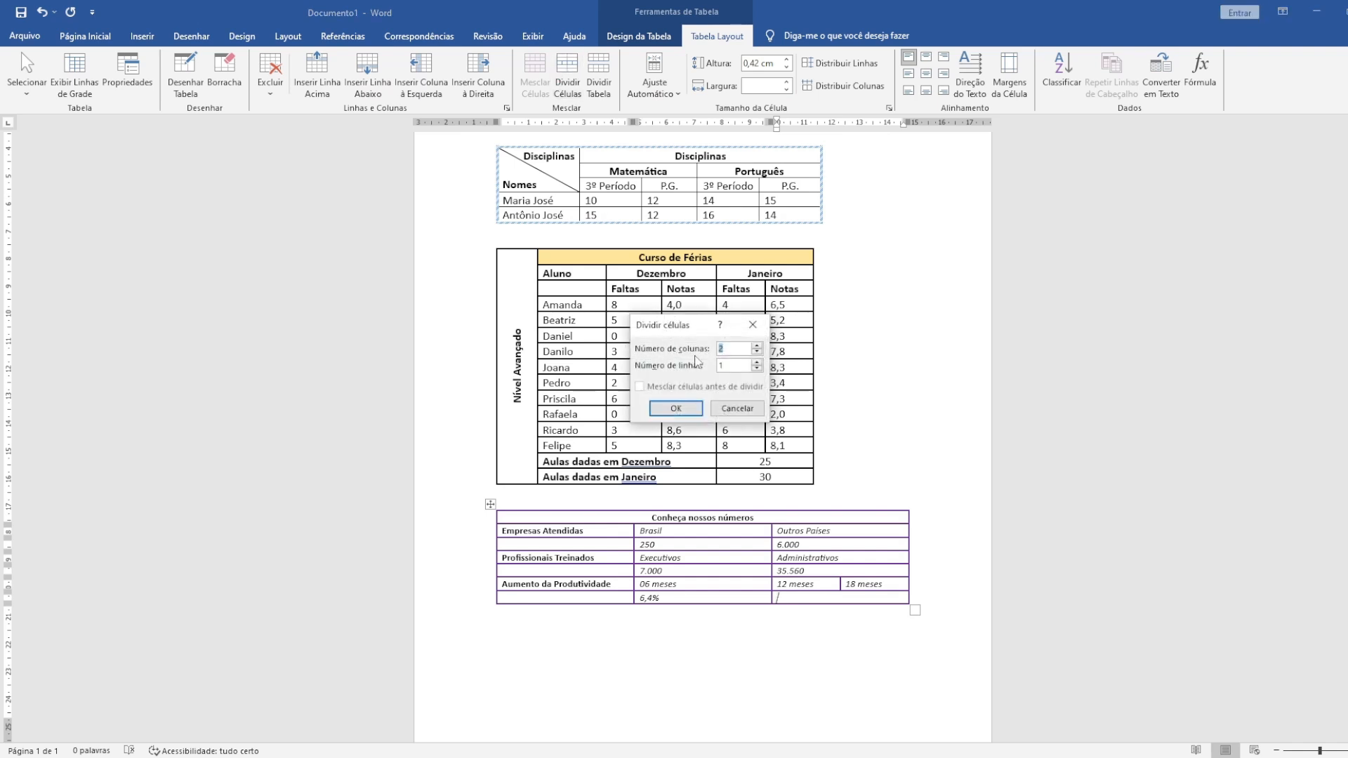
{"action": "left_click", "coordinate": [688, 407]}
- Enter 12,8% under 12 meses and 16,9% under 18 meses, checking the values against TABELAS.pdf
{"action": "left_click", "coordinate": [835, 603]}
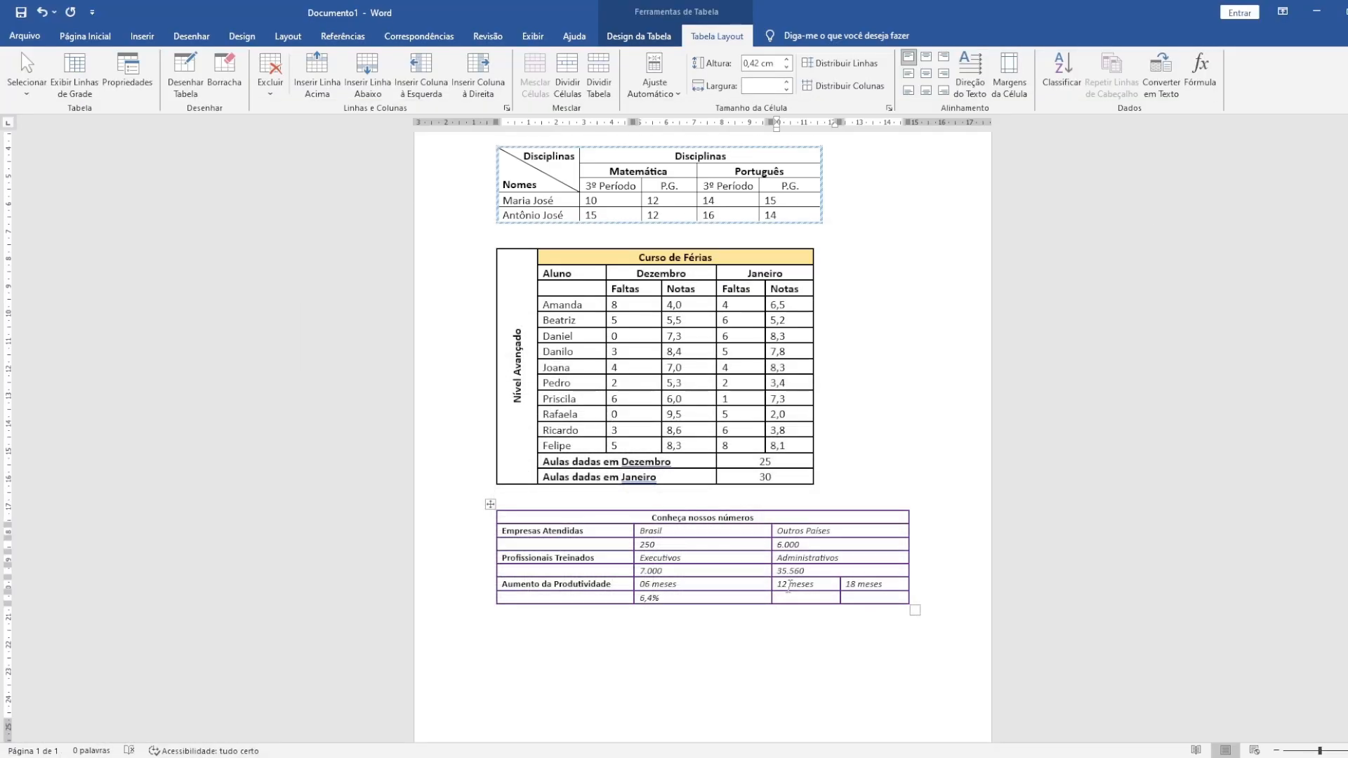
{"action": "type", "text": "12,8 %"}
{"action": "key", "text": "Tab"}
{"action": "type", "text": "16"}
{"action": "key", "text": "alt+Tab"}
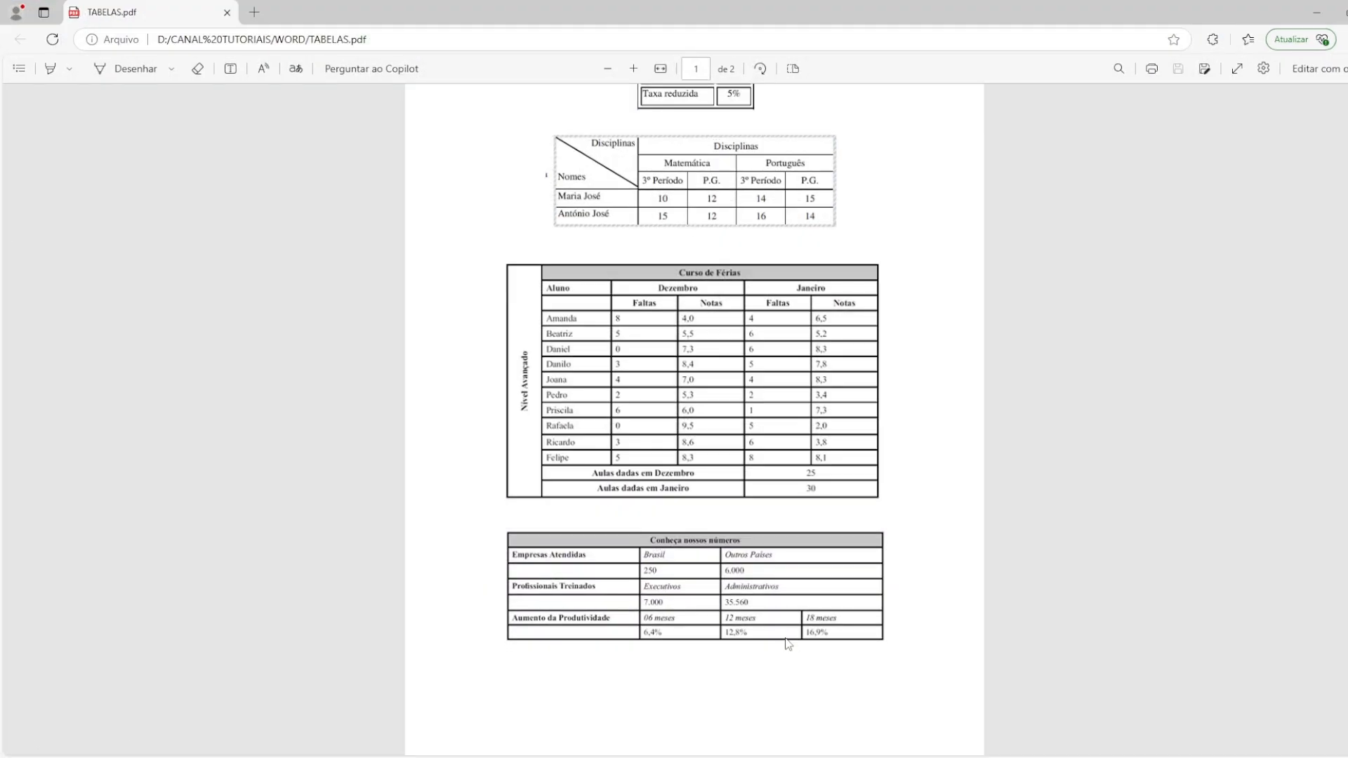
{"action": "key", "text": "alt+Tab"}
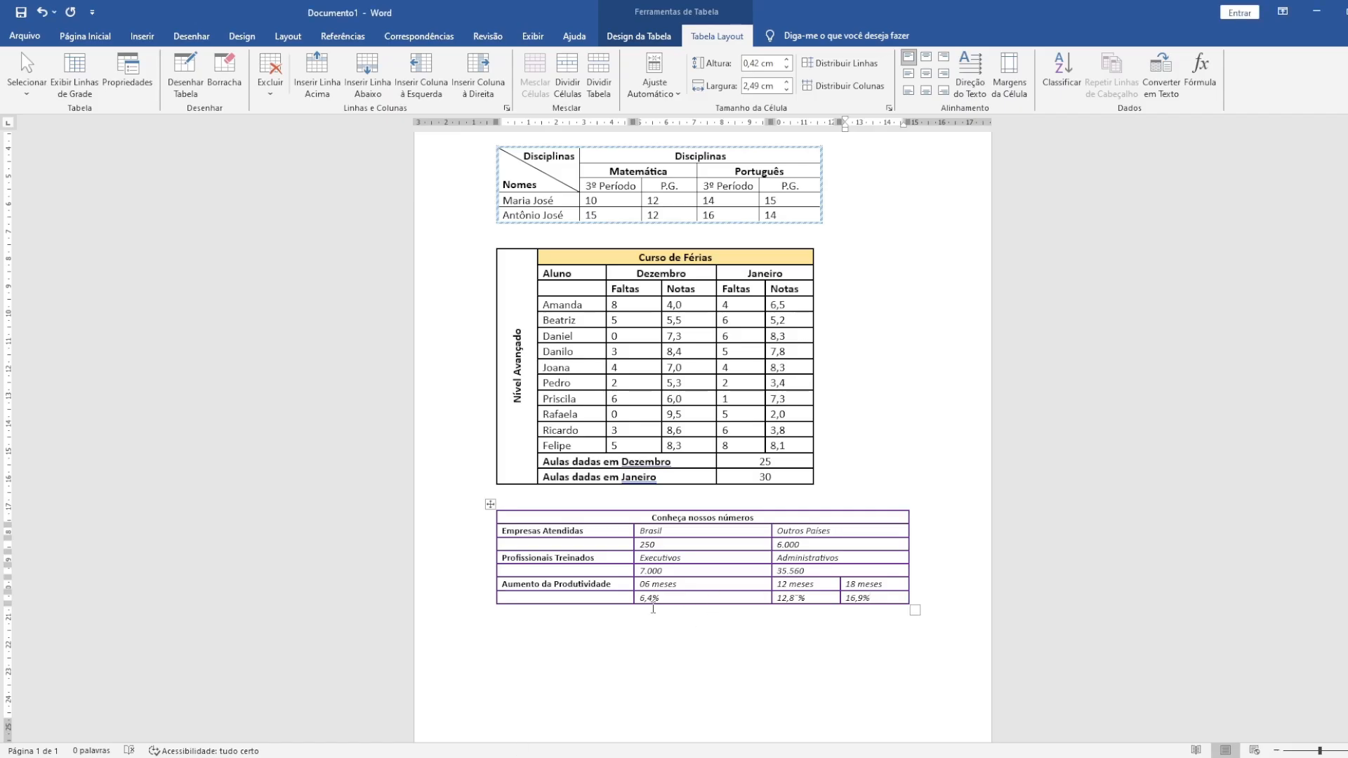
- Insert an empty row below the last row of the Conheça nossos números table
{"action": "left_click", "coordinate": [667, 520]}
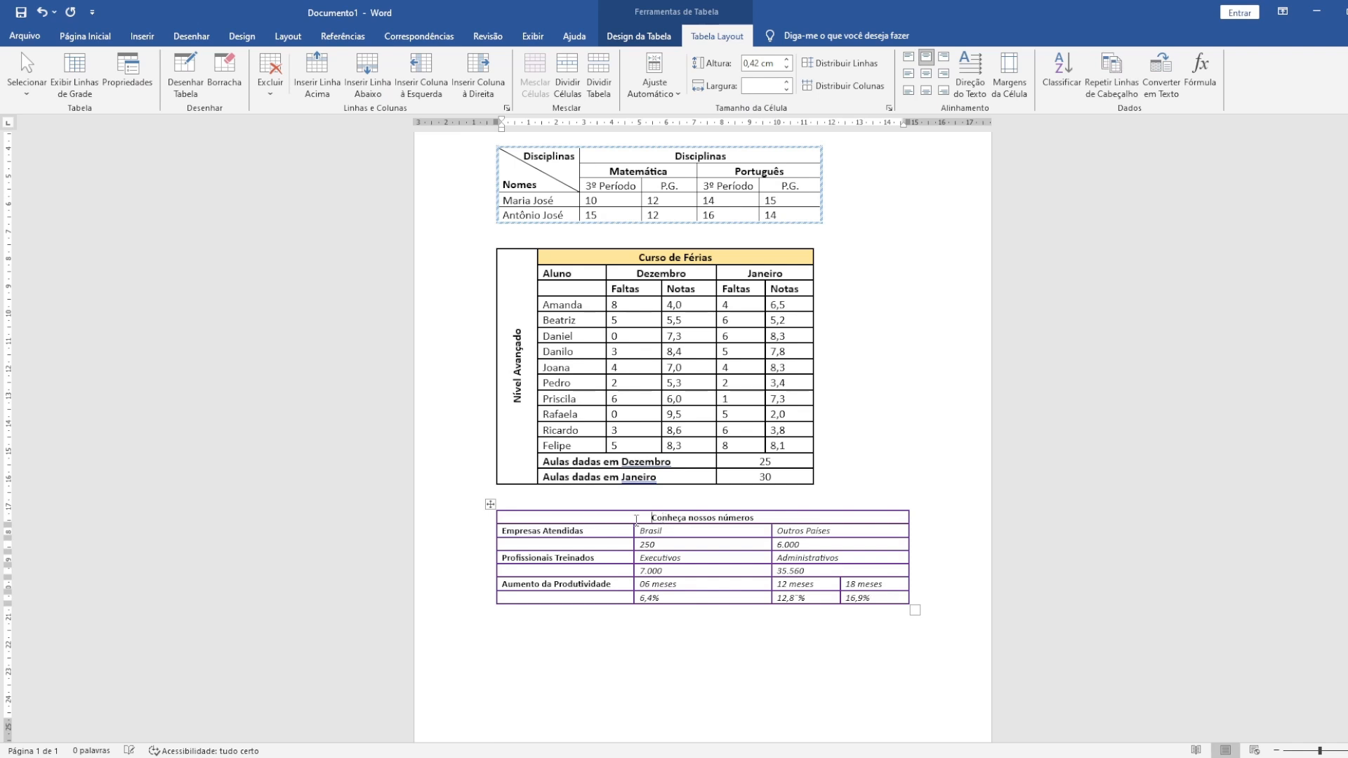
{"action": "left_click", "coordinate": [828, 597]}
{"action": "left_click", "coordinate": [595, 590]}
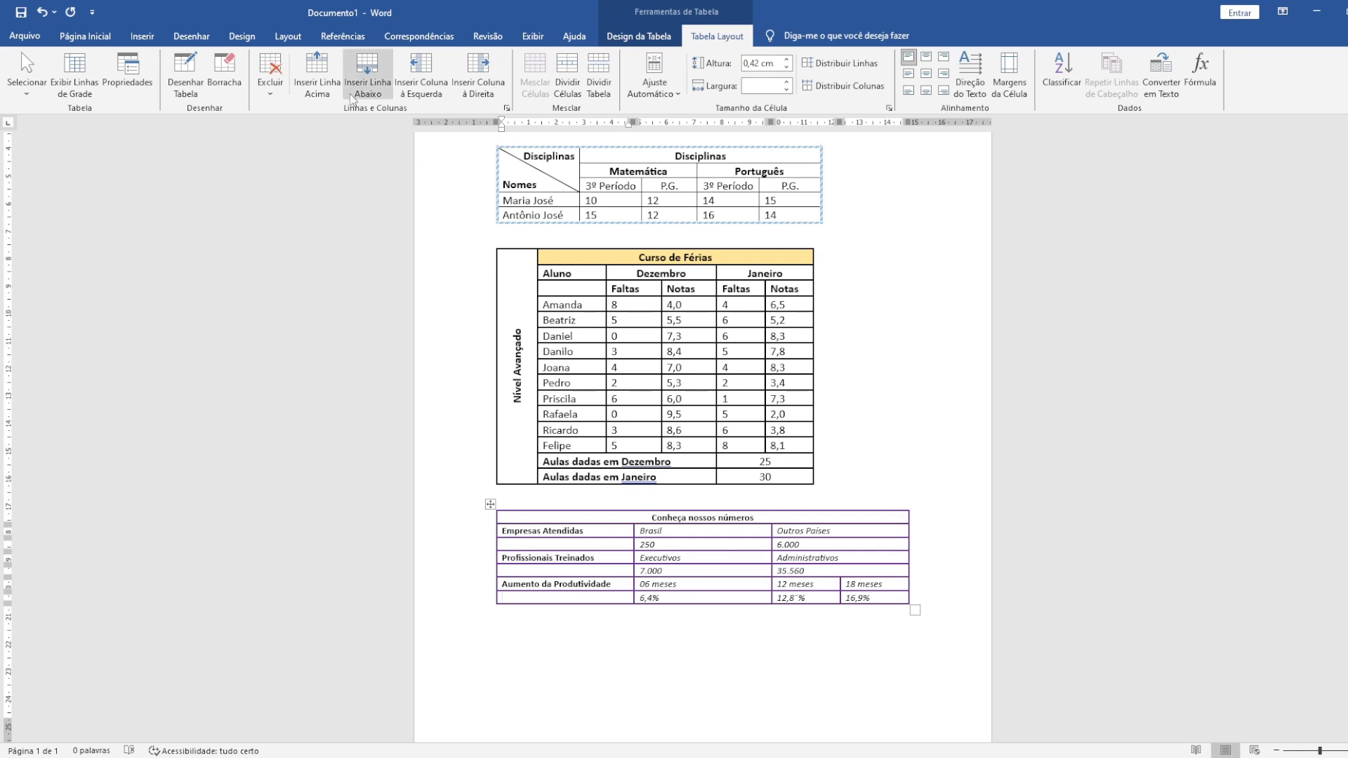
{"action": "left_click", "coordinate": [363, 77]}
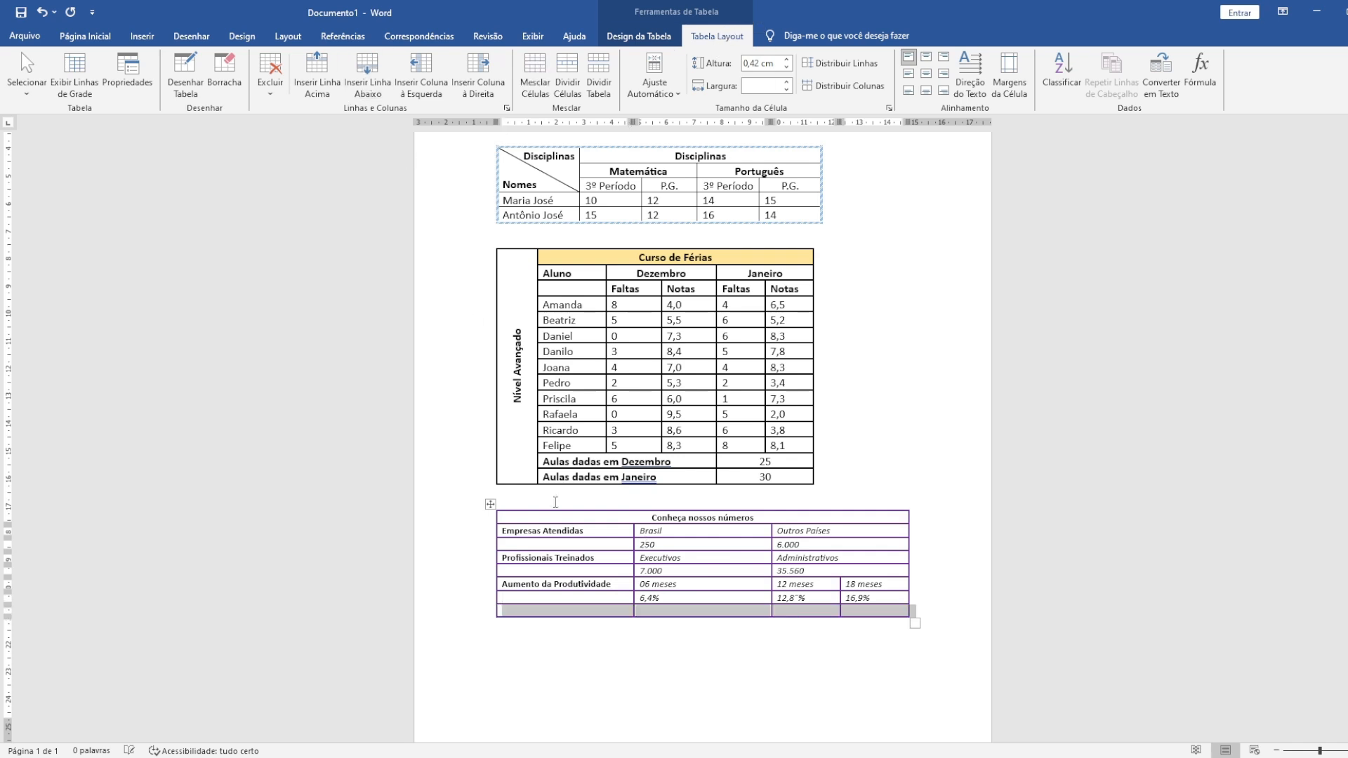
{"action": "left_click", "coordinate": [603, 614]}
- Try to insert a row above the Empresas Atendidas row and undo it
{"action": "left_click", "coordinate": [614, 531]}
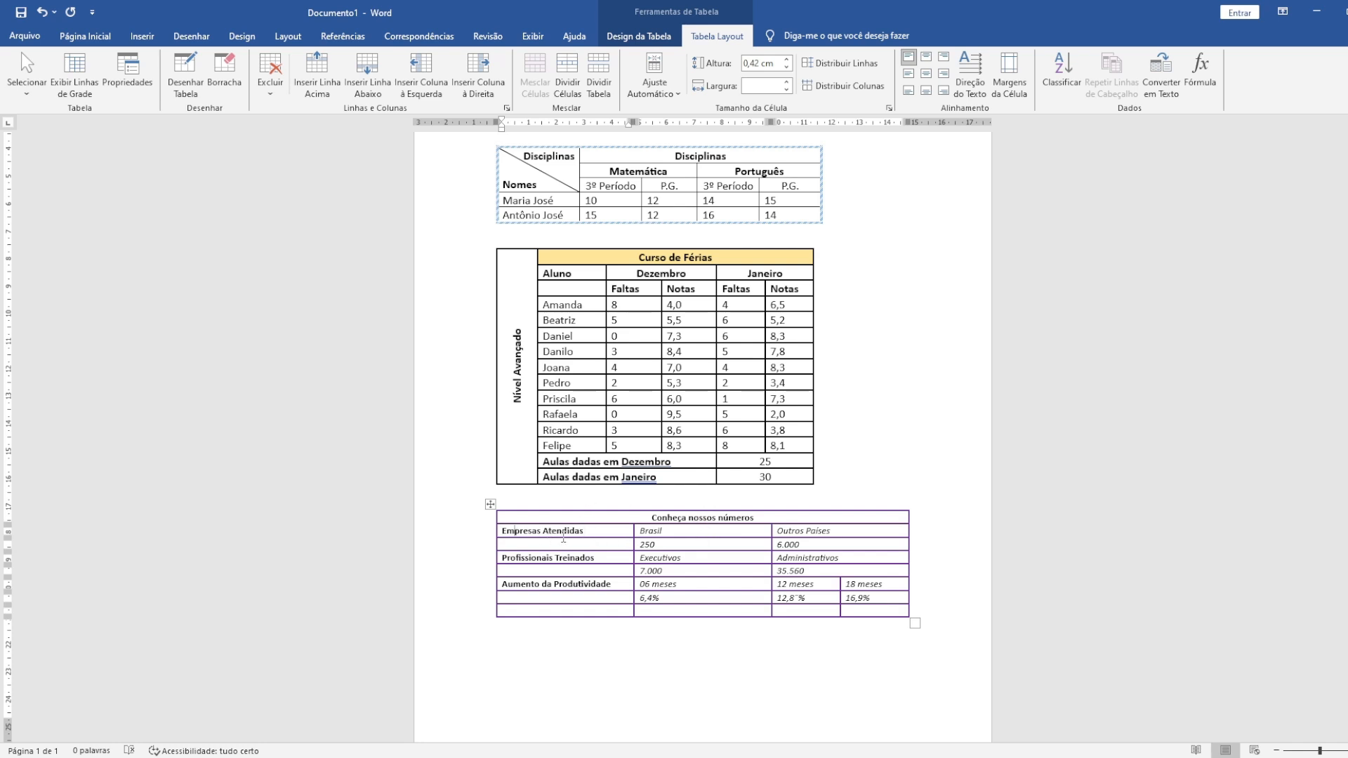
{"action": "left_click", "coordinate": [321, 68]}
{"action": "key", "text": "ctrl+z"}
- Insert an empty row below the Conheça nossos números title and delete it again
{"action": "left_click", "coordinate": [768, 520]}
{"action": "left_click", "coordinate": [368, 78]}
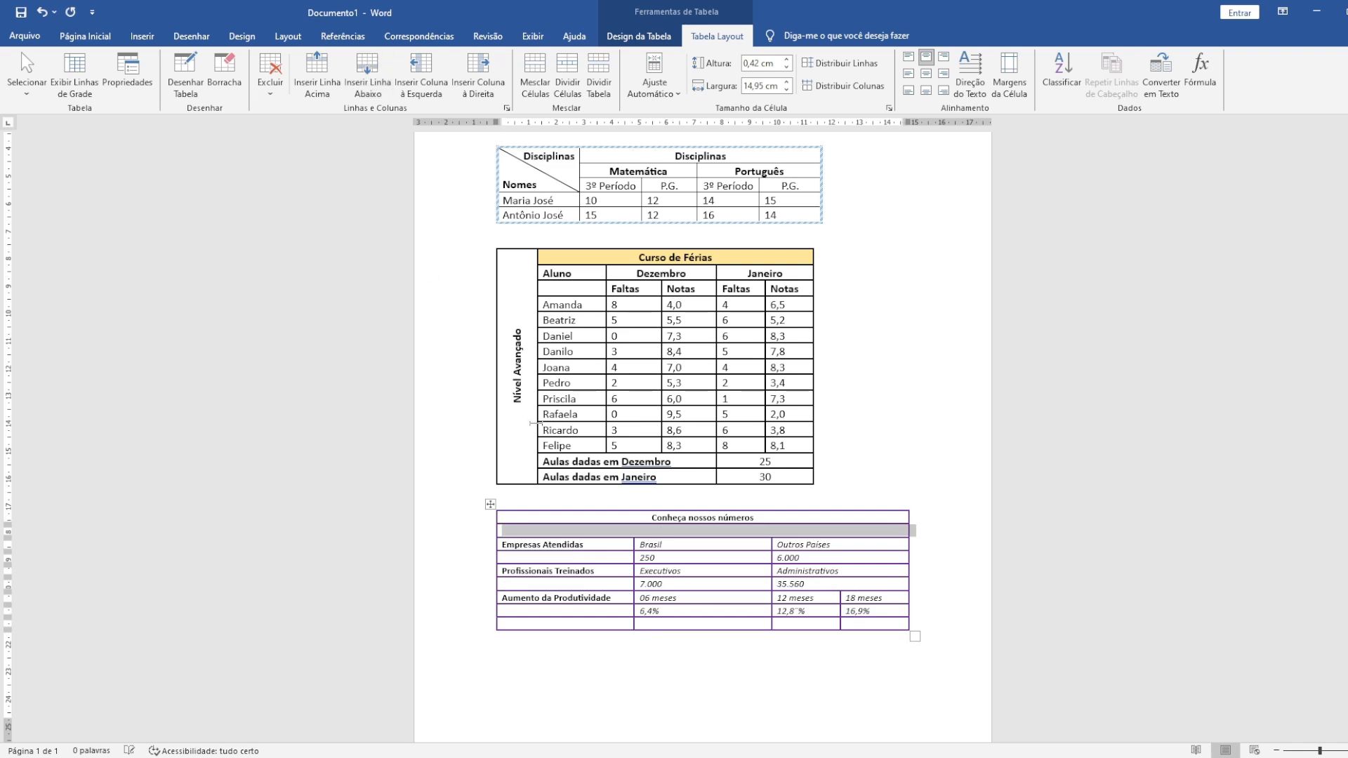
{"action": "left_click", "coordinate": [660, 532]}
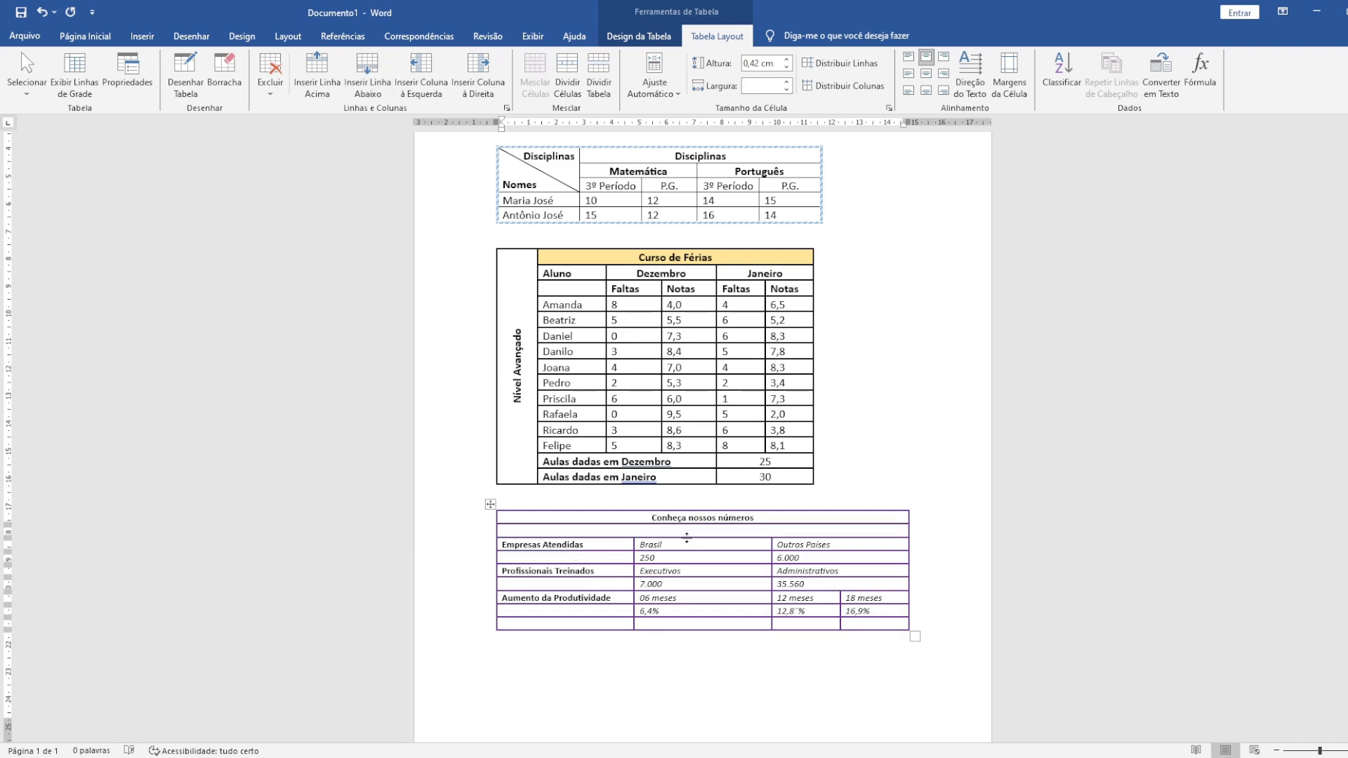
{"action": "left_click", "coordinate": [281, 90]}
{"action": "left_click", "coordinate": [290, 146]}
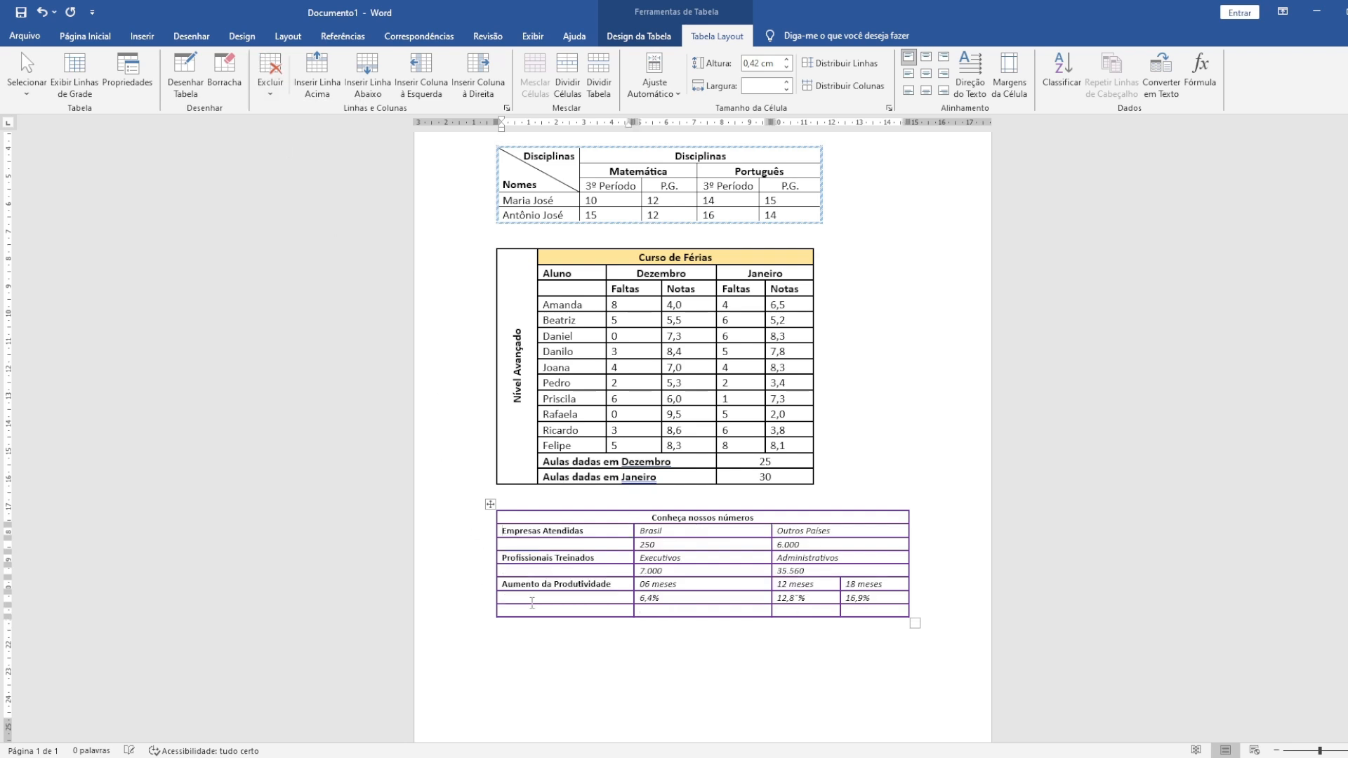
- Delete the empty last row of the Conheça nossos números table
{"action": "left_click_drag", "start_coordinate": [602, 615], "coordinate": [698, 613]}
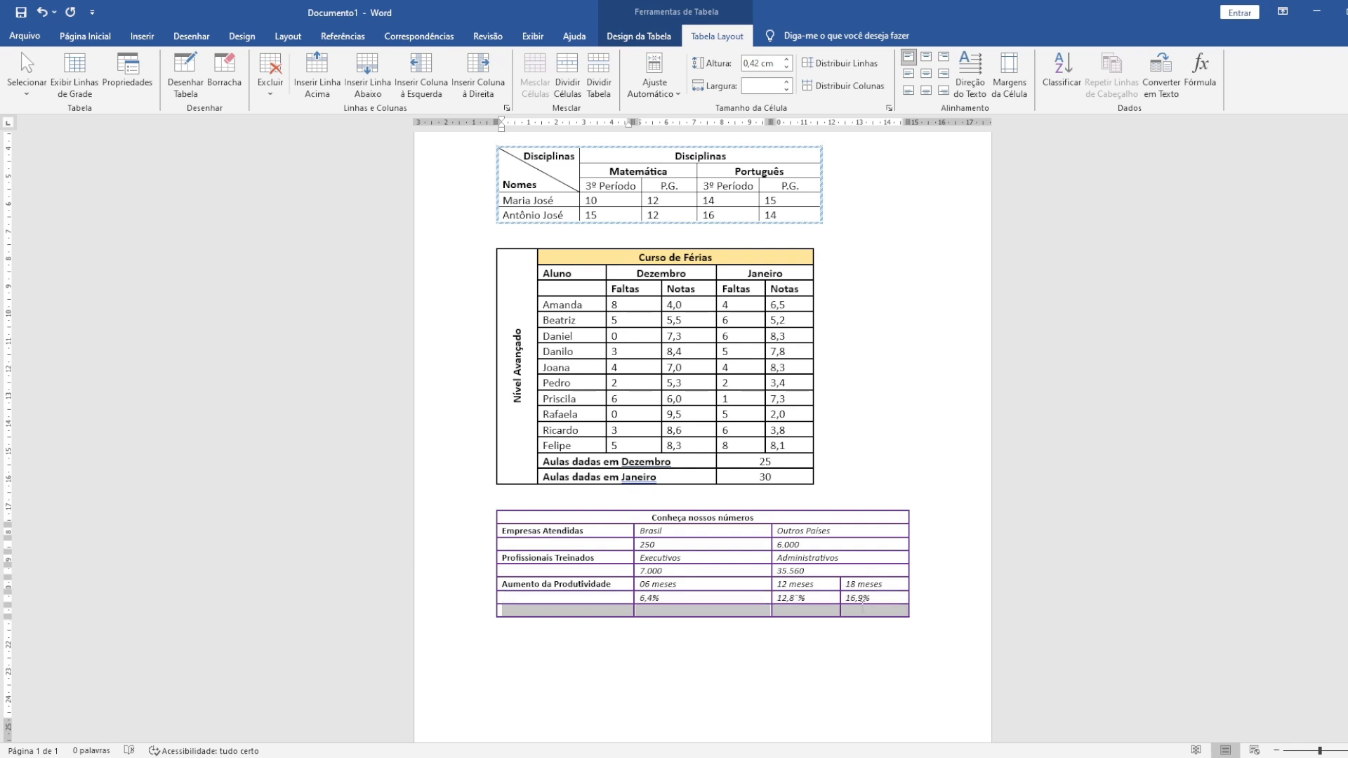
{"action": "left_click", "coordinate": [618, 612]}
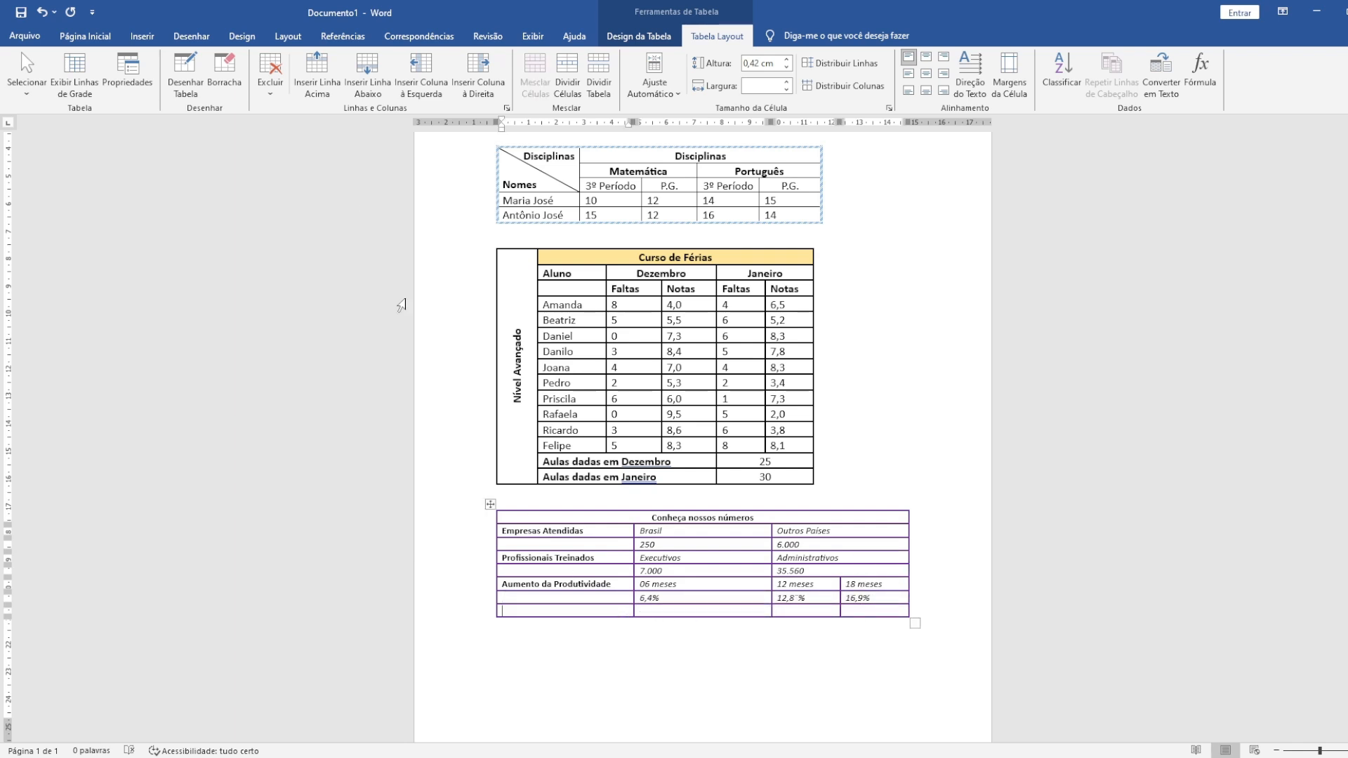
{"action": "left_click", "coordinate": [270, 83]}
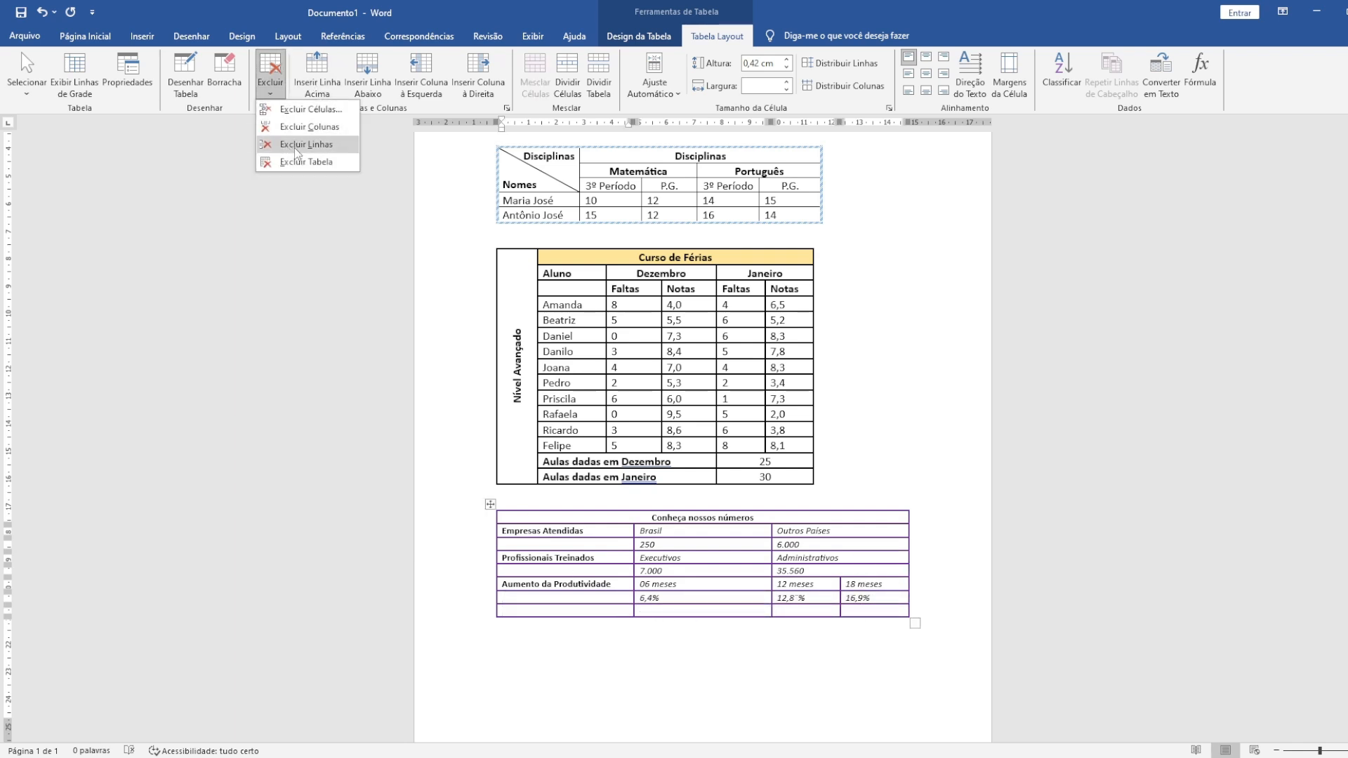
{"action": "left_click", "coordinate": [293, 148]}
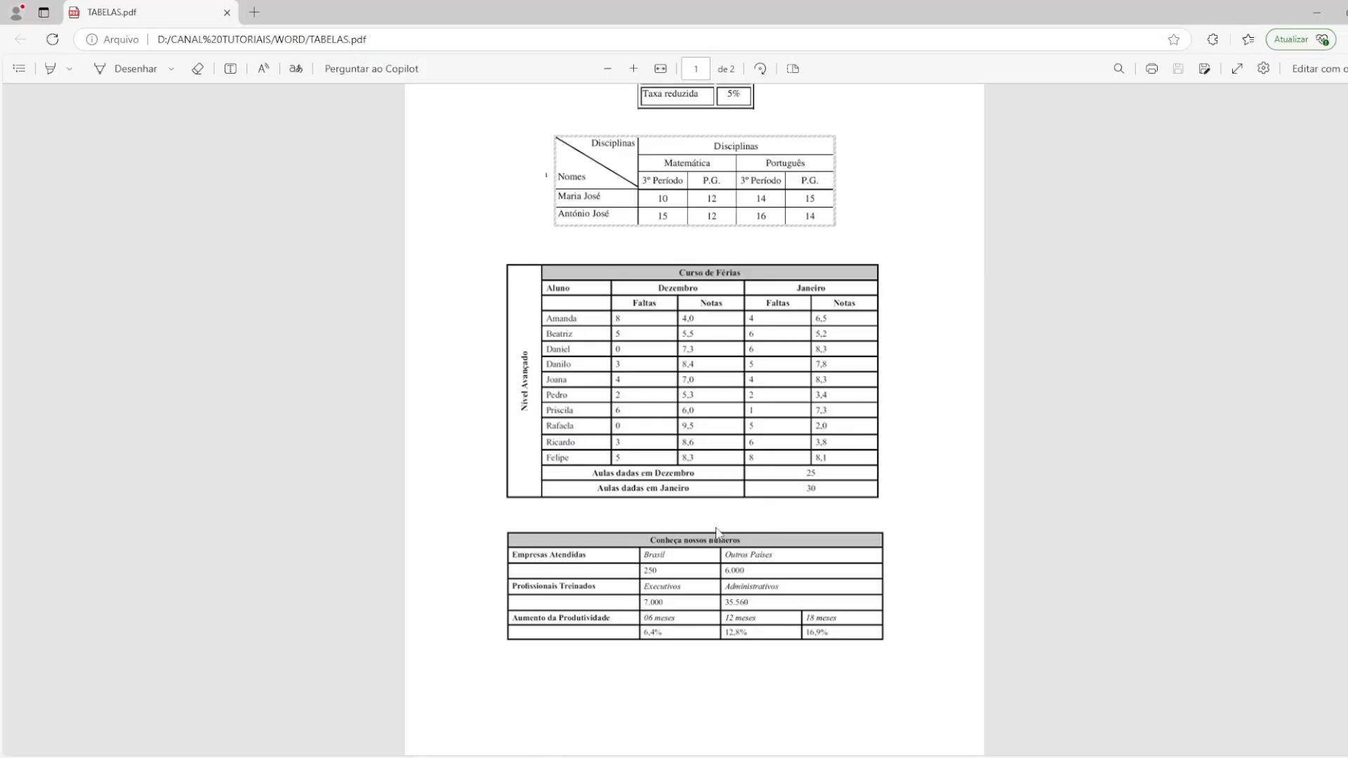
- Compare the sample tables in TABELAS.pdf with the recreated tables in the Word document
{"action": "scroll", "coordinate": [718, 534], "scroll_direction": "up", "scroll_amount": 2}
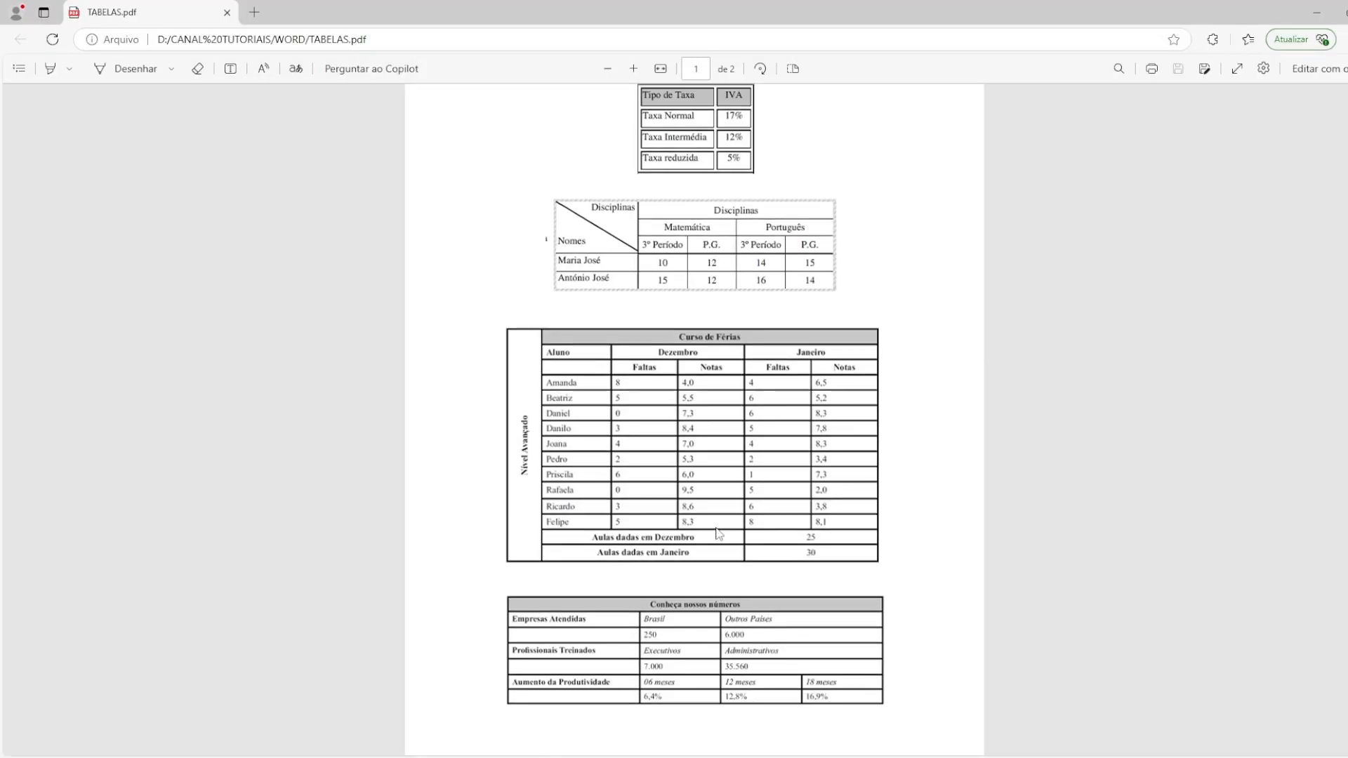
{"action": "scroll", "coordinate": [717, 534], "scroll_direction": "up", "scroll_amount": 1}
{"action": "scroll", "coordinate": [718, 534], "scroll_direction": "down", "scroll_amount": 1}
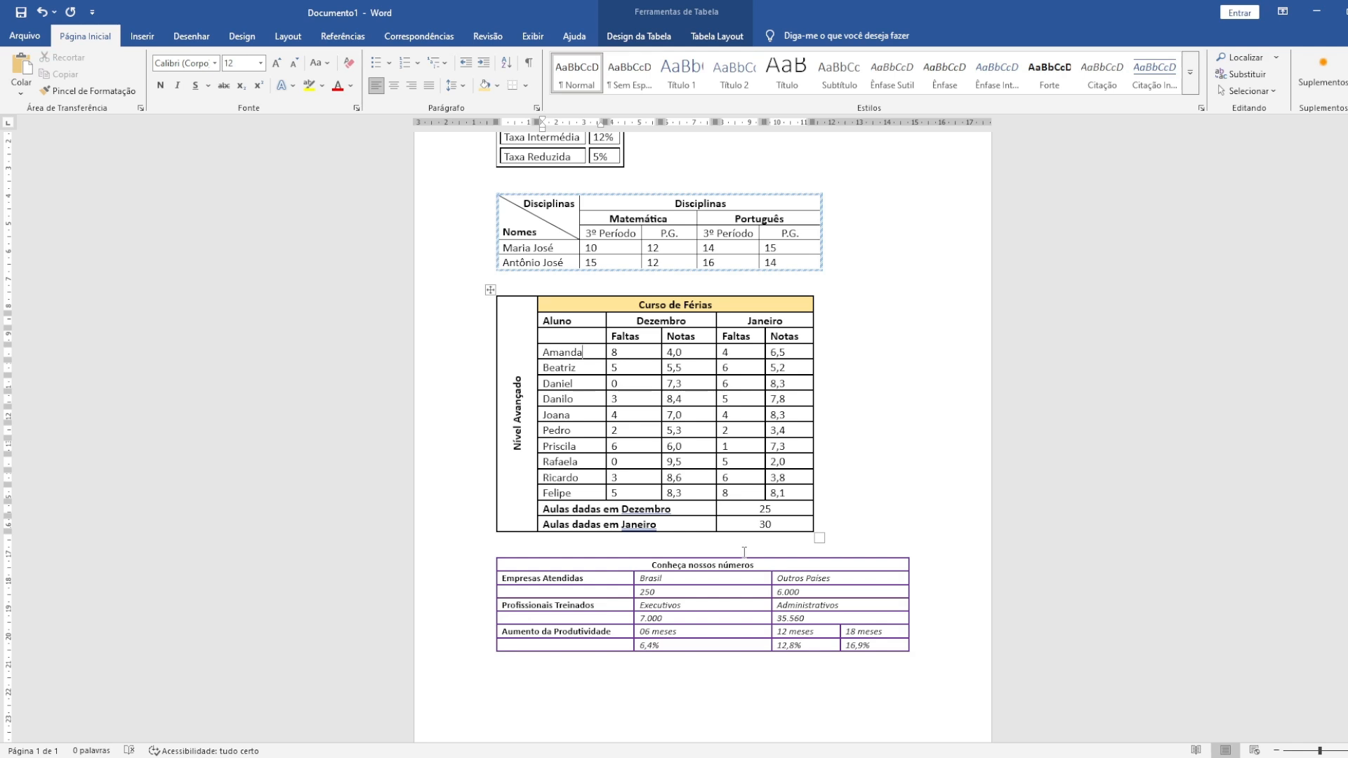
{"action": "scroll", "coordinate": [744, 552], "scroll_direction": "up", "scroll_amount": 3}
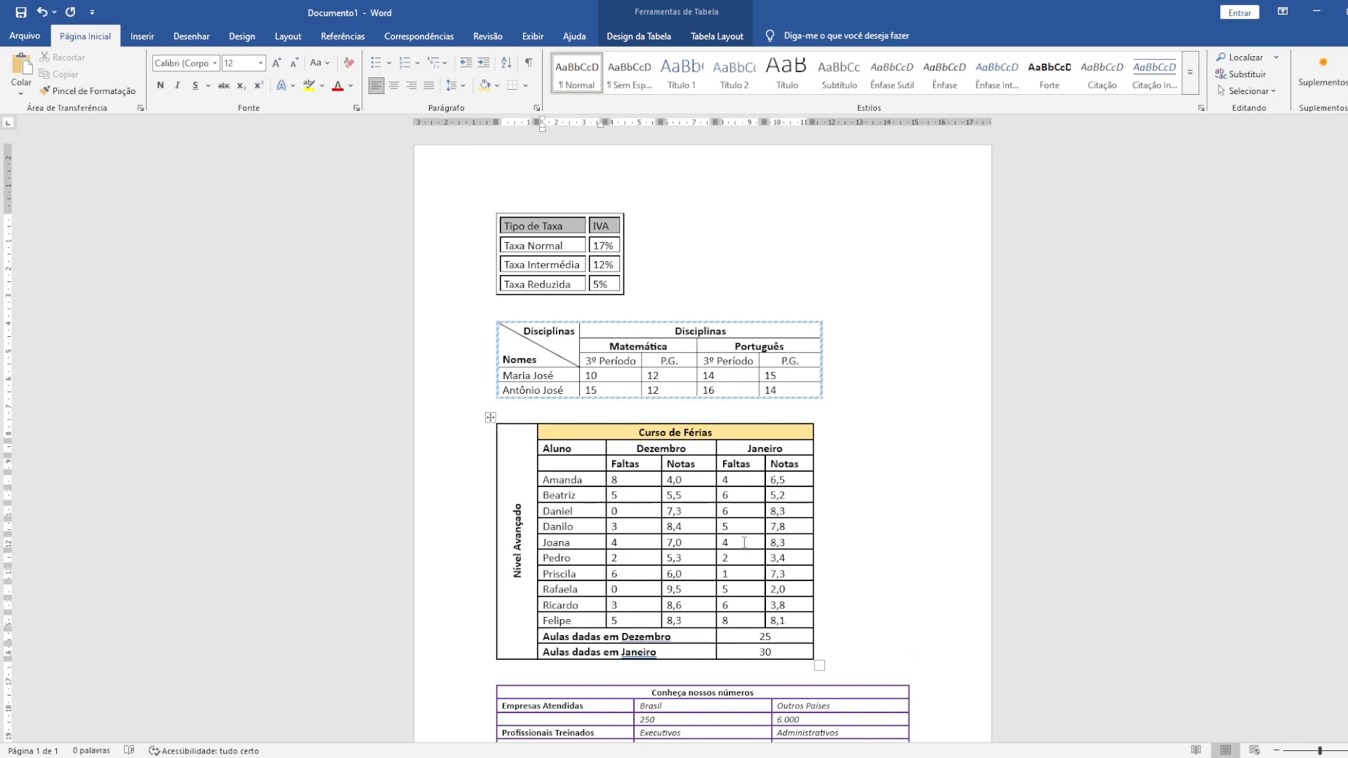
{"action": "scroll", "coordinate": [734, 531], "scroll_direction": "down", "scroll_amount": 3}
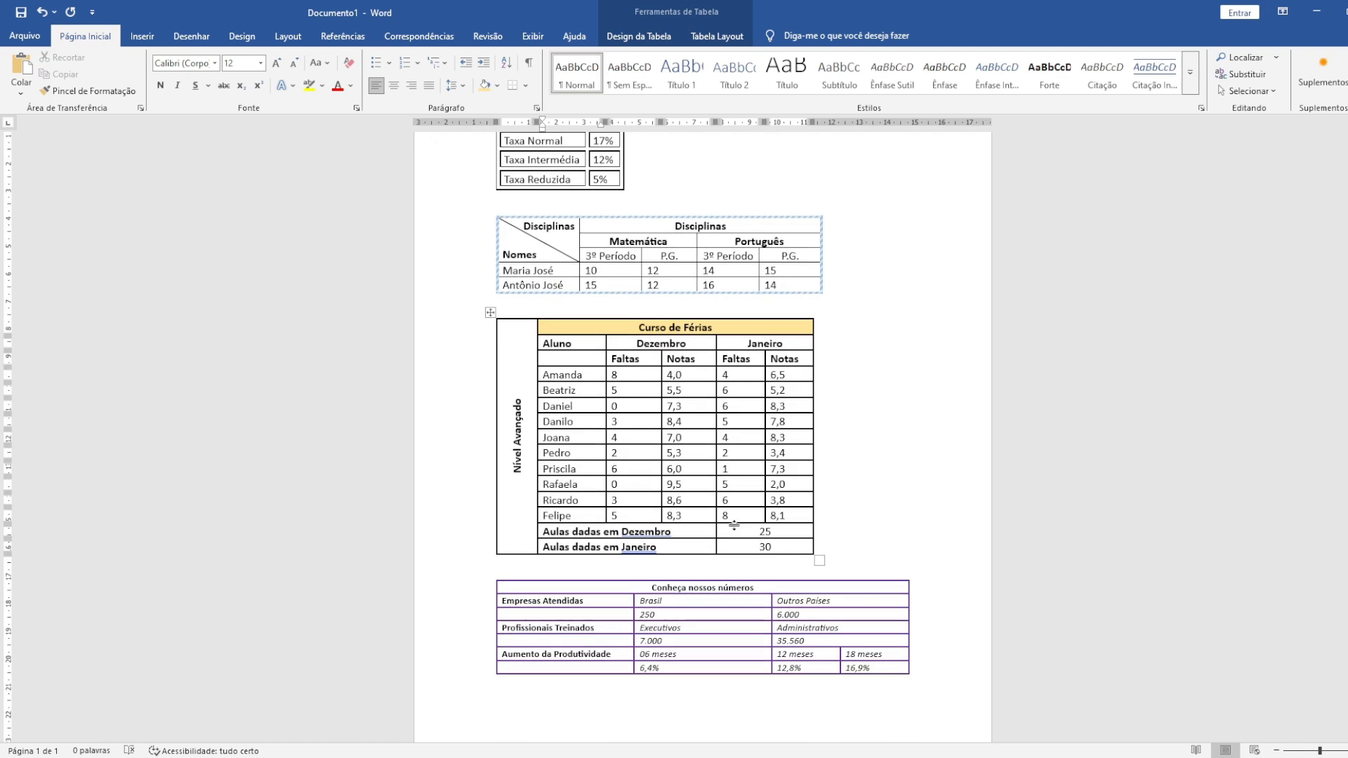